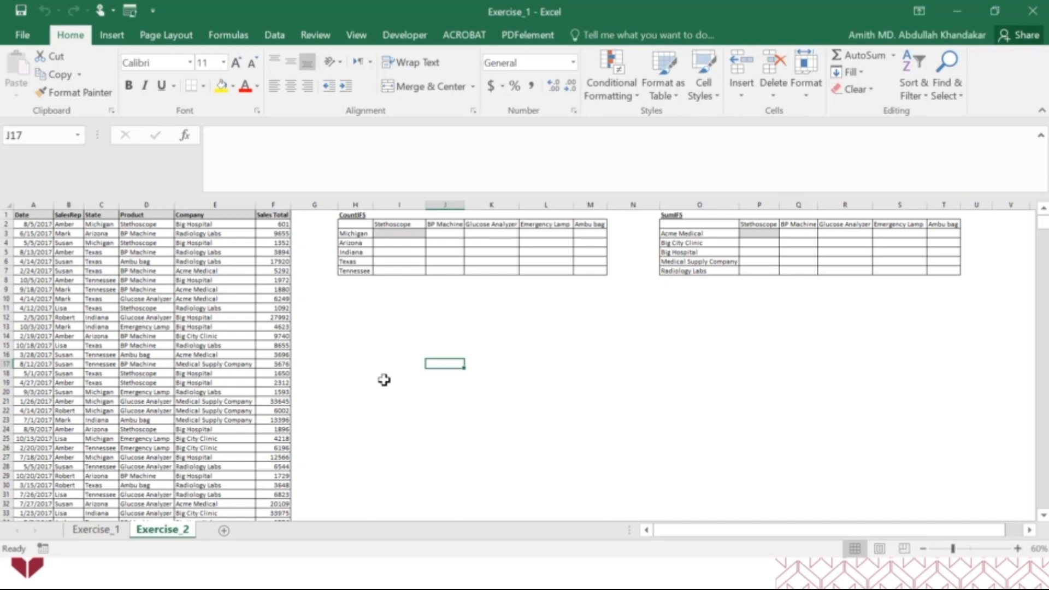
{"action": "left_click", "coordinate": [993, 12]}
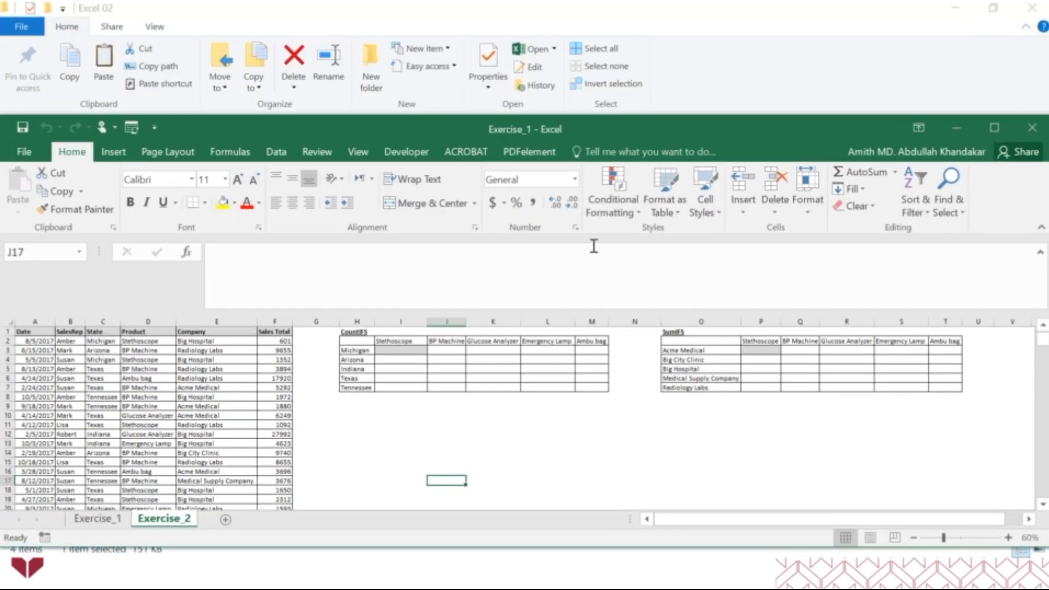
{"action": "left_click", "coordinate": [995, 122]}
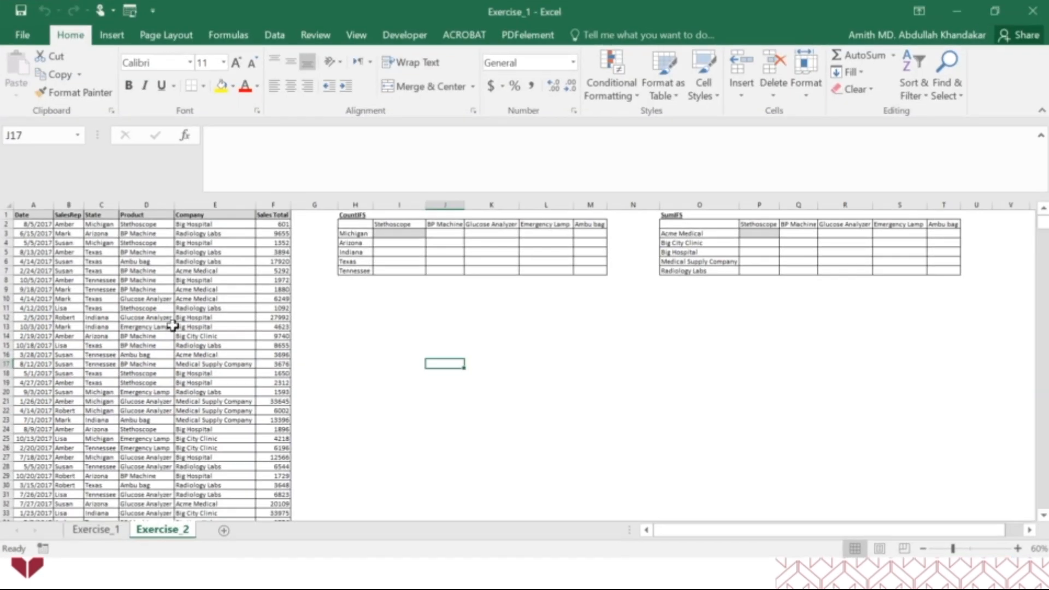
Start a COUNTIFS function in cell I3 of the CountIFS table and open its function arguments for editing
{"action": "left_click", "coordinate": [1016, 549]}
{"action": "left_click", "coordinate": [1016, 548]}
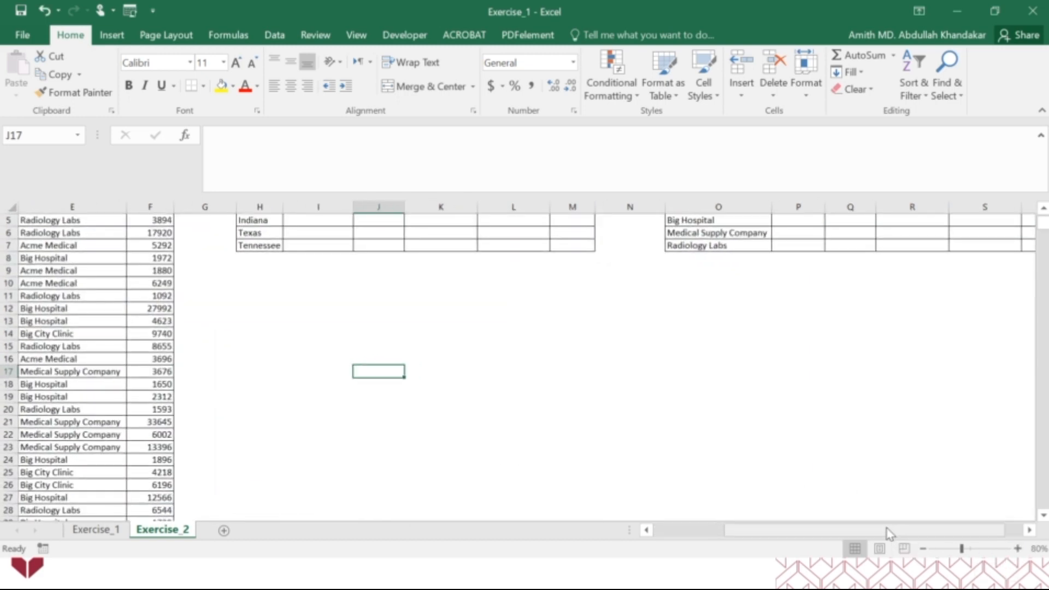
{"action": "left_click_drag", "start_coordinate": [886, 528], "coordinate": [816, 528]}
{"action": "scroll", "coordinate": [541, 447], "scroll_direction": "up", "scroll_amount": 2}
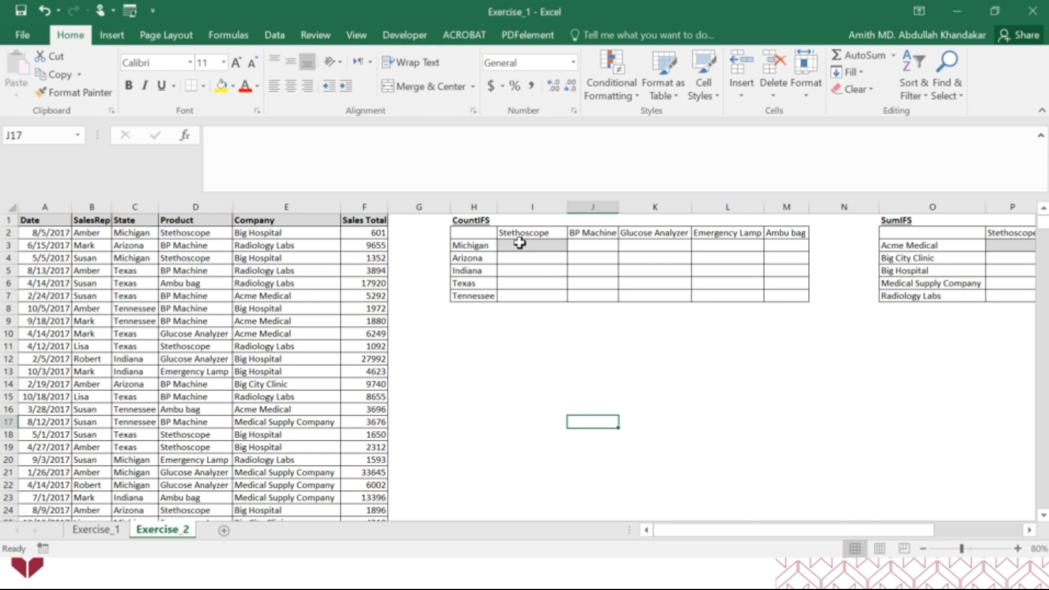
{"action": "left_click", "coordinate": [520, 244]}
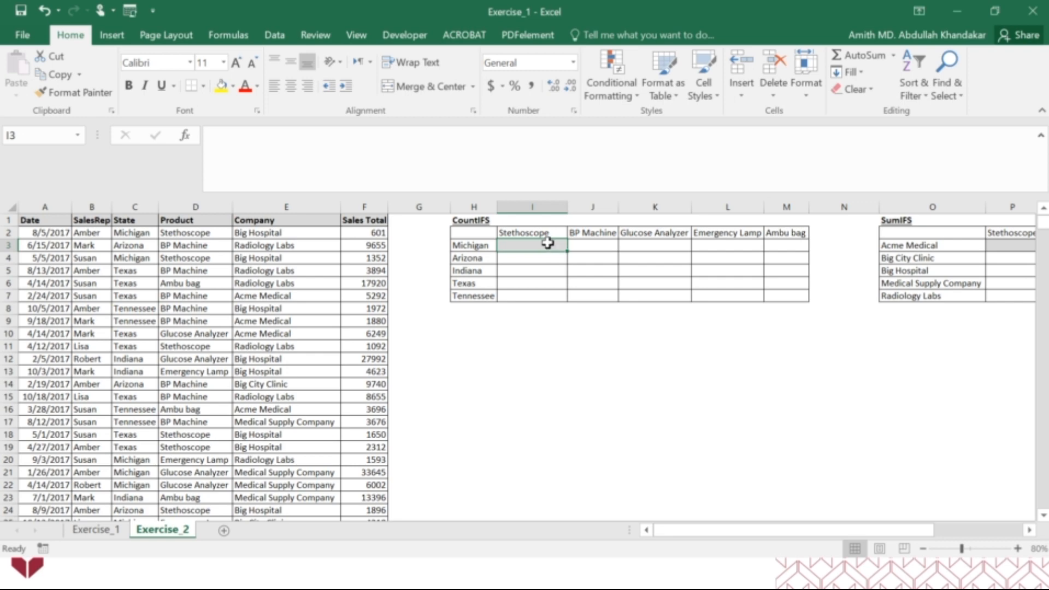
{"action": "type", "text": "="}
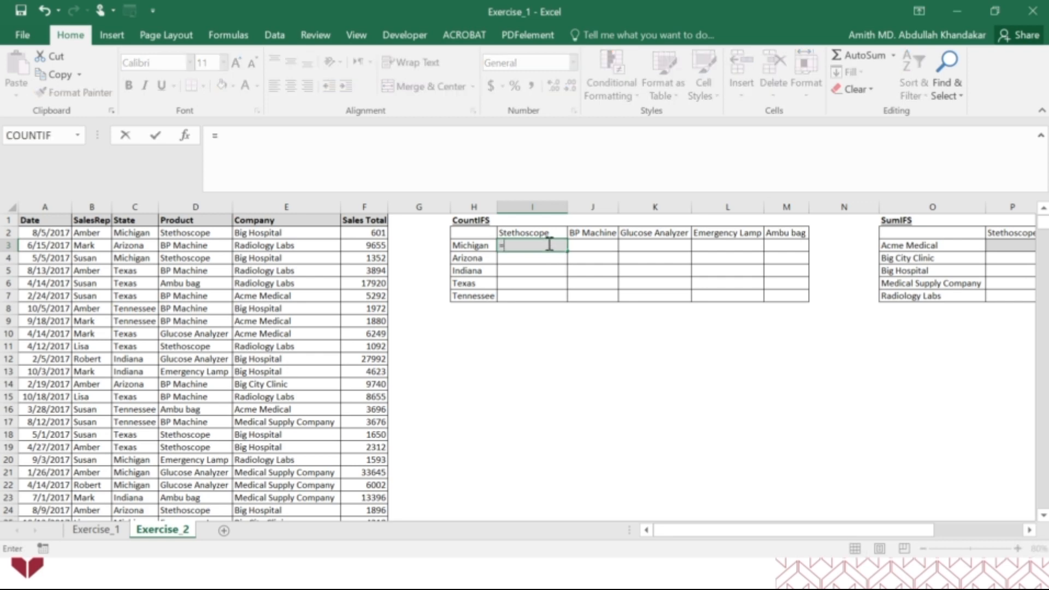
{"action": "type", "text": "countifs"}
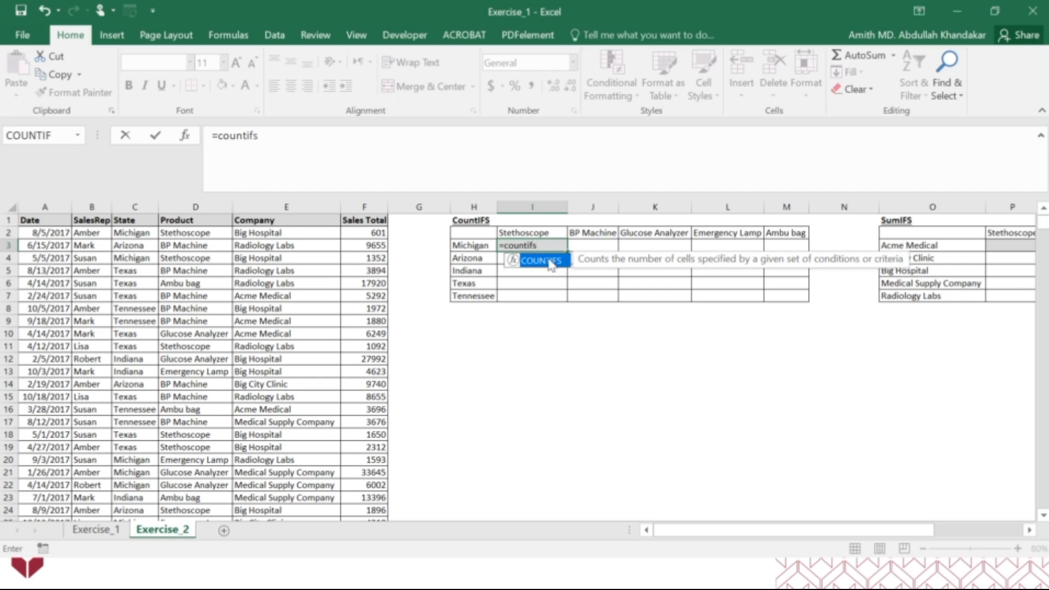
{"action": "double_click", "coordinate": [546, 261]}
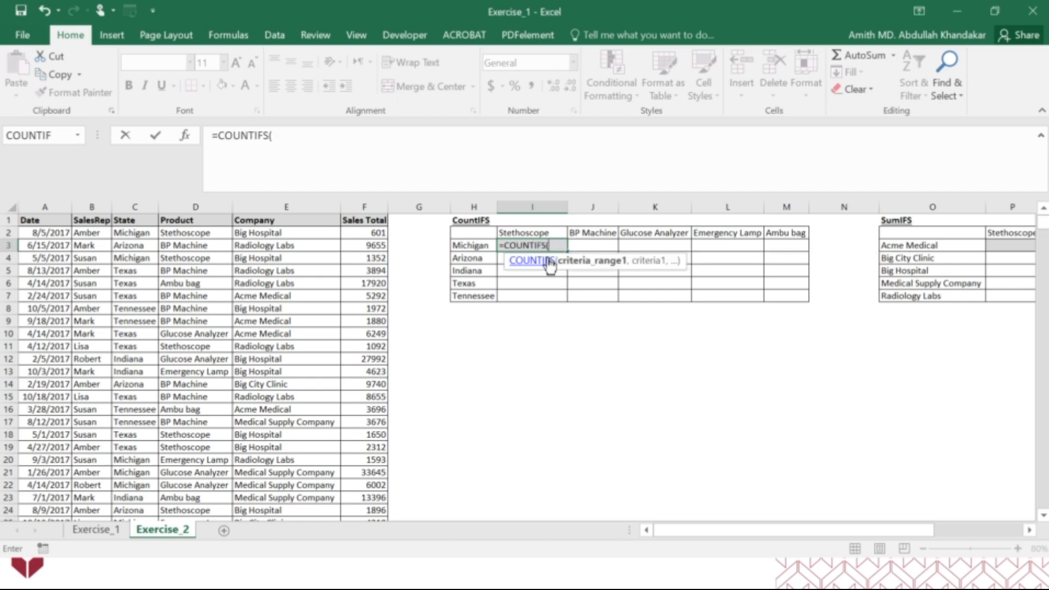
{"action": "left_click", "coordinate": [184, 136]}
{"action": "left_click_drag", "start_coordinate": [564, 279], "coordinate": [555, 326]}
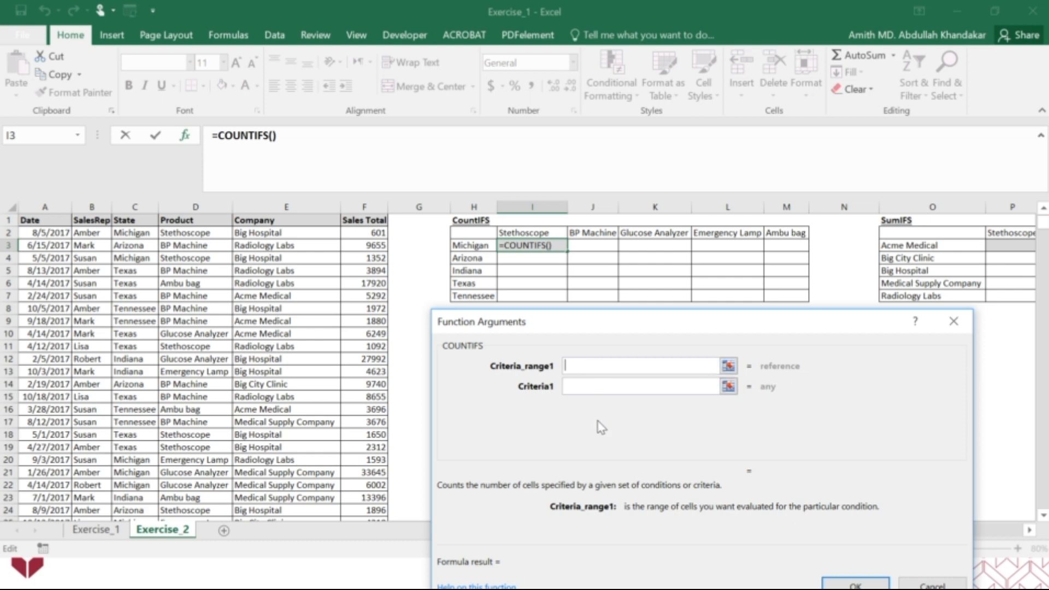
Set the COUNTIFS conditions to column C matching H3 and column D matching I2
{"action": "left_click", "coordinate": [135, 203]}
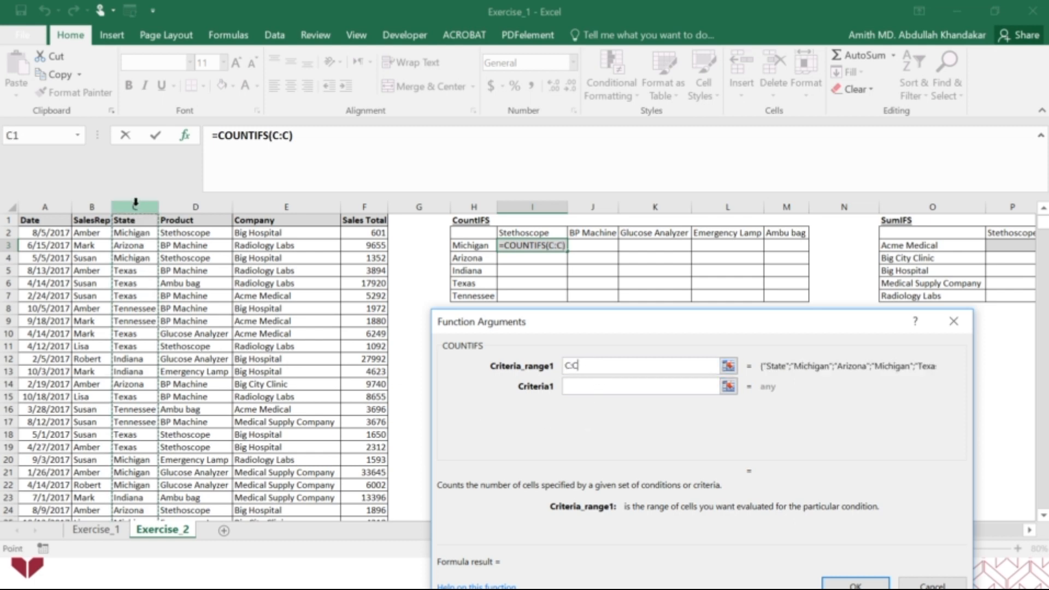
{"action": "left_click", "coordinate": [586, 385]}
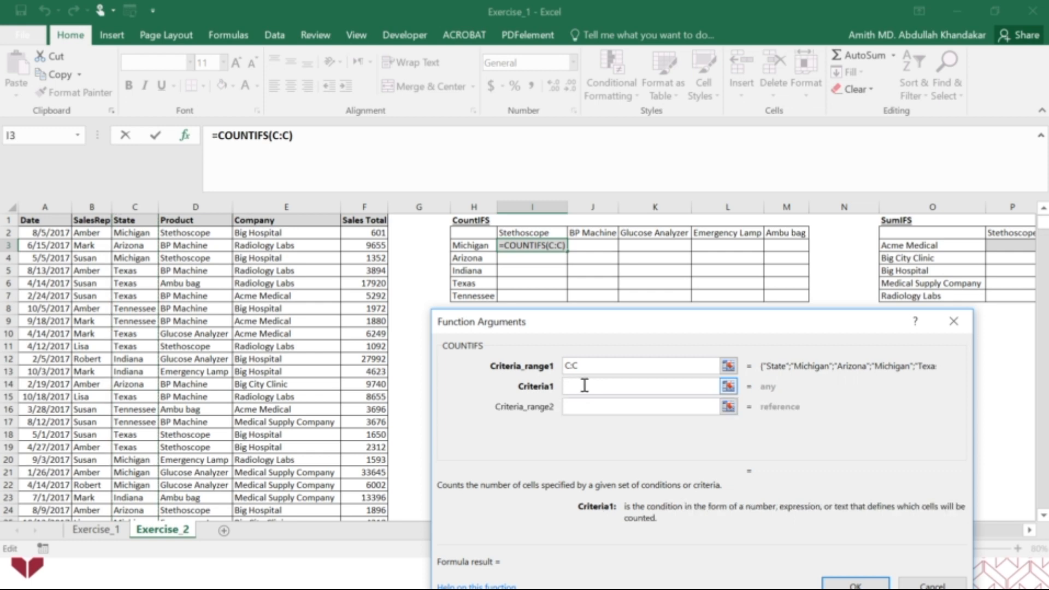
{"action": "left_click", "coordinate": [470, 246]}
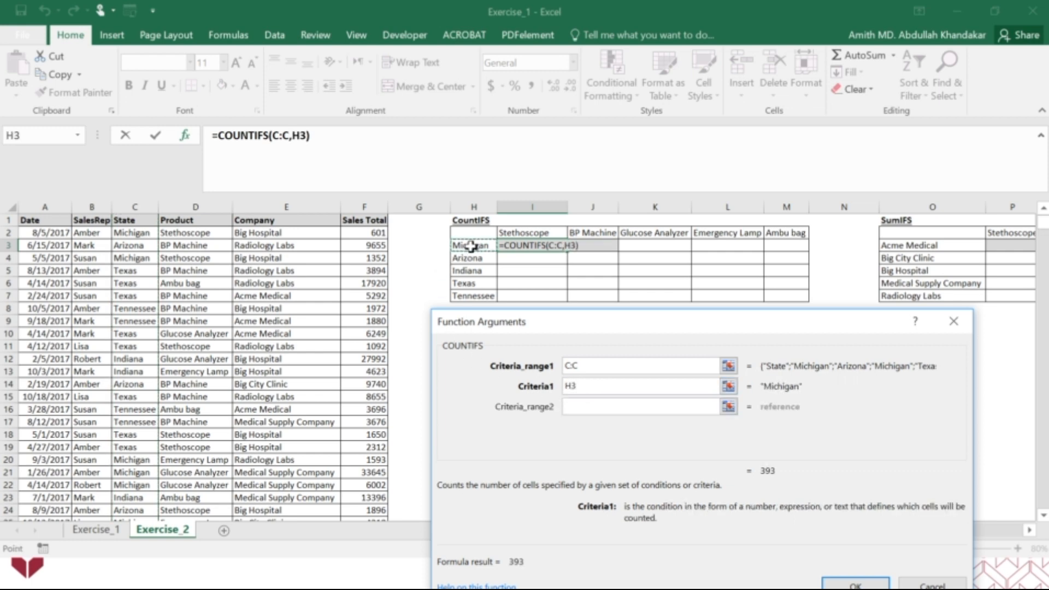
{"action": "left_click", "coordinate": [596, 408]}
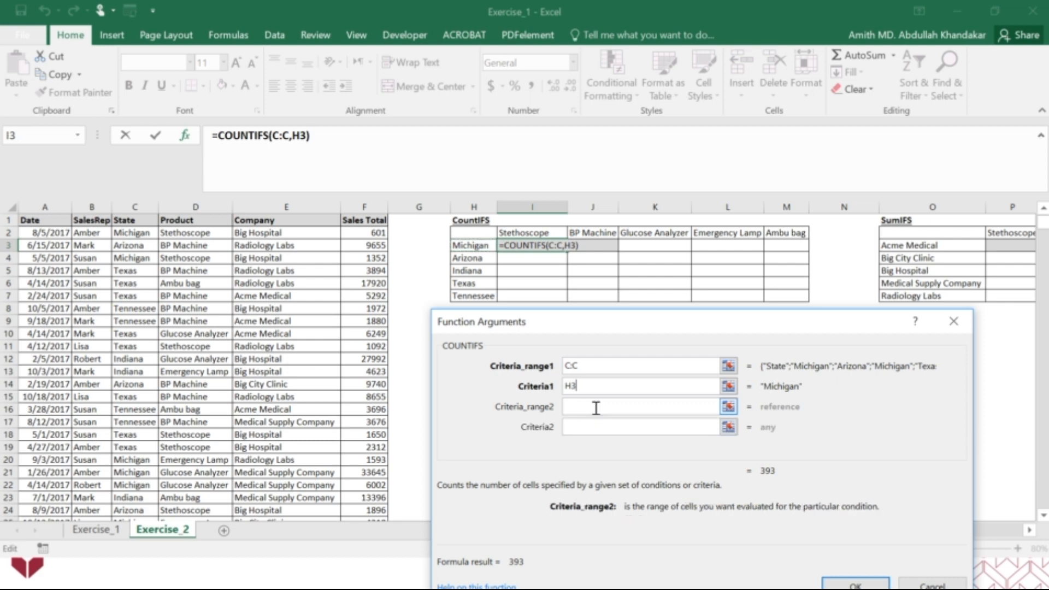
{"action": "left_click", "coordinate": [197, 205]}
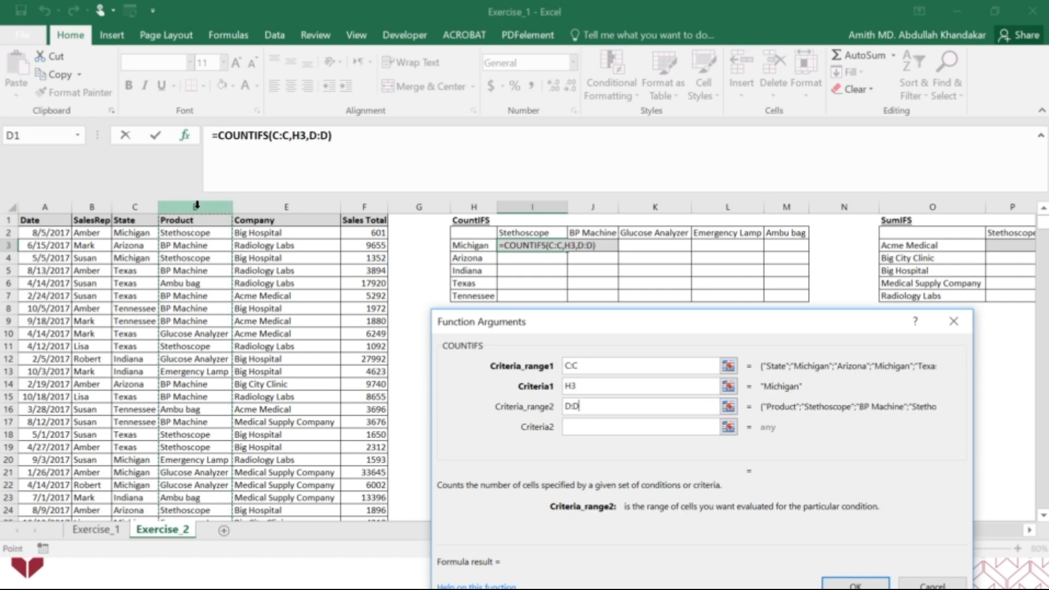
{"action": "left_click", "coordinate": [604, 431]}
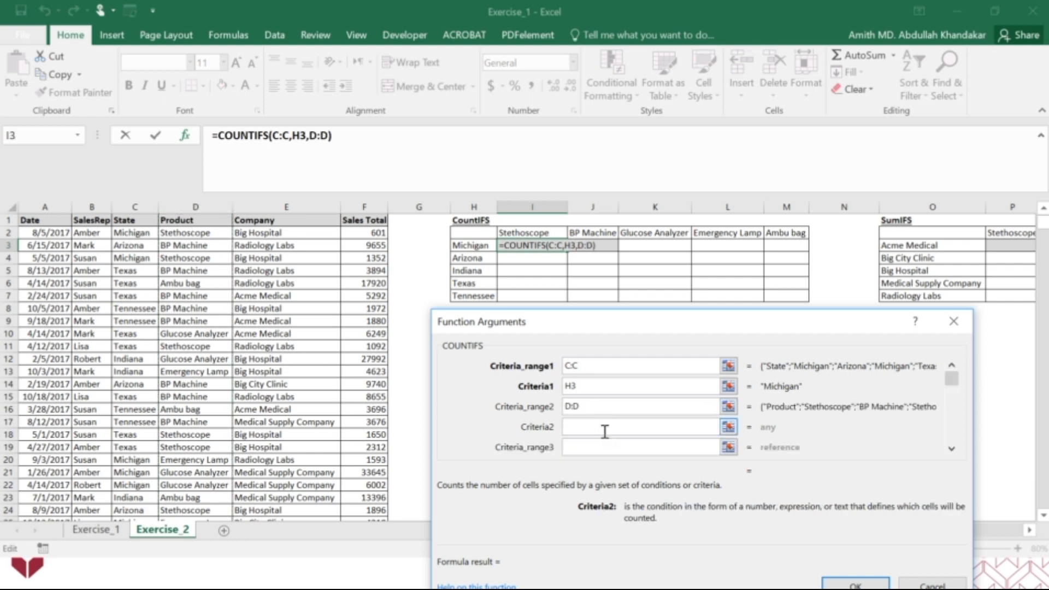
{"action": "left_click", "coordinate": [517, 232]}
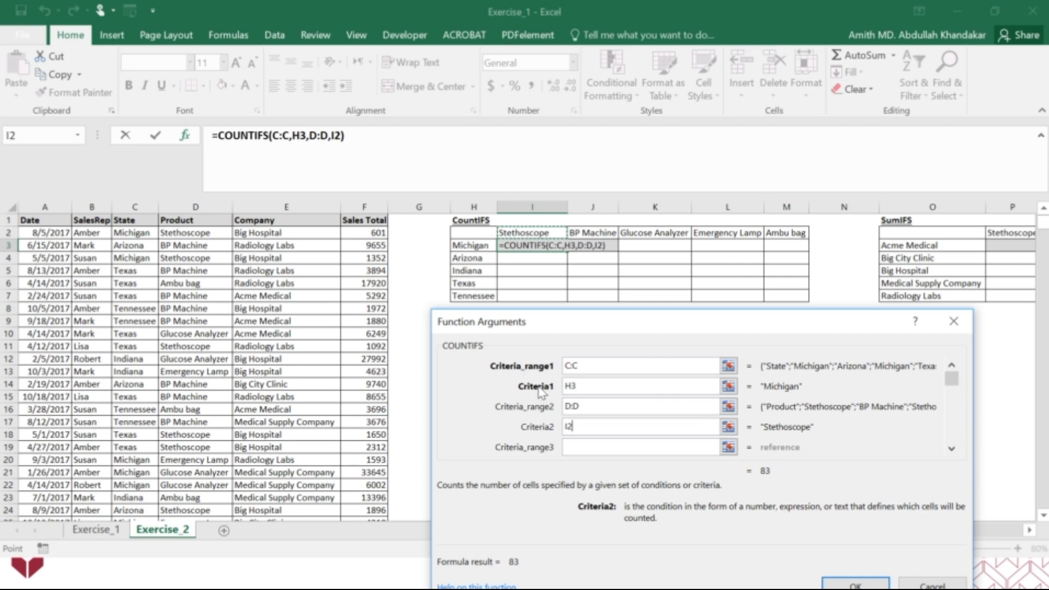
Make the two COUNTIFS criteria ranges absolute as $C:$C and $D:$D
{"action": "left_click", "coordinate": [569, 369]}
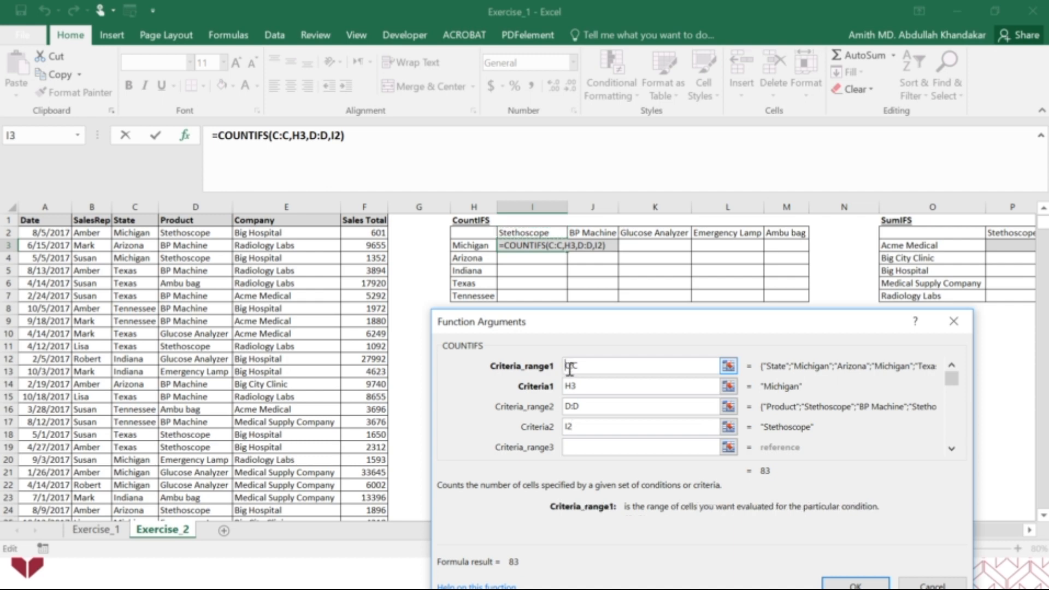
{"action": "type", "text": "$"}
{"action": "left_click", "coordinate": [576, 366]}
{"action": "type", "text": "$"}
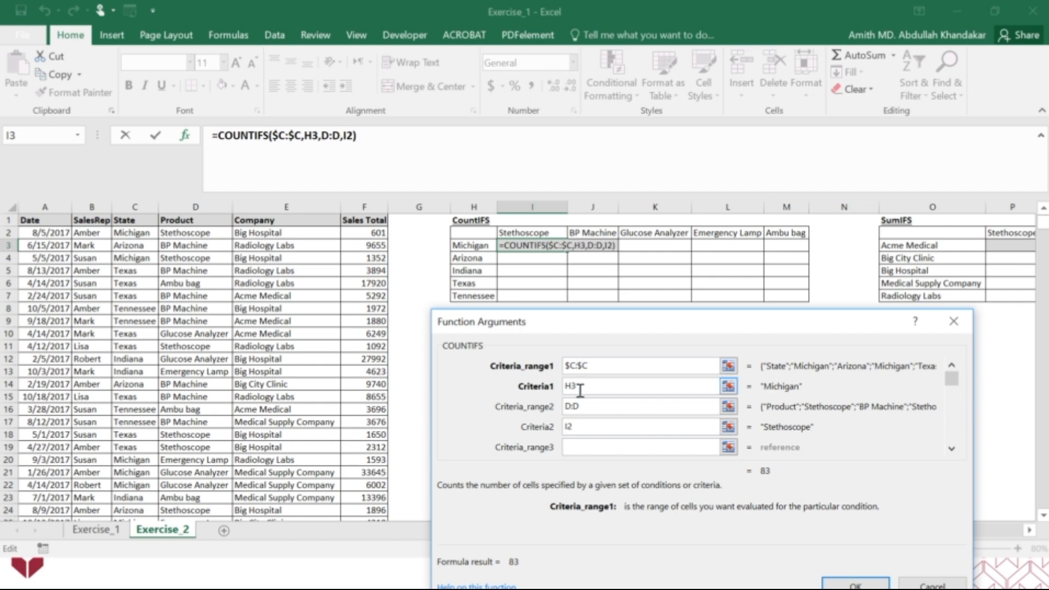
{"action": "left_click", "coordinate": [566, 406]}
{"action": "type", "text": "$"}
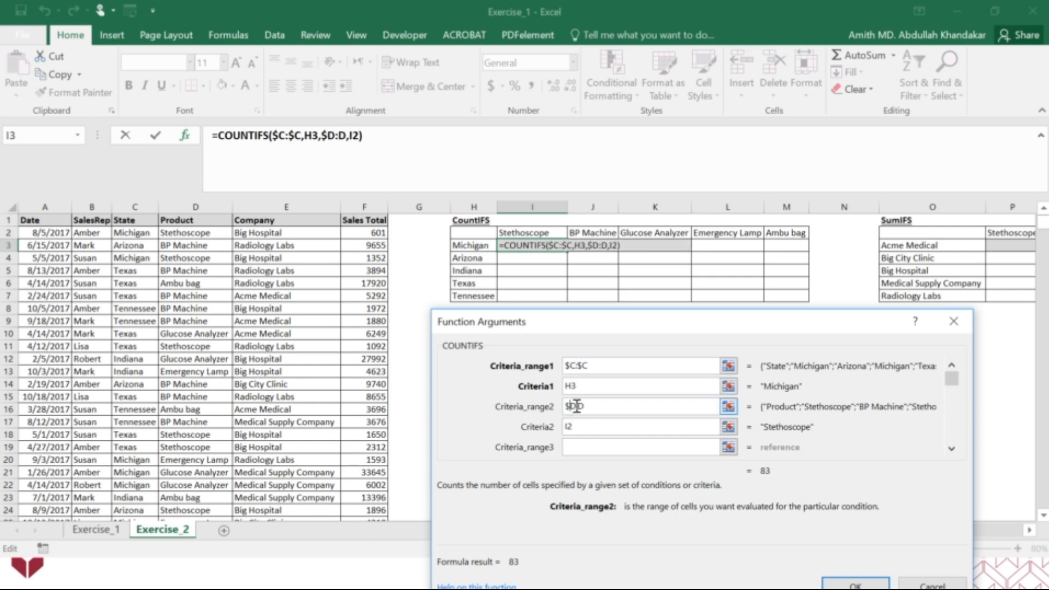
{"action": "left_click", "coordinate": [576, 407]}
{"action": "type", "text": "$"}
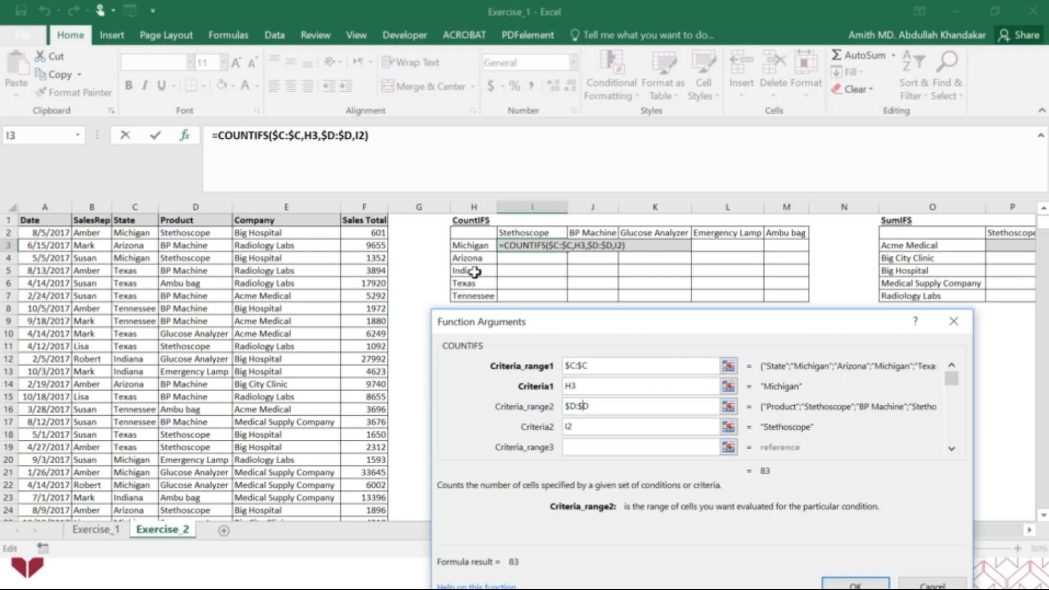
Lock the COUNTIFS criteria references as $H3 and I$2, and apply the formula
{"action": "left_click", "coordinate": [567, 386]}
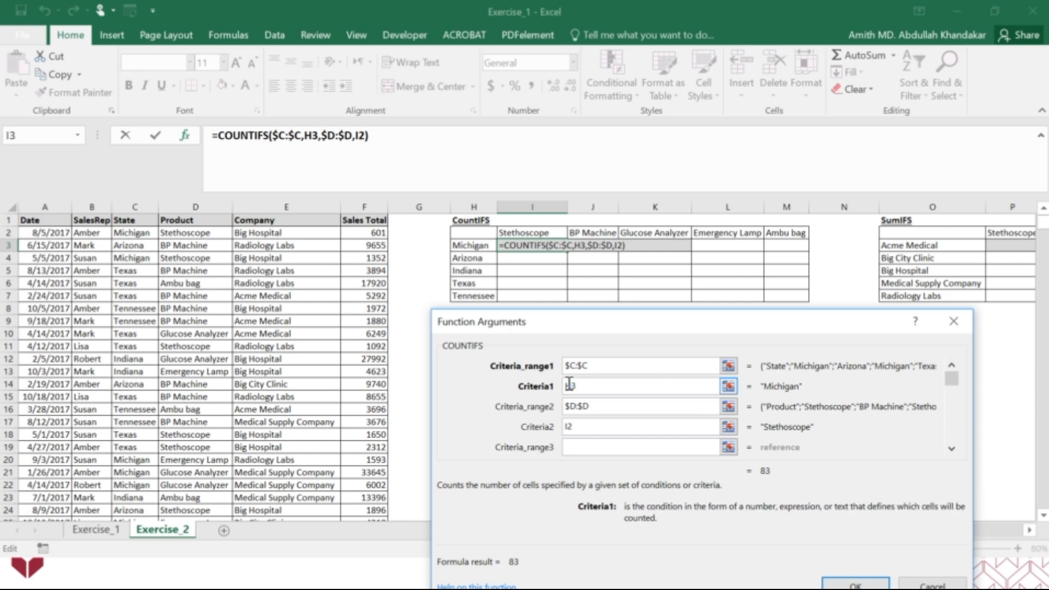
{"action": "type", "text": "$"}
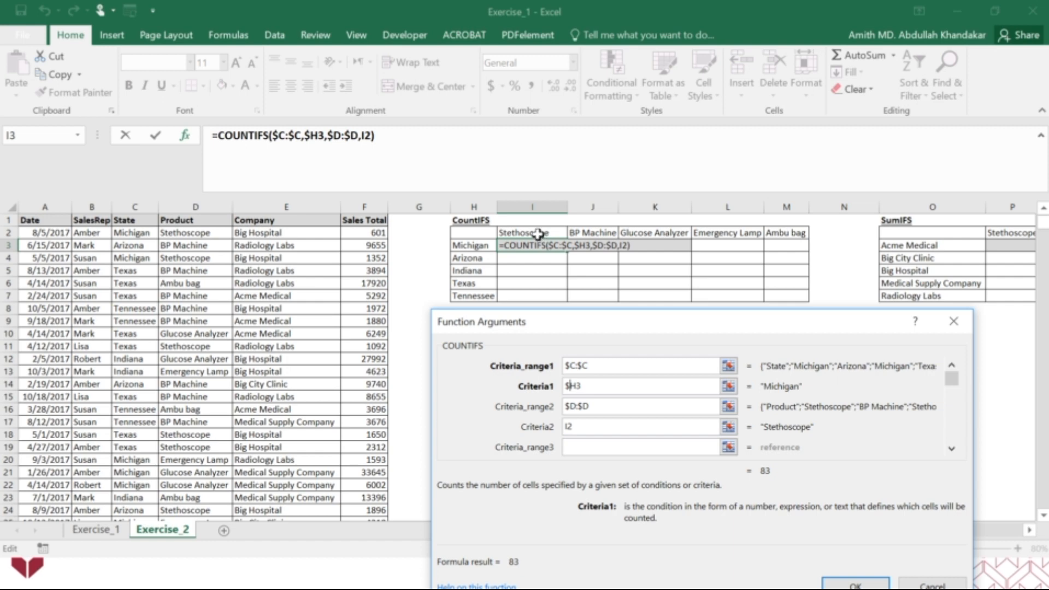
{"action": "left_click", "coordinate": [571, 424]}
{"action": "type", "text": "$"}
{"action": "left_click", "coordinate": [838, 583]}
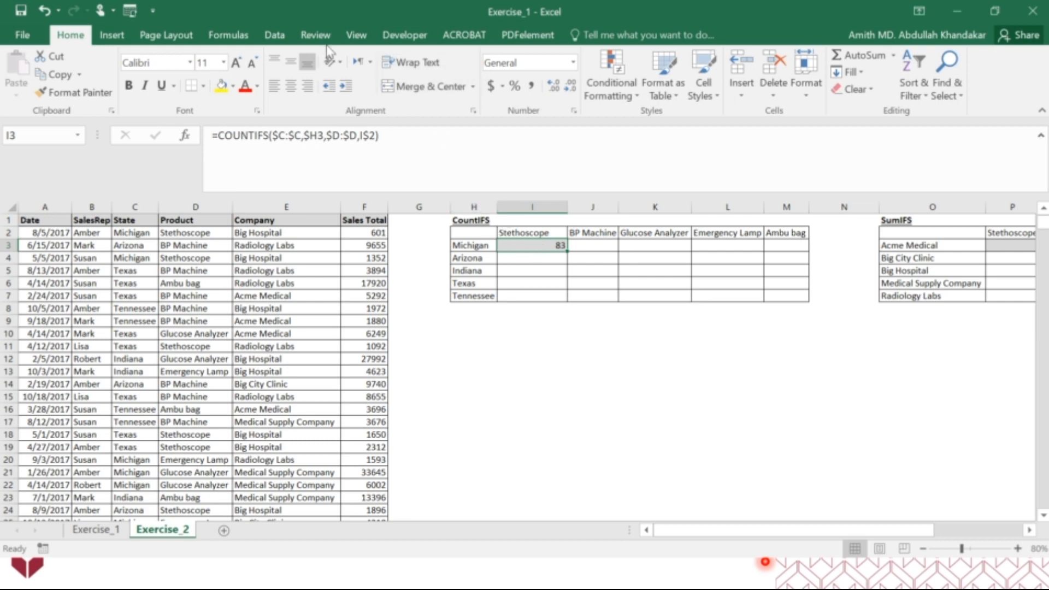
Trace the precedents of cell I3 to examine which cells its formula uses, and remove the arrows
{"action": "left_click", "coordinate": [229, 40]}
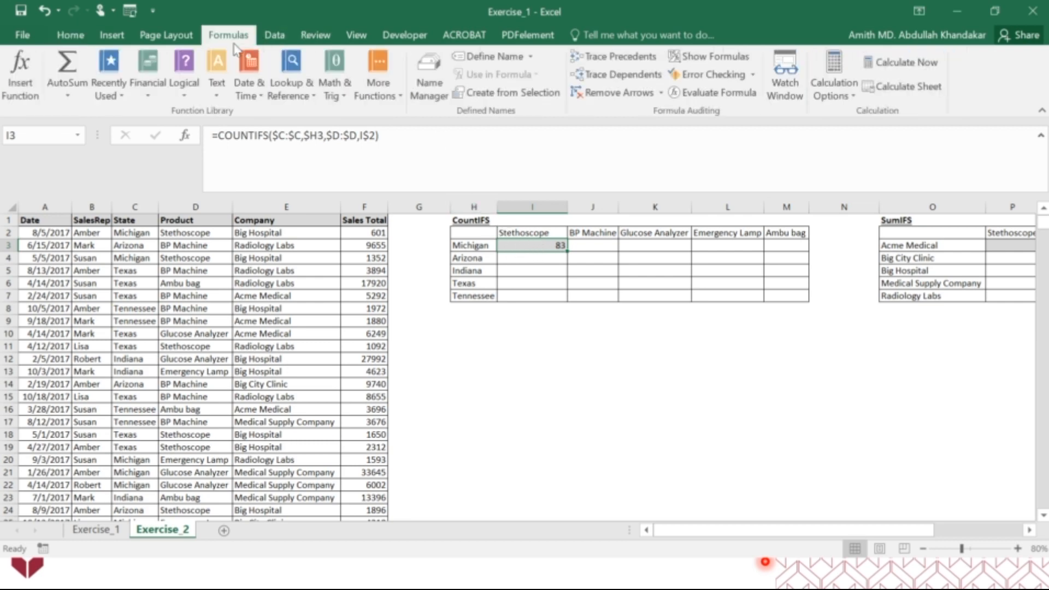
{"action": "left_click", "coordinate": [619, 57]}
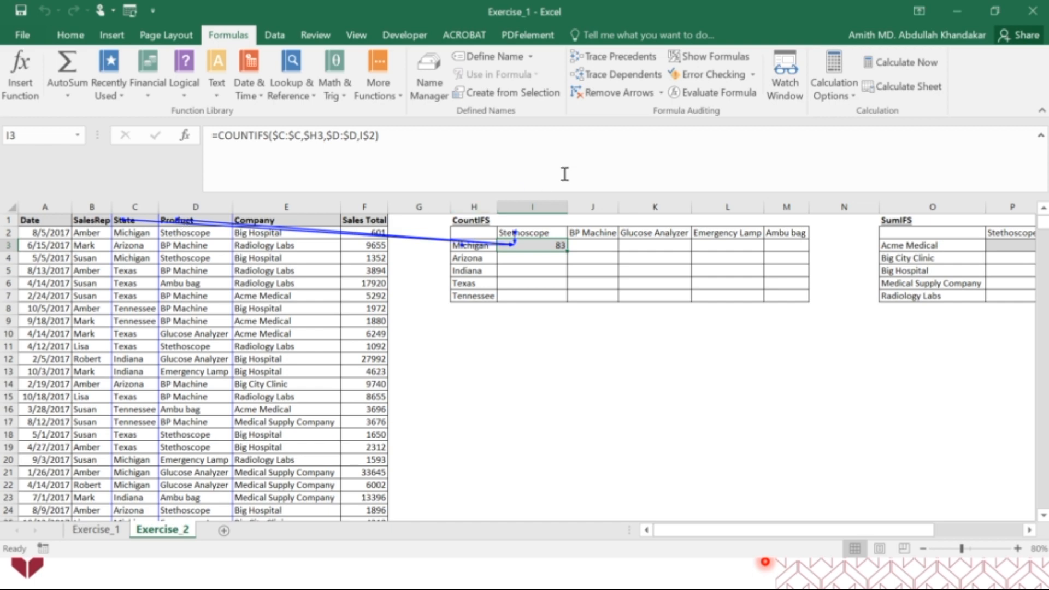
{"action": "left_click", "coordinate": [631, 96]}
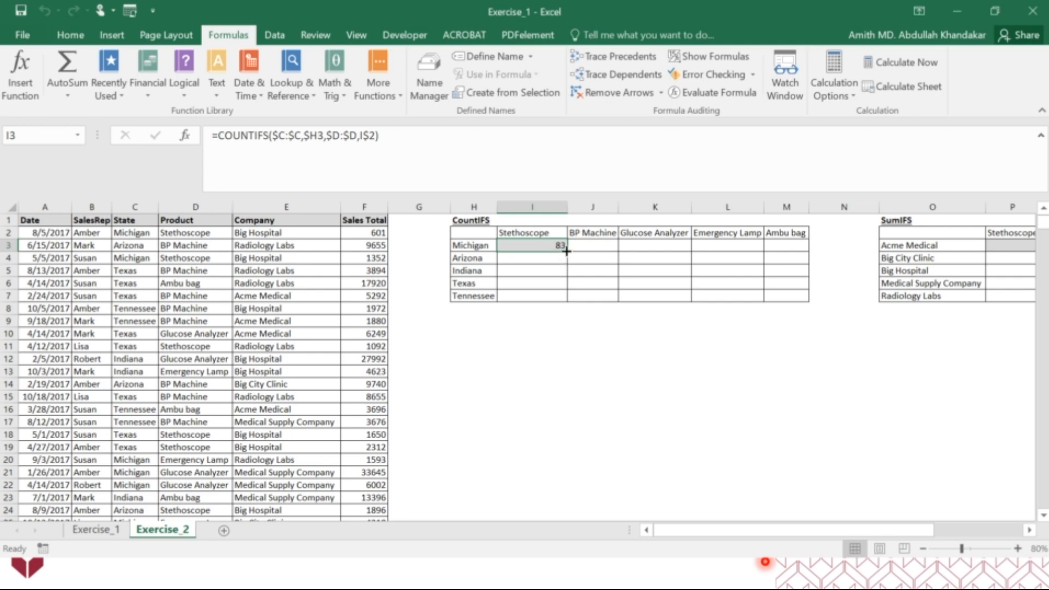
Fill the COUNTIFS formula from I3 into J3, and check J3 by tracing its precedents and clearing the arrows
{"action": "left_click_drag", "start_coordinate": [565, 251], "coordinate": [609, 247]}
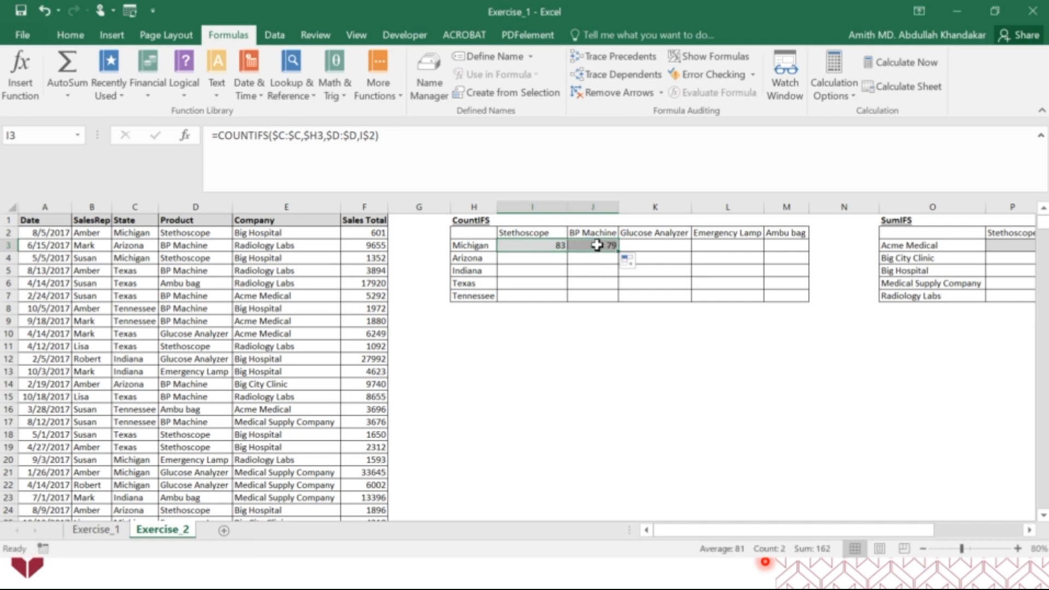
{"action": "left_click", "coordinate": [602, 247]}
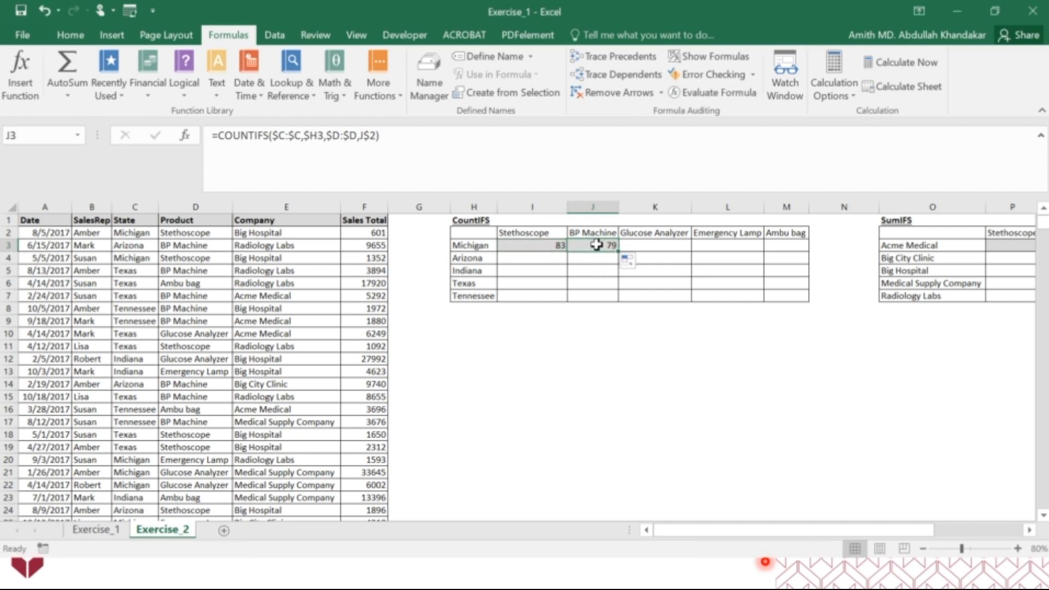
{"action": "left_click", "coordinate": [634, 59]}
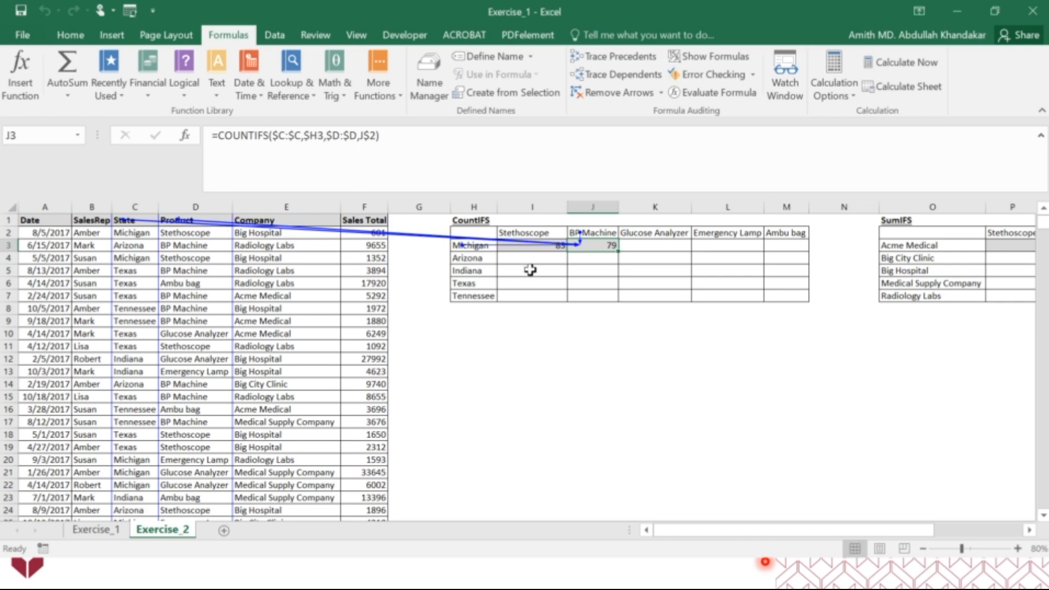
{"action": "left_click", "coordinate": [611, 93]}
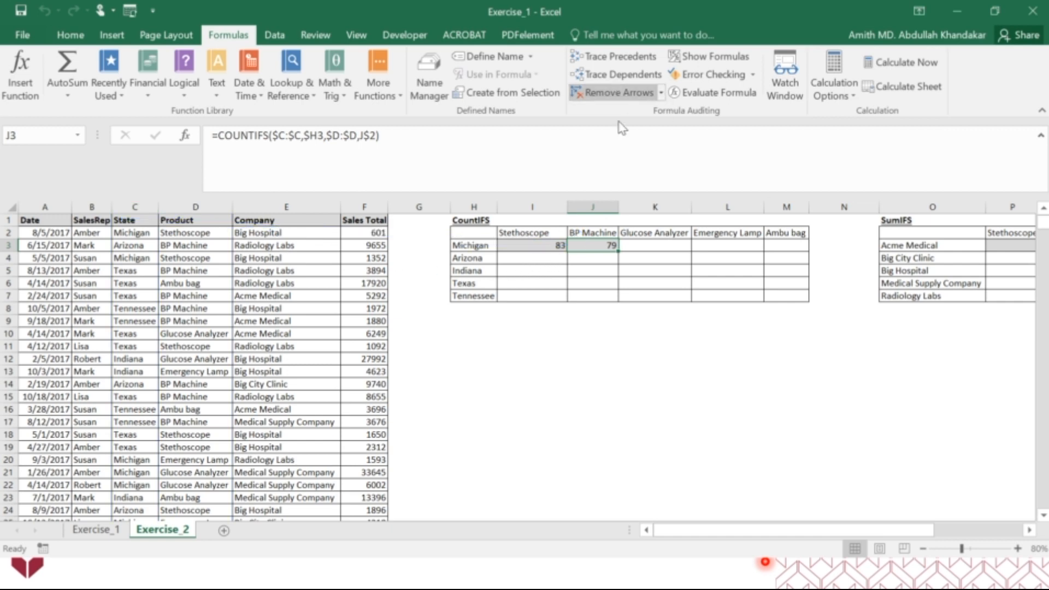
Fill the COUNTIFS formula from I3 across the whole state-by-product table, range I3:M7
{"action": "left_click", "coordinate": [550, 246]}
{"action": "left_click_drag", "start_coordinate": [551, 246], "coordinate": [793, 301]}
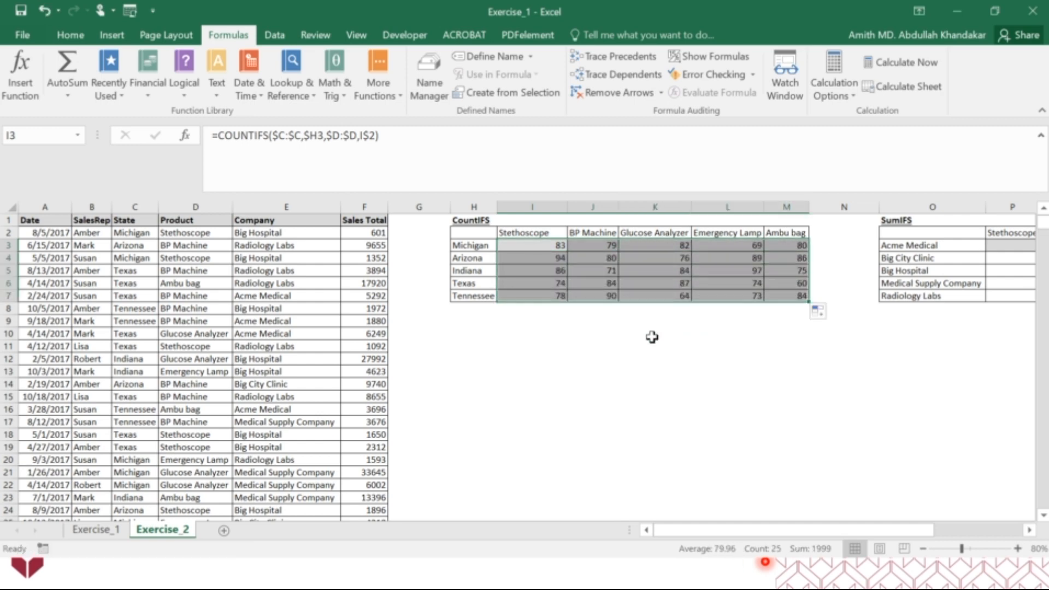
Trace the precedents of the Texas Glucose Analyzer cell K6 to examine its references, and remove the arrows
{"action": "left_click", "coordinate": [671, 281]}
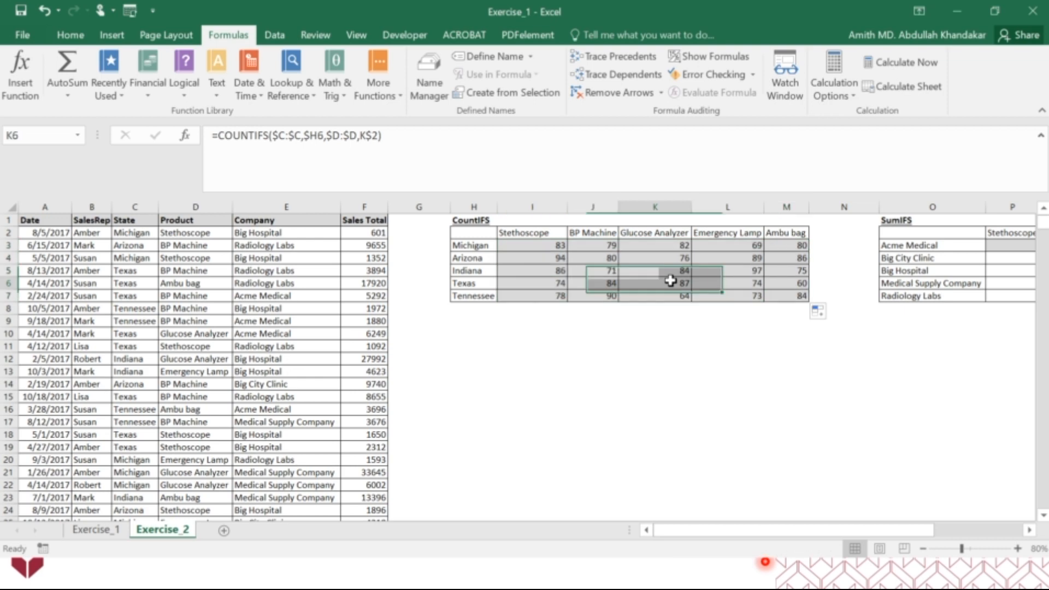
{"action": "left_click", "coordinate": [628, 59]}
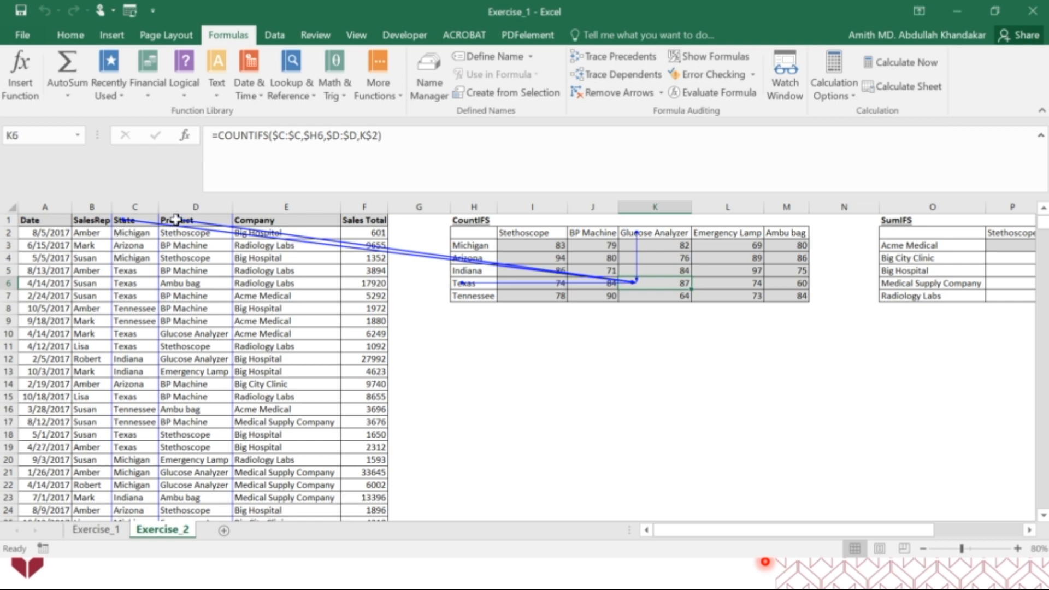
{"action": "left_click", "coordinate": [625, 101]}
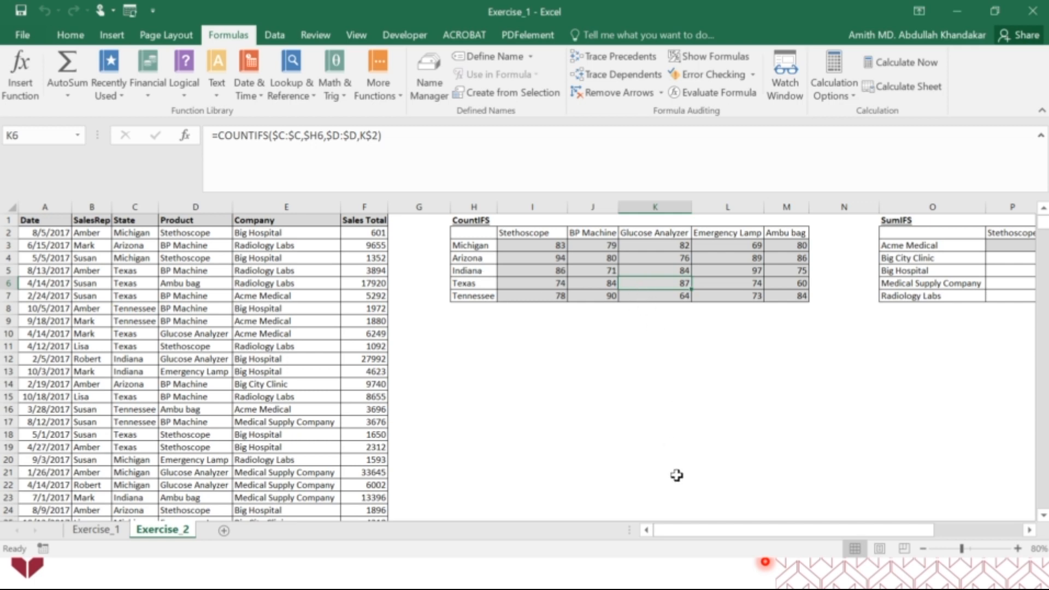
Switch to the slide presentation and advance to the slide on sumifs()
{"action": "key", "text": "alt+Tab"}
{"action": "key", "text": "alt+Tab"}
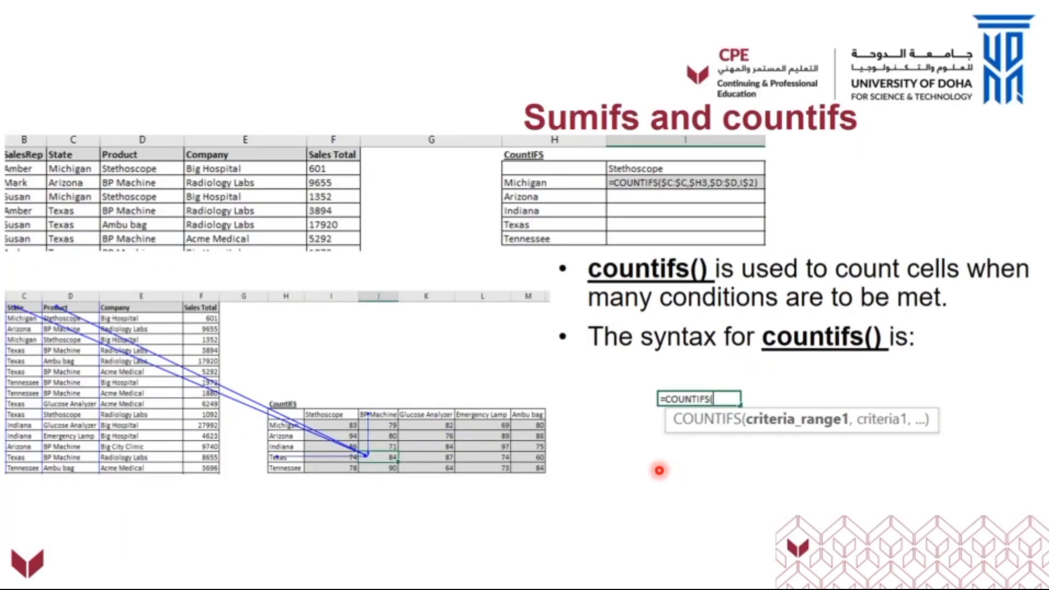
{"action": "left_click", "coordinate": [659, 470]}
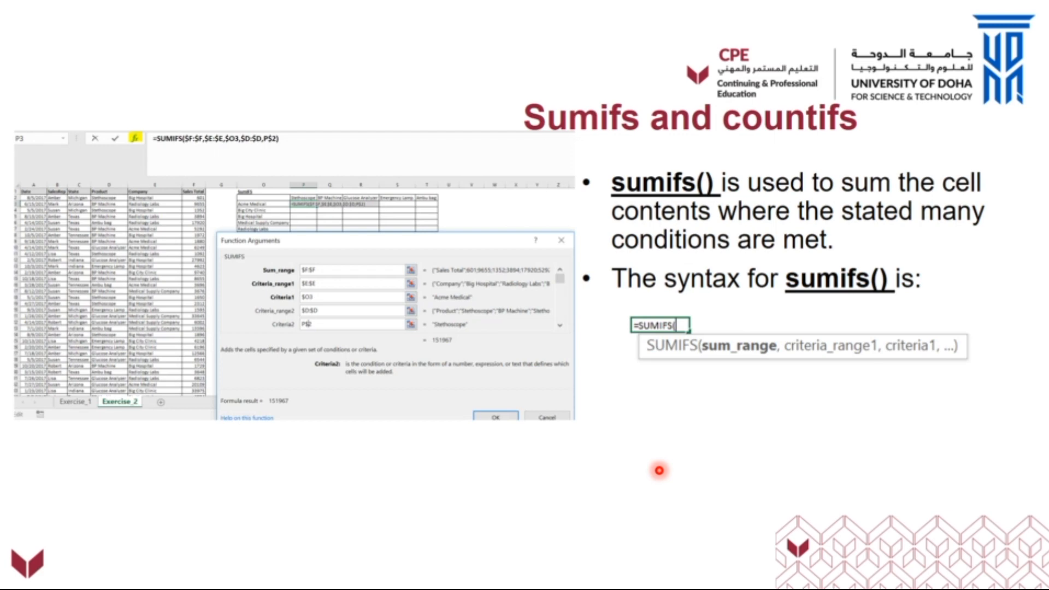
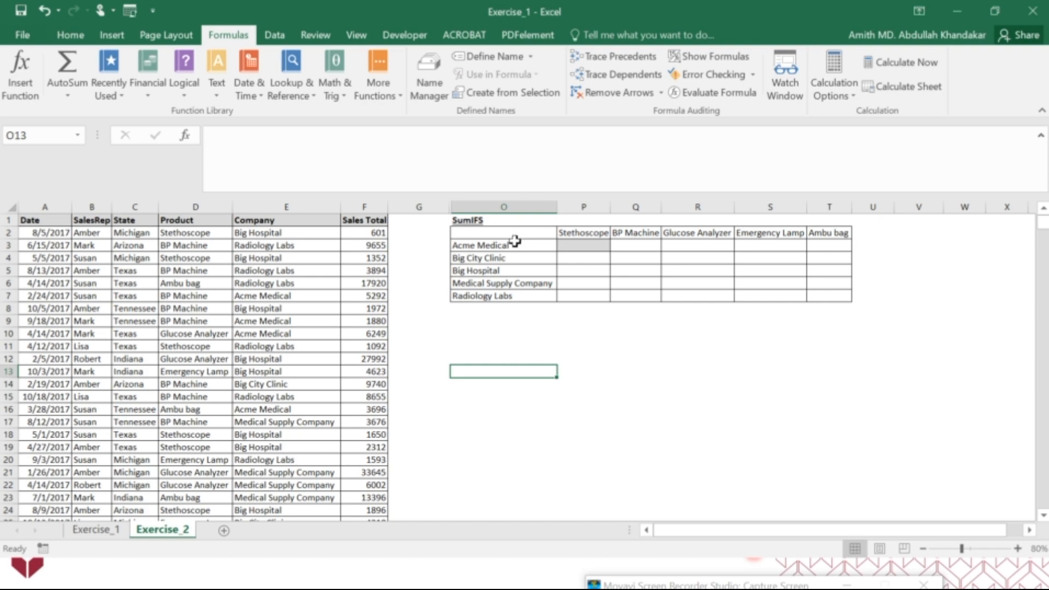
Examine the product headers P2:T2 and the company names O3:O7 of the SumIFS table
{"action": "left_click_drag", "start_coordinate": [576, 232], "coordinate": [827, 230]}
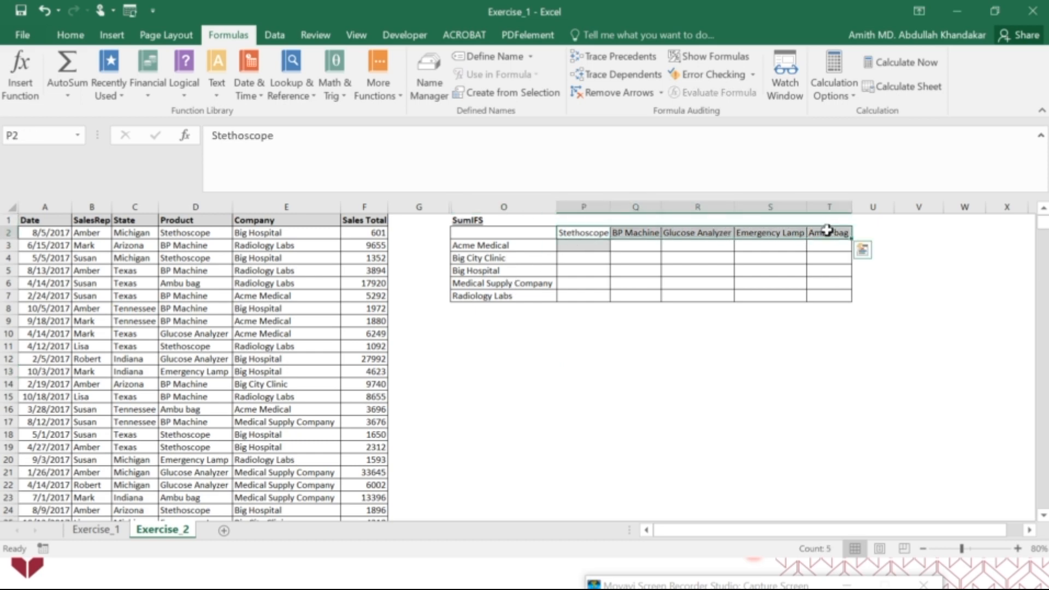
{"action": "left_click_drag", "start_coordinate": [508, 245], "coordinate": [510, 293]}
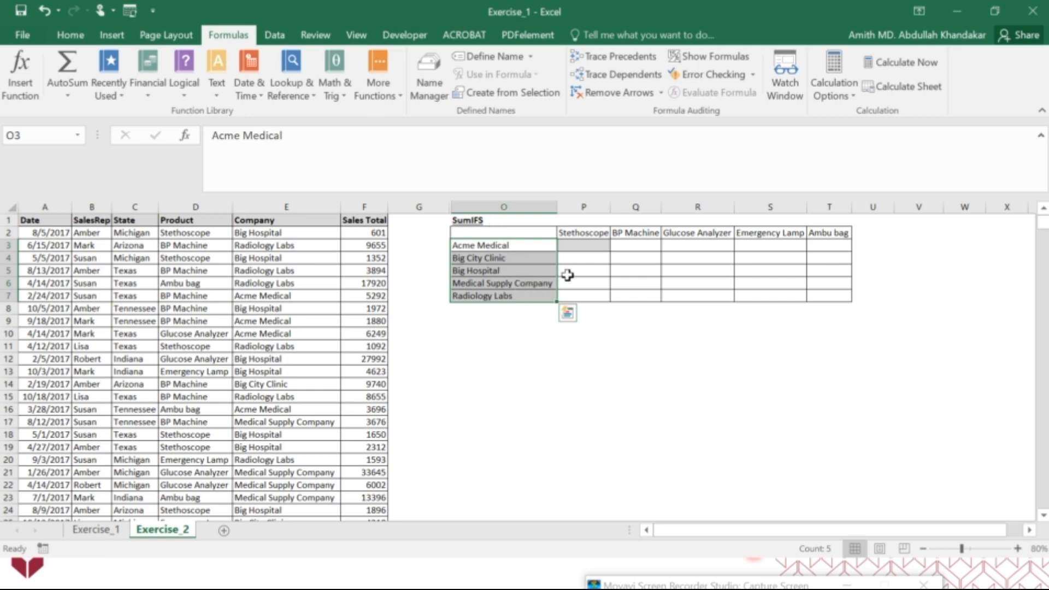
{"action": "left_click_drag", "start_coordinate": [573, 233], "coordinate": [827, 233]}
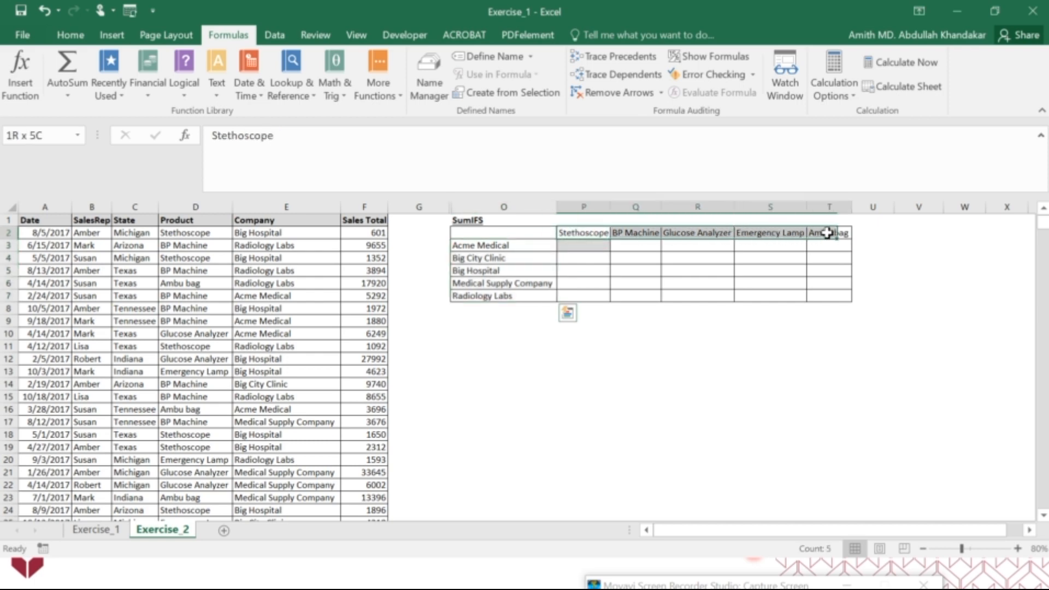
{"action": "left_click_drag", "start_coordinate": [537, 246], "coordinate": [539, 295]}
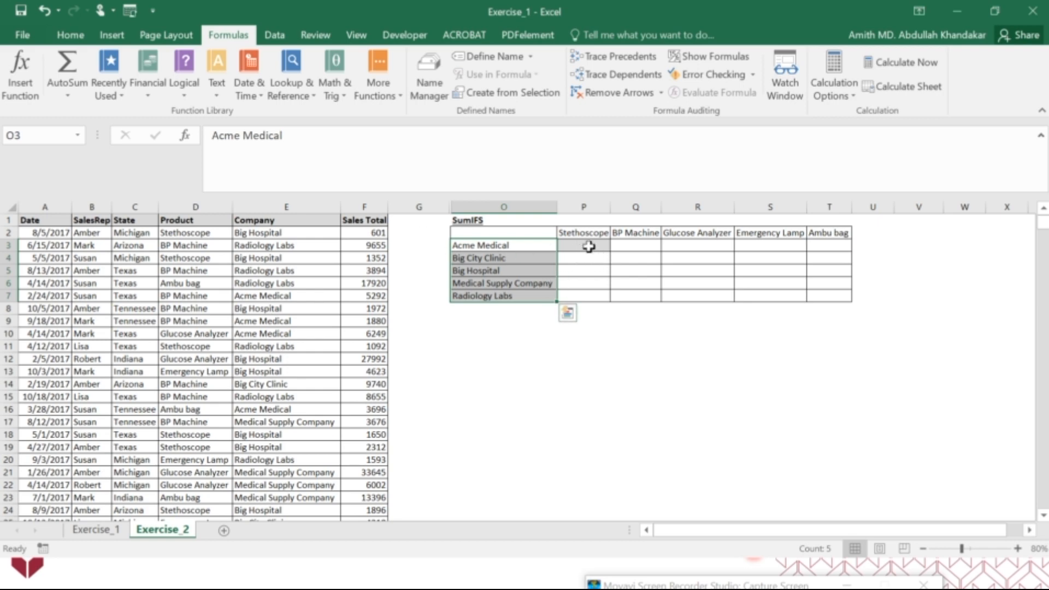
{"action": "left_click", "coordinate": [590, 369]}
Start a SUMIFS formula in P3 with the Sales Total column F:F as the sum range
{"action": "left_click", "coordinate": [580, 244]}
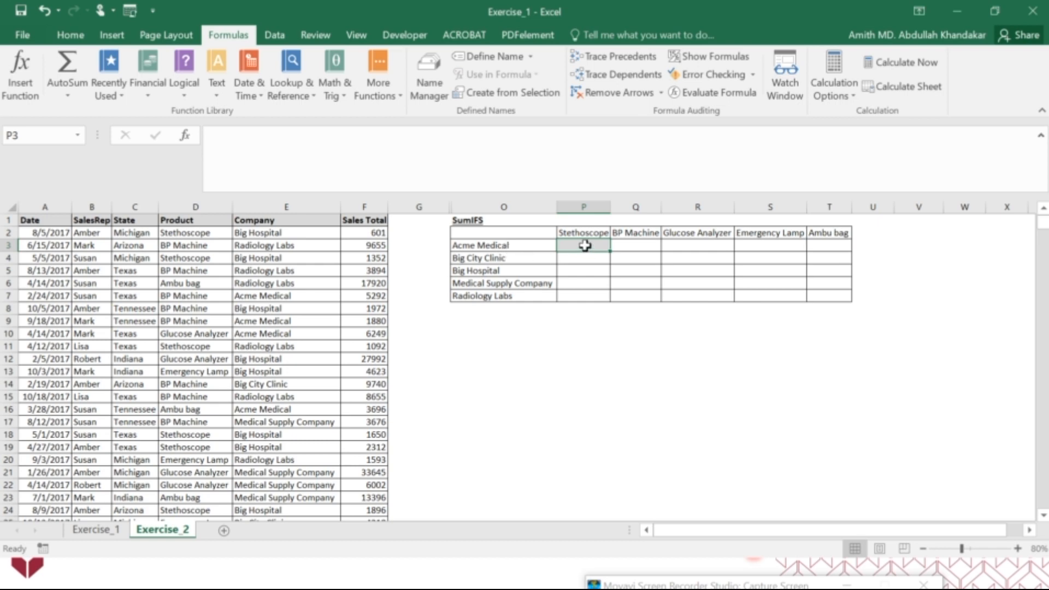
{"action": "type", "text": "=sumif"}
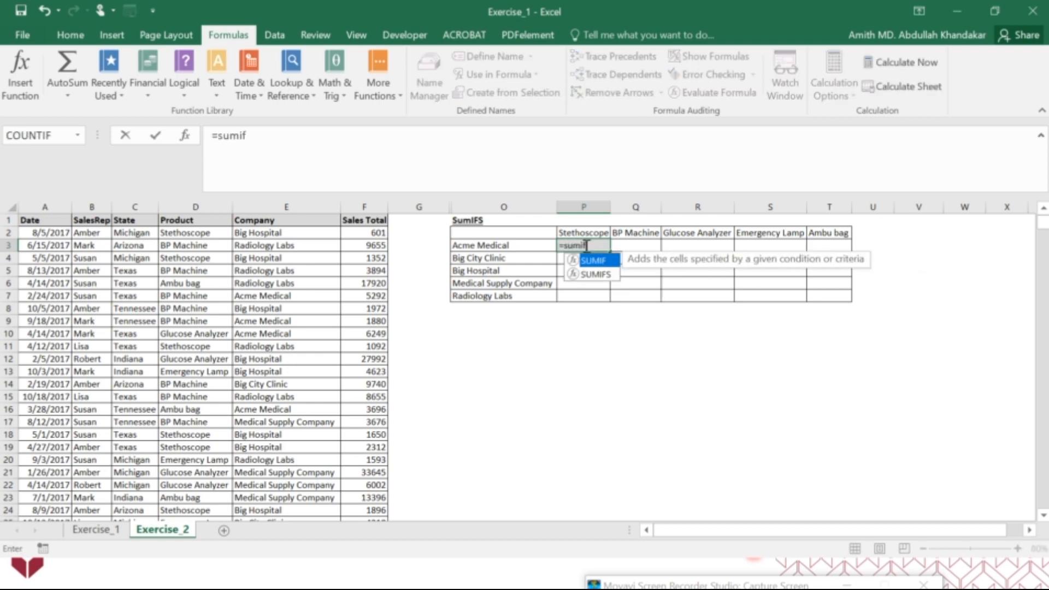
{"action": "double_click", "coordinate": [590, 275]}
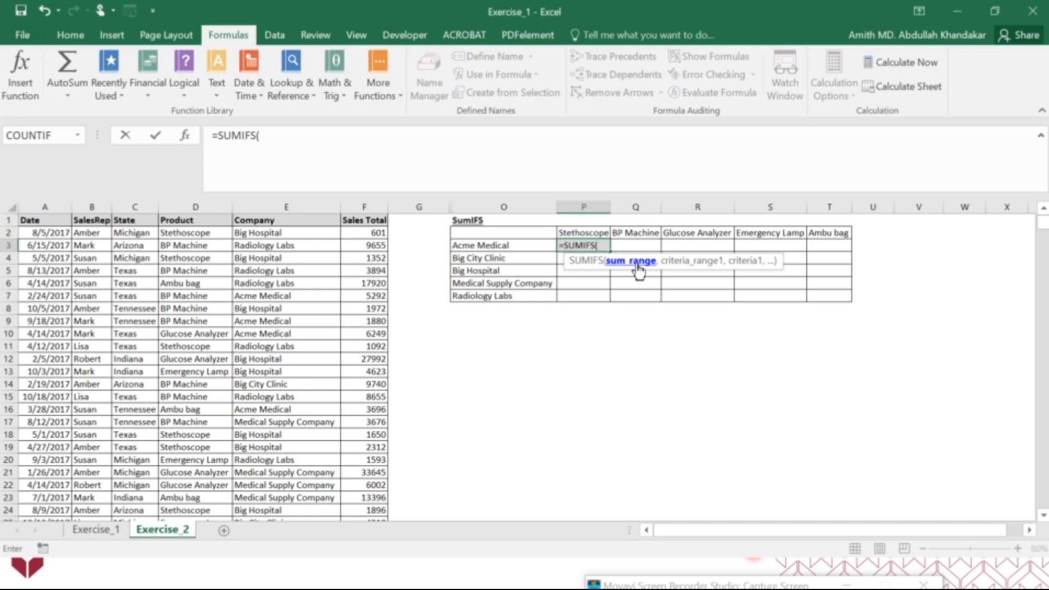
{"action": "left_click", "coordinate": [361, 206]}
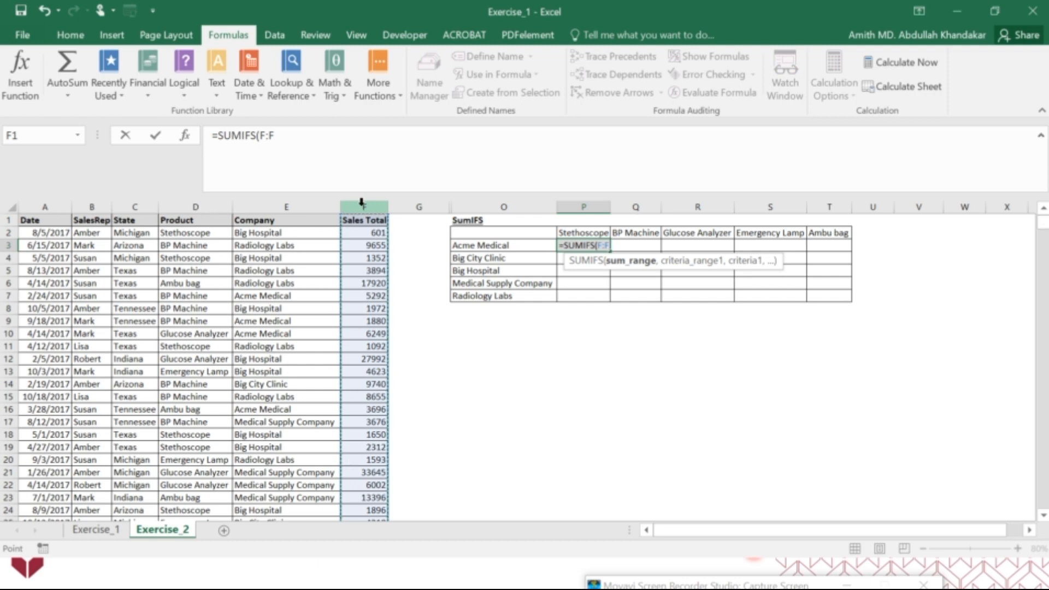
{"action": "left_click", "coordinate": [313, 148]}
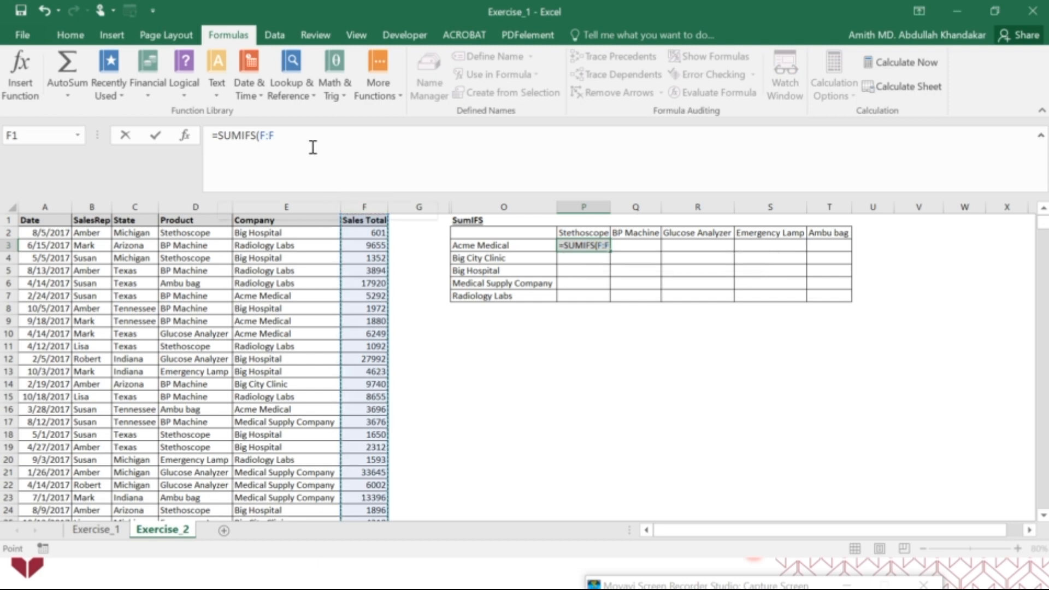
{"action": "type", "text": ","}
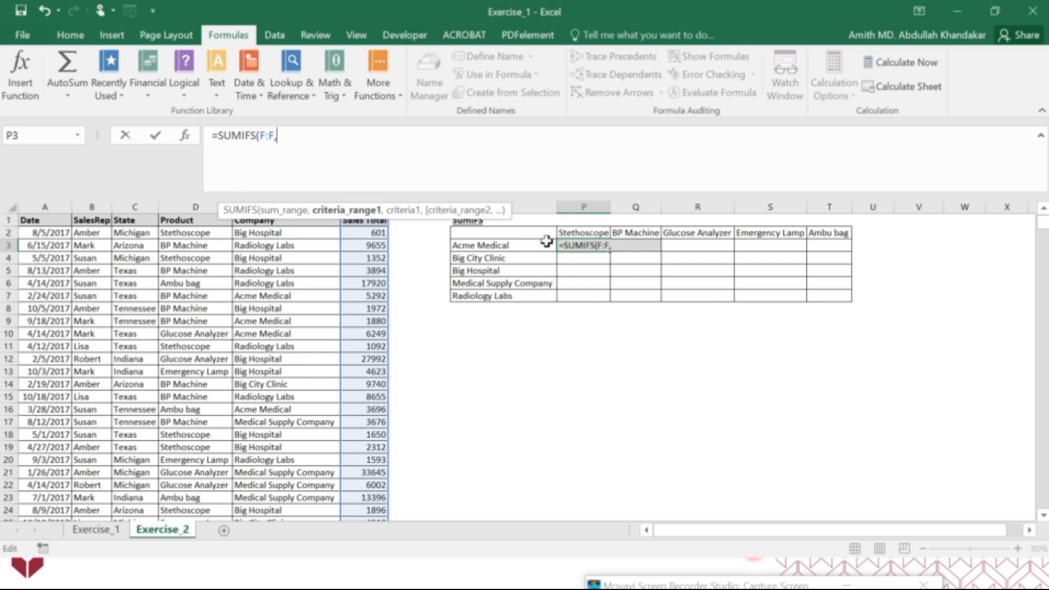
Add the criteria pairs to the SUMIFS formula: Product column D:D with P2 and Company column E:E with O3
{"action": "left_click", "coordinate": [194, 206]}
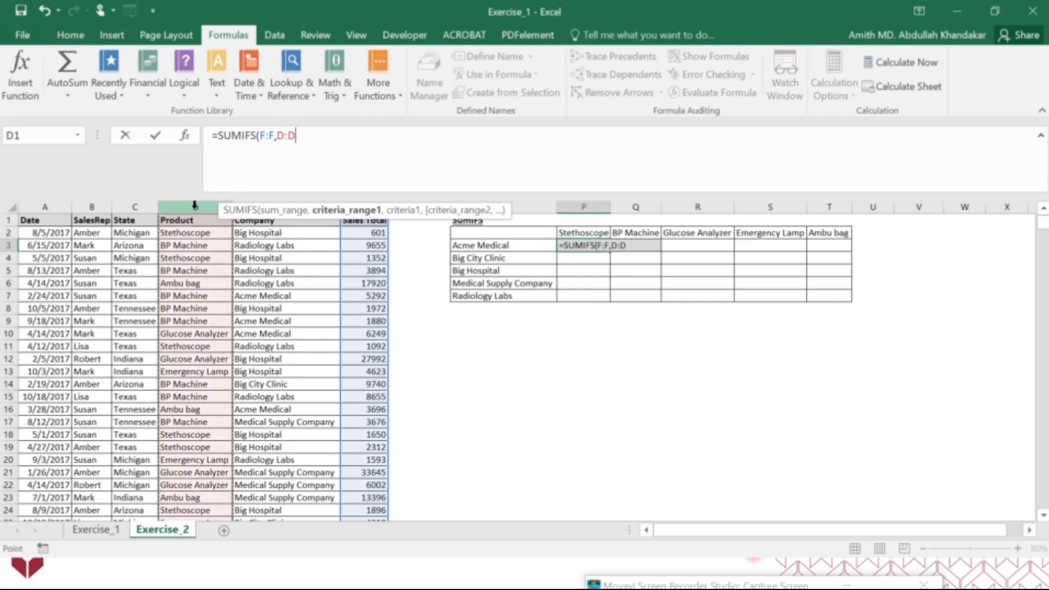
{"action": "type", "text": ","}
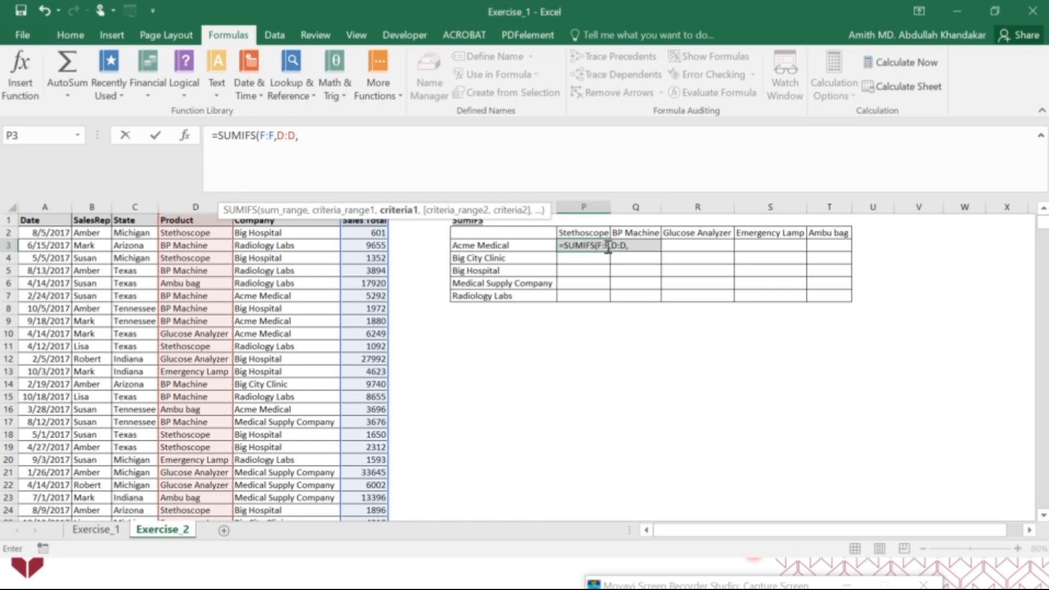
{"action": "left_click", "coordinate": [594, 233]}
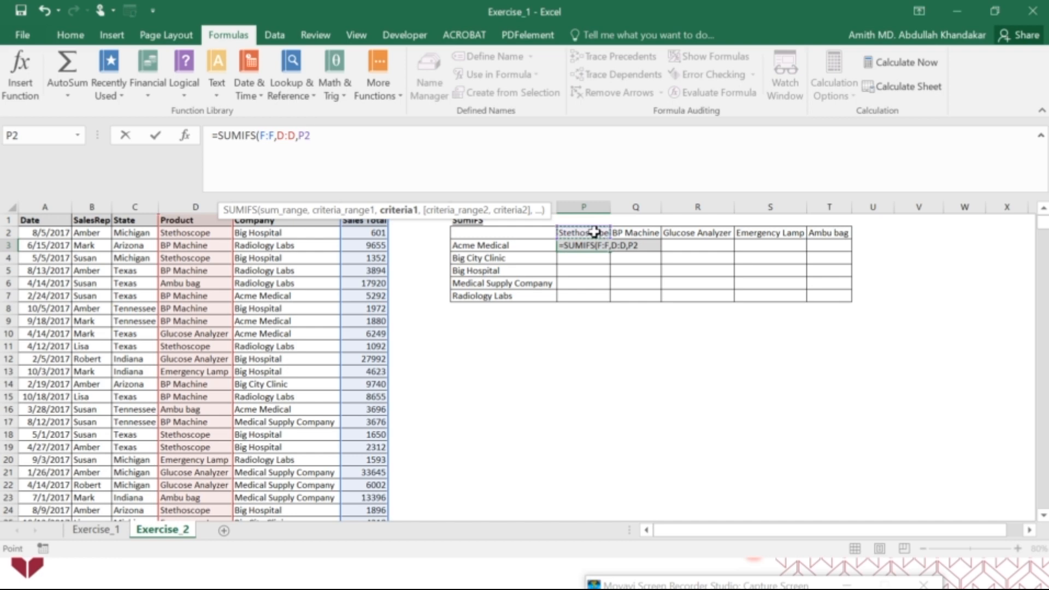
{"action": "type", "text": ","}
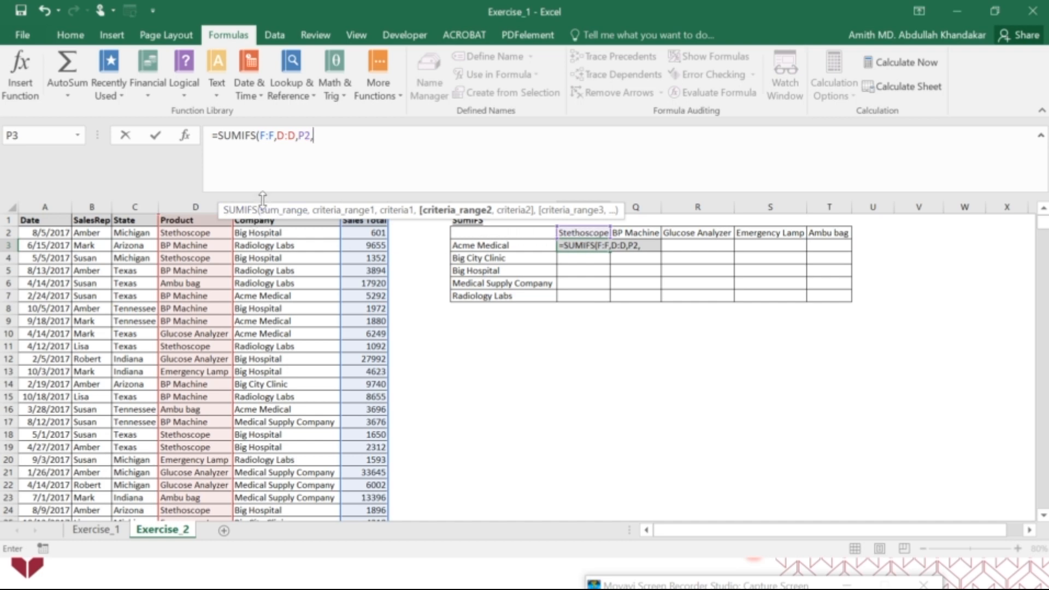
{"action": "left_click", "coordinate": [326, 197]}
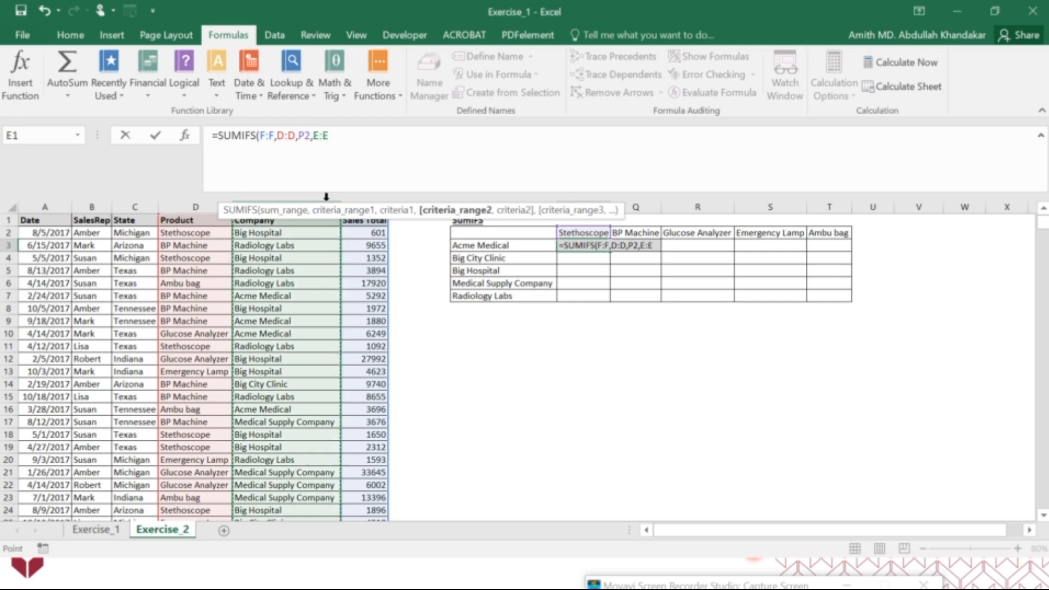
{"action": "type", "text": ","}
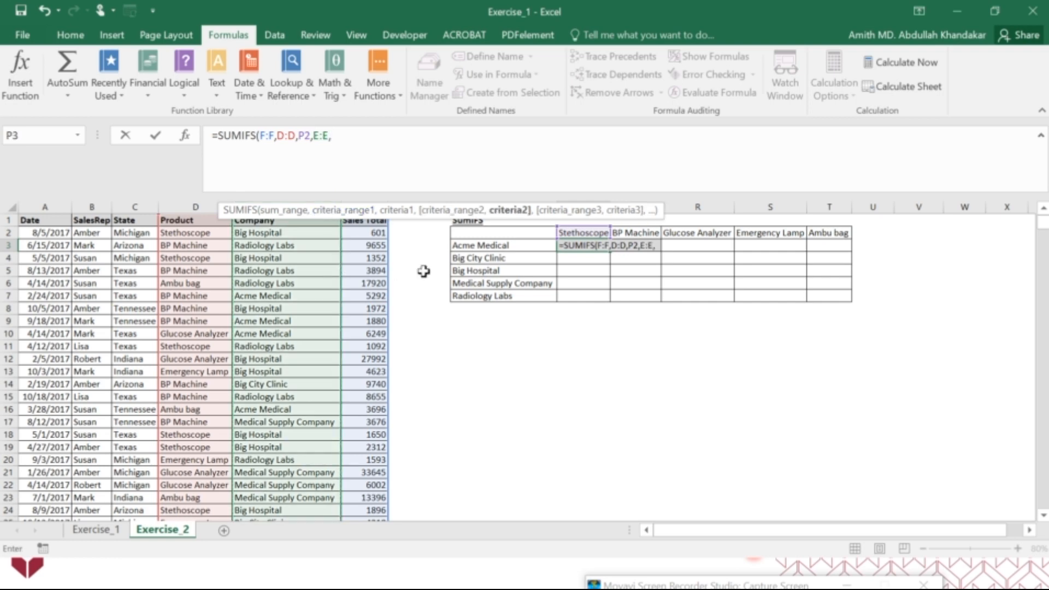
{"action": "left_click", "coordinate": [523, 247]}
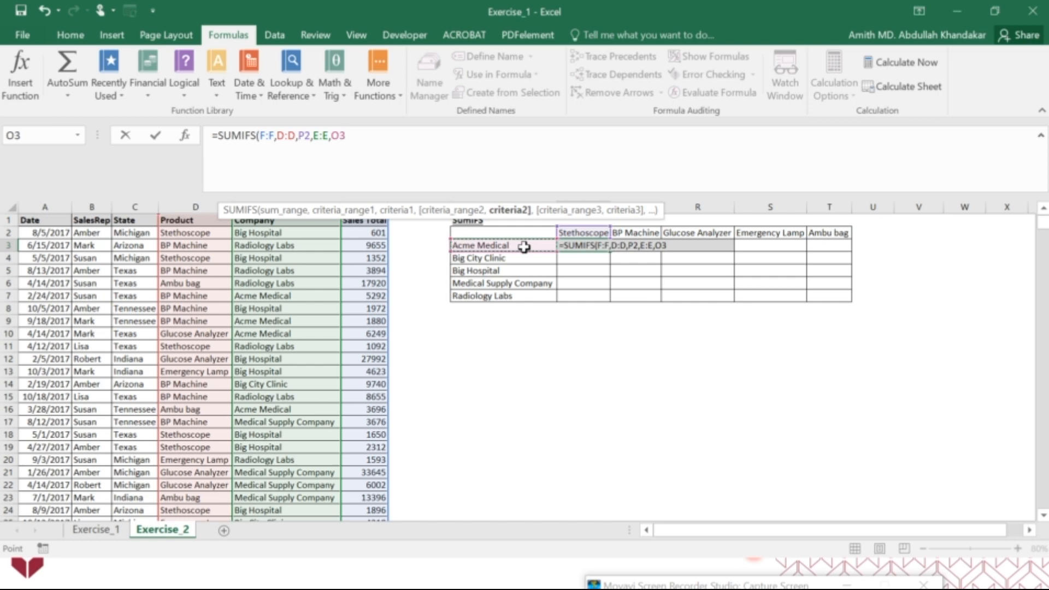
Make the sum range and the first criteria range absolute, as $F:$F and $D:$D
{"action": "left_click", "coordinate": [261, 136]}
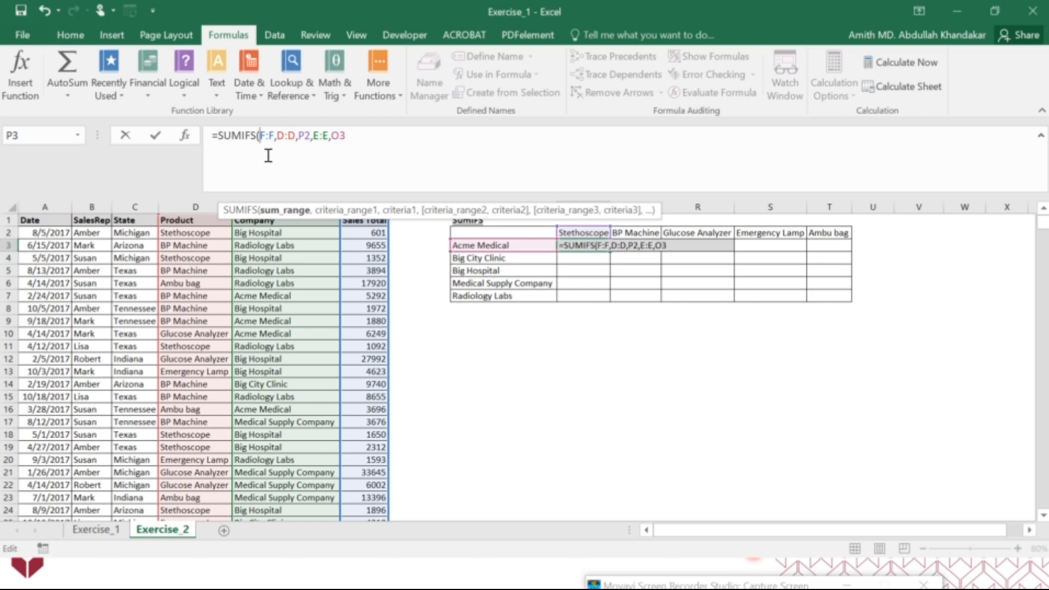
{"action": "type", "text": "$"}
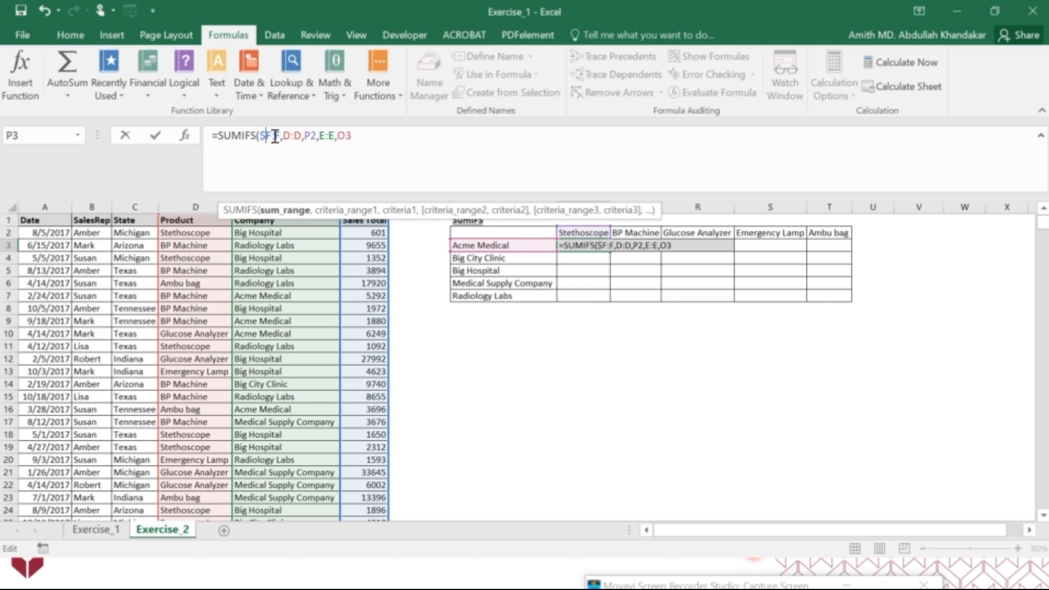
{"action": "left_click", "coordinate": [275, 137]}
{"action": "type", "text": "$"}
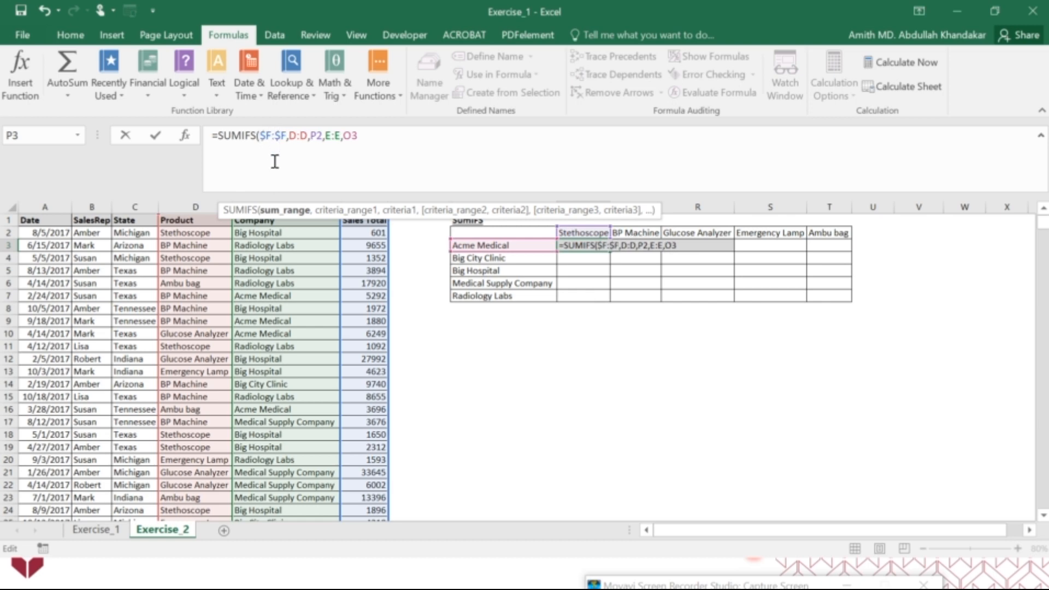
{"action": "left_click", "coordinate": [292, 136]}
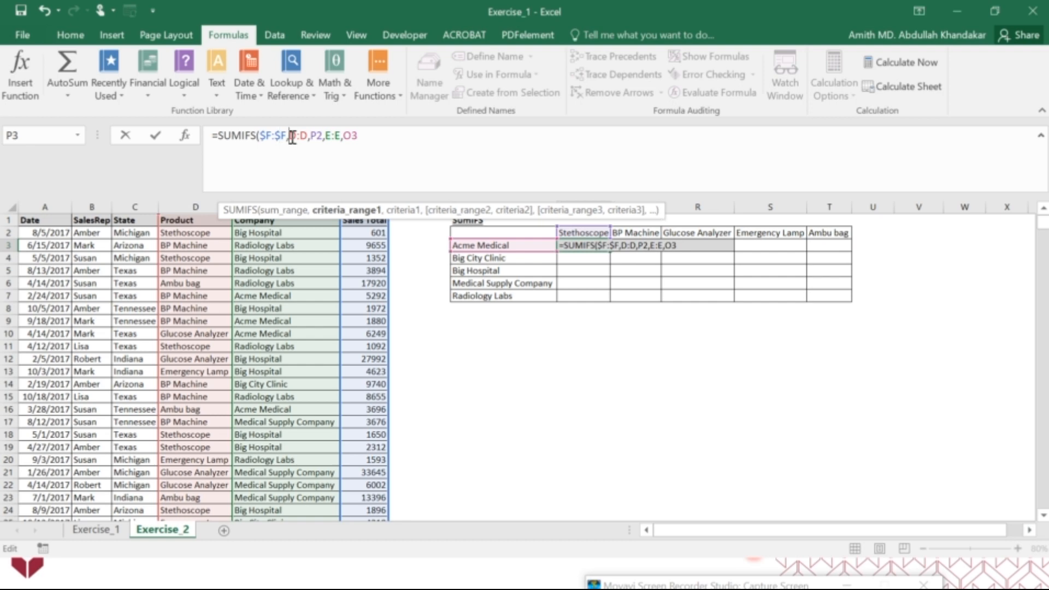
{"action": "type", "text": "$"}
{"action": "left_click", "coordinate": [310, 142]}
{"action": "type", "text": "$"}
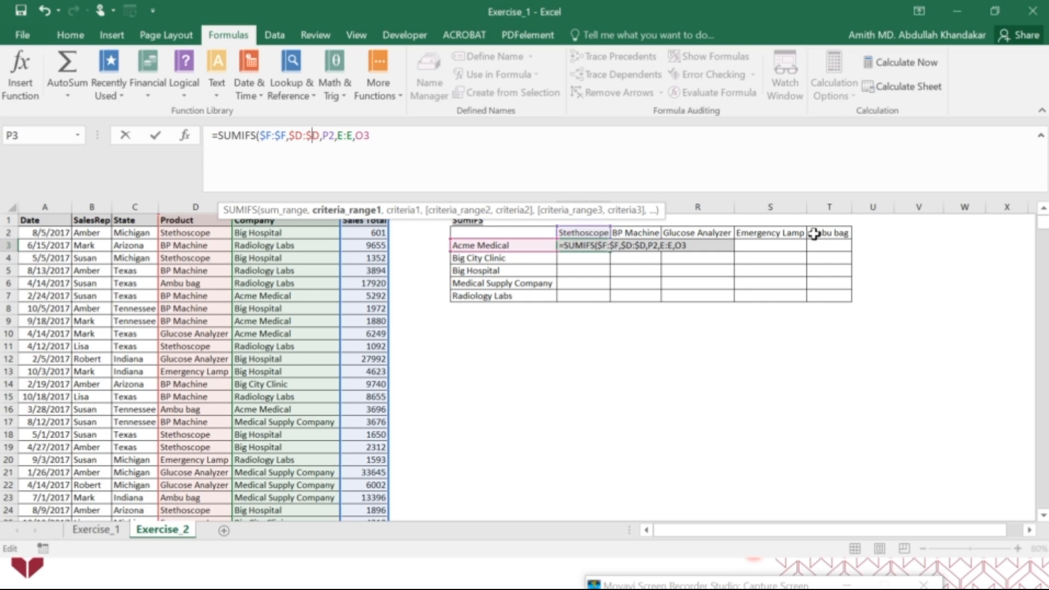
Lock the remaining references as P$2, $E:$E and $O3, and complete the SUMIFS formula in P3
{"action": "left_click", "coordinate": [329, 138]}
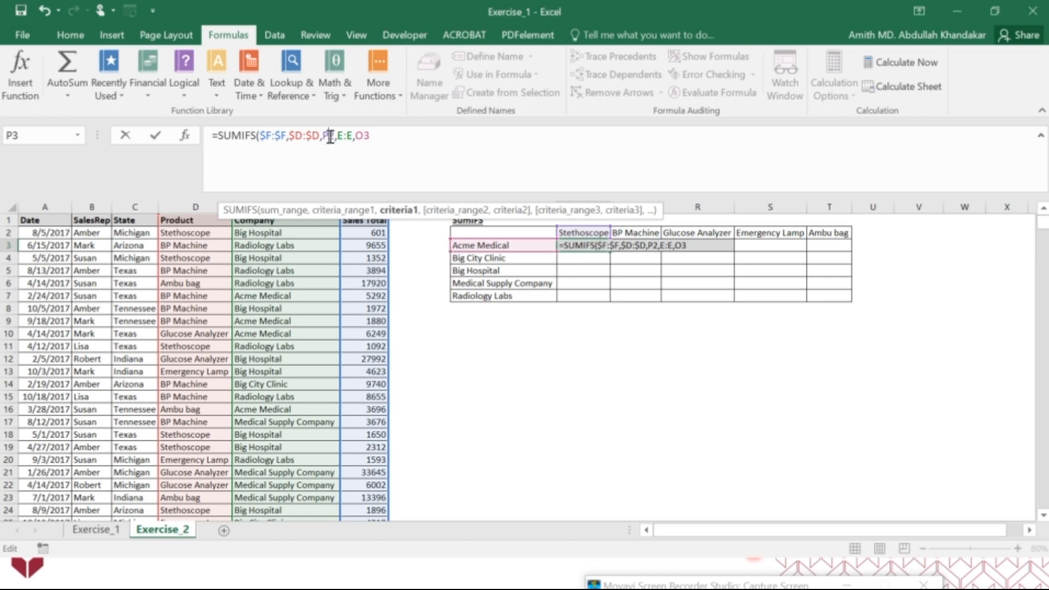
{"action": "type", "text": "$"}
{"action": "left_click", "coordinate": [345, 136]}
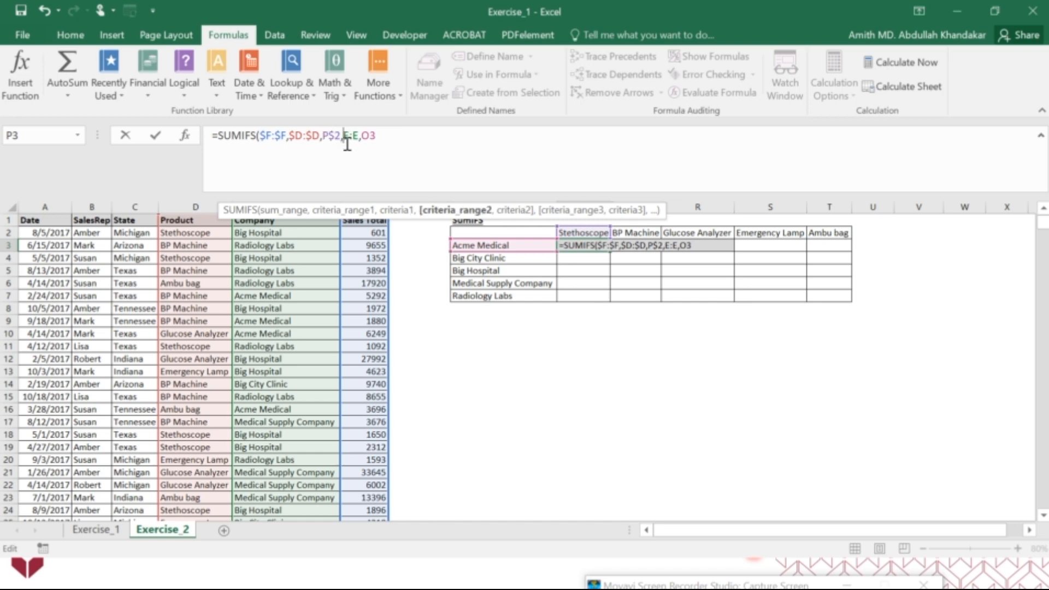
{"action": "type", "text": "$F:$"}
{"action": "left_click_drag", "start_coordinate": [551, 210], "coordinate": [554, 169]}
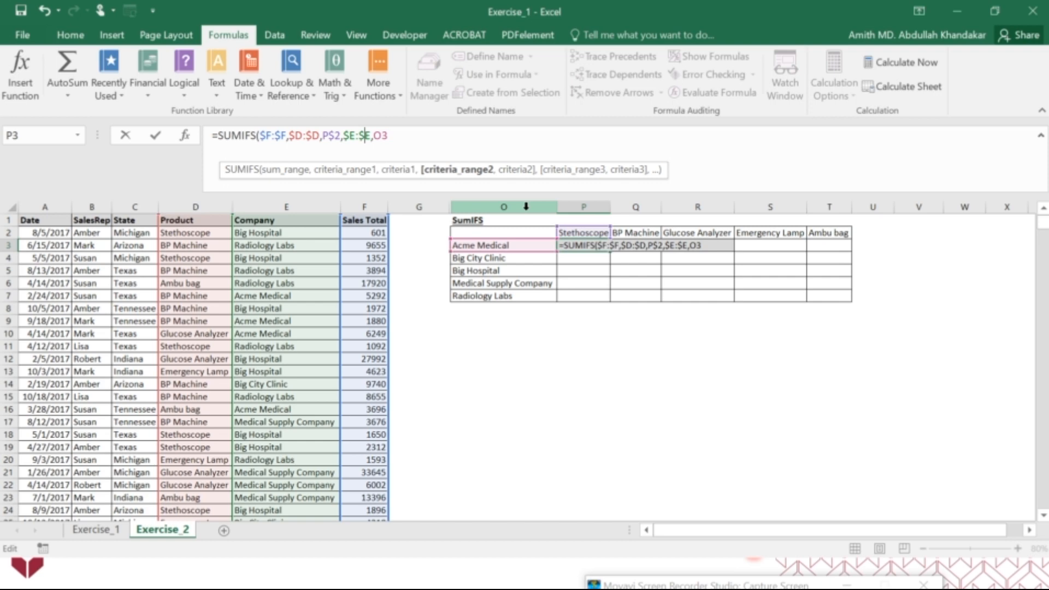
{"action": "left_click", "coordinate": [376, 137]}
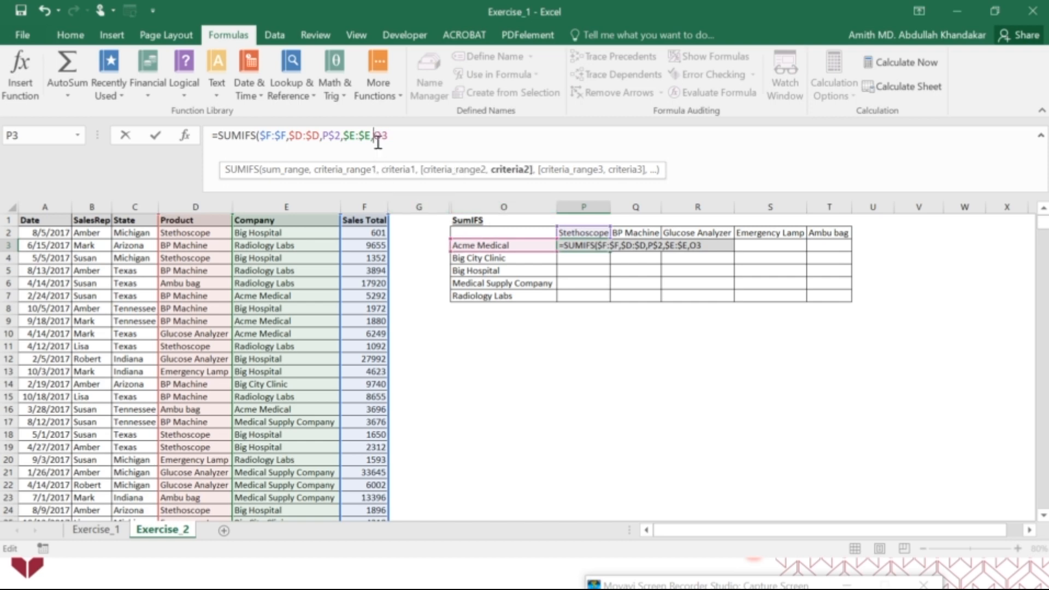
{"action": "type", "text": "$"}
{"action": "left_click", "coordinate": [401, 133]}
{"action": "left_click", "coordinate": [398, 145]}
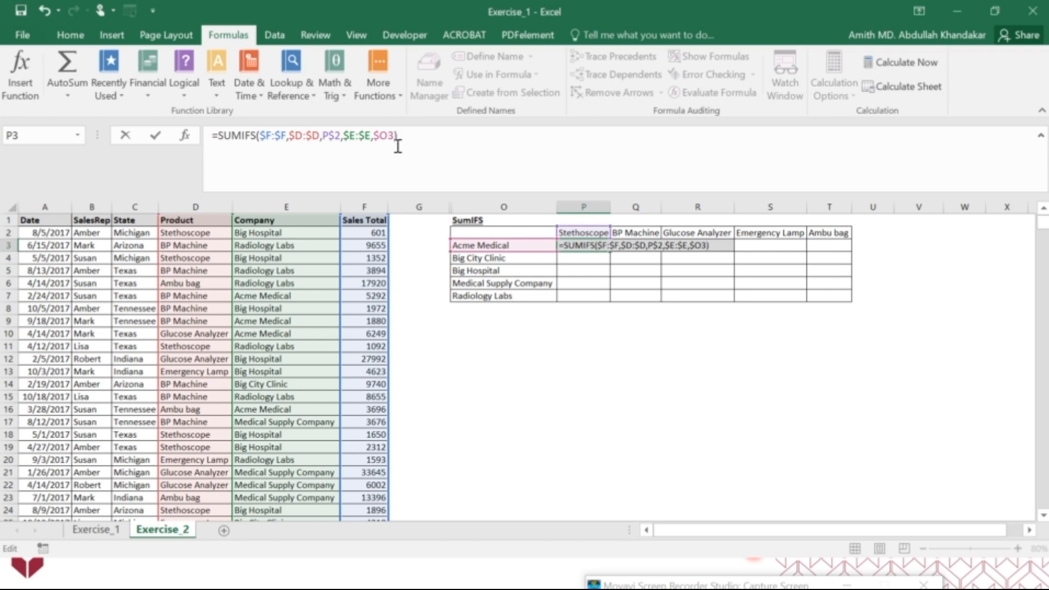
{"action": "key", "text": "Return"}
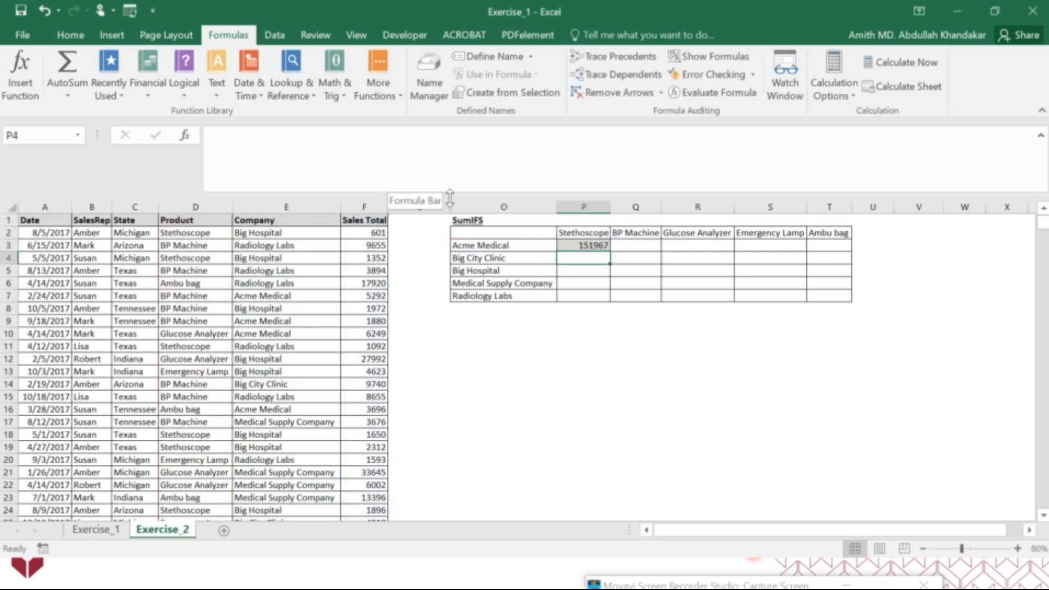
Copy the SUMIFS formula from P3, try pasting it into P12, and undo the paste
{"action": "left_click", "coordinate": [587, 244]}
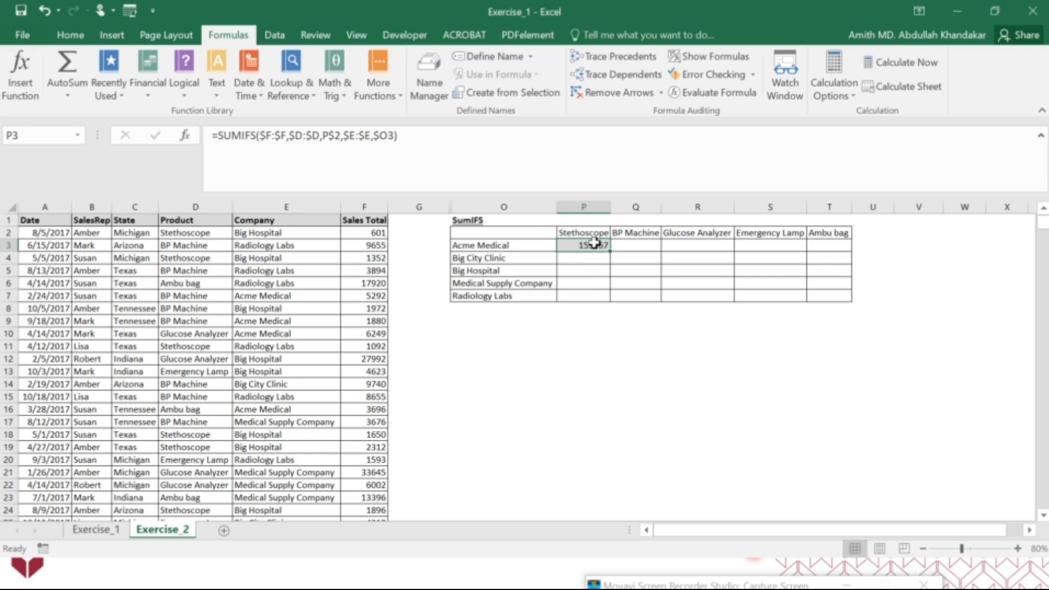
{"action": "key", "text": "ctrl+c"}
{"action": "left_click", "coordinate": [598, 356]}
{"action": "key", "text": "ctrl+v"}
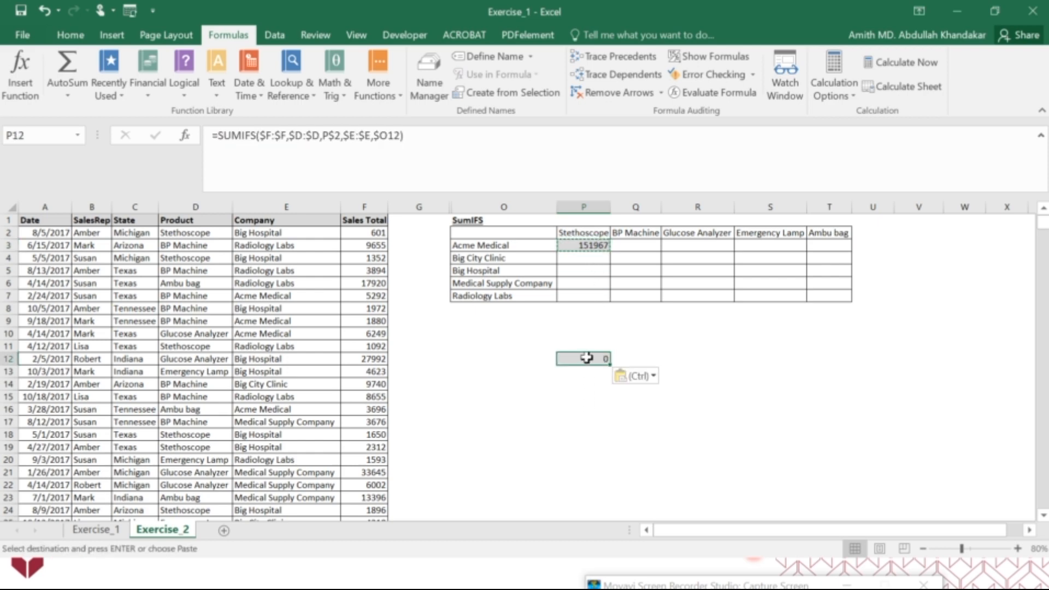
{"action": "key", "text": "ctrl+z"}
Paste the copied P3 total into P12 as a value only, and clear the formula from P3
{"action": "left_click", "coordinate": [592, 244]}
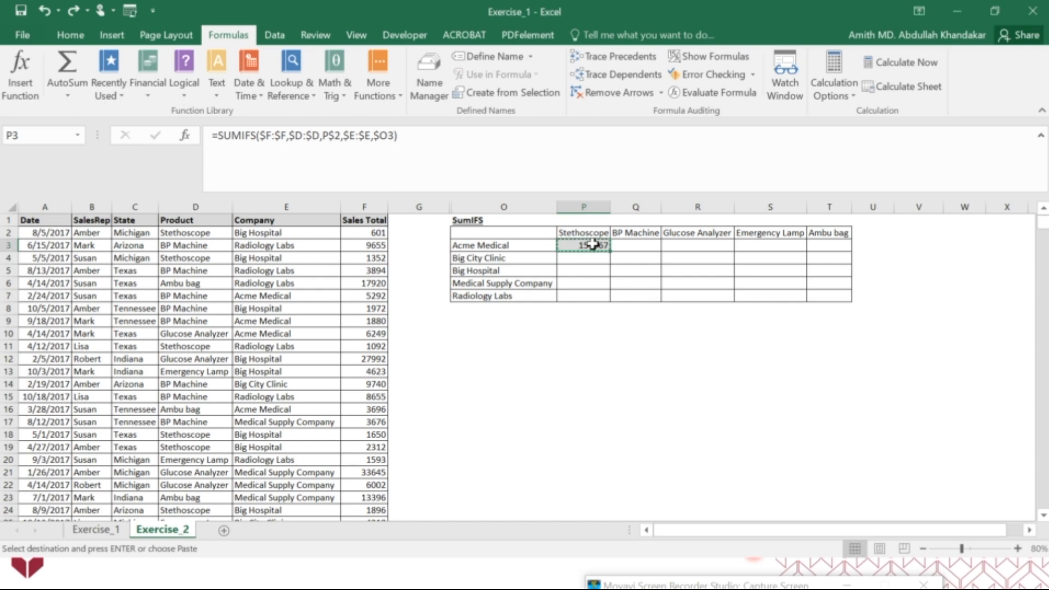
{"action": "left_click", "coordinate": [580, 359]}
{"action": "right_click", "coordinate": [579, 360]}
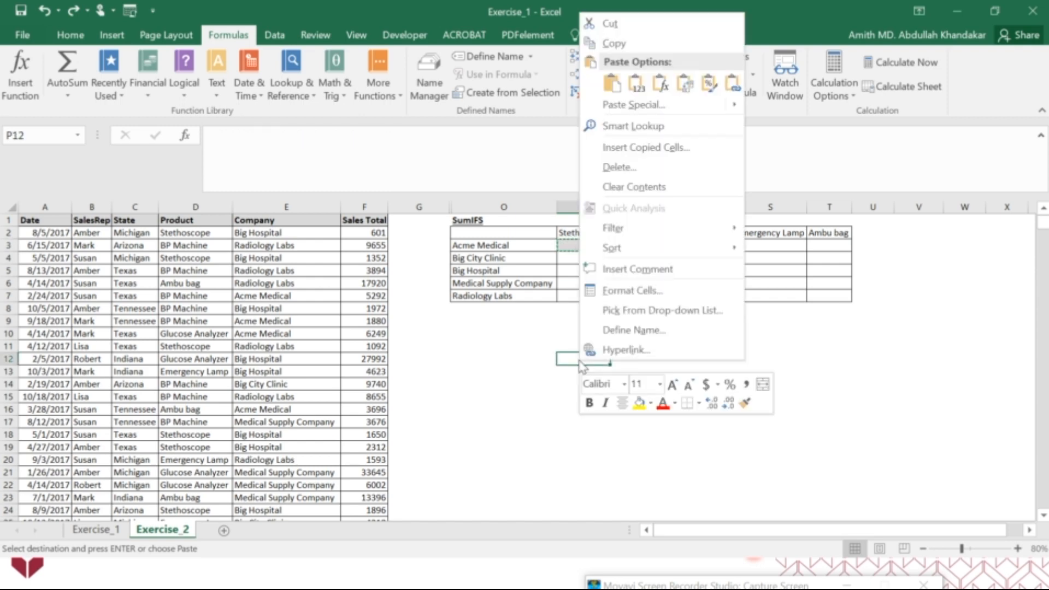
{"action": "left_click", "coordinate": [639, 87]}
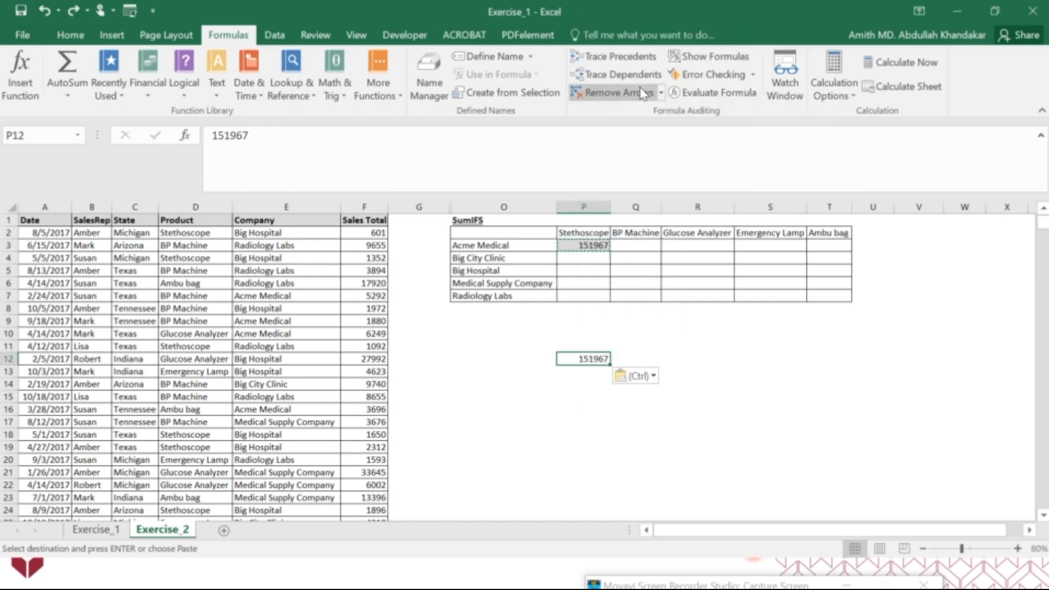
{"action": "left_click", "coordinate": [590, 247]}
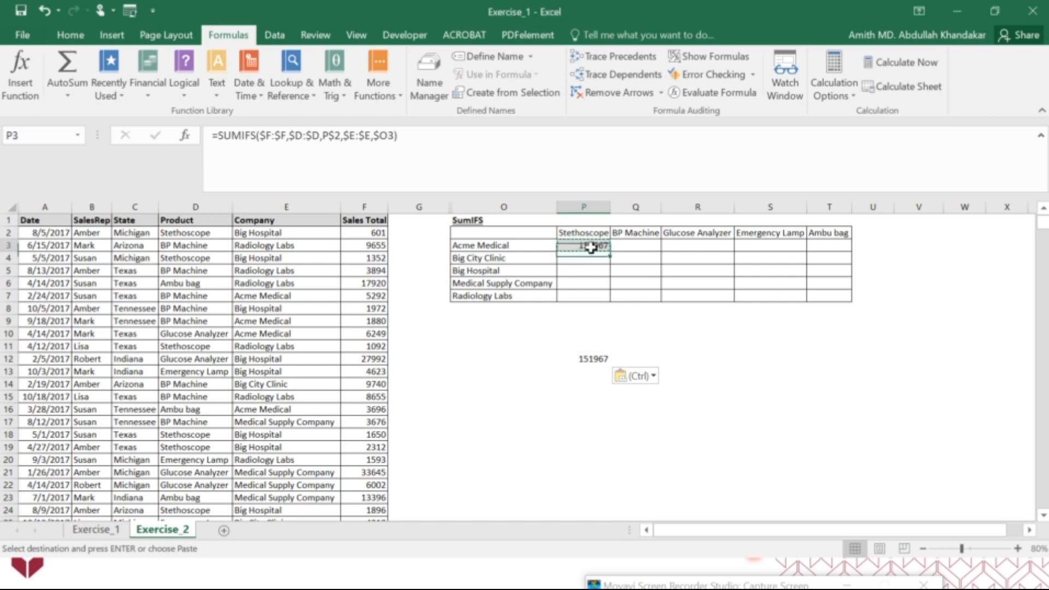
{"action": "key", "text": "Delete"}
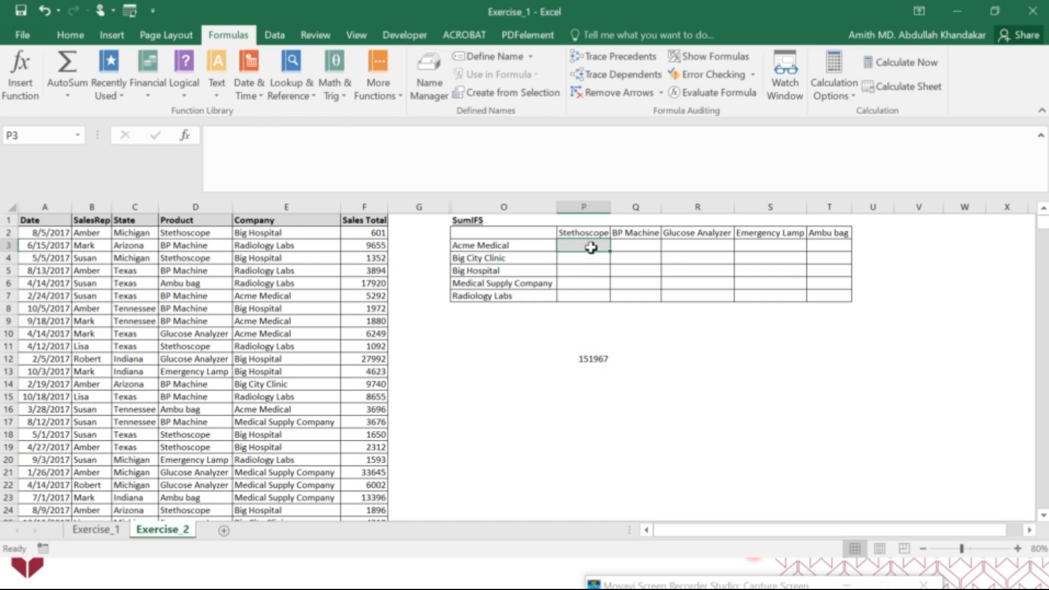
Start a SUMIFS formula in P3 and open its function arguments dialog, keeping the data columns uncovered
{"action": "type", "text": "="}
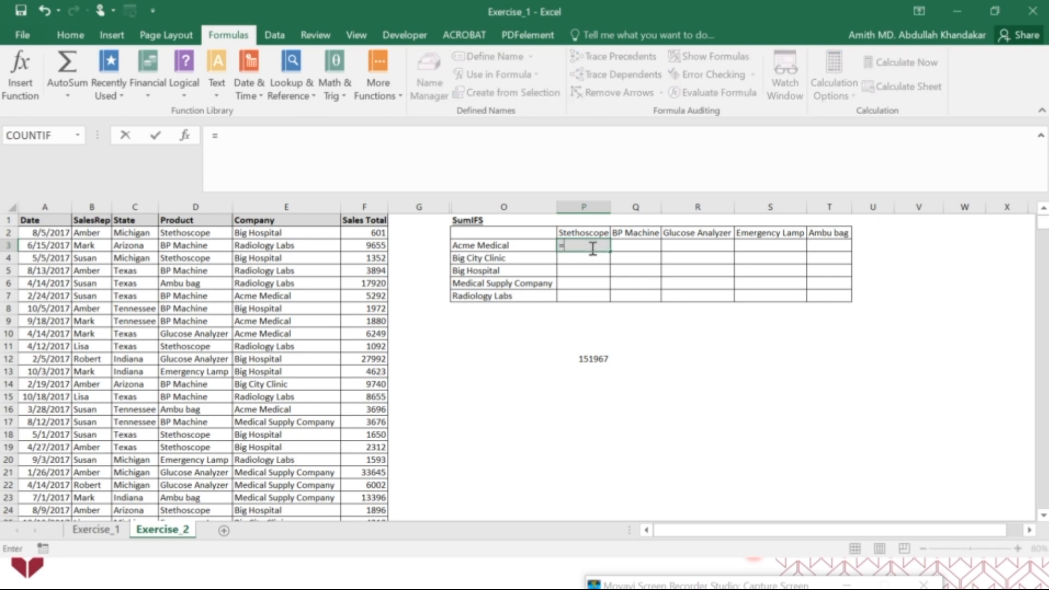
{"action": "type", "text": "sumif"}
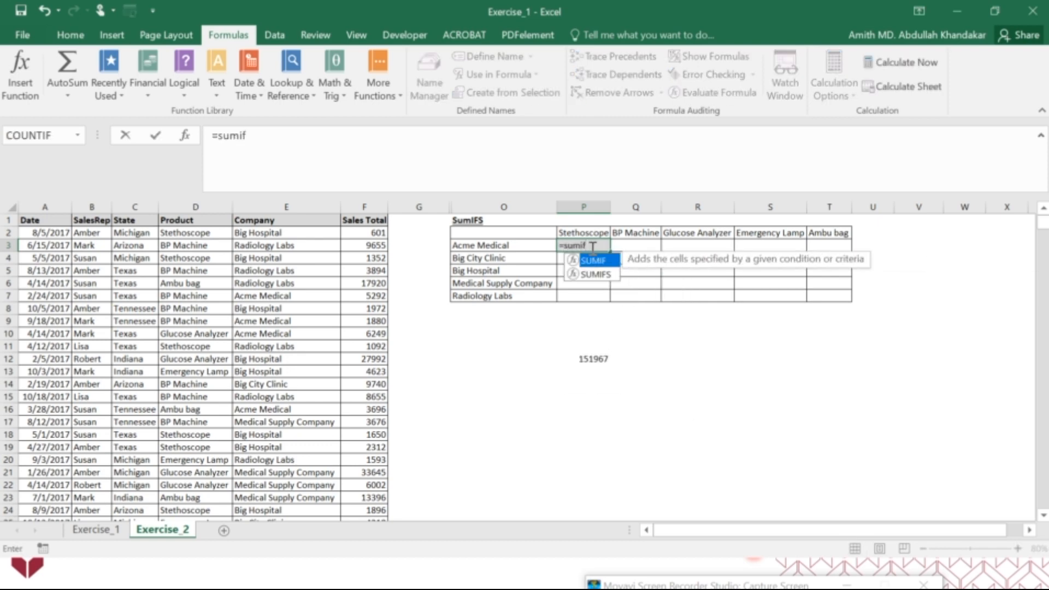
{"action": "double_click", "coordinate": [599, 275]}
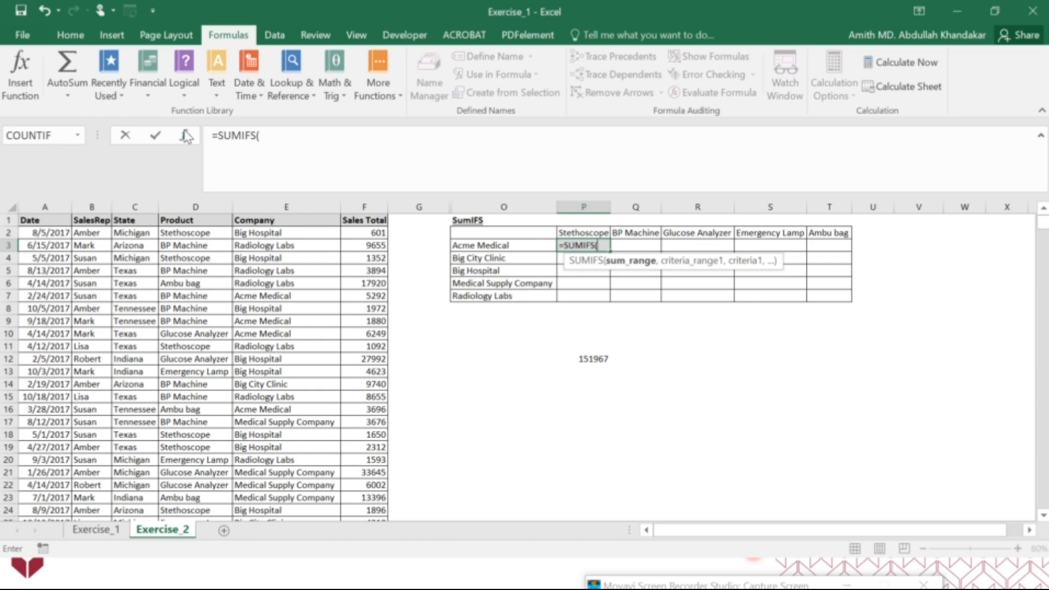
{"action": "left_click", "coordinate": [185, 135]}
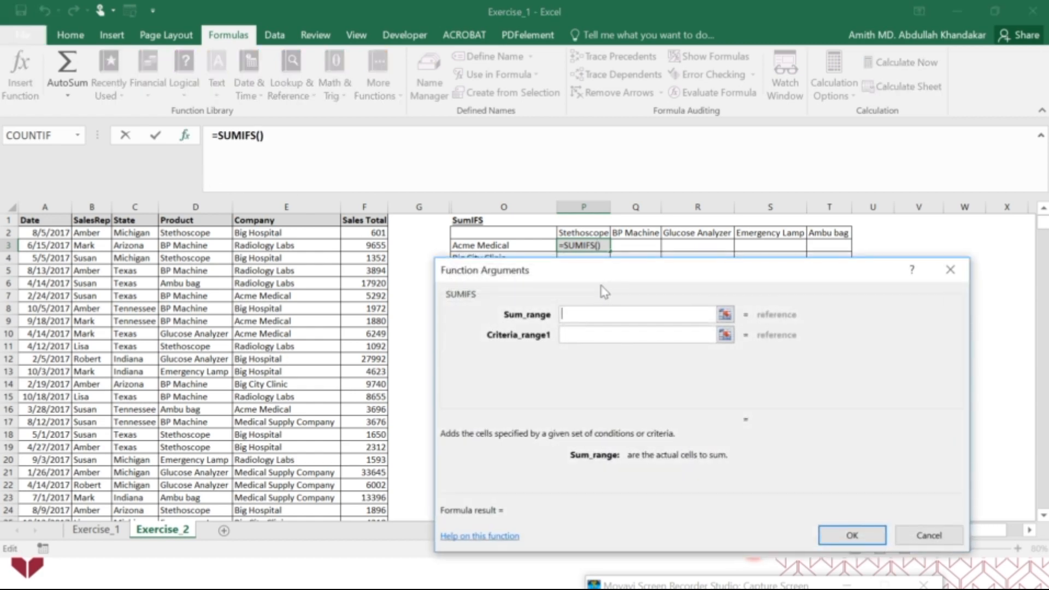
{"action": "left_click_drag", "start_coordinate": [600, 286], "coordinate": [604, 305]}
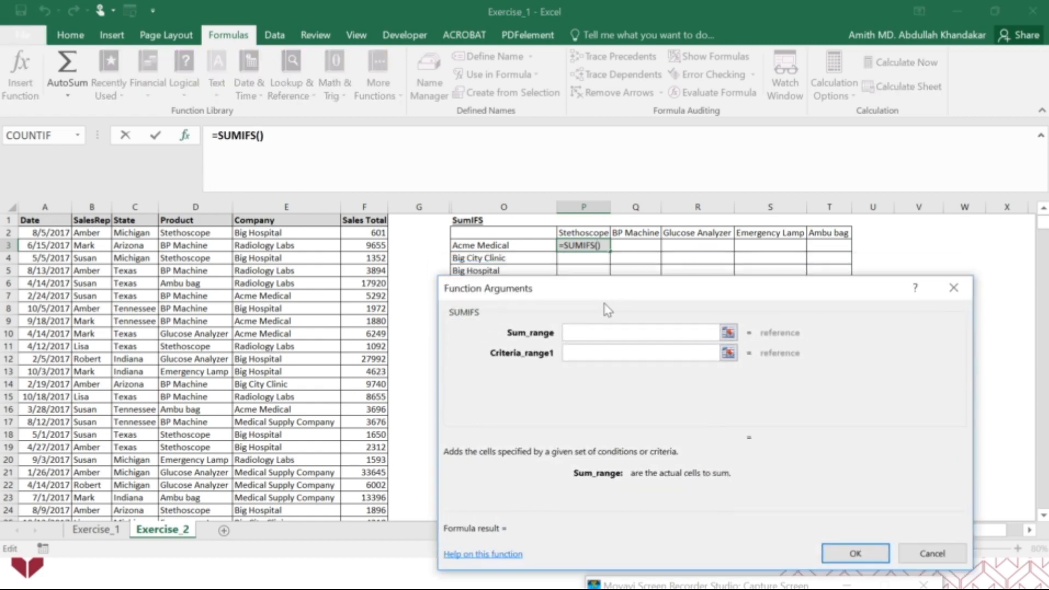
Set the sum range to the Sales Total column as the absolute reference $F:$F
{"action": "left_click", "coordinate": [355, 203]}
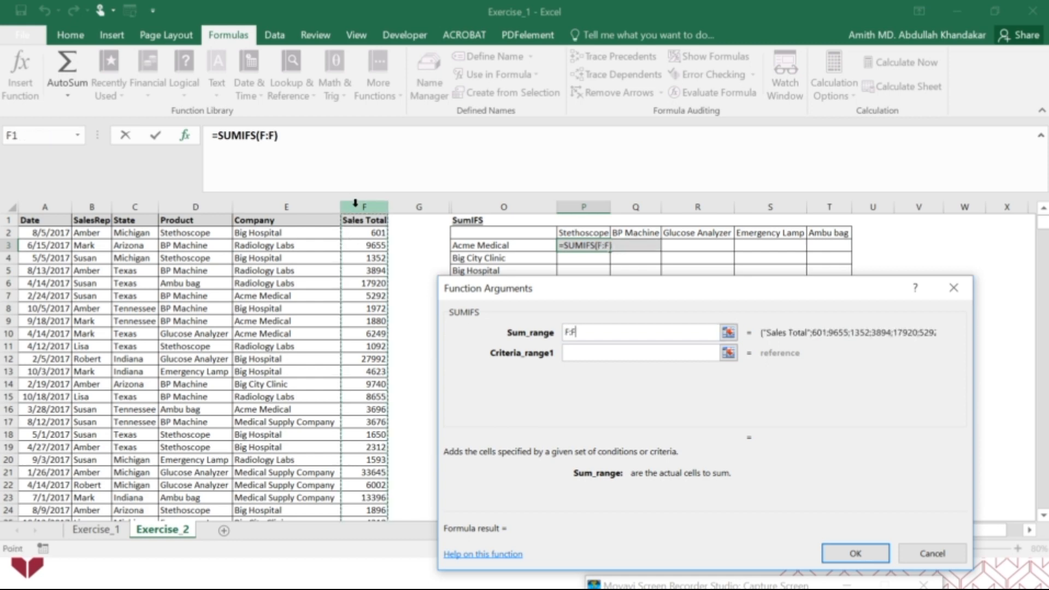
{"action": "left_click", "coordinate": [566, 332]}
{"action": "left_click", "coordinate": [567, 349]}
{"action": "left_click", "coordinate": [567, 332]}
{"action": "type", "text": "$"}
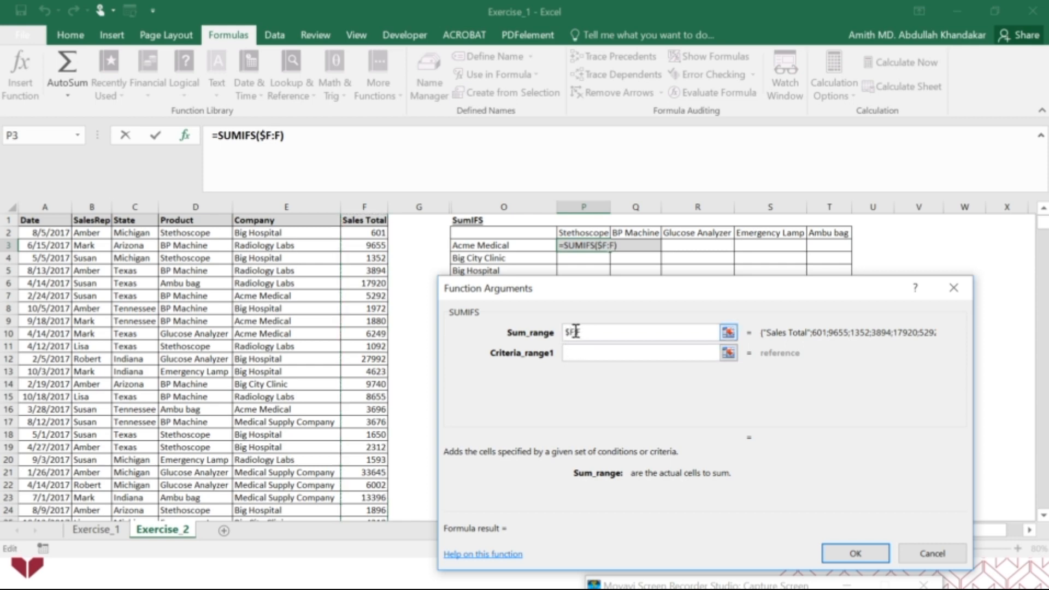
{"action": "left_click", "coordinate": [579, 332]}
{"action": "type", "text": "$"}
Set the first criteria range to the Product column as the absolute reference $D:$D
{"action": "left_click", "coordinate": [587, 349]}
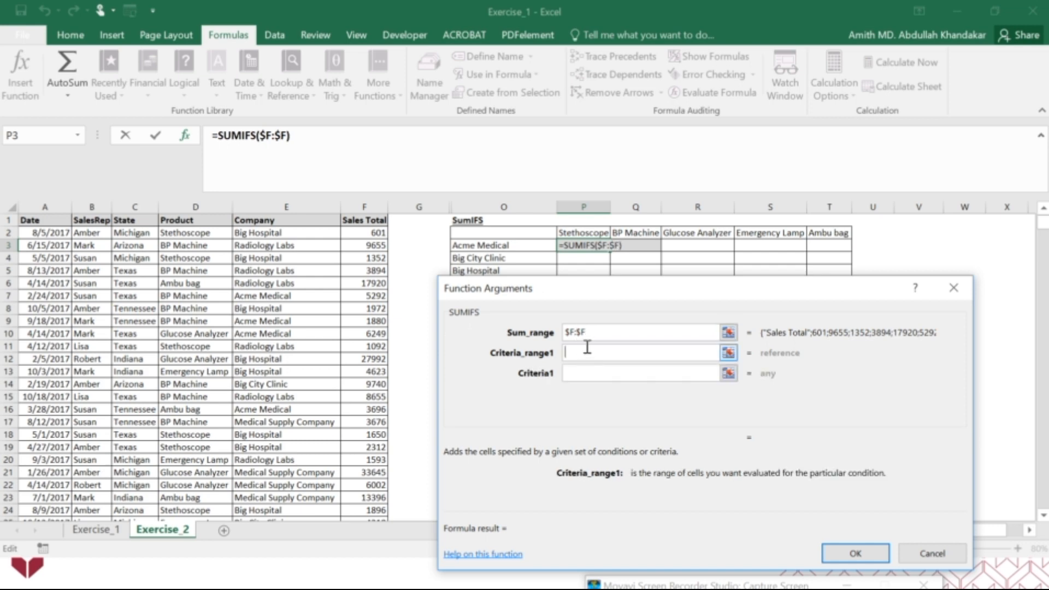
{"action": "left_click", "coordinate": [218, 208]}
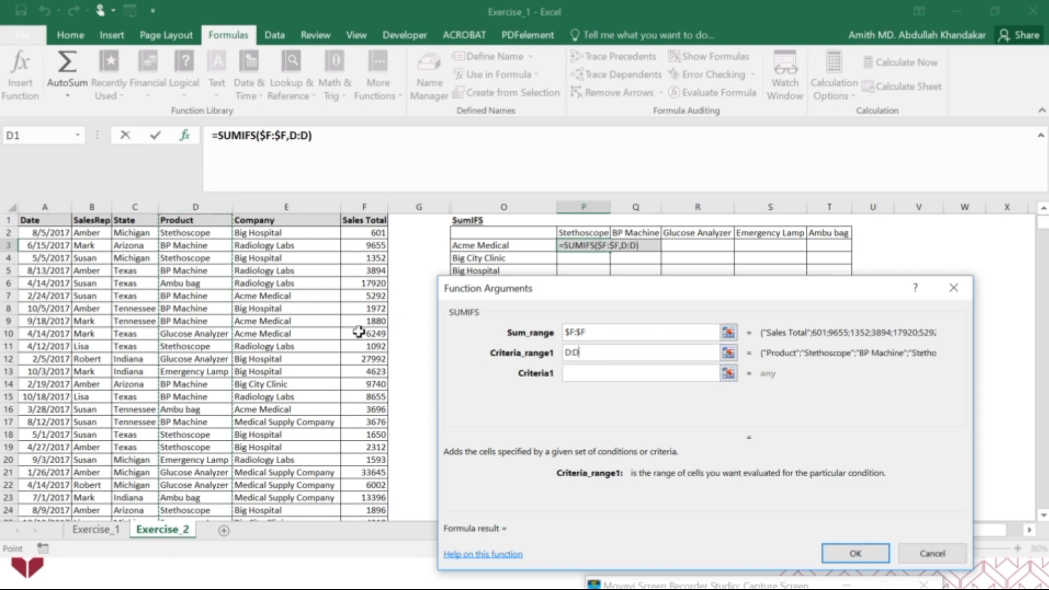
{"action": "left_click", "coordinate": [566, 351]}
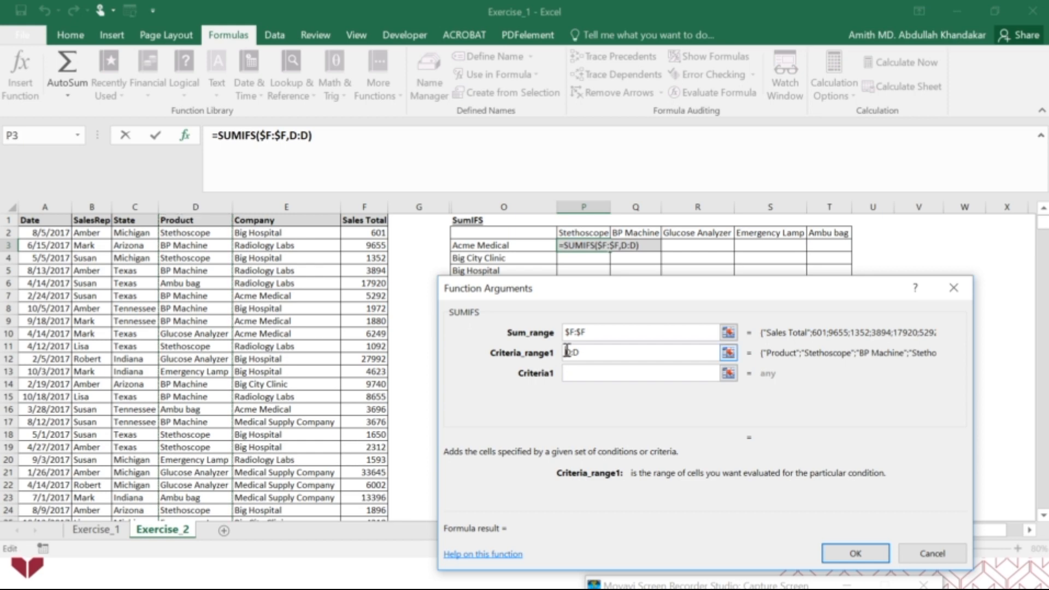
{"action": "type", "text": "$D:$"}
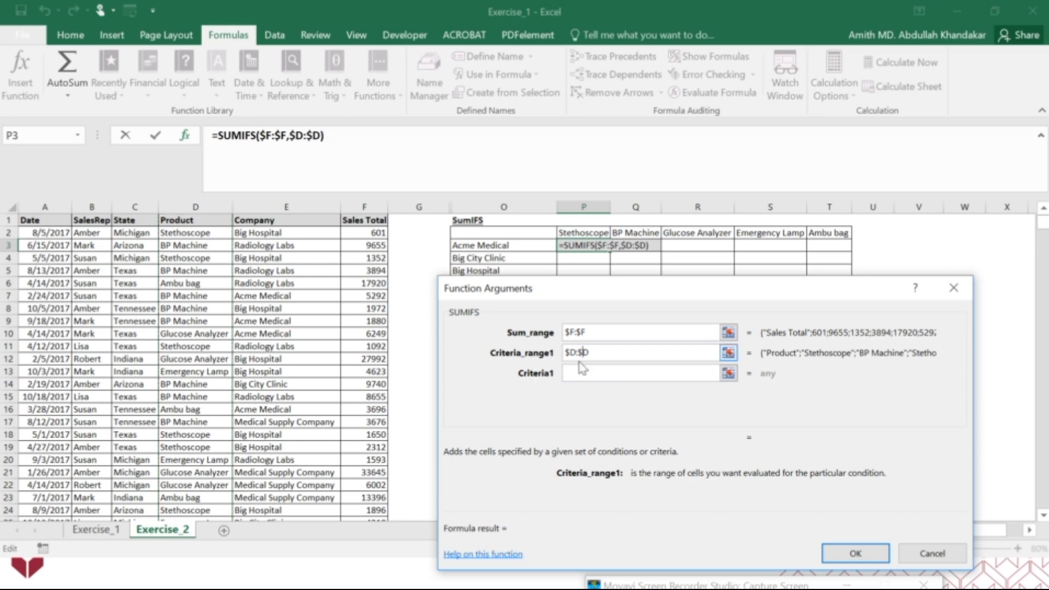
Set the first criterion to the Stethoscope header with its row locked, as P$2
{"action": "left_click", "coordinate": [575, 372]}
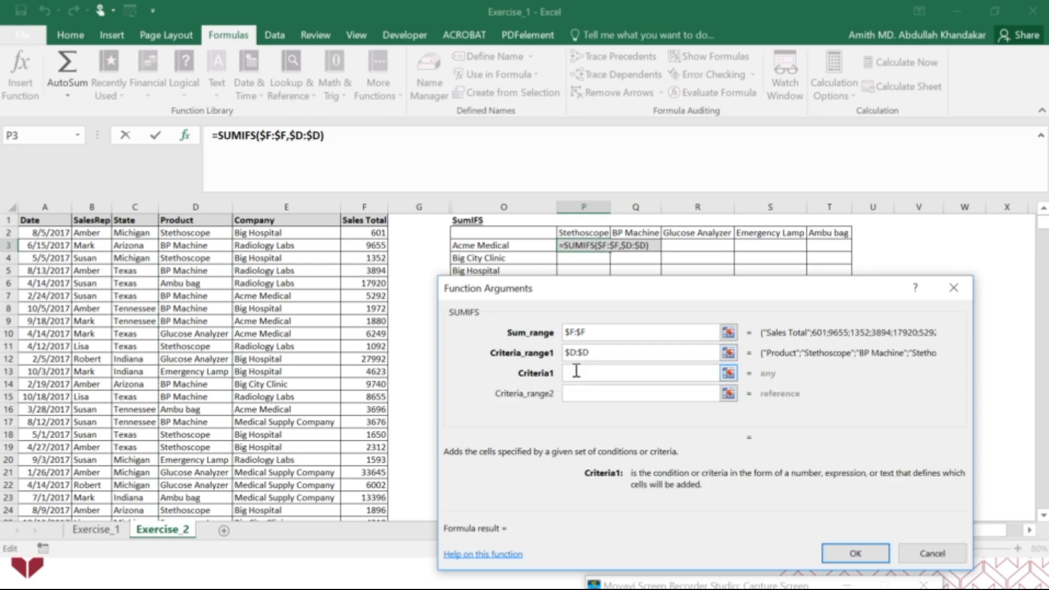
{"action": "left_click", "coordinate": [583, 228]}
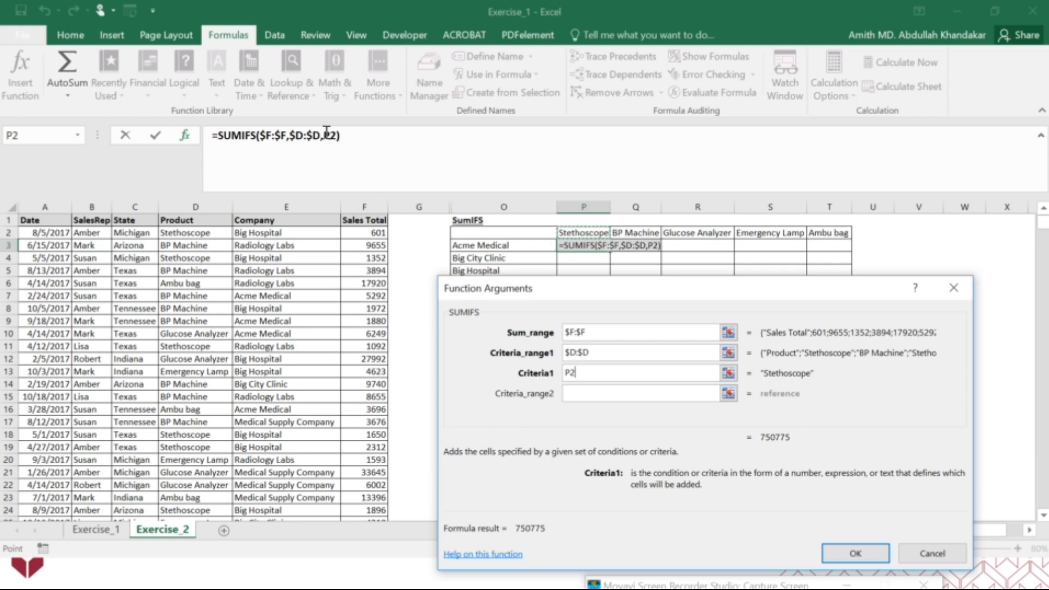
{"action": "left_click", "coordinate": [571, 372]}
{"action": "type", "text": "$"}
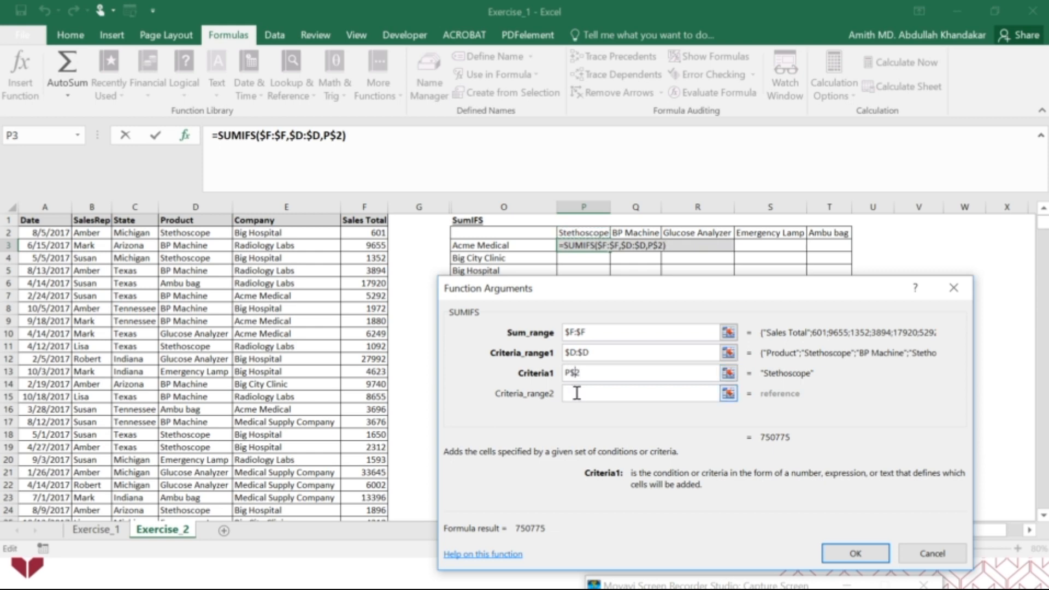
Set the second criteria range to the Company column as the absolute reference $E:$E
{"action": "left_click", "coordinate": [576, 392]}
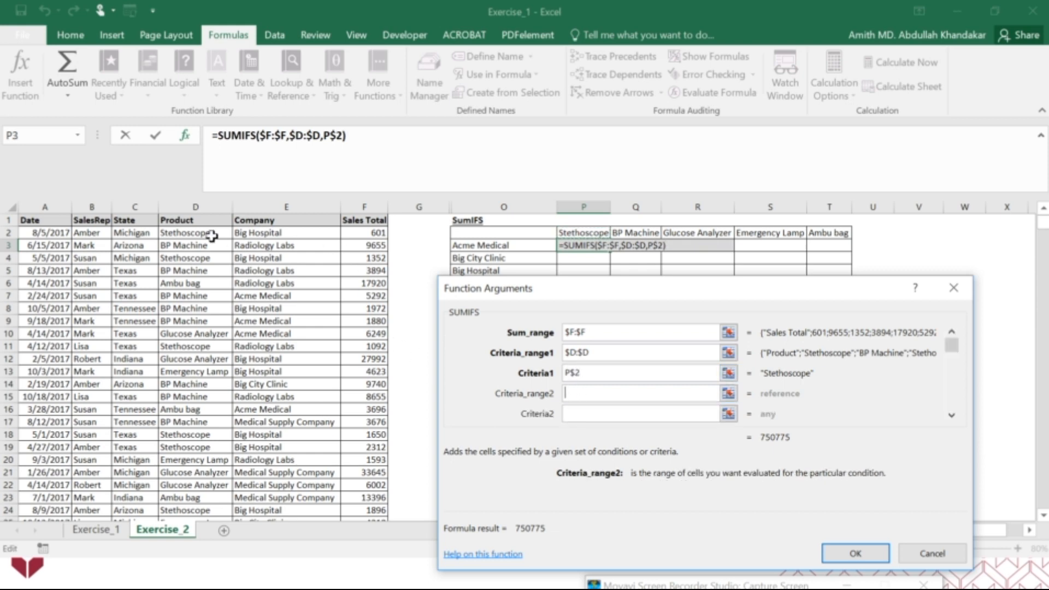
{"action": "left_click", "coordinate": [248, 208]}
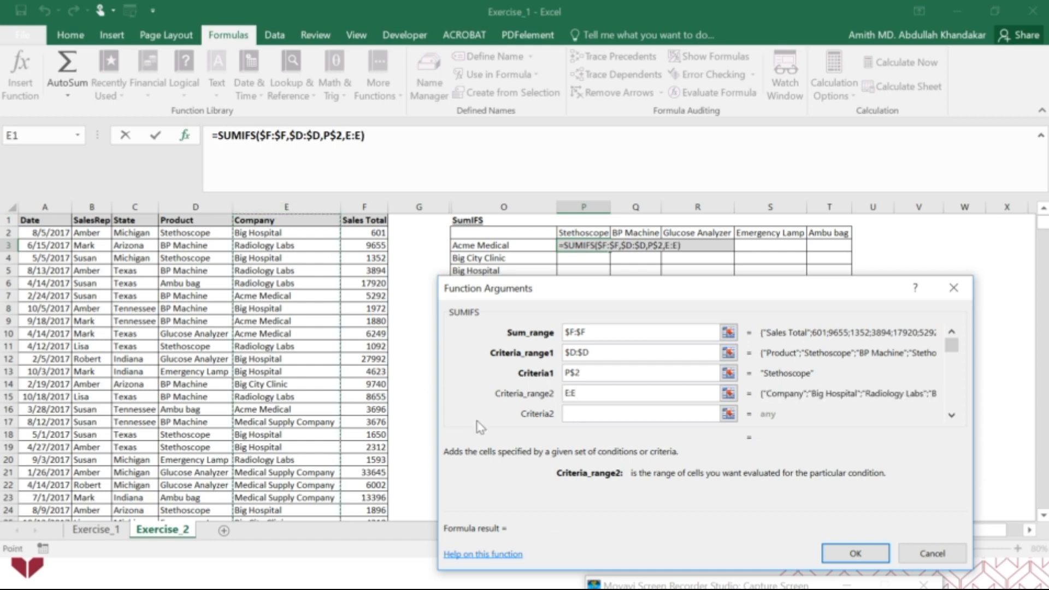
{"action": "left_click", "coordinate": [569, 391]}
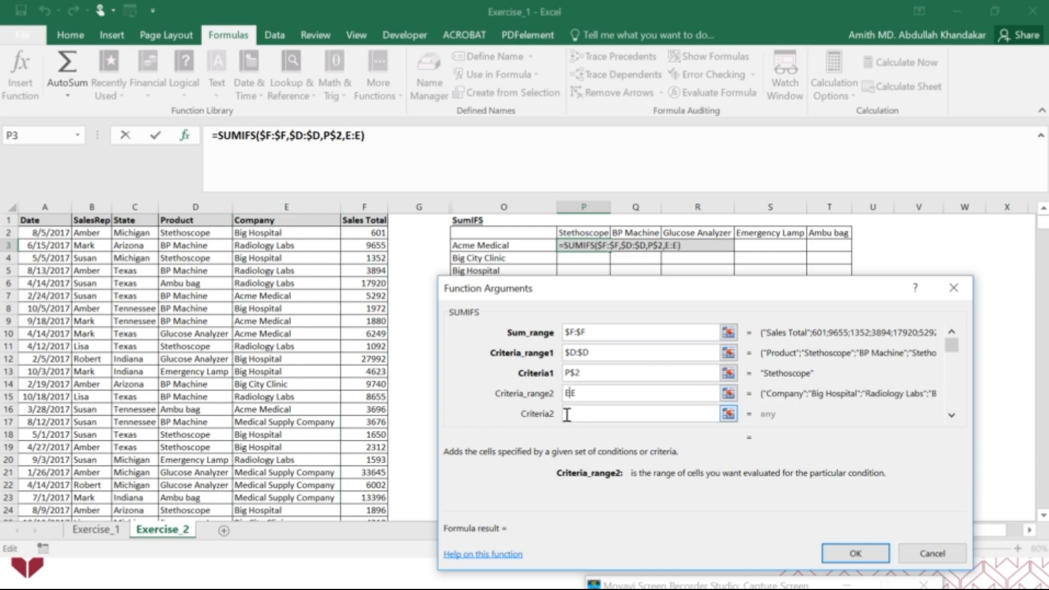
{"action": "left_click", "coordinate": [570, 413]}
{"action": "type", "text": "$E:$"}
Set the second criterion to the Acme Medical label with its column locked, as $O3, and complete the SUMIFS formula
{"action": "left_click", "coordinate": [574, 414]}
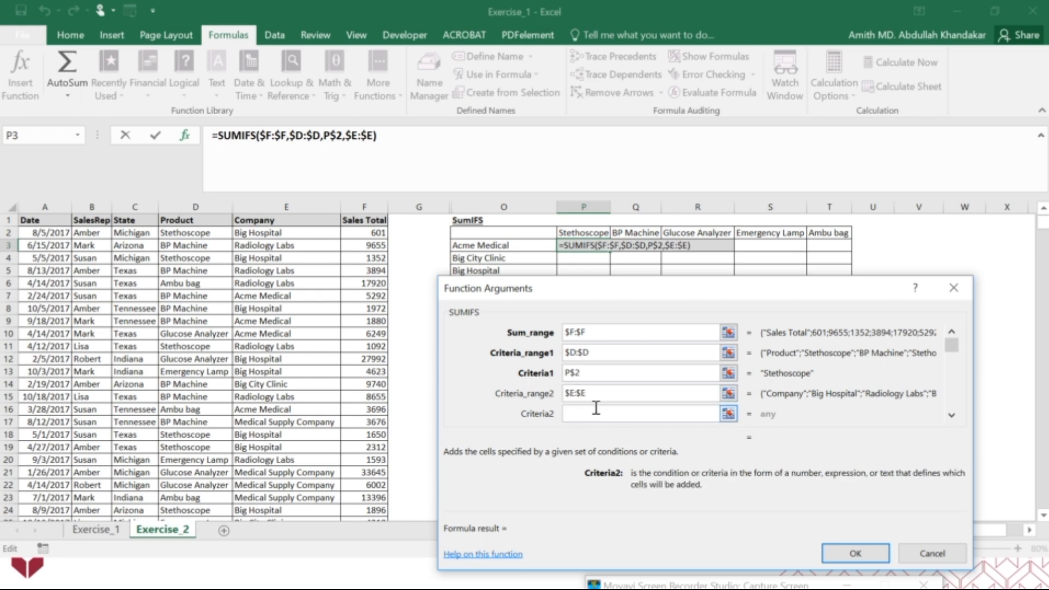
{"action": "left_click", "coordinate": [521, 246]}
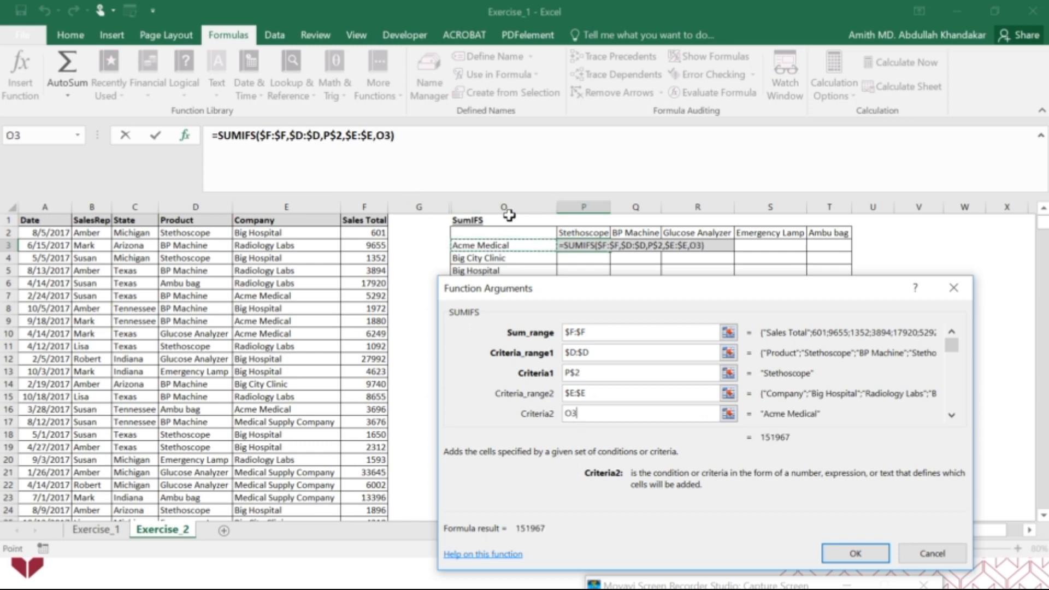
{"action": "left_click", "coordinate": [375, 136]}
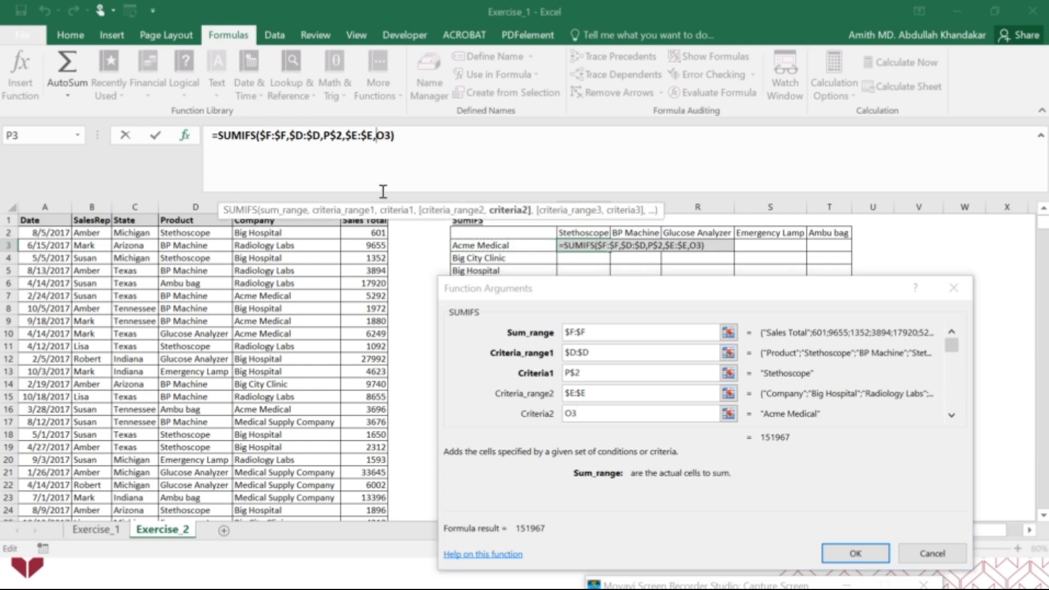
{"action": "type", "text": "$"}
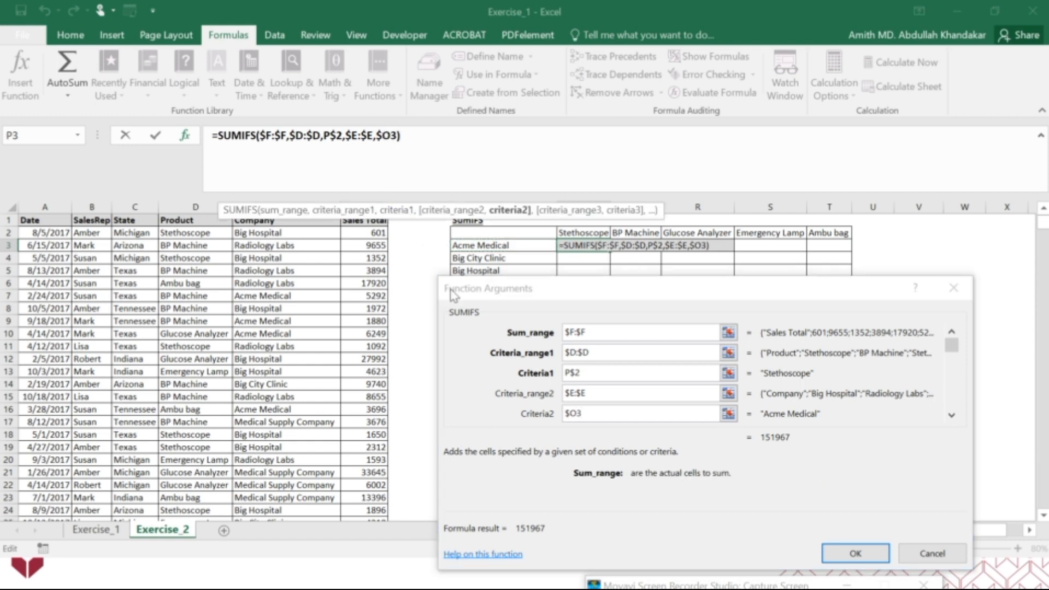
{"action": "left_click_drag", "start_coordinate": [732, 287], "coordinate": [411, 49]}
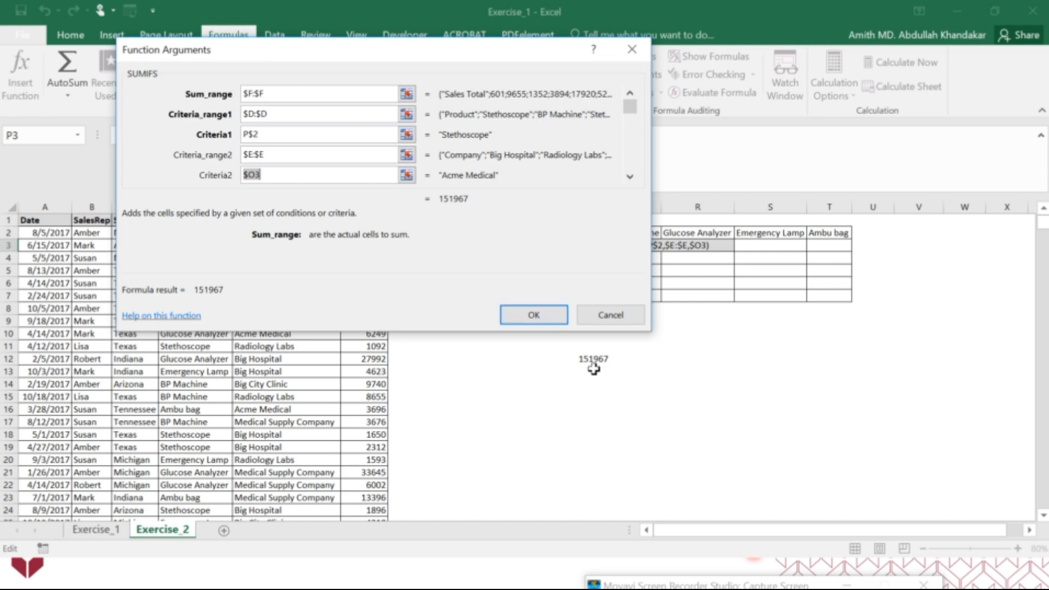
{"action": "left_click", "coordinate": [543, 319]}
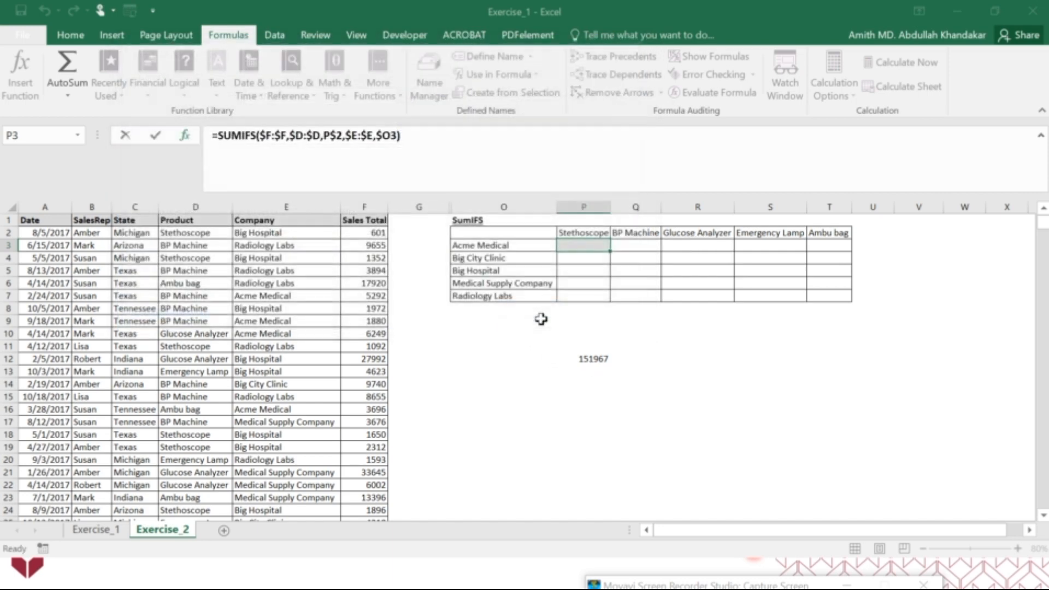
Apply the Accounting dollar format to the table cells P3:T7
{"action": "left_click_drag", "start_coordinate": [599, 245], "coordinate": [828, 293]}
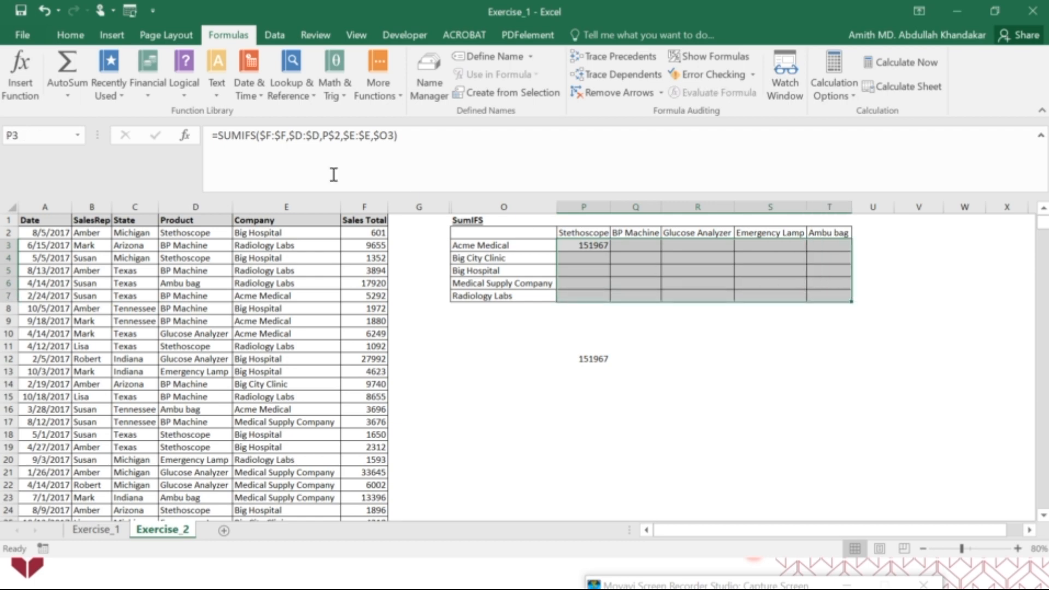
{"action": "left_click", "coordinate": [80, 36]}
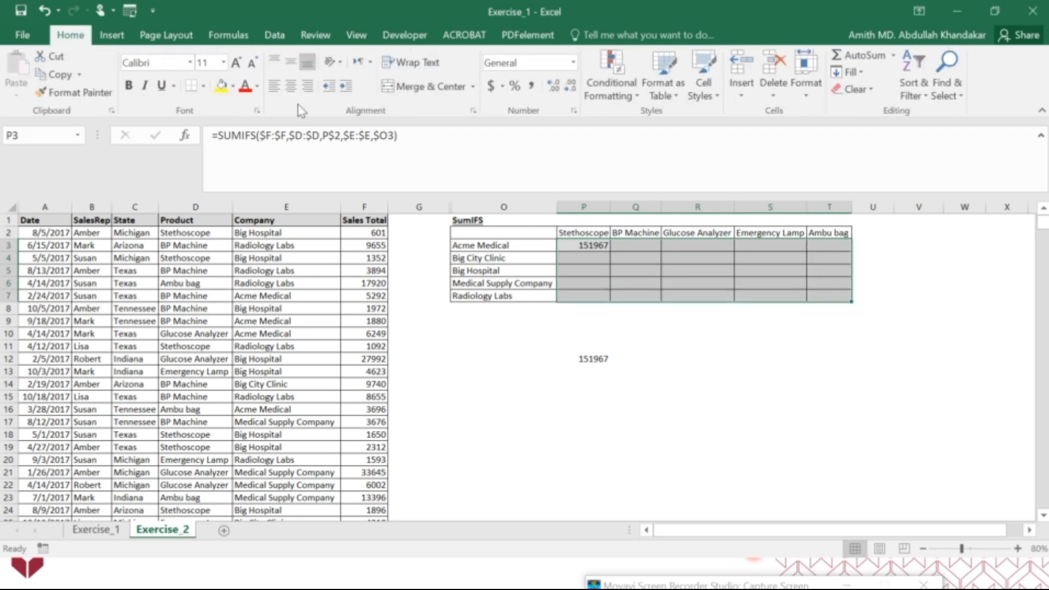
{"action": "left_click", "coordinate": [491, 85]}
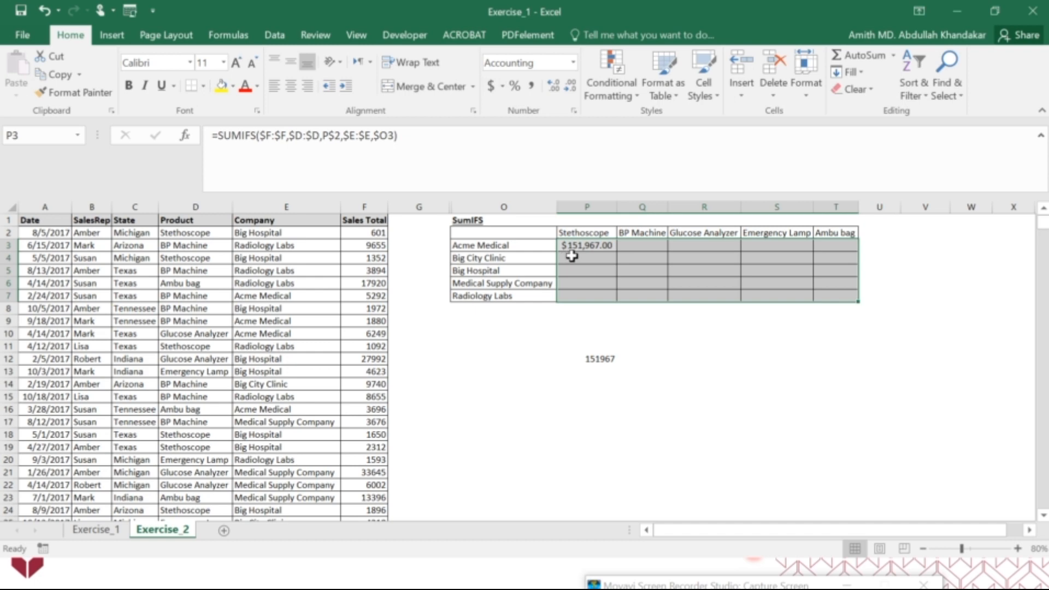
{"action": "left_click", "coordinate": [637, 357]}
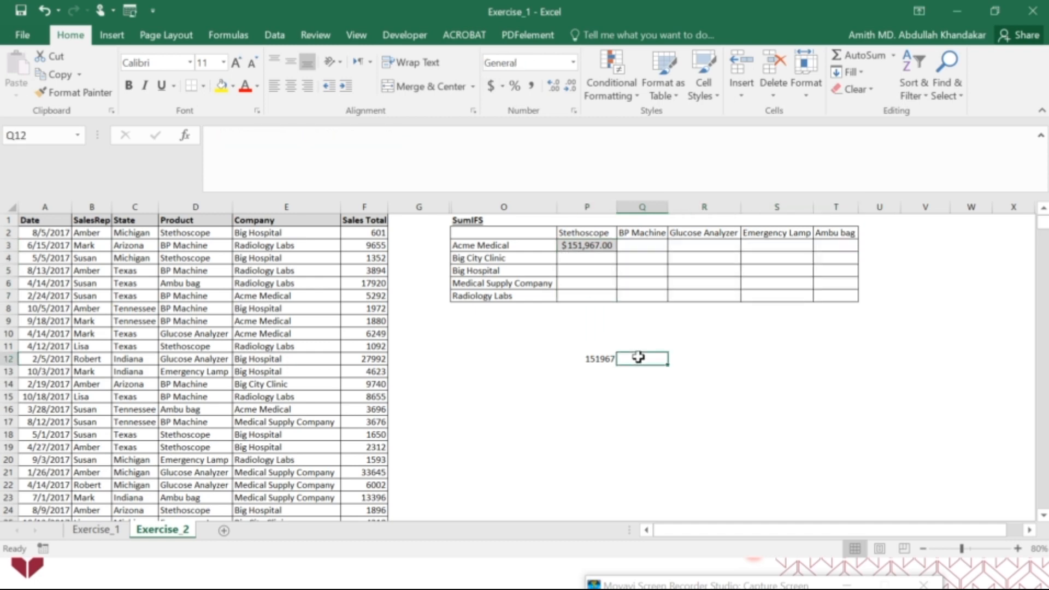
Trace the precedents of the formula in P3, and remove the tracing arrows
{"action": "left_click", "coordinate": [604, 246]}
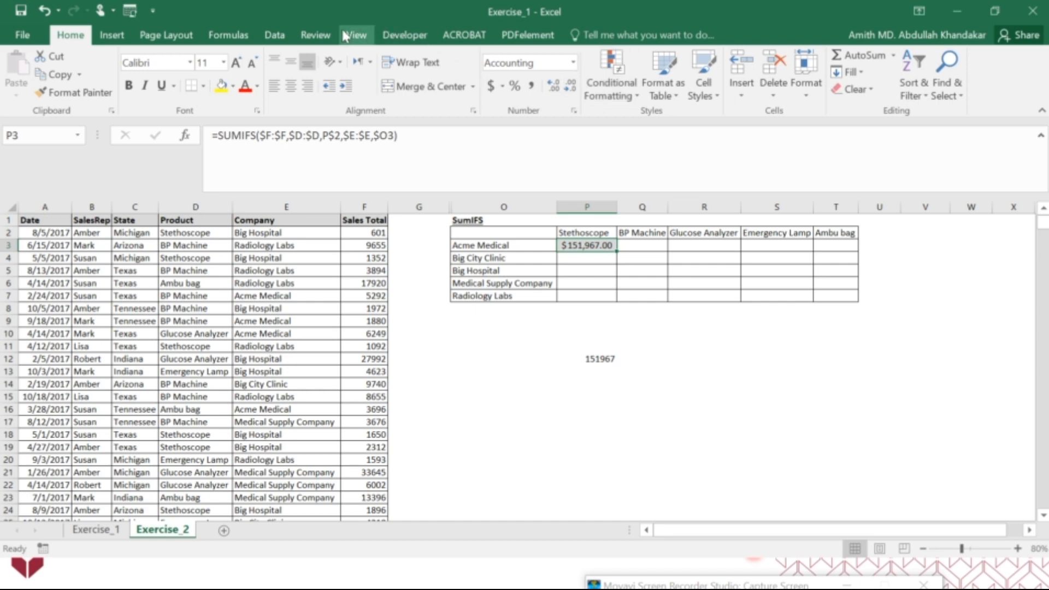
{"action": "left_click", "coordinate": [224, 40]}
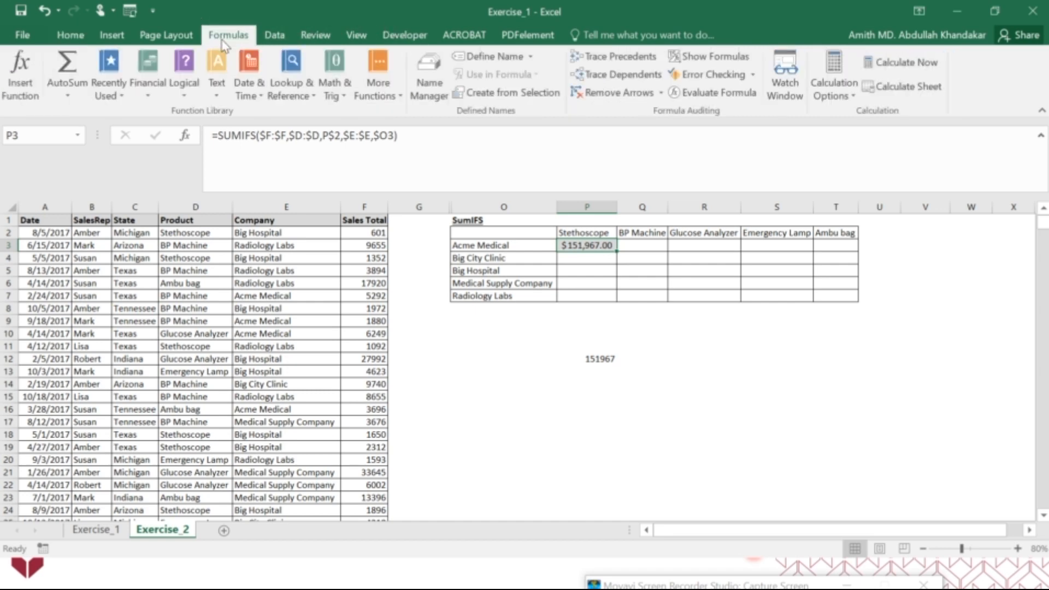
{"action": "left_click", "coordinate": [634, 58]}
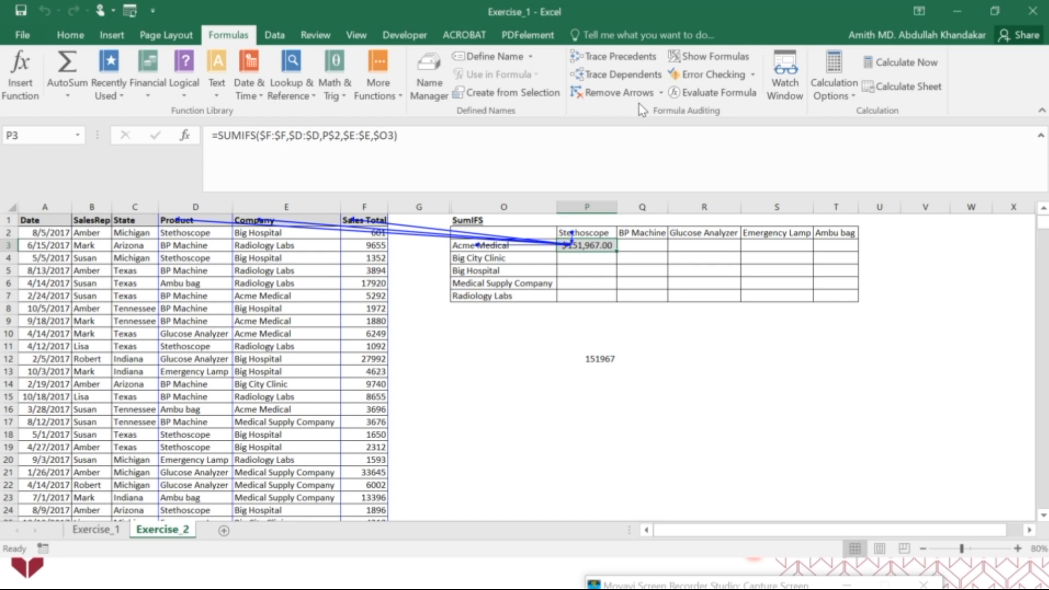
{"action": "left_click", "coordinate": [611, 93]}
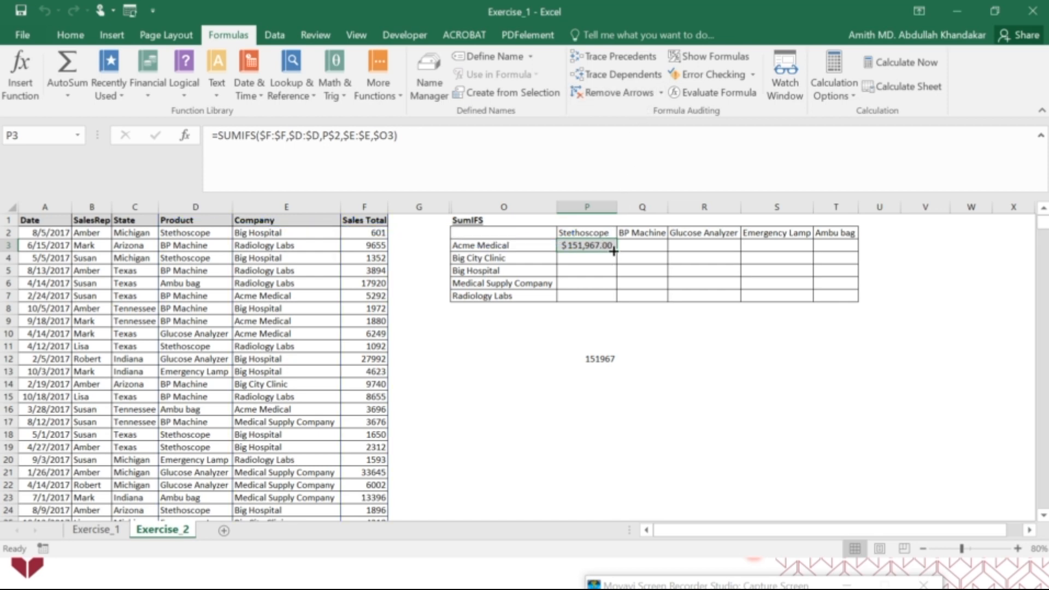
Fill the P3 formula across to T3 and widen columns Q and T to fit their totals
{"action": "left_click_drag", "start_coordinate": [616, 251], "coordinate": [833, 249]}
{"action": "left_click_drag", "start_coordinate": [668, 214], "coordinate": [676, 210]}
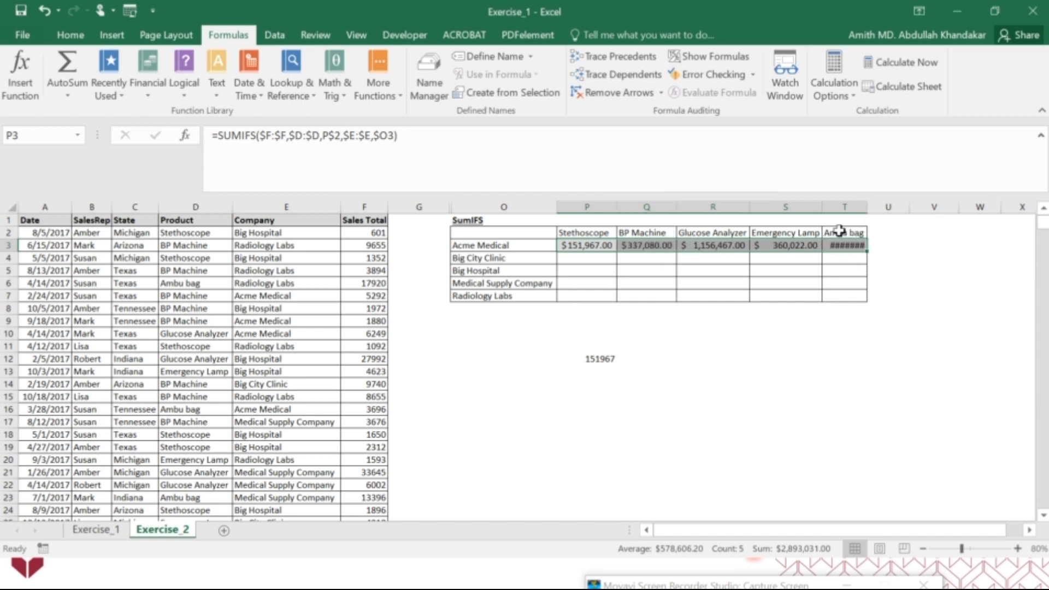
{"action": "double_click", "coordinate": [867, 207]}
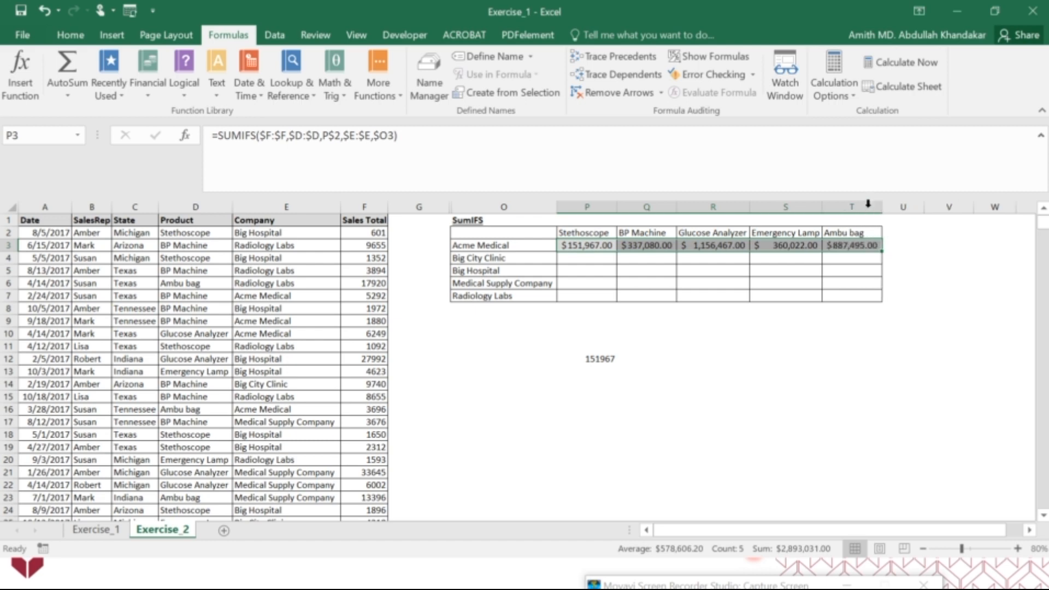
Fill the formulas in P3:T3 down through row 7, and delete the comparison value in P12
{"action": "left_click_drag", "start_coordinate": [884, 253], "coordinate": [879, 300]}
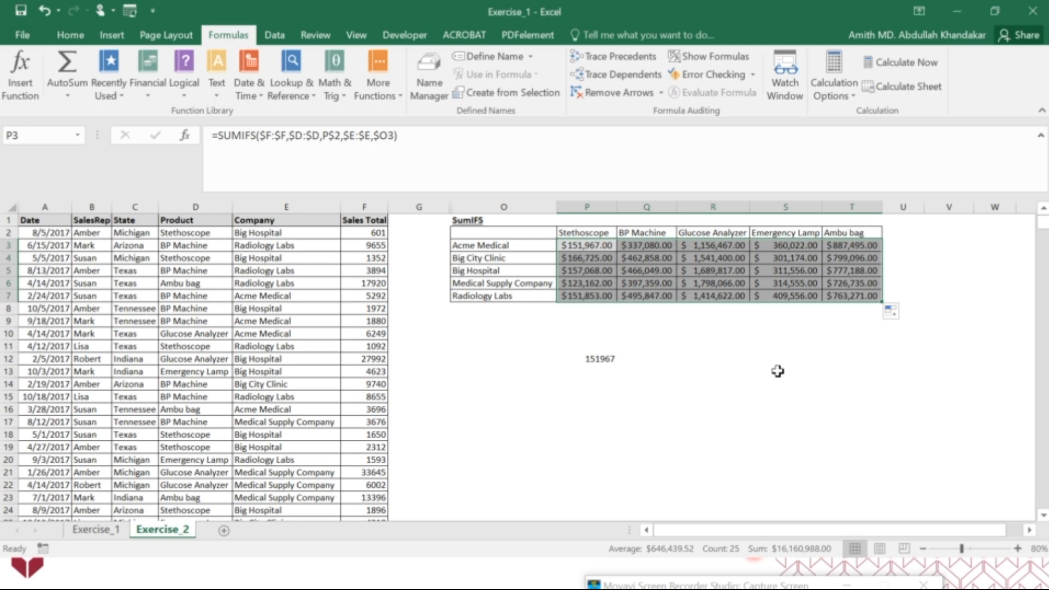
{"action": "left_click", "coordinate": [778, 370]}
{"action": "left_click", "coordinate": [602, 356]}
{"action": "key", "text": "Delete"}
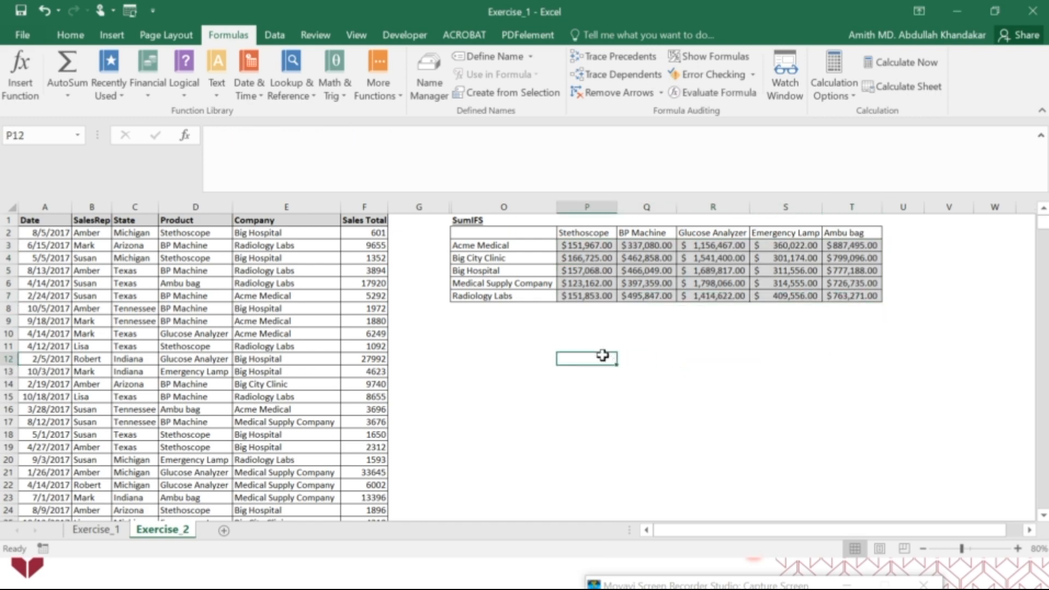
Trace the precedents of the formula in R6, and remove the tracing arrows
{"action": "left_click", "coordinate": [706, 283]}
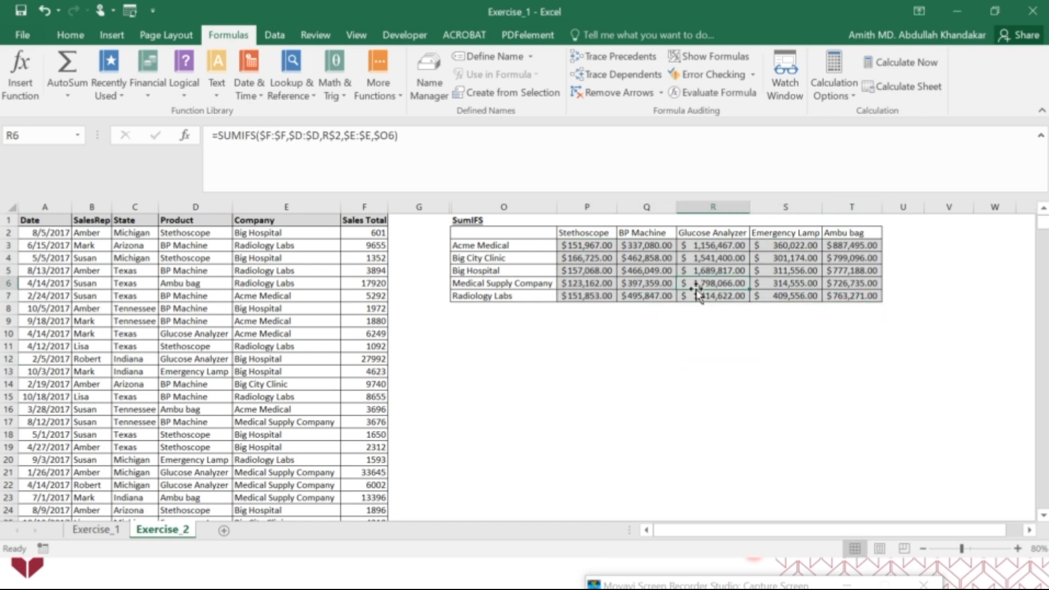
{"action": "left_click", "coordinate": [605, 63]}
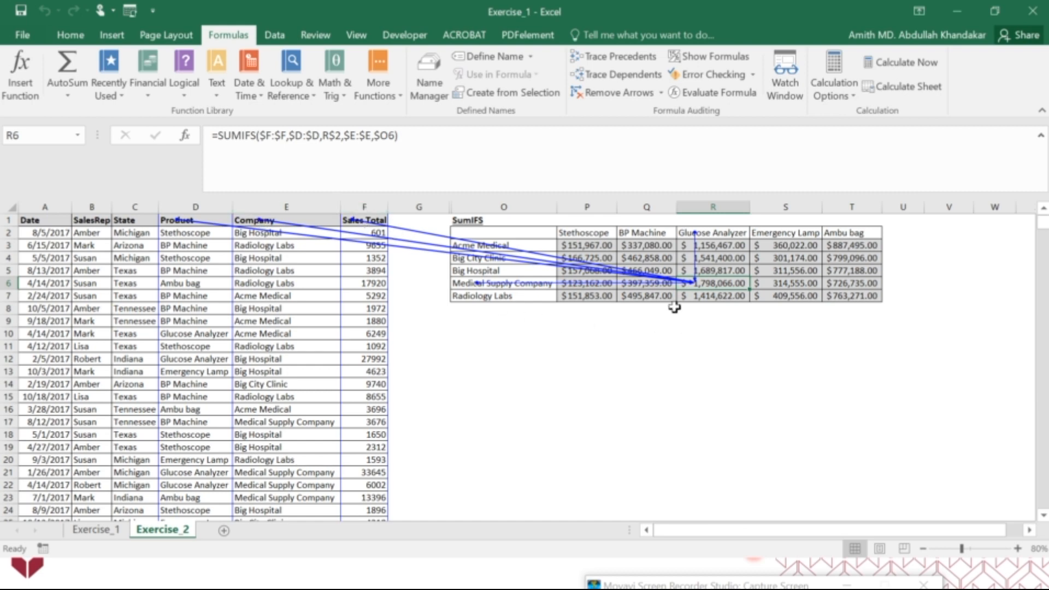
{"action": "left_click", "coordinate": [641, 97]}
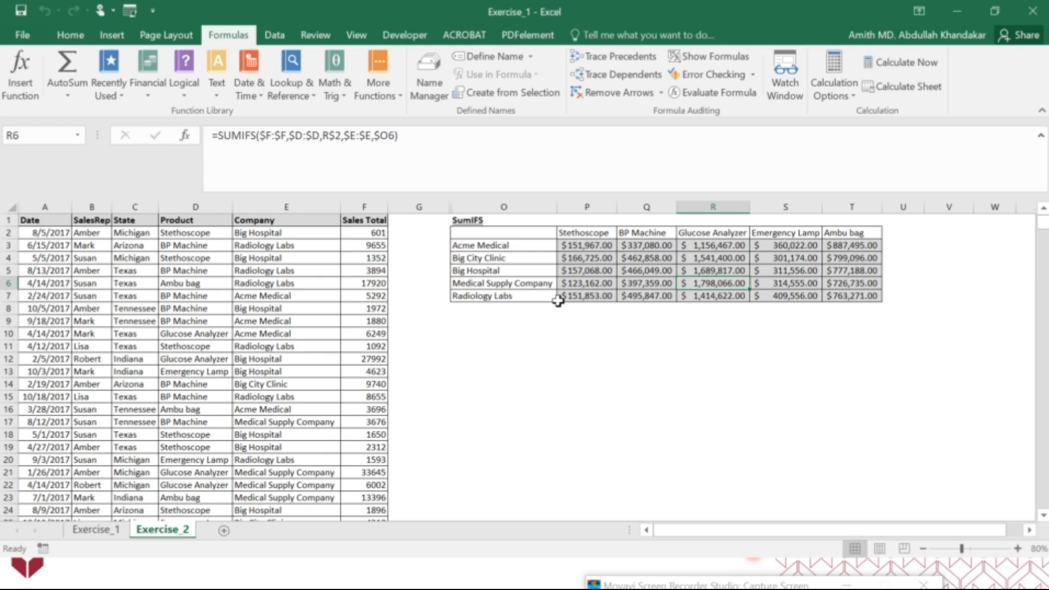
Close the Exercise_1 workbook without saving the changes
{"action": "left_click", "coordinate": [1032, 12]}
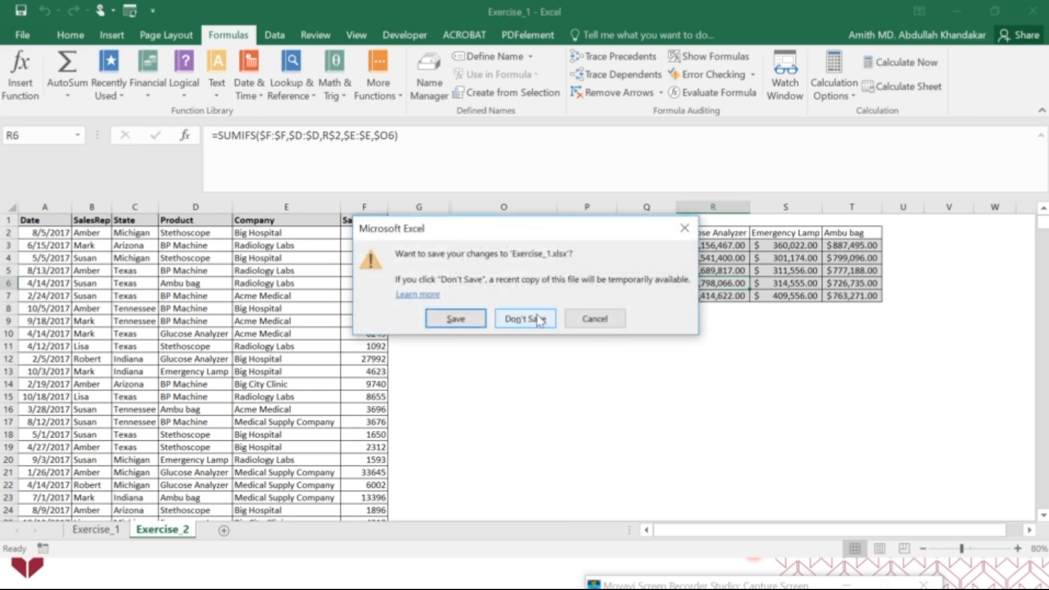
{"action": "left_click", "coordinate": [538, 320]}
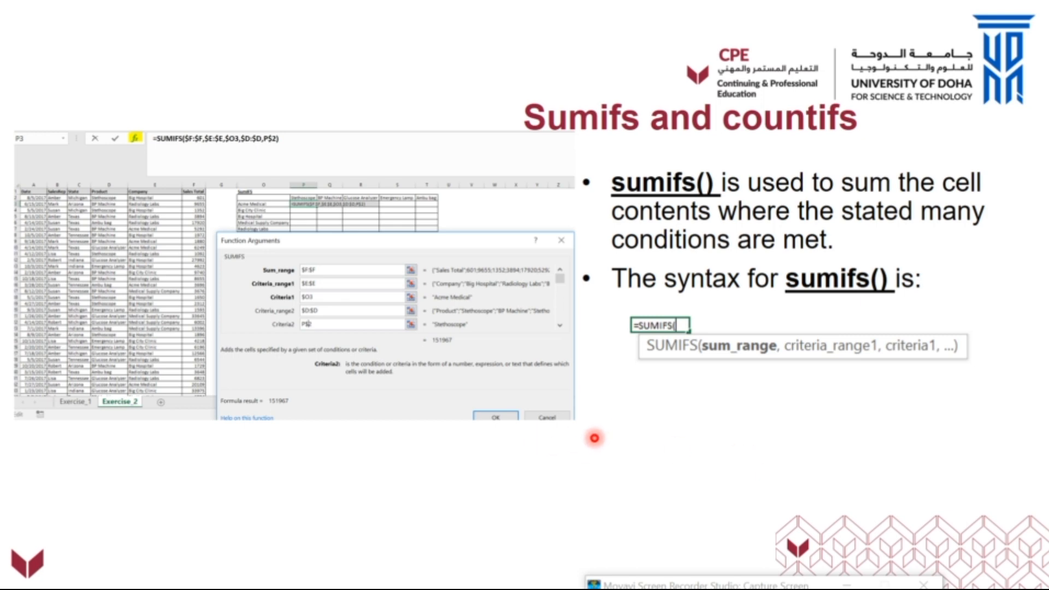
{"action": "key", "text": "Left"}
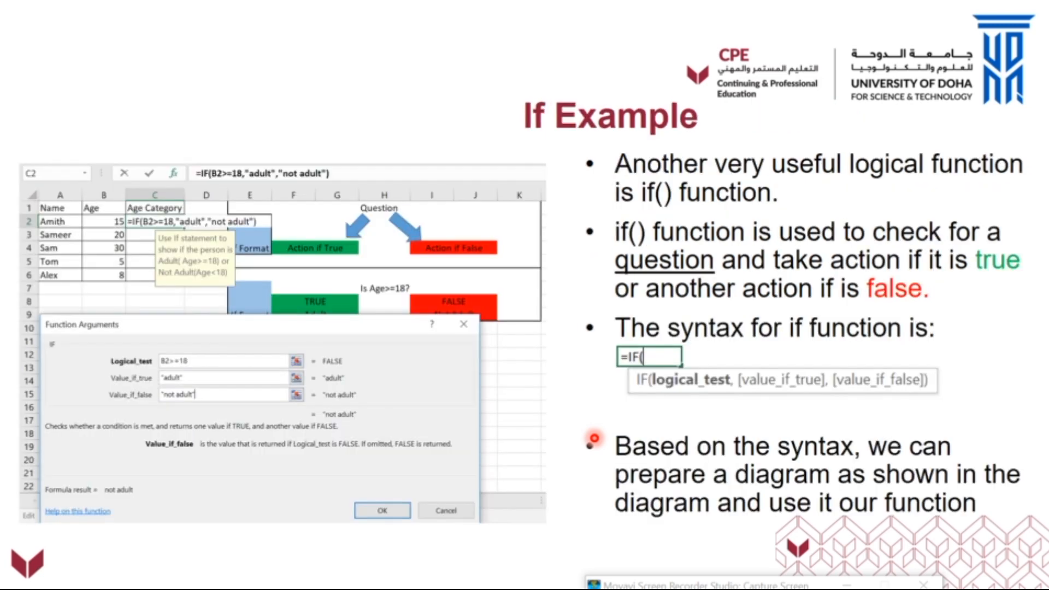
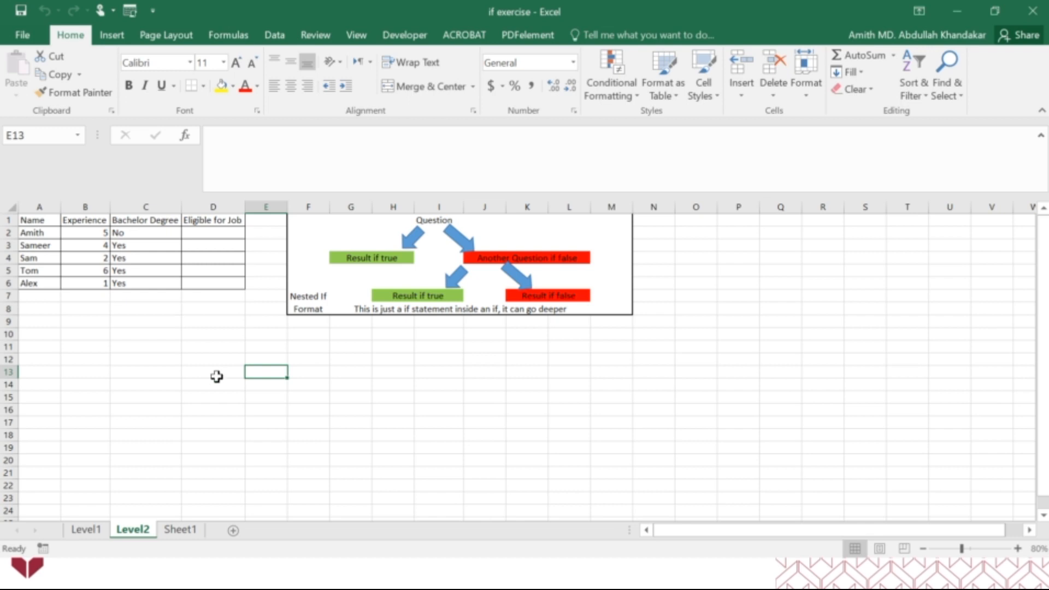
Open the Level1 sheet and hide its gridlines
{"action": "left_click", "coordinate": [101, 529]}
{"action": "scroll", "coordinate": [247, 438], "scroll_direction": "up", "scroll_amount": 3}
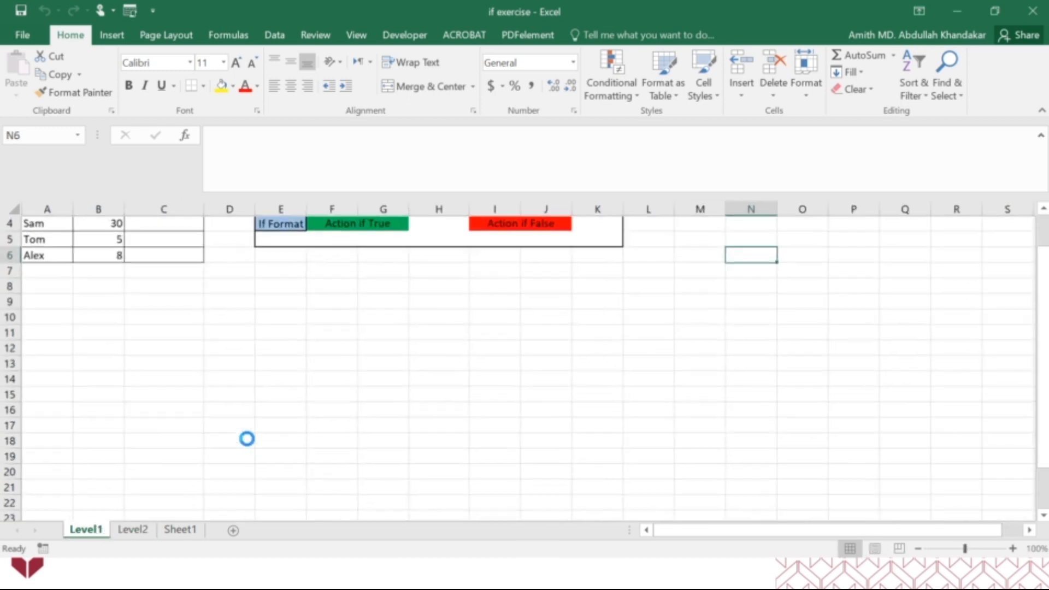
{"action": "scroll", "coordinate": [247, 438], "scroll_direction": "up", "scroll_amount": 2}
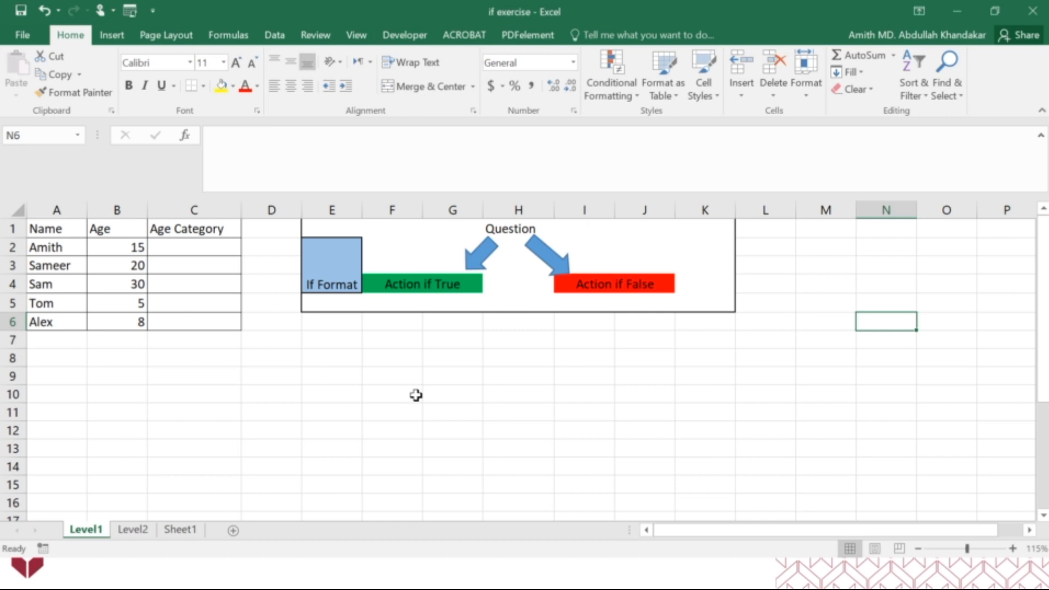
{"action": "left_click_drag", "start_coordinate": [58, 228], "coordinate": [63, 316]}
{"action": "left_click_drag", "start_coordinate": [133, 230], "coordinate": [141, 321]}
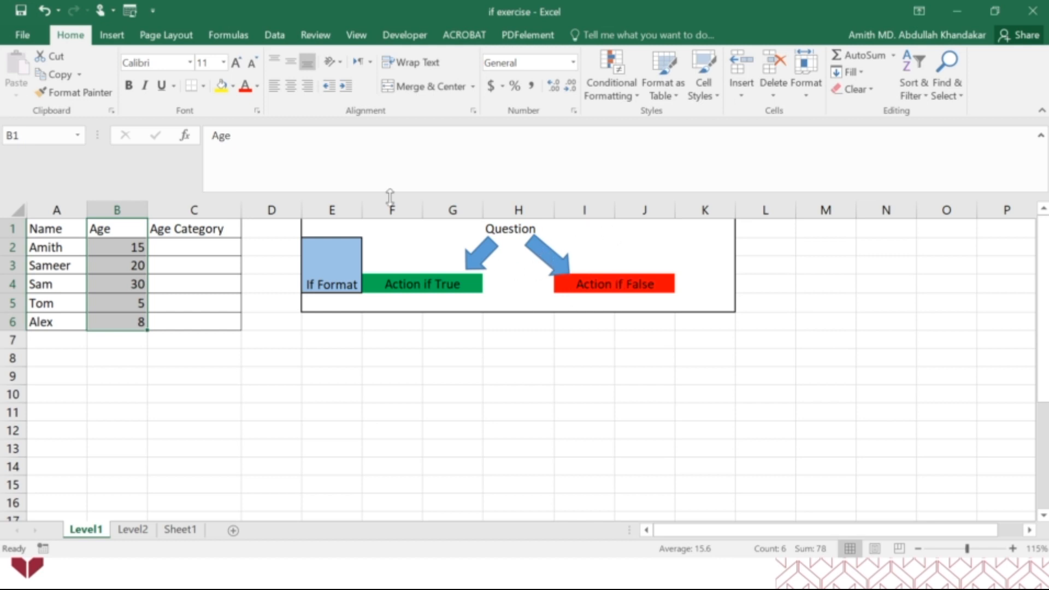
{"action": "left_click", "coordinate": [356, 34]}
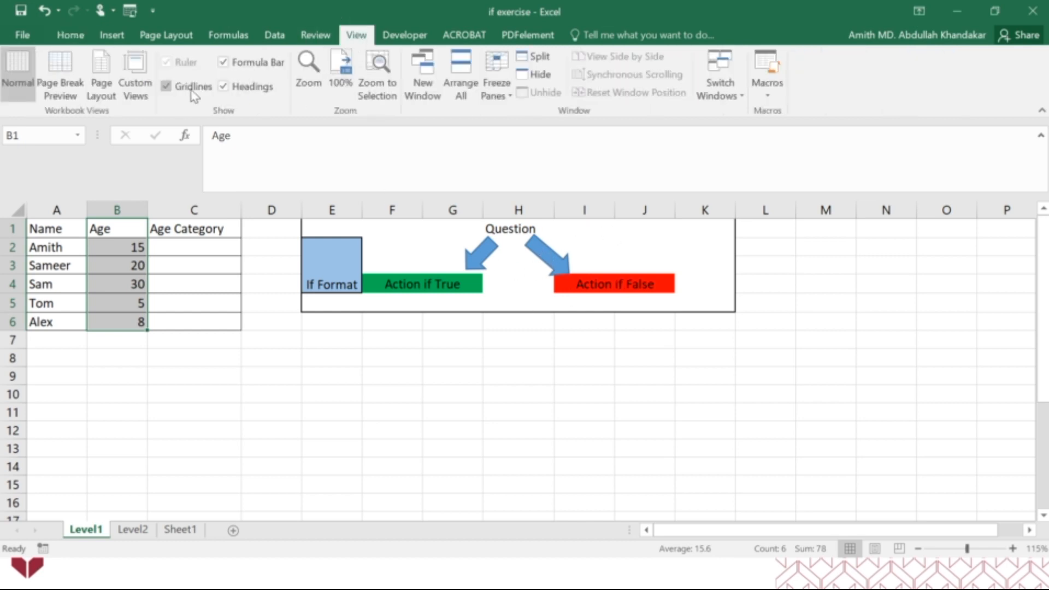
{"action": "left_click", "coordinate": [70, 34]}
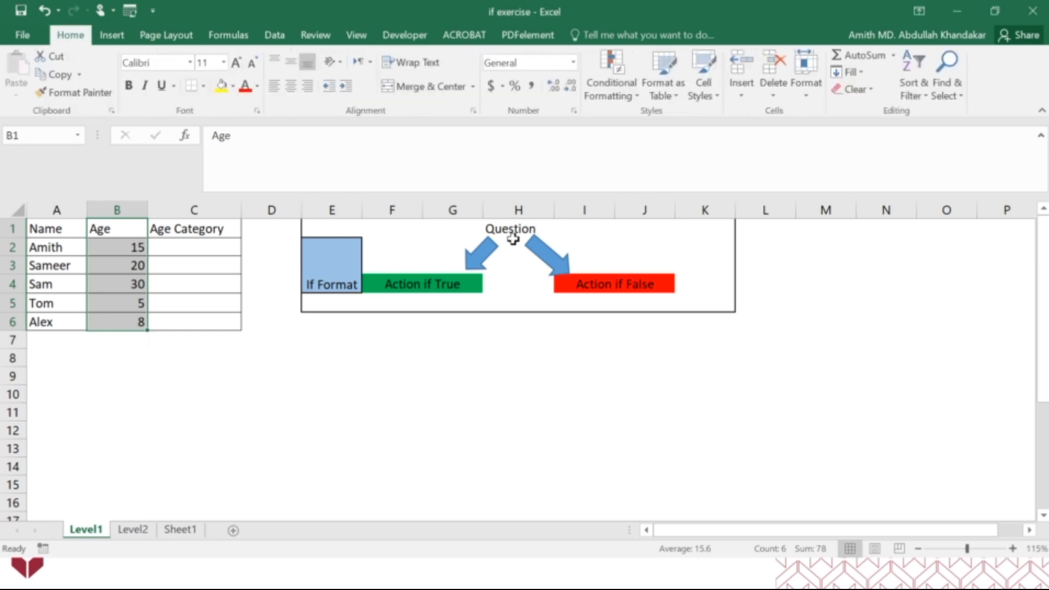
Copy the If Format diagram in E1:K5 and paste the copy below it, starting at E7
{"action": "left_click_drag", "start_coordinate": [349, 224], "coordinate": [701, 308]}
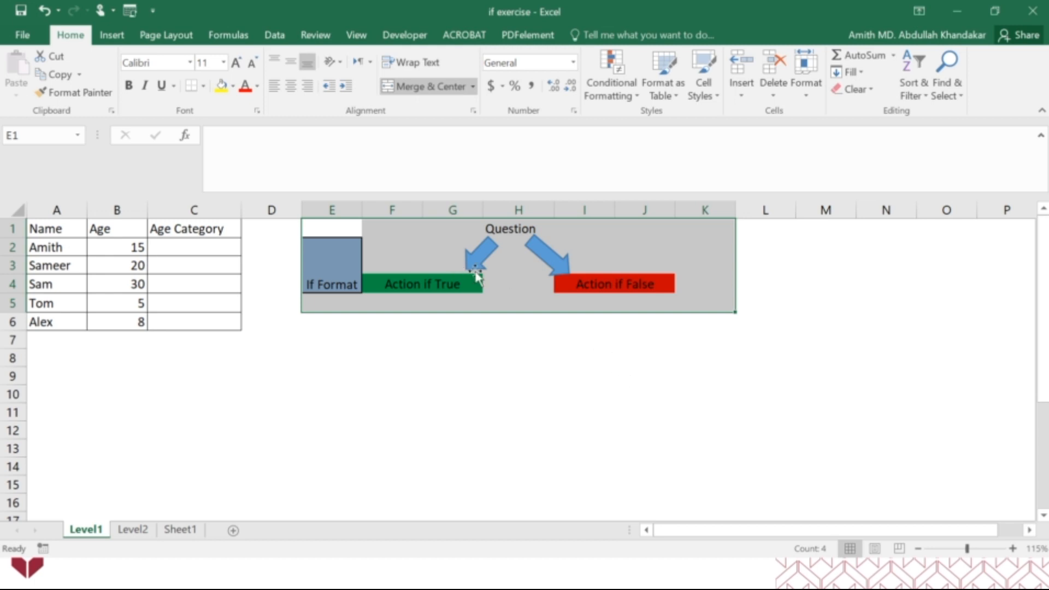
{"action": "left_click", "coordinate": [527, 232]}
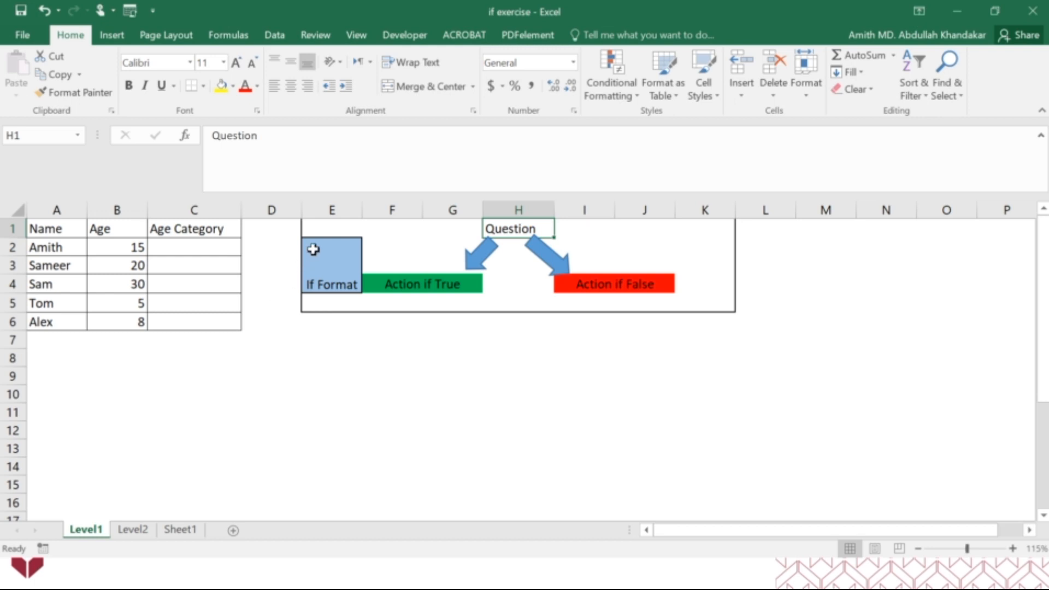
{"action": "left_click_drag", "start_coordinate": [318, 228], "coordinate": [729, 300]}
{"action": "key", "text": "ctrl+c"}
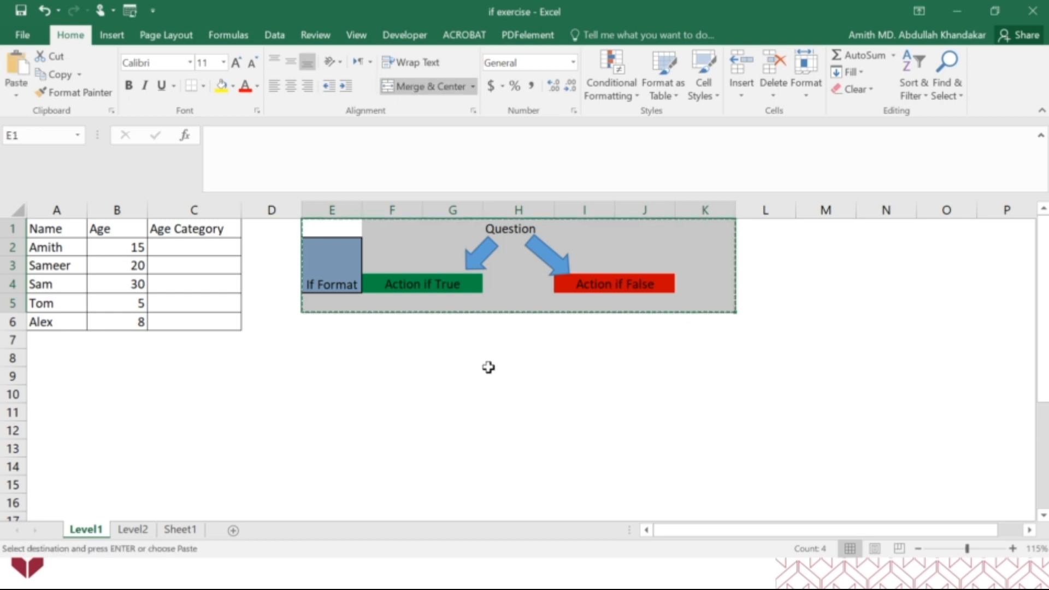
{"action": "left_click", "coordinate": [332, 341]}
{"action": "key", "text": "ctrl+v"}
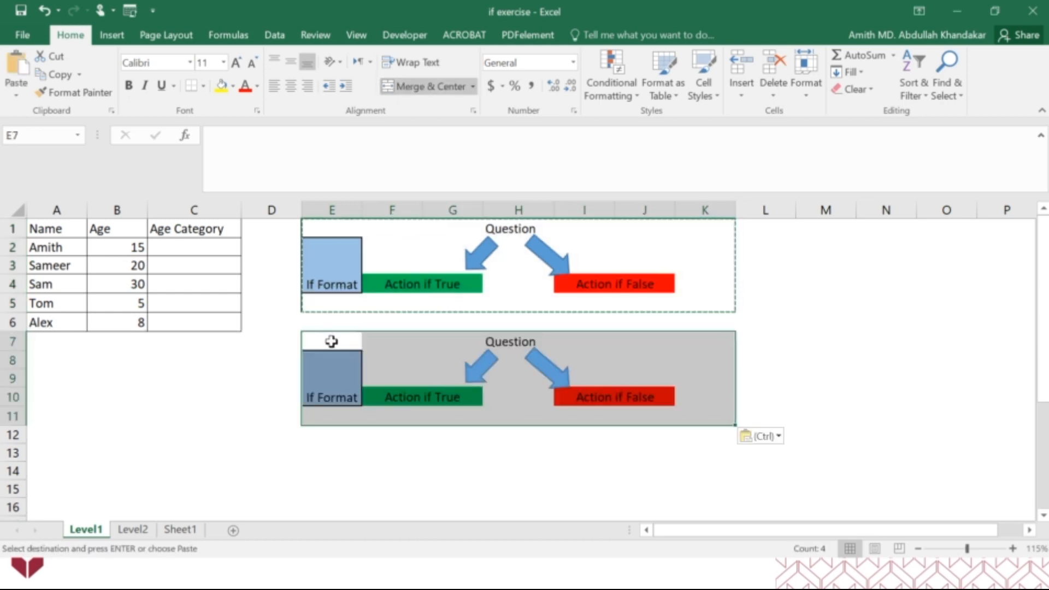
{"action": "key", "text": "Escape"}
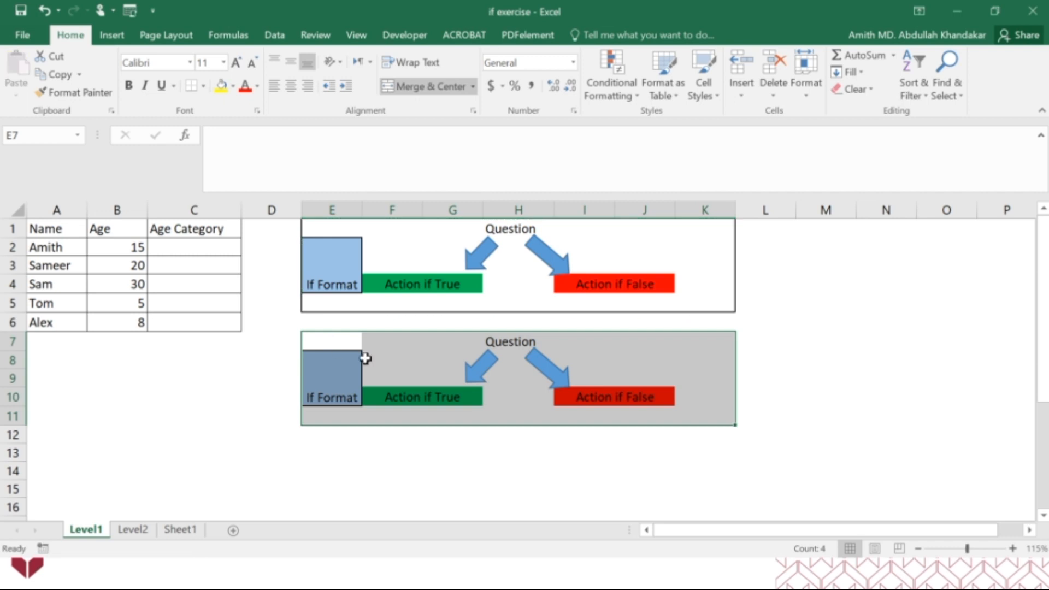
{"action": "left_click", "coordinate": [397, 433]}
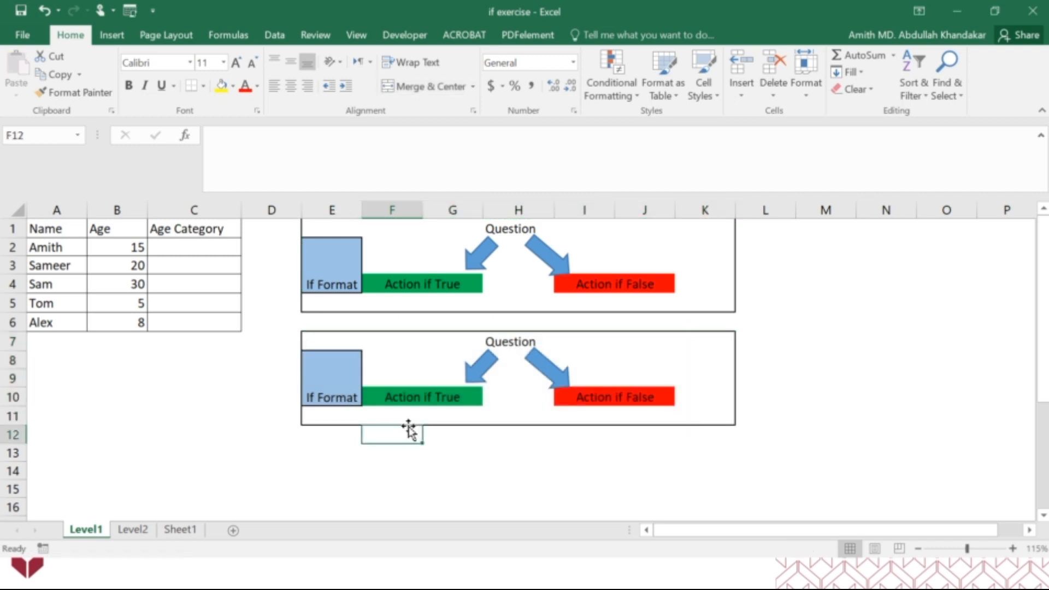
Replace the Question text in H7 of the copied diagram with "is Age>=18?"
{"action": "left_click", "coordinate": [507, 339]}
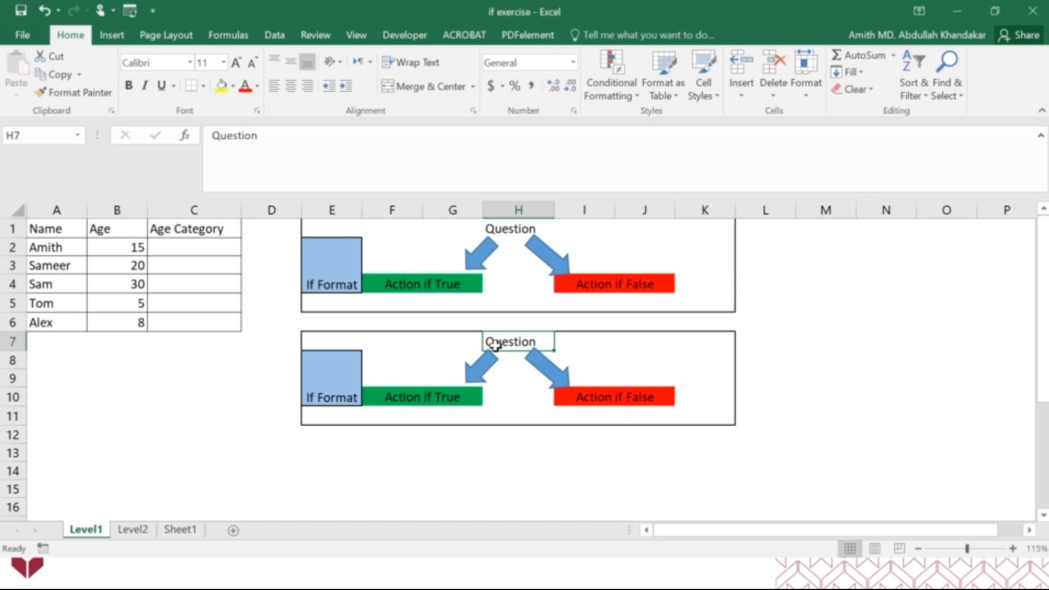
{"action": "key", "text": "BackSpace"}
{"action": "type", "text": "is Age>"}
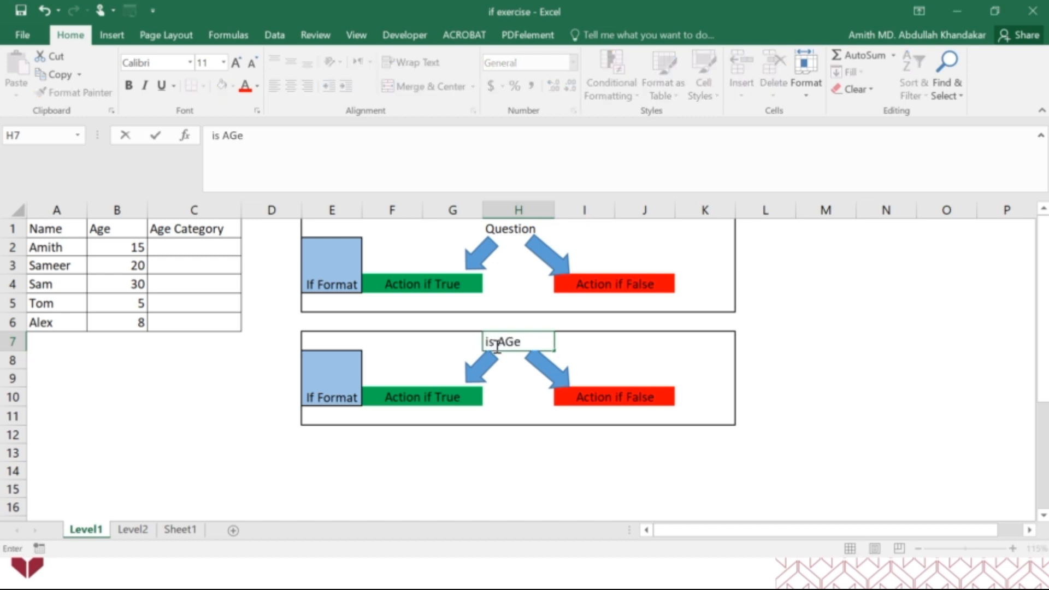
{"action": "type", "text": "=18?"}
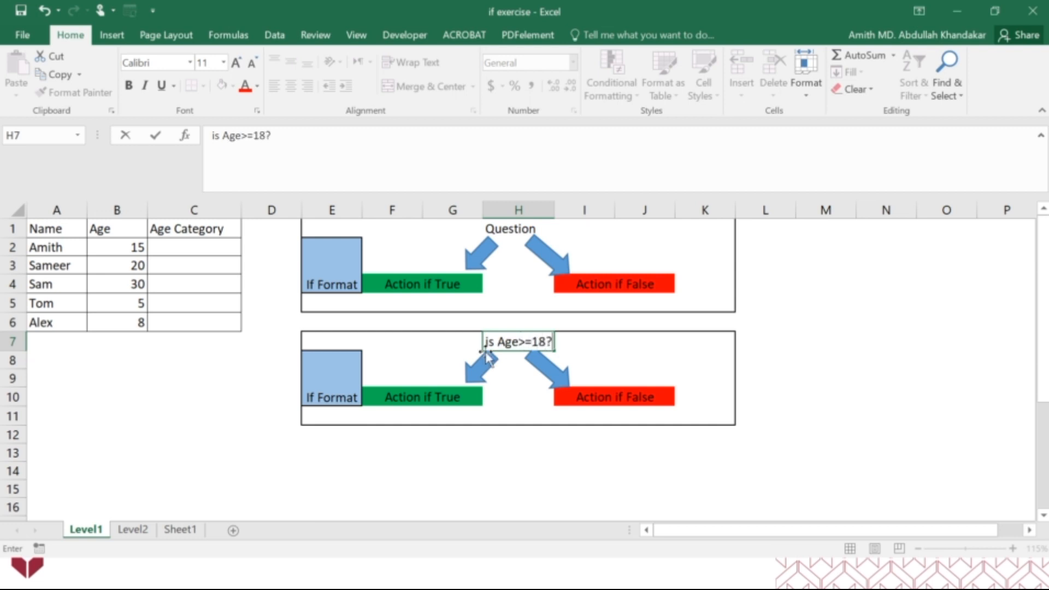
{"action": "left_click", "coordinate": [521, 439]}
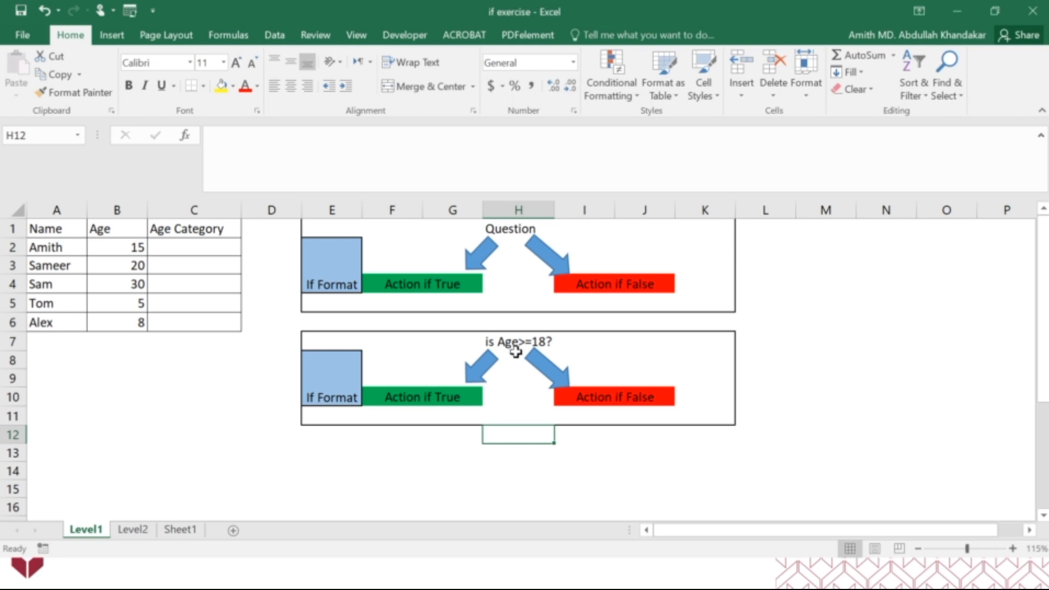
Label the copied diagram's green true action "Adult" and its red false action "Not Adult"
{"action": "left_click", "coordinate": [423, 395]}
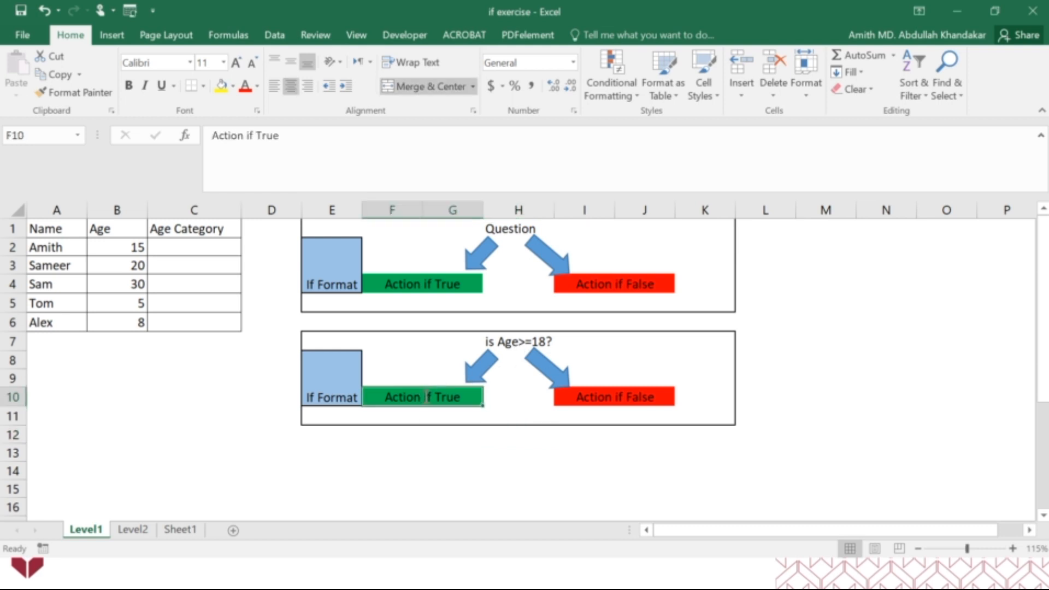
{"action": "type", "text": "Adult"}
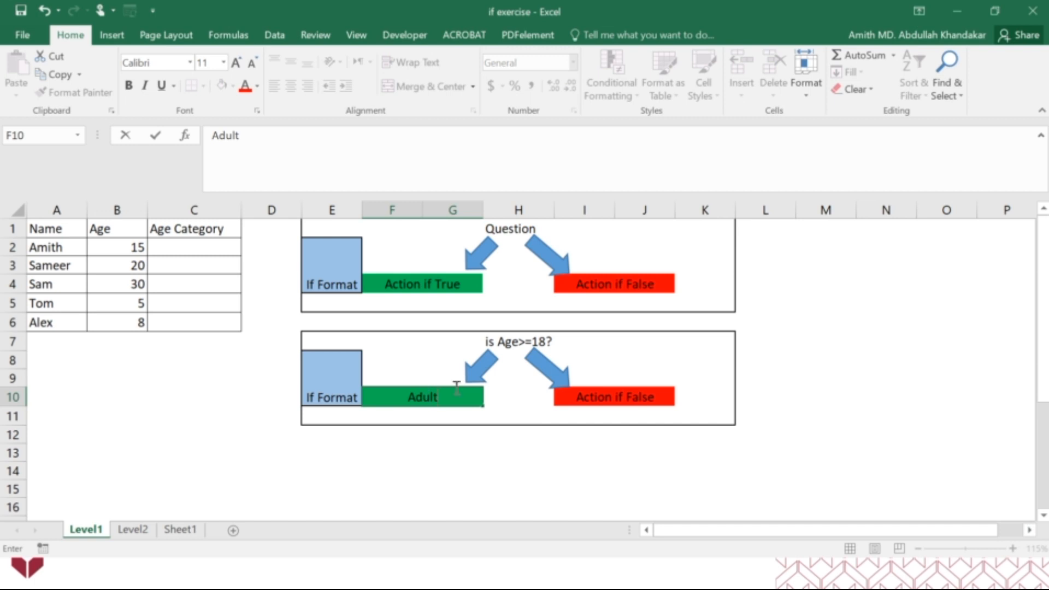
{"action": "left_click", "coordinate": [611, 398]}
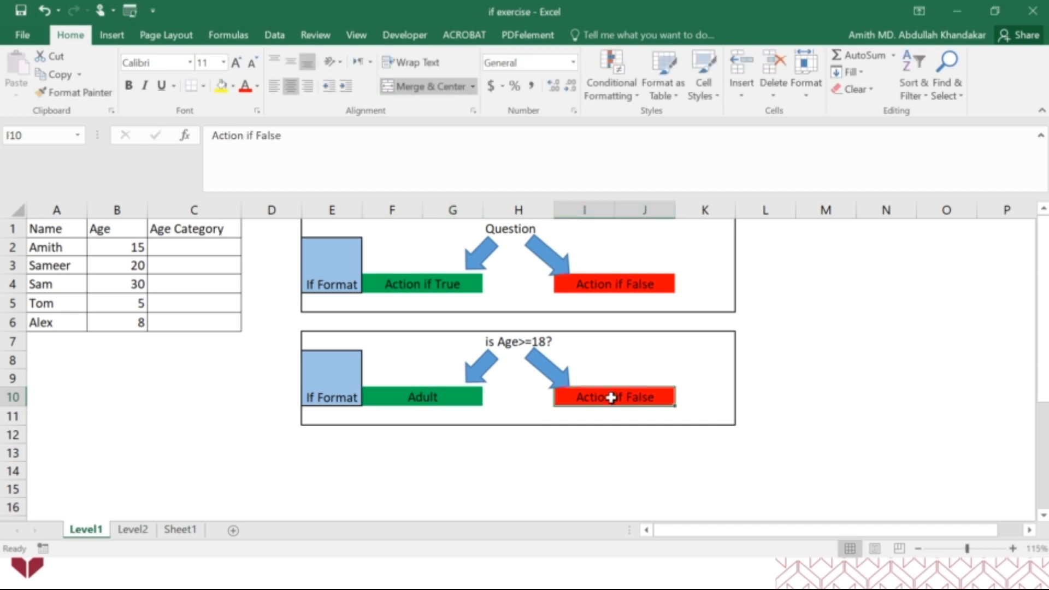
{"action": "type", "text": "Not an"}
{"action": "type", "text": "Ad"}
{"action": "key", "text": "BackSpace"}
{"action": "key", "text": "BackSpace"}
{"action": "key", "text": "BackSpace"}
{"action": "key", "text": "BackSpace"}
{"action": "key", "text": "BackSpace"}
{"action": "key", "text": "BackSpace"}
{"action": "type", "text": "Adult"}
{"action": "key", "text": "Return"}
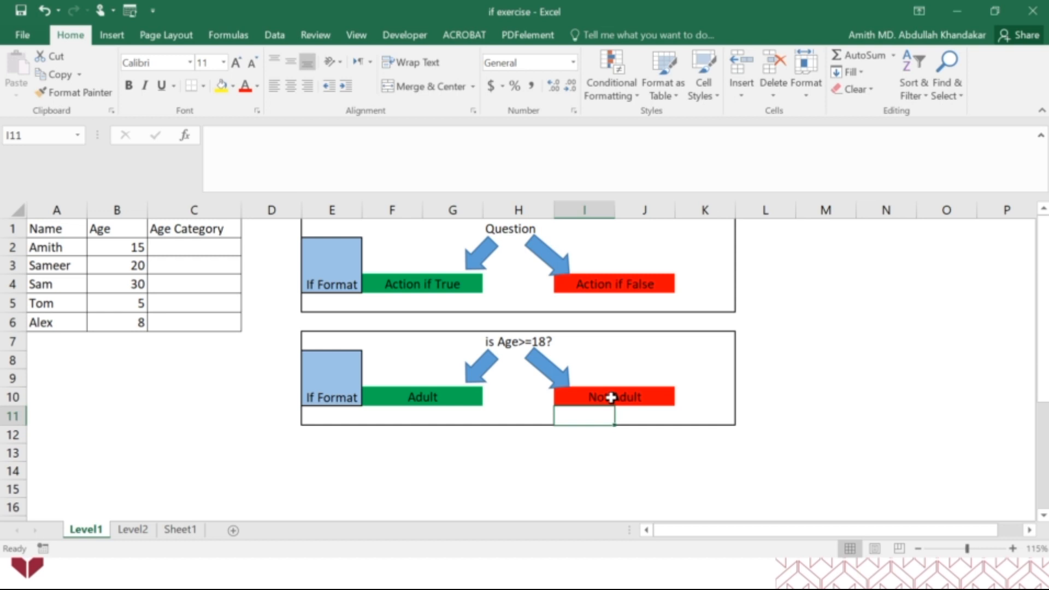
{"action": "left_click", "coordinate": [611, 455]}
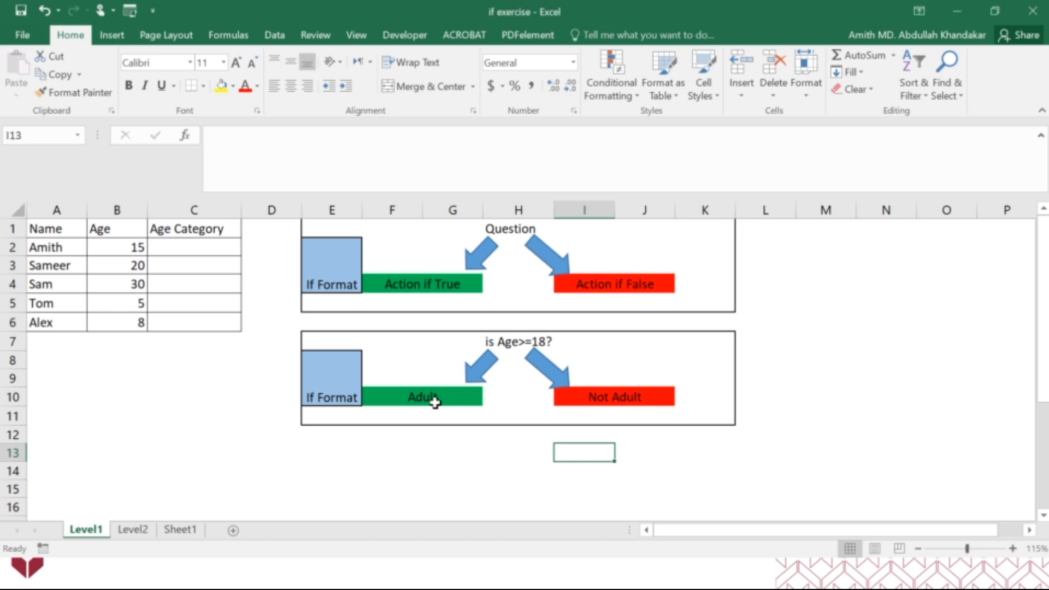
Start an IF function in C2 and set its logical test to B2>=18 in the function arguments
{"action": "left_click", "coordinate": [187, 247]}
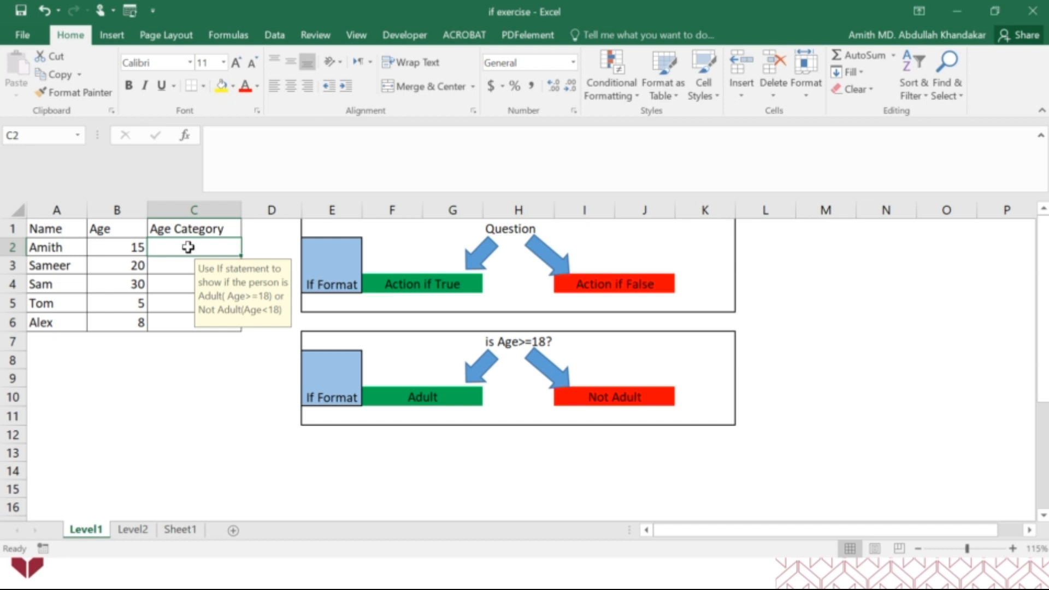
{"action": "type", "text": "=if"}
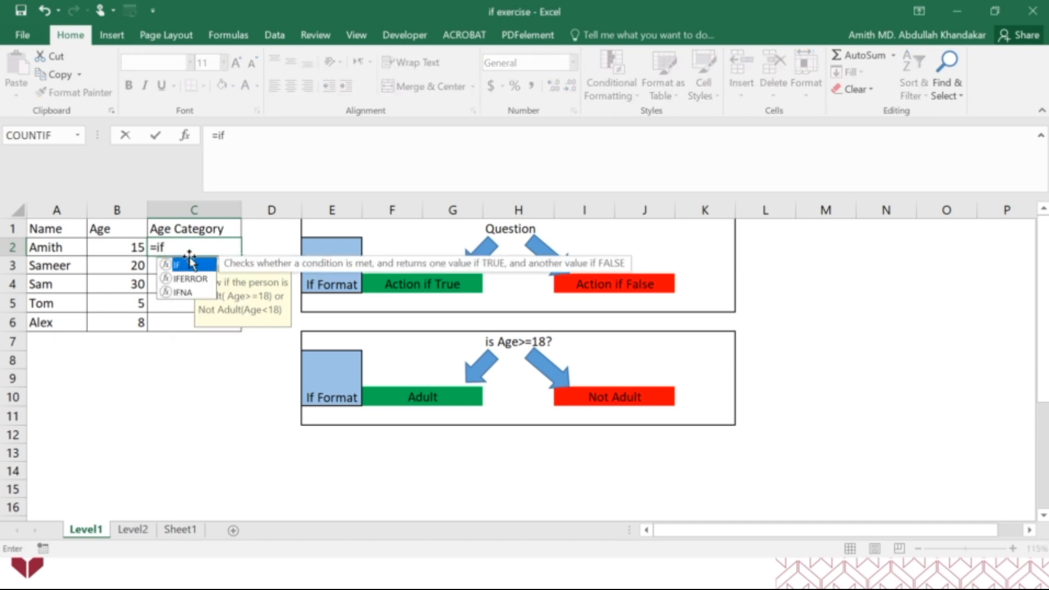
{"action": "double_click", "coordinate": [194, 265]}
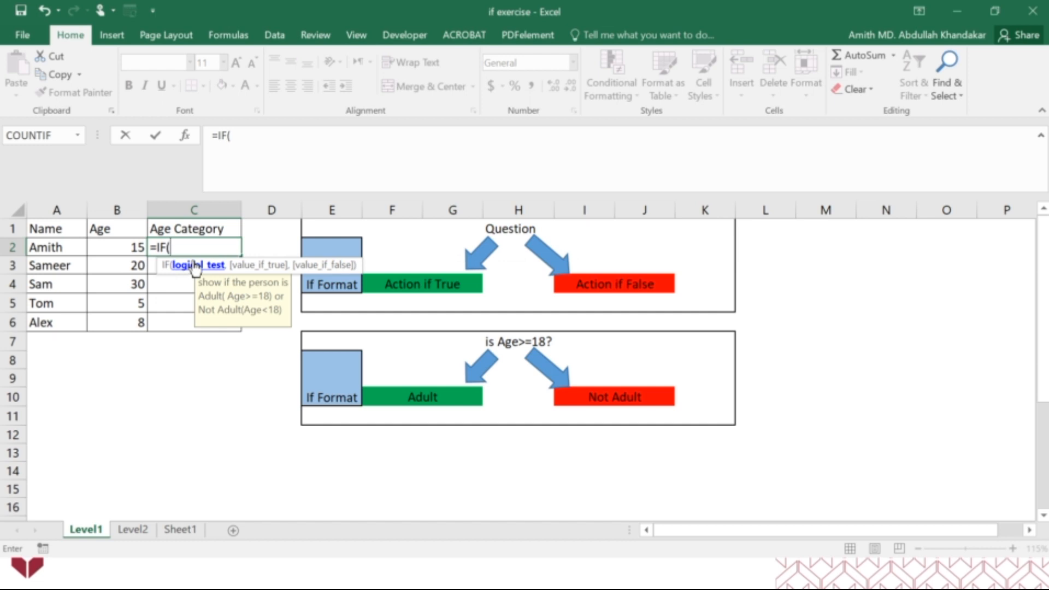
{"action": "left_click", "coordinate": [186, 135]}
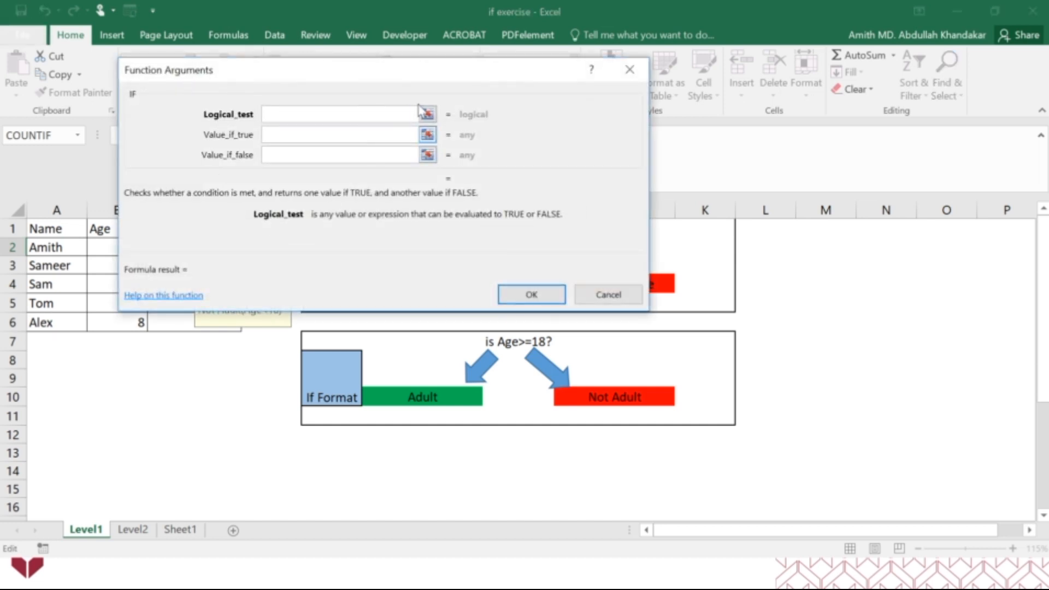
{"action": "left_click_drag", "start_coordinate": [444, 77], "coordinate": [404, 358]}
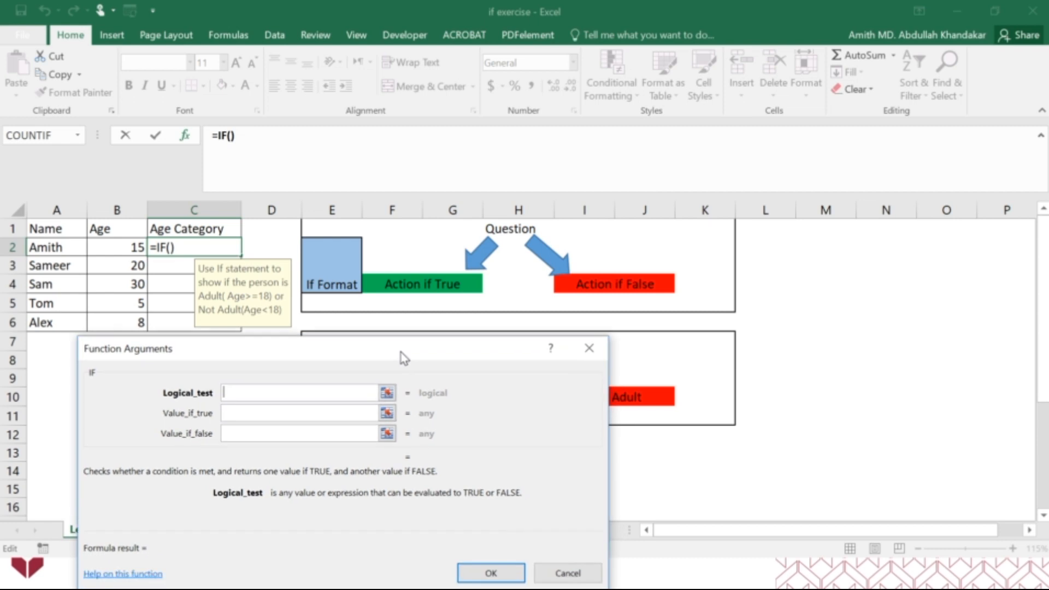
{"action": "left_click", "coordinate": [137, 248]}
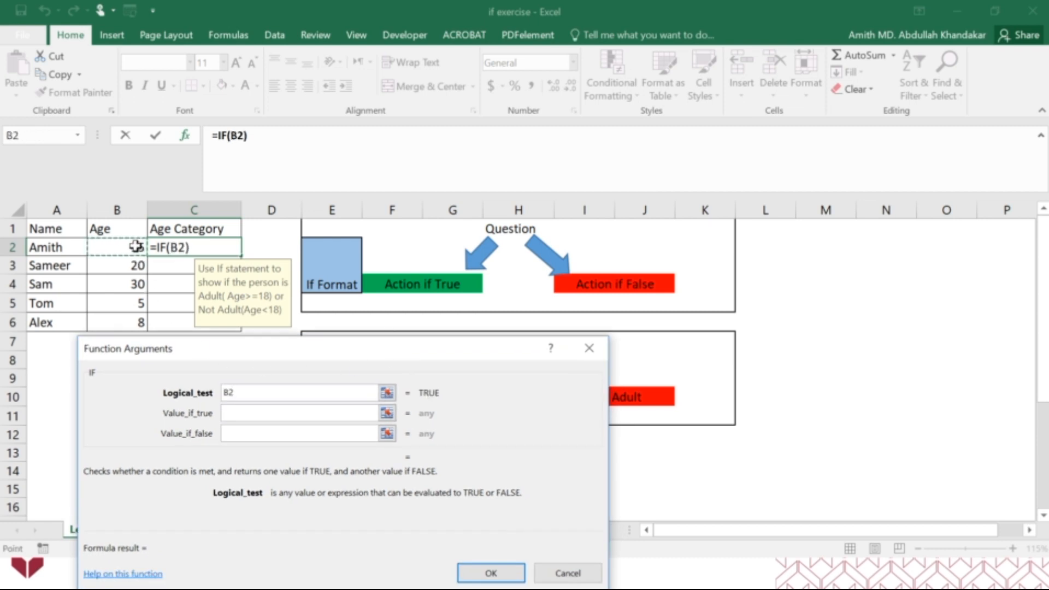
{"action": "type", "text": ">=18"}
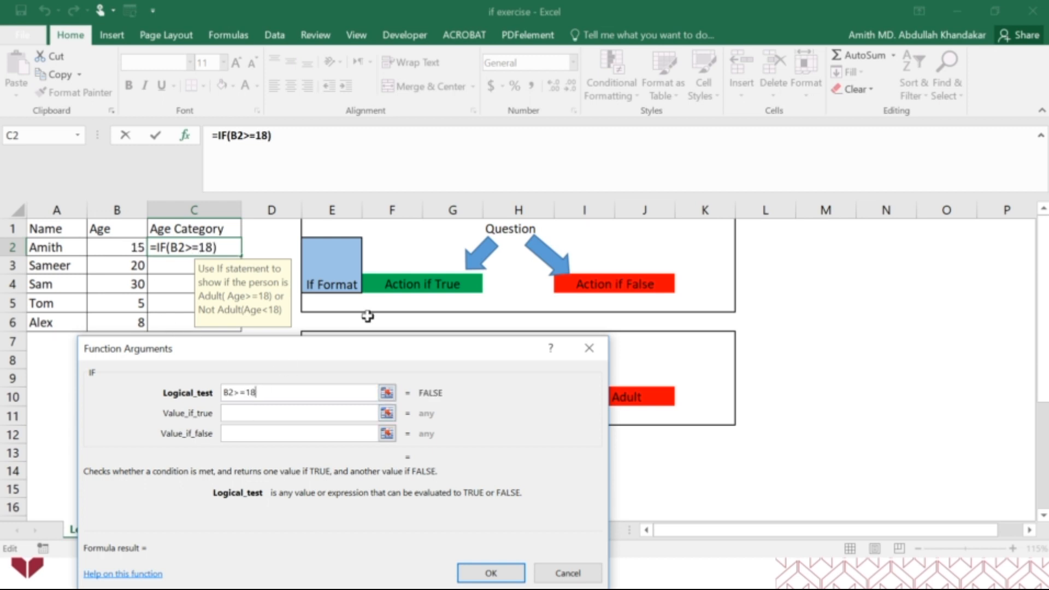
Set the IF function's true value to "Adult" and its false value to "Not Adult", and enter the formula in C2
{"action": "left_click_drag", "start_coordinate": [375, 364], "coordinate": [767, 68]}
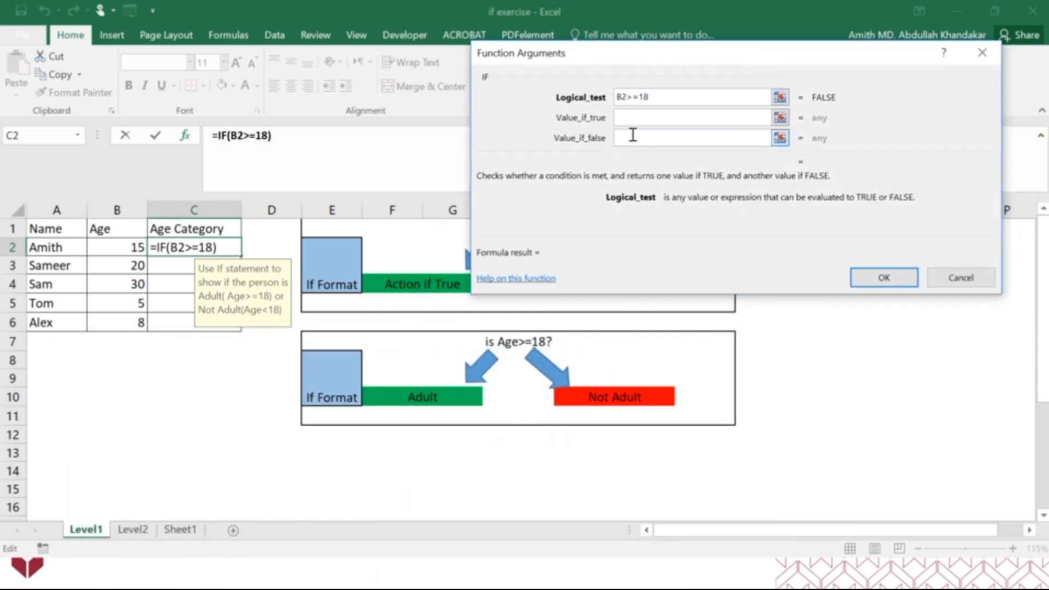
{"action": "left_click", "coordinate": [644, 117]}
{"action": "type", "text": "\"Adult\""}
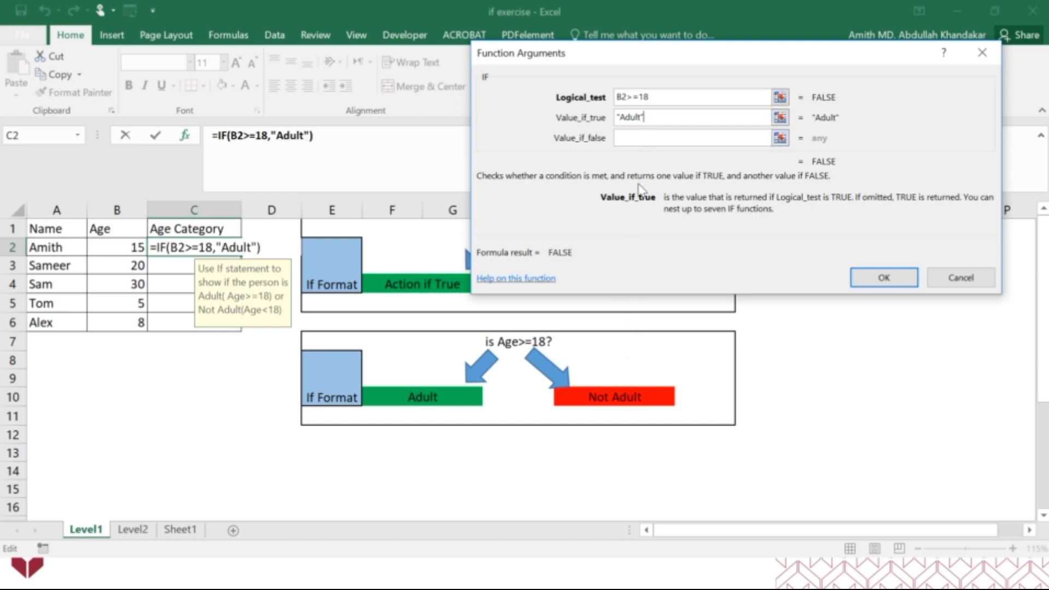
{"action": "left_click", "coordinate": [653, 135]}
{"action": "type", "text": "\""}
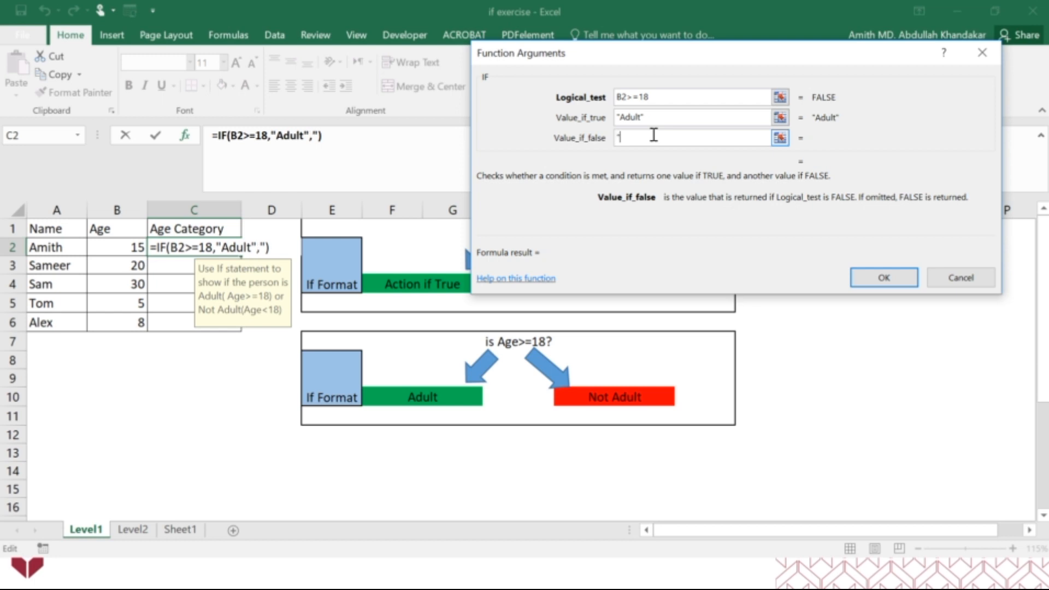
{"action": "type", "text": "Not Adult\""}
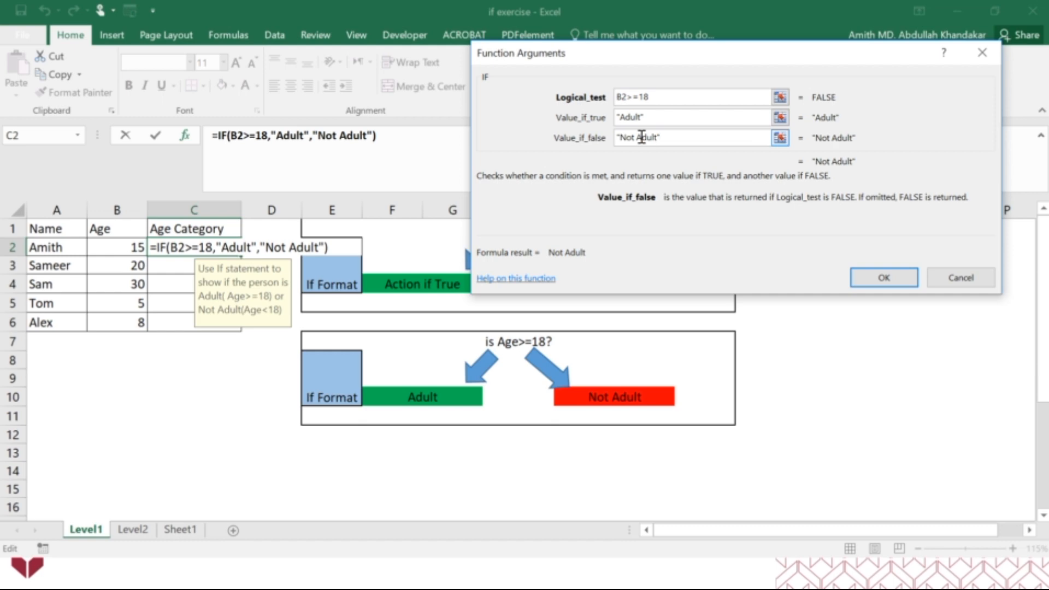
{"action": "left_click", "coordinate": [876, 278]}
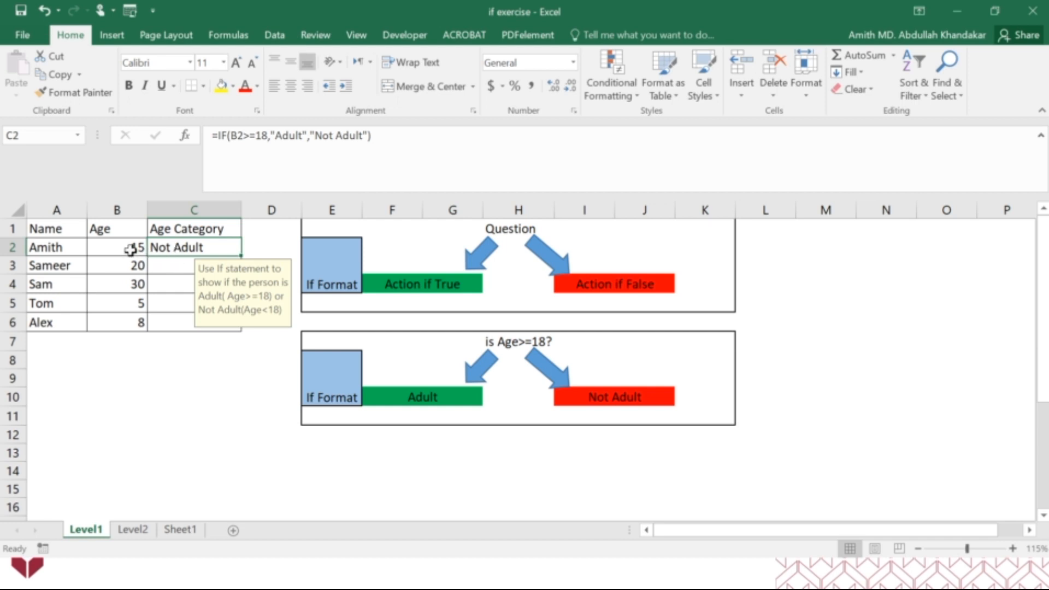
Fill the C2 age category formula down through C6
{"action": "left_click_drag", "start_coordinate": [241, 255], "coordinate": [238, 270]}
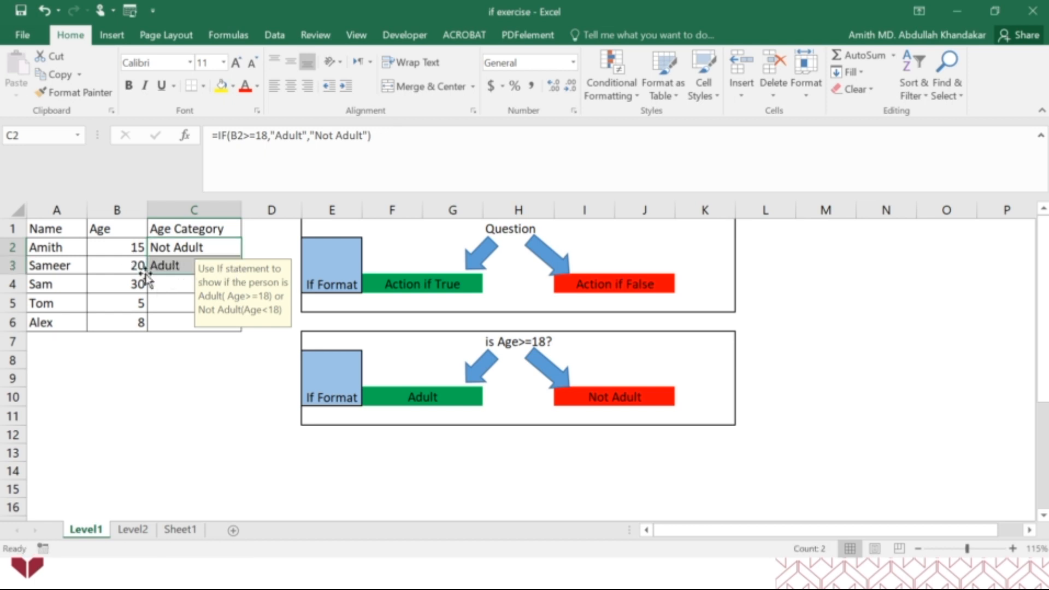
{"action": "left_click", "coordinate": [224, 338]}
{"action": "left_click_drag", "start_coordinate": [183, 247], "coordinate": [191, 262]}
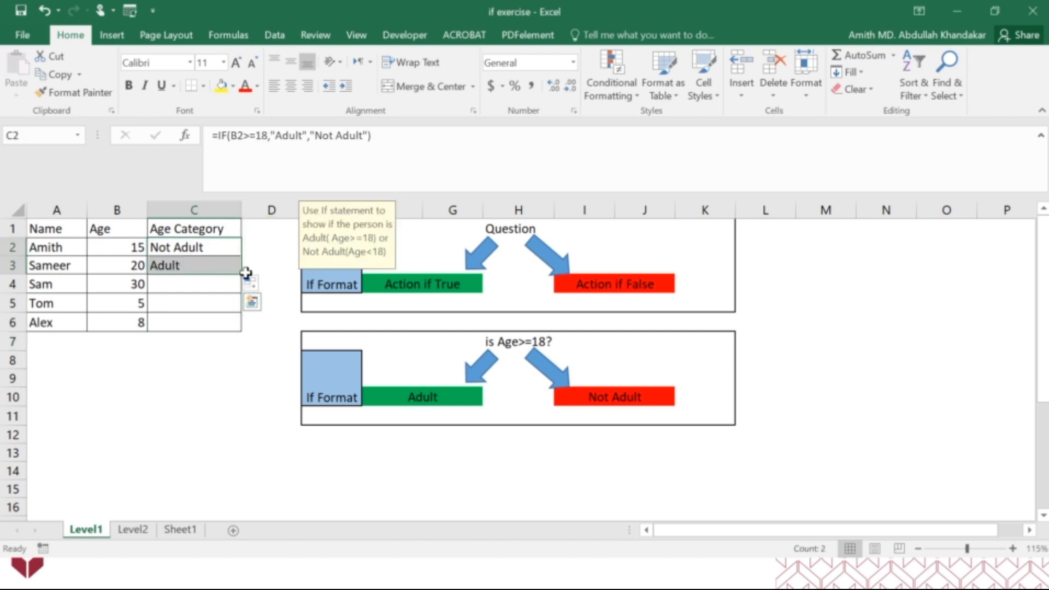
{"action": "left_click_drag", "start_coordinate": [241, 273], "coordinate": [235, 324]}
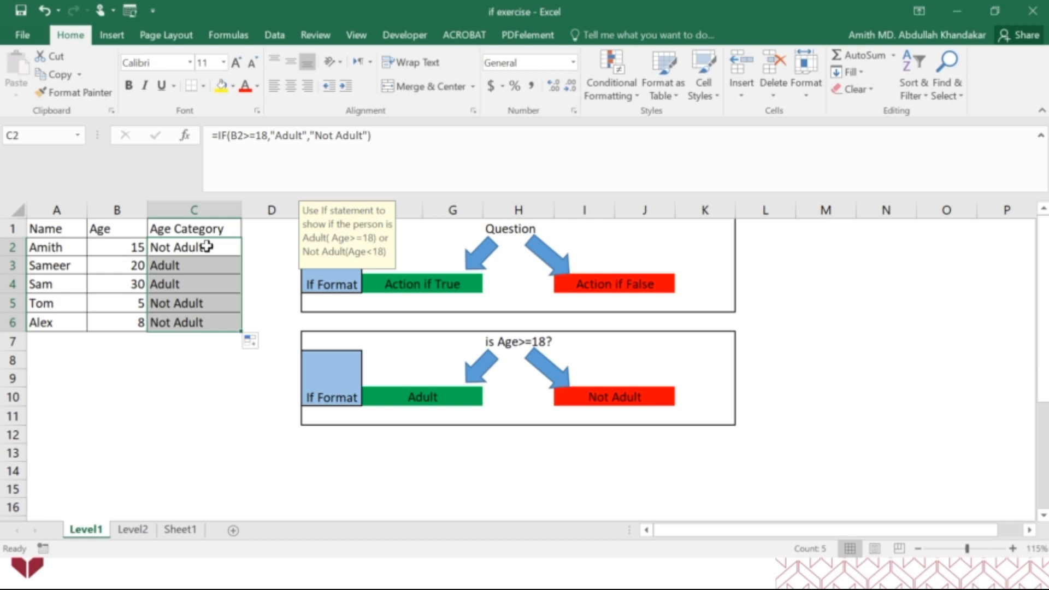
Clear the age category formulas from C2:C6 and select only C2
{"action": "left_click_drag", "start_coordinate": [206, 246], "coordinate": [215, 326]}
{"action": "key", "text": "Delete"}
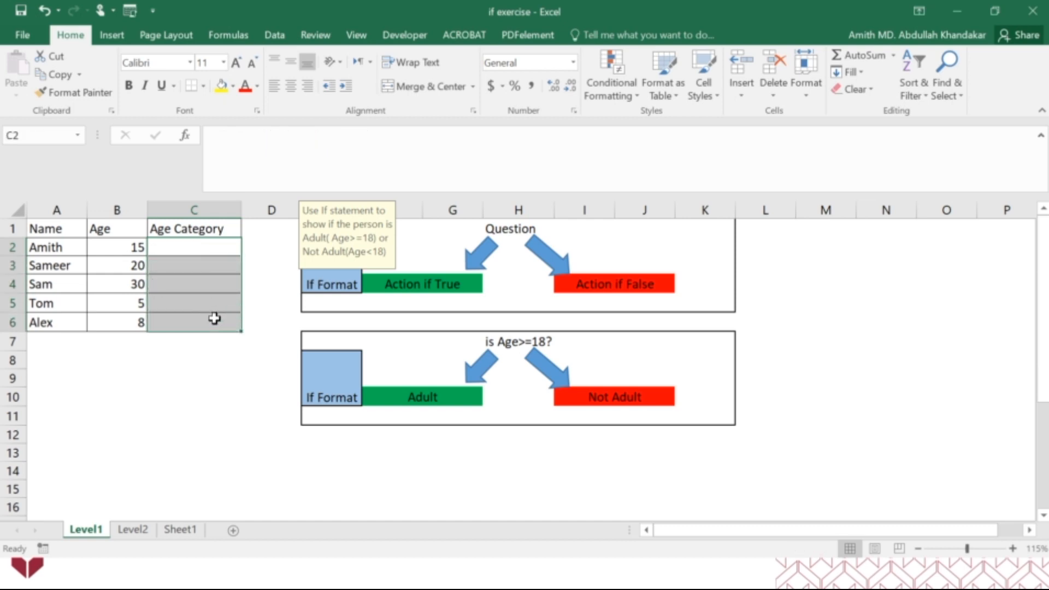
{"action": "left_click", "coordinate": [225, 253]}
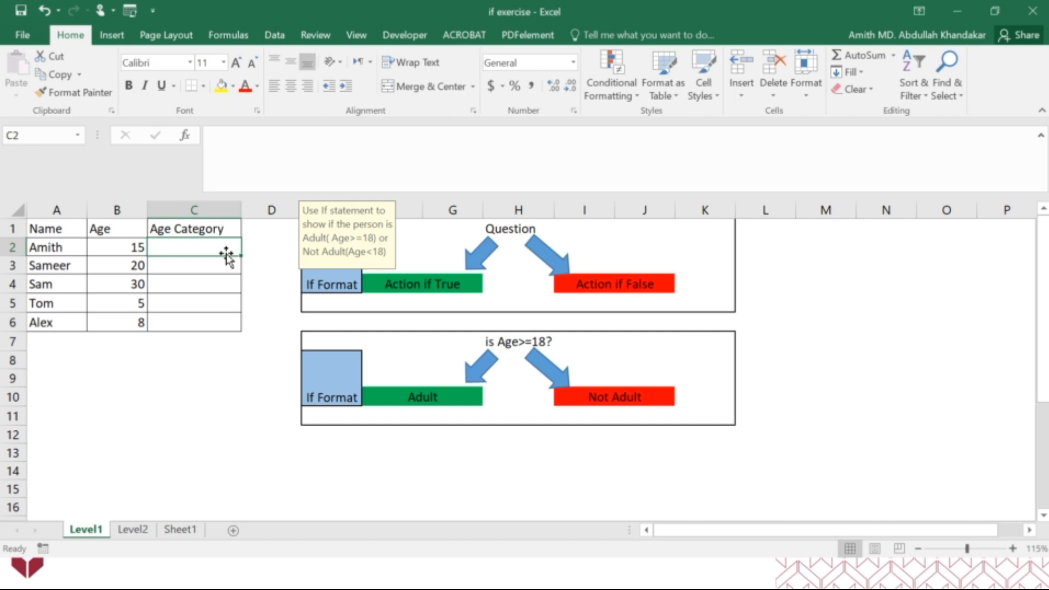
Start an IF formula in C2 directly in the cell, with B2>=18 as its logical test
{"action": "type", "text": "=if"}
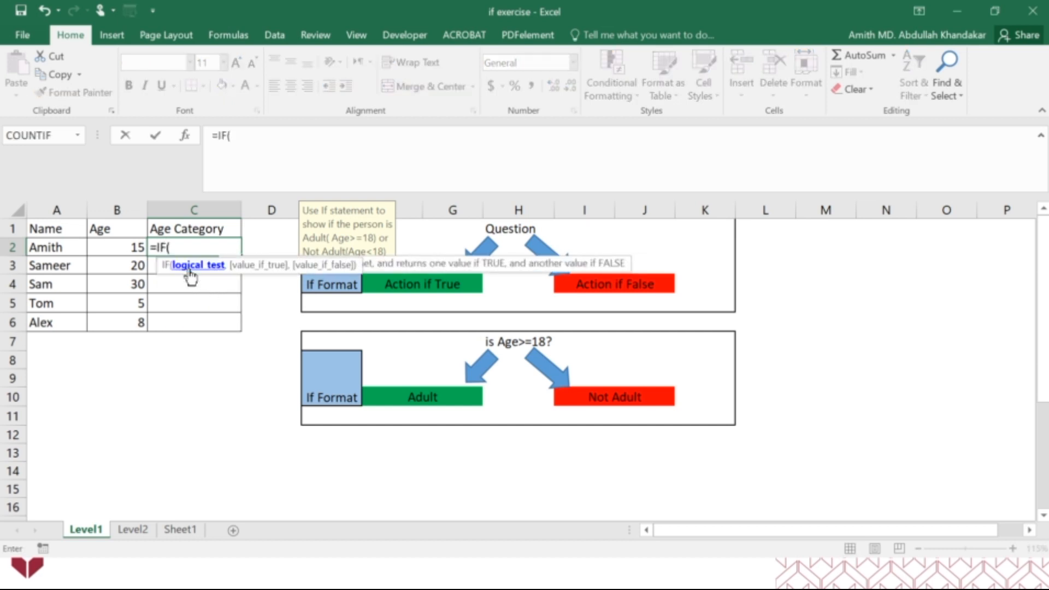
{"action": "double_click", "coordinate": [191, 267]}
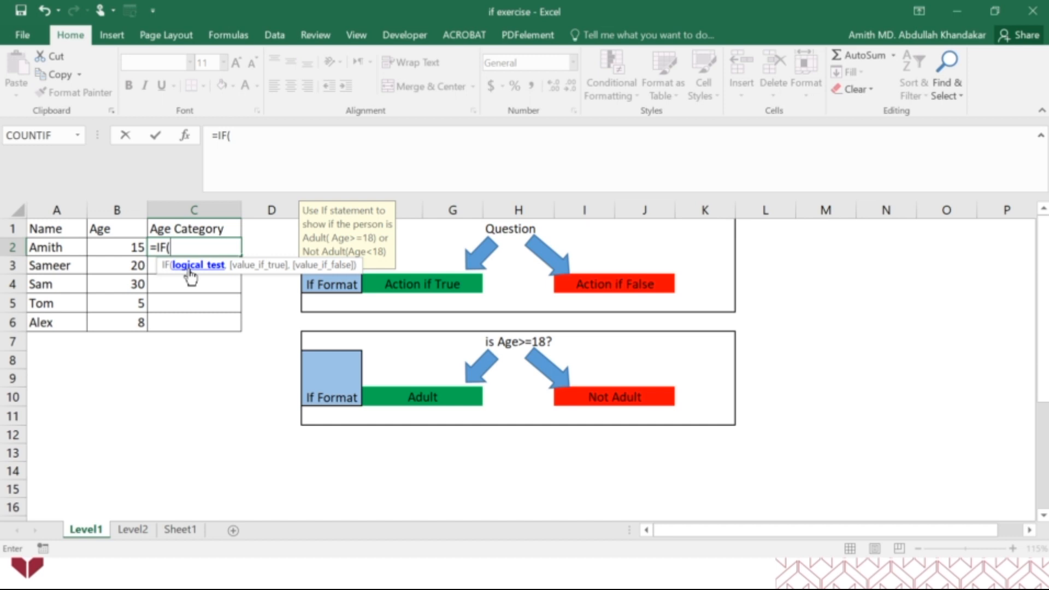
{"action": "left_click", "coordinate": [134, 251]}
{"action": "type", "text": ">=18"}
{"action": "key", "text": "BackSpace"}
{"action": "key", "text": "BackSpace"}
{"action": "key", "text": "BackSpace"}
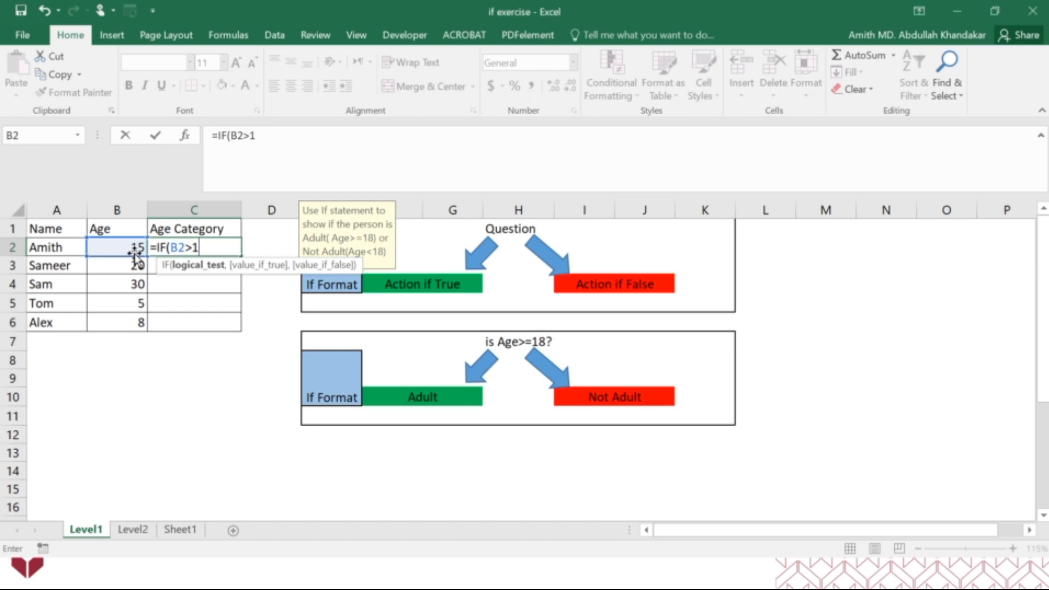
{"action": "type", "text": "=19"}
{"action": "key", "text": "BackSpace"}
{"action": "type", "text": "8,"}
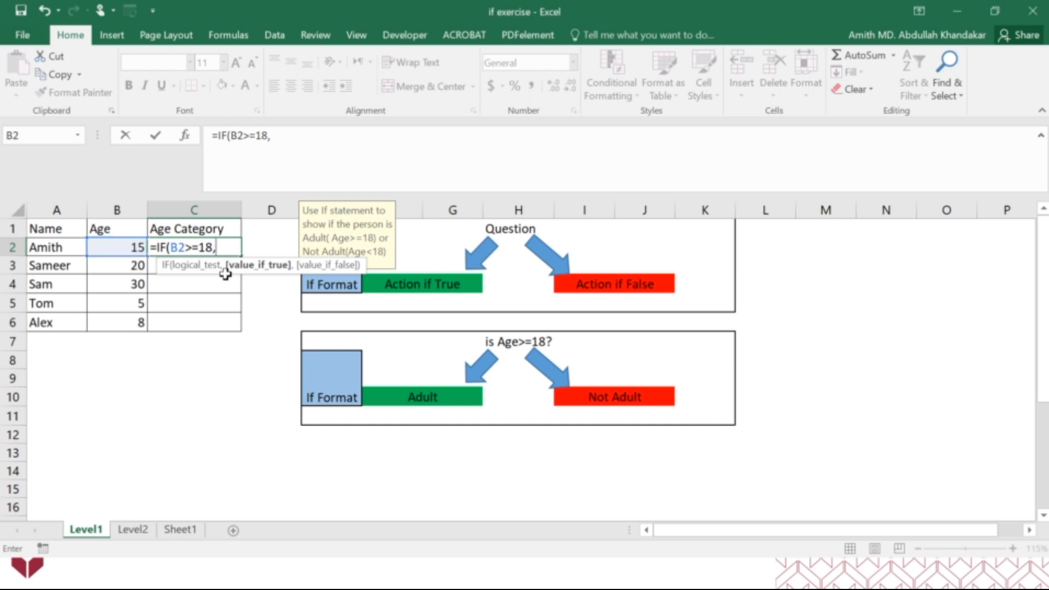
Add "Adult" as the formula's true value and begin its false value with "Not Adu"
{"action": "type", "text": "\"Adult\","}
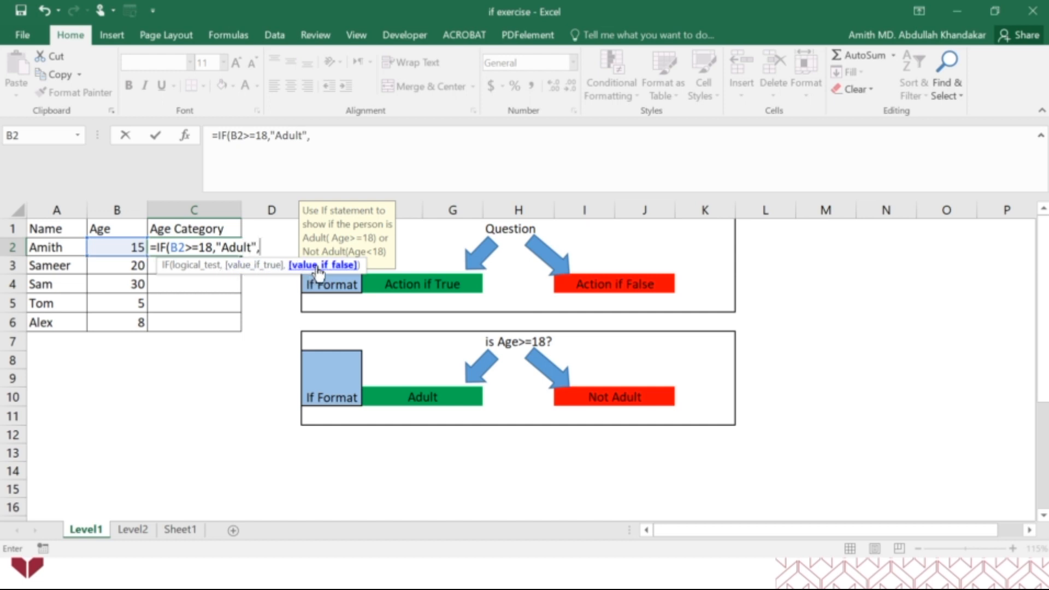
{"action": "type", "text": "\""}
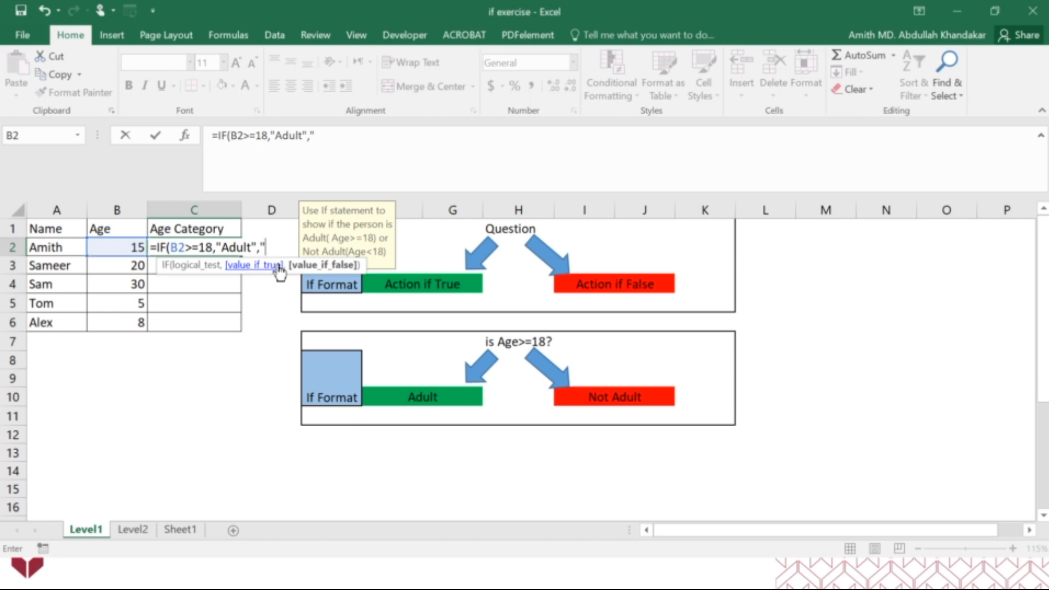
{"action": "type", "text": "Not Adu"}
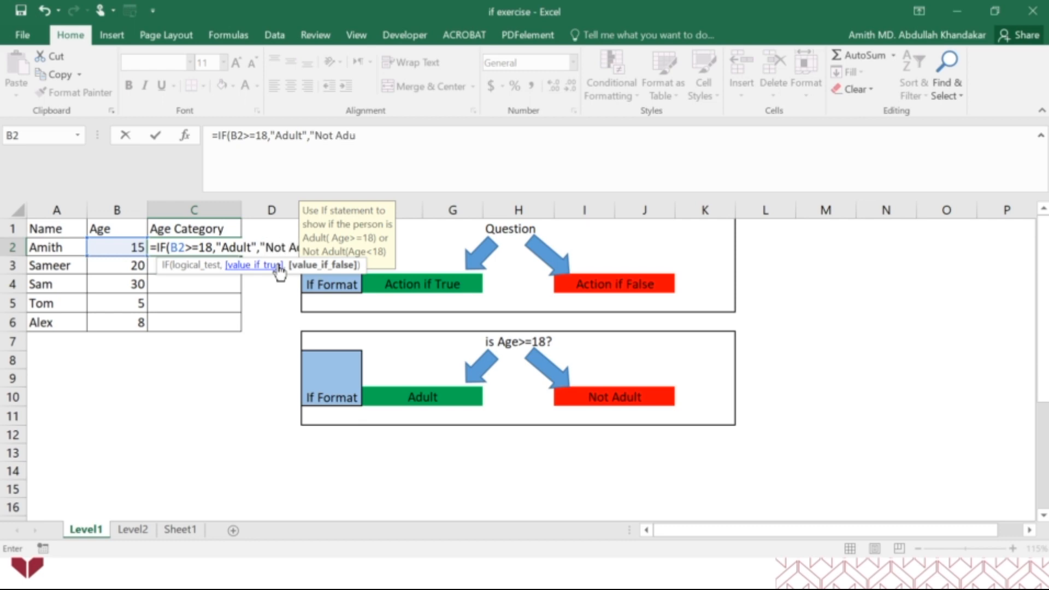
Move the yellow instruction note below the table, then complete the false value as "Not Adult" and enter the formula in C2
{"action": "left_click_drag", "start_coordinate": [326, 216], "coordinate": [220, 390]}
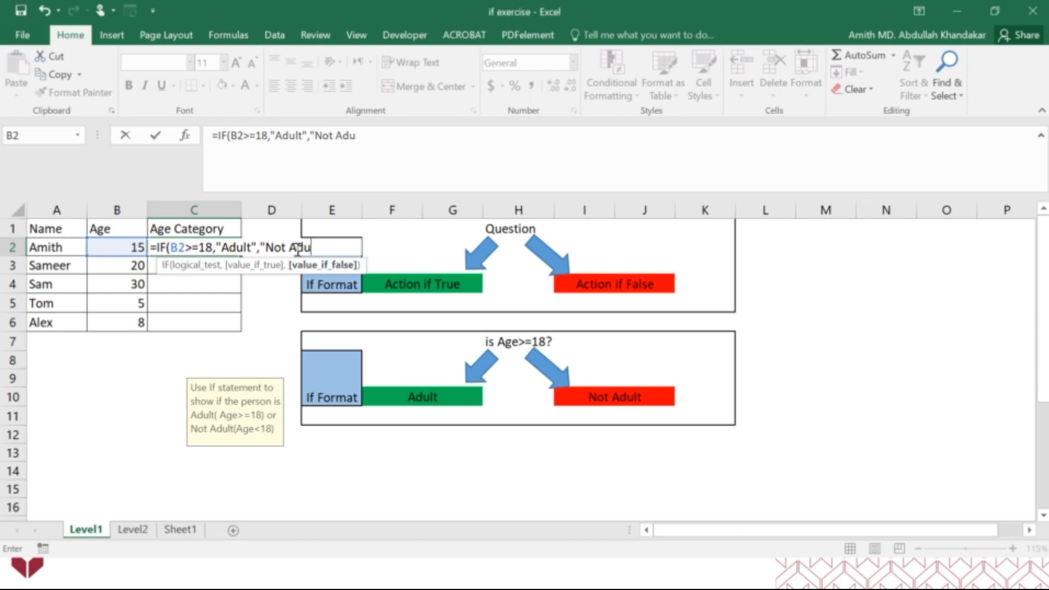
{"action": "left_click", "coordinate": [364, 139]}
{"action": "type", "text": "lt\")"}
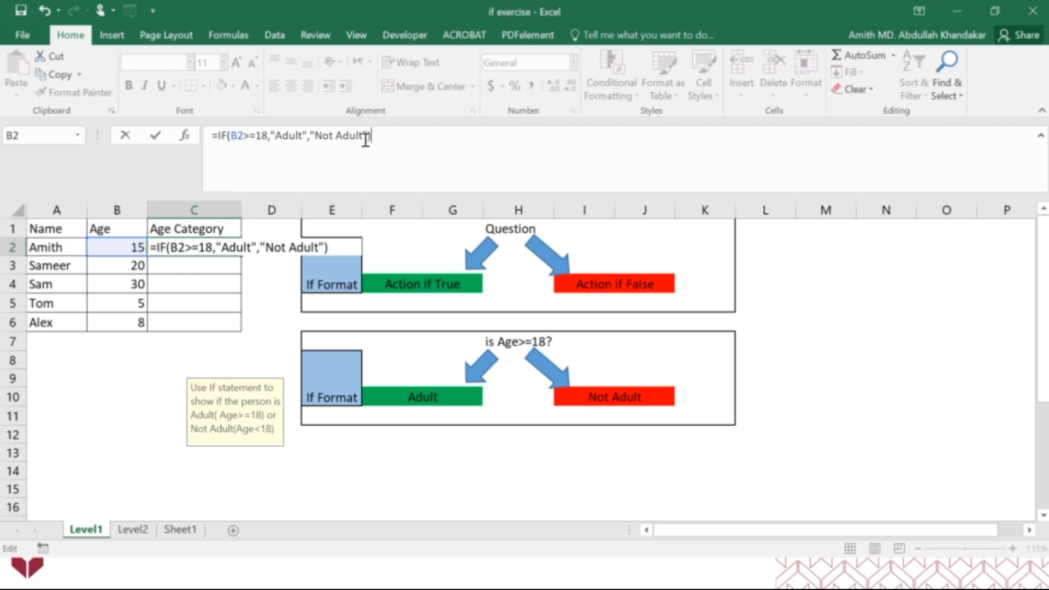
{"action": "key", "text": "Return"}
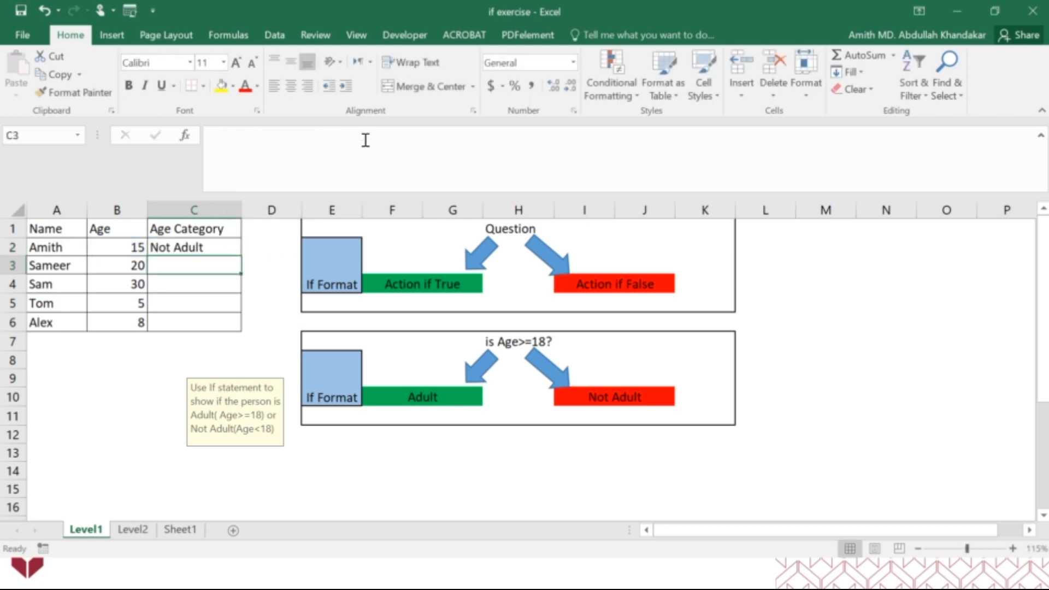
{"action": "left_click", "coordinate": [232, 247]}
{"action": "left_click_drag", "start_coordinate": [241, 256], "coordinate": [235, 327]}
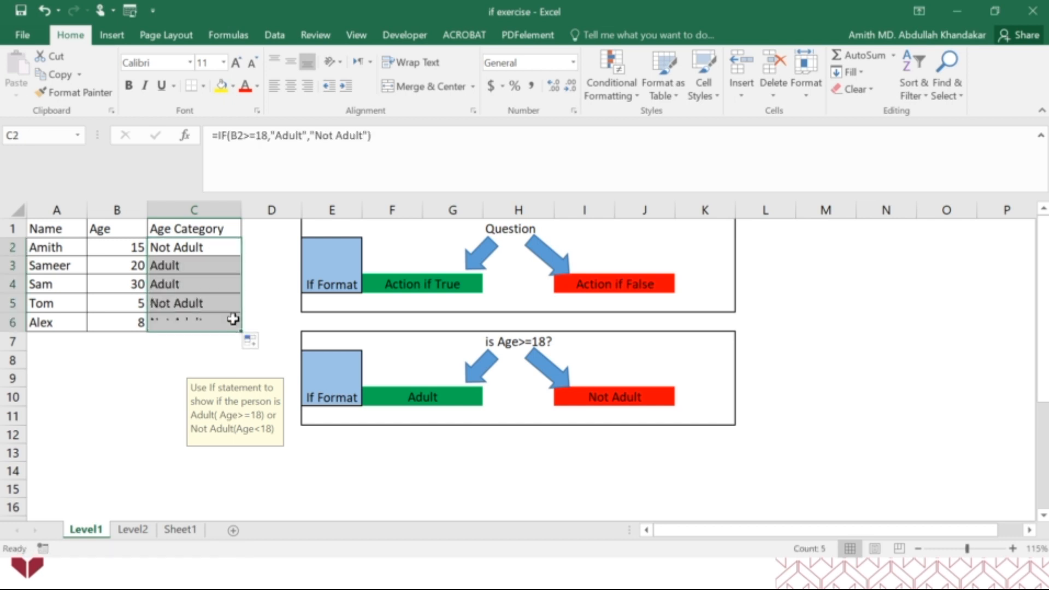
{"action": "type", "text": "z"}
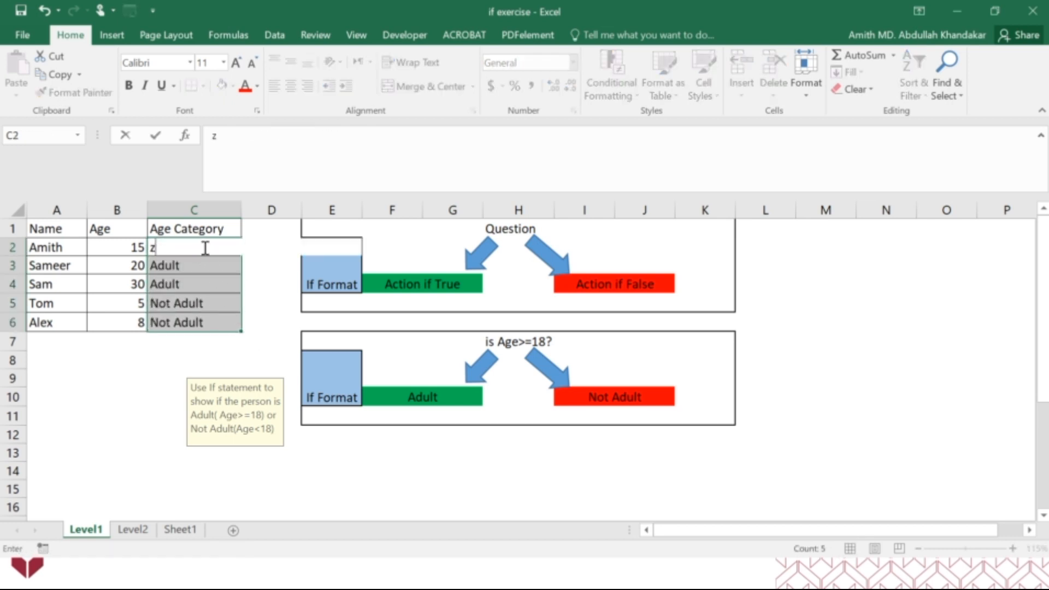
{"action": "key", "text": "Escape"}
{"action": "key", "text": "ctrl+z"}
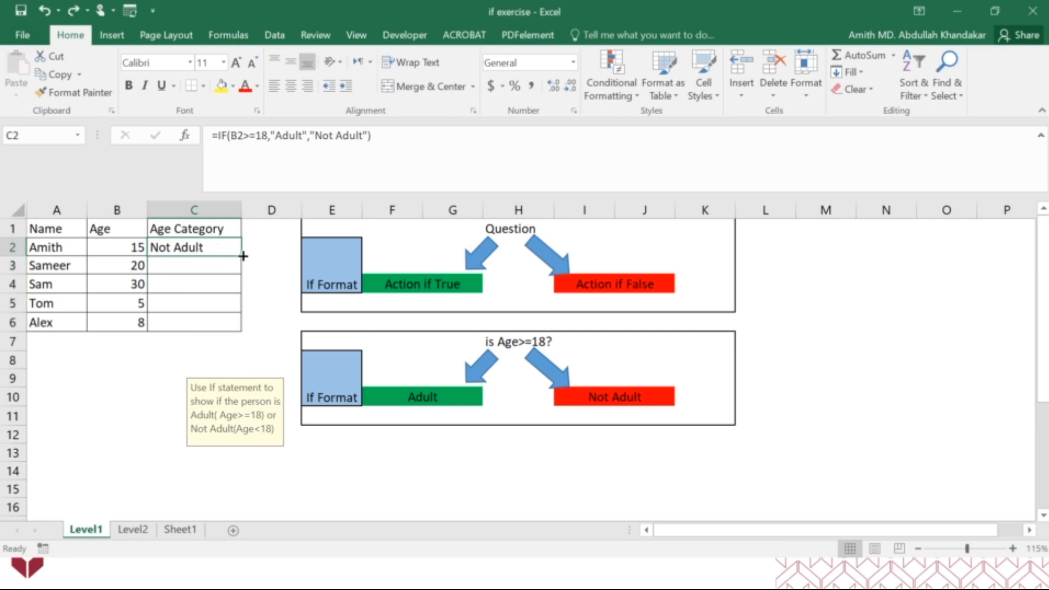
Fill the retyped IF formula from C2 down through C6
{"action": "left_click_drag", "start_coordinate": [243, 255], "coordinate": [235, 328]}
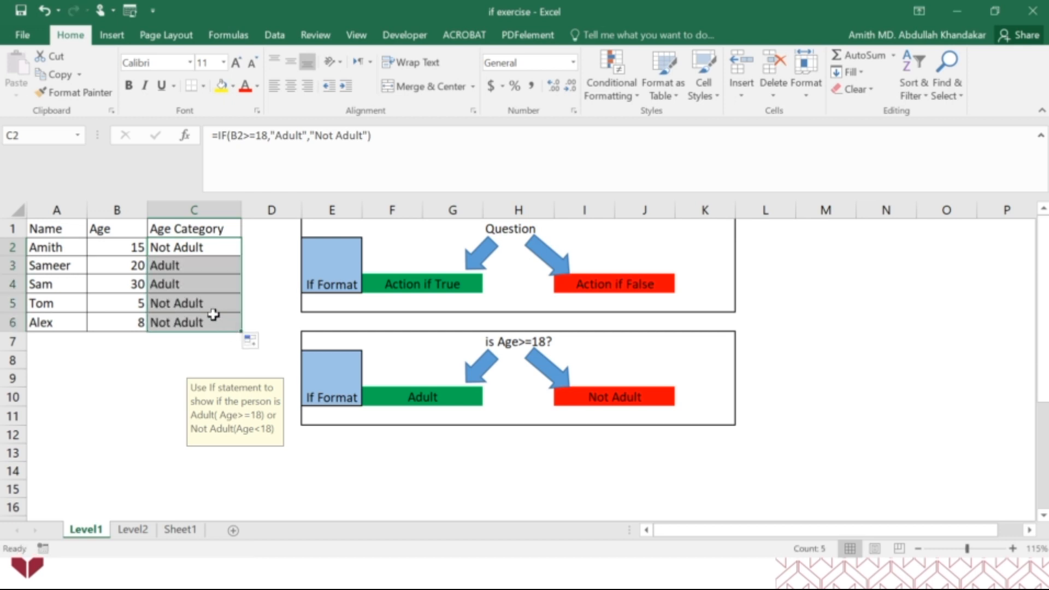
Trace the precedents of the age category formula in C4, and remove the tracer arrow
{"action": "left_click", "coordinate": [198, 287]}
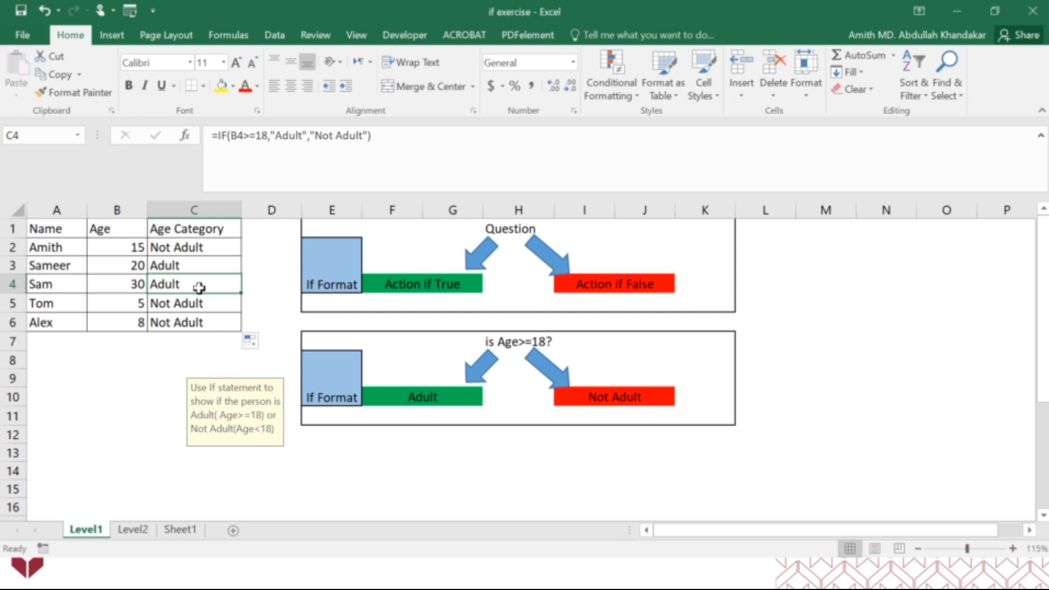
{"action": "left_click", "coordinate": [229, 34]}
{"action": "left_click", "coordinate": [651, 56]}
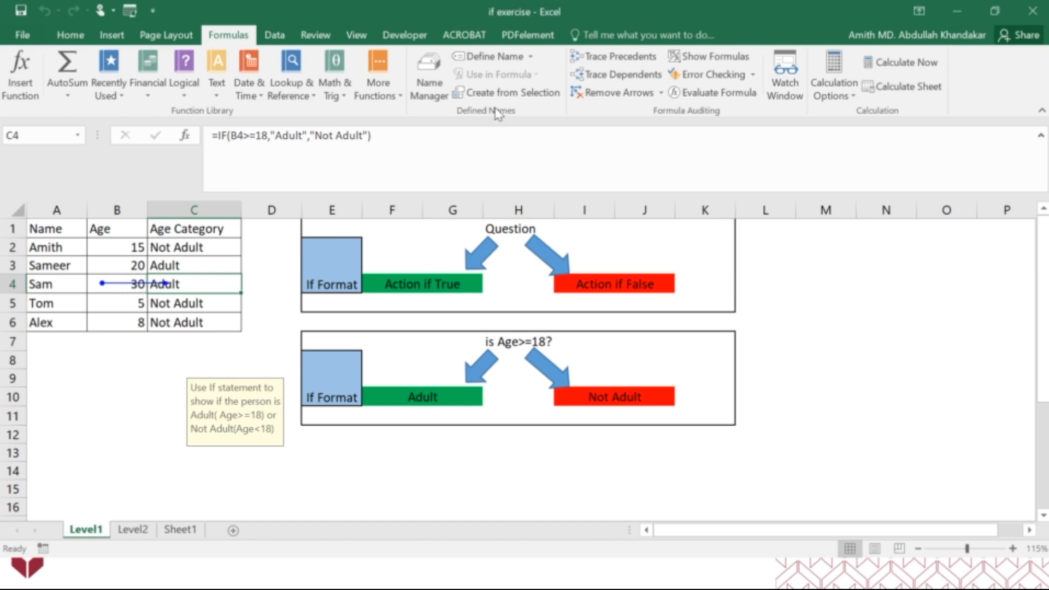
{"action": "left_click", "coordinate": [599, 96]}
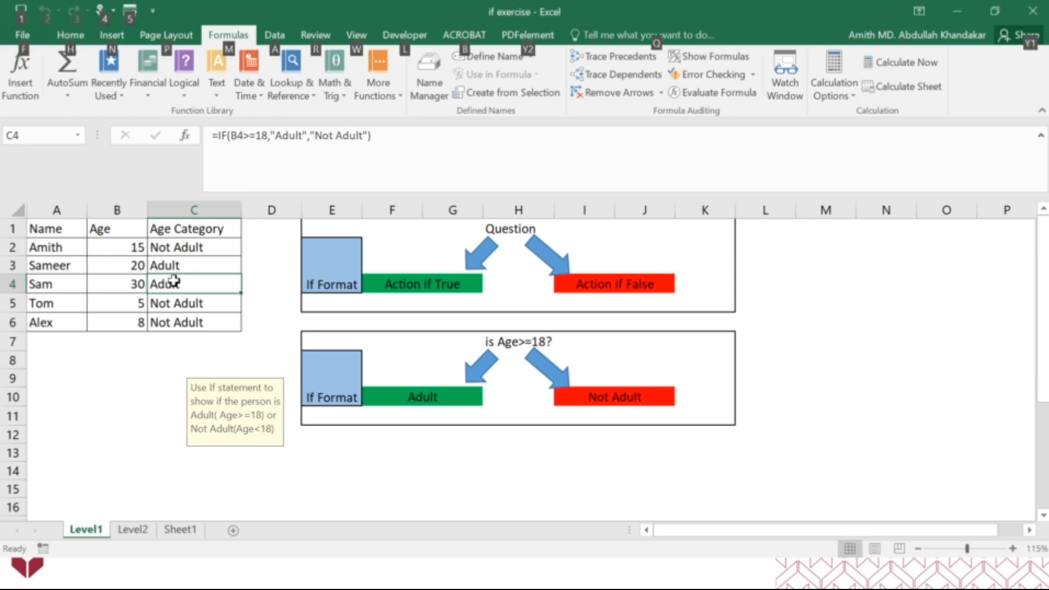
Switch to the PowerPoint slide show
{"action": "key", "text": "alt+Tab"}
{"action": "key", "text": "alt+Tab"}
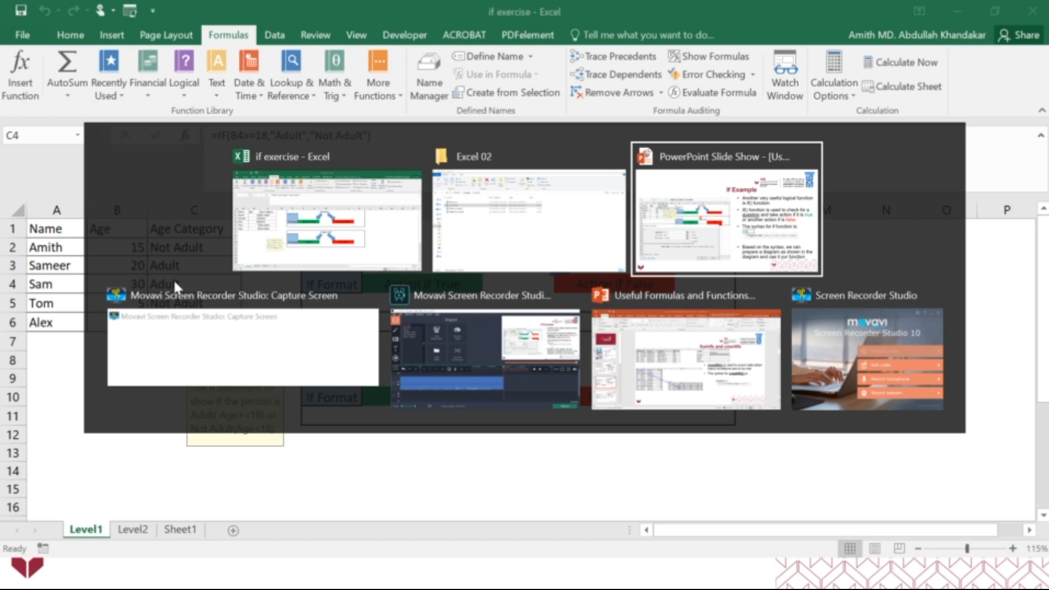
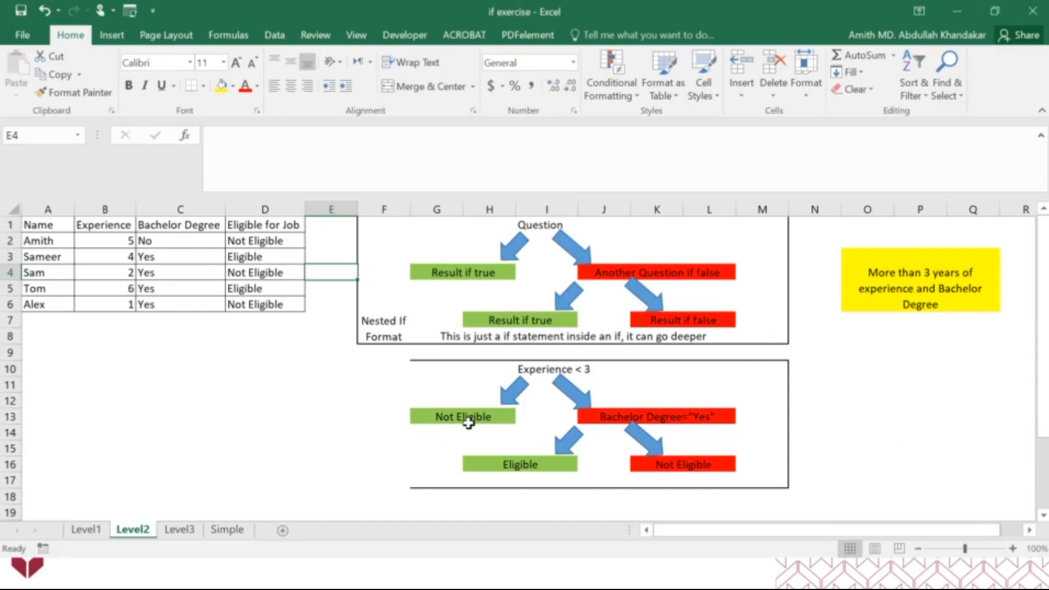
Open the Level3 sheet and look at the empty cells beside Quantity and Total
{"action": "left_click", "coordinate": [191, 530]}
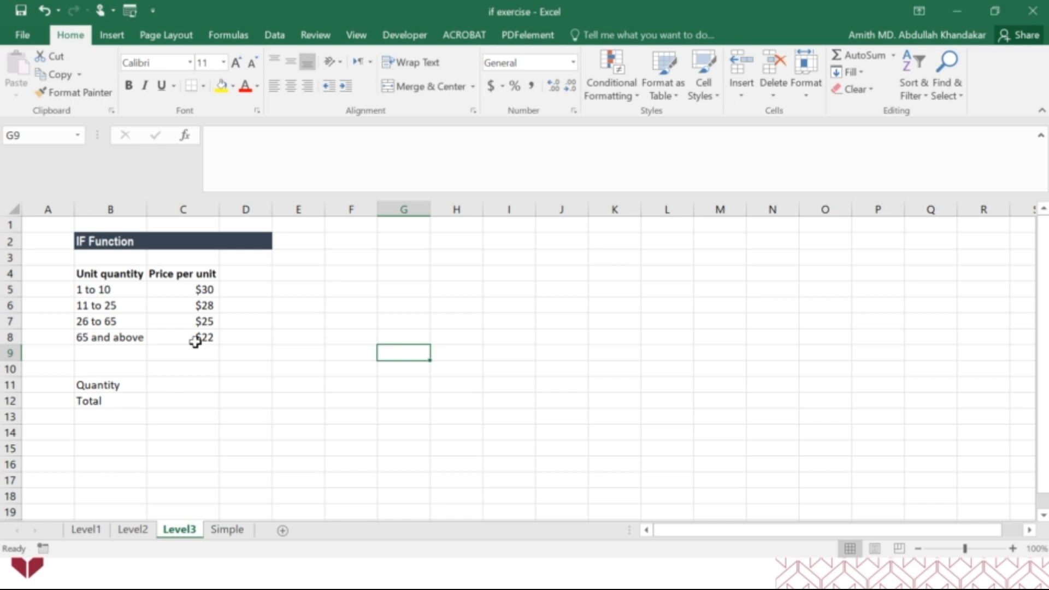
{"action": "left_click", "coordinate": [163, 386]}
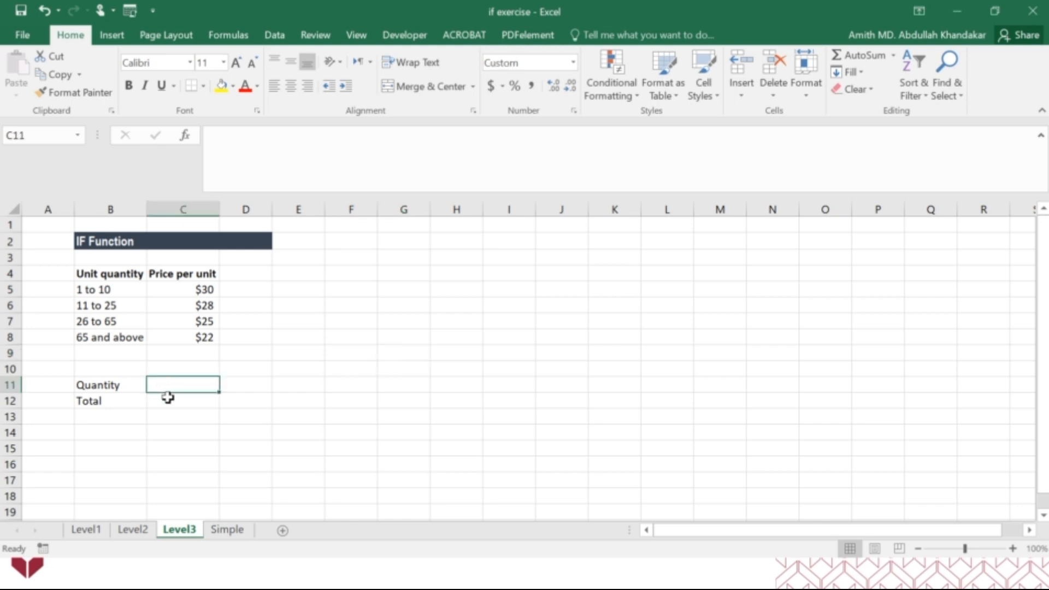
{"action": "left_click", "coordinate": [164, 403]}
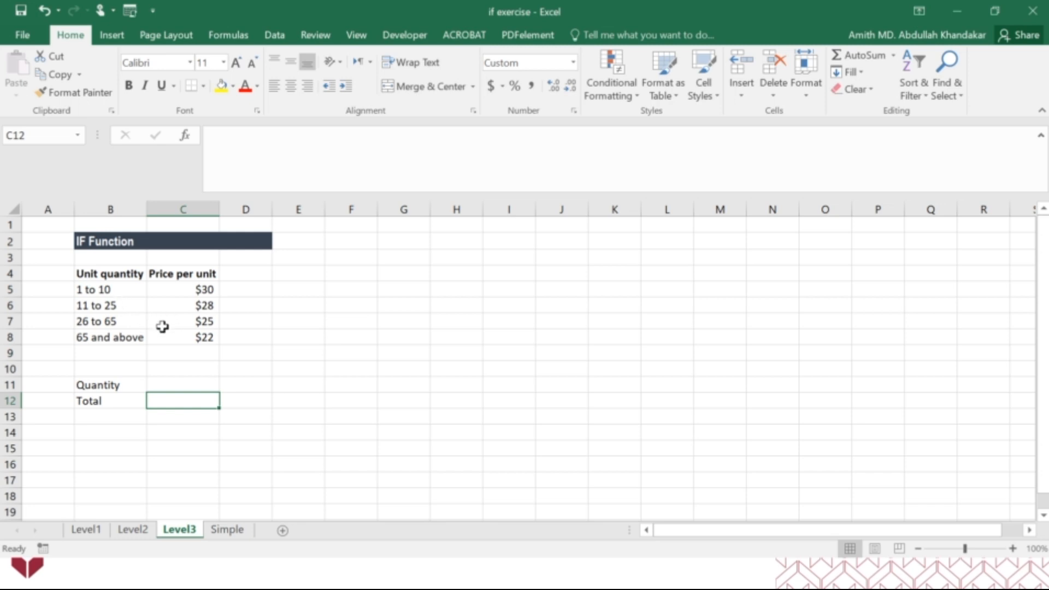
Copy the "Experience < 3" decision tree from G10:M17 on the Level2 sheet and paste it at I2 on Level3
{"action": "left_click", "coordinate": [134, 531]}
{"action": "left_click_drag", "start_coordinate": [421, 367], "coordinate": [764, 479]}
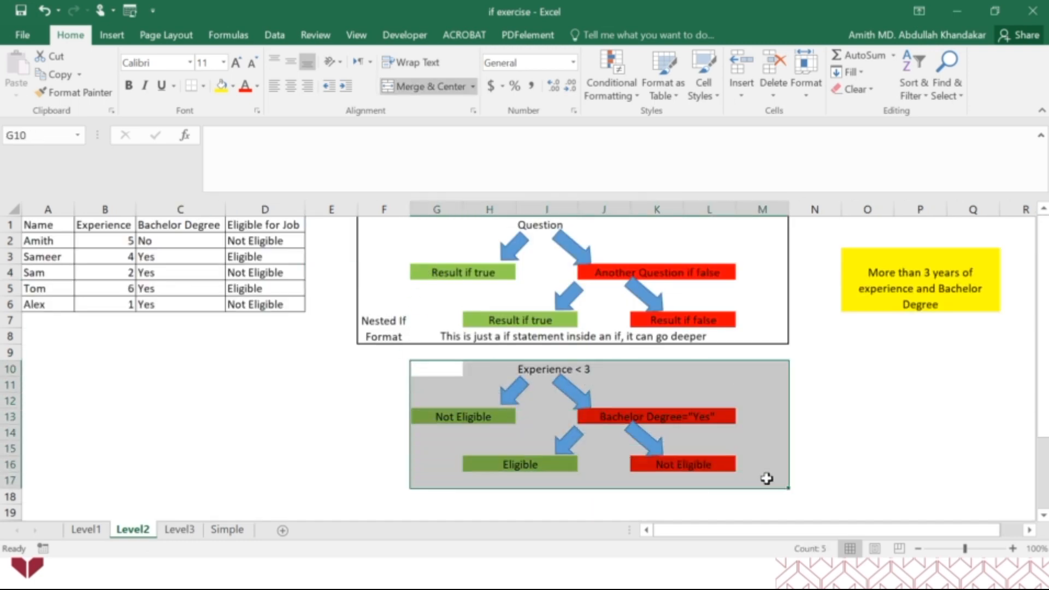
{"action": "key", "text": "ctrl+c"}
{"action": "left_click", "coordinate": [180, 529]}
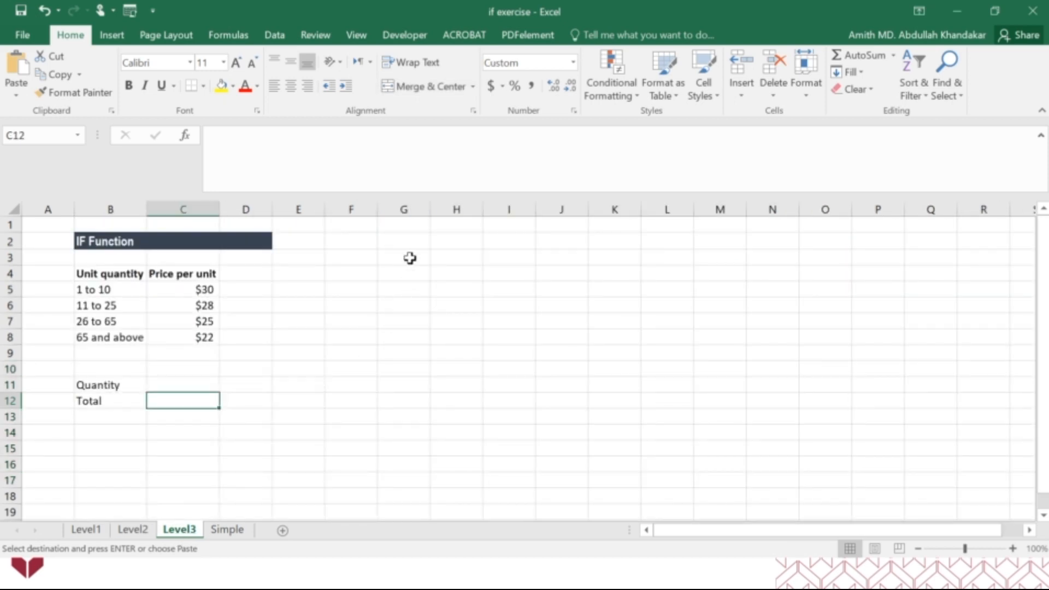
{"action": "left_click", "coordinate": [517, 240]}
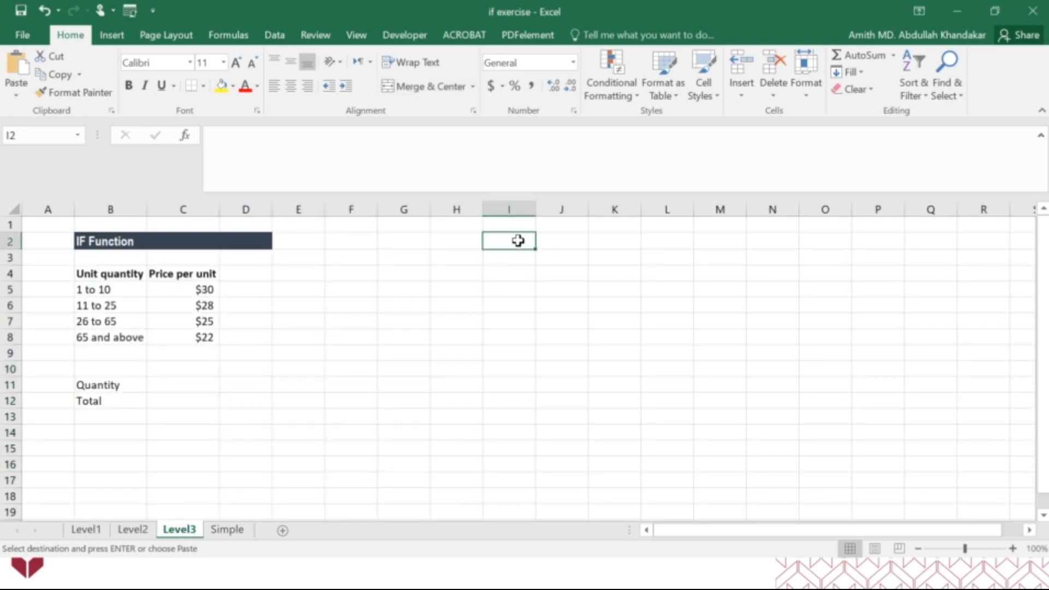
{"action": "key", "text": "ctrl+v"}
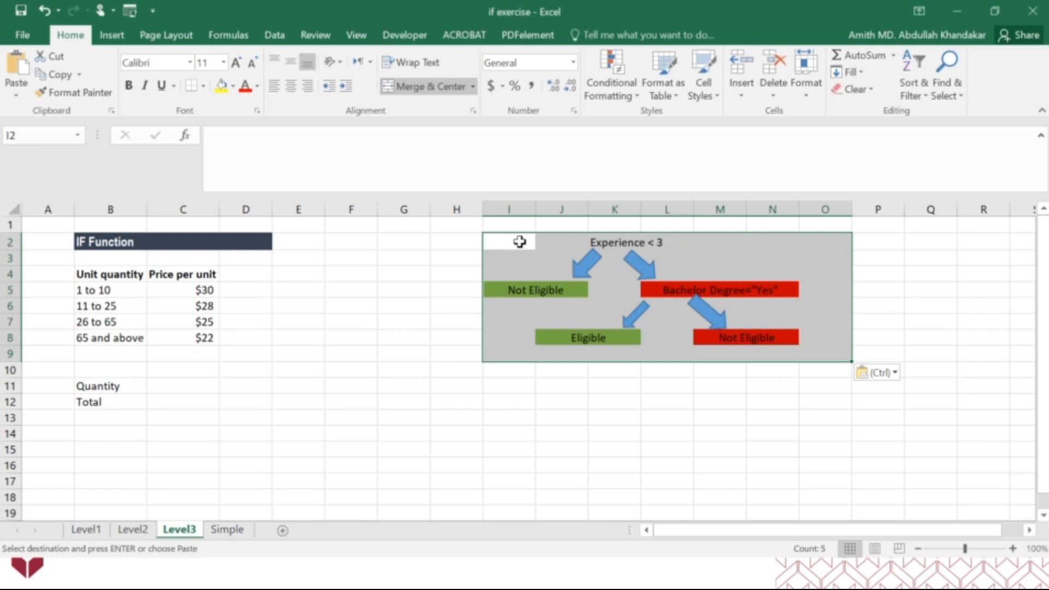
{"action": "left_click", "coordinate": [423, 435]}
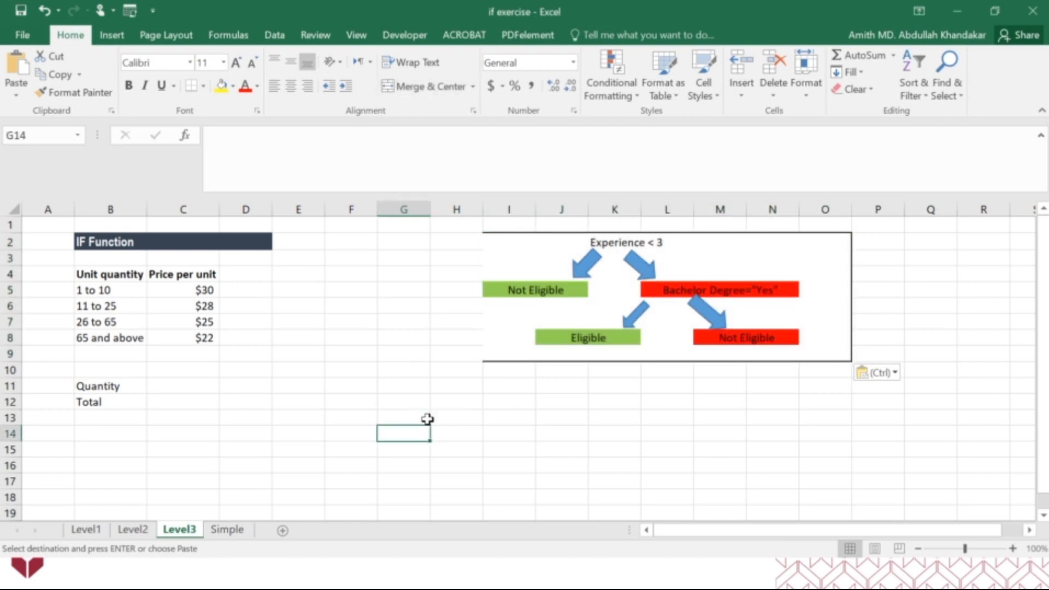
Hide the gridlines on the Level3 sheet
{"action": "left_click", "coordinate": [345, 36]}
{"action": "left_click", "coordinate": [166, 86]}
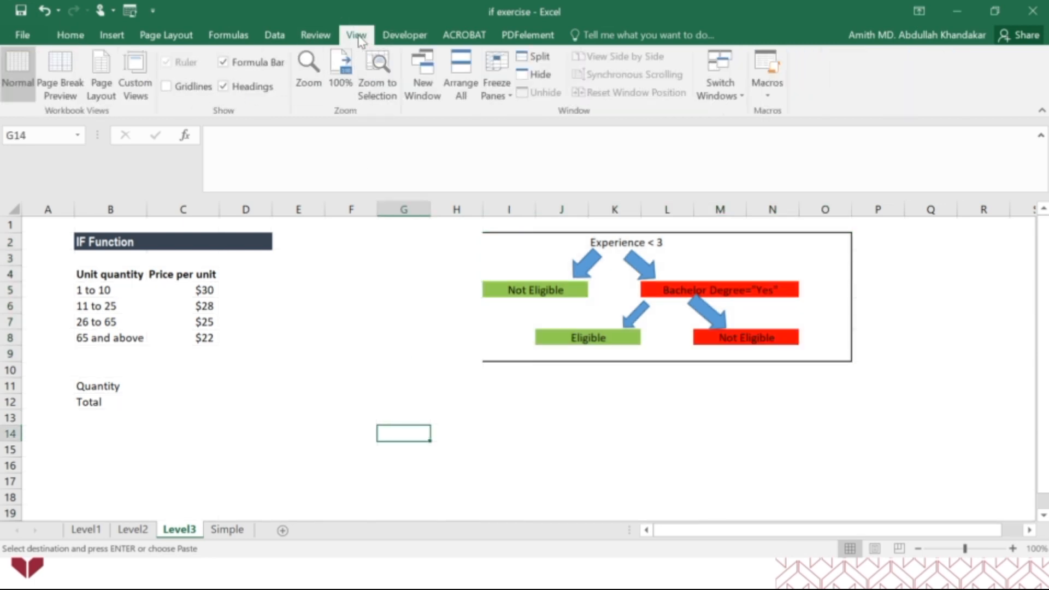
{"action": "left_click", "coordinate": [71, 35]}
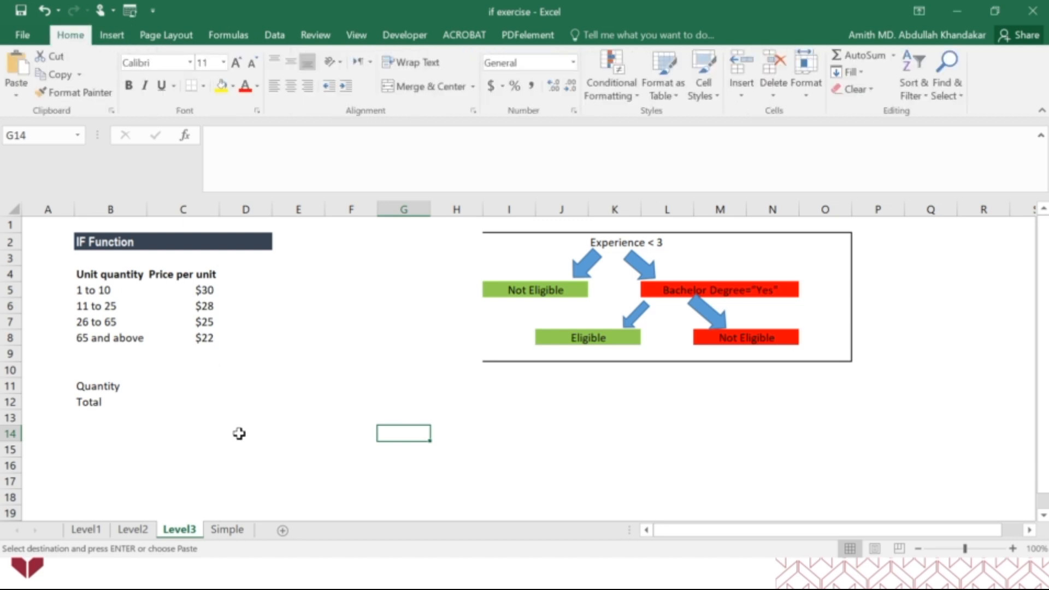
Enter a sample quantity of 27 in D11
{"action": "left_click", "coordinate": [261, 386]}
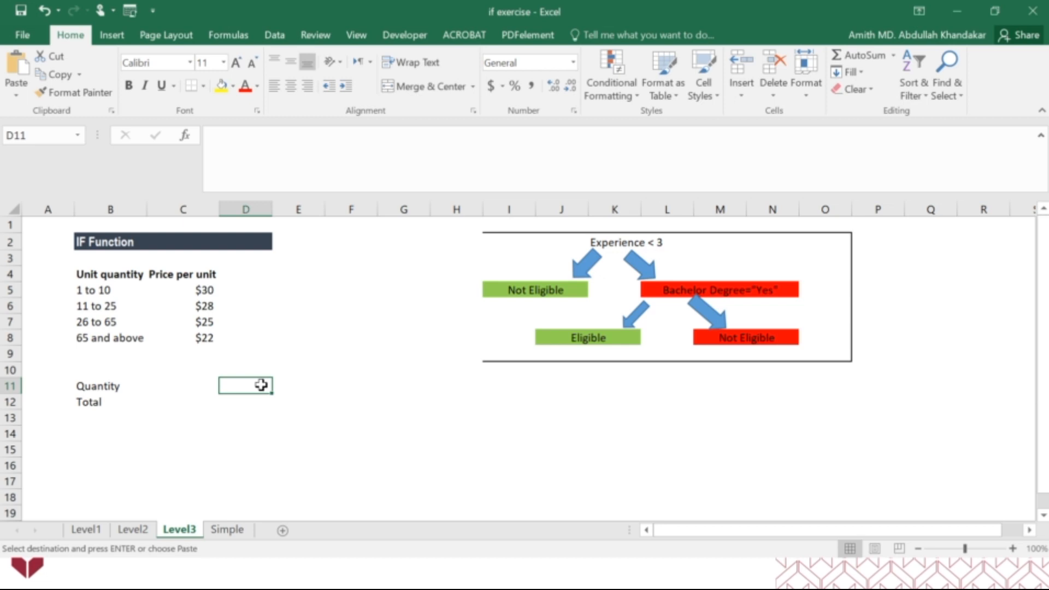
{"action": "key", "text": "Escape"}
{"action": "type", "text": "27"}
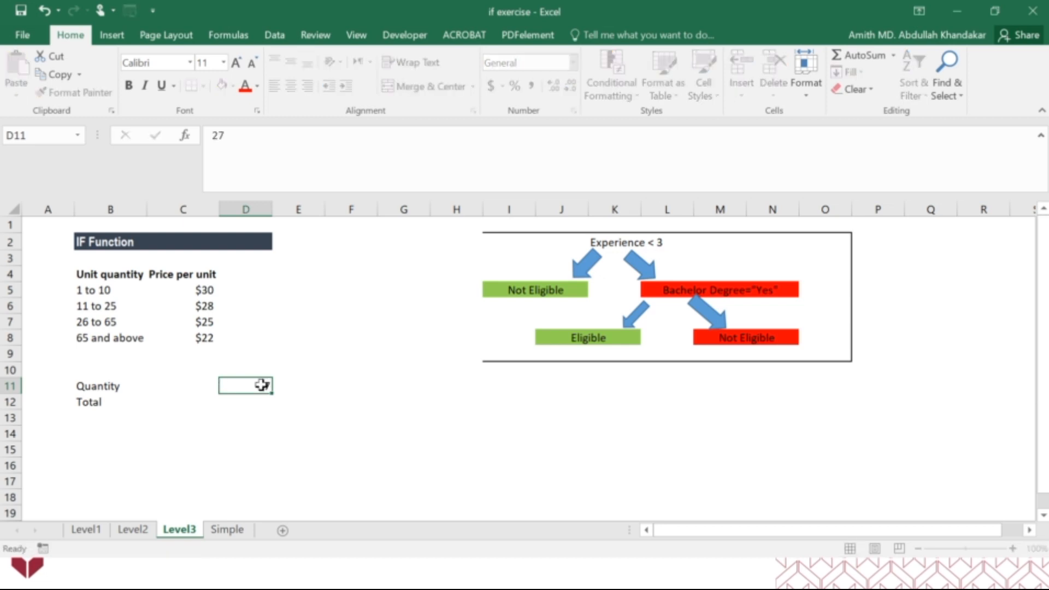
{"action": "key", "text": "Return"}
Calculate the sample total in D12 by multiplying the quantity in D11 by the 26 to 65 unit price in C7
{"action": "type", "text": "="}
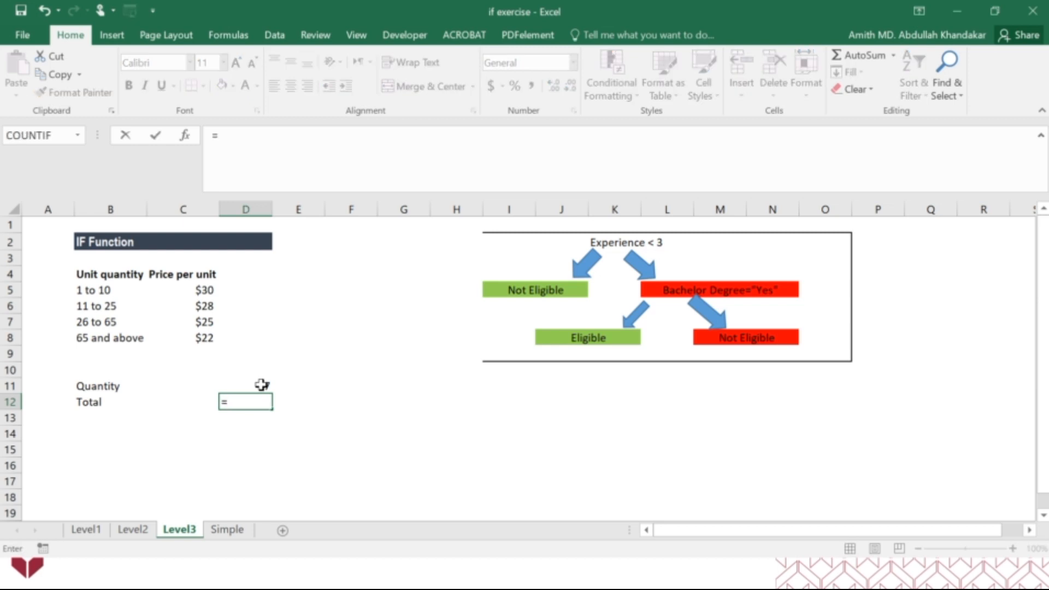
{"action": "left_click", "coordinate": [261, 386]}
{"action": "type", "text": "*"}
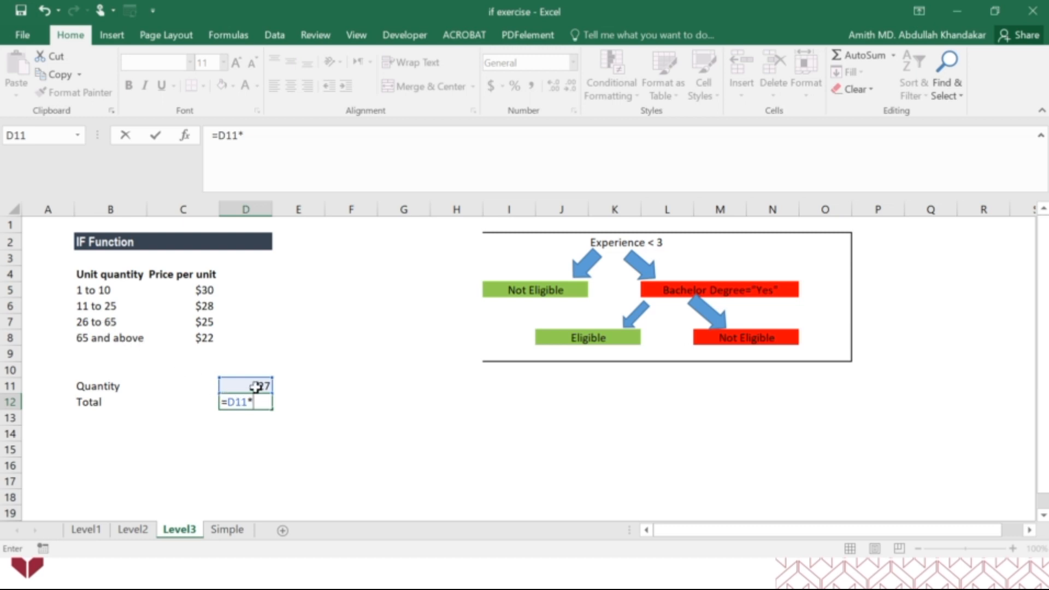
{"action": "left_click", "coordinate": [212, 323]}
{"action": "key", "text": "Return"}
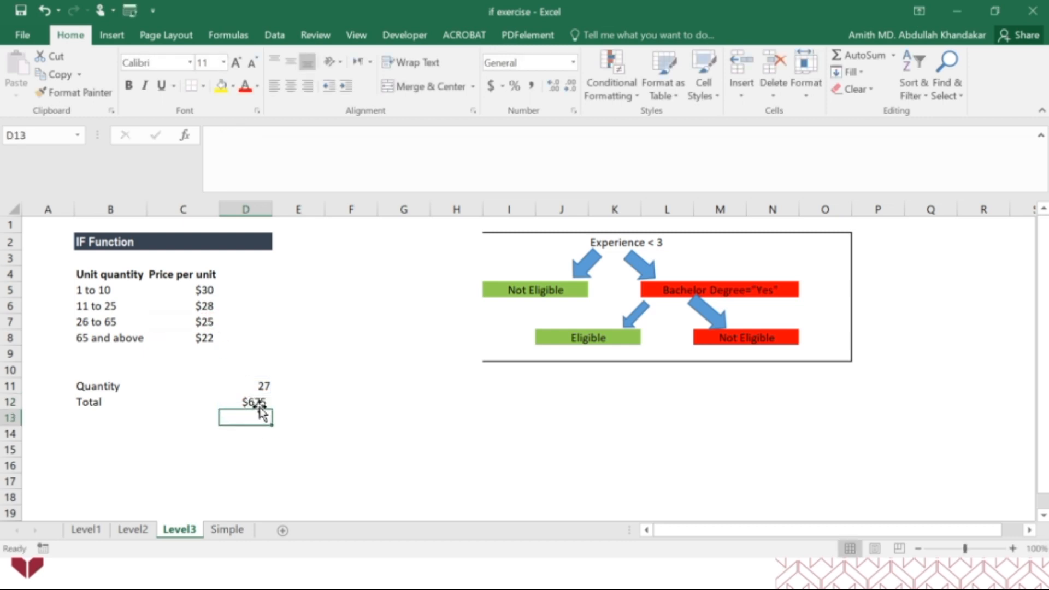
Shade the blank quantity and total cells C11:C12 yellow
{"action": "left_click", "coordinate": [163, 385]}
{"action": "left_click", "coordinate": [163, 402]}
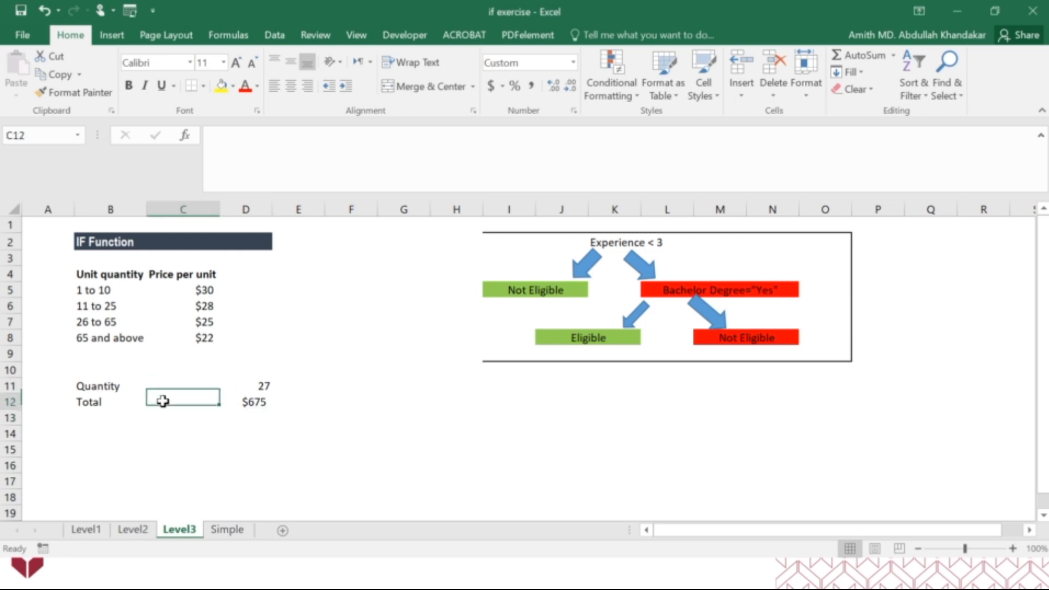
{"action": "left_click", "coordinate": [172, 388]}
{"action": "left_click_drag", "start_coordinate": [172, 393], "coordinate": [173, 403]}
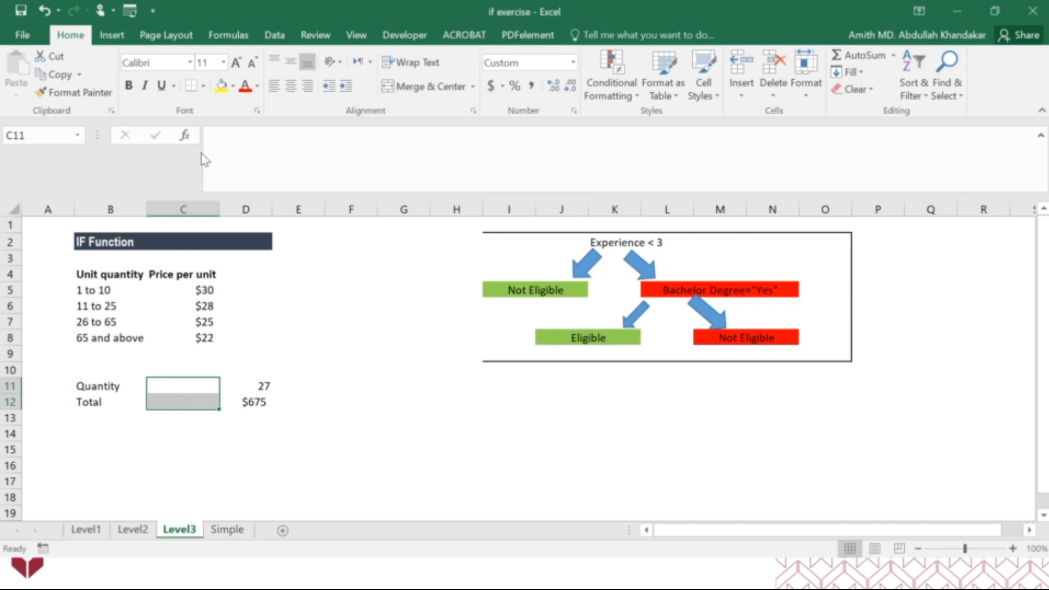
{"action": "left_click", "coordinate": [222, 86]}
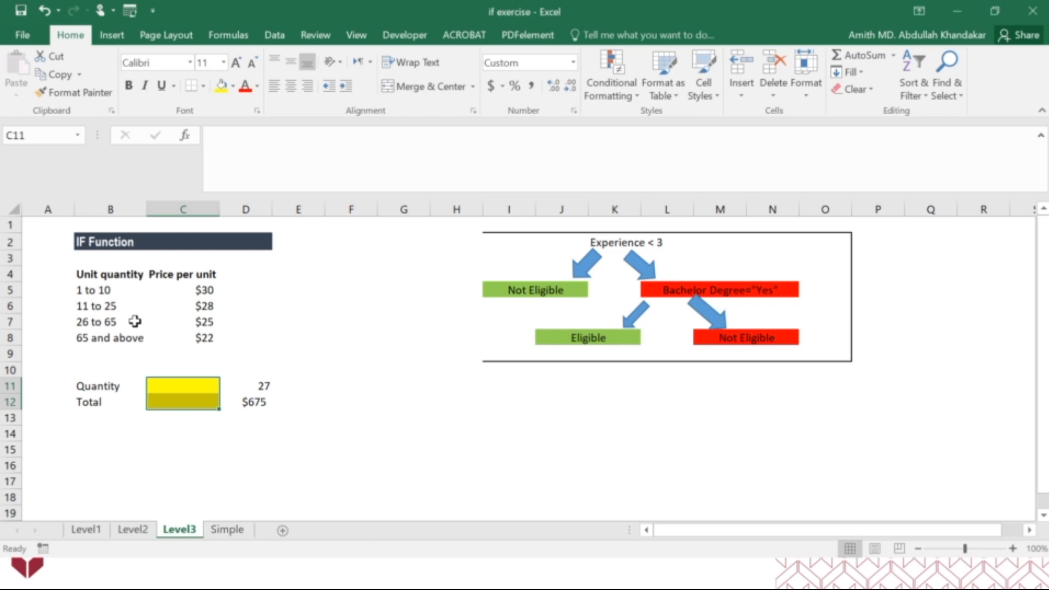
Clear the "Experience < 3" question in K2 from the pasted decision tree
{"action": "left_click", "coordinate": [634, 243]}
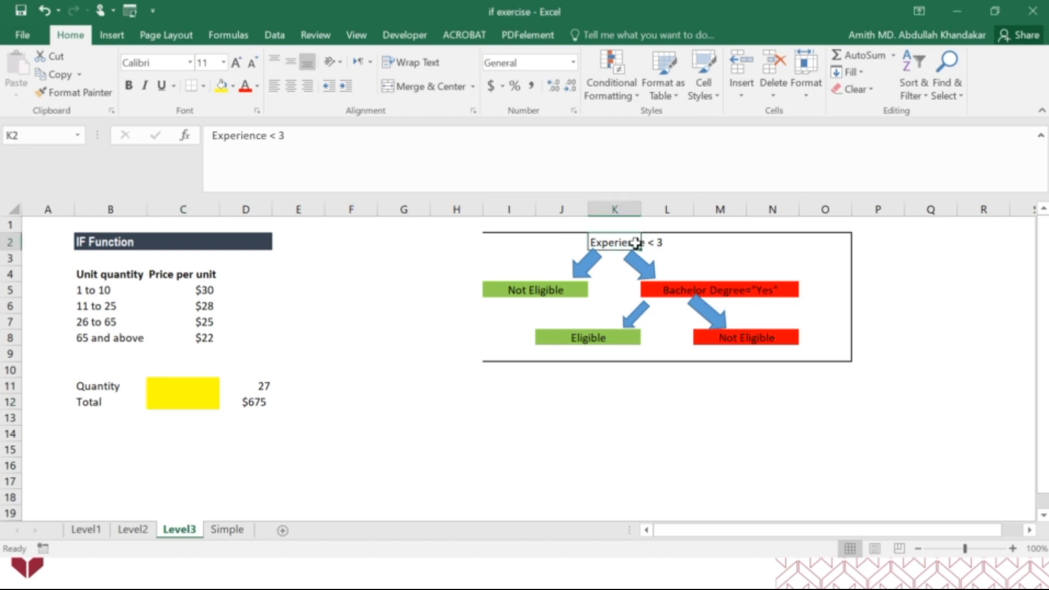
{"action": "key", "text": "Delete"}
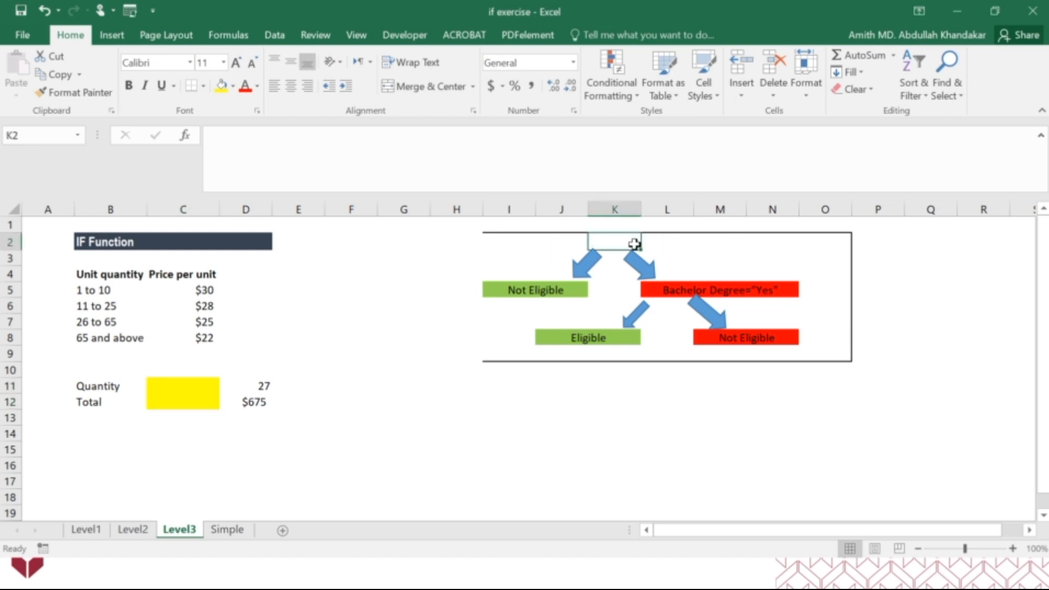
{"action": "type", "text": "Quan"}
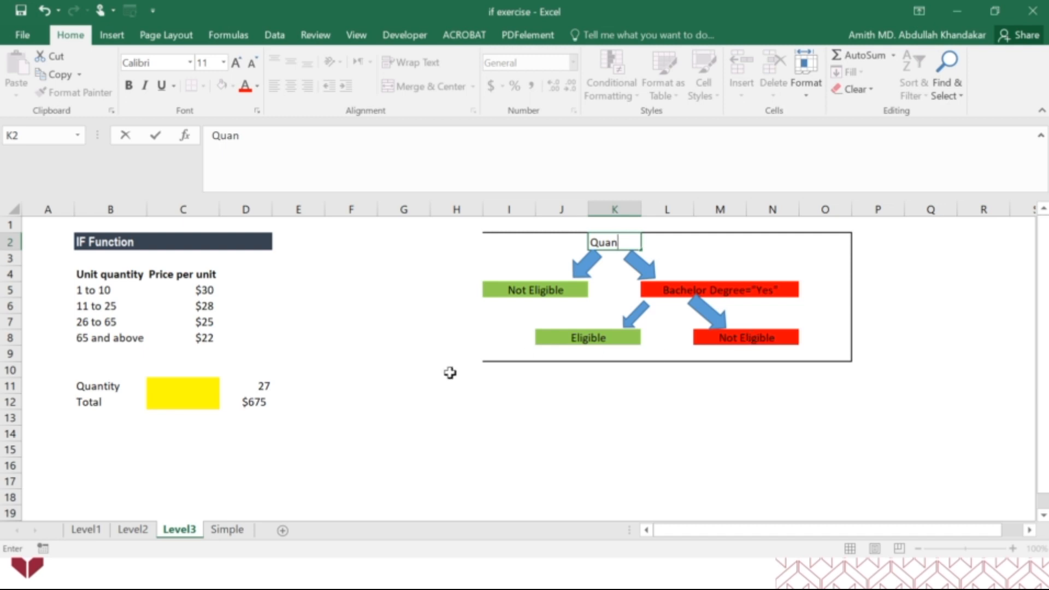
{"action": "key", "text": "Escape"}
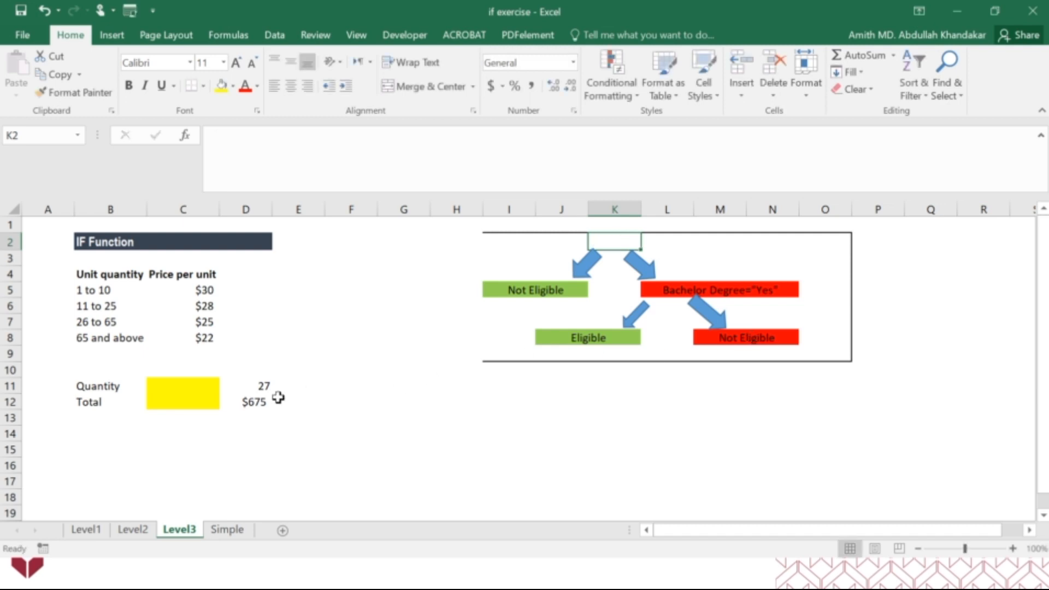
{"action": "left_click", "coordinate": [179, 399]}
{"action": "type", "text": "=if"}
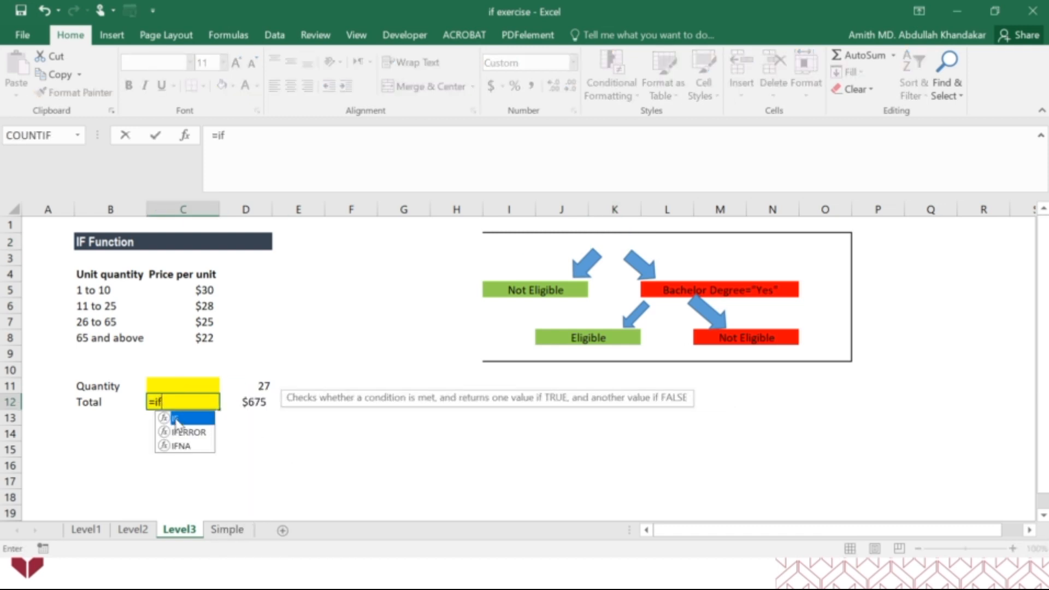
{"action": "key", "text": "Tab"}
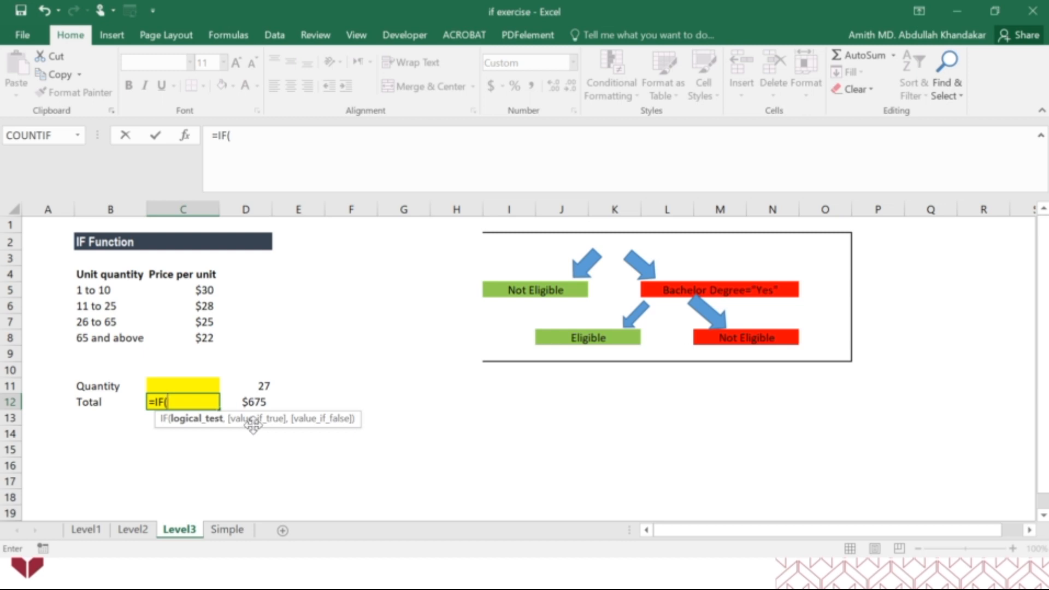
{"action": "key", "text": "BackSpace"}
{"action": "key", "text": "BackSpace"}
{"action": "key", "text": "BackSpace"}
{"action": "key", "text": "BackSpace"}
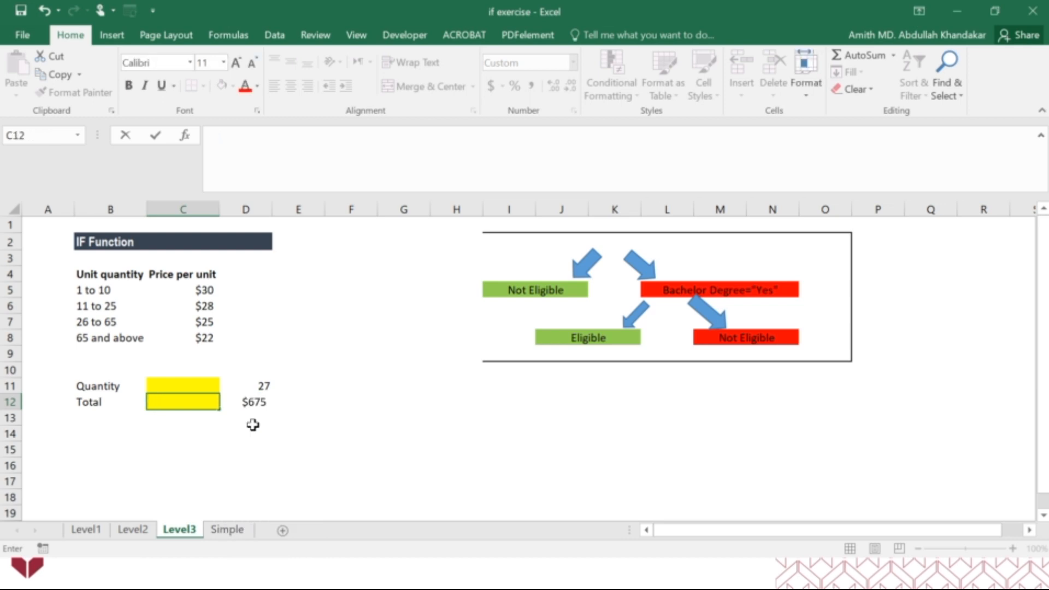
{"action": "left_click", "coordinate": [248, 430]}
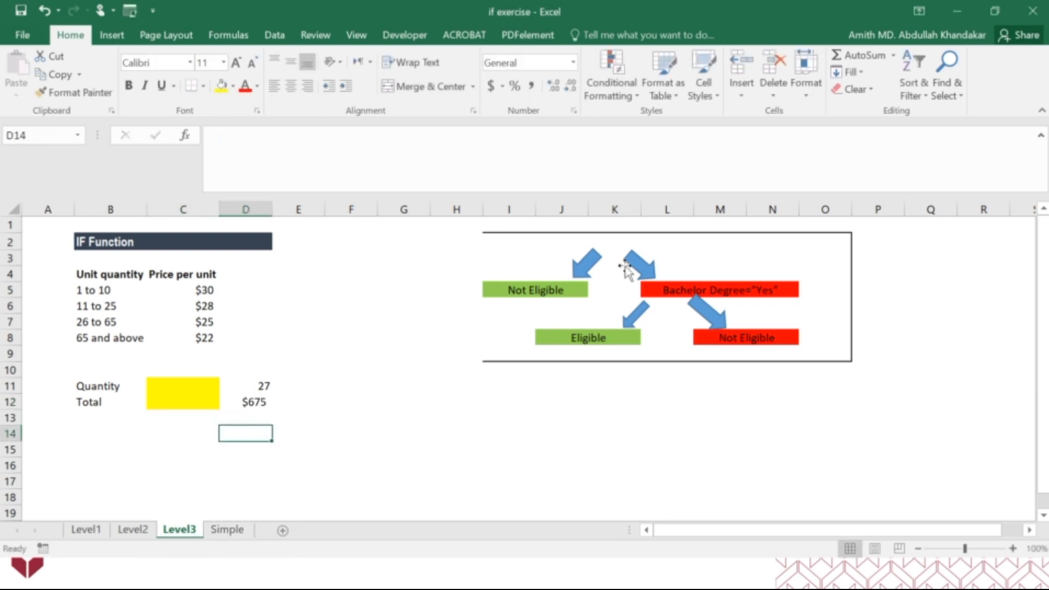
Set the decision tree's first question in K2 to "Quantity>65" and its true result in I5 to 22
{"action": "left_click", "coordinate": [618, 243]}
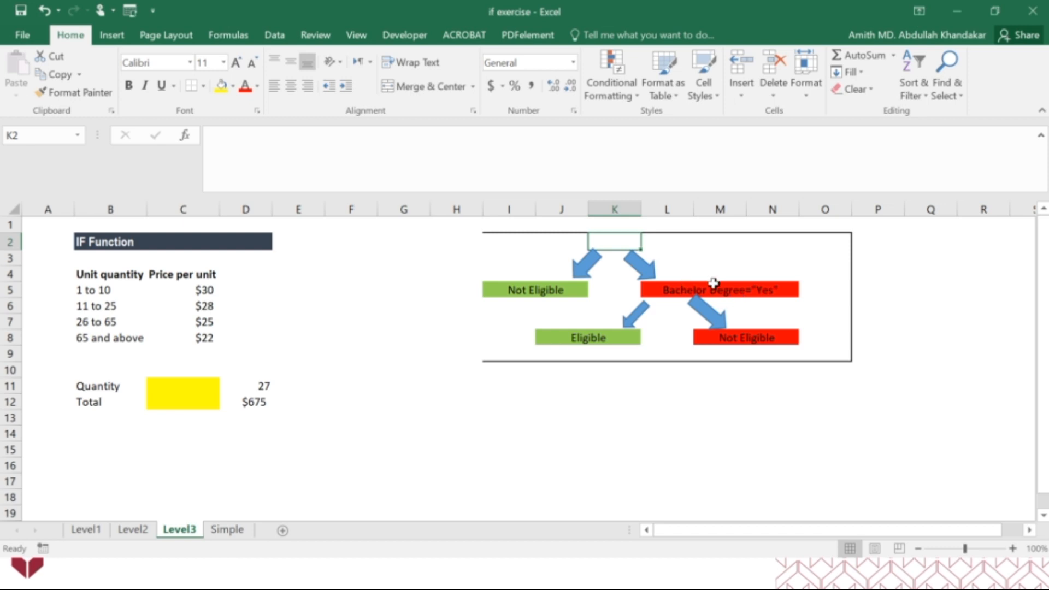
{"action": "type", "text": "Quantity"}
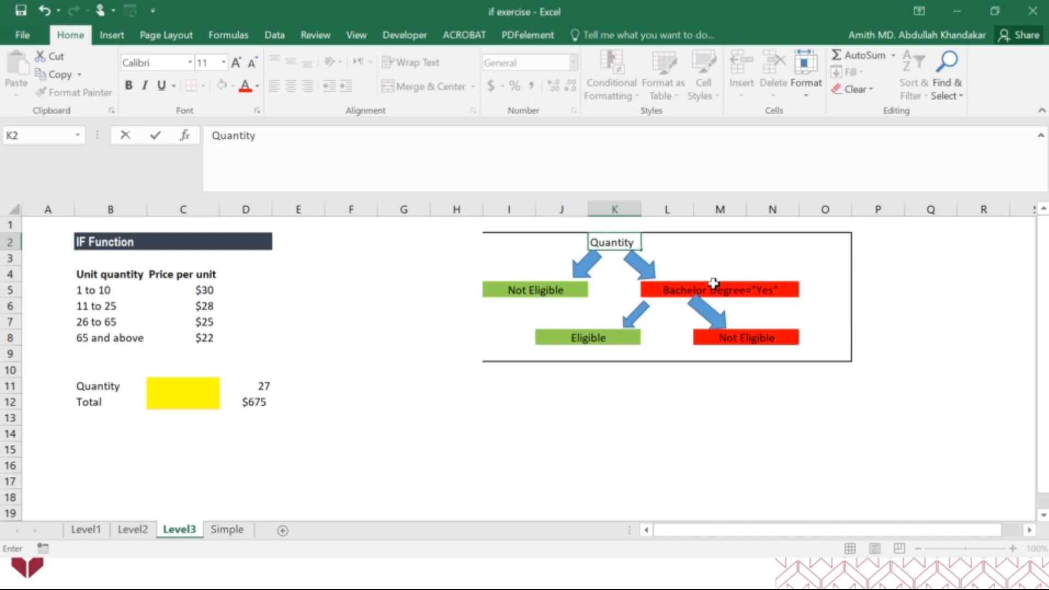
{"action": "type", "text": ">65"}
{"action": "key", "text": "Return"}
{"action": "key", "text": "Down"}
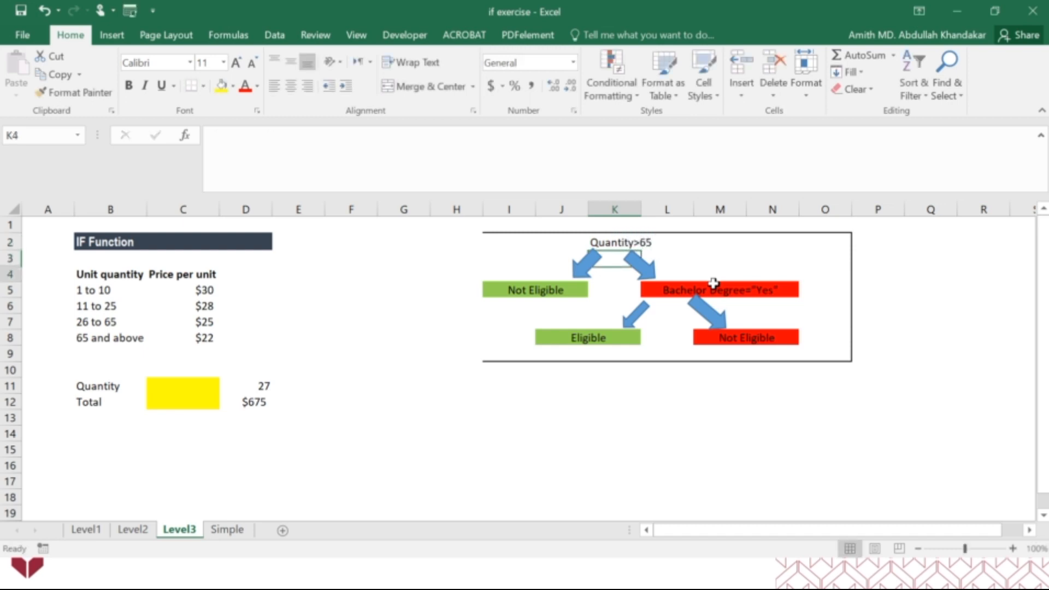
{"action": "key", "text": "Down"}
{"action": "key", "text": "Left"}
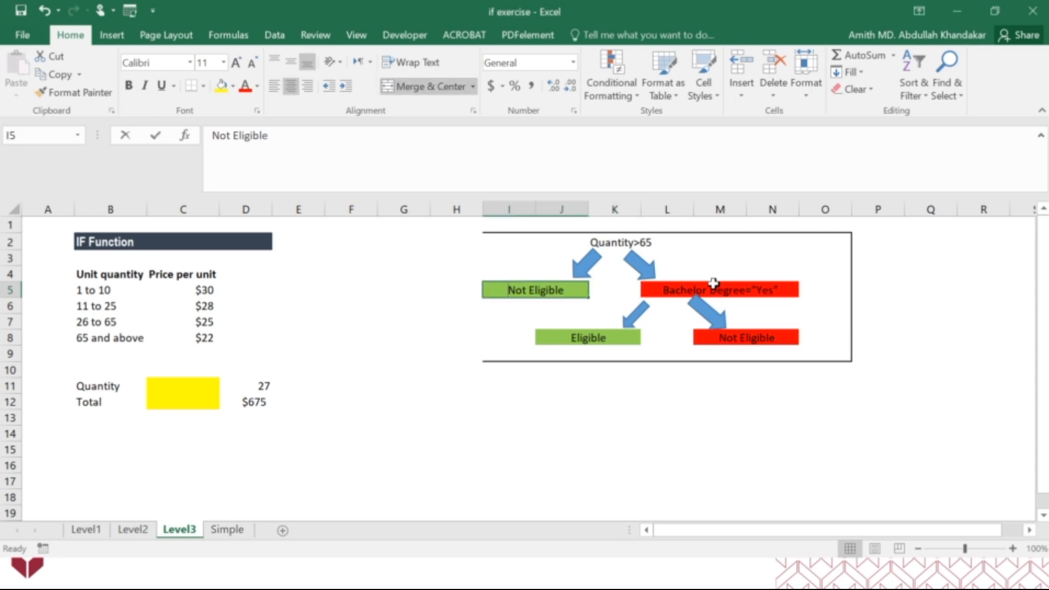
{"action": "type", "text": "22"}
Replace the second question in L5 with "Quantity>=26" and set its true result in J8 to 25
{"action": "left_click", "coordinate": [713, 284]}
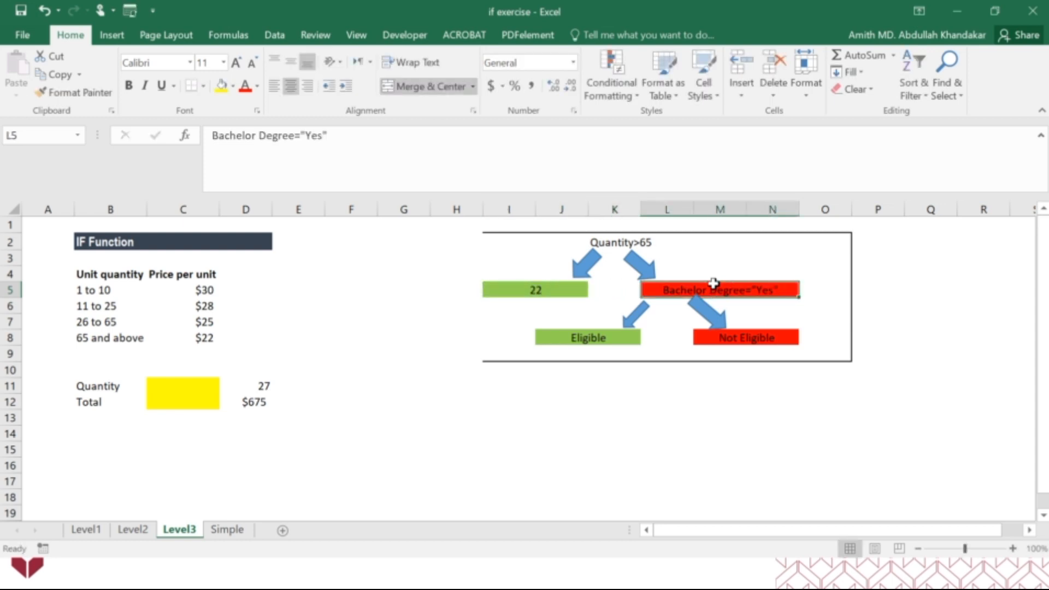
{"action": "type", "text": "Quantity"}
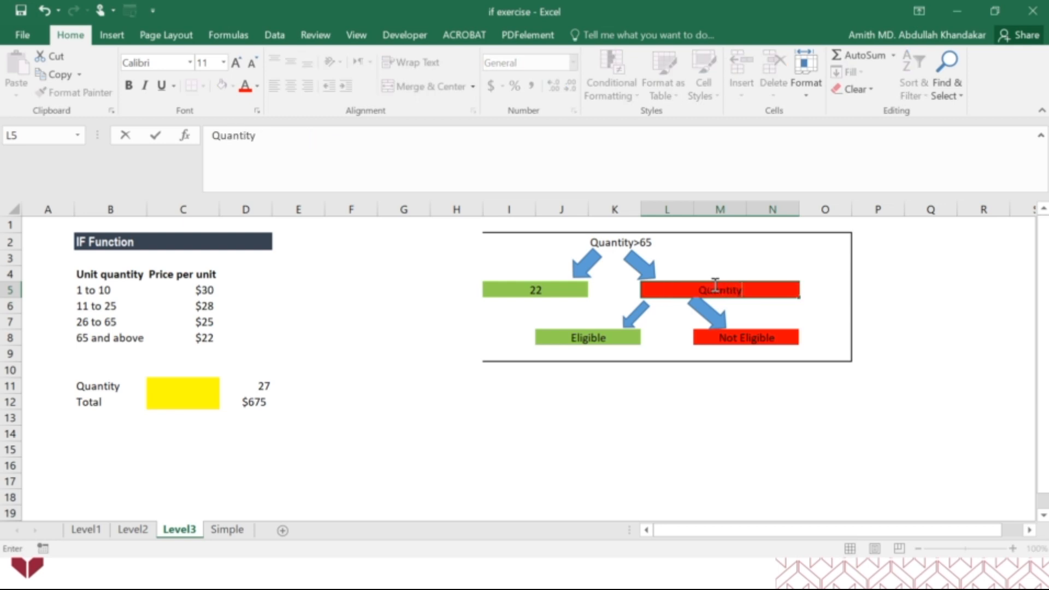
{"action": "type", "text": ">=26"}
{"action": "key", "text": "Return"}
{"action": "key", "text": "Down"}
{"action": "key", "text": "Left"}
{"action": "key", "text": "Down"}
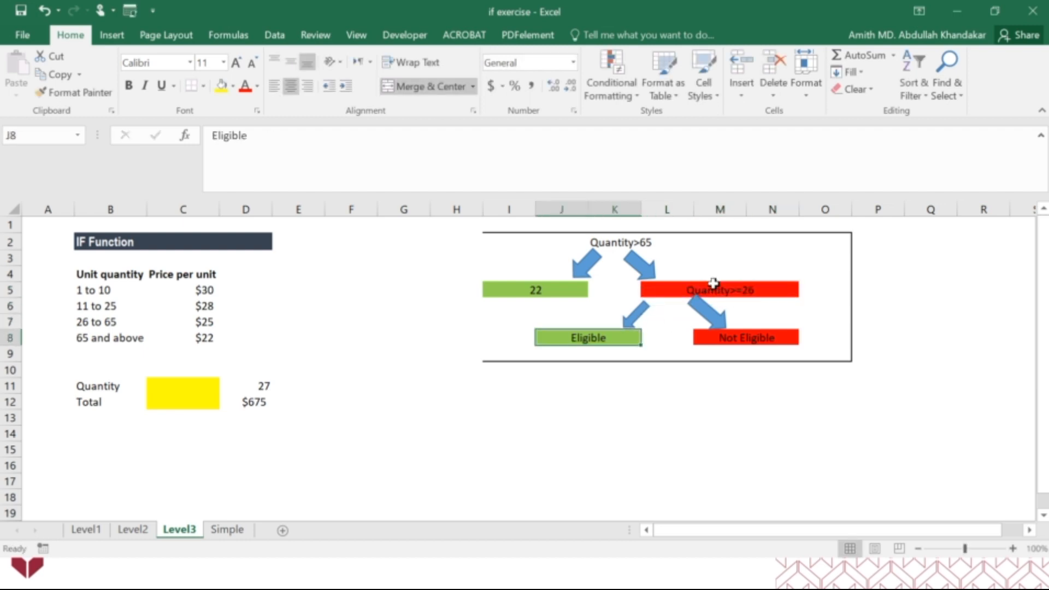
{"action": "type", "text": "25"}
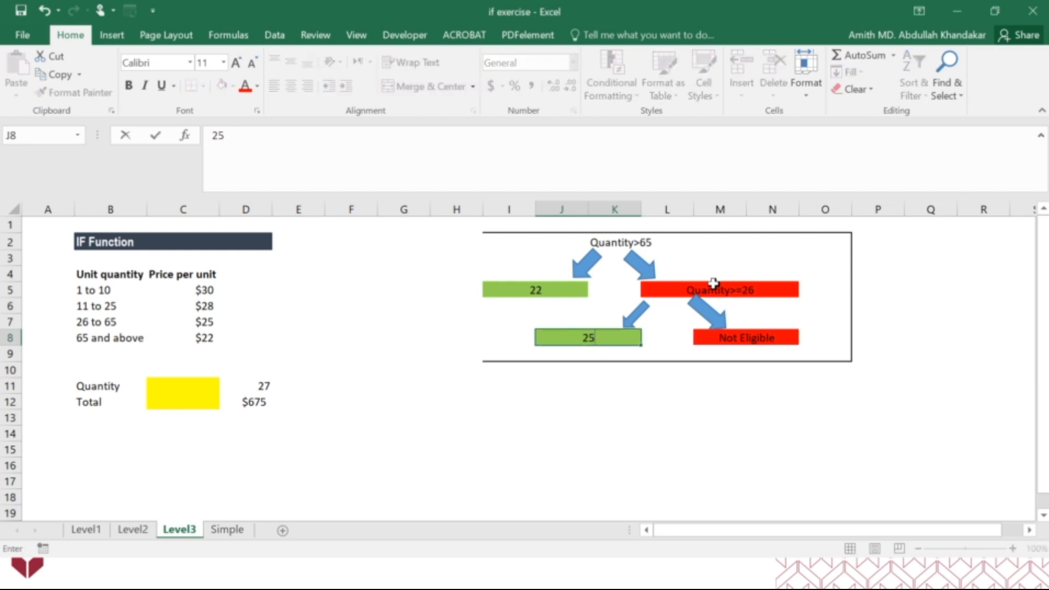
{"action": "key", "text": "Right"}
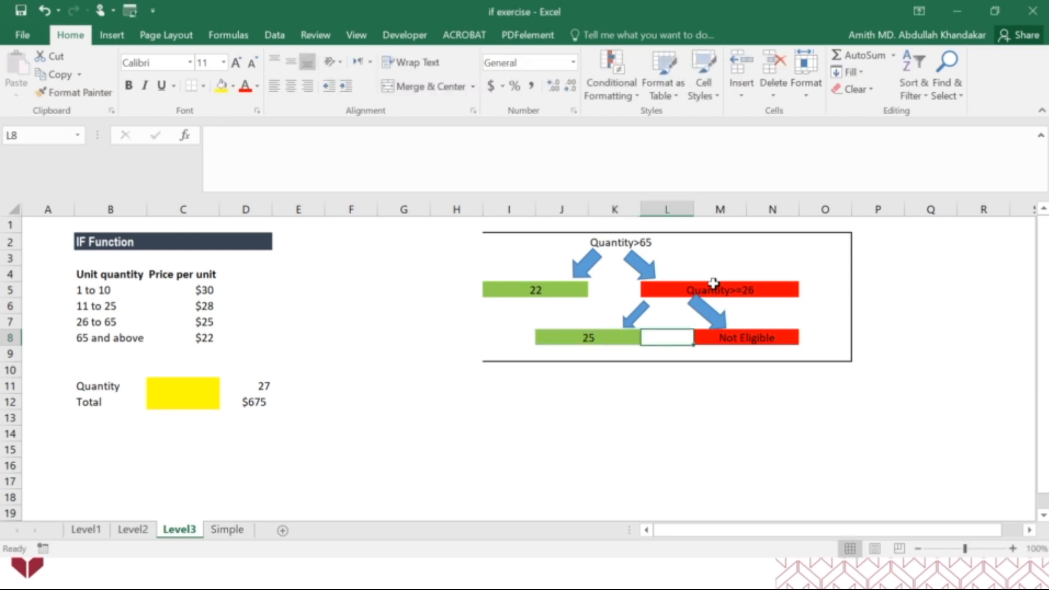
Change the decision tree's first question in K2 to "Quantity>=65"
{"action": "key", "text": "Right"}
{"action": "left_click", "coordinate": [636, 243]}
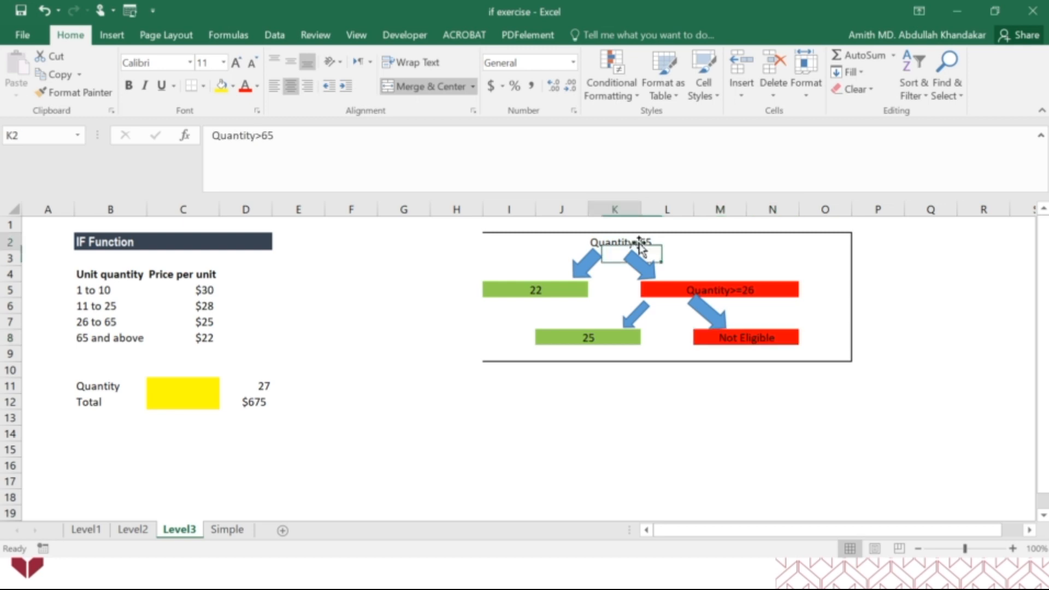
{"action": "left_click", "coordinate": [262, 136]}
{"action": "type", "text": "="}
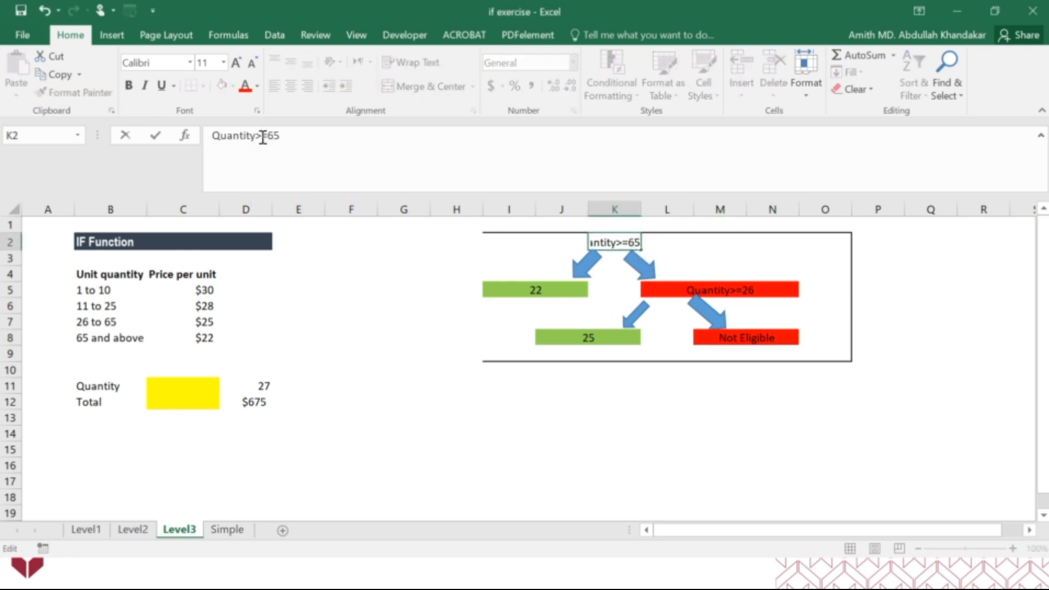
{"action": "left_click", "coordinate": [604, 367]}
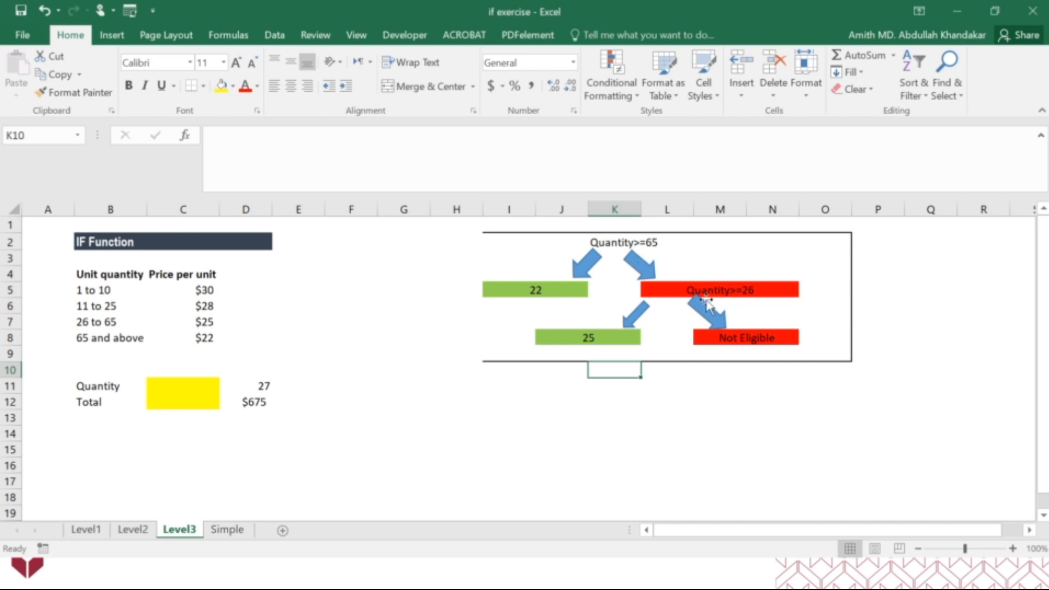
Replace "Not Eligible" in M8 with the third question "Quantity>=11"
{"action": "left_click", "coordinate": [737, 340]}
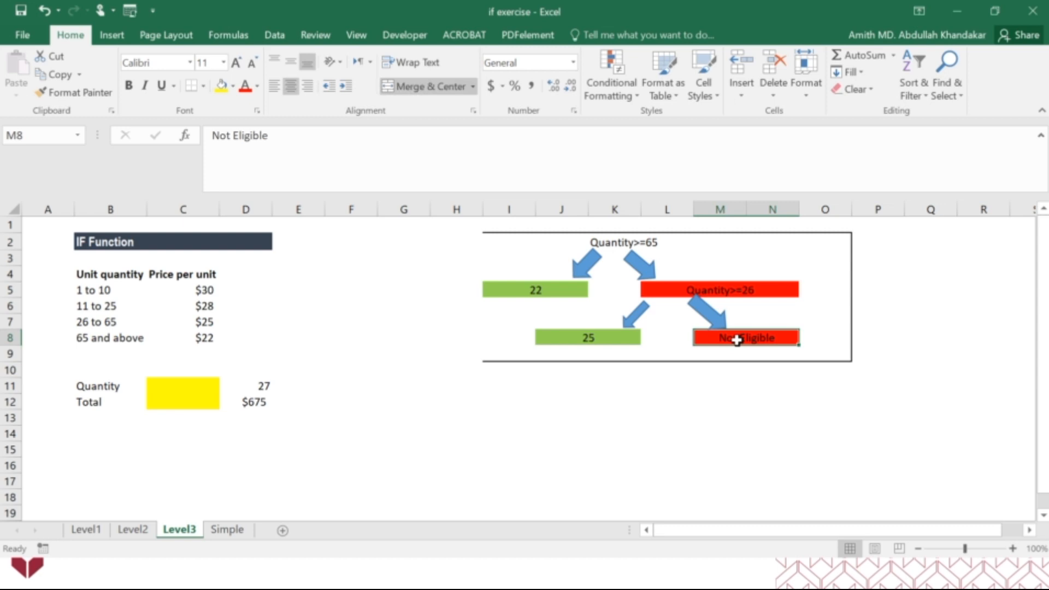
{"action": "type", "text": "Quantity"}
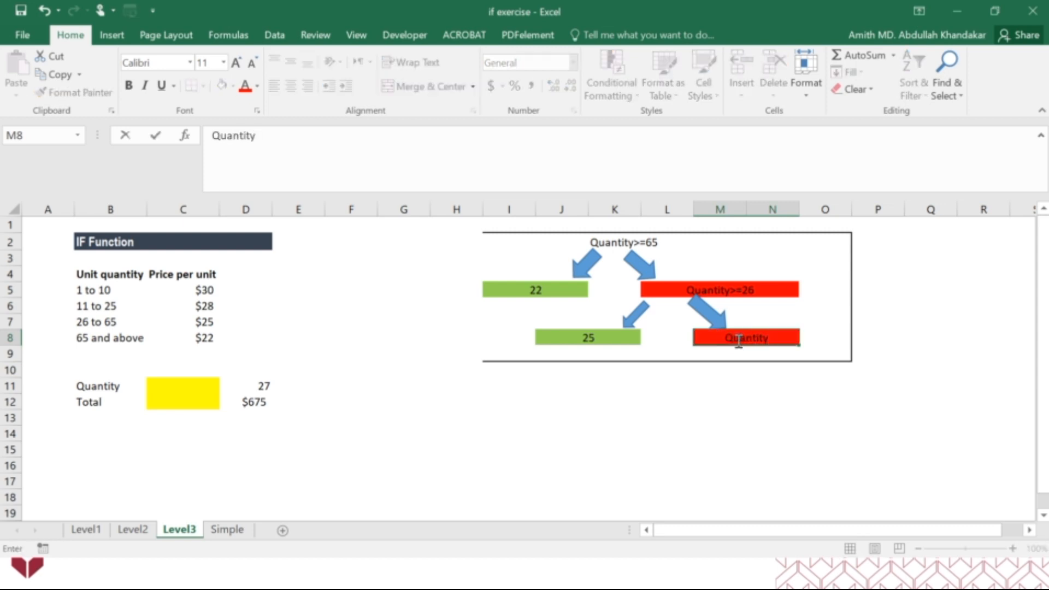
{"action": "type", "text": ">=11"}
{"action": "key", "text": "Return"}
Add a question mark to the end of the first two questions in K2 and L5
{"action": "left_click", "coordinate": [651, 247]}
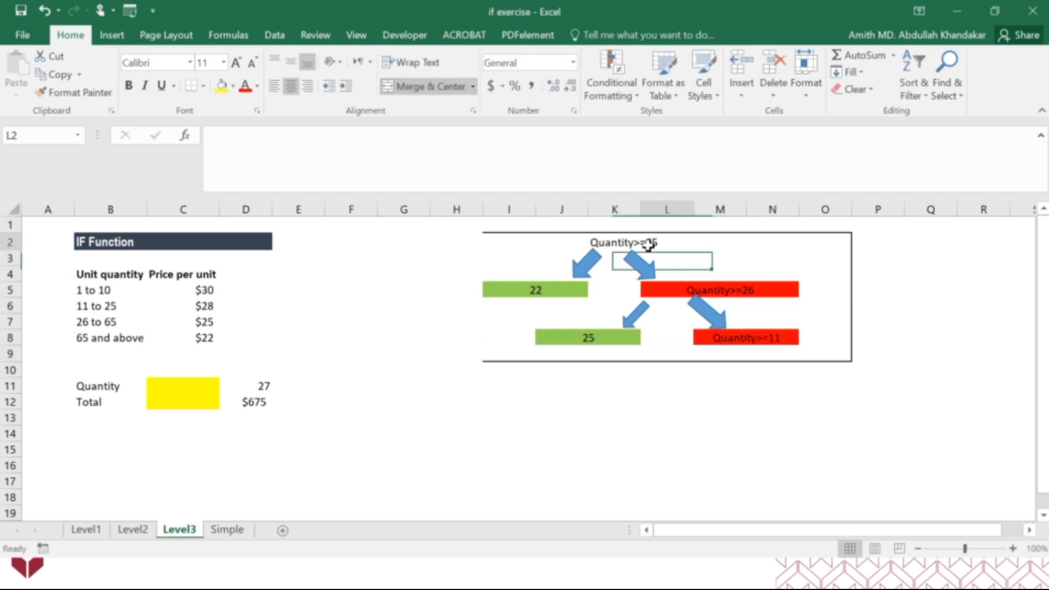
{"action": "left_click", "coordinate": [612, 240]}
{"action": "left_click", "coordinate": [335, 133]}
{"action": "type", "text": "?"}
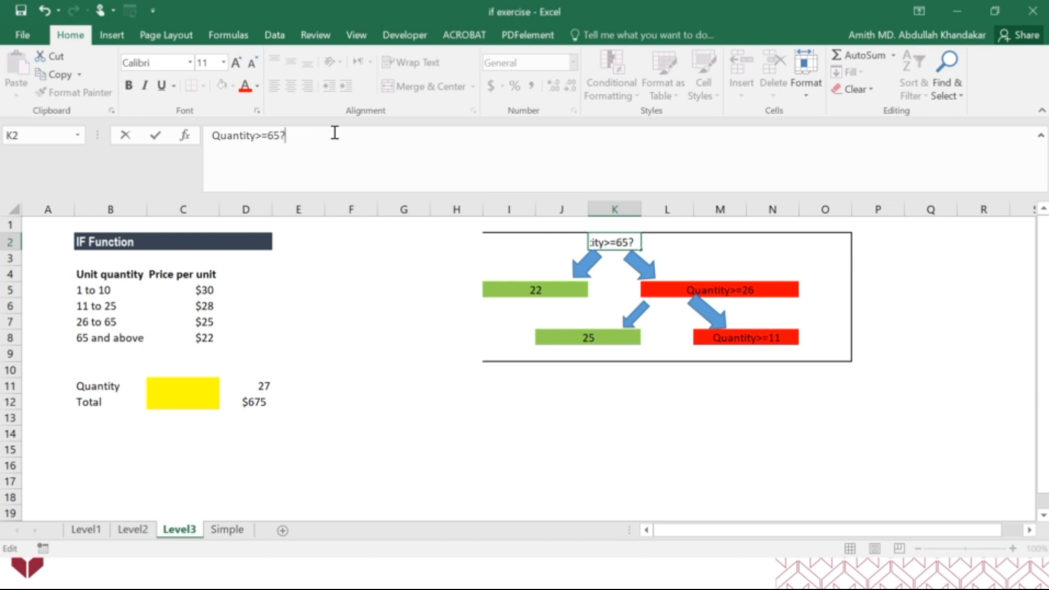
{"action": "left_click", "coordinate": [710, 291]}
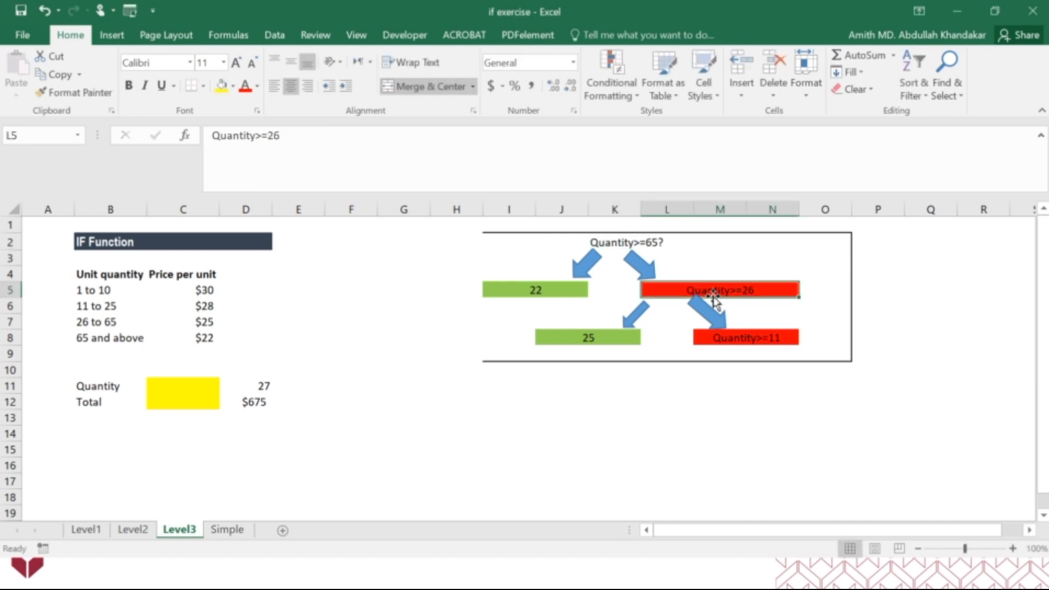
{"action": "left_click", "coordinate": [344, 136]}
{"action": "type", "text": "?"}
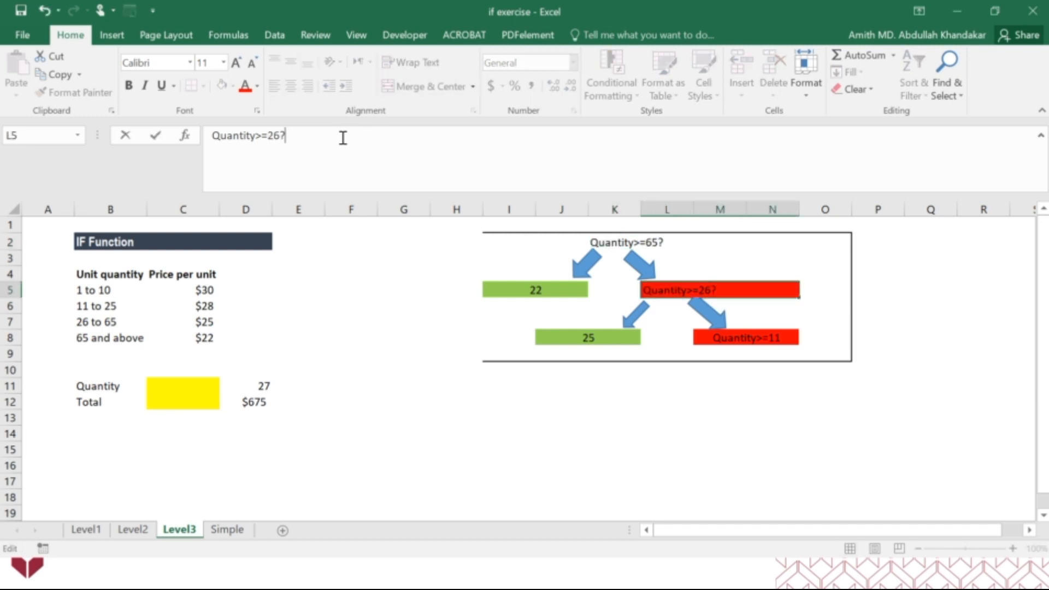
{"action": "left_click", "coordinate": [568, 372]}
Try to paste a copy of the J6:O8 branch into row 9, starting at I9, P9 and O9, undoing each paste
{"action": "left_click_drag", "start_coordinate": [557, 306], "coordinate": [809, 343]}
{"action": "key", "text": "ctrl+c"}
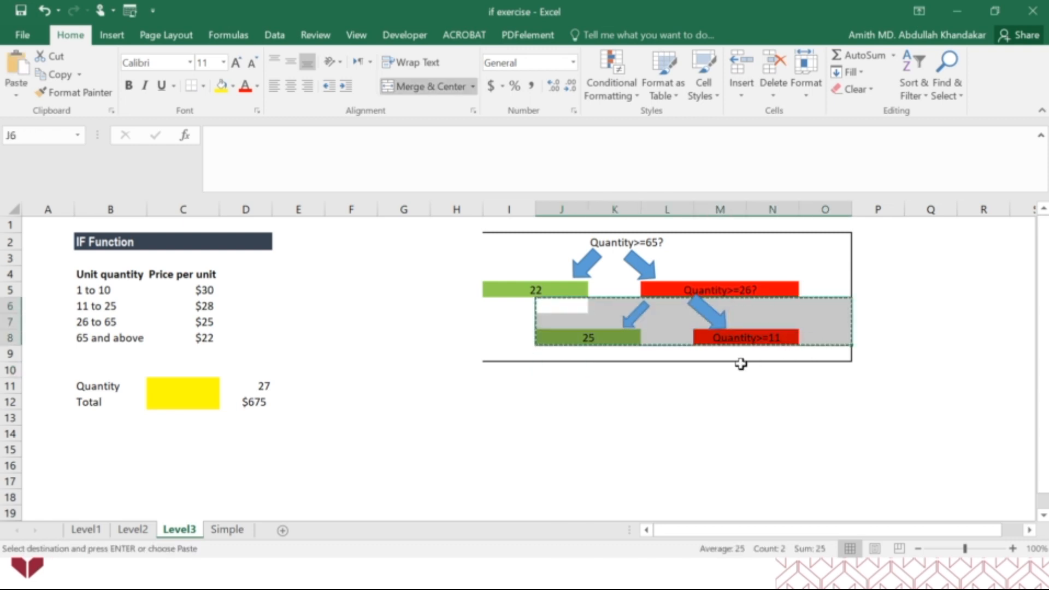
{"action": "left_click", "coordinate": [766, 355]}
{"action": "key", "text": "ctrl+v"}
{"action": "key", "text": "ctrl+z"}
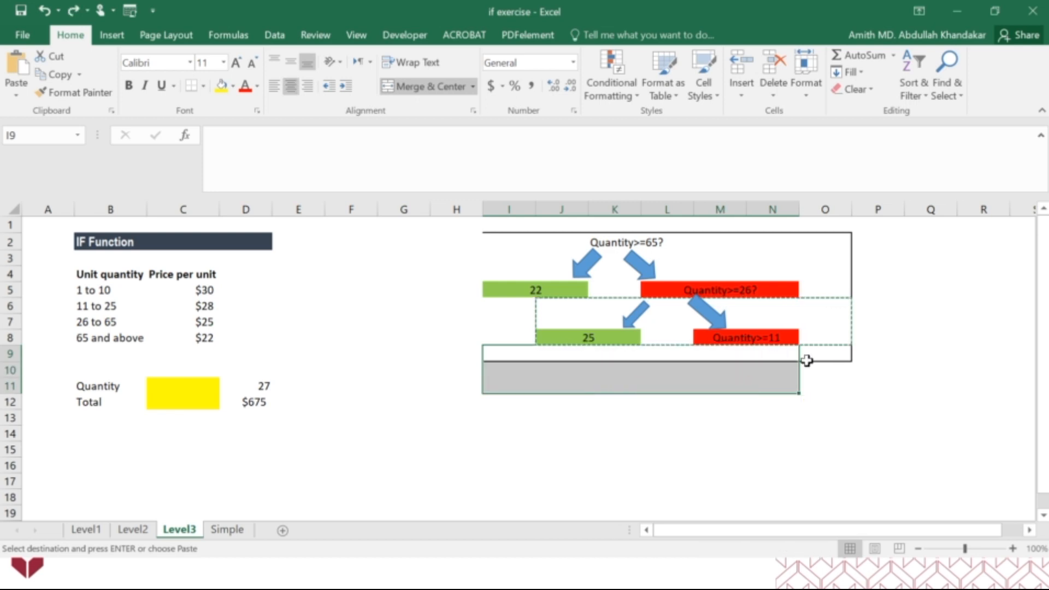
{"action": "left_click", "coordinate": [878, 355]}
{"action": "key", "text": "ctrl+v"}
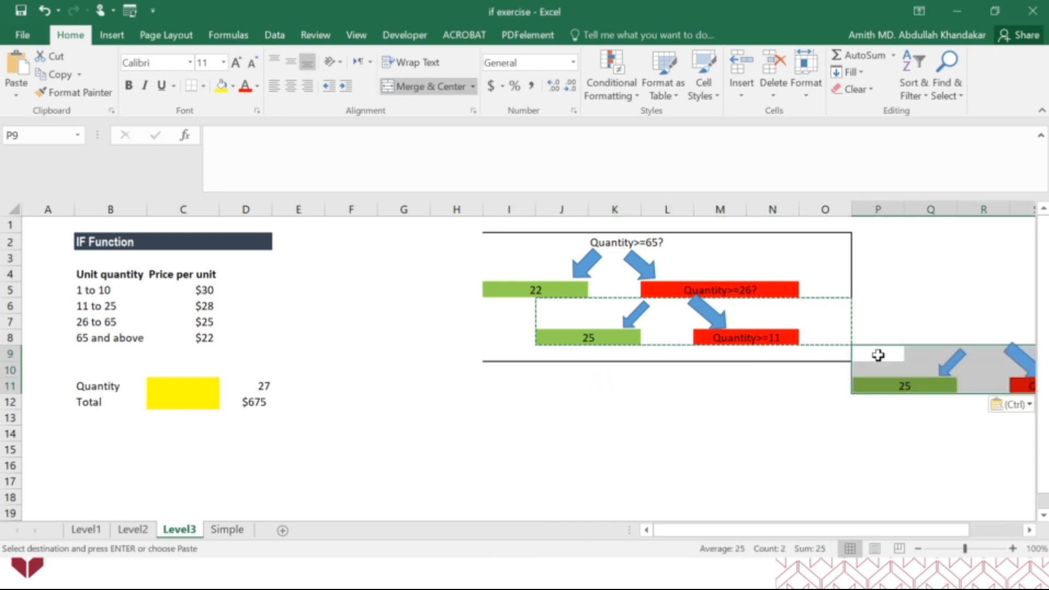
{"action": "key", "text": "ctrl+z"}
{"action": "left_click", "coordinate": [814, 356]}
{"action": "key", "text": "ctrl+v"}
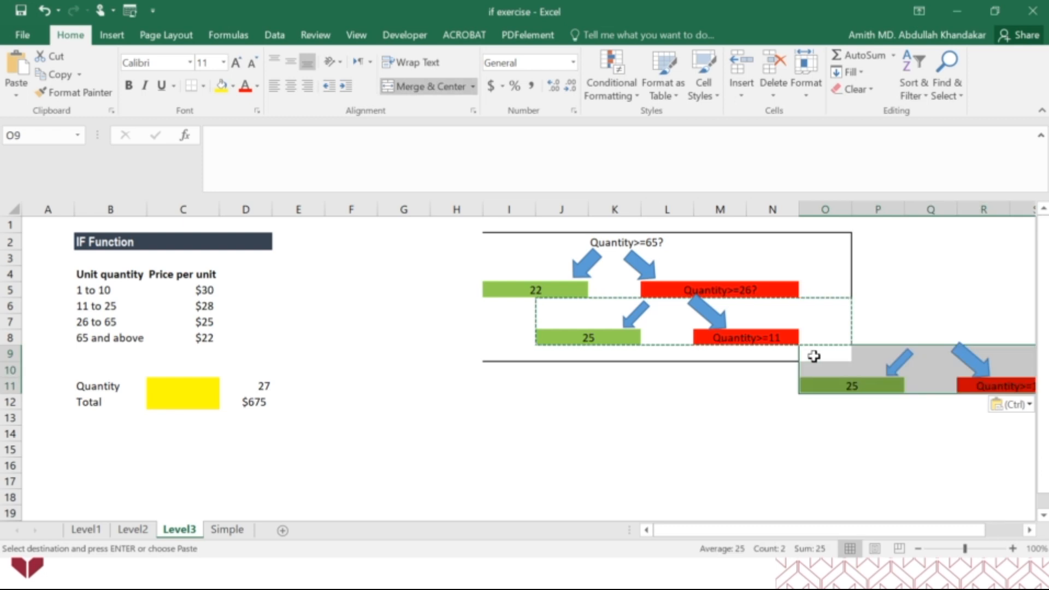
{"action": "key", "text": "ctrl+z"}
{"action": "left_click", "coordinate": [758, 356]}
{"action": "key", "text": "ctrl+v"}
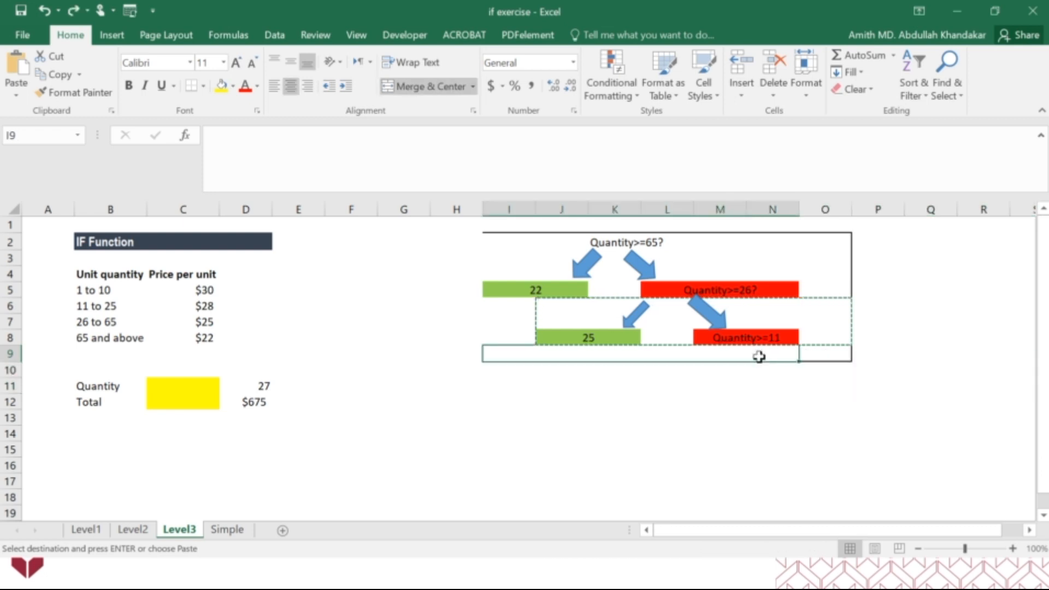
{"action": "key", "text": "ctrl+z"}
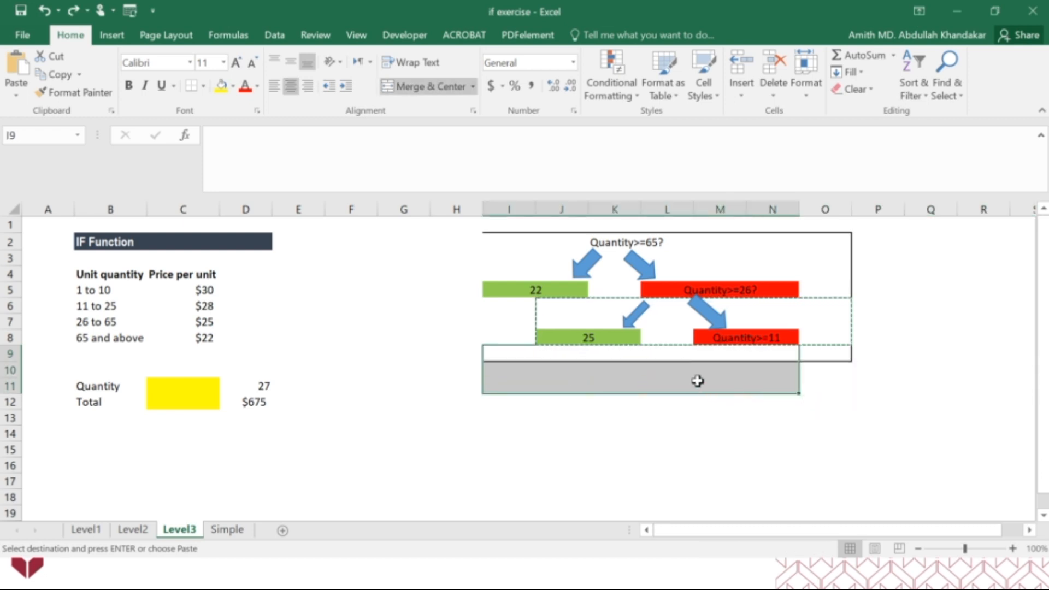
Unmerge the blank merged cell I9:N9 below the decision tree
{"action": "left_click", "coordinate": [677, 417]}
{"action": "left_click", "coordinate": [684, 353]}
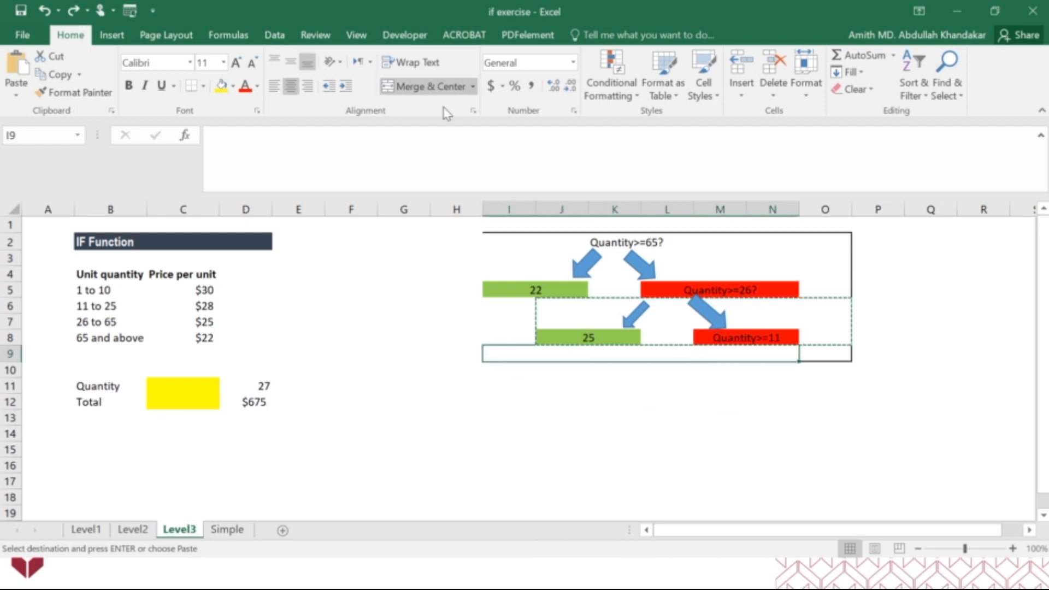
{"action": "left_click", "coordinate": [433, 86]}
{"action": "left_click", "coordinate": [626, 424]}
{"action": "left_click", "coordinate": [729, 353]}
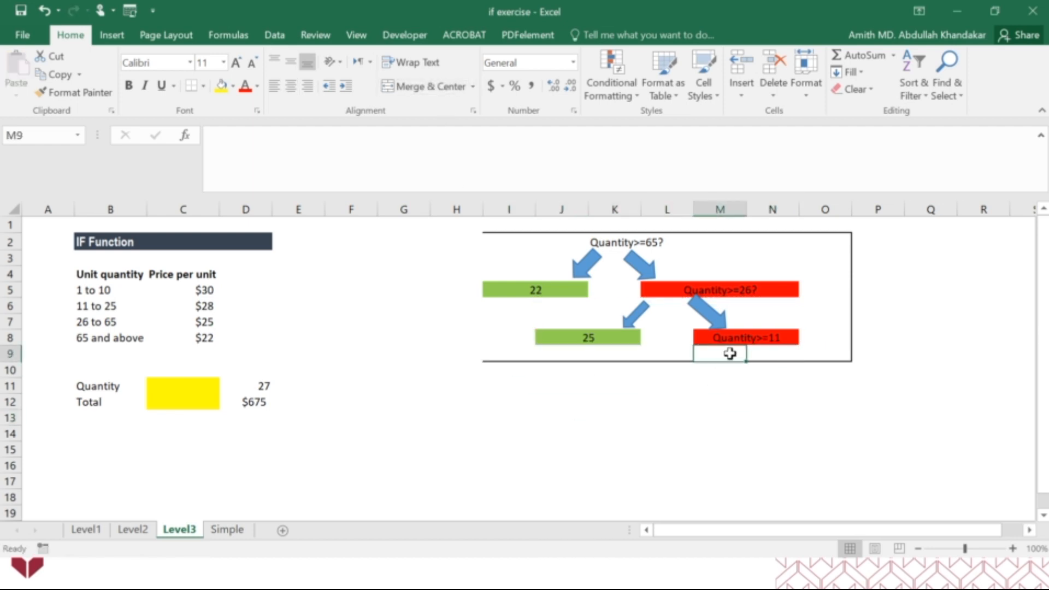
{"action": "left_click", "coordinate": [729, 383]}
Copy the J6:N8 branch and try pasting it at N9, M9 and L9, undoing each paste
{"action": "left_click_drag", "start_coordinate": [563, 307], "coordinate": [784, 344]}
{"action": "key", "text": "ctrl+c"}
{"action": "left_click", "coordinate": [767, 354]}
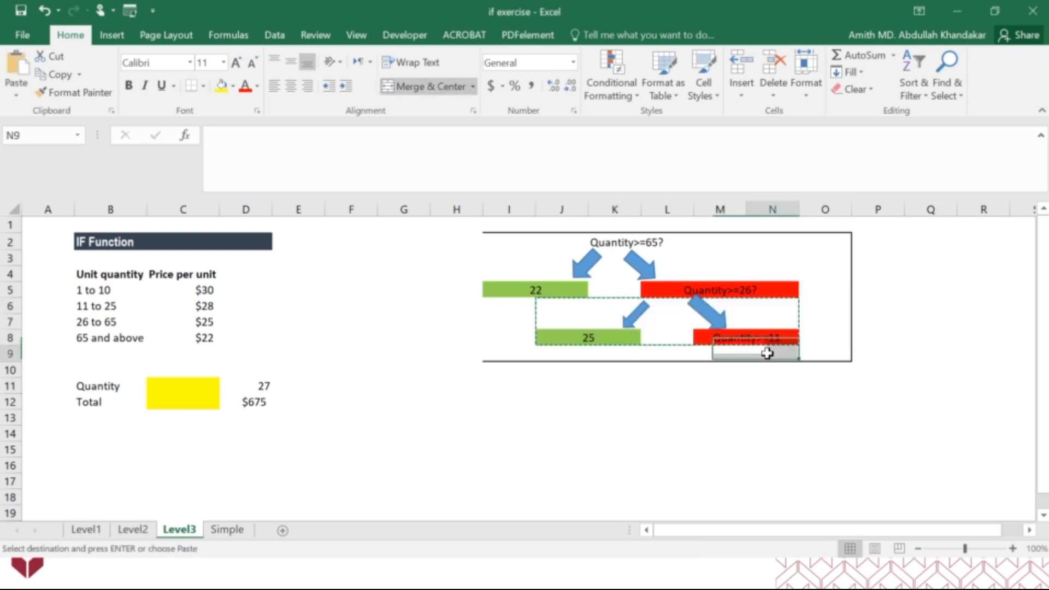
{"action": "key", "text": "ctrl+v"}
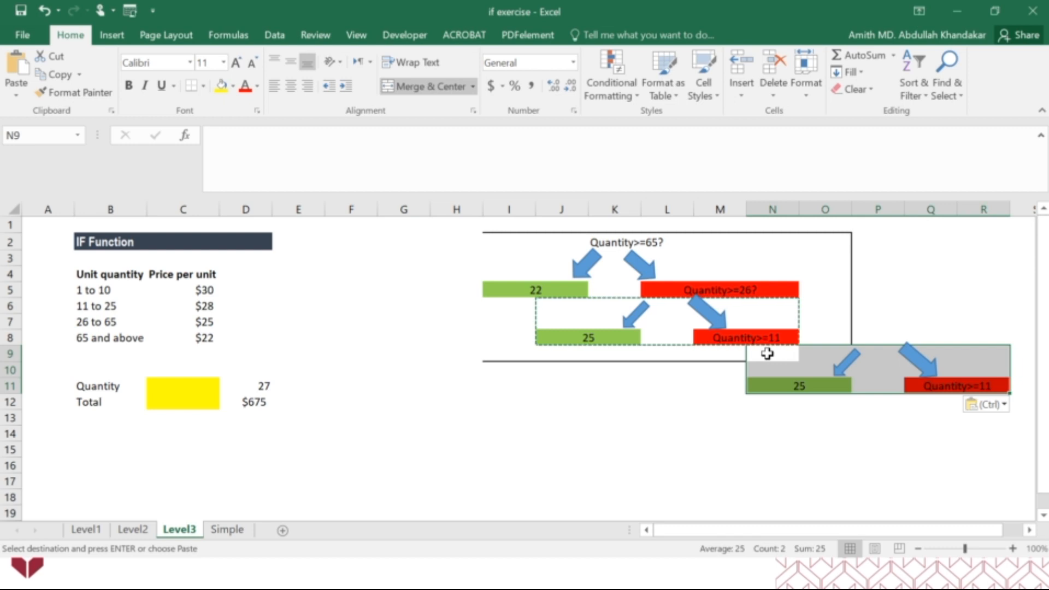
{"action": "key", "text": "ctrl+z"}
{"action": "left_click", "coordinate": [823, 358]}
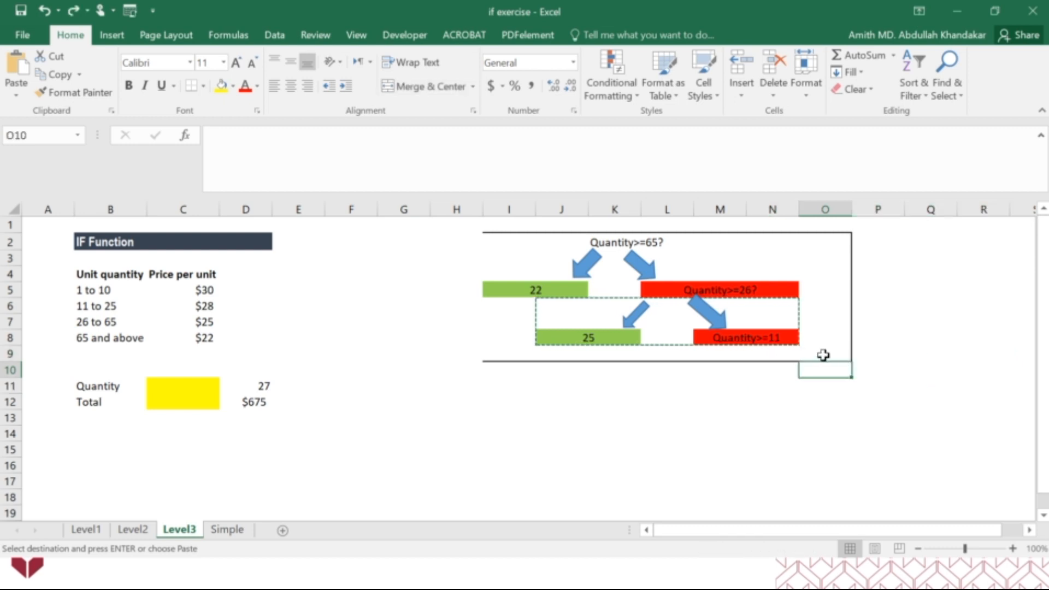
{"action": "left_click", "coordinate": [770, 356]}
{"action": "left_click", "coordinate": [724, 355]}
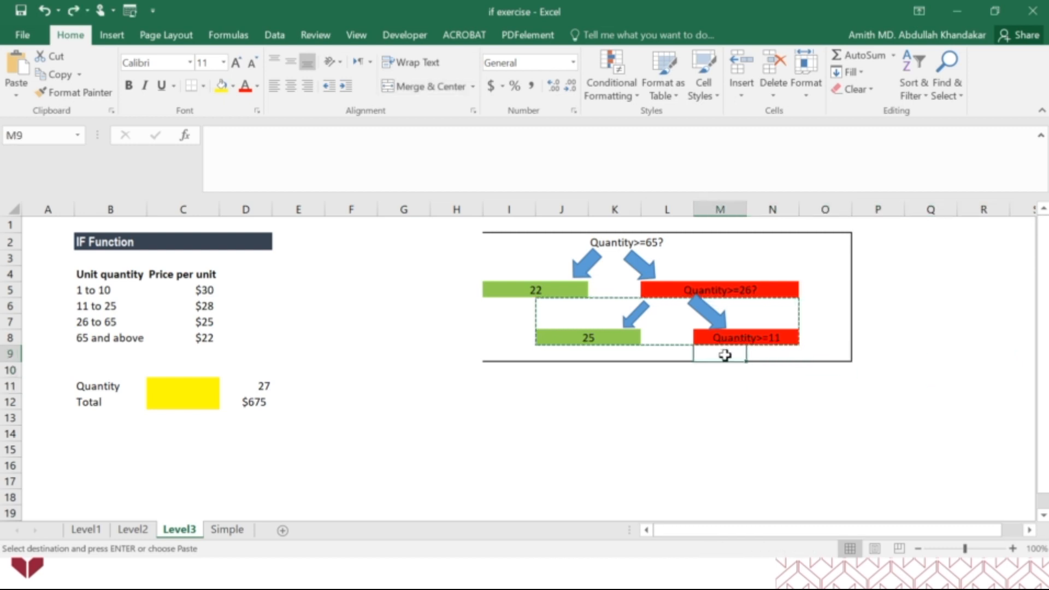
{"action": "key", "text": "ctrl+v"}
{"action": "key", "text": "ctrl+z"}
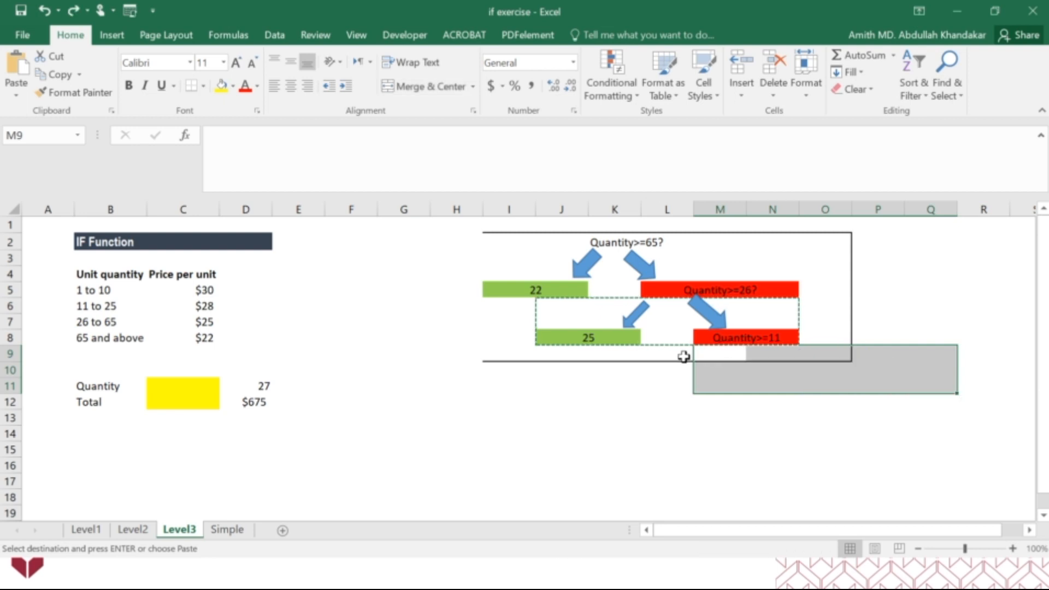
{"action": "left_click", "coordinate": [681, 356]}
{"action": "key", "text": "ctrl+v"}
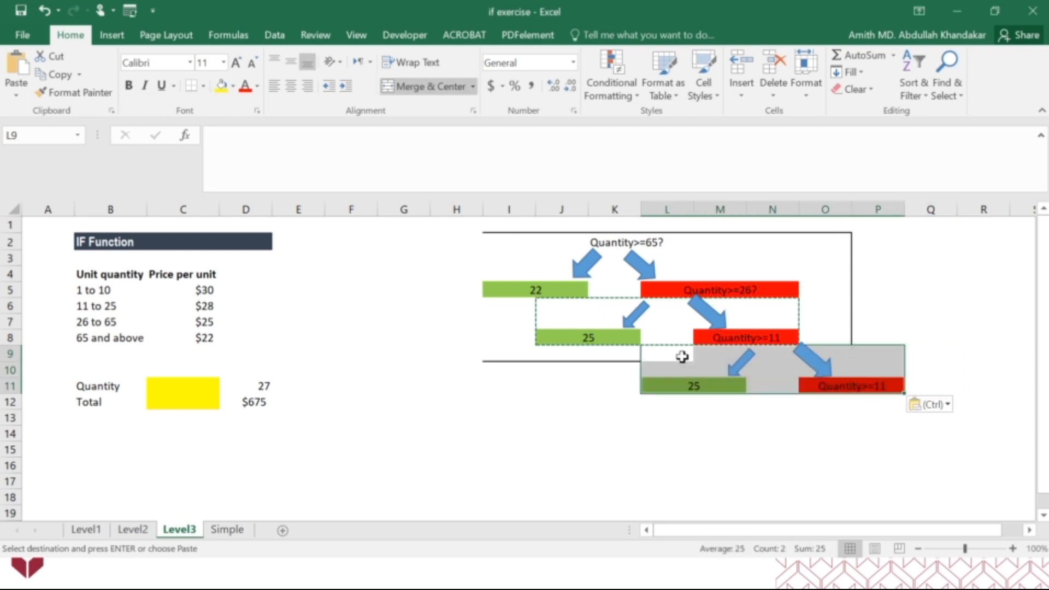
{"action": "key", "text": "ctrl"}
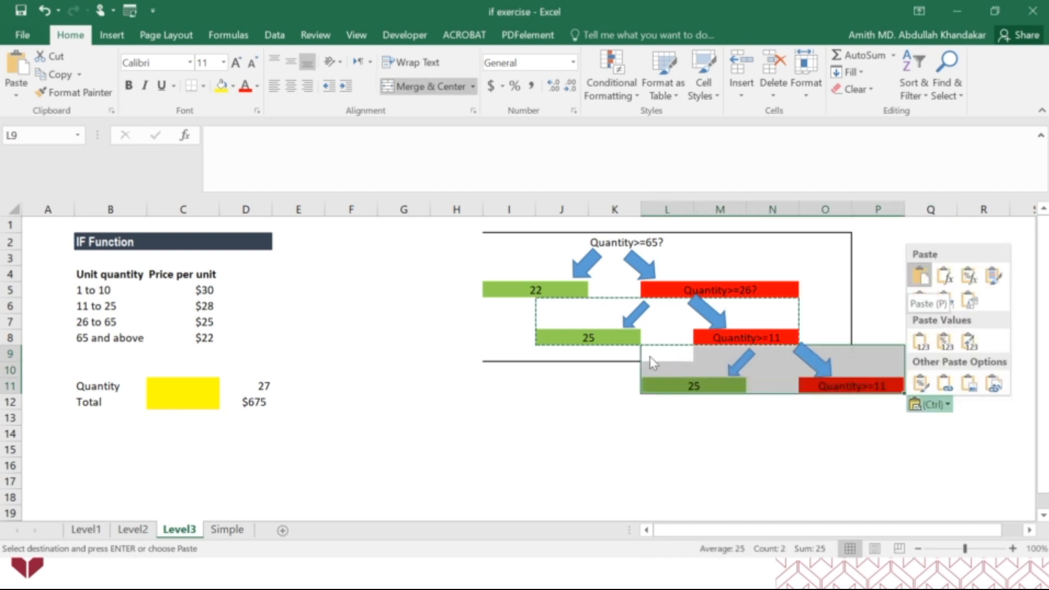
{"action": "key", "text": "ctrl"}
{"action": "key", "text": "ctrl+z"}
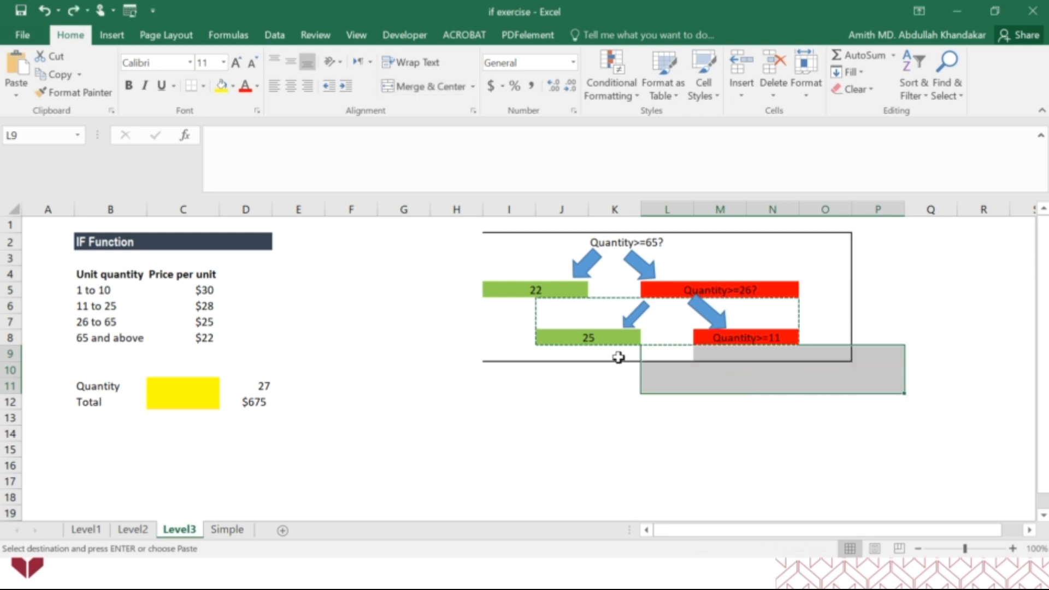
Paste the copied branch at K9 so its arrows start below the "Quantity>=11" question
{"action": "left_click", "coordinate": [618, 357]}
{"action": "key", "text": "ctrl+v"}
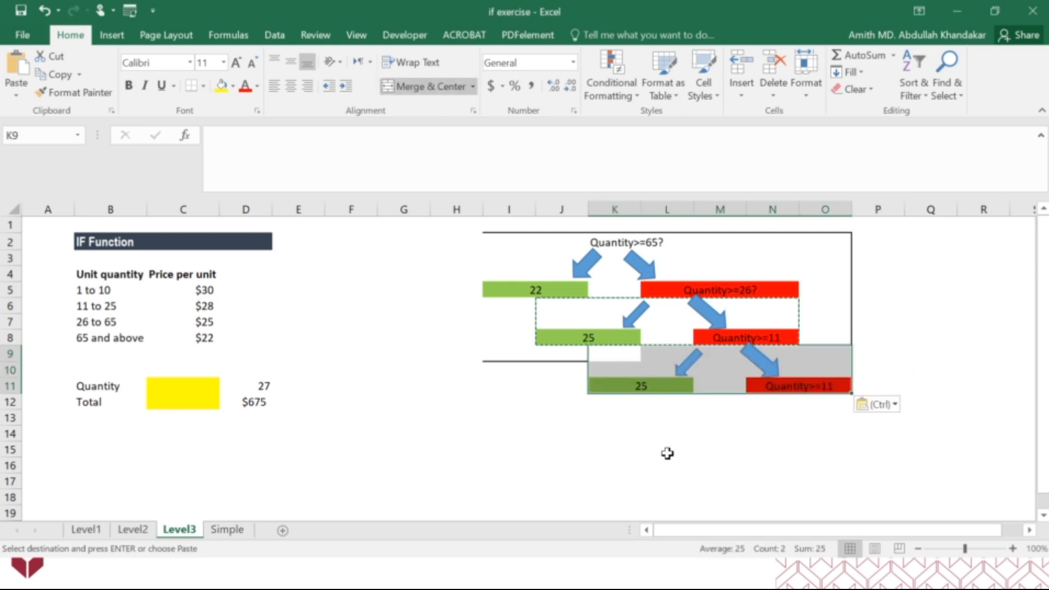
{"action": "left_click", "coordinate": [667, 453]}
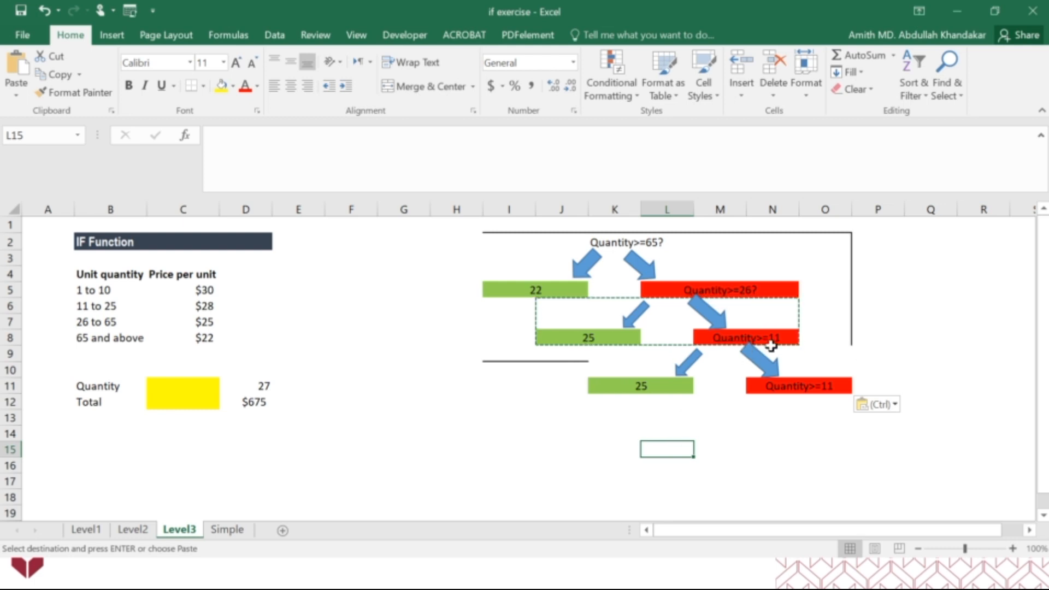
Set the third question's true result in K11 to 28 and its false result in N11 to 30
{"action": "left_click", "coordinate": [655, 387]}
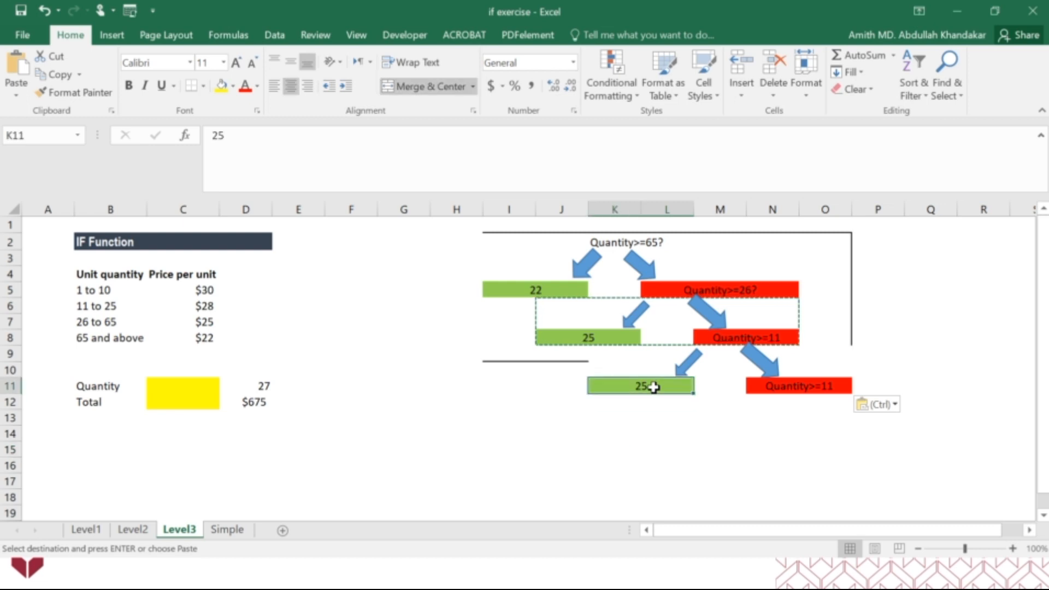
{"action": "type", "text": "28"}
{"action": "left_click", "coordinate": [666, 417]}
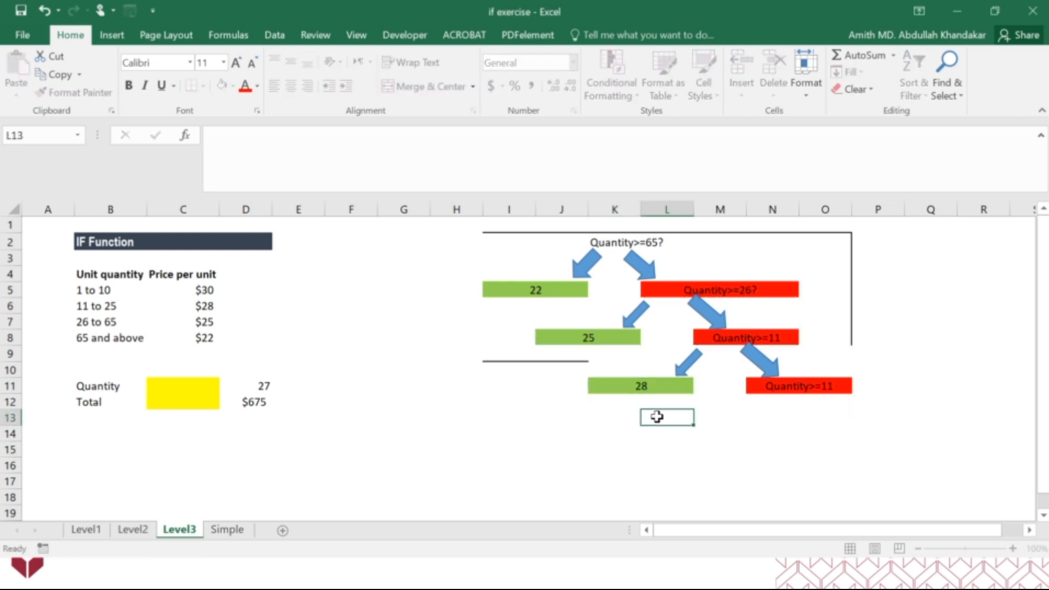
{"action": "left_click", "coordinate": [787, 386]}
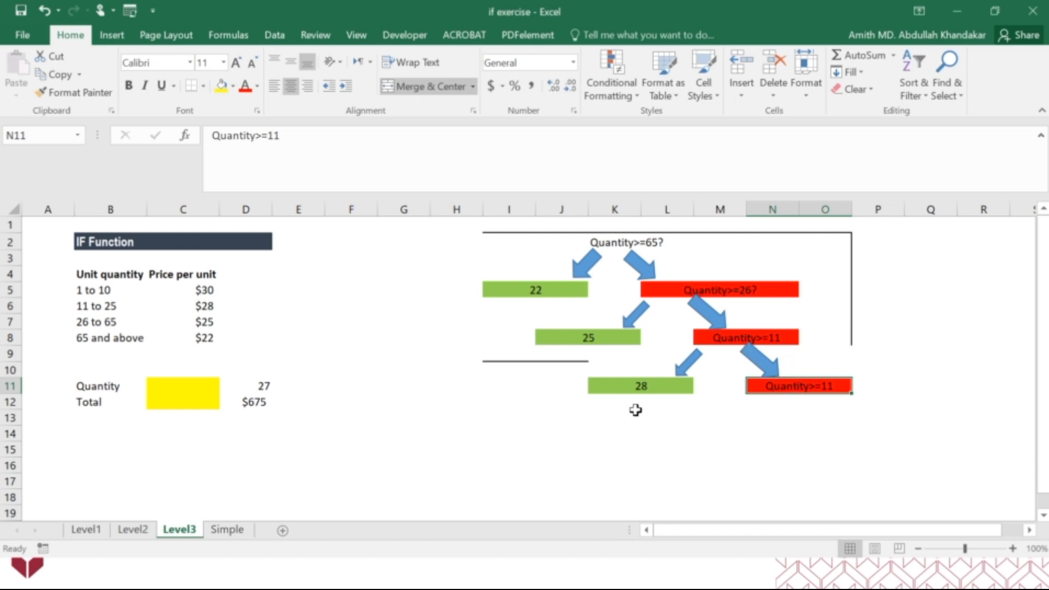
{"action": "type", "text": "30"}
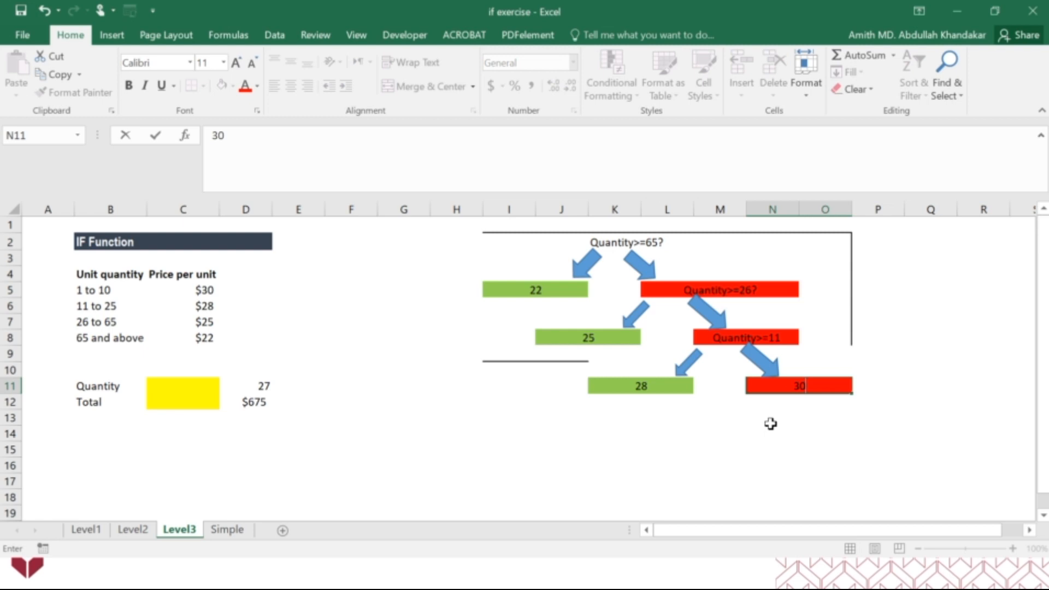
{"action": "key", "text": "Return"}
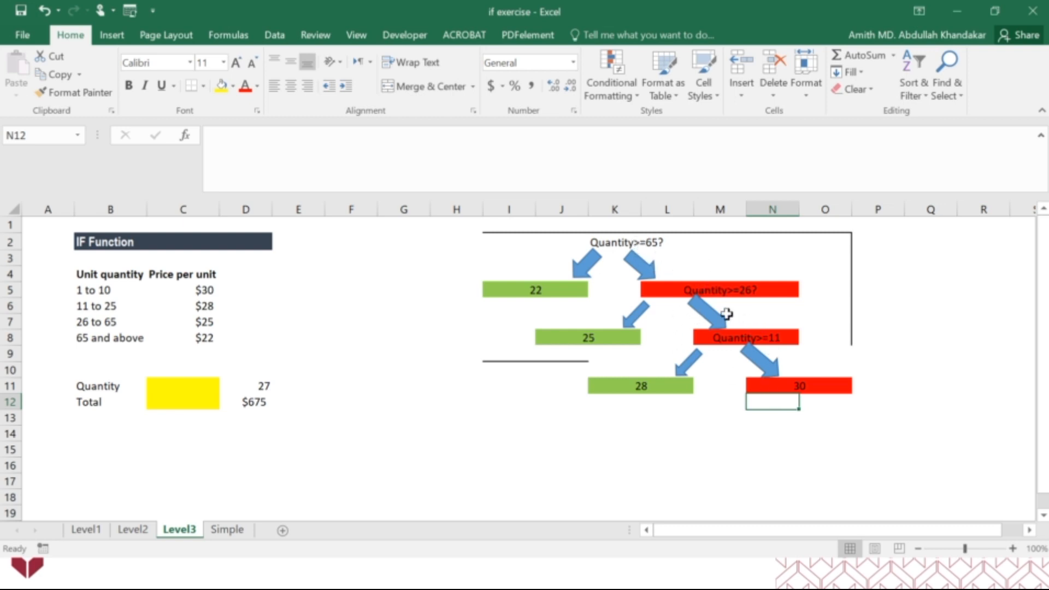
Add a question mark to the end of the third question in M8
{"action": "left_click", "coordinate": [733, 335]}
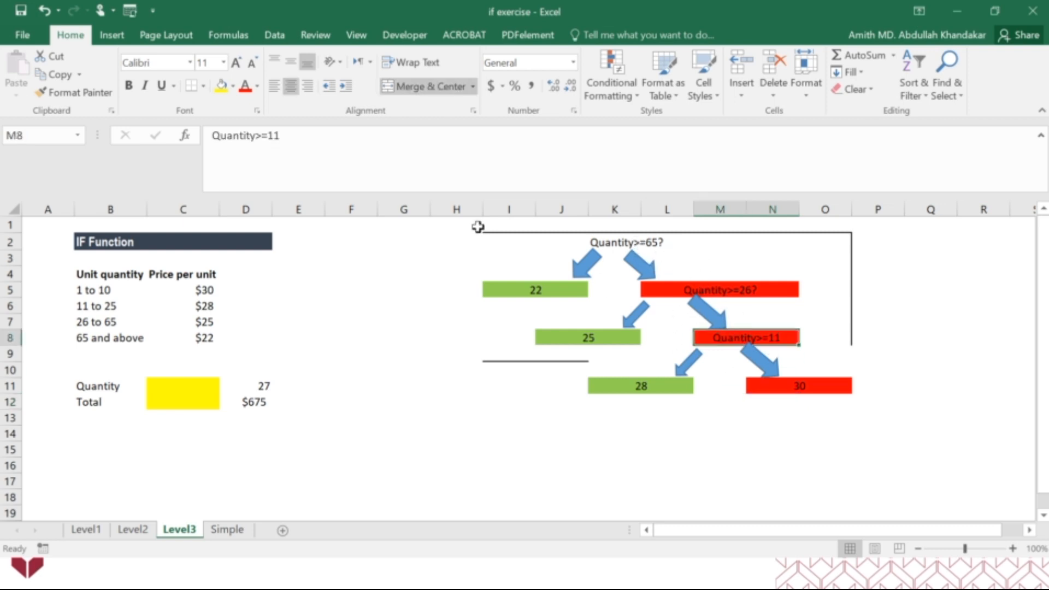
{"action": "left_click", "coordinate": [360, 136]}
{"action": "type", "text": "?"}
{"action": "key", "text": "Return"}
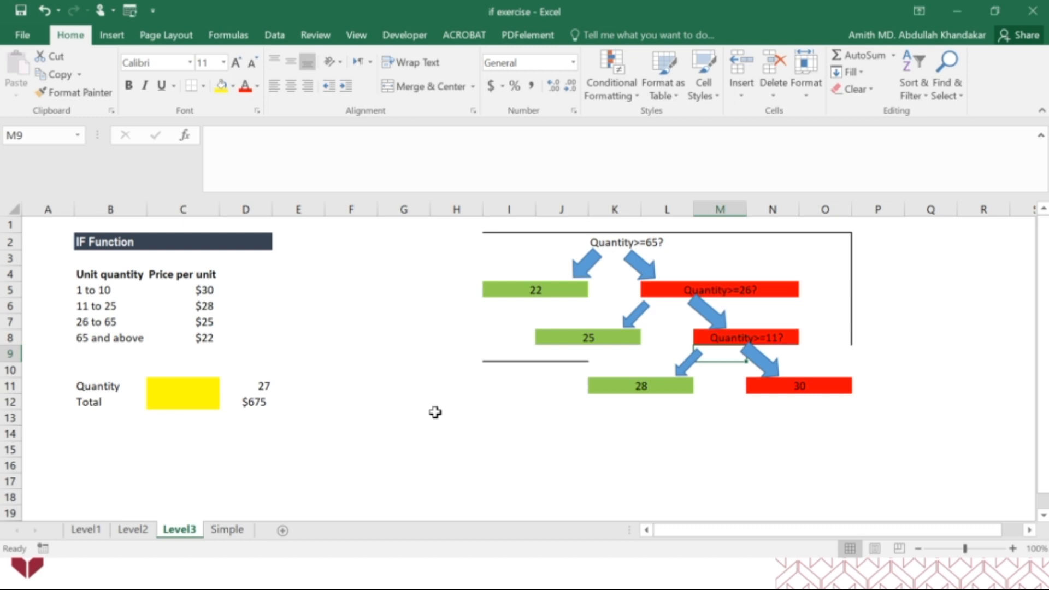
{"action": "left_click", "coordinate": [183, 401]}
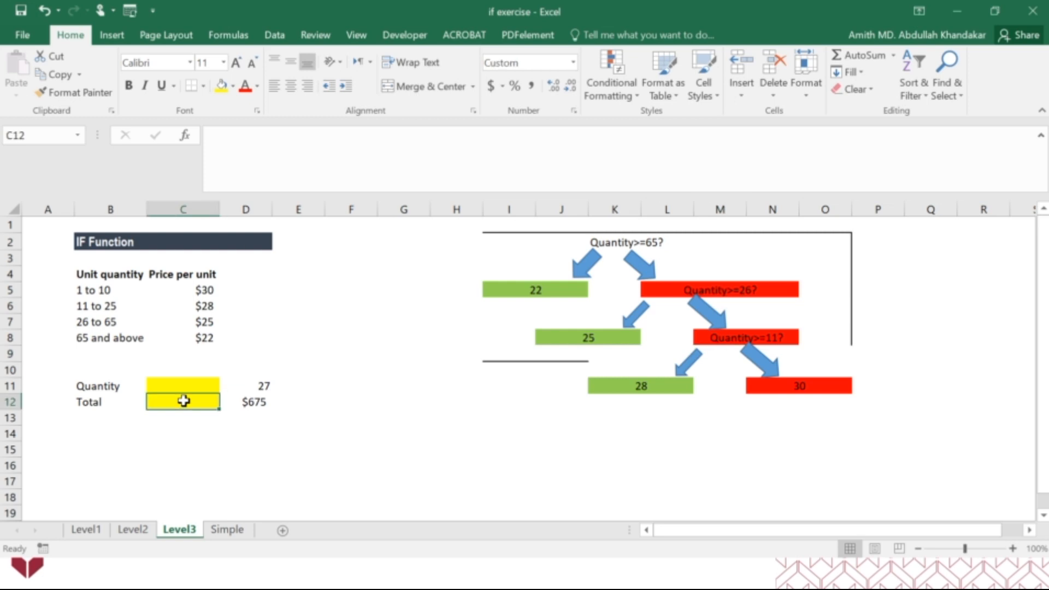
{"action": "type", "text": "="}
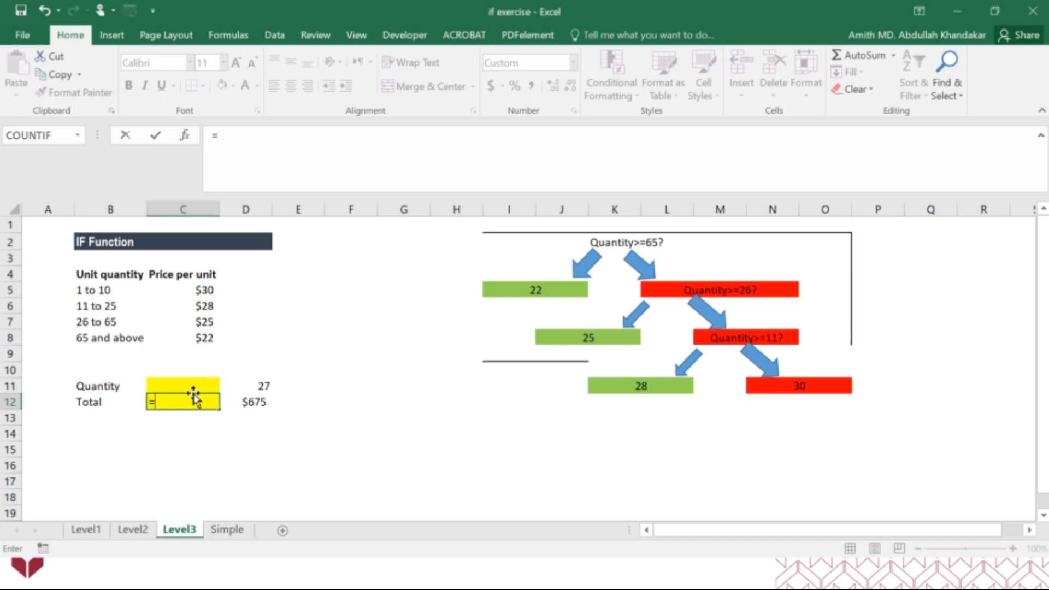
{"action": "key", "text": "BackSpace"}
{"action": "key", "text": "Escape"}
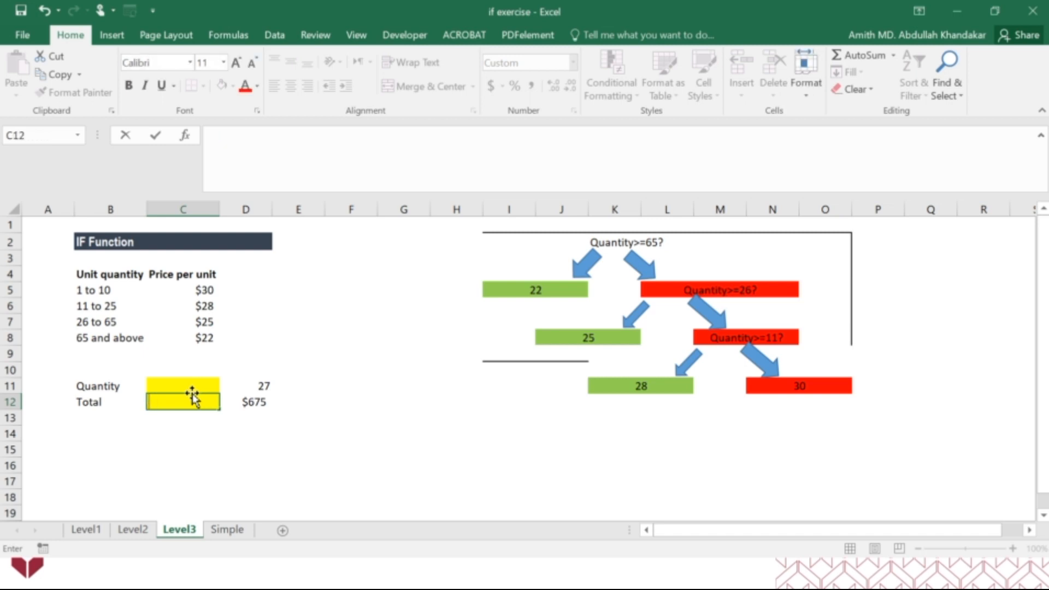
Enter 27 as the quantity in C11
{"action": "left_click", "coordinate": [192, 392]}
{"action": "type", "text": "27"}
{"action": "key", "text": "Return"}
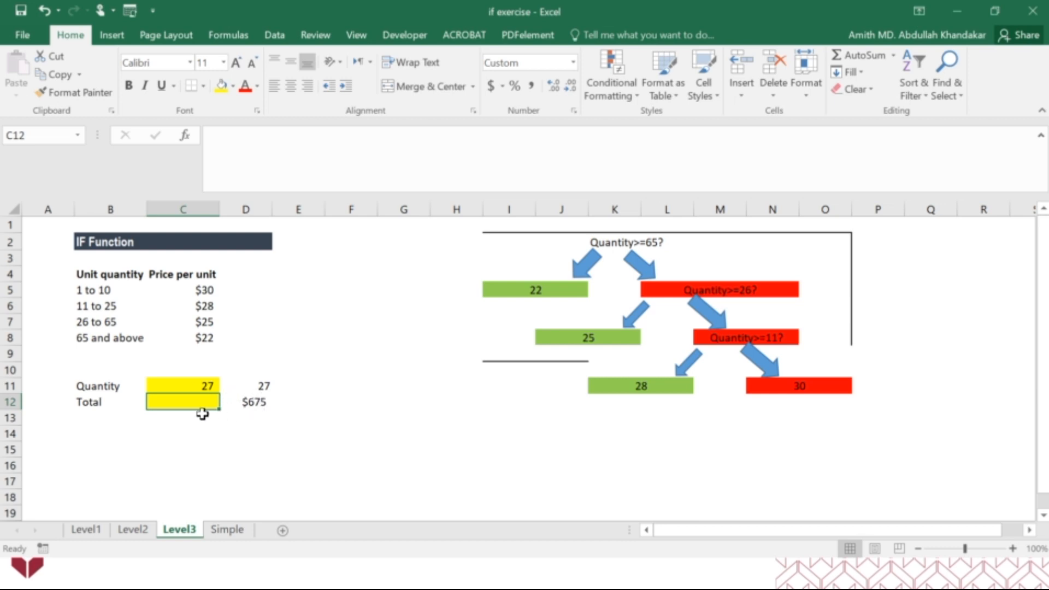
Begin an IF formula in the Total cell C12 that tests C11>=65 and returns 22 when true
{"action": "type", "text": "="}
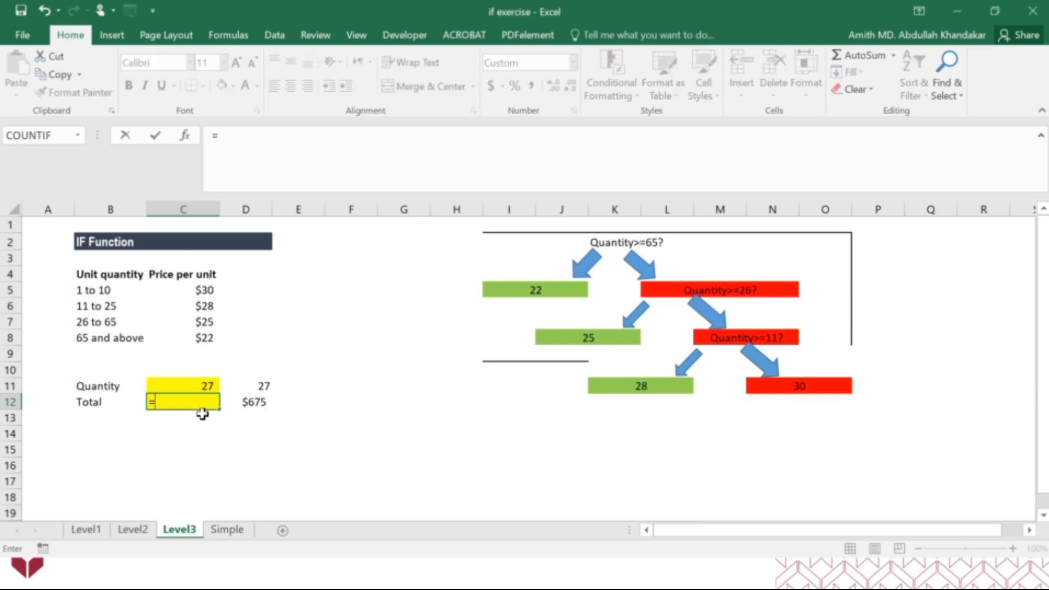
{"action": "type", "text": "if"}
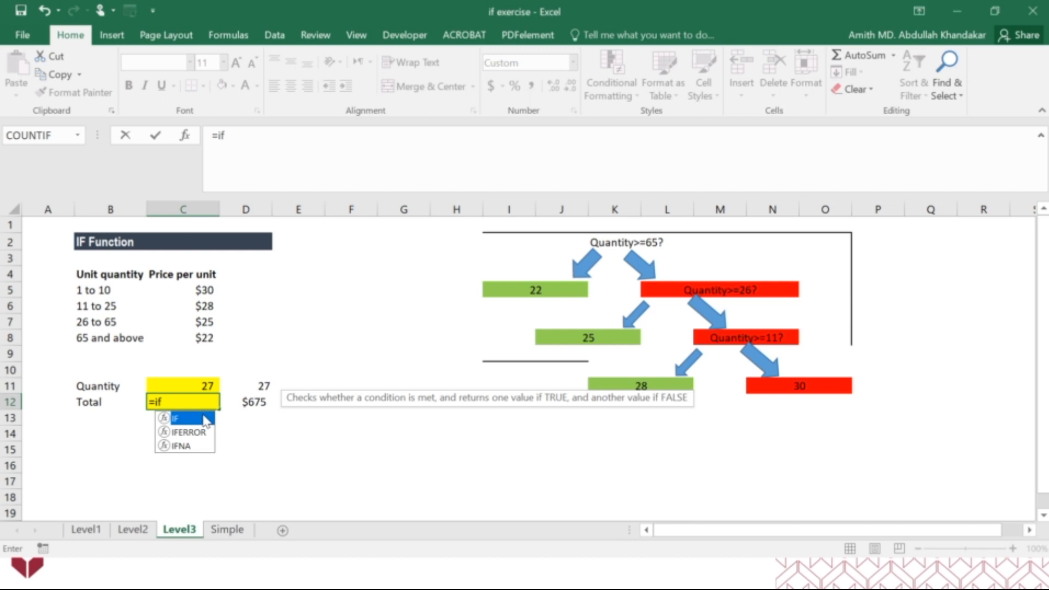
{"action": "double_click", "coordinate": [185, 418]}
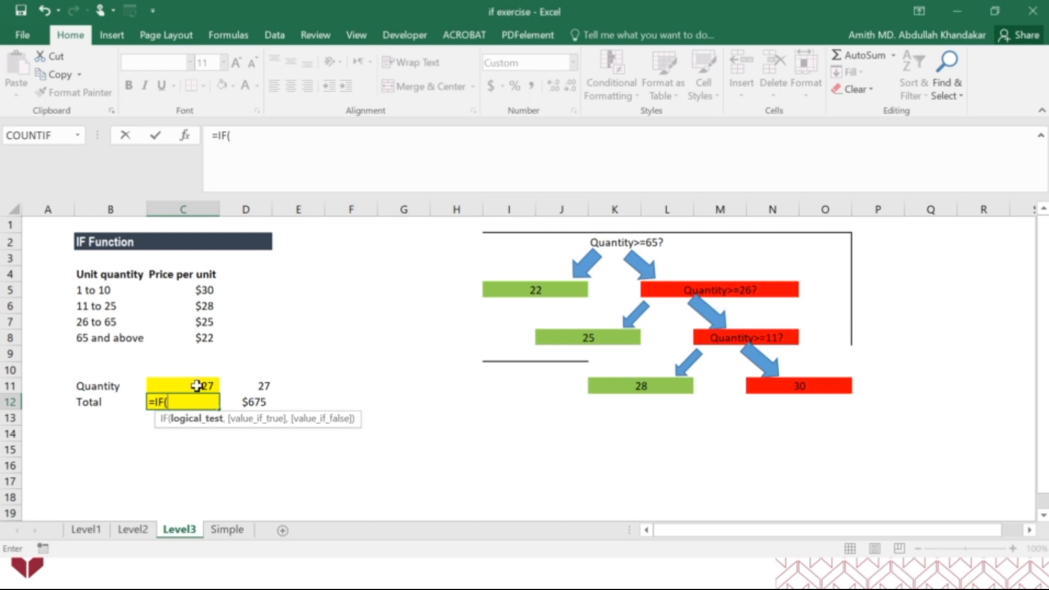
{"action": "left_click", "coordinate": [196, 385]}
{"action": "type", "text": ">=65"}
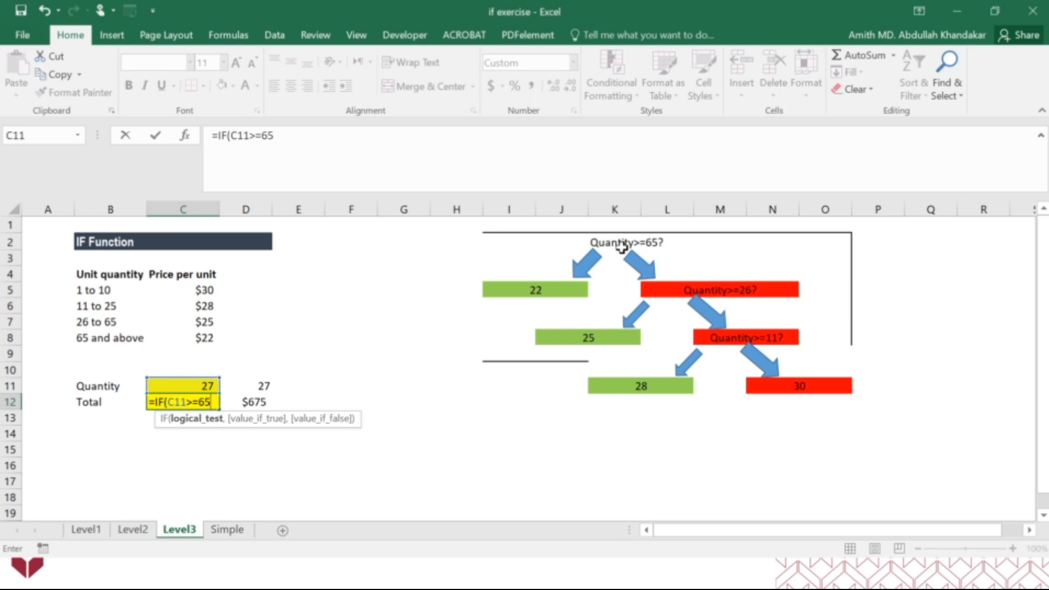
{"action": "type", "text": ","}
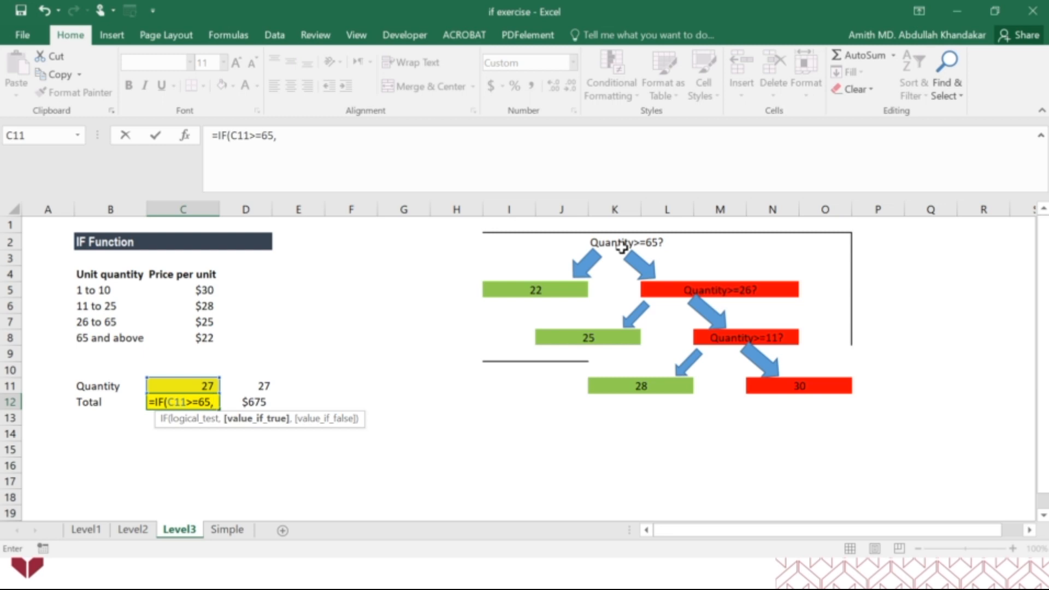
{"action": "type", "text": "22"}
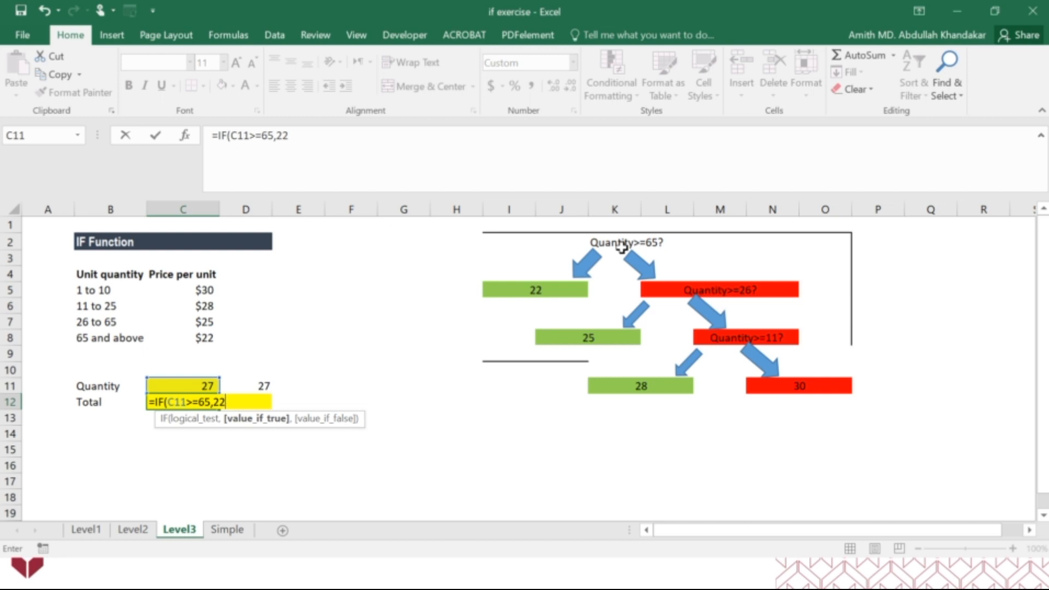
{"action": "type", "text": ","}
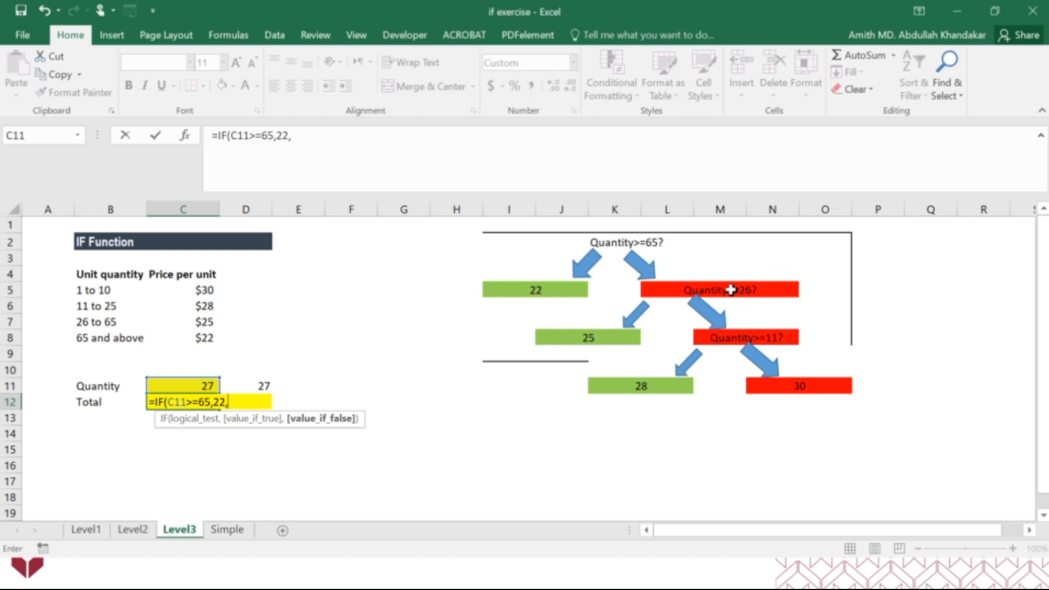
Nest a second IF as the false result, testing C11>=26 and returning 25 when true
{"action": "type", "text": "i"}
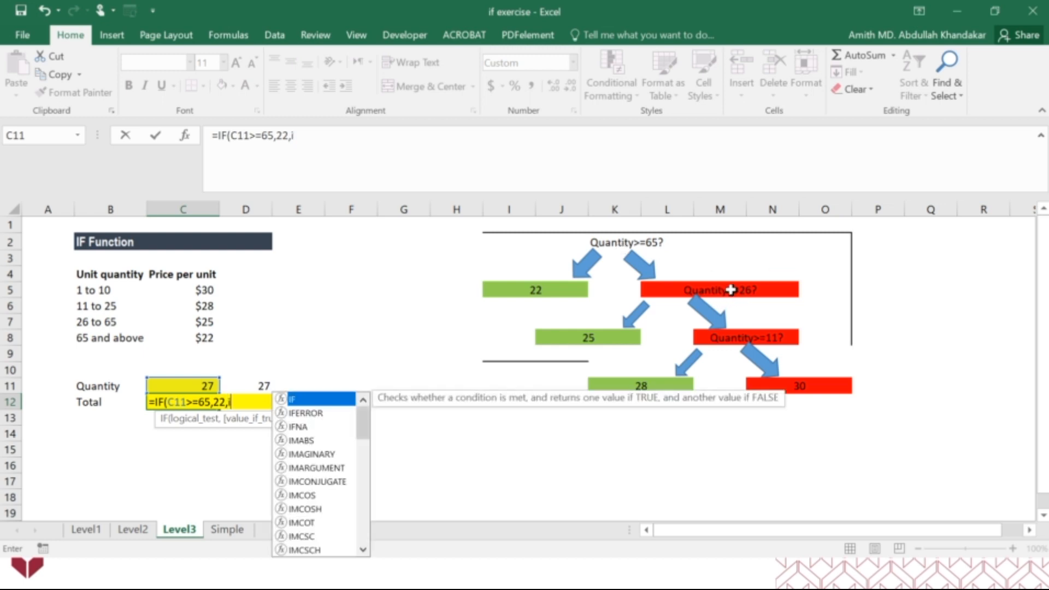
{"action": "type", "text": "f()"}
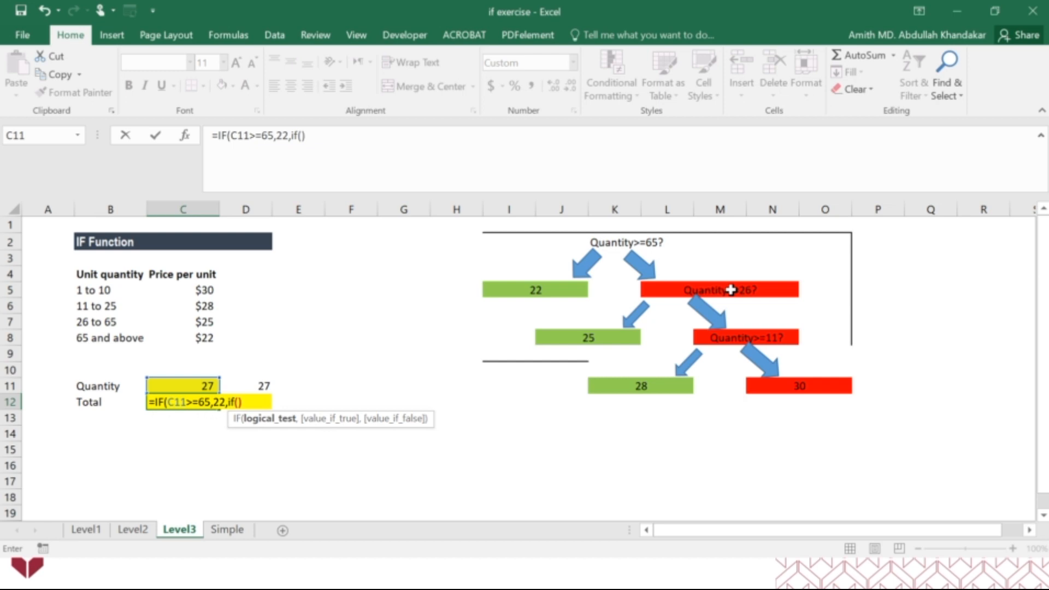
{"action": "key", "text": "Right"}
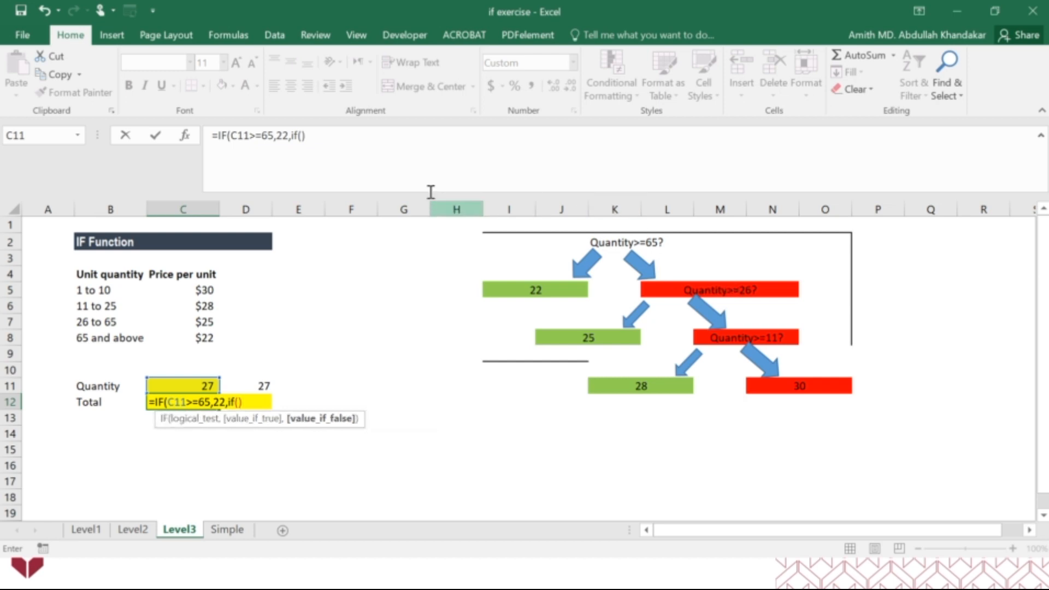
{"action": "left_click", "coordinate": [303, 135]}
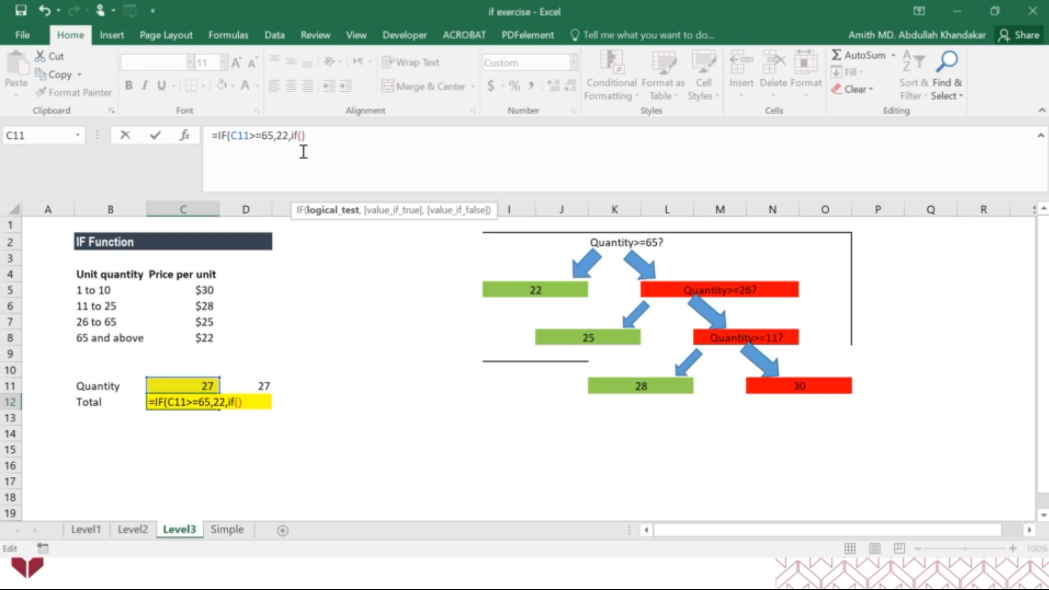
{"action": "left_click", "coordinate": [198, 383]}
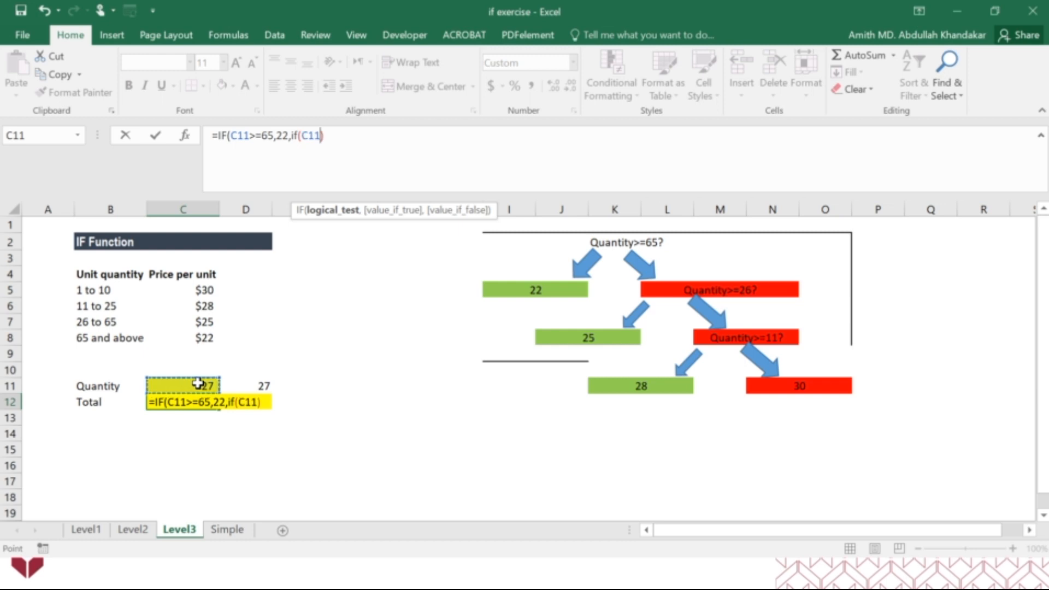
{"action": "type", "text": ">=26"}
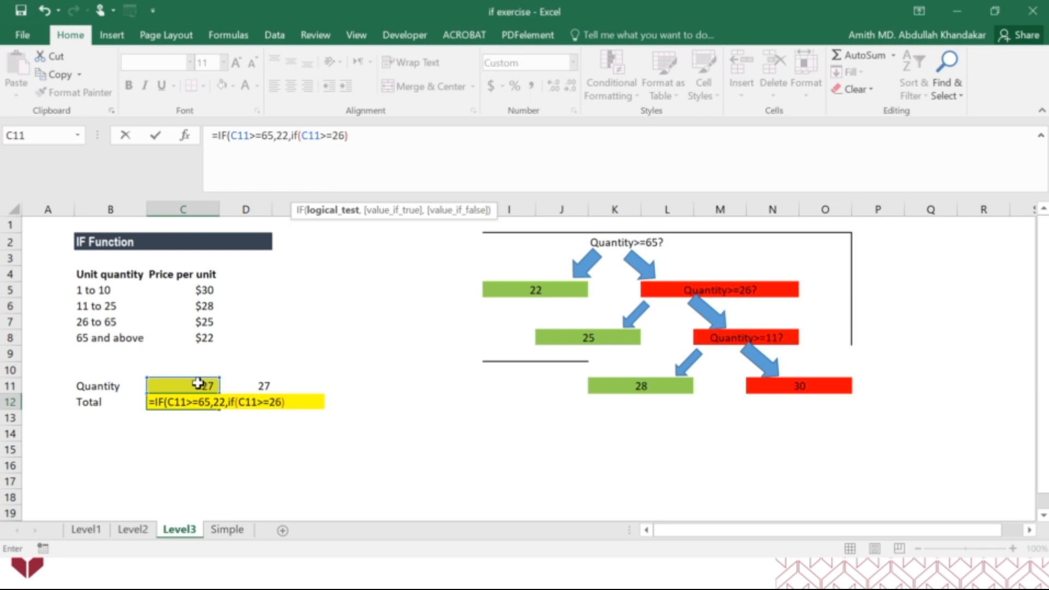
{"action": "type", "text": ","}
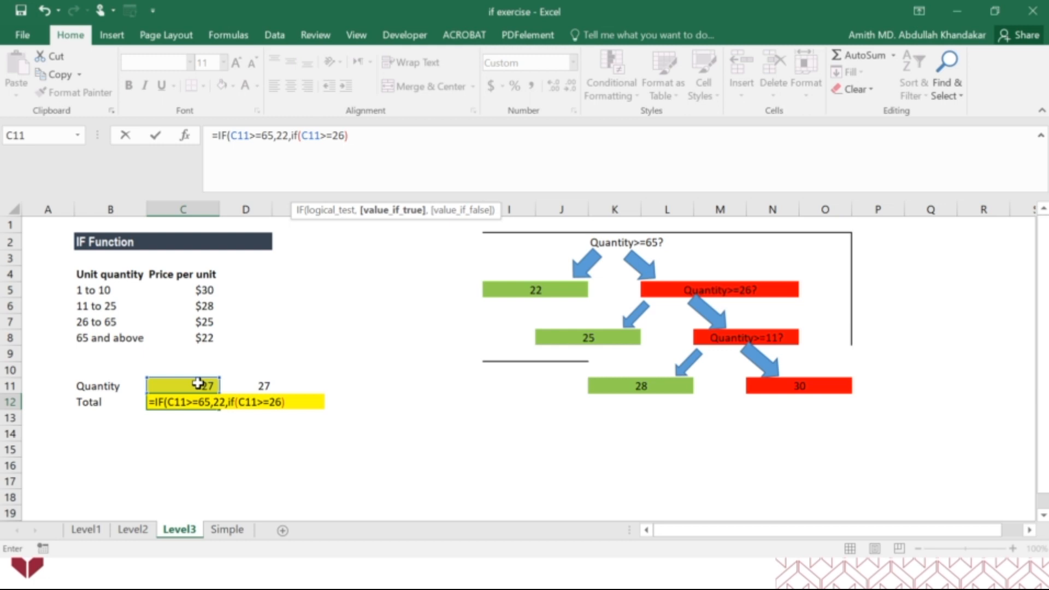
{"action": "type", "text": "25"}
Nest a third IF as the second one's false result, with the test C11>=11
{"action": "type", "text": ","}
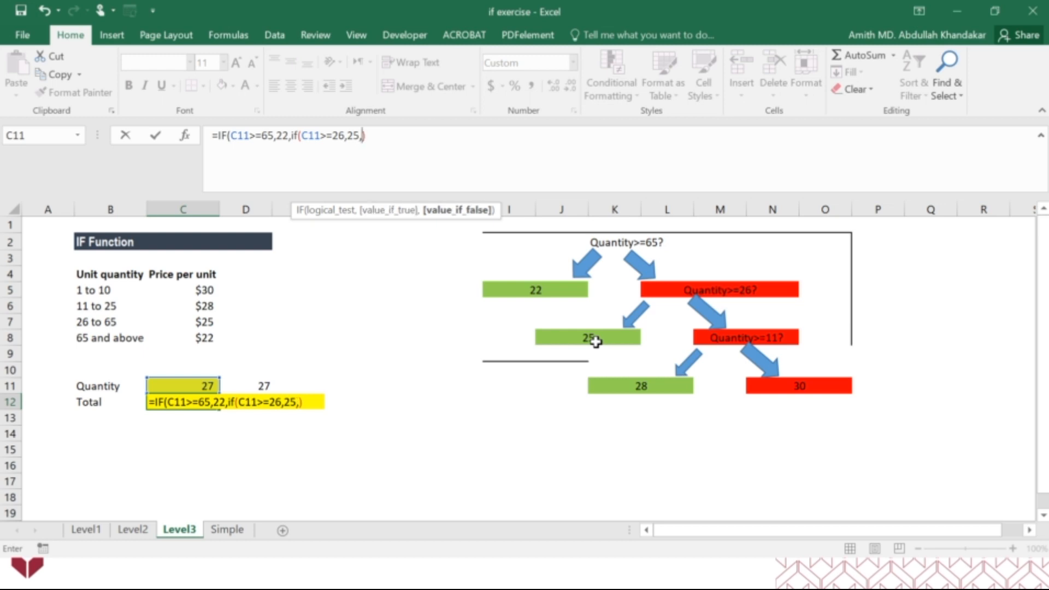
{"action": "type", "text": "if"}
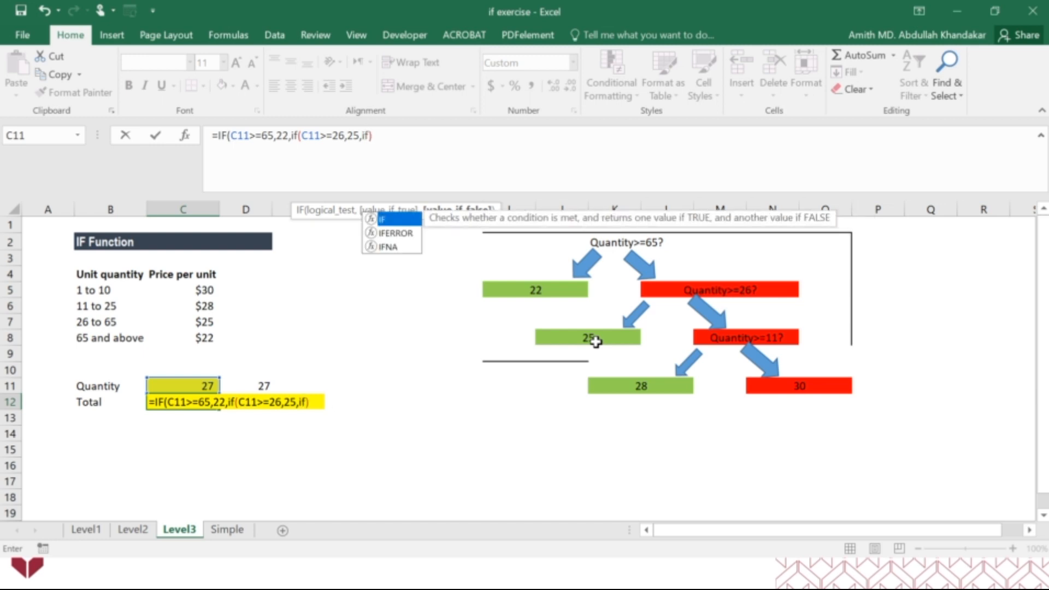
{"action": "type", "text": "()"}
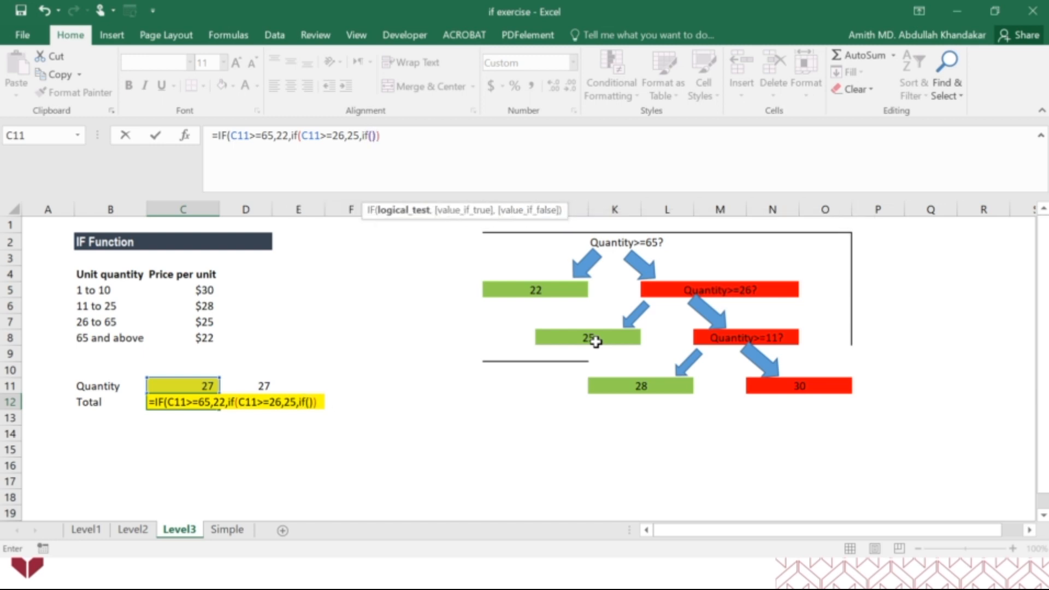
{"action": "key", "text": "Right"}
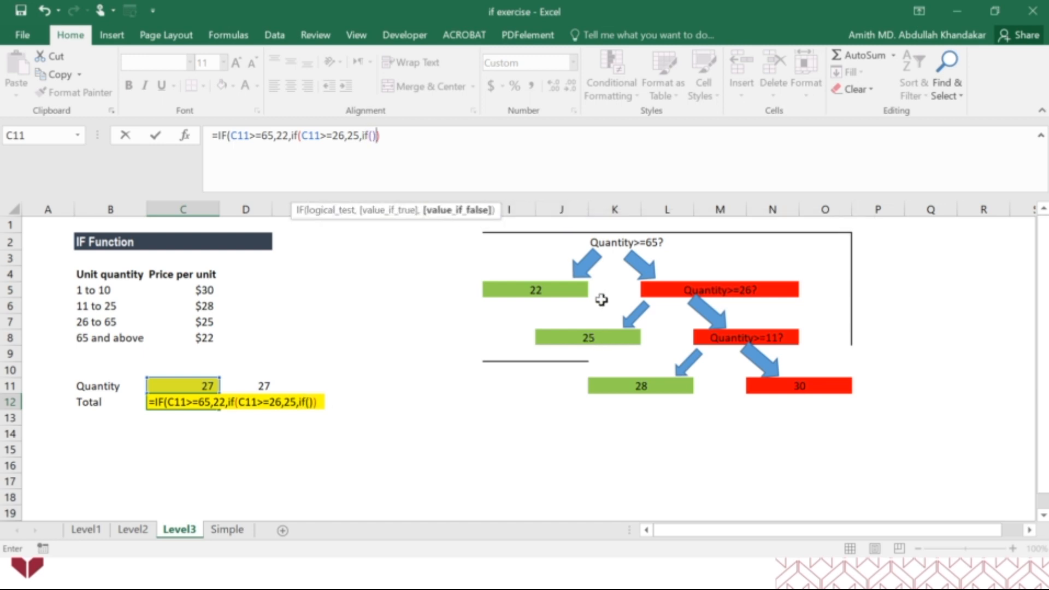
{"action": "left_click", "coordinate": [373, 136]}
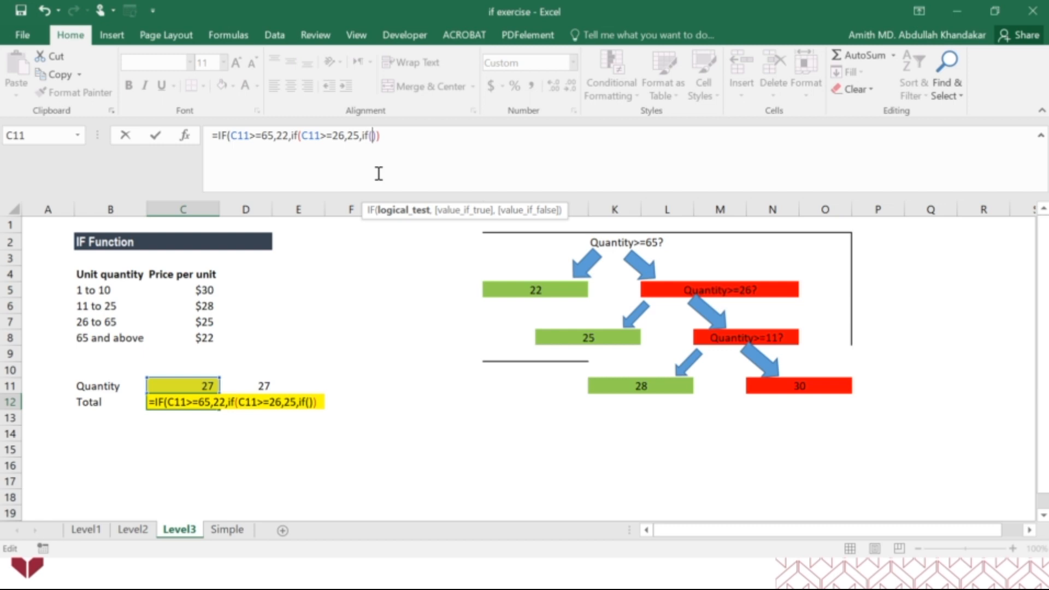
{"action": "left_click", "coordinate": [191, 384]}
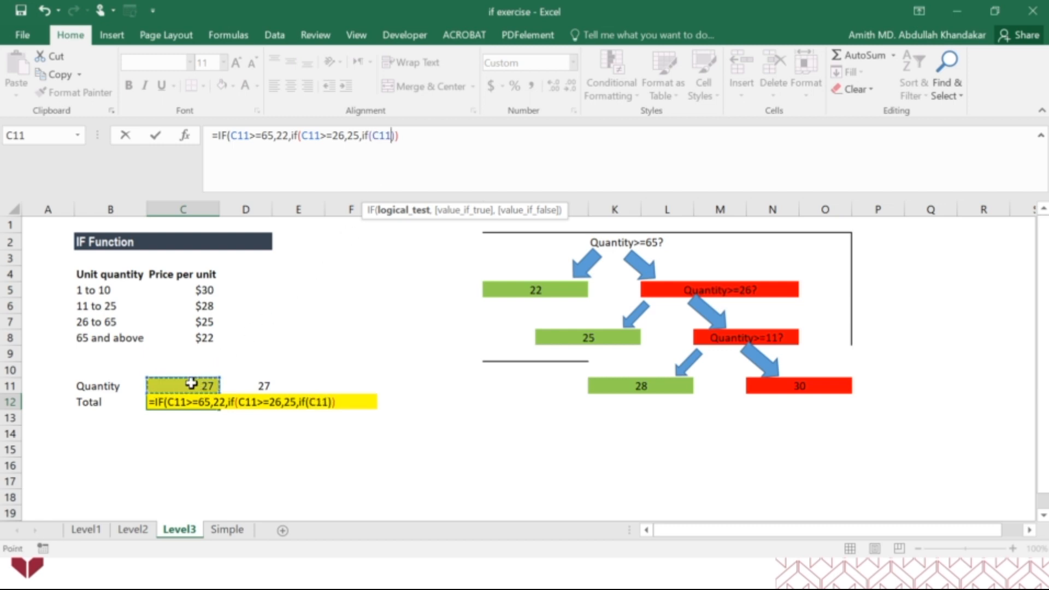
{"action": "type", "text": ">=11"}
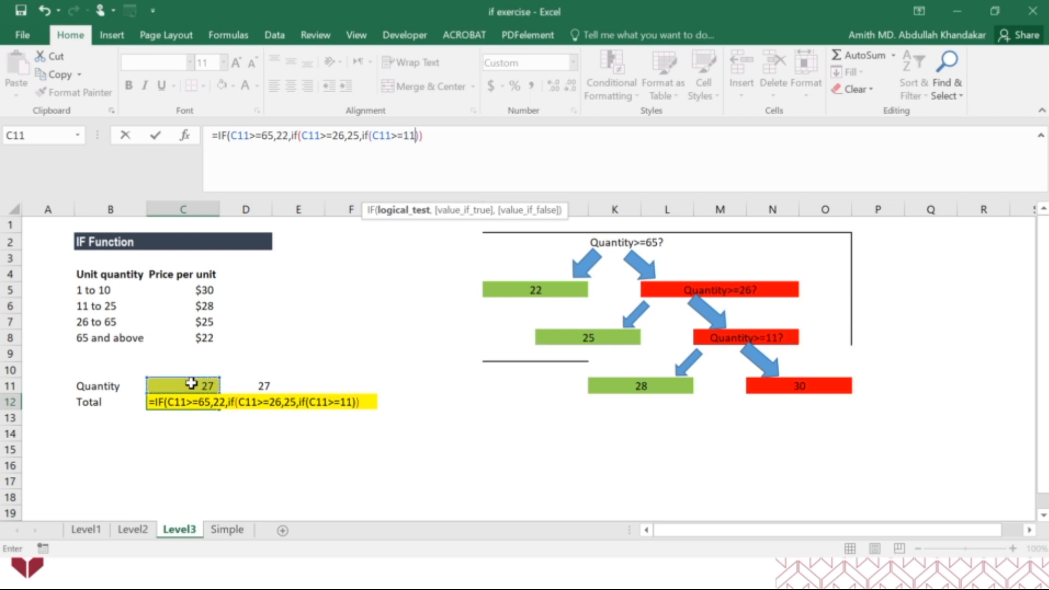
{"action": "type", "text": ","}
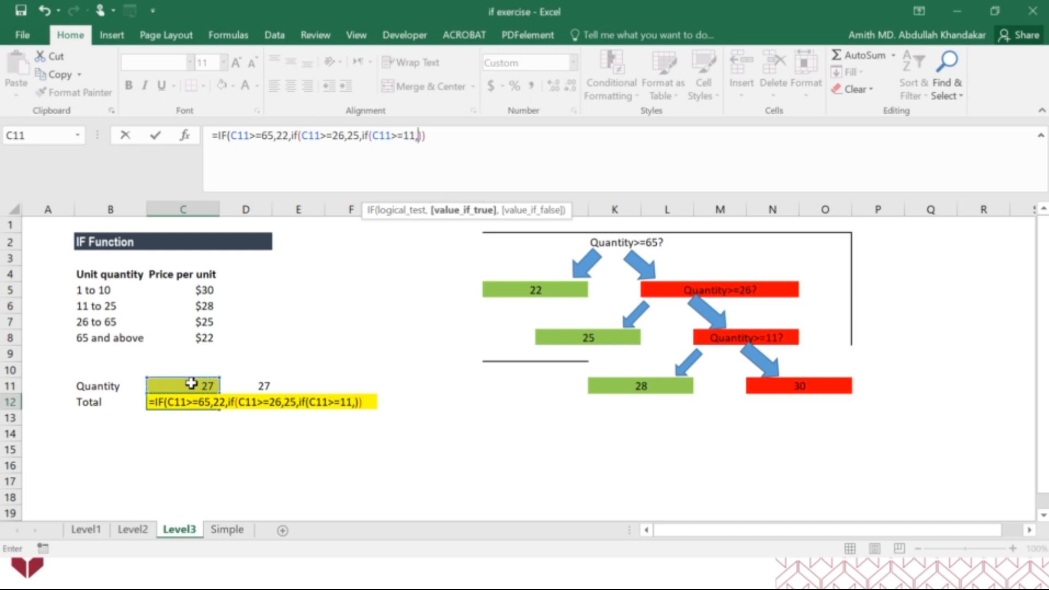
{"action": "type", "text": "28,"}
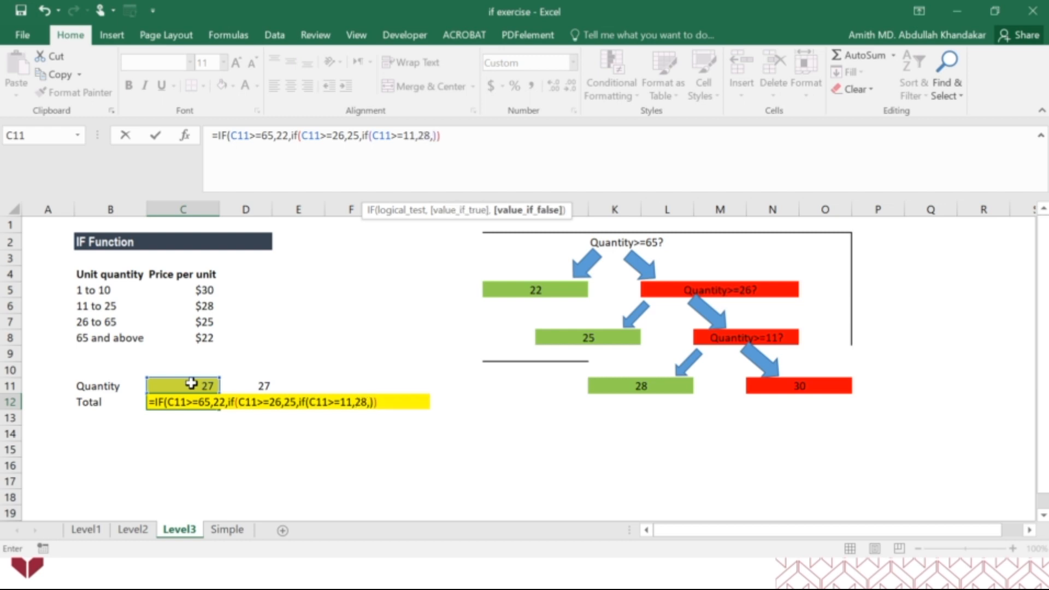
{"action": "type", "text": "30"}
Give the third IF the results 28 when true and 30 when false, then close all parentheses and enter the formula
{"action": "left_click", "coordinate": [461, 137]}
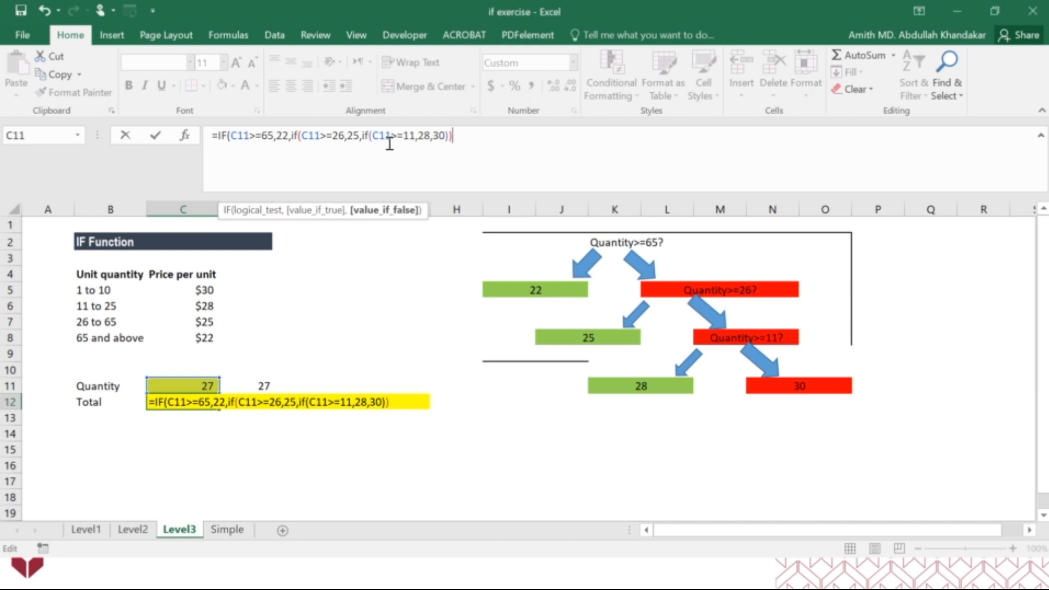
{"action": "type", "text": ")"}
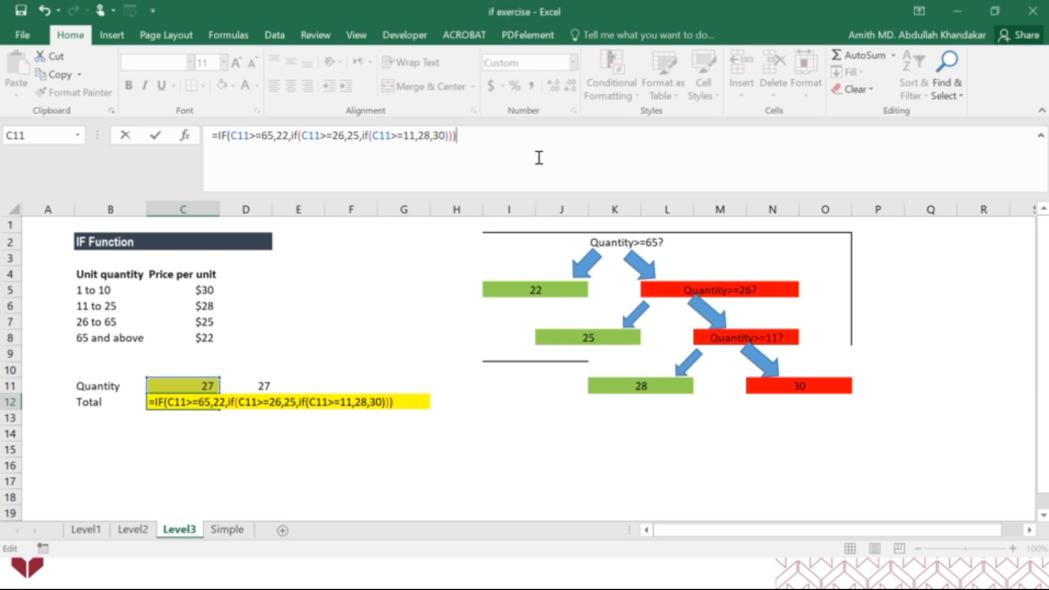
{"action": "key", "text": "Return"}
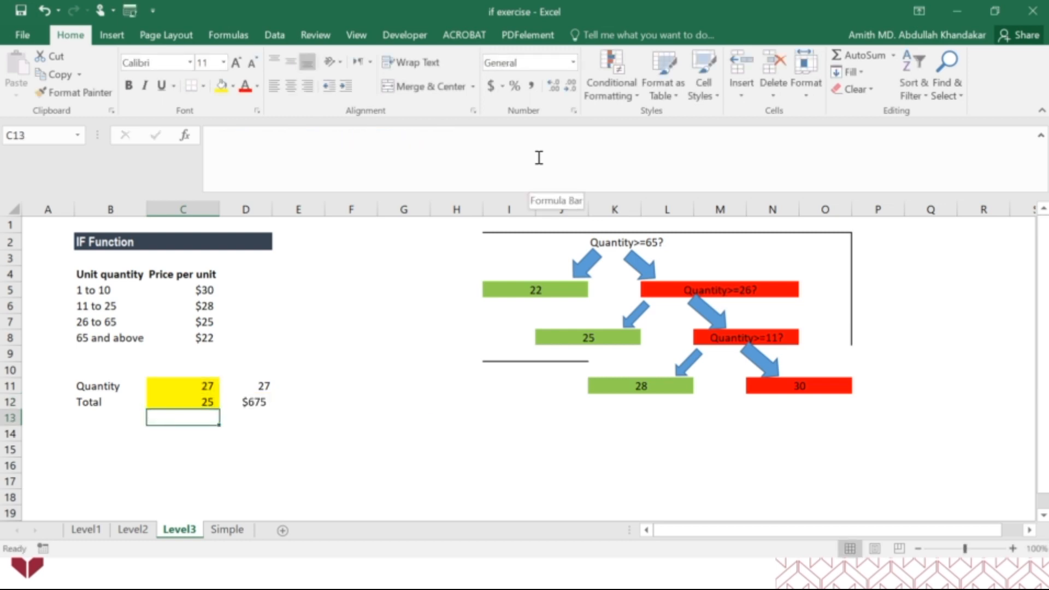
Edit the C12 formula to multiply the quantity in C11 by the whole nested IF, enclosed in parentheses
{"action": "left_click", "coordinate": [201, 403]}
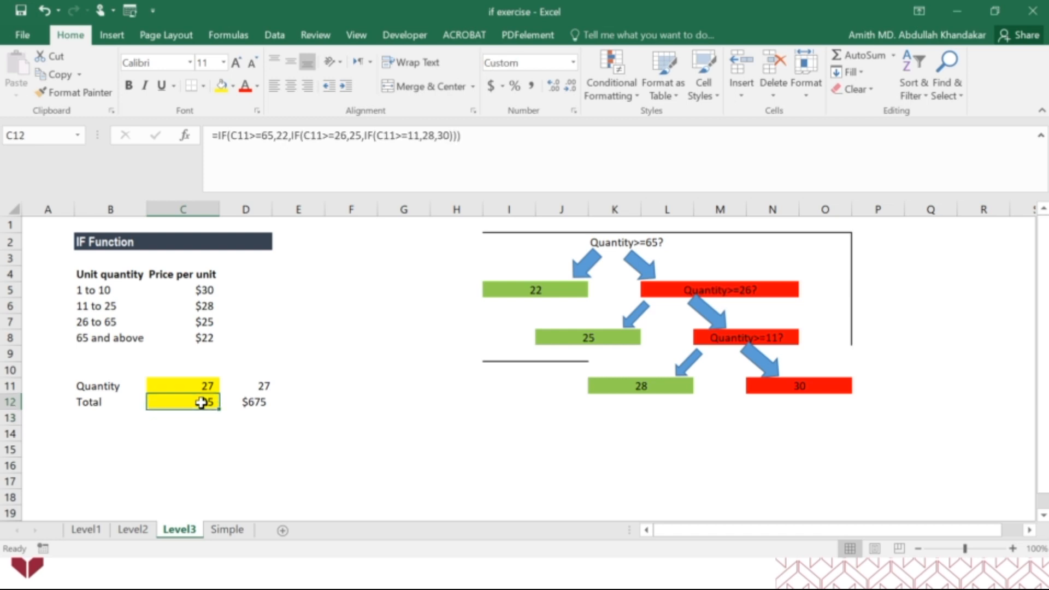
{"action": "left_click", "coordinate": [220, 136]}
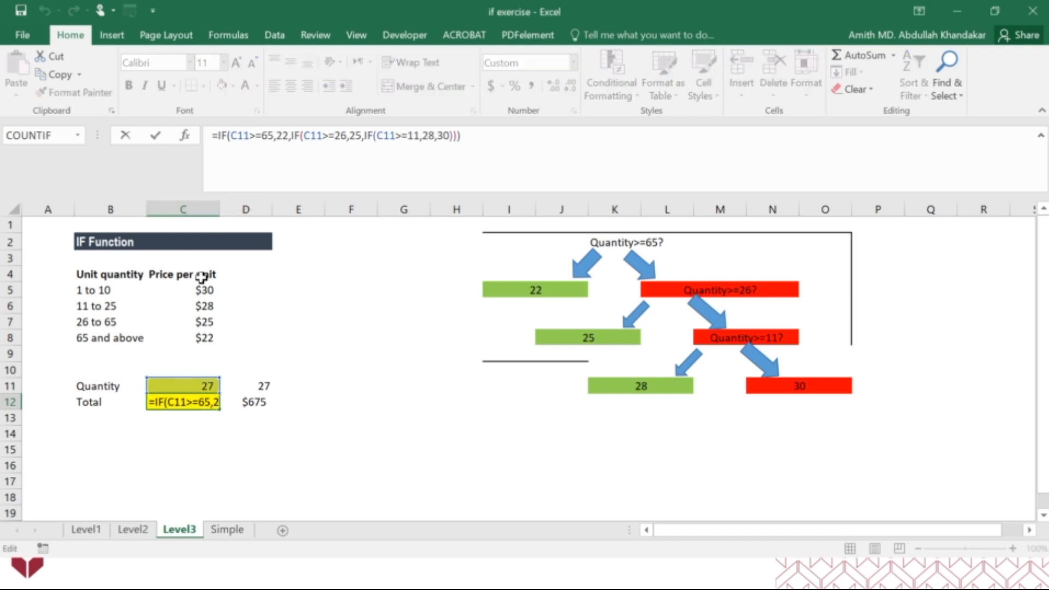
{"action": "left_click", "coordinate": [192, 386]}
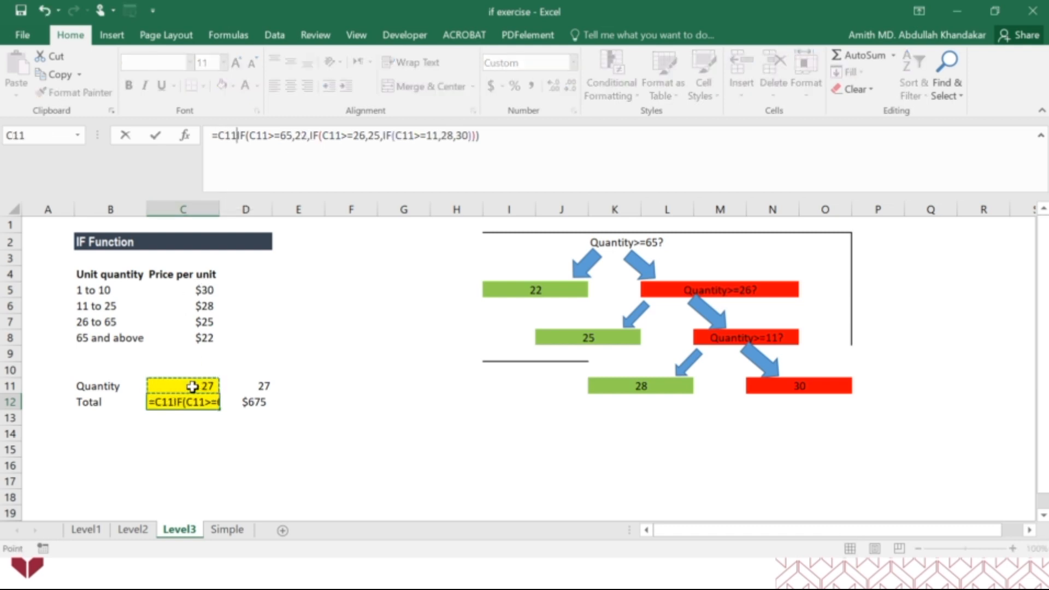
{"action": "type", "text": "*("}
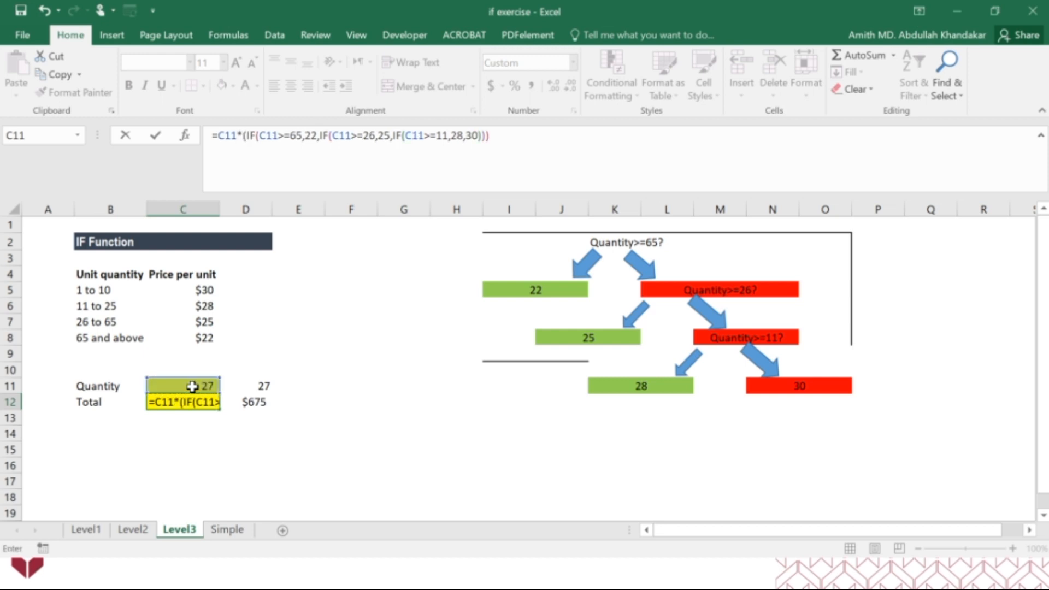
{"action": "left_click", "coordinate": [489, 136]}
{"action": "type", "text": "))"}
{"action": "key", "text": "Return"}
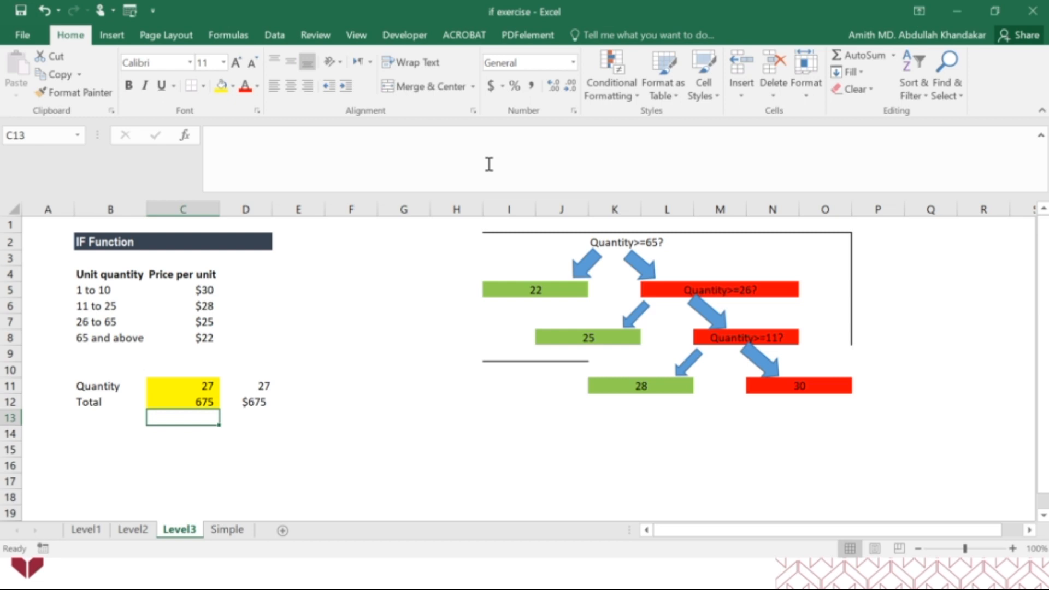
Apply the Accounting number format with a dollar sign to the total in C12
{"action": "left_click", "coordinate": [197, 402]}
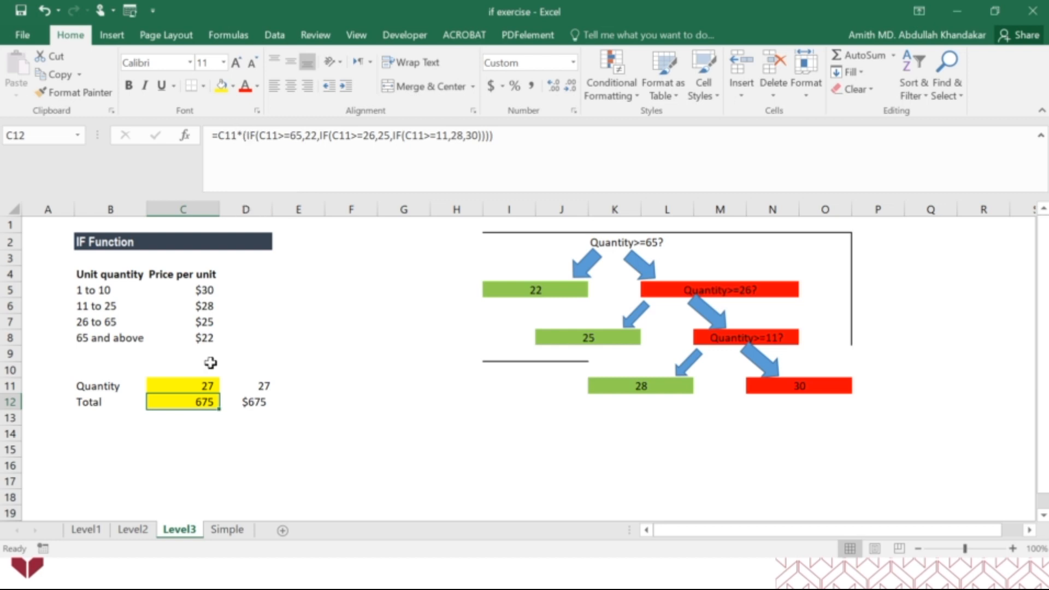
{"action": "left_click", "coordinate": [204, 431]}
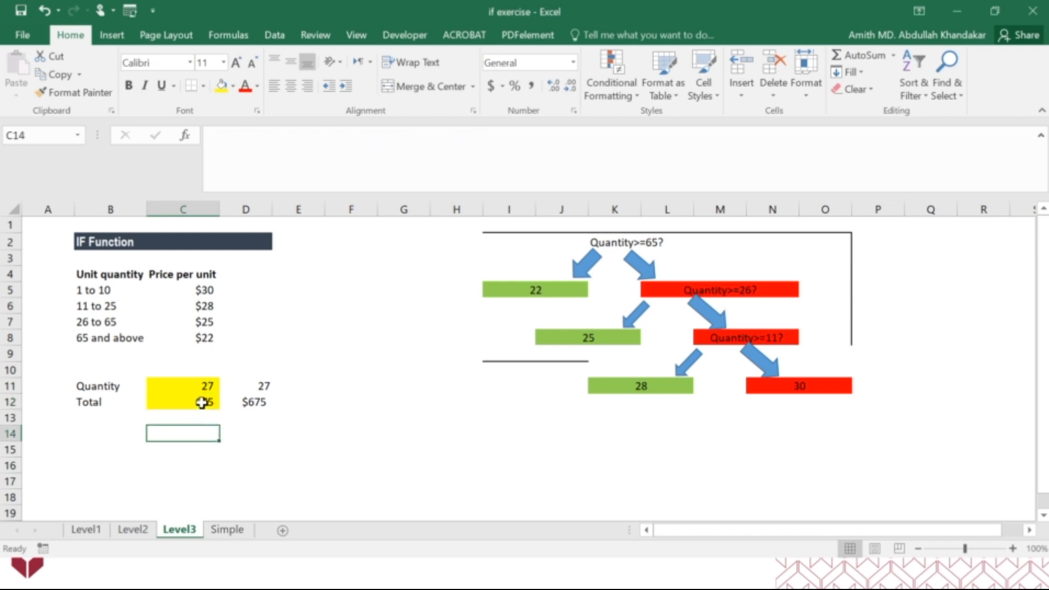
{"action": "left_click", "coordinate": [202, 402]}
{"action": "left_click", "coordinate": [490, 86]}
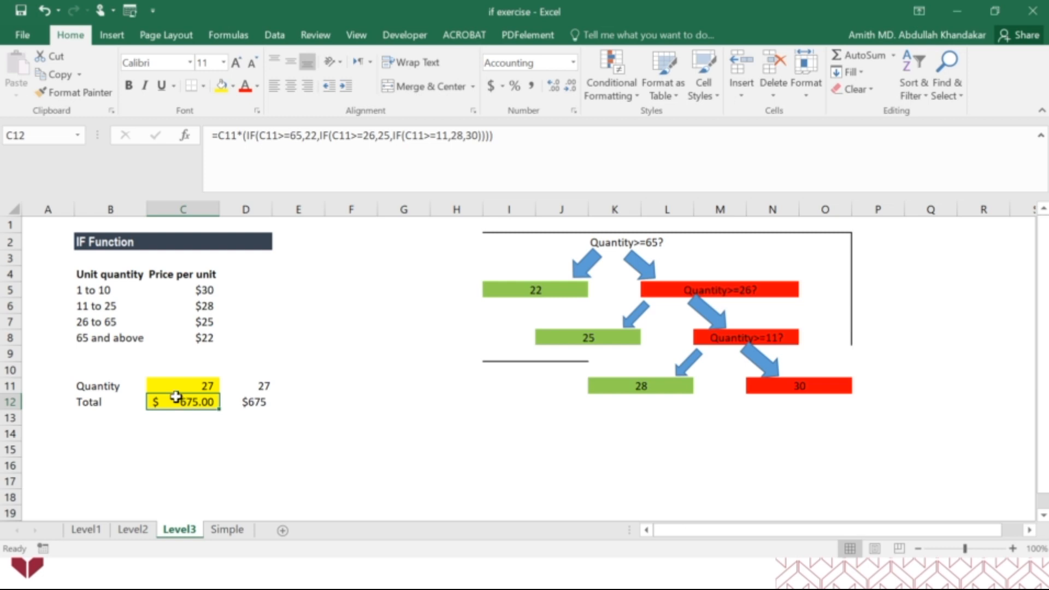
Review the price table in B5:C8 and the inner nested IFs within the C12 formula
{"action": "left_click_drag", "start_coordinate": [98, 286], "coordinate": [198, 338]}
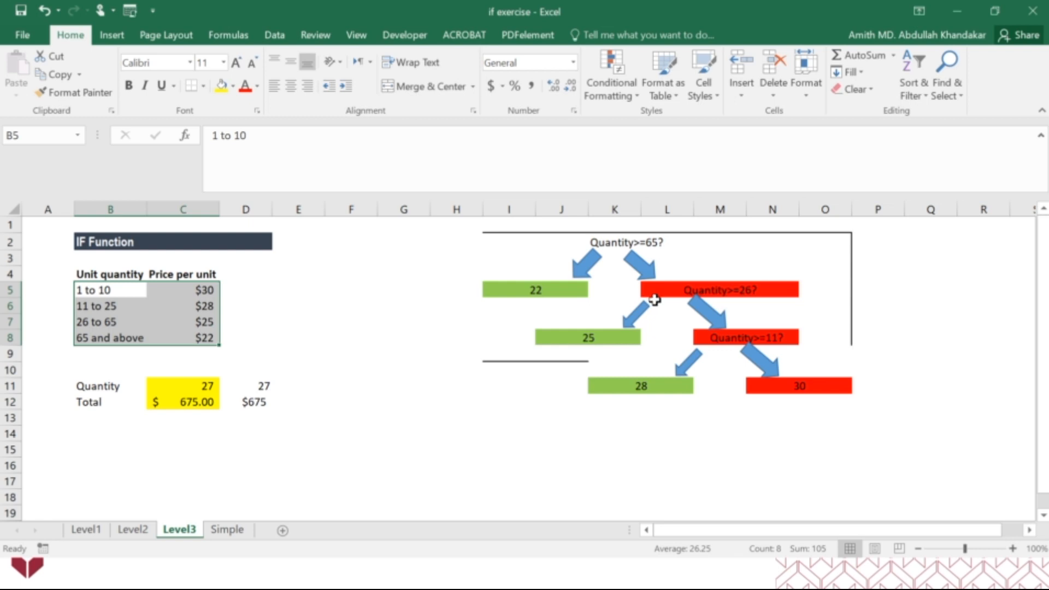
{"action": "left_click", "coordinate": [205, 403]}
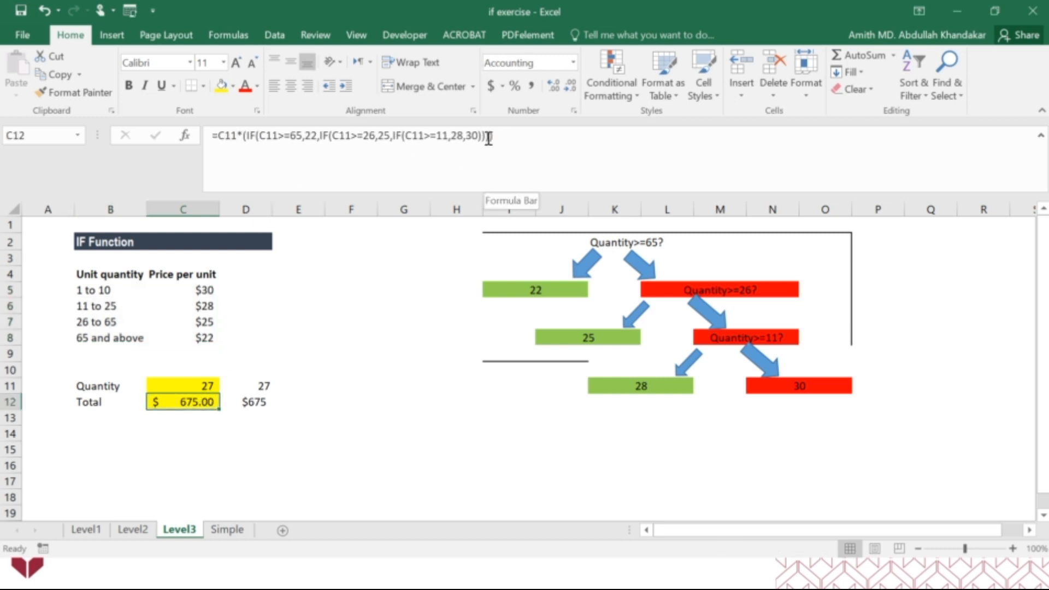
{"action": "left_click_drag", "start_coordinate": [320, 136], "coordinate": [482, 135]}
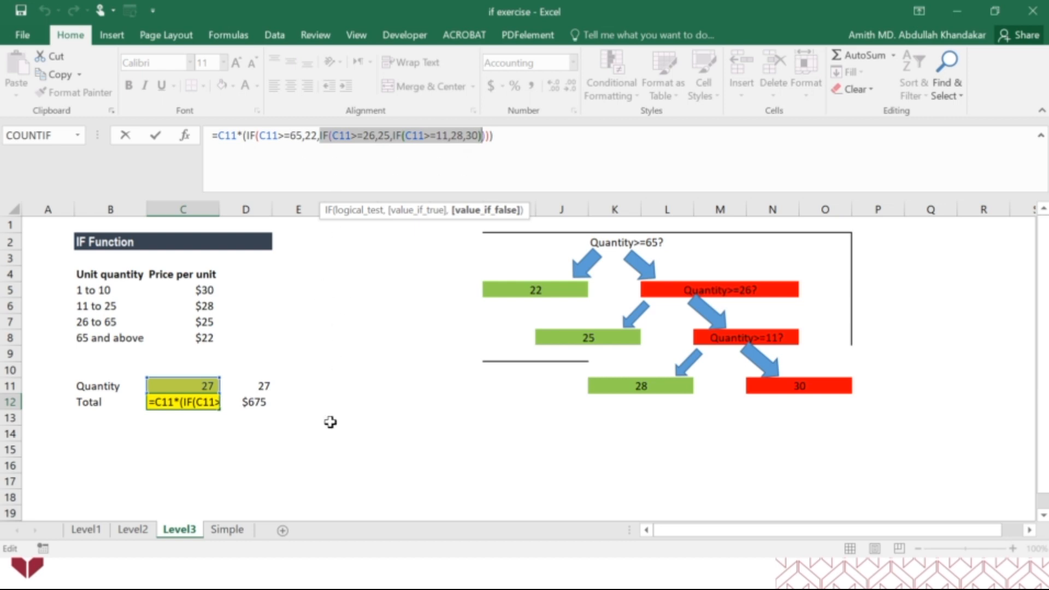
{"action": "left_click", "coordinate": [523, 148]}
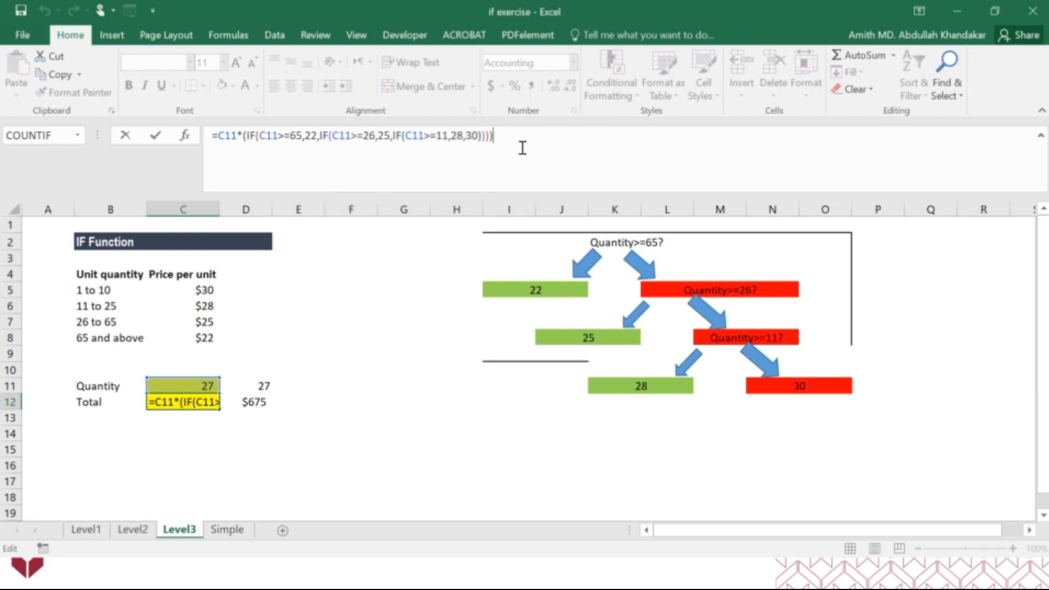
{"action": "key", "text": "Return"}
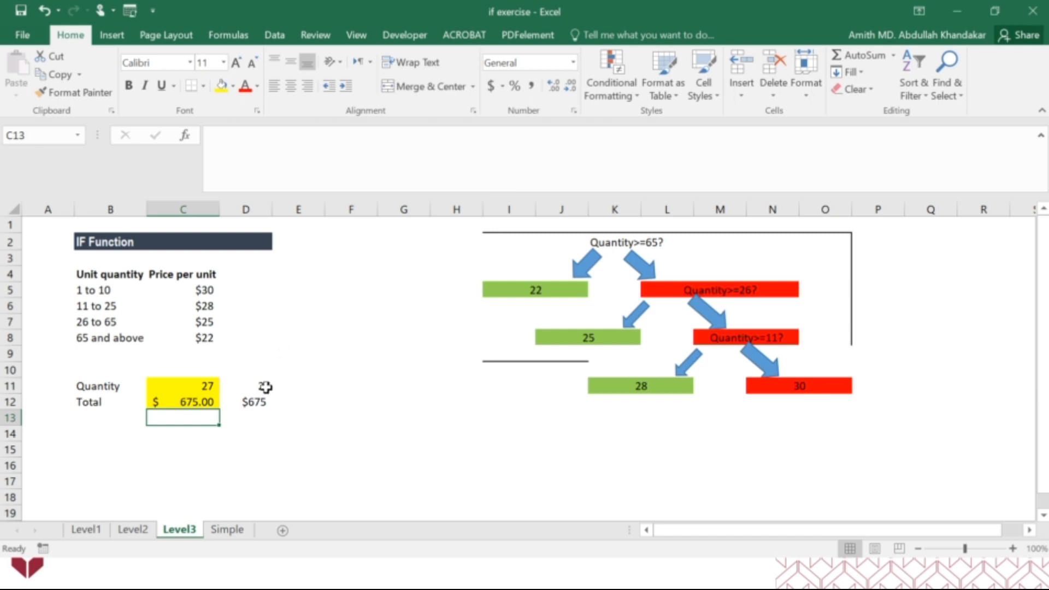
Clear the manual check values from D11:D12
{"action": "left_click_drag", "start_coordinate": [262, 383], "coordinate": [264, 396]}
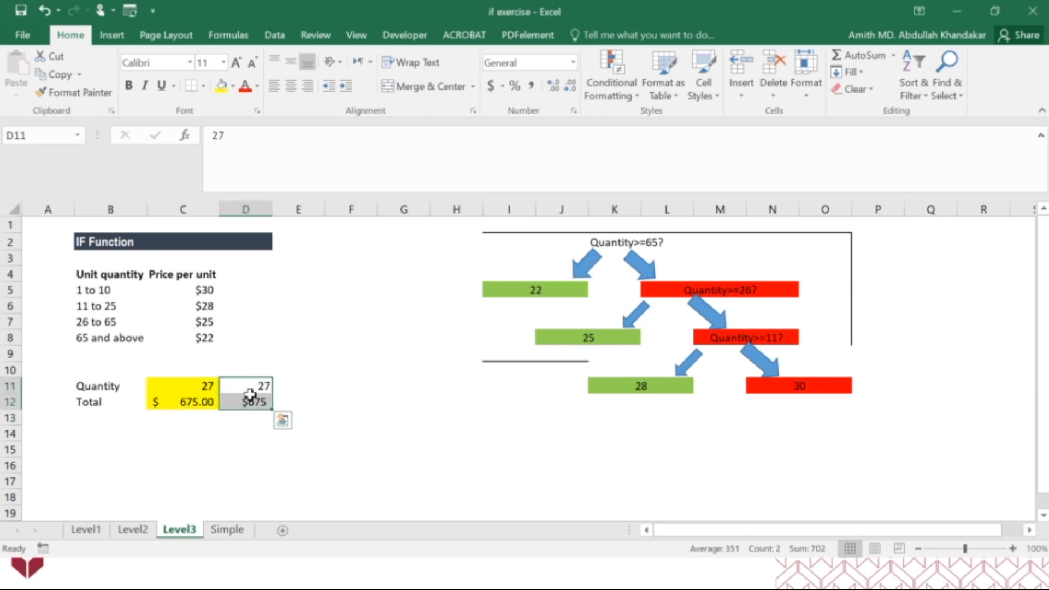
{"action": "key", "text": "Delete"}
{"action": "left_click", "coordinate": [296, 480]}
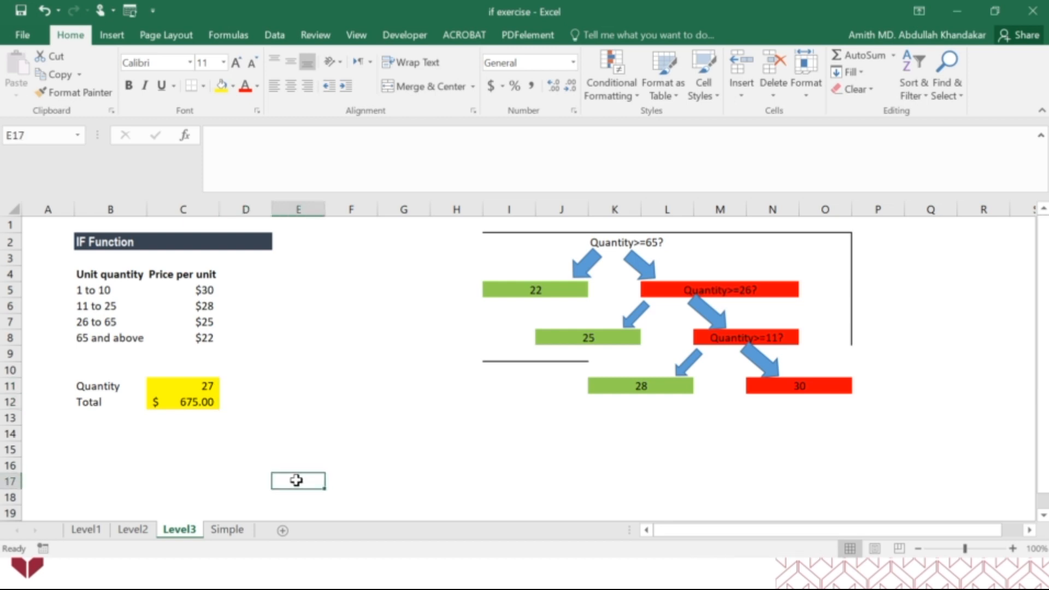
Set the quantity in C11 to 5 to test the lowest quantity tier
{"action": "left_click", "coordinate": [197, 388]}
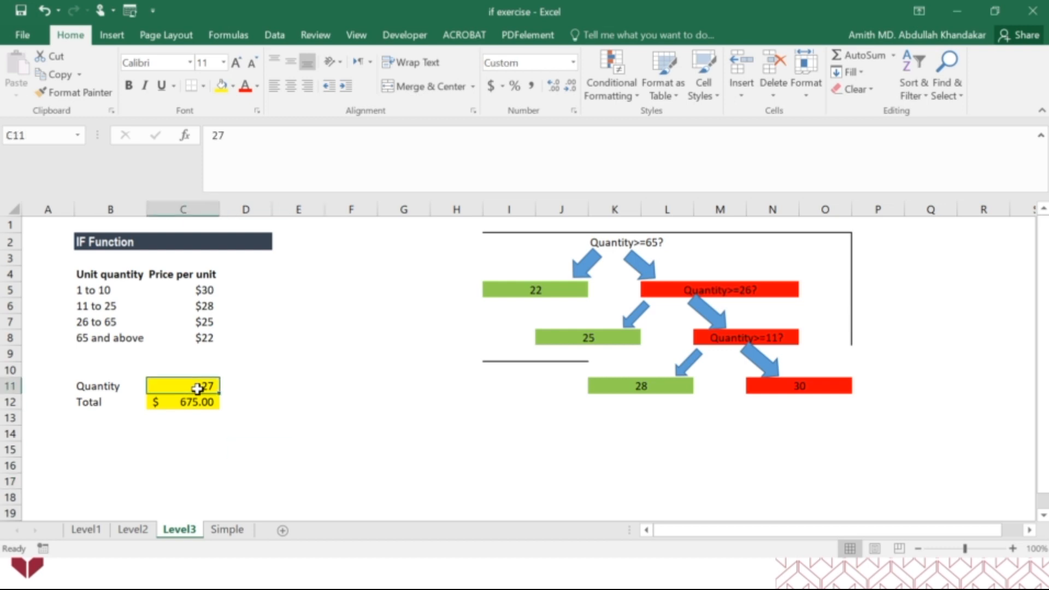
{"action": "type", "text": "5"}
{"action": "key", "text": "Tab"}
{"action": "key", "text": "Tab"}
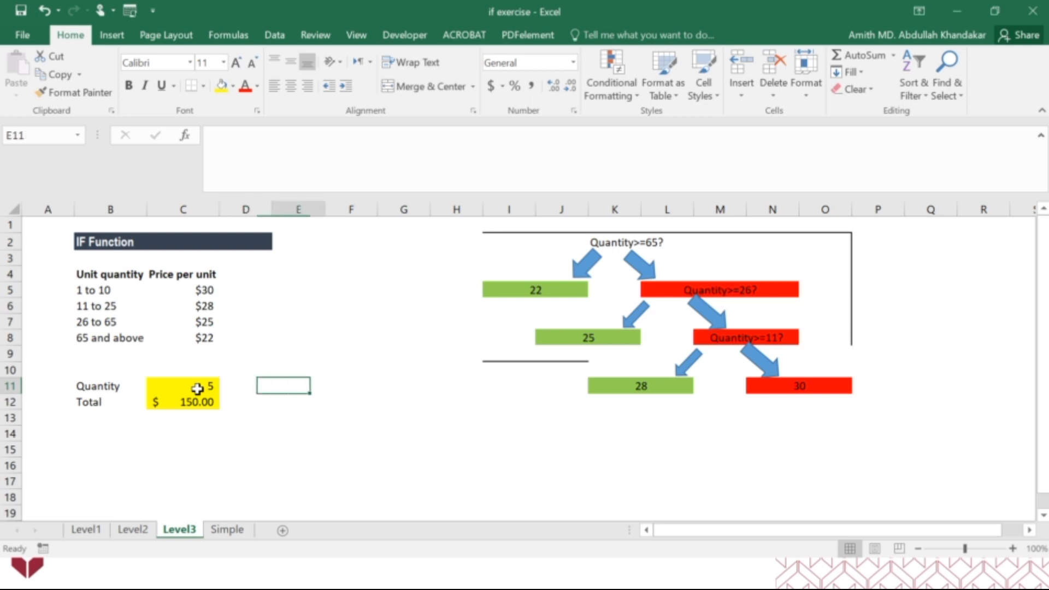
Build a manual check with quantity 5 in E11 and the formula =E11*C5 in E12
{"action": "type", "text": "5"}
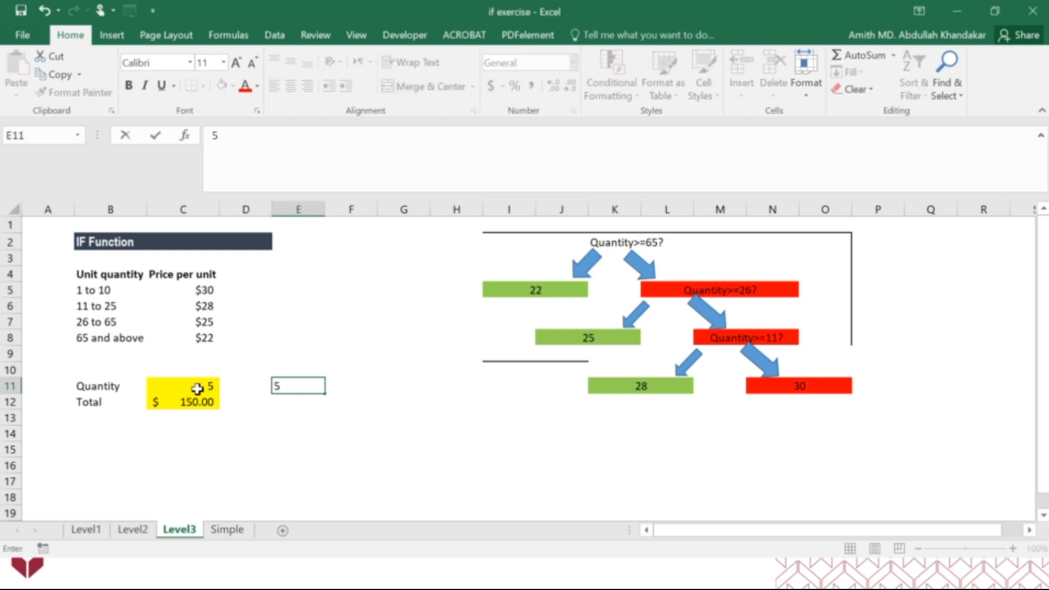
{"action": "key", "text": "Return"}
{"action": "type", "text": "="}
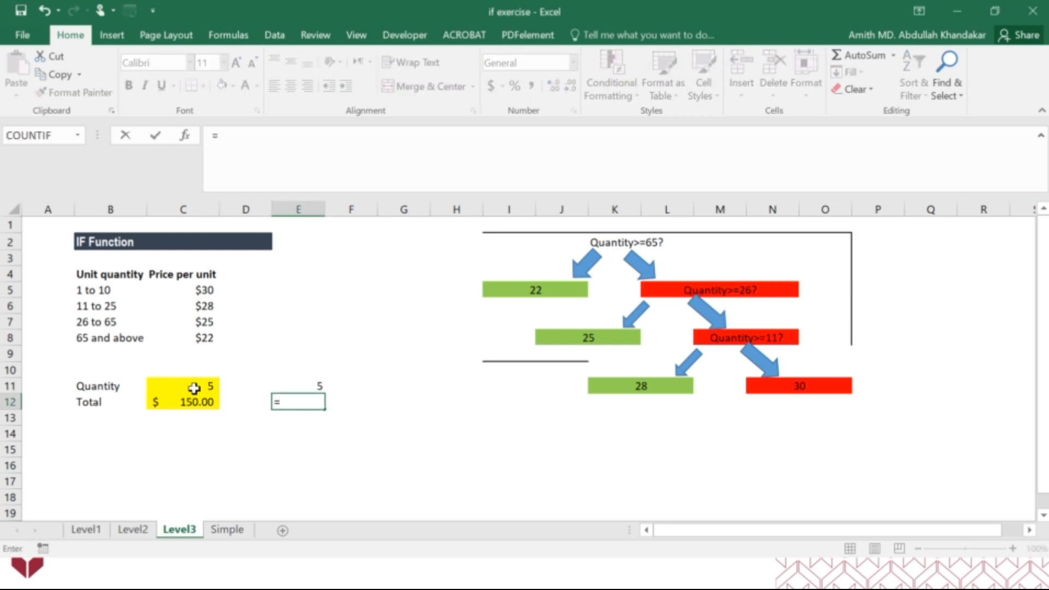
{"action": "left_click", "coordinate": [313, 384]}
{"action": "type", "text": "*"}
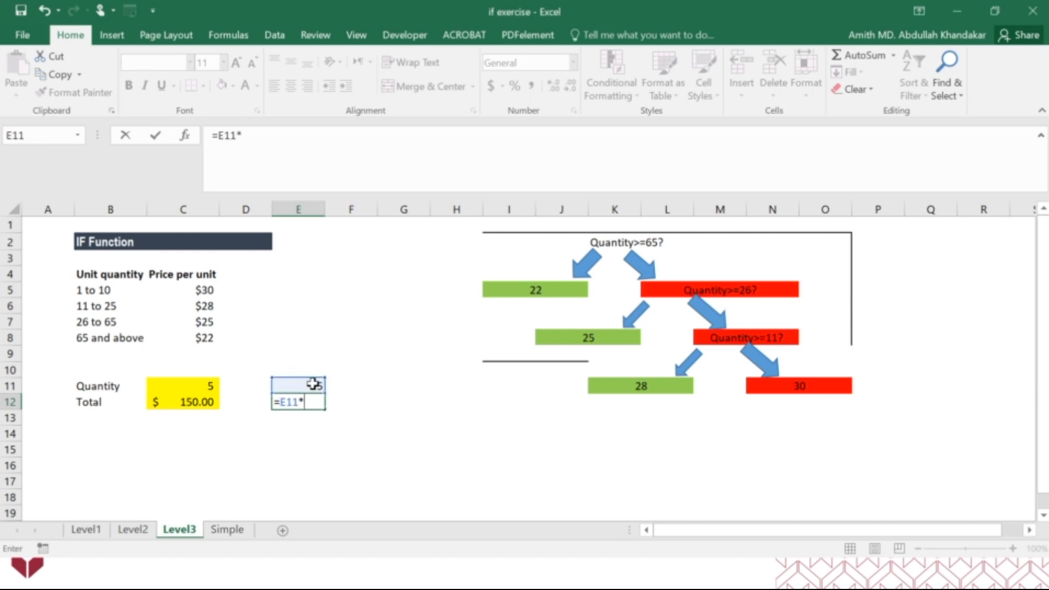
{"action": "left_click", "coordinate": [207, 287]}
{"action": "key", "text": "Return"}
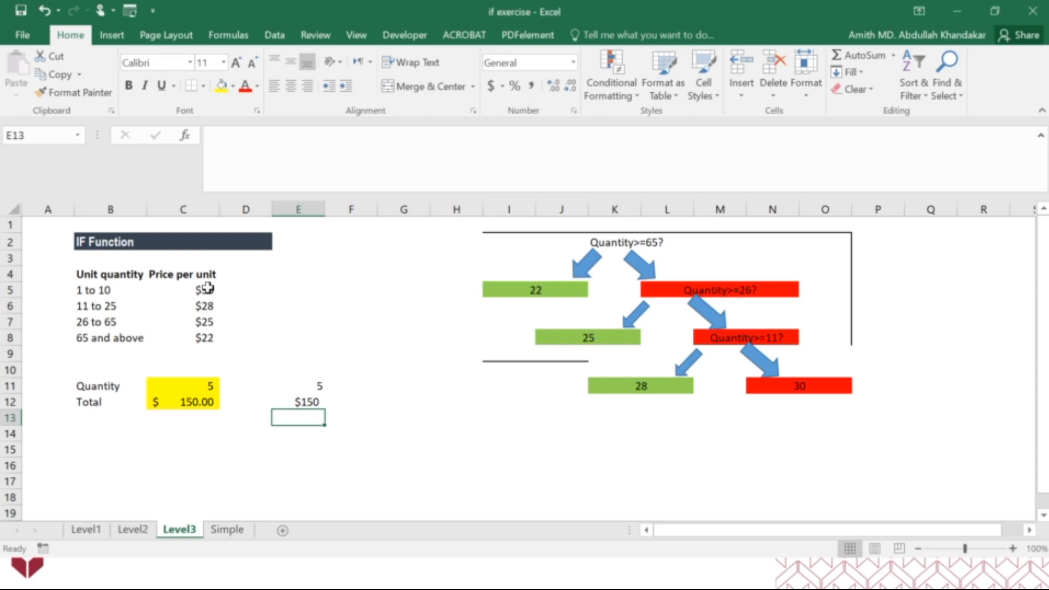
Set the quantity in C11 to 13 to test the 11 to 25 tier
{"action": "left_click", "coordinate": [201, 387]}
{"action": "type", "text": "13"}
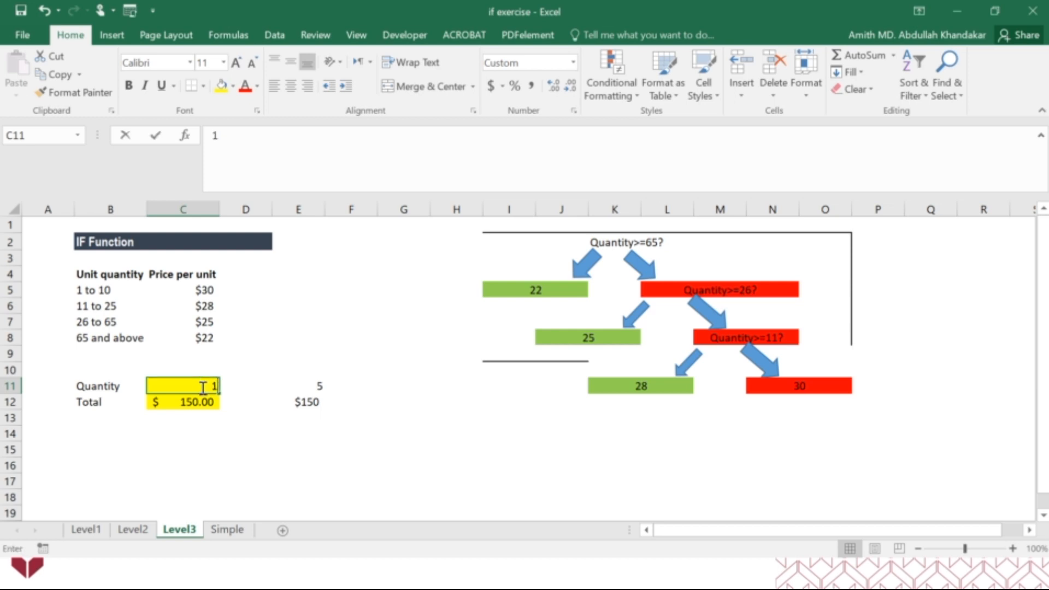
{"action": "key", "text": "Return"}
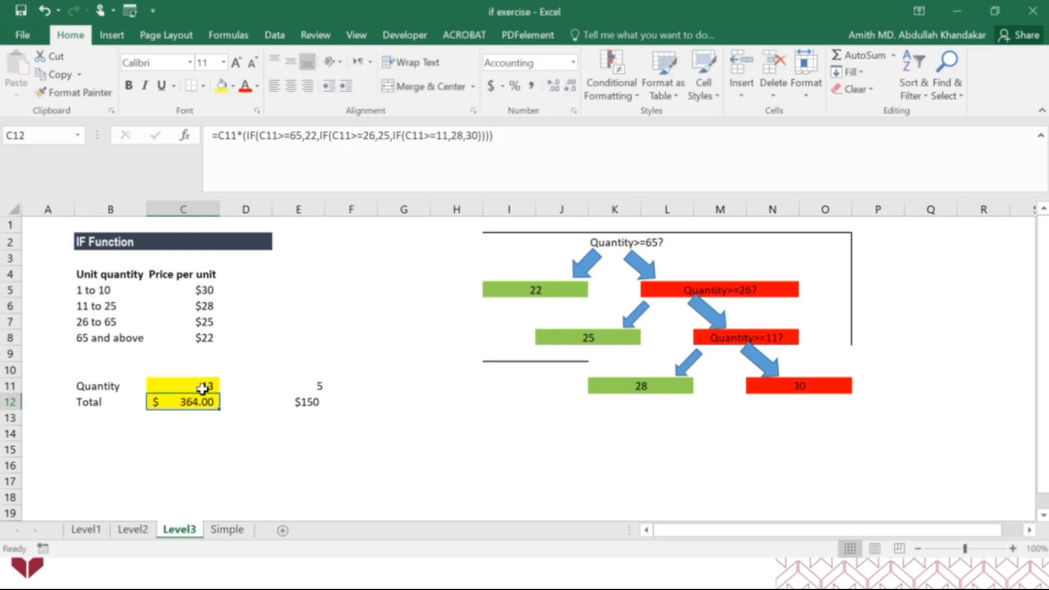
Cross-check the total with quantity 13 in E11 and =E11*C6 in E12, and clear the check cells
{"action": "left_click", "coordinate": [312, 385]}
{"action": "type", "text": "13"}
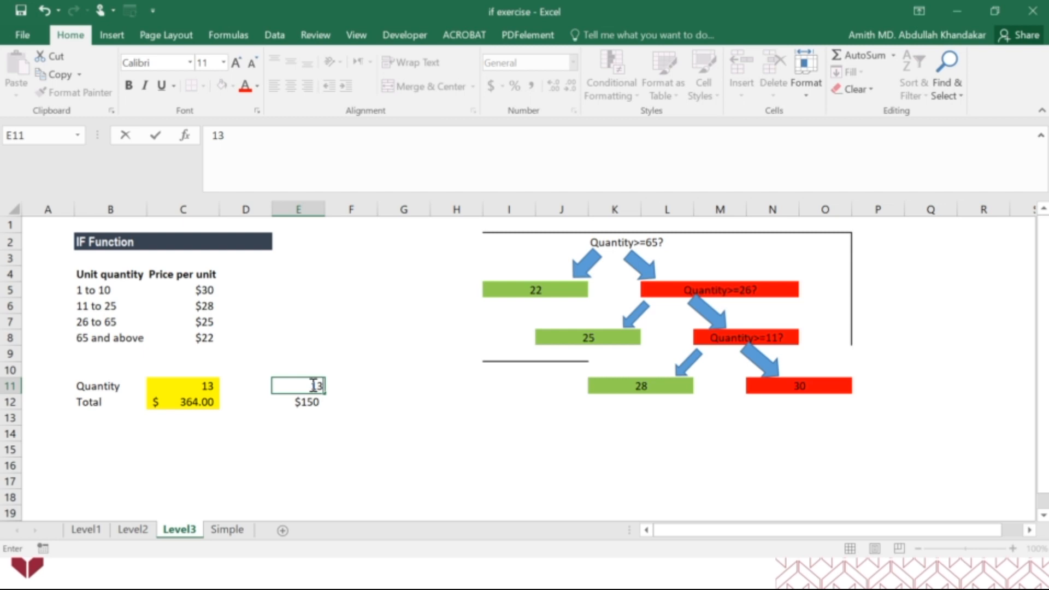
{"action": "key", "text": "Return"}
{"action": "type", "text": "="}
{"action": "left_click", "coordinate": [312, 385]}
{"action": "type", "text": "*"}
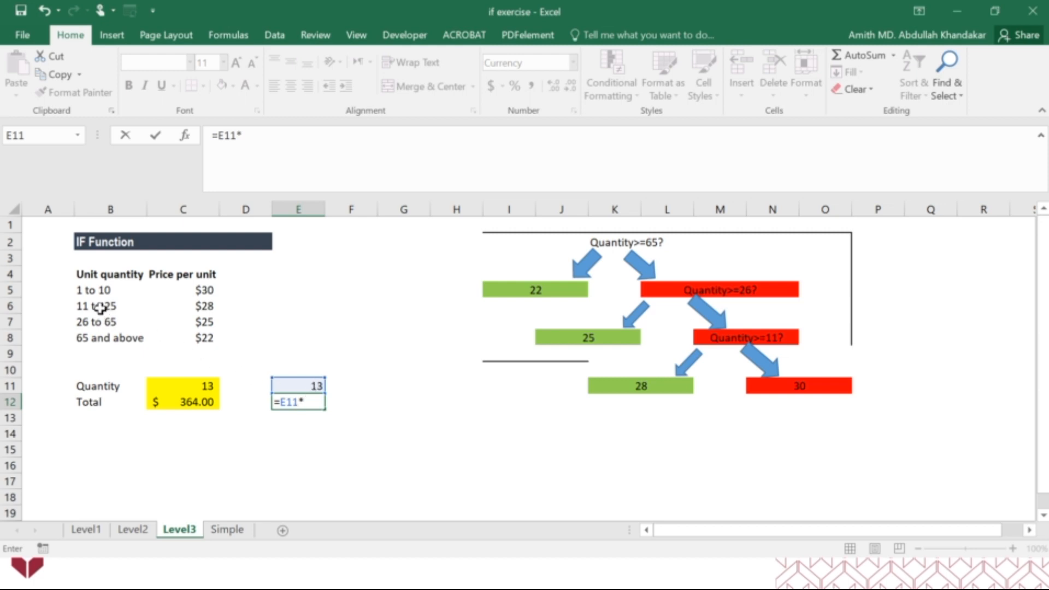
{"action": "left_click", "coordinate": [206, 306]}
{"action": "key", "text": "Return"}
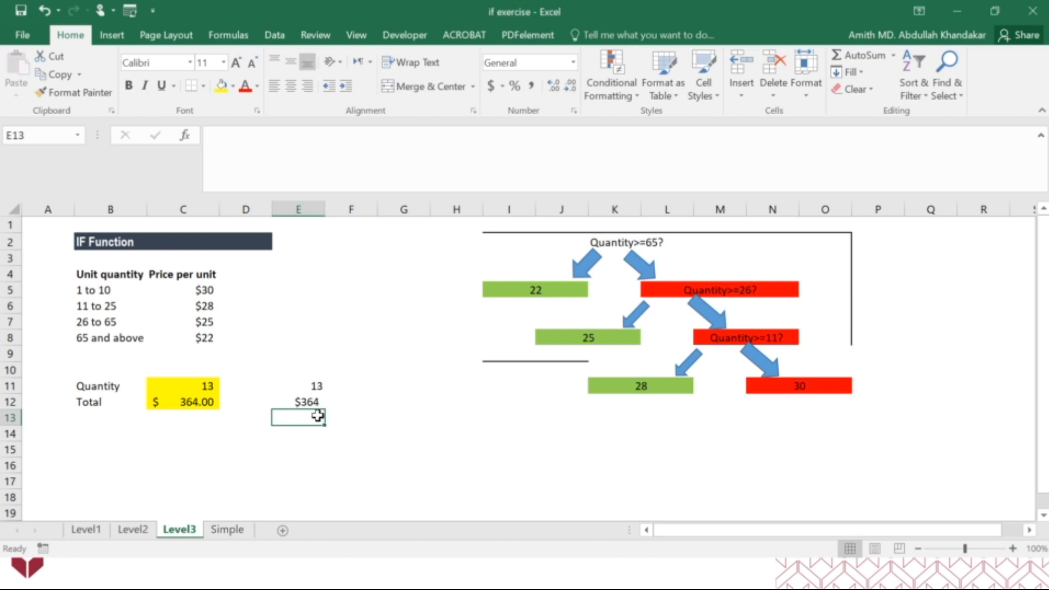
{"action": "left_click_drag", "start_coordinate": [315, 387], "coordinate": [318, 410]}
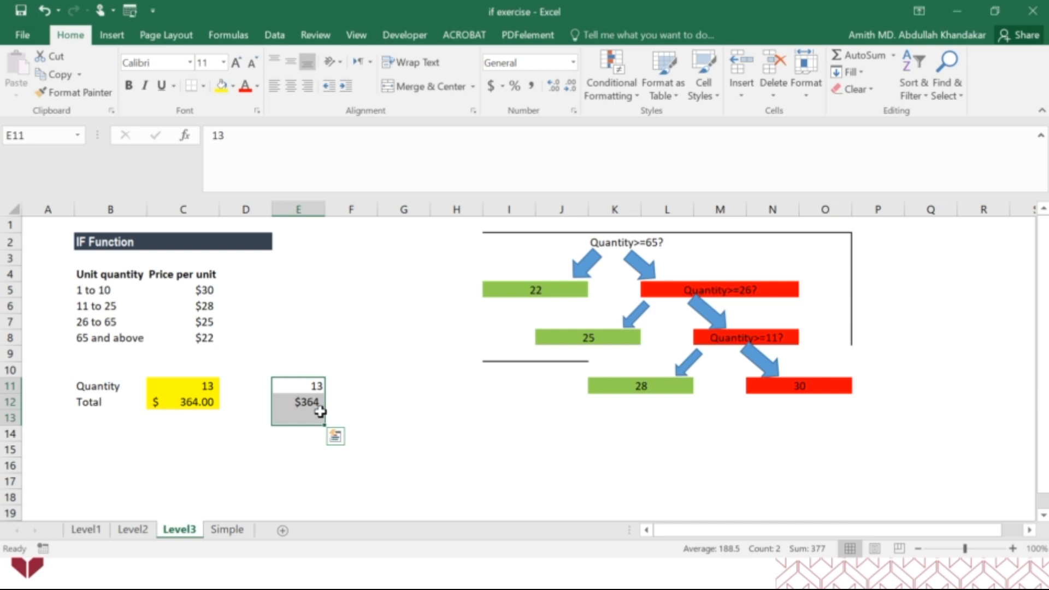
{"action": "key", "text": "Delete"}
Examine the price table in B4:C8 and the whole parenthesised nested IF in C12, leaving the formula as it is
{"action": "left_click_drag", "start_coordinate": [96, 275], "coordinate": [202, 338]}
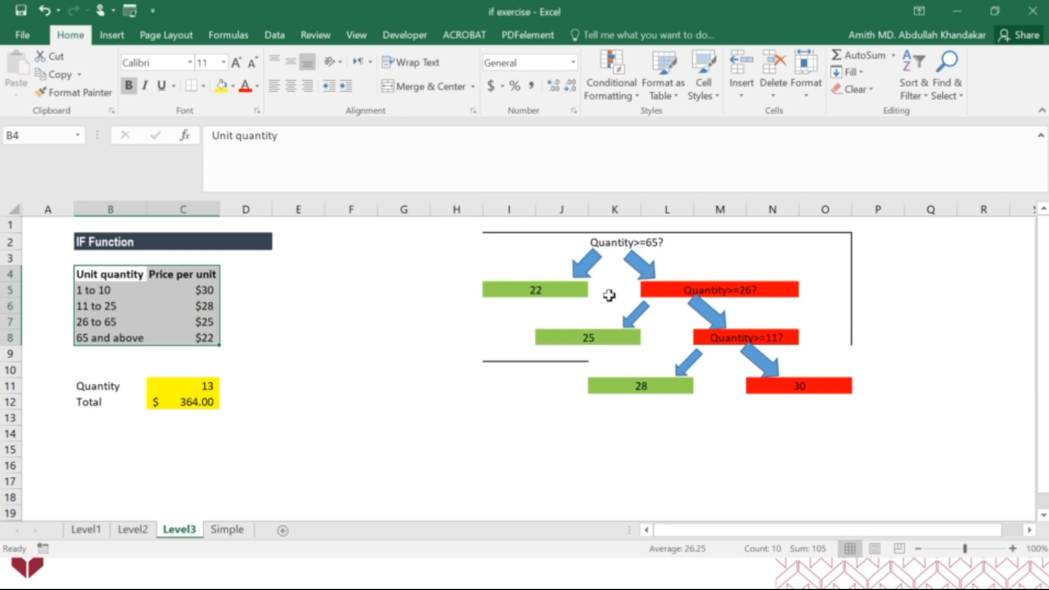
{"action": "left_click", "coordinate": [189, 402]}
{"action": "left_click_drag", "start_coordinate": [498, 139], "coordinate": [245, 140]}
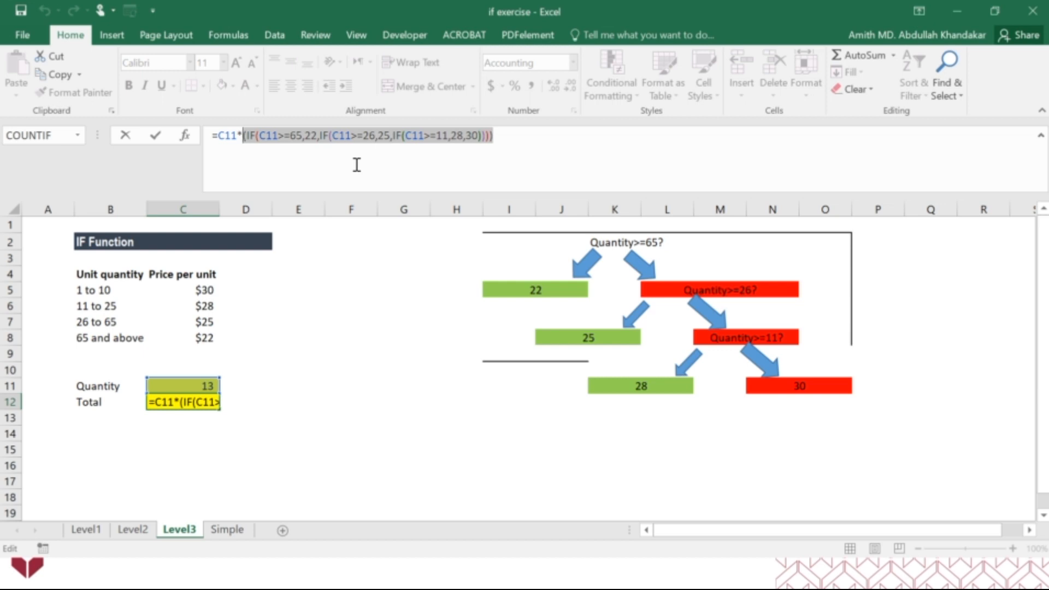
{"action": "left_click", "coordinate": [377, 340]}
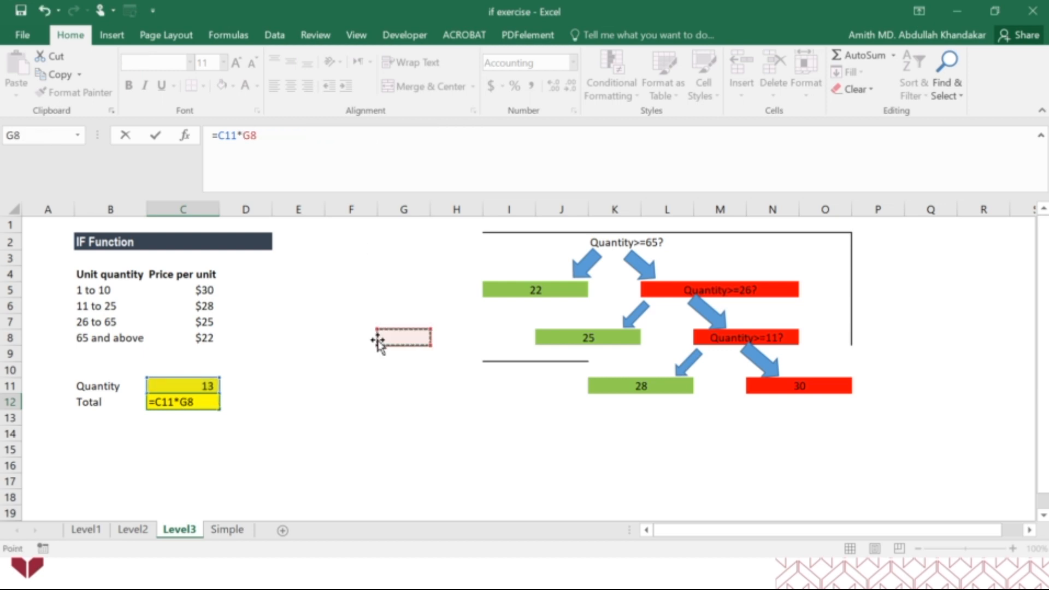
{"action": "key", "text": "Escape"}
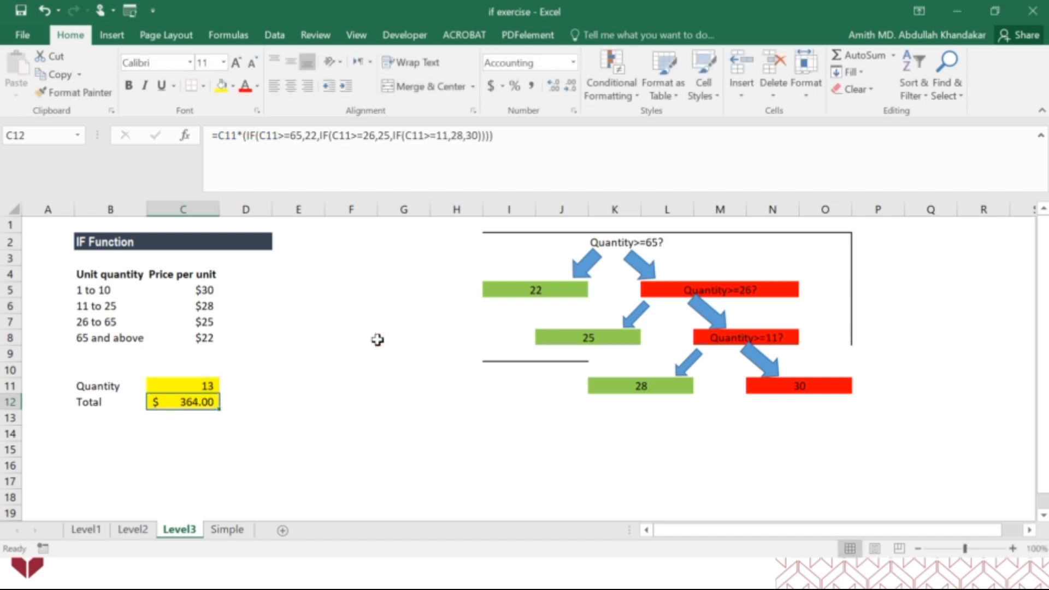
{"action": "left_click", "coordinate": [378, 340]}
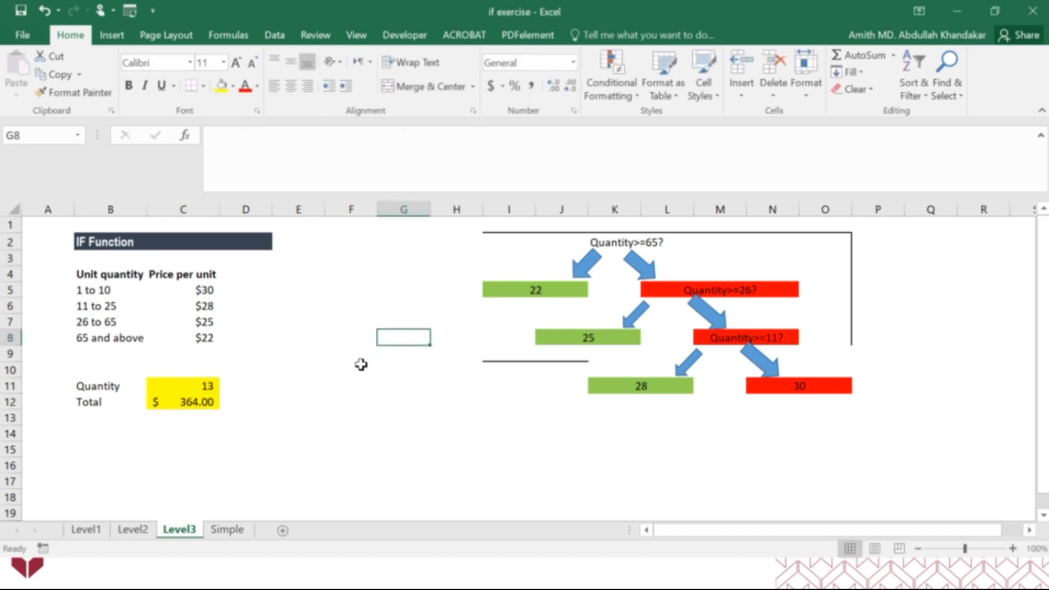
{"action": "left_click", "coordinate": [825, 465]}
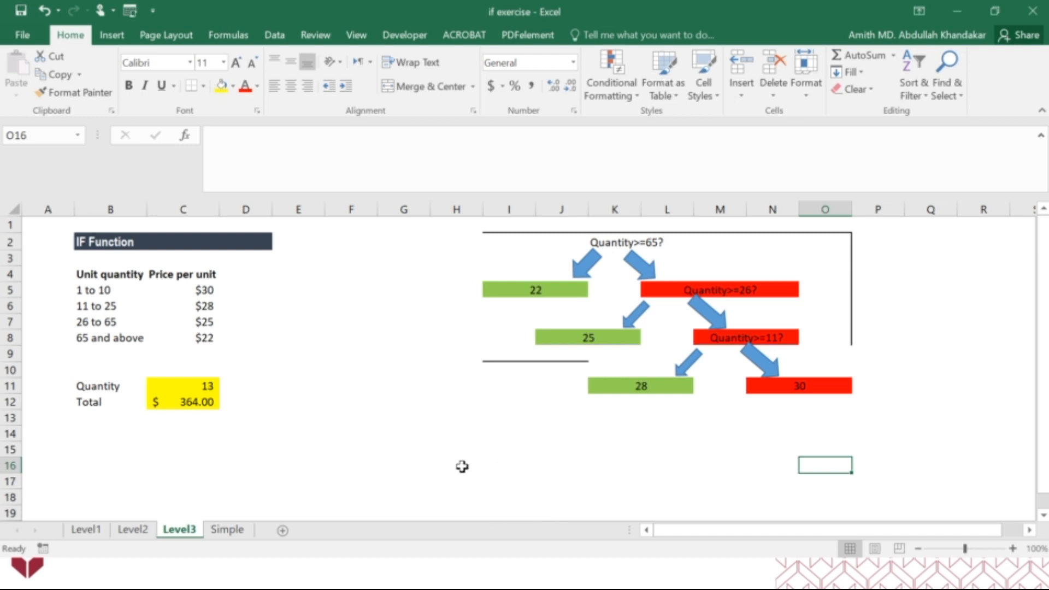
Switch to the Simple sheet and go over the AGM preparation tasks and their Status cells
{"action": "left_click", "coordinate": [227, 530]}
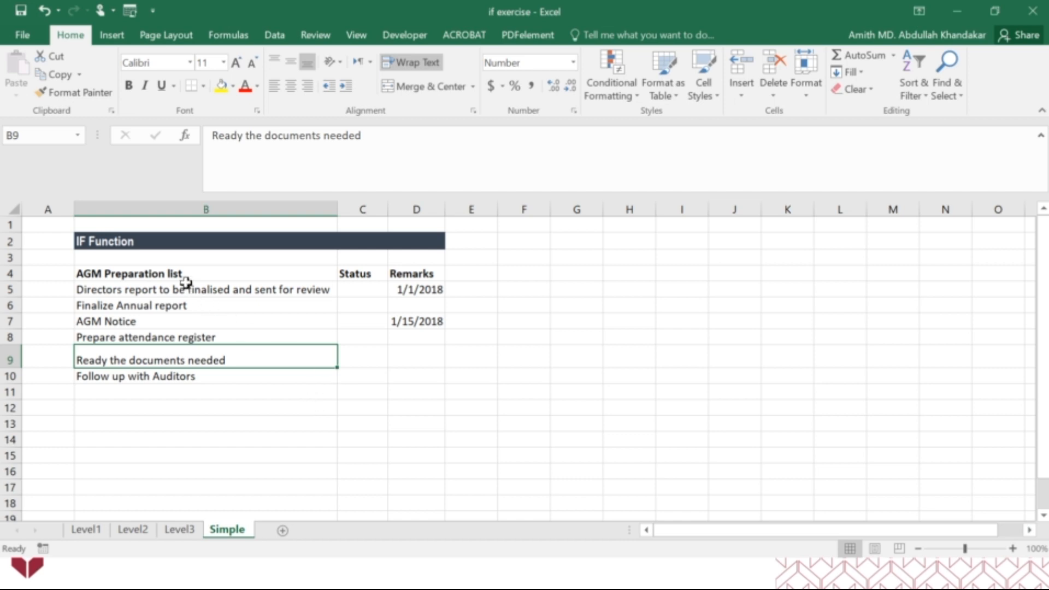
{"action": "left_click_drag", "start_coordinate": [183, 290], "coordinate": [189, 376]}
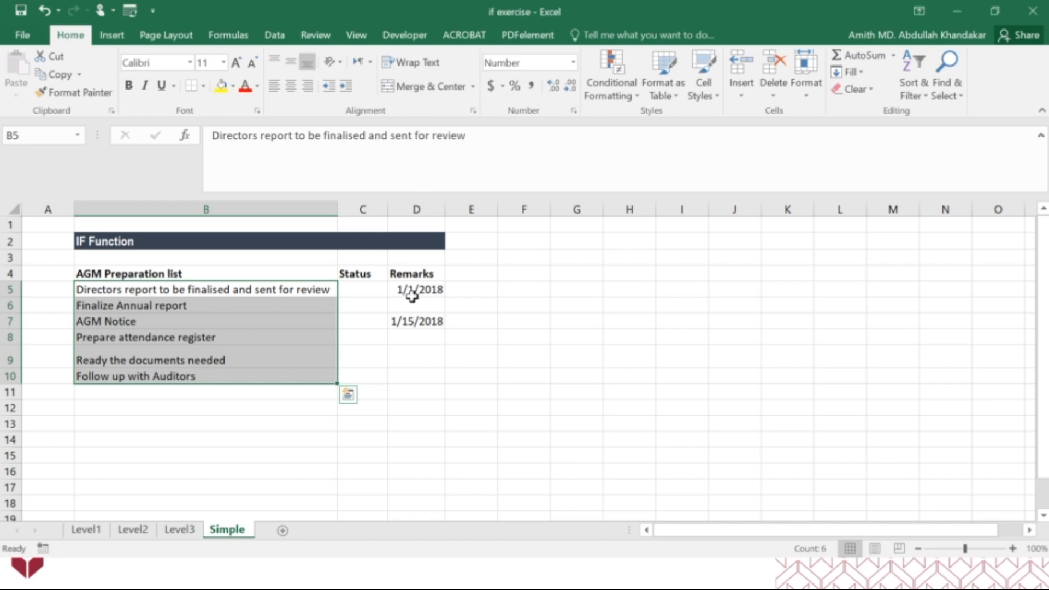
{"action": "left_click_drag", "start_coordinate": [368, 291], "coordinate": [363, 381]}
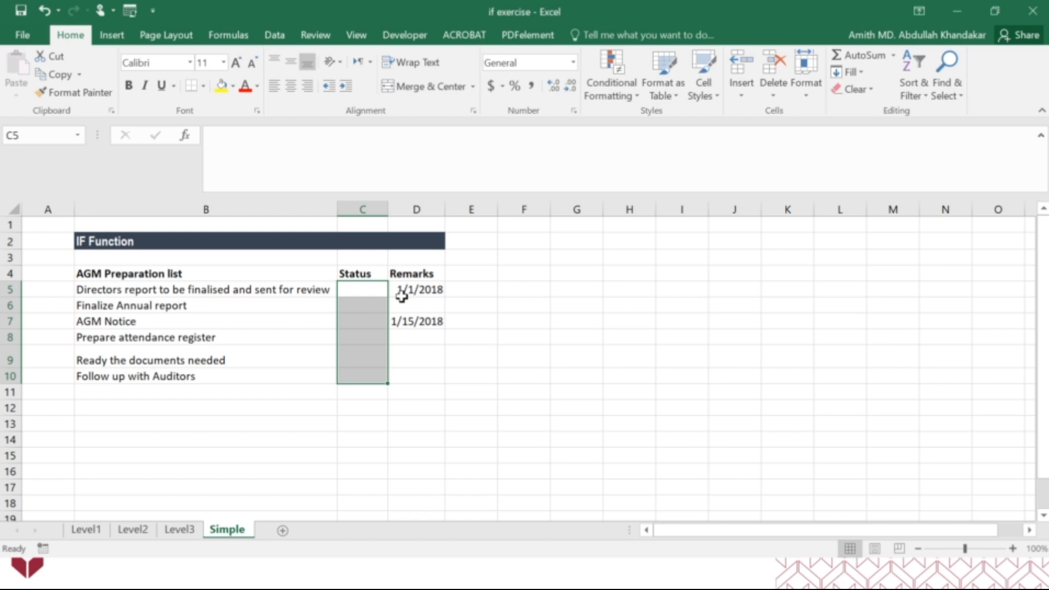
{"action": "left_click", "coordinate": [267, 286]}
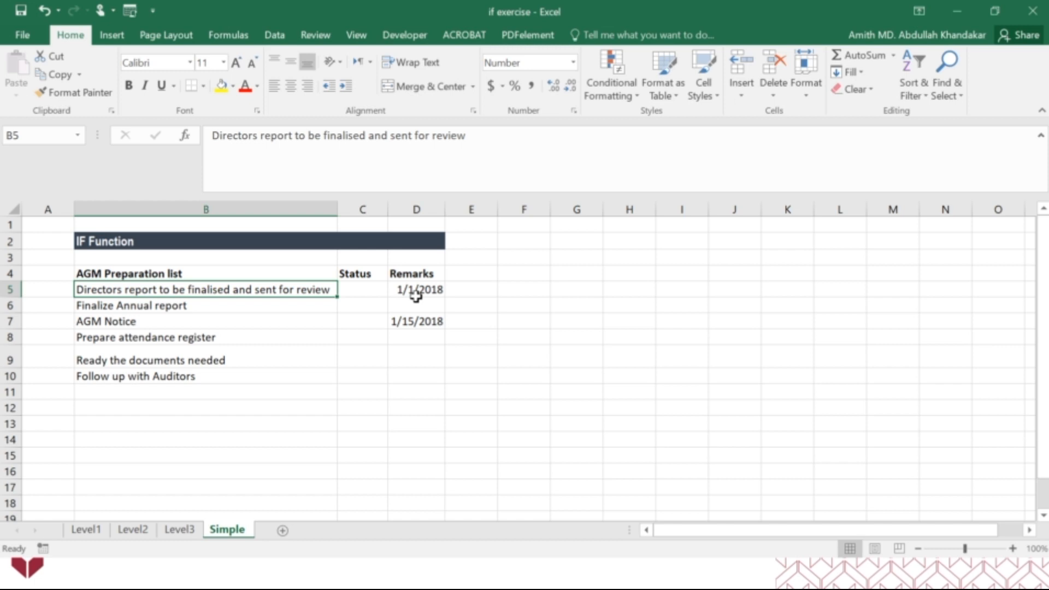
Enter Closed as the Status of the directors report task in C5
{"action": "left_click", "coordinate": [362, 290]}
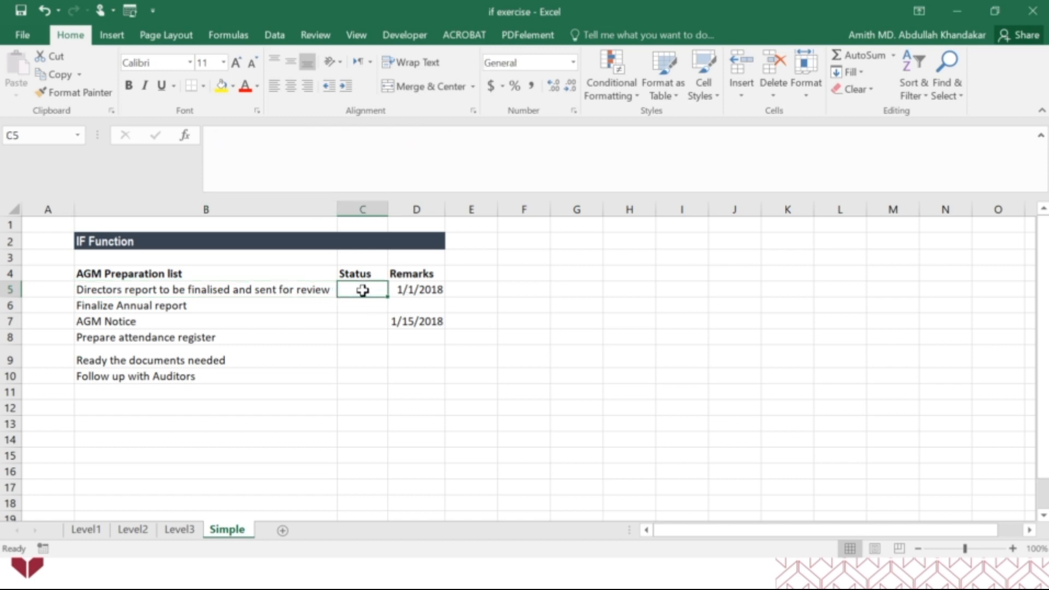
{"action": "type", "text": "Closed"}
{"action": "key", "text": "Return"}
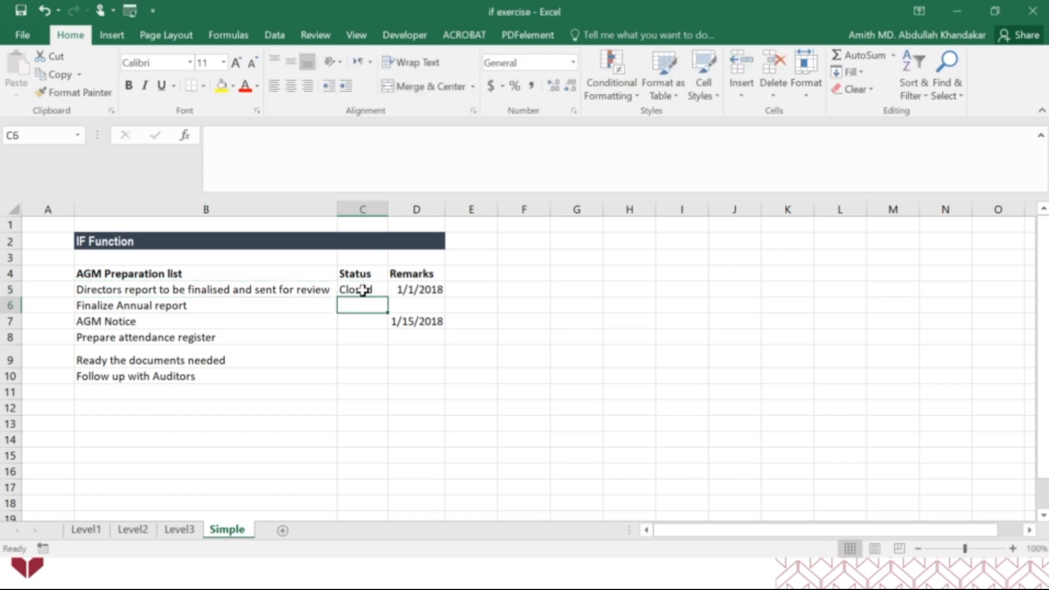
{"action": "key", "text": "Left"}
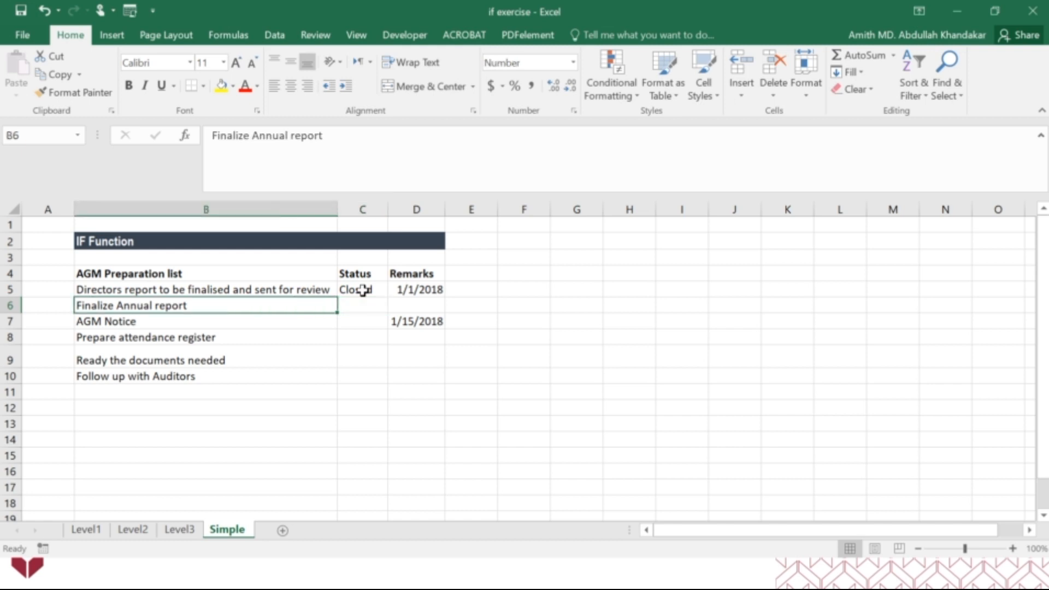
Enter Open as the Status of Finalize Annual report in C6 and Closed as the Status of AGM Notice in C7
{"action": "key", "text": "Right"}
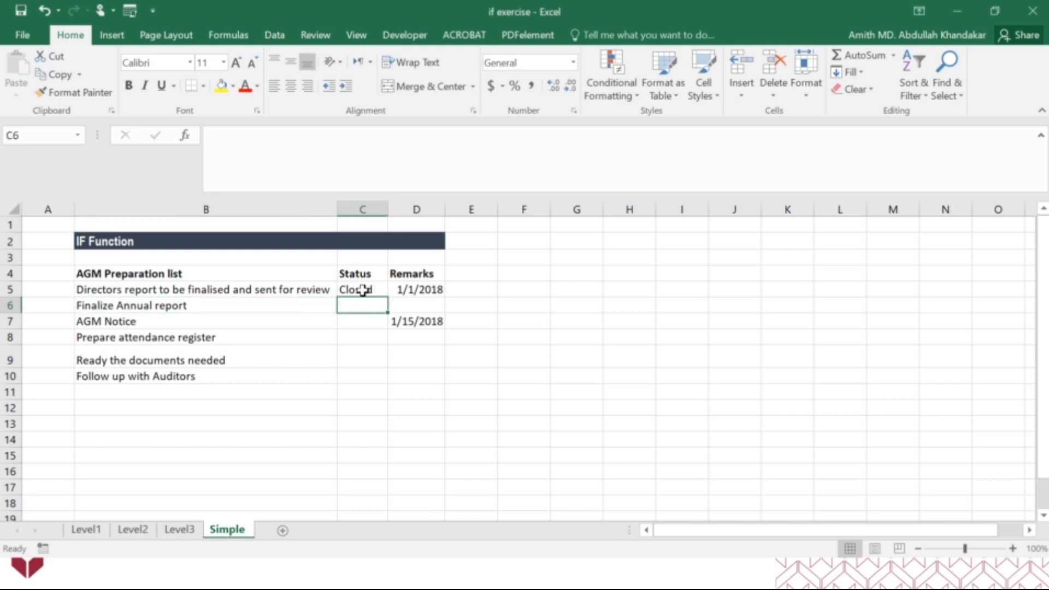
{"action": "type", "text": "Open"}
{"action": "key", "text": "Tab"}
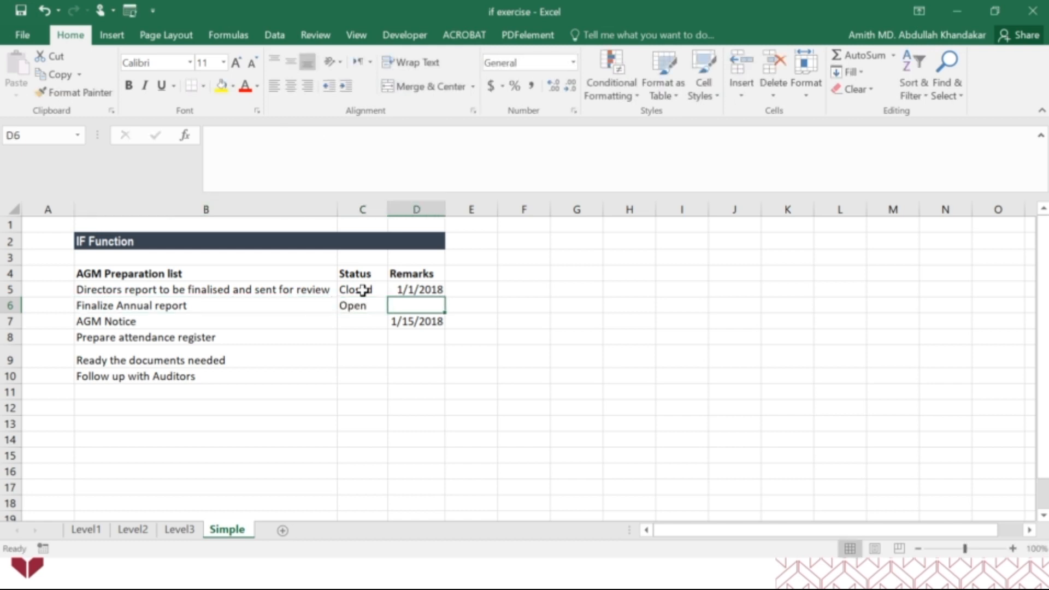
{"action": "key", "text": "Return"}
{"action": "key", "text": "Left"}
{"action": "key", "text": "Left"}
{"action": "key", "text": "Right"}
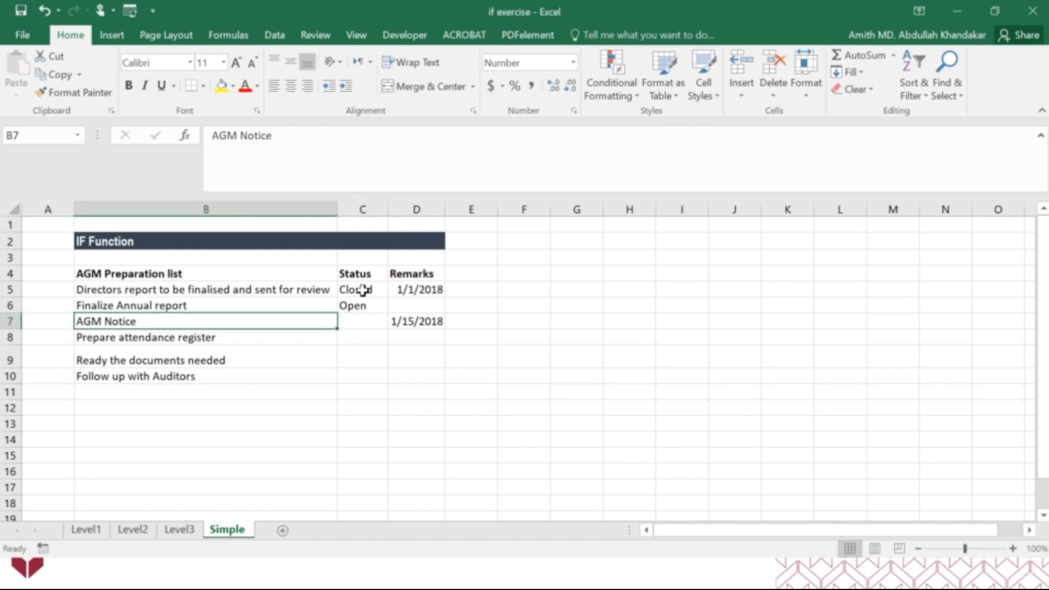
{"action": "key", "text": "Right"}
{"action": "key", "text": "Right"}
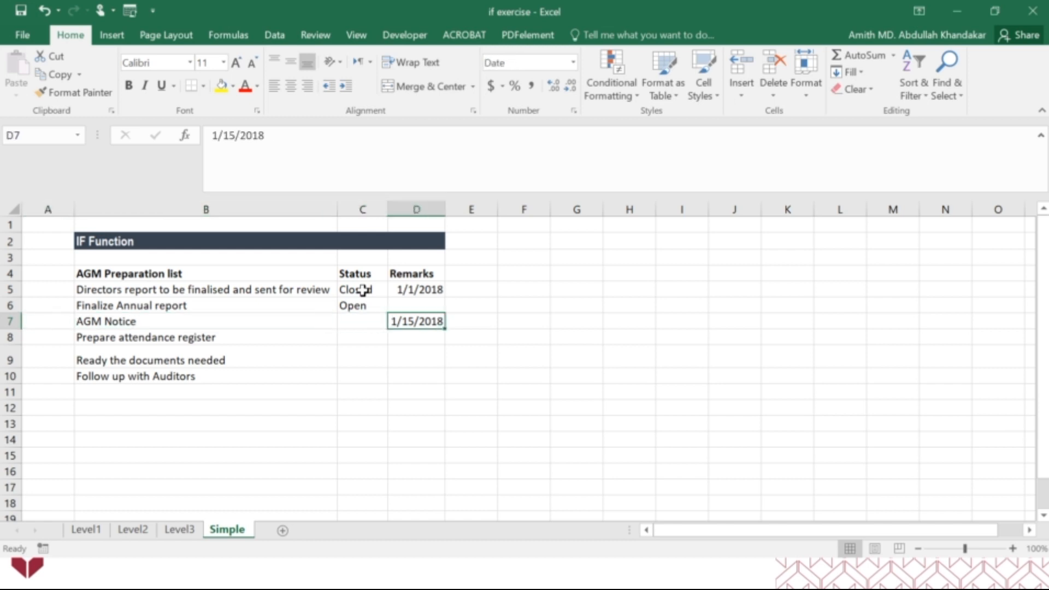
{"action": "key", "text": "Left"}
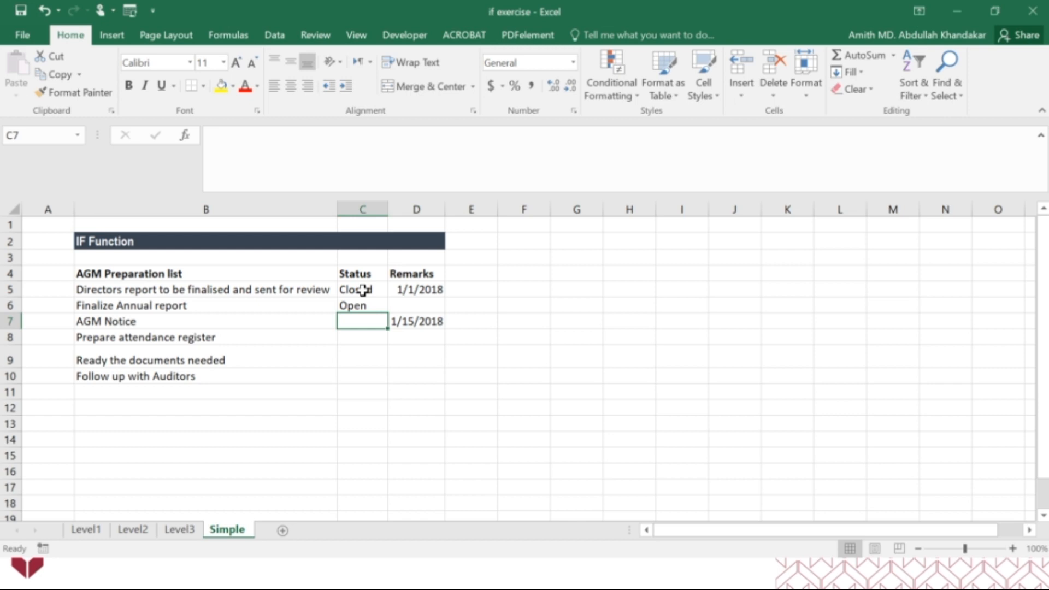
{"action": "type", "text": "Closed"}
{"action": "key", "text": "Return"}
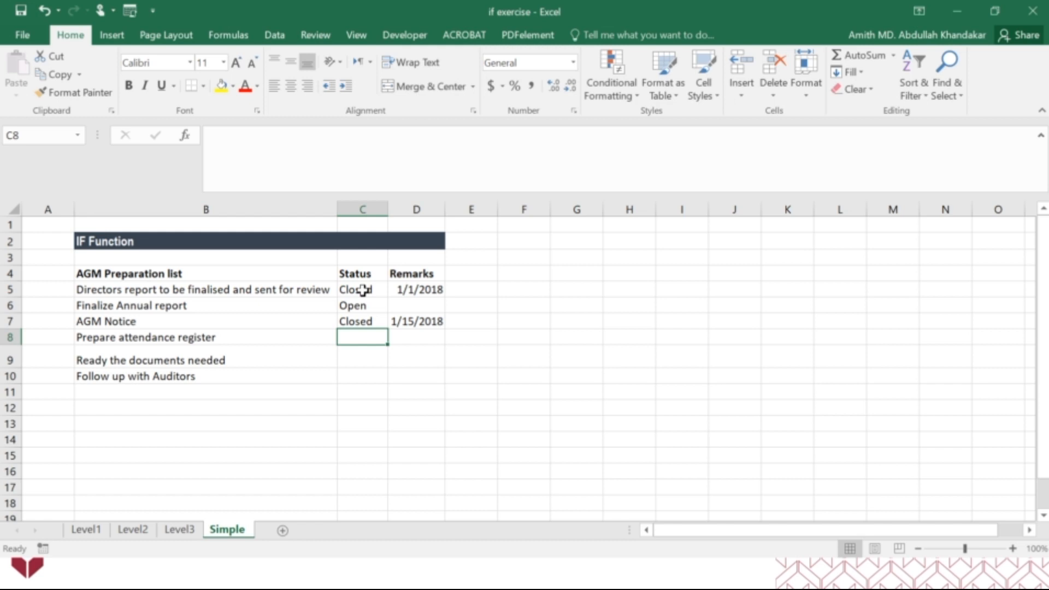
Enter Open as the Status of the three remaining tasks in C8, C9 and C10
{"action": "type", "text": "Ope"}
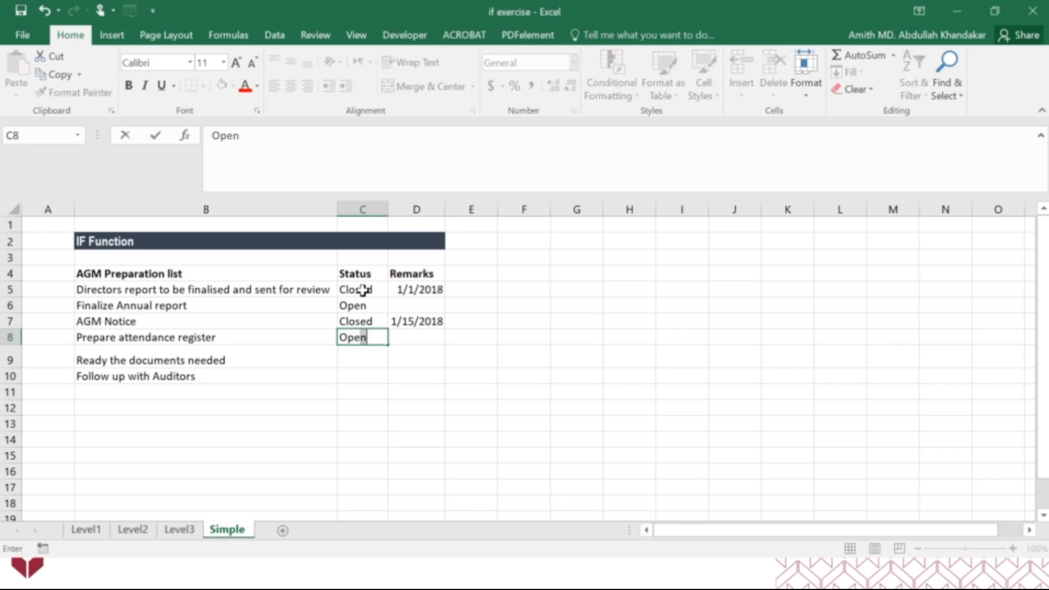
{"action": "type", "text": "n"}
{"action": "key", "text": "Return"}
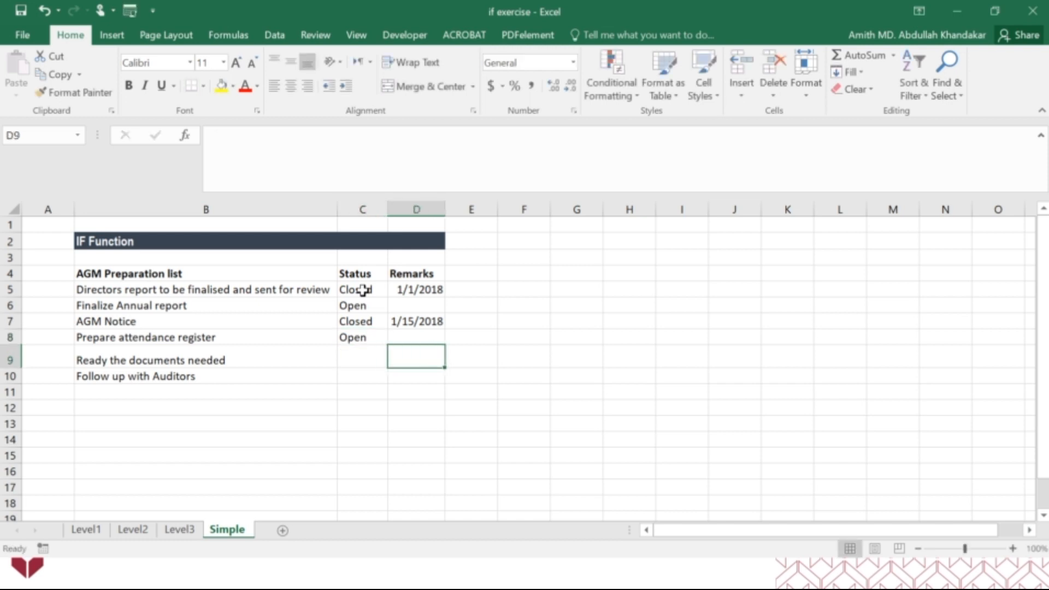
{"action": "type", "text": "Open"}
{"action": "key", "text": "Return"}
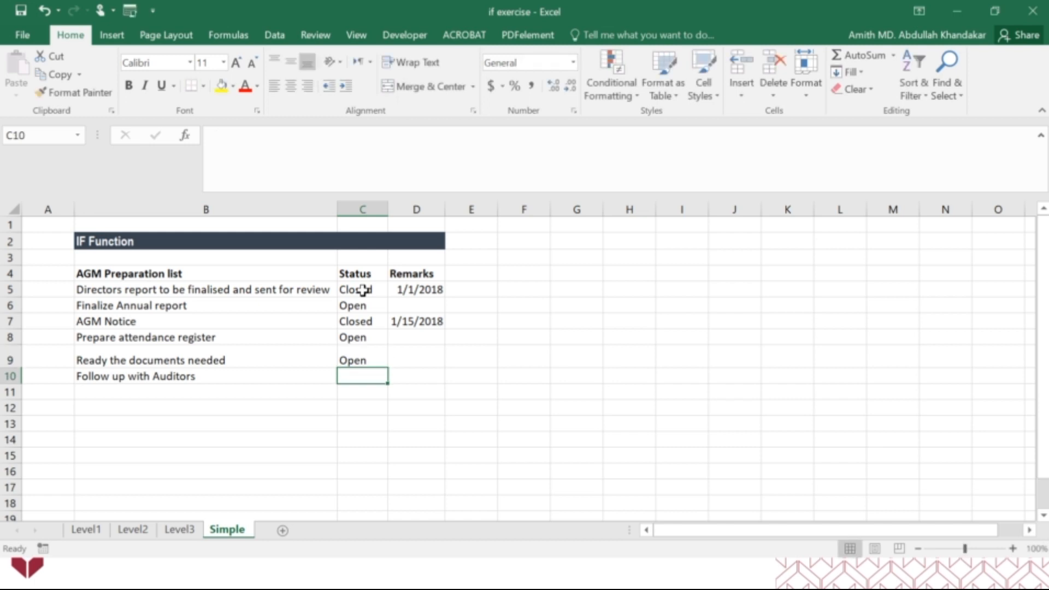
{"action": "type", "text": "Ope"}
{"action": "key", "text": "Return"}
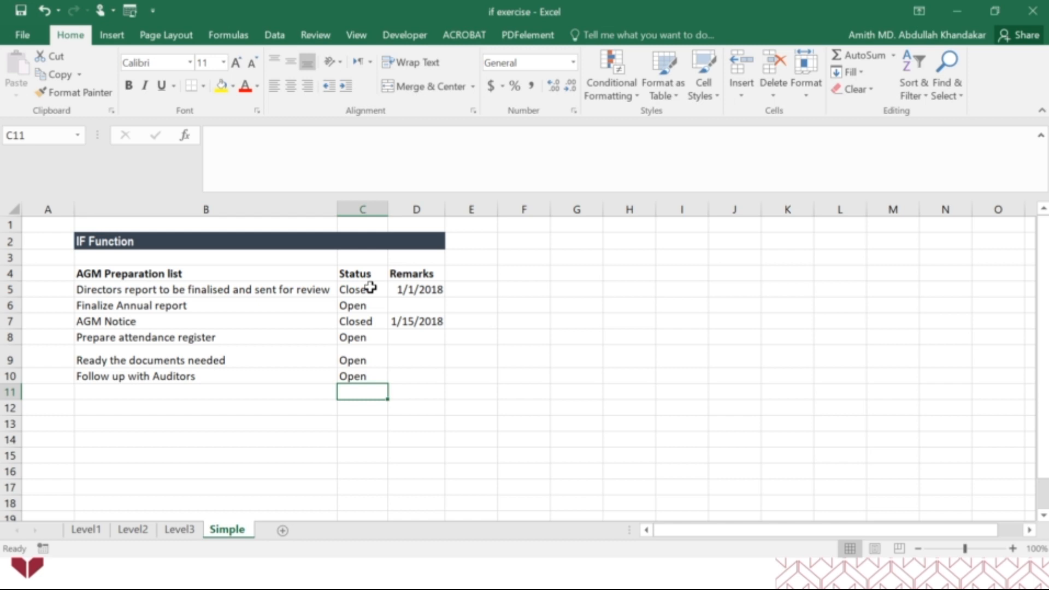
Clear all the manually entered statuses from C5:C10
{"action": "left_click_drag", "start_coordinate": [370, 287], "coordinate": [342, 374]}
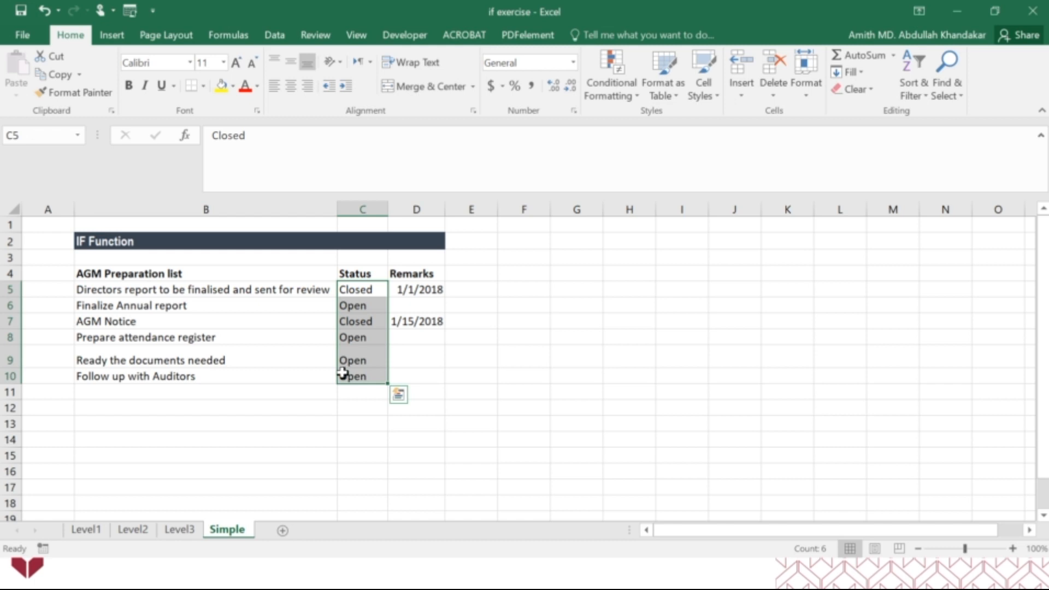
{"action": "key", "text": "Delete"}
{"action": "left_click", "coordinate": [410, 354]}
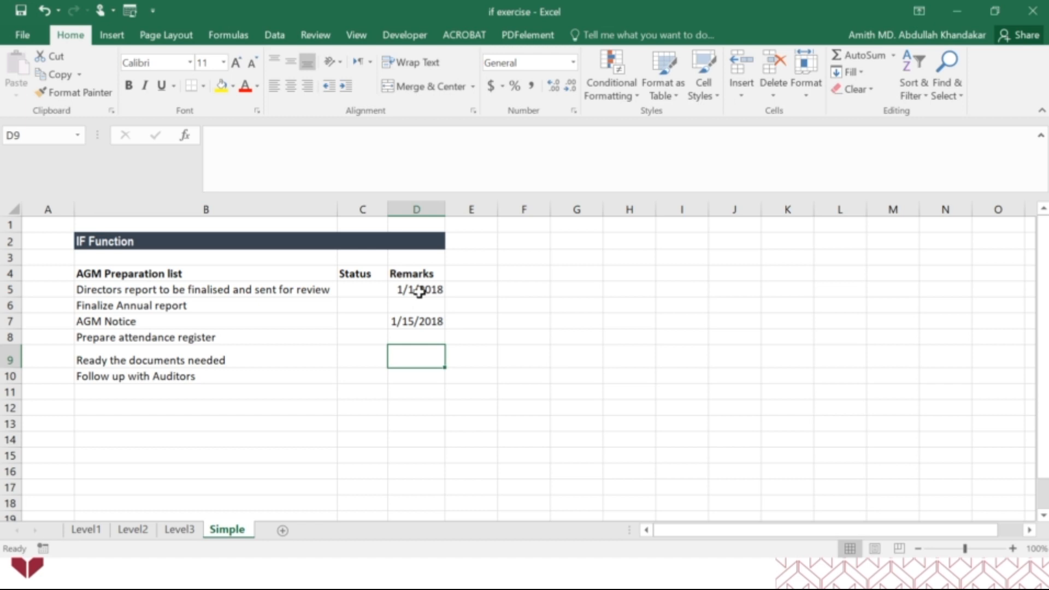
Copy the first branch of Level3's decision diagram, I2:O5, and paste it at H3 on the Simple sheet
{"action": "left_click", "coordinate": [179, 528]}
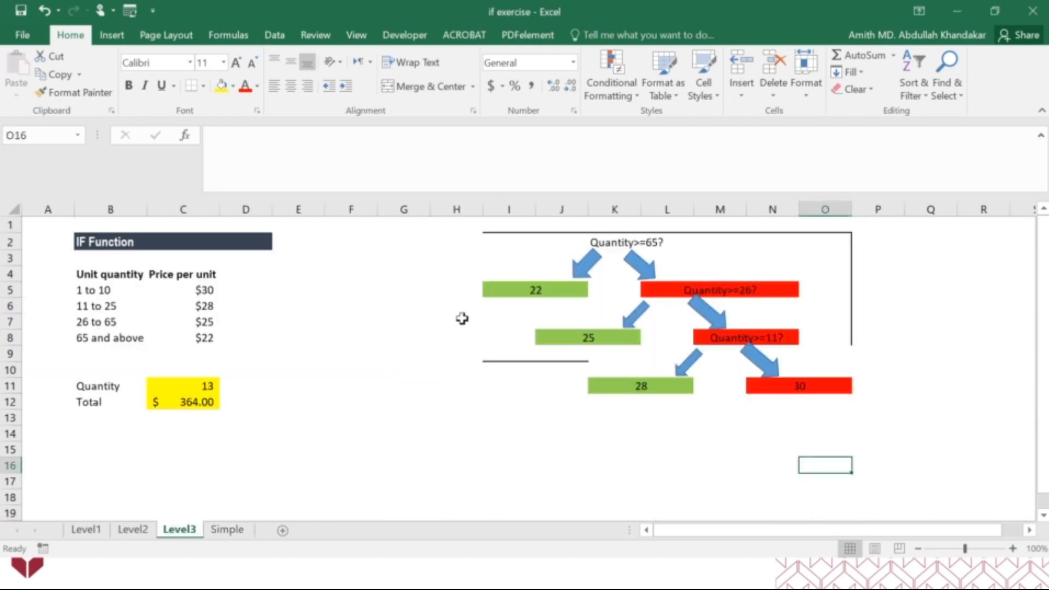
{"action": "left_click_drag", "start_coordinate": [539, 241], "coordinate": [815, 288]}
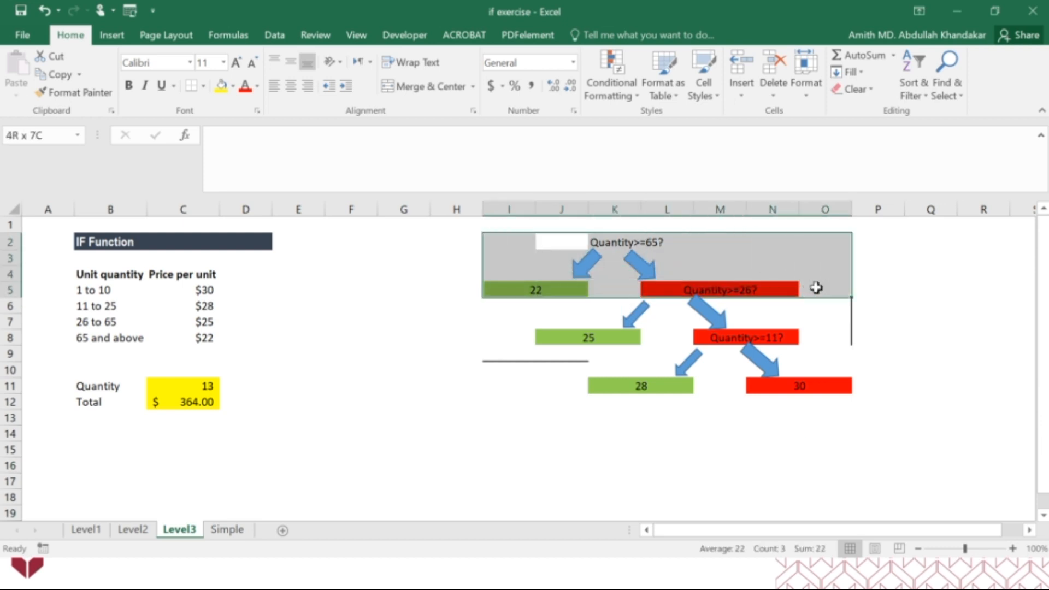
{"action": "key", "text": "ctrl+c"}
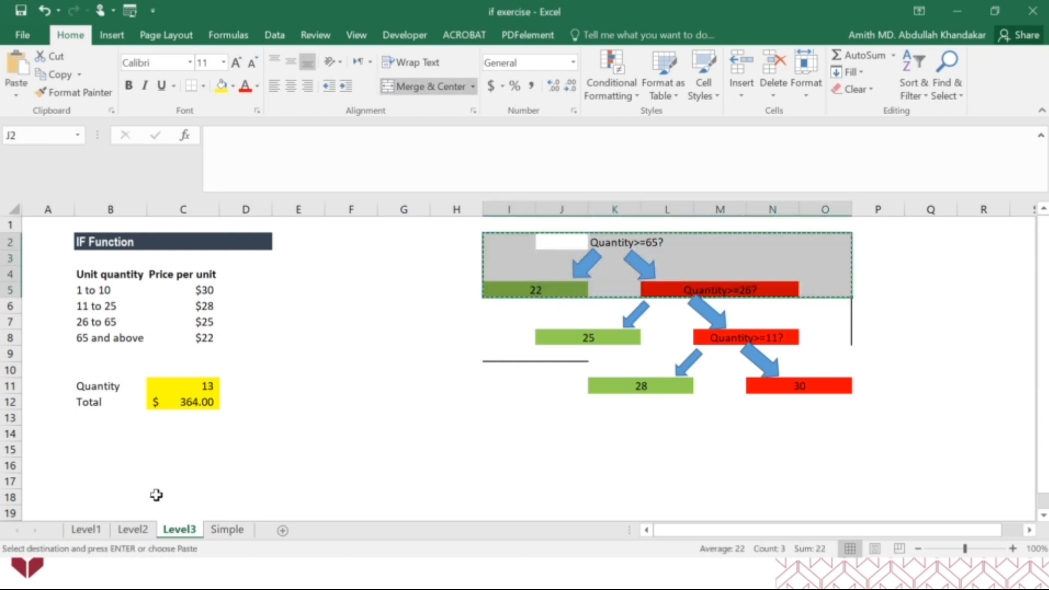
{"action": "left_click", "coordinate": [227, 528]}
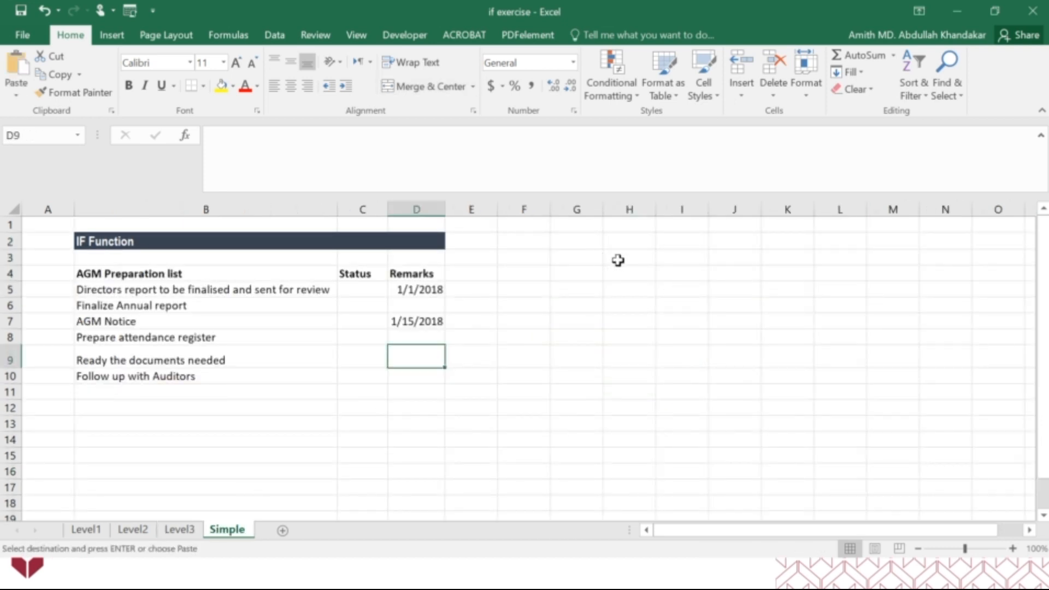
{"action": "left_click", "coordinate": [617, 260]}
{"action": "key", "text": "ctrl+v"}
{"action": "left_click", "coordinate": [638, 392]}
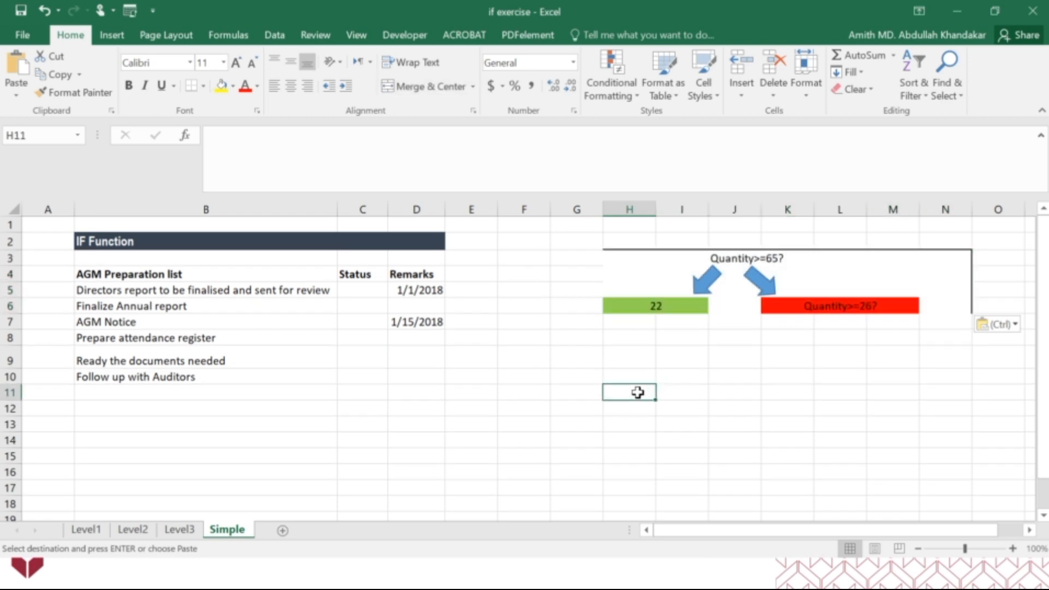
Hide the gridlines on the Simple sheet
{"action": "left_click", "coordinate": [356, 34]}
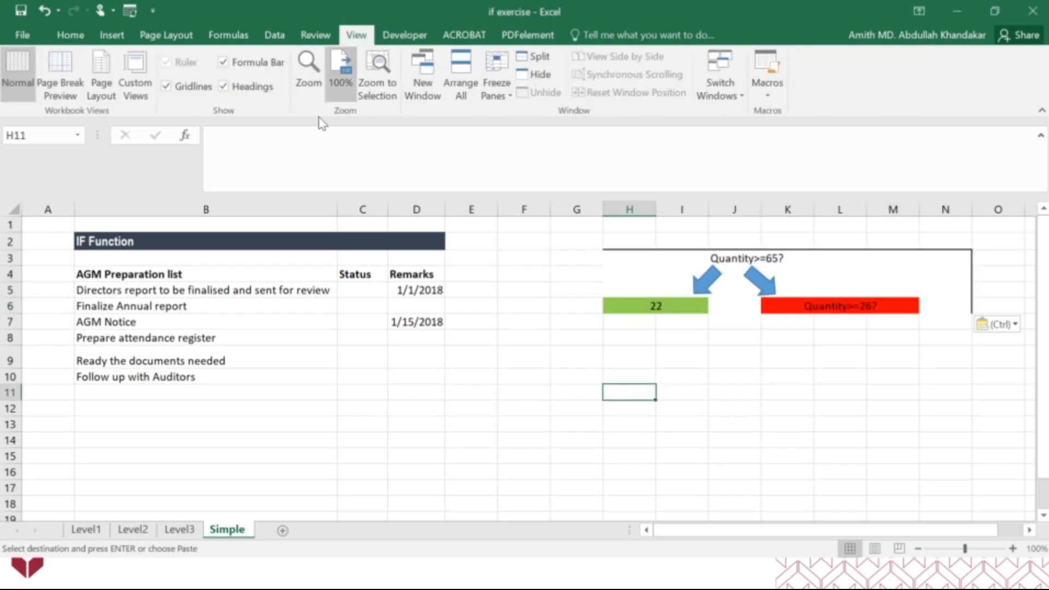
{"action": "left_click", "coordinate": [209, 89]}
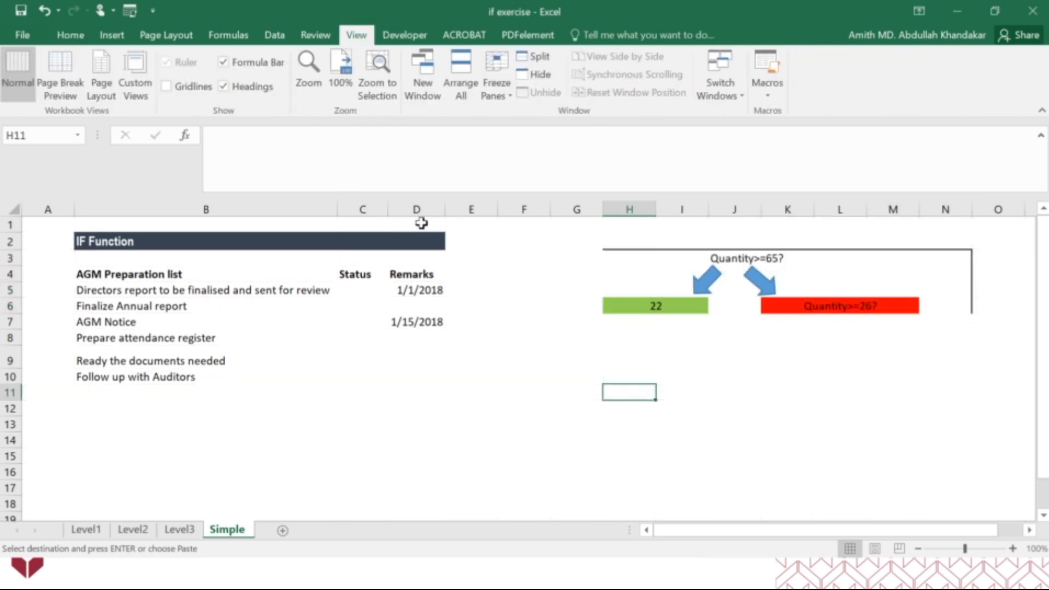
{"action": "left_click", "coordinate": [524, 287]}
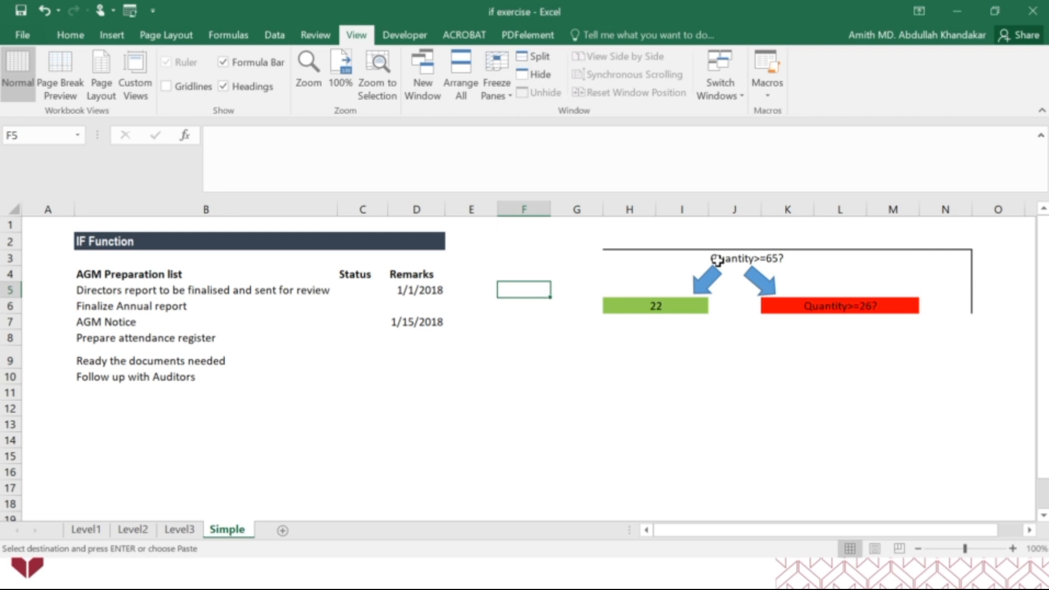
Label the pasted diagram's green outcome Closed and its red outcome Open
{"action": "left_click", "coordinate": [684, 306]}
{"action": "left_click", "coordinate": [664, 339]}
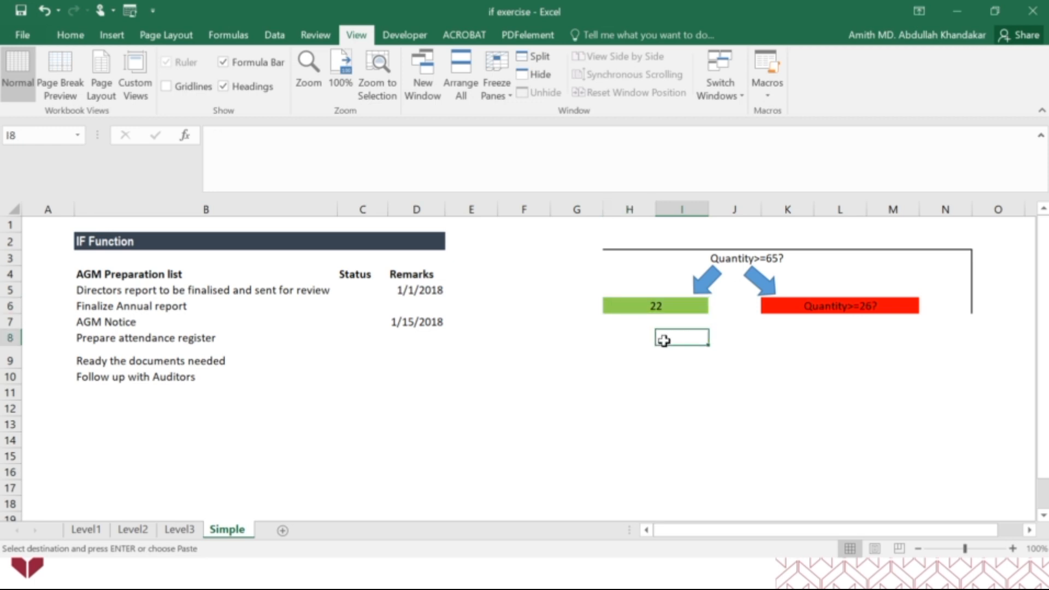
{"action": "left_click", "coordinate": [653, 308]}
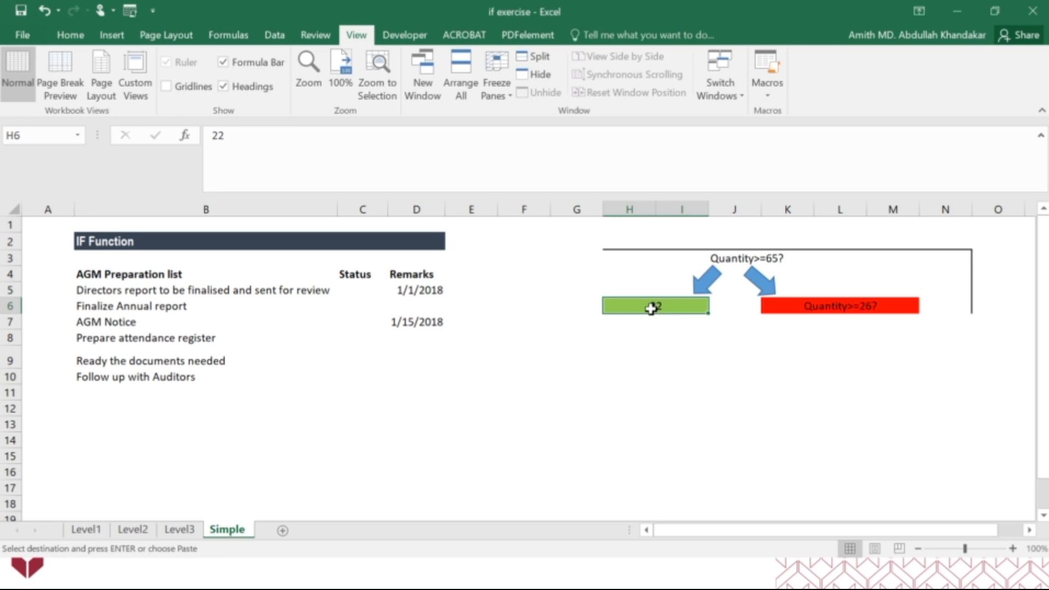
{"action": "type", "text": "Closed"}
{"action": "key", "text": "Tab"}
{"action": "key", "text": "Tab"}
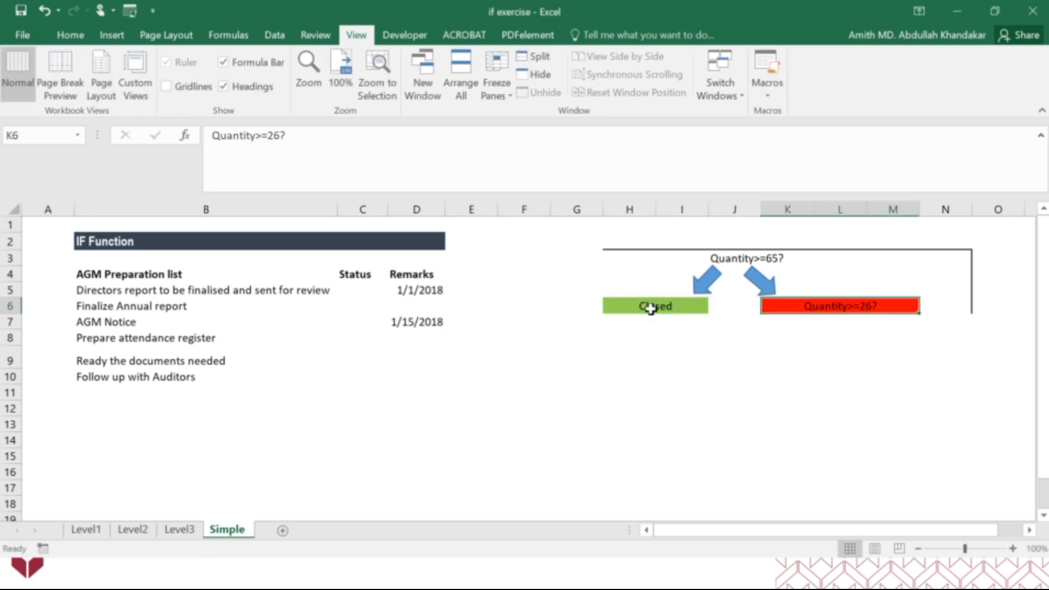
{"action": "type", "text": "Open"}
{"action": "key", "text": "Return"}
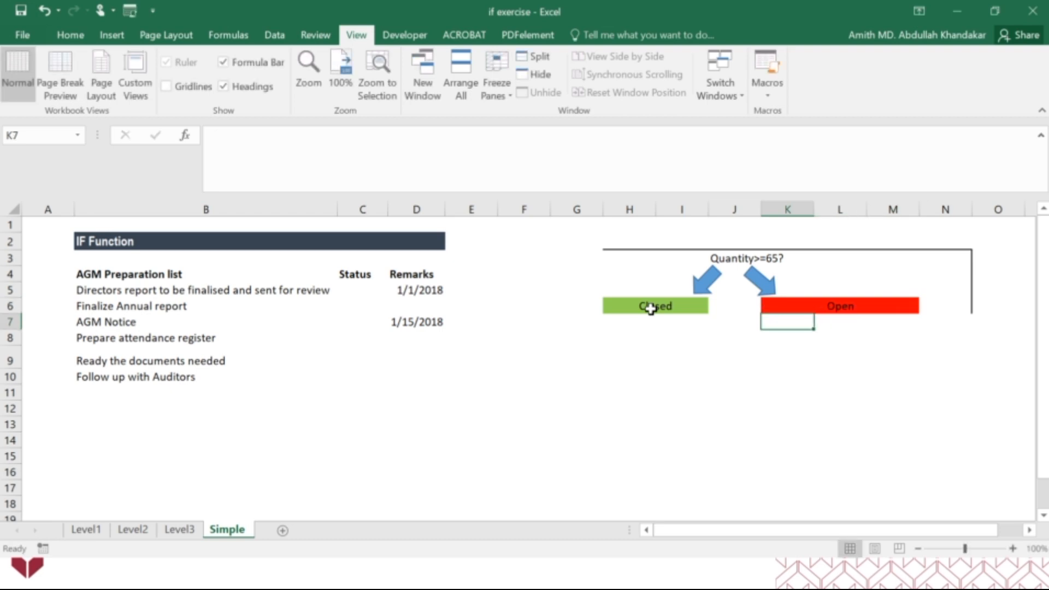
Replace the diagram's condition in J3 with Remarks=""
{"action": "left_click", "coordinate": [738, 260]}
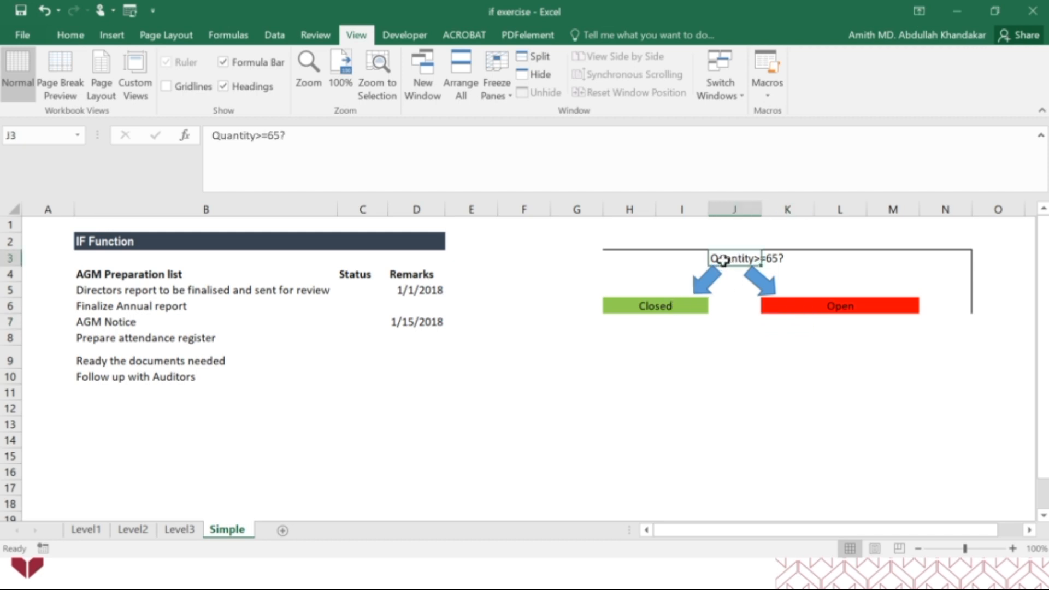
{"action": "key", "text": "Delete"}
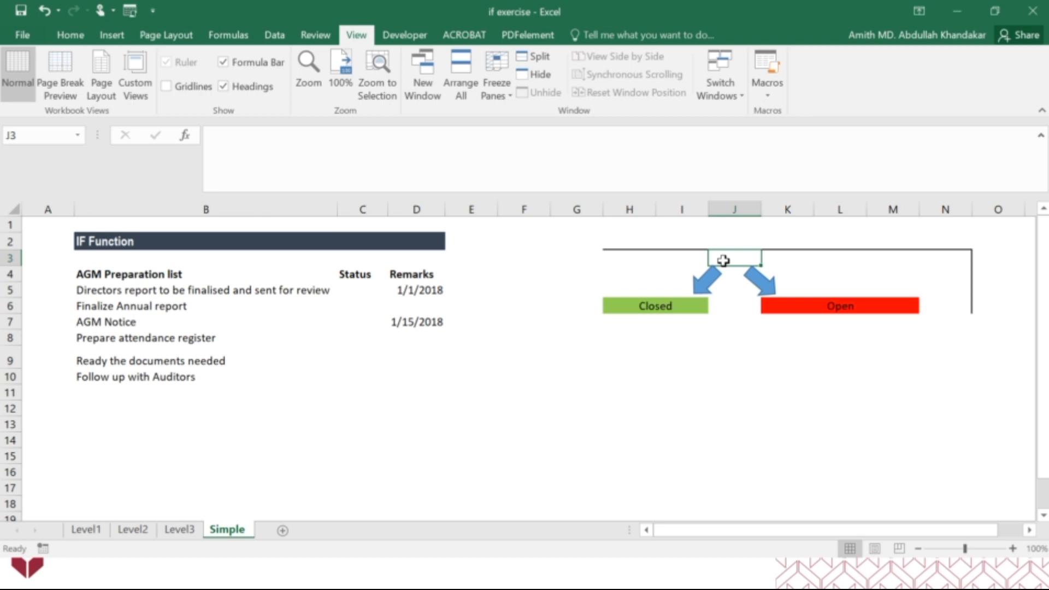
{"action": "type", "text": "Remakrs"}
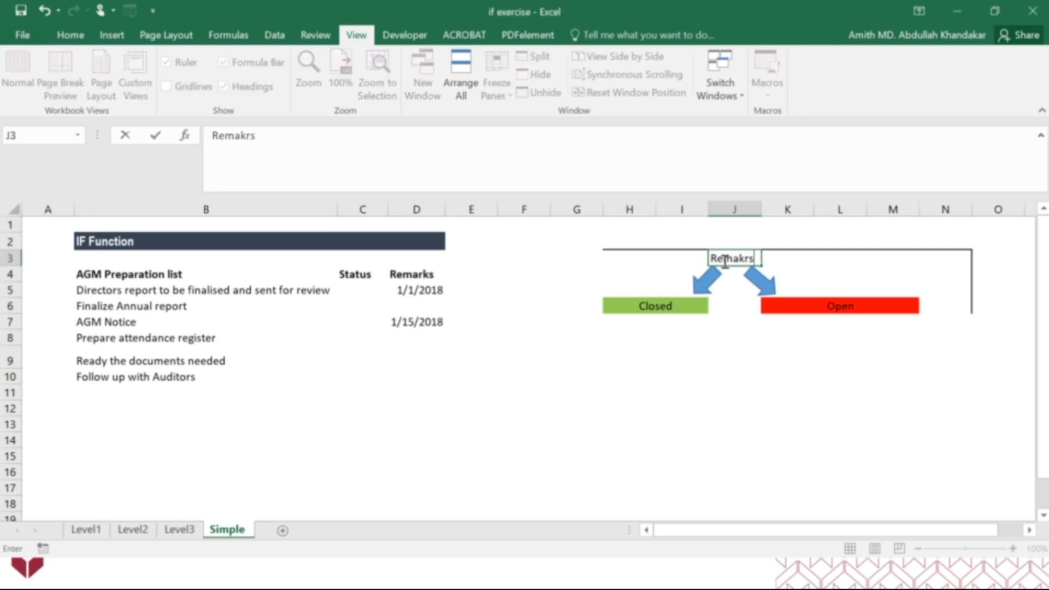
{"action": "key", "text": "BackSpace"}
{"action": "key", "text": "BackSpace"}
{"action": "key", "text": "BackSpace"}
{"action": "type", "text": "rks=\"\""}
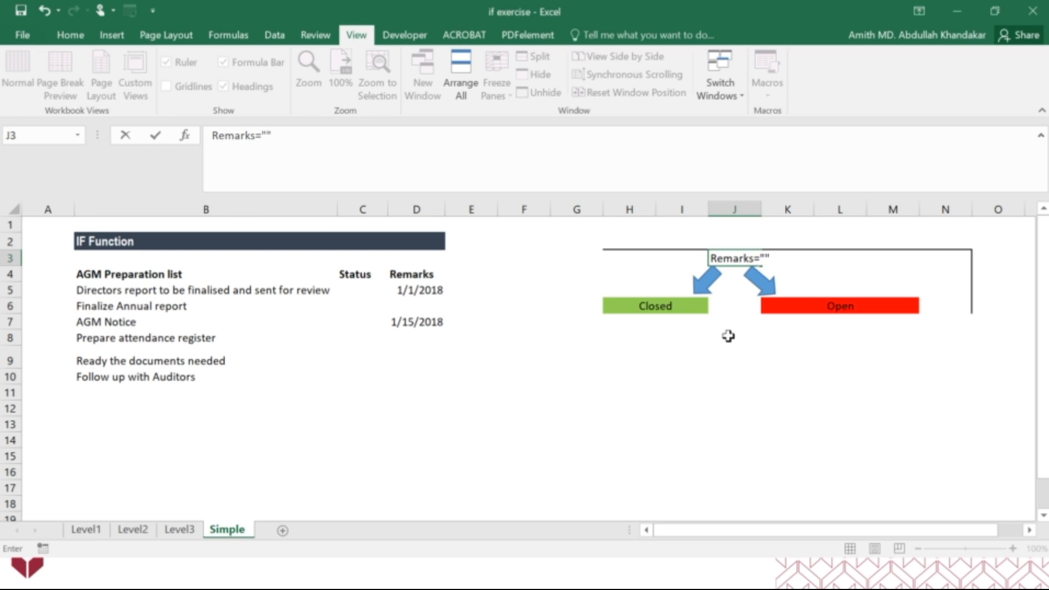
{"action": "left_click", "coordinate": [715, 359]}
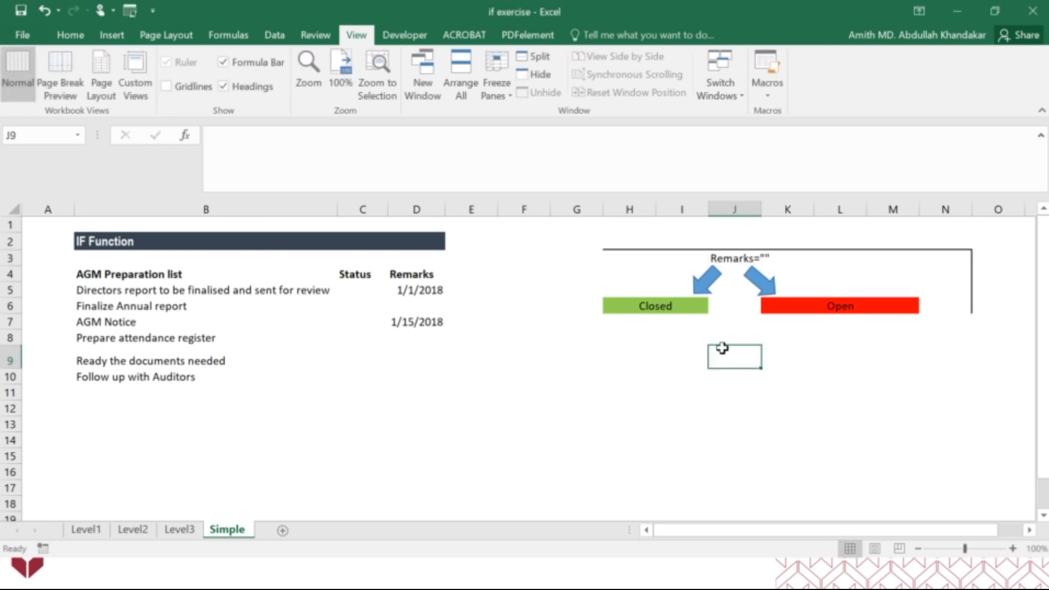
Set the diagram's green outcome in H6 to Open and its red outcome in K6 to Closed
{"action": "left_click", "coordinate": [680, 304]}
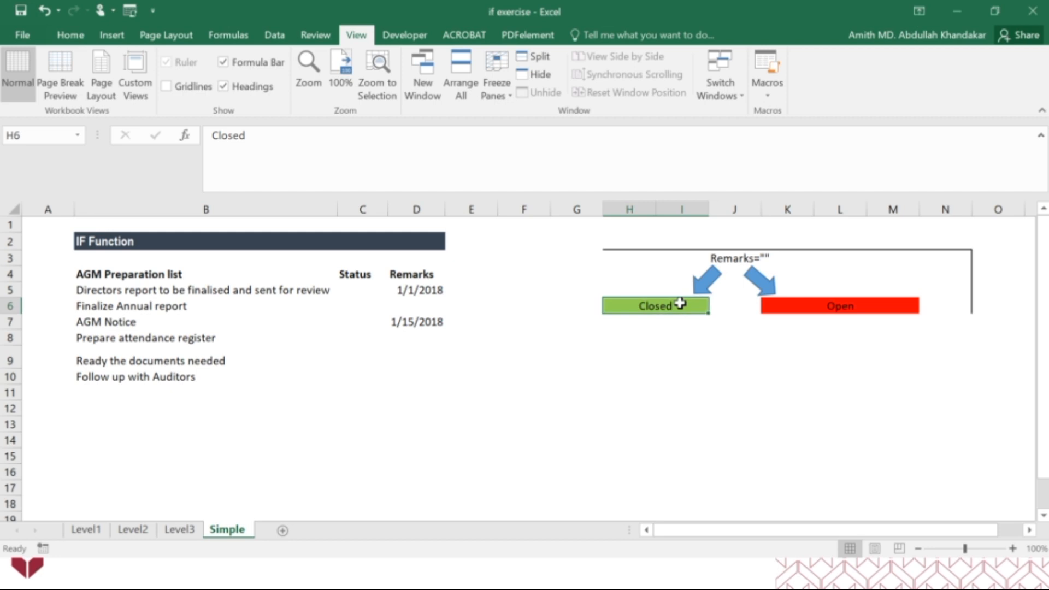
{"action": "type", "text": "Open"}
{"action": "key", "text": "Tab"}
{"action": "key", "text": "Tab"}
{"action": "type", "text": "Closed"}
{"action": "key", "text": "Return"}
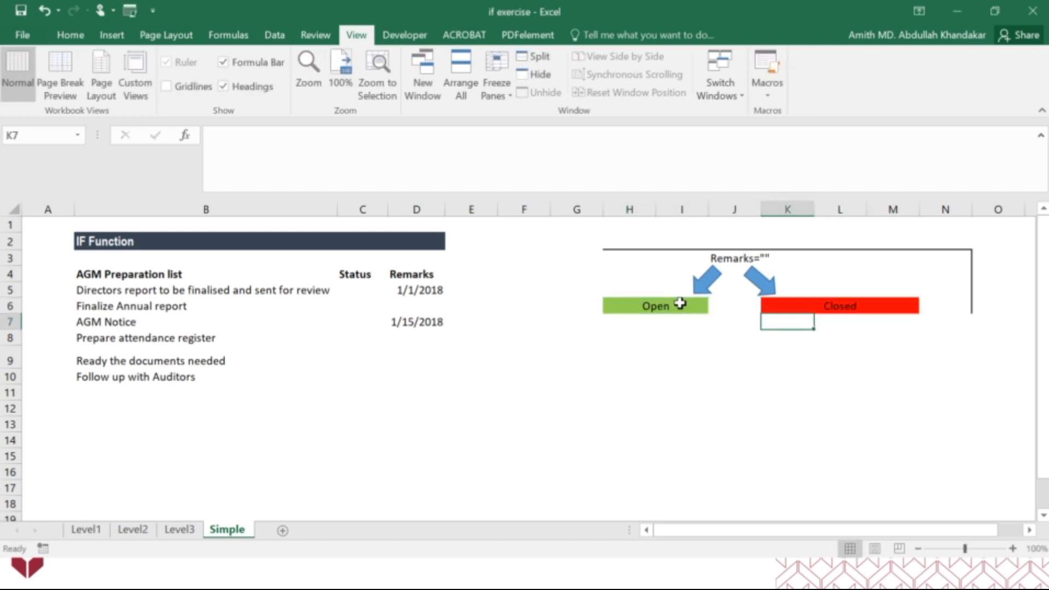
{"action": "left_click", "coordinate": [690, 356]}
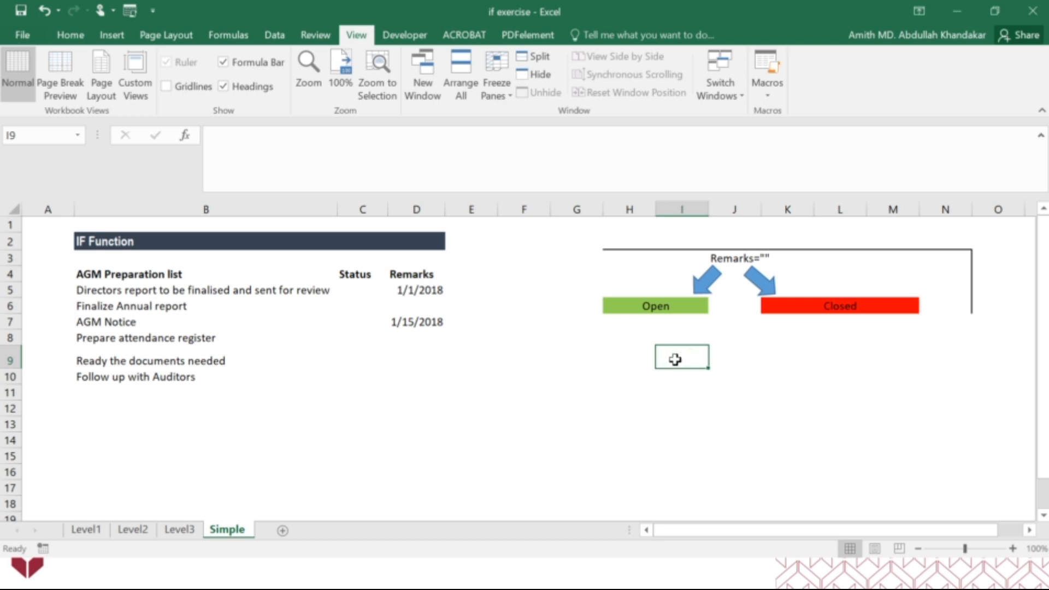
Start an IF function in C5 using the function arguments dialog, with the logical test D5=""
{"action": "left_click_drag", "start_coordinate": [631, 263], "coordinate": [966, 305]}
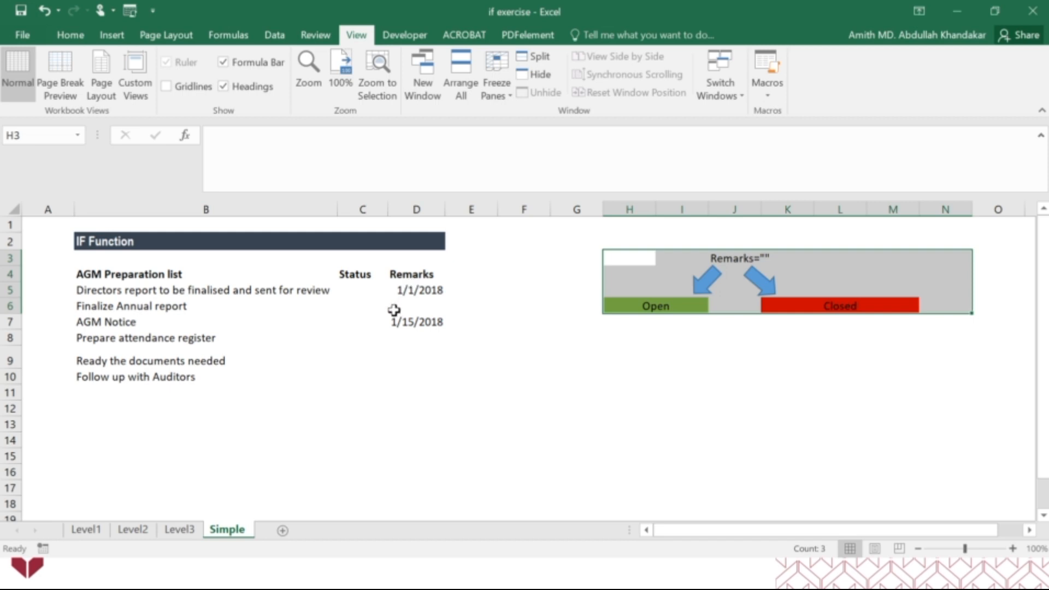
{"action": "left_click", "coordinate": [366, 293]}
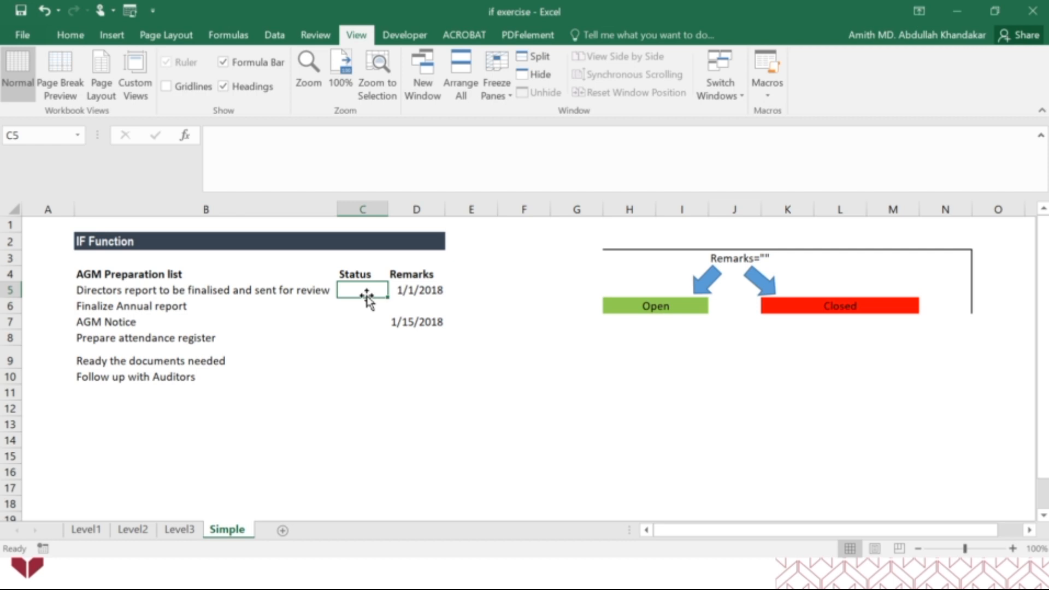
{"action": "type", "text": "=if"}
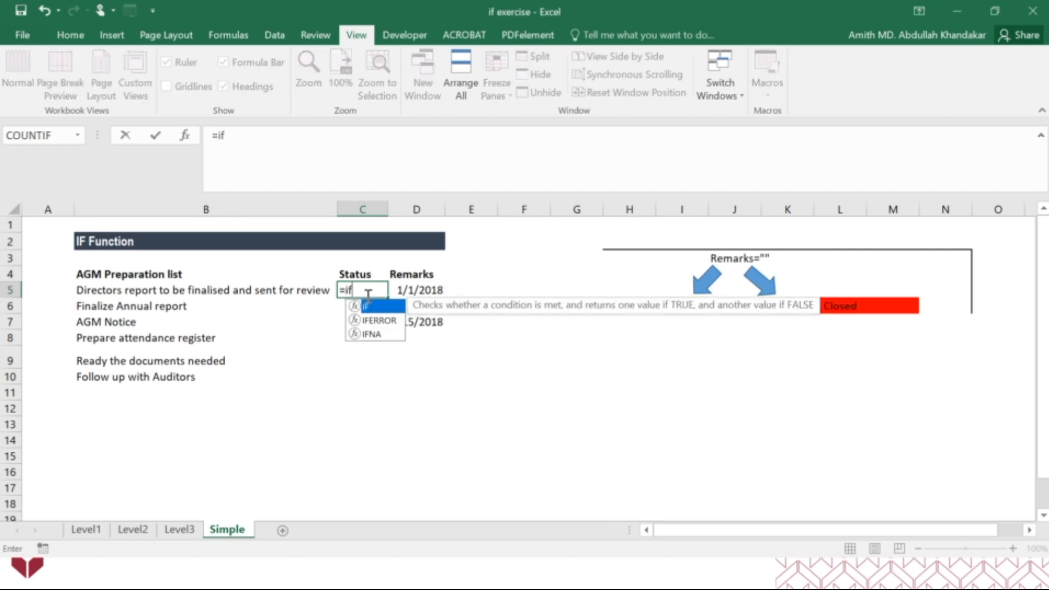
{"action": "double_click", "coordinate": [367, 307]}
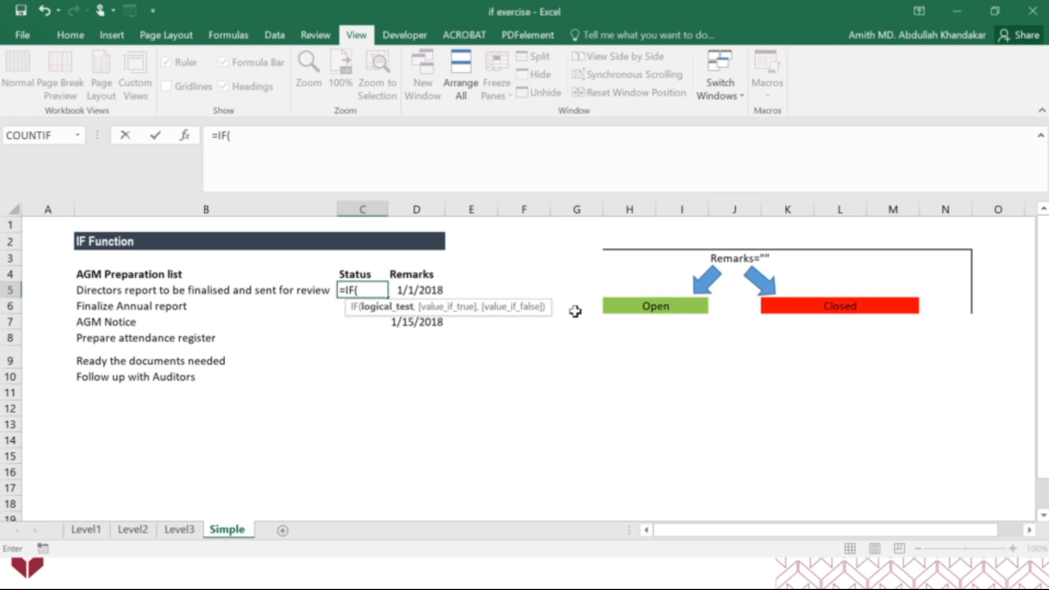
{"action": "left_click", "coordinate": [186, 137]}
{"action": "left_click_drag", "start_coordinate": [677, 56], "coordinate": [464, 354]}
{"action": "left_click", "coordinate": [418, 290]}
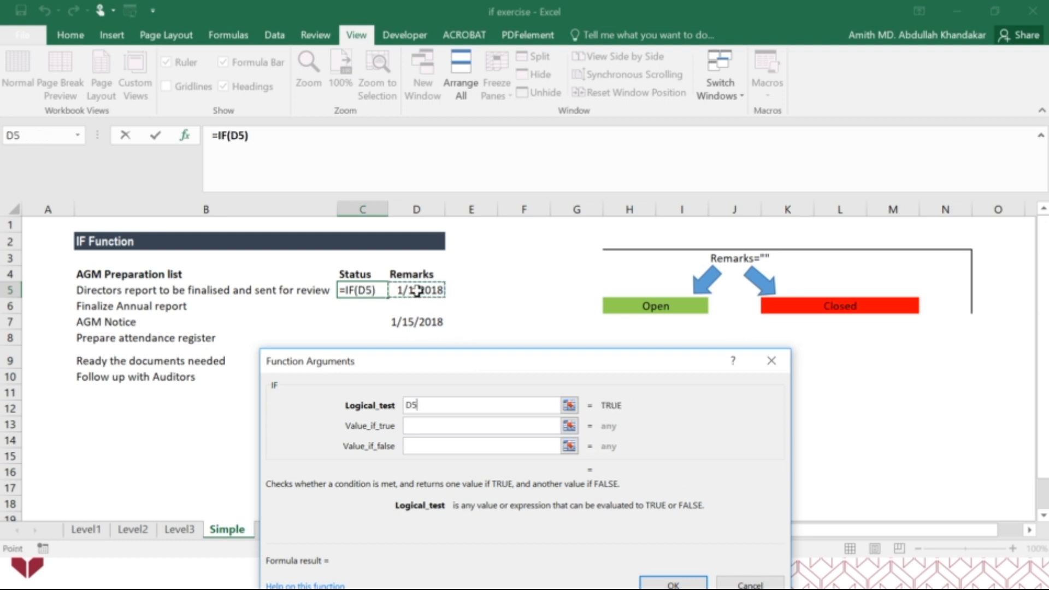
{"action": "type", "text": "="}
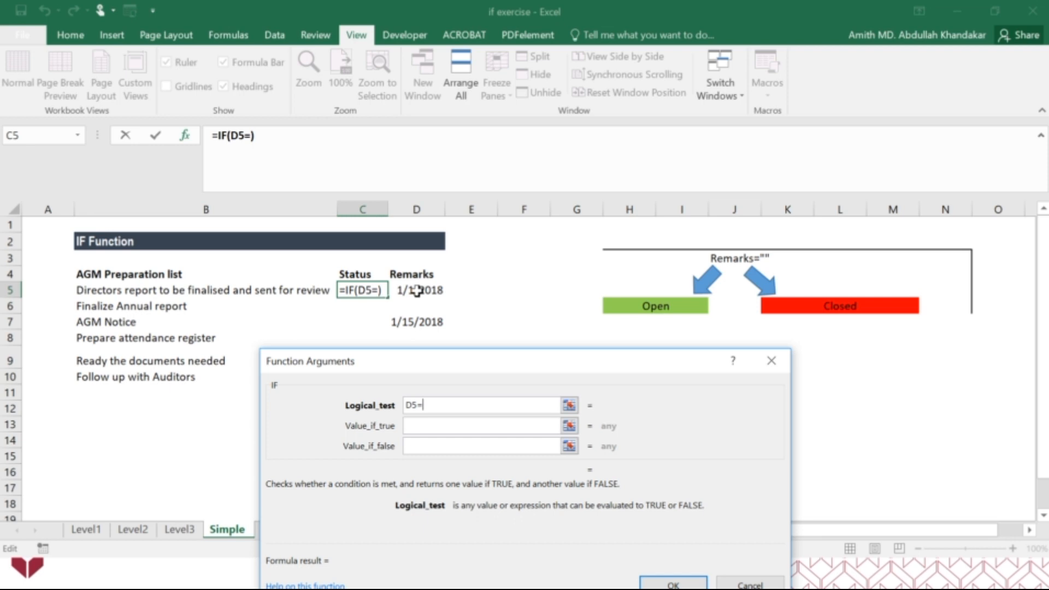
{"action": "type", "text": "\"\""}
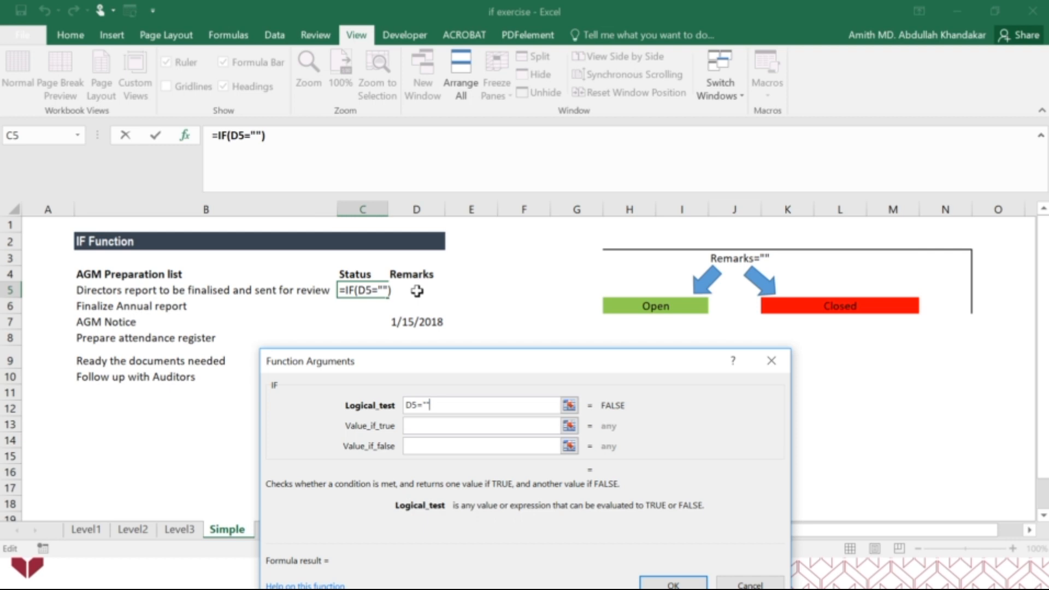
Complete the C5 IF formula with "Open" as the value if true and "Closed" as the value if false
{"action": "left_click", "coordinate": [437, 429]}
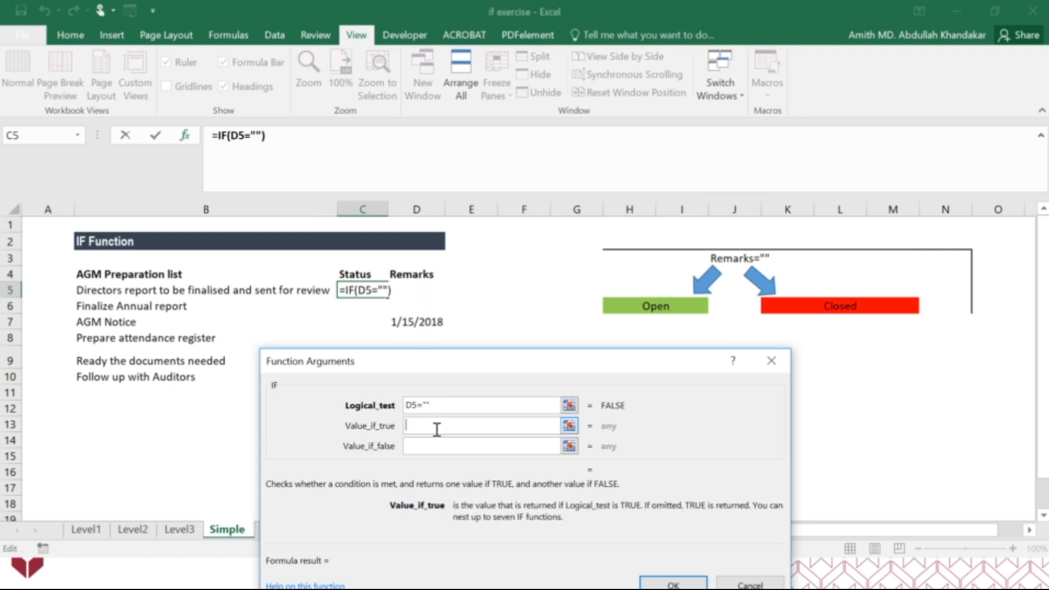
{"action": "type", "text": "\"Ope"}
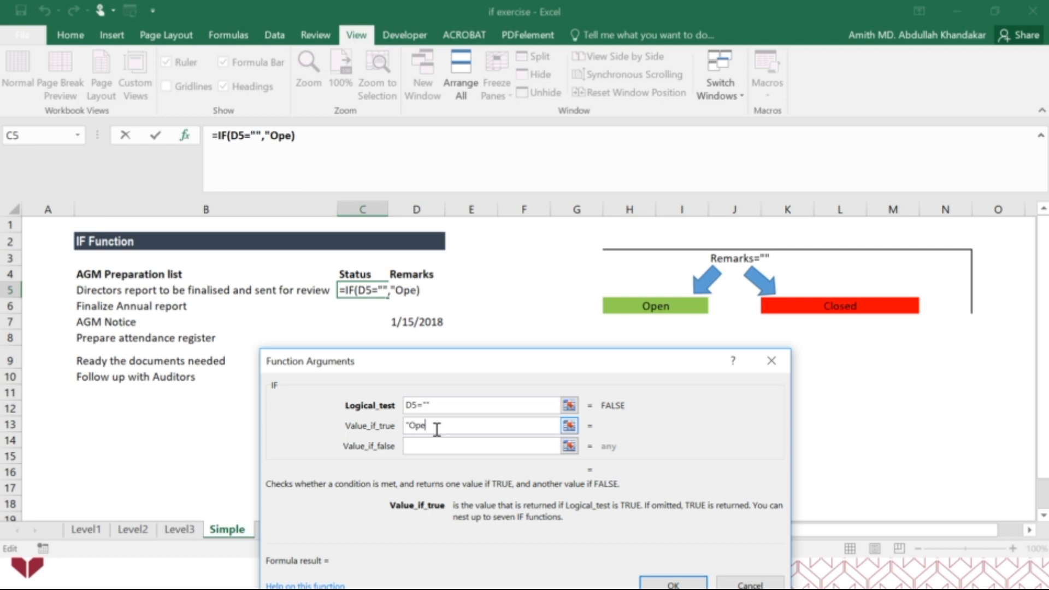
{"action": "type", "text": "n\""}
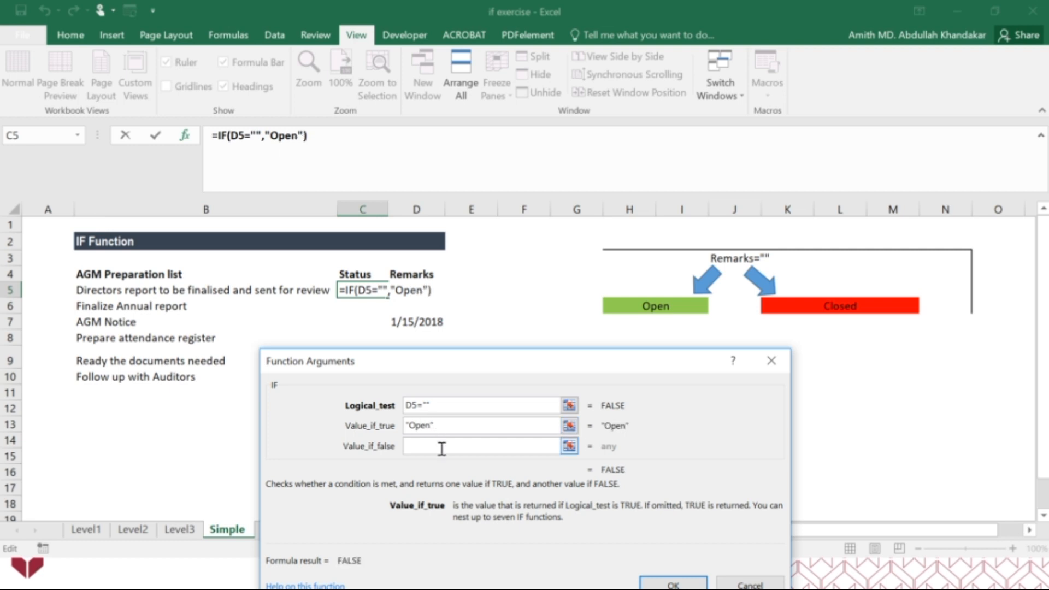
{"action": "left_click", "coordinate": [442, 446]}
{"action": "type", "text": "\"Closed\""}
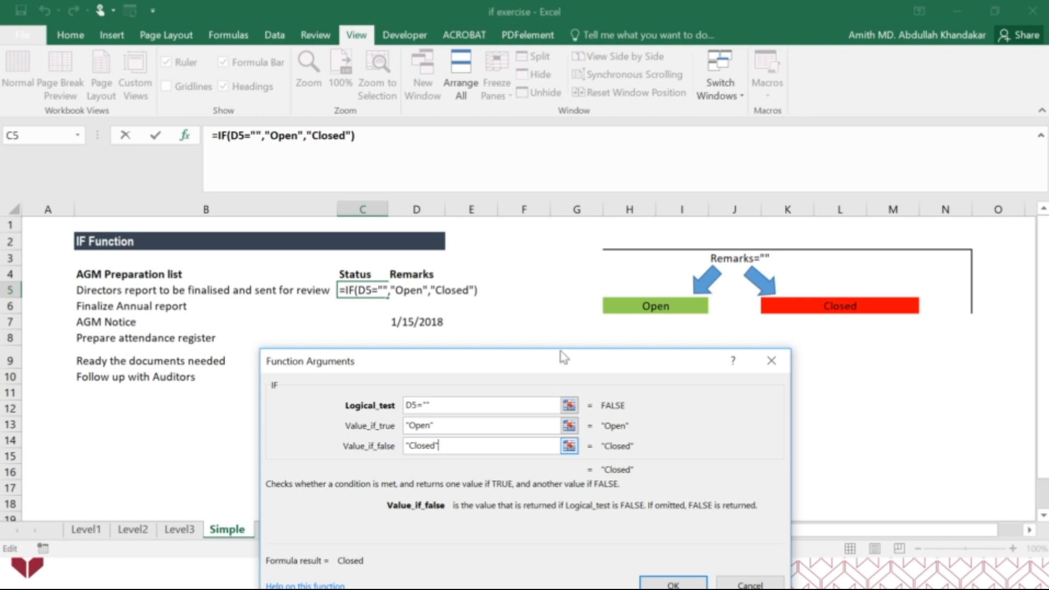
{"action": "left_click_drag", "start_coordinate": [565, 362], "coordinate": [550, 227]}
{"action": "left_click", "coordinate": [656, 450]}
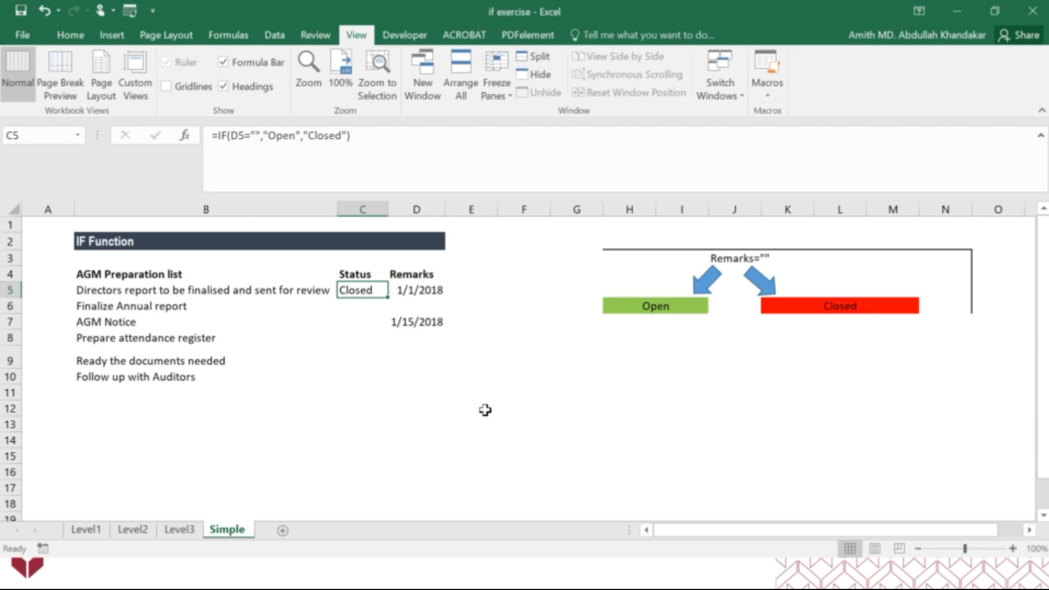
Copy the C5 formula down the Status column to C10 and inspect the formulas in C5 through C8
{"action": "mouse_move", "coordinate": [388, 297]}
{"action": "left_mouse_down"}
{"action": "mouse_move", "coordinate": [374, 389]}
{"action": "mouse_move", "coordinate": [386, 300]}
{"action": "left_mouse_up"}
{"action": "left_click_drag", "start_coordinate": [389, 298], "coordinate": [379, 376]}
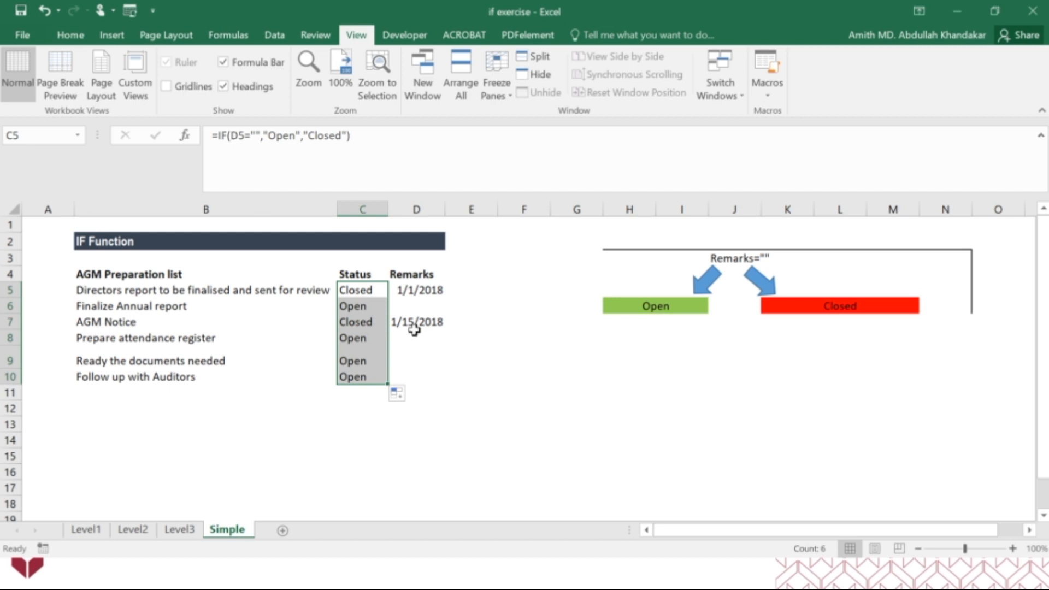
{"action": "left_click", "coordinate": [371, 290]}
{"action": "left_click", "coordinate": [368, 306]}
{"action": "left_click", "coordinate": [363, 322]}
{"action": "left_click", "coordinate": [362, 337]}
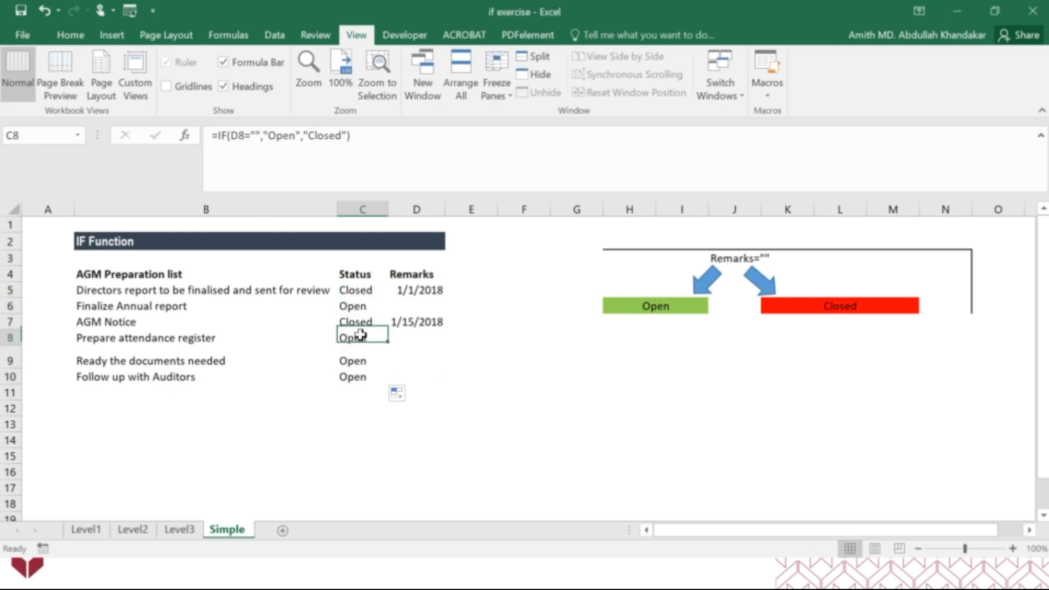
Change the diagram's condition in J3 to Remarks=Not Empty
{"action": "left_click", "coordinate": [759, 261]}
{"action": "double_click", "coordinate": [761, 260]}
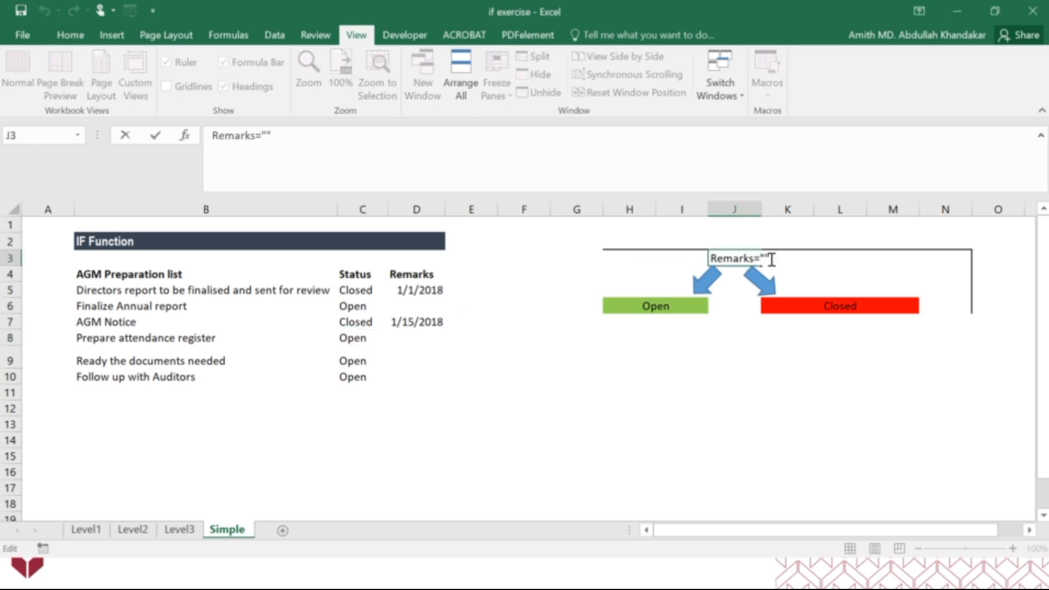
{"action": "left_click_drag", "start_coordinate": [763, 259], "coordinate": [761, 259]}
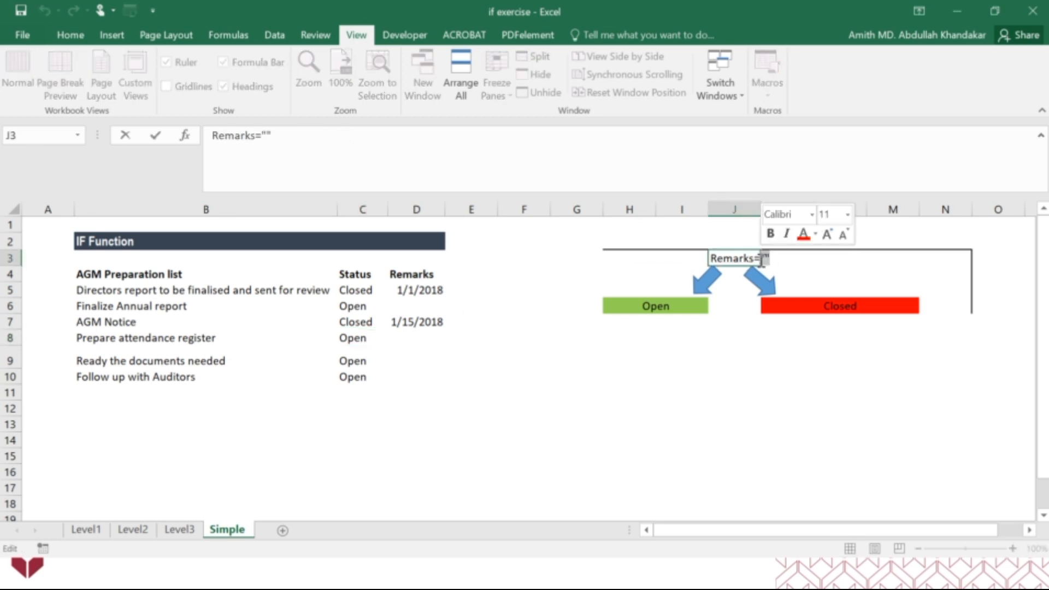
{"action": "type", "text": "Not Ex"}
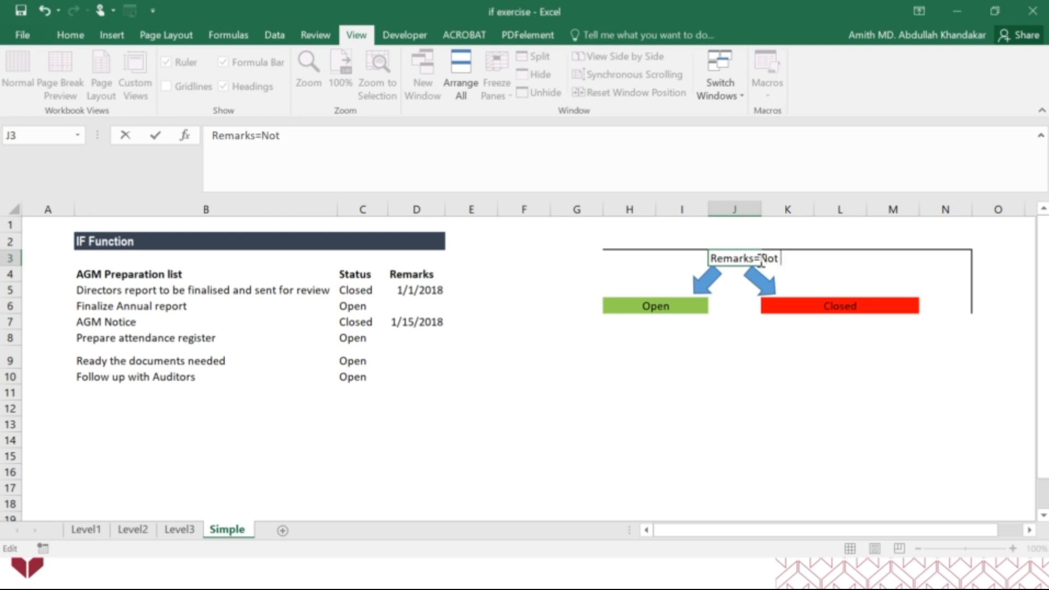
{"action": "key", "text": "BackSpace"}
{"action": "type", "text": "mpty"}
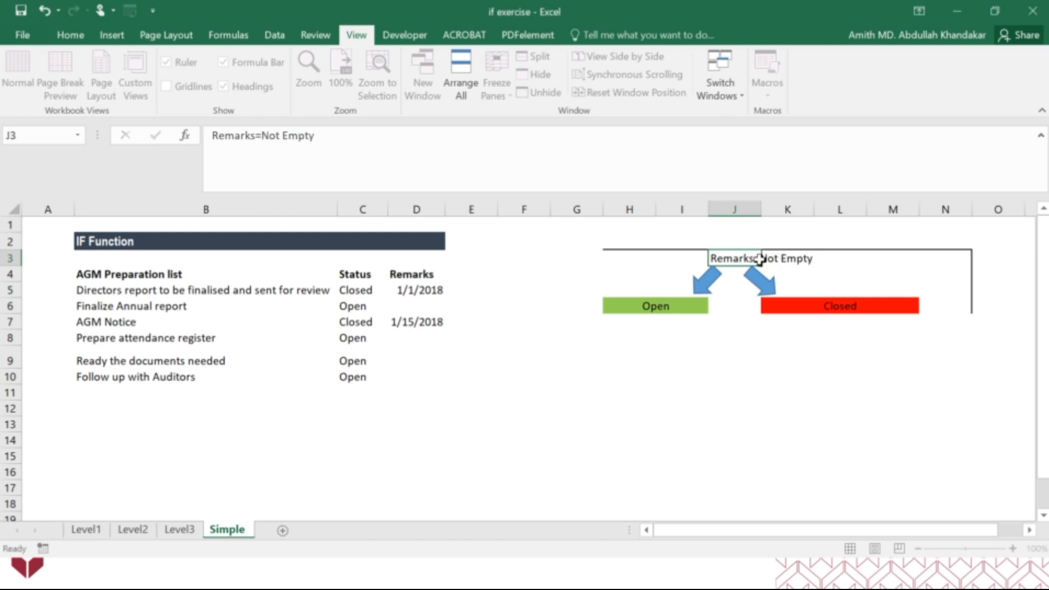
{"action": "key", "text": "Return"}
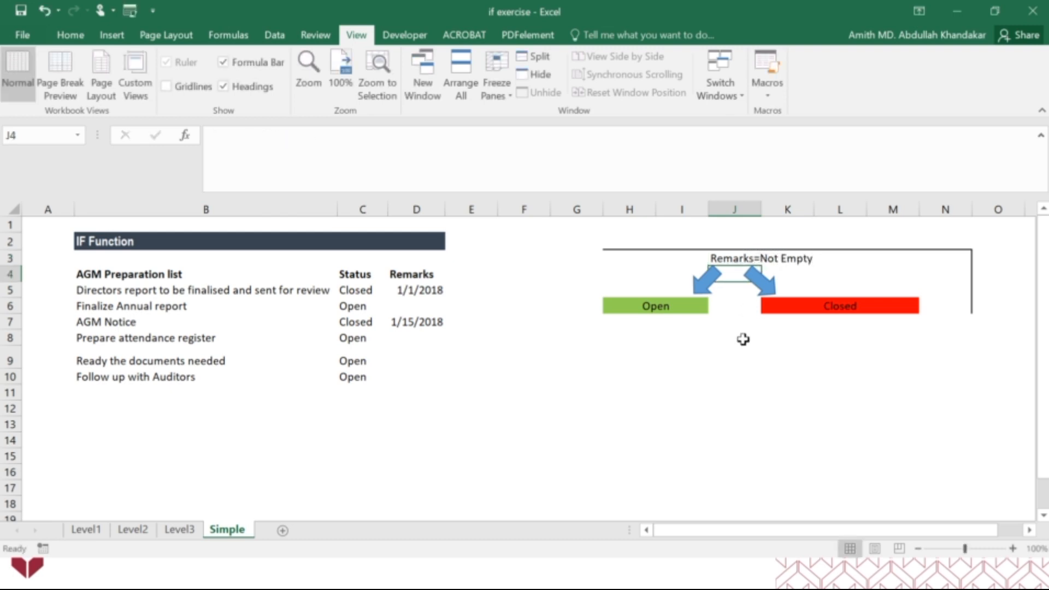
Set the diagram's green outcome in H6 to Closed and its red outcome in K6 to Open
{"action": "left_click", "coordinate": [686, 308]}
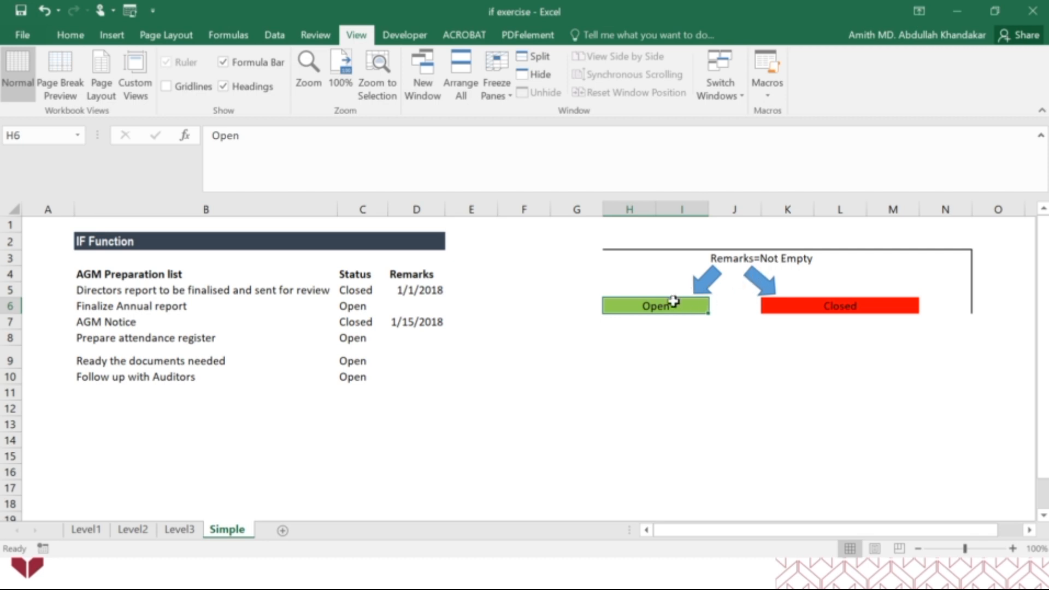
{"action": "type", "text": "Closed"}
{"action": "key", "text": "Tab"}
{"action": "key", "text": "Tab"}
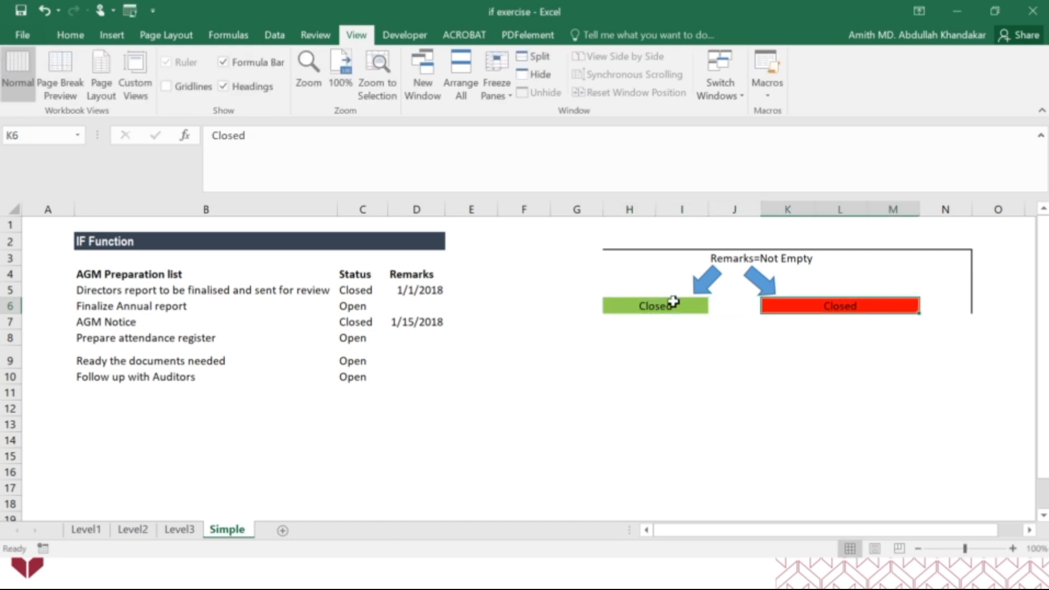
{"action": "type", "text": "Open"}
{"action": "key", "text": "Return"}
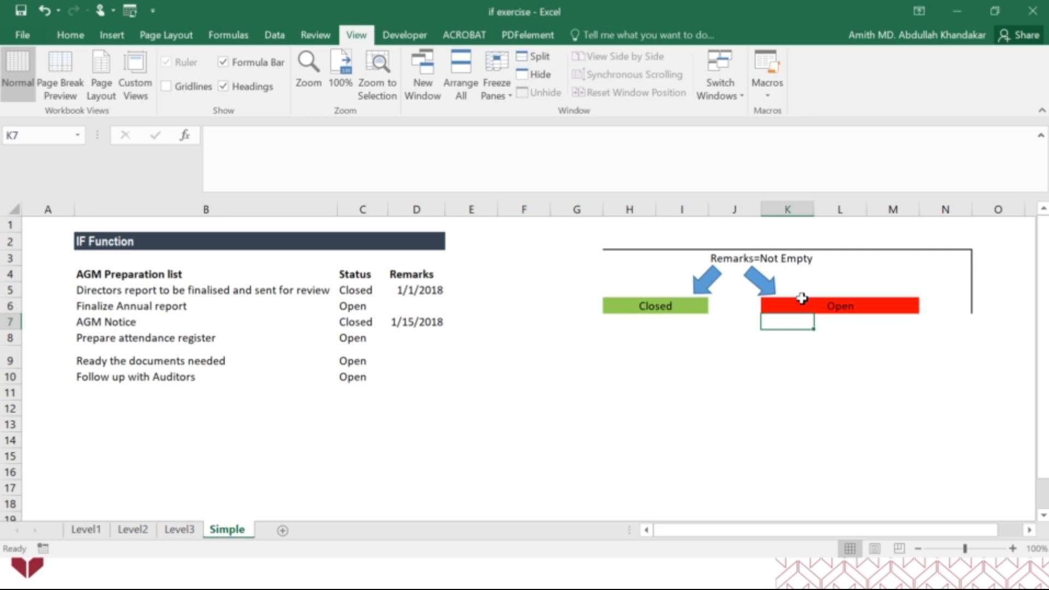
Clear the Status formulas from C5:C10
{"action": "left_click", "coordinate": [362, 293]}
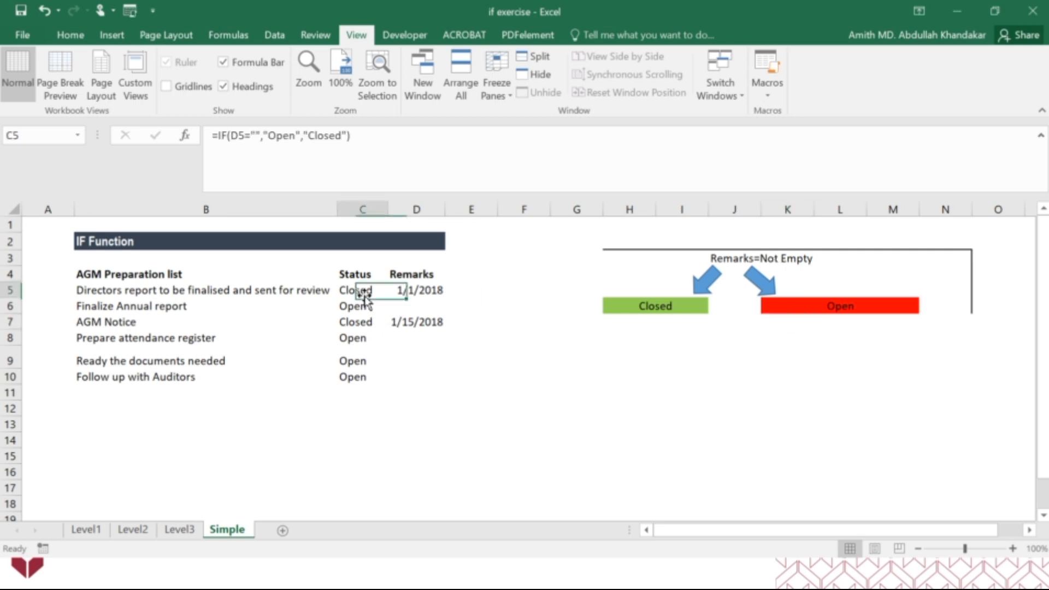
{"action": "left_click_drag", "start_coordinate": [367, 289], "coordinate": [370, 389]}
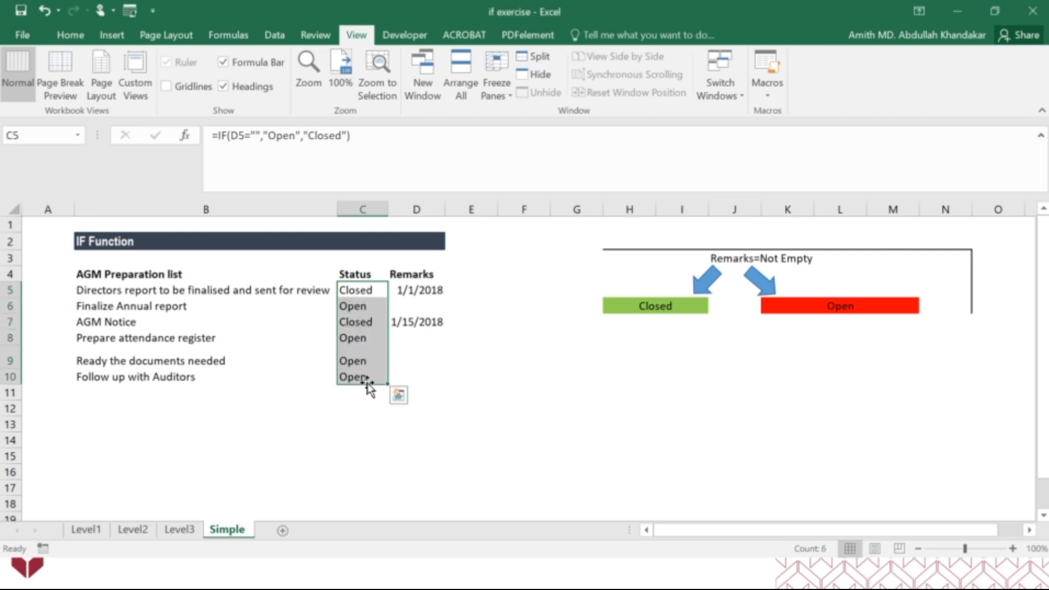
{"action": "key", "text": "Delete"}
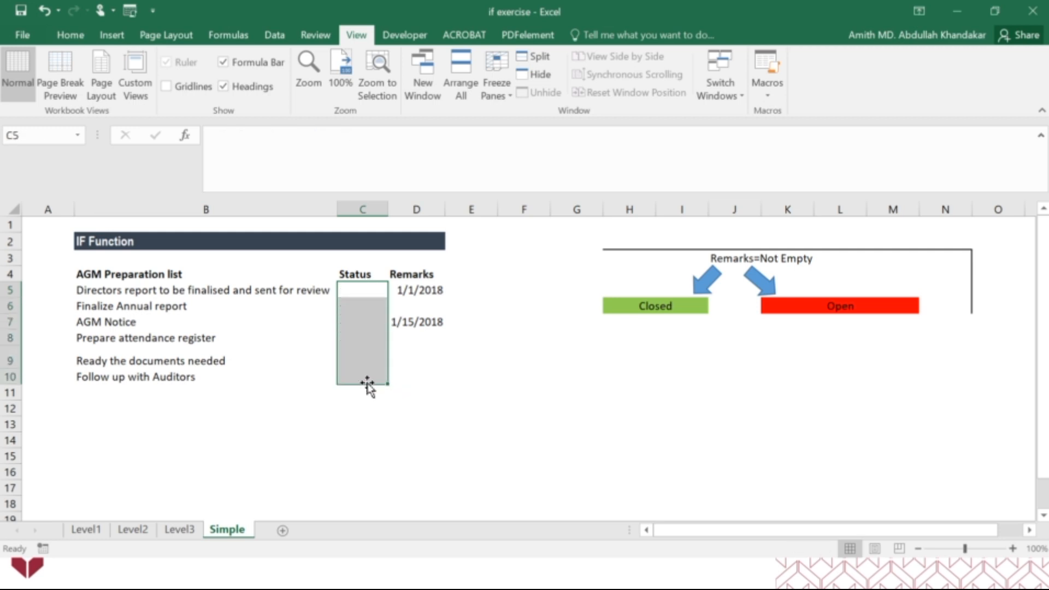
Begin a new IF function in C5 through the function arguments dialog, with the logical test D5<>""
{"action": "left_click", "coordinate": [372, 293]}
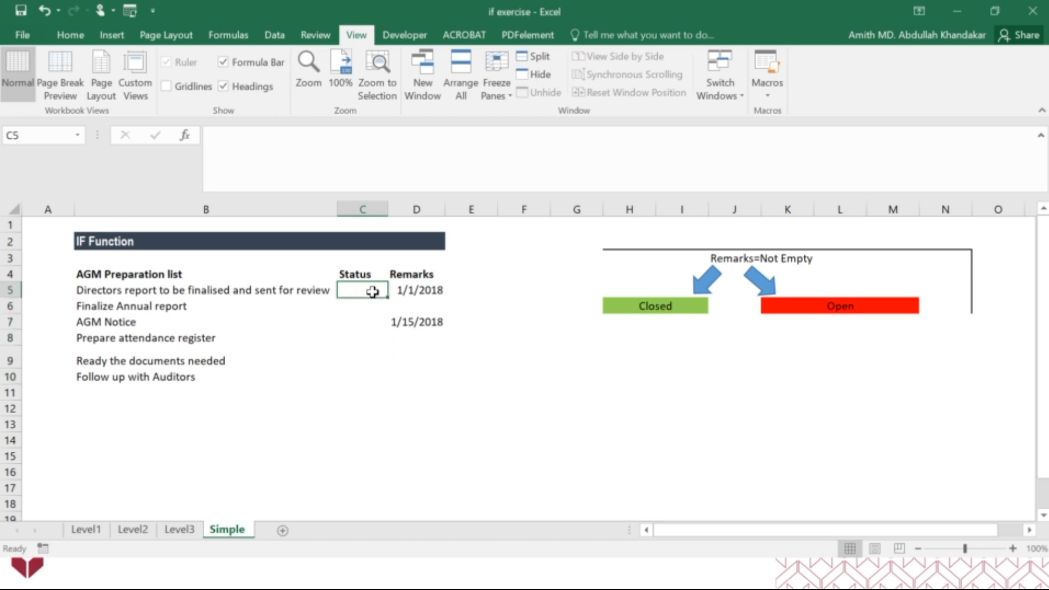
{"action": "type", "text": "=if"}
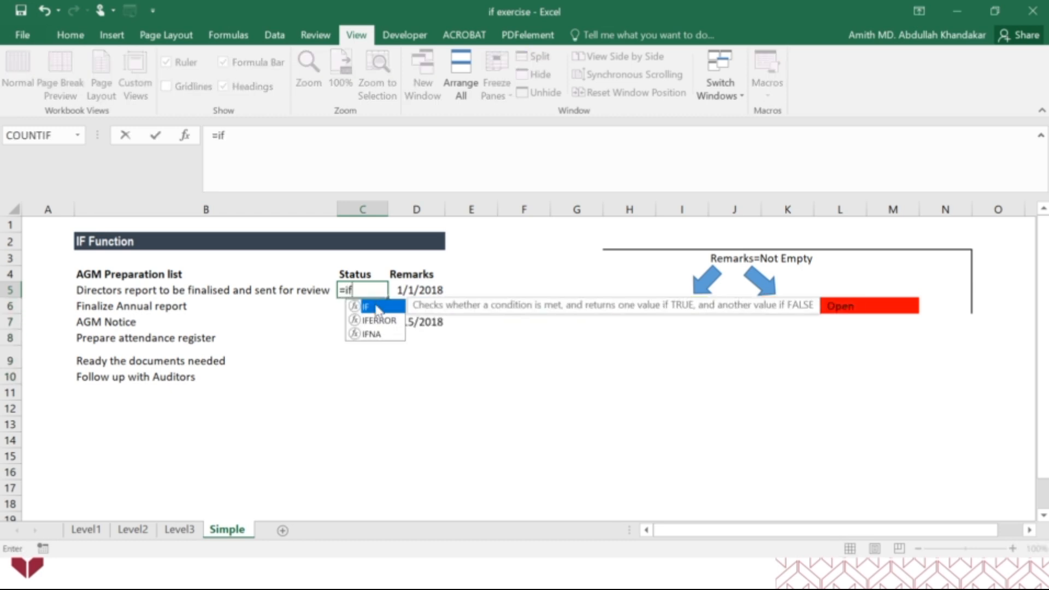
{"action": "double_click", "coordinate": [376, 306]}
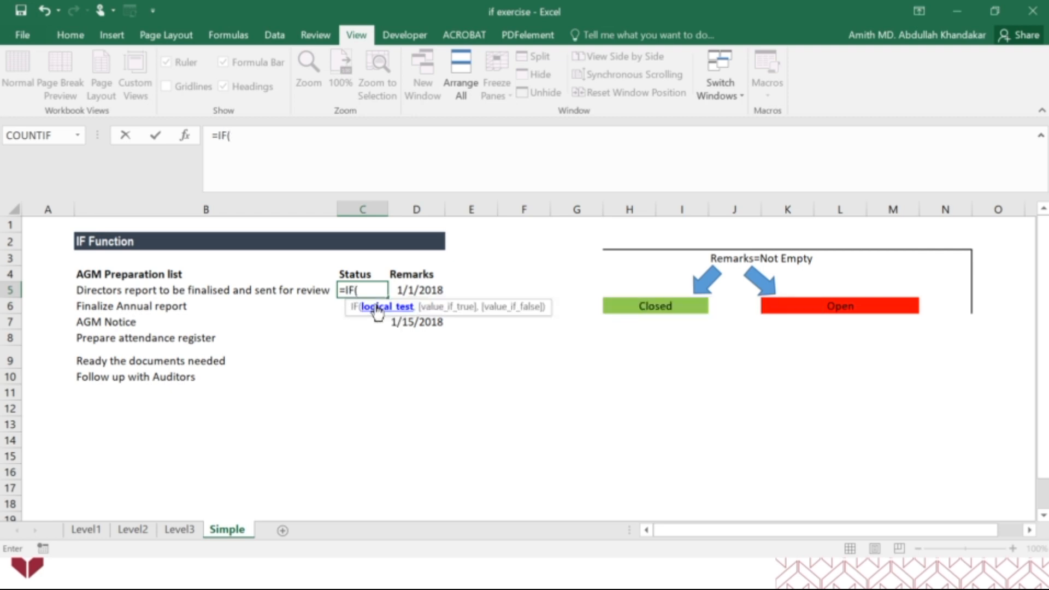
{"action": "left_click", "coordinate": [186, 137]}
{"action": "left_click_drag", "start_coordinate": [464, 248], "coordinate": [464, 382]}
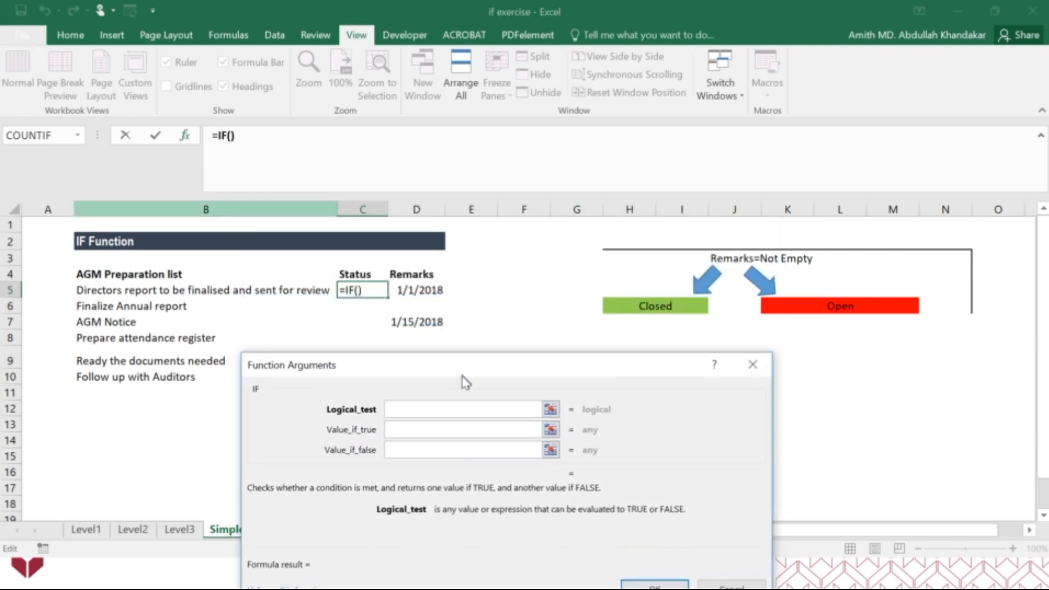
{"action": "left_click", "coordinate": [407, 294]}
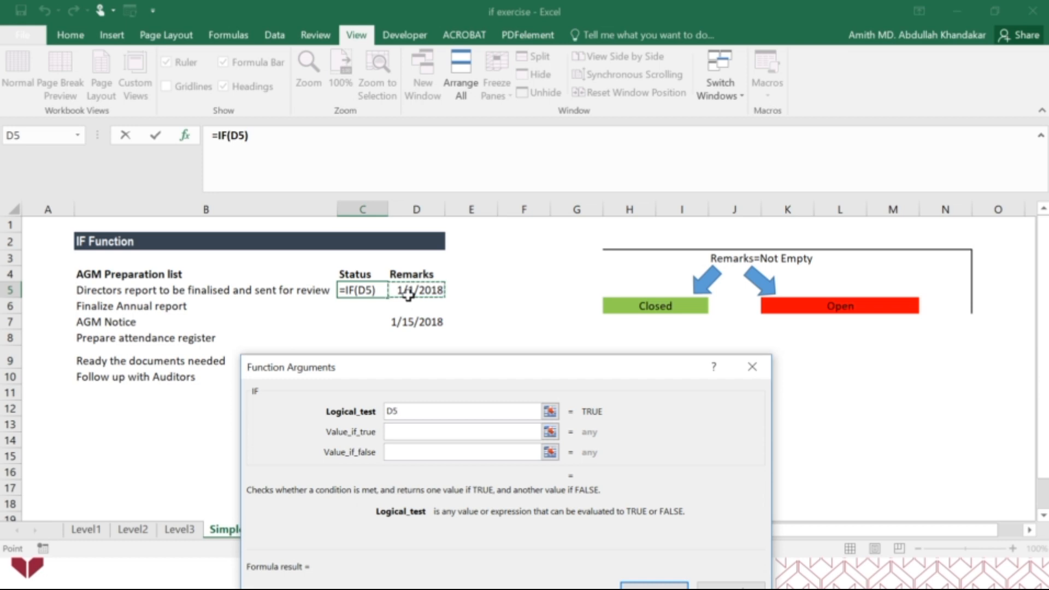
{"action": "type", "text": "<>"}
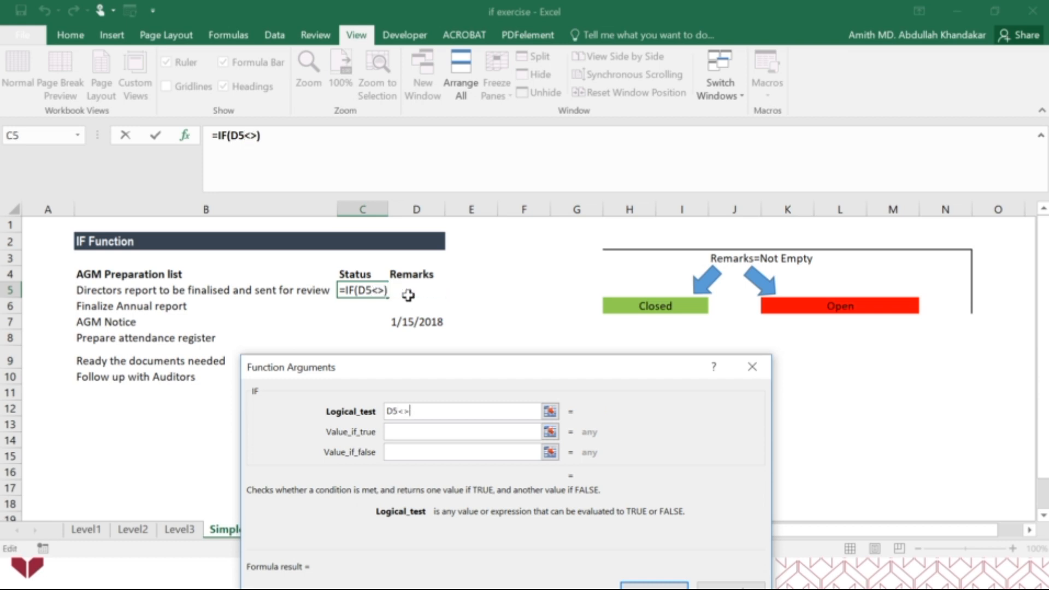
{"action": "type", "text": "\"\""}
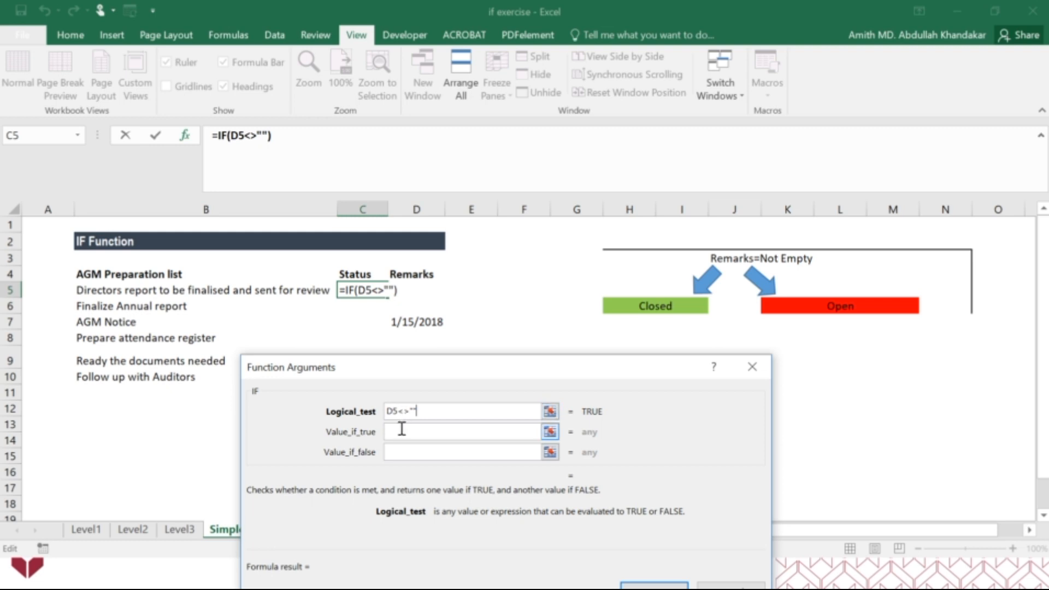
Set the IF function's value if true to "Closed" and its value if false to "Open"
{"action": "left_click", "coordinate": [401, 429]}
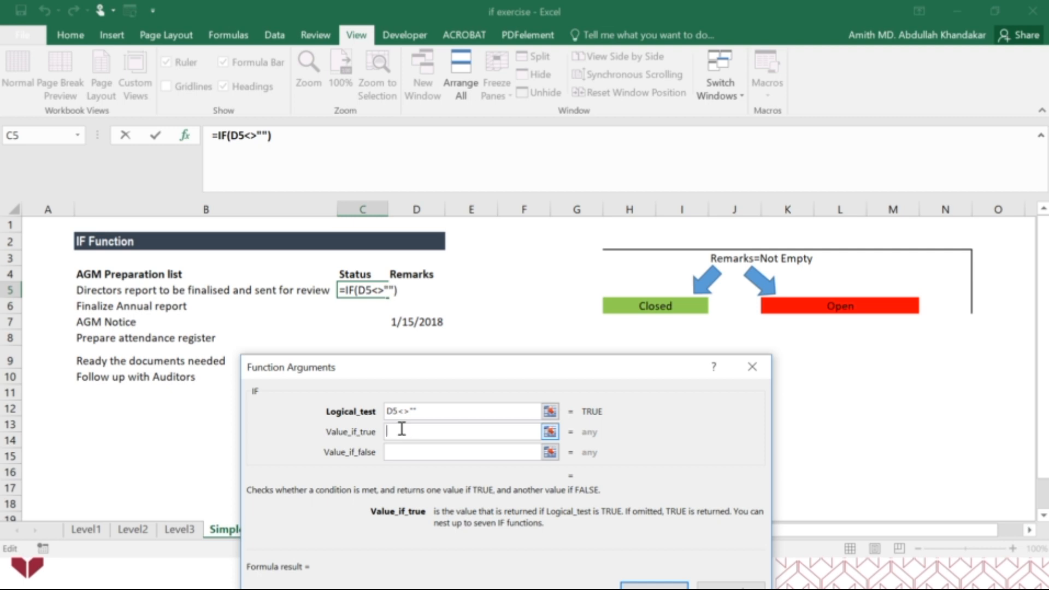
{"action": "type", "text": "Closed"}
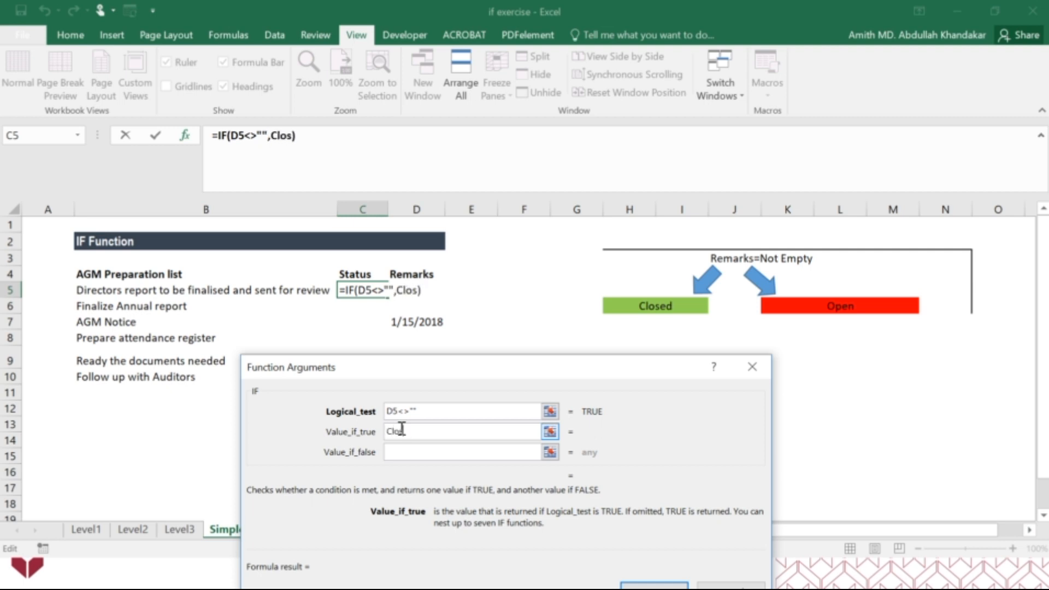
{"action": "left_click", "coordinate": [415, 450]}
{"action": "type", "text": "Open"}
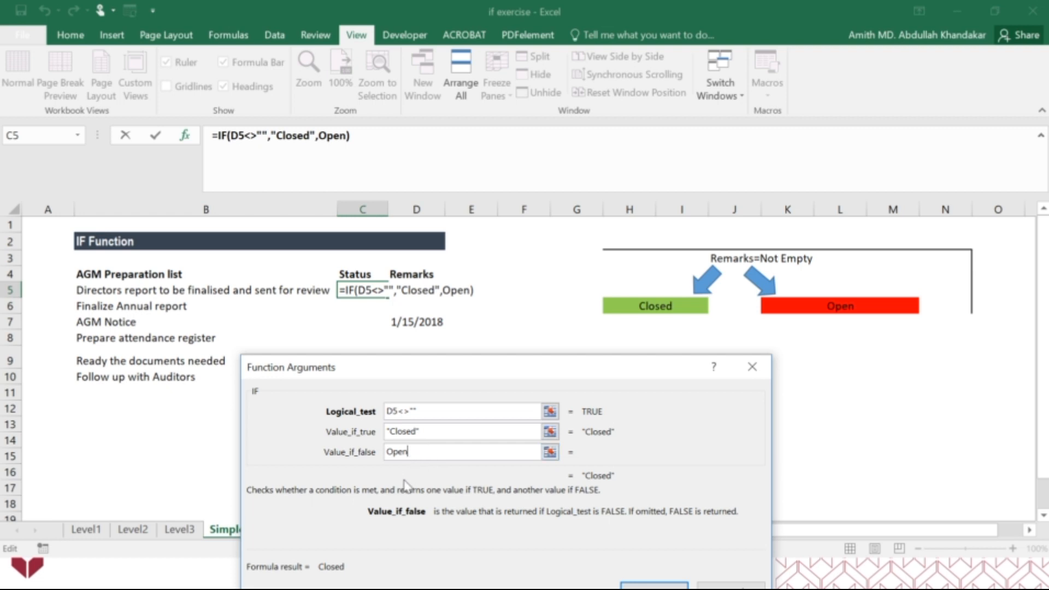
{"action": "left_click_drag", "start_coordinate": [539, 377], "coordinate": [557, 363]}
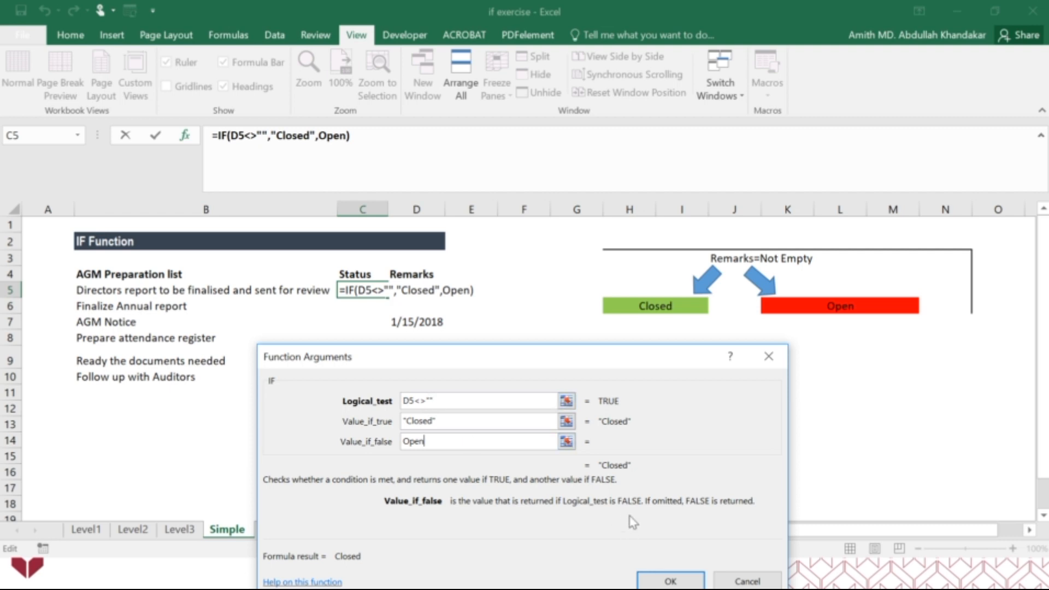
Re-enter the <> operator in the logical test so it reads D5<>"", and confirm the IF function in C5
{"action": "left_click", "coordinate": [423, 402]}
{"action": "key", "text": "BackSpace"}
{"action": "key", "text": "BackSpace"}
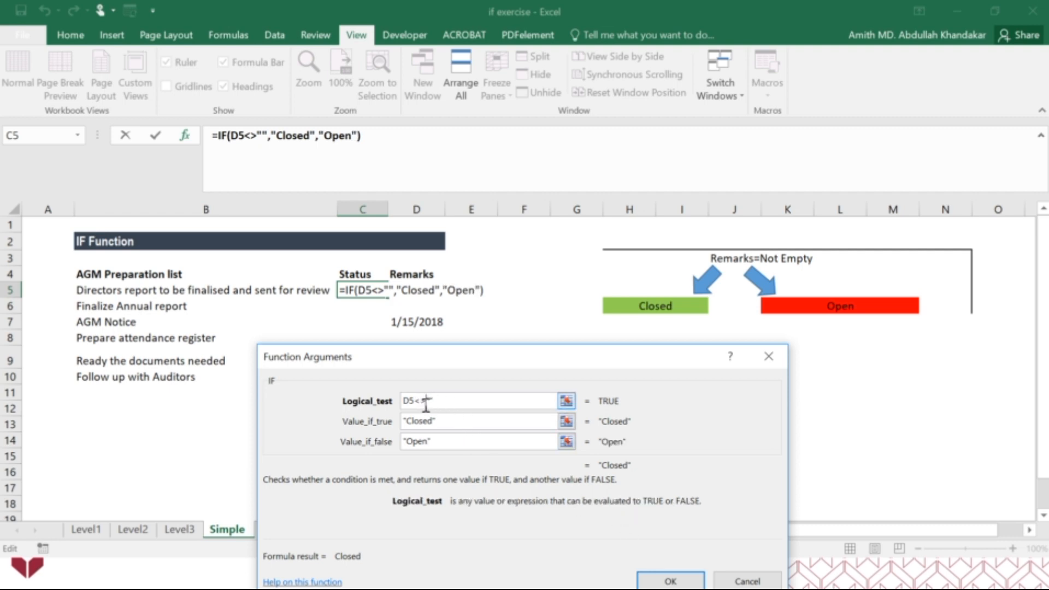
{"action": "type", "text": "="}
{"action": "key", "text": "BackSpace"}
{"action": "type", "text": "<>"}
{"action": "left_click_drag", "start_coordinate": [549, 364], "coordinate": [555, 228]}
{"action": "left_click", "coordinate": [677, 446]}
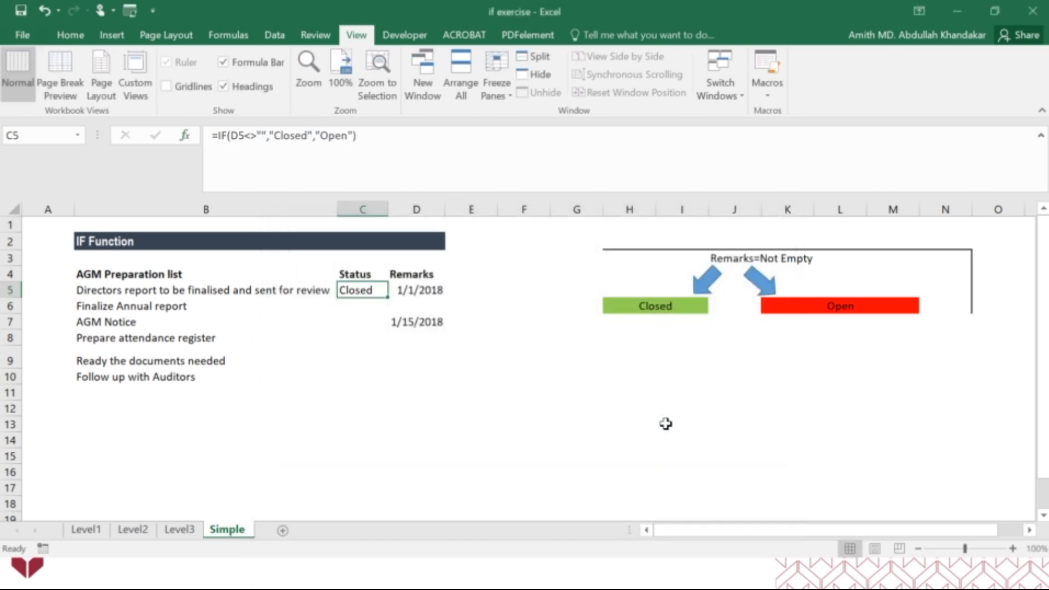
Fill the Status formula from C5 down to C10 and check the formula in each Status cell
{"action": "left_click_drag", "start_coordinate": [387, 296], "coordinate": [384, 384]}
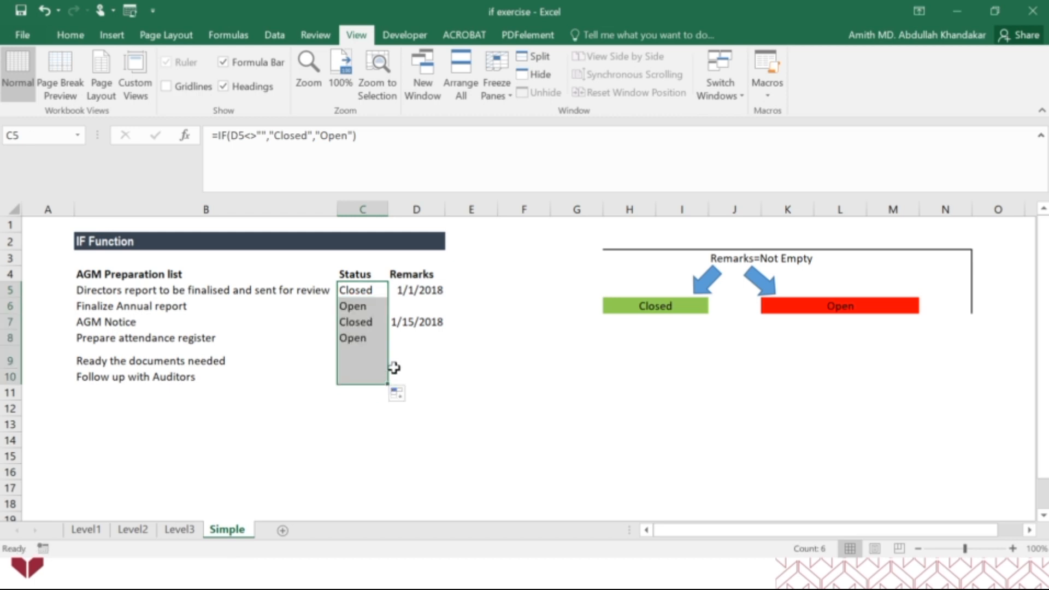
{"action": "left_click", "coordinate": [366, 306]}
{"action": "left_click", "coordinate": [364, 322]}
{"action": "left_click", "coordinate": [361, 338]}
{"action": "left_click", "coordinate": [358, 360]}
{"action": "left_click", "coordinate": [358, 377]}
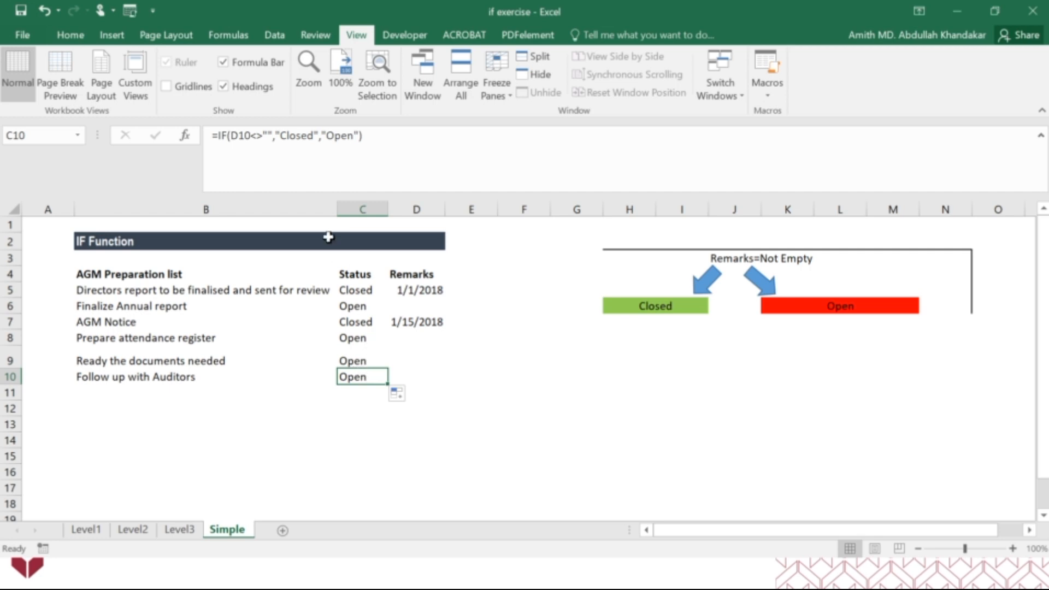
{"action": "left_click", "coordinate": [352, 292]}
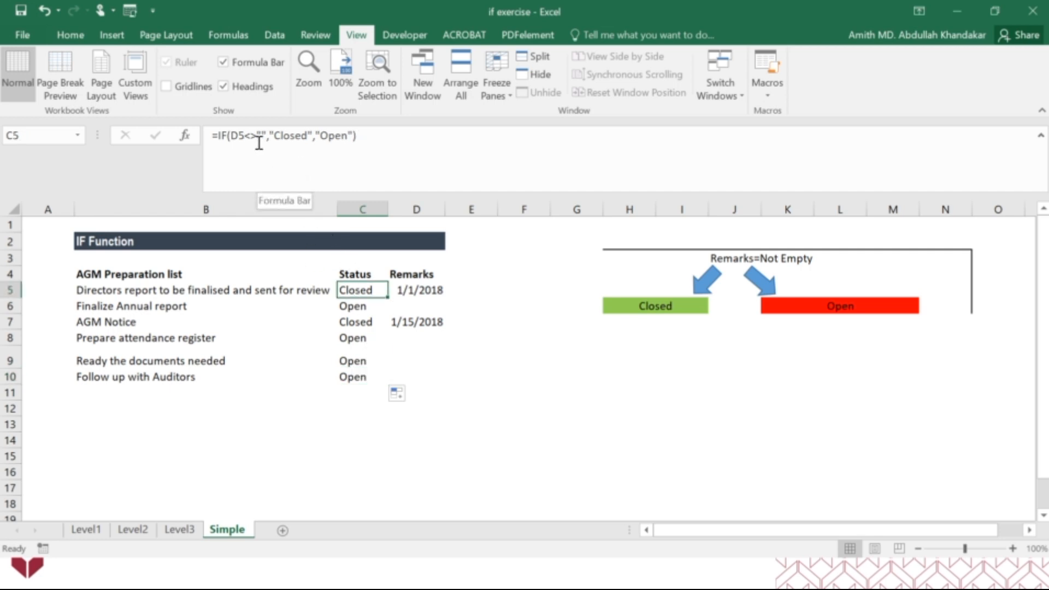
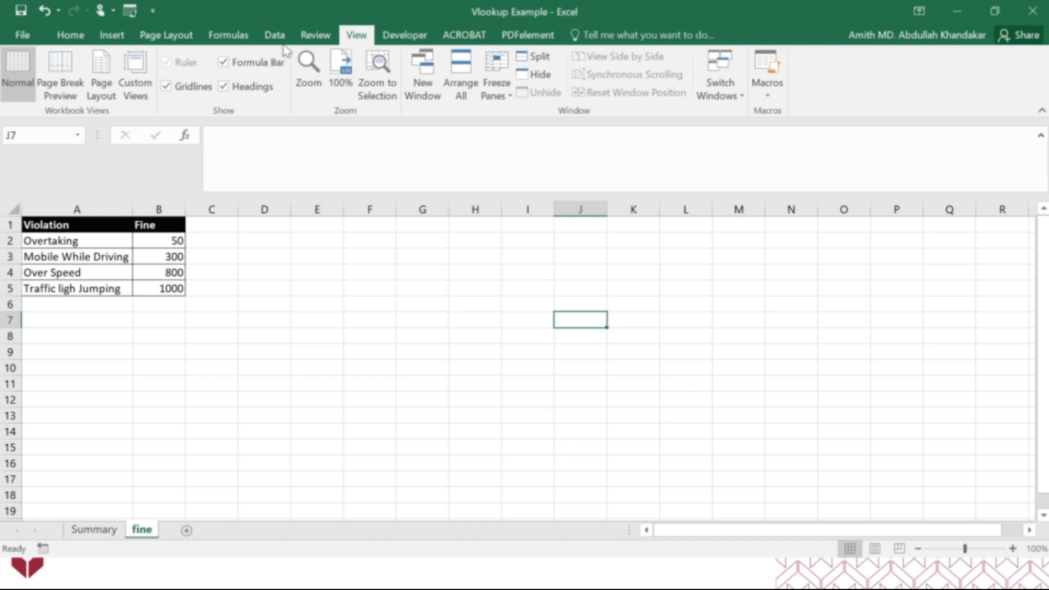
Hide the gridlines on the fine sheet, and review the Name, Violations and Fine columns on the Summary sheet
{"action": "left_click", "coordinate": [166, 86]}
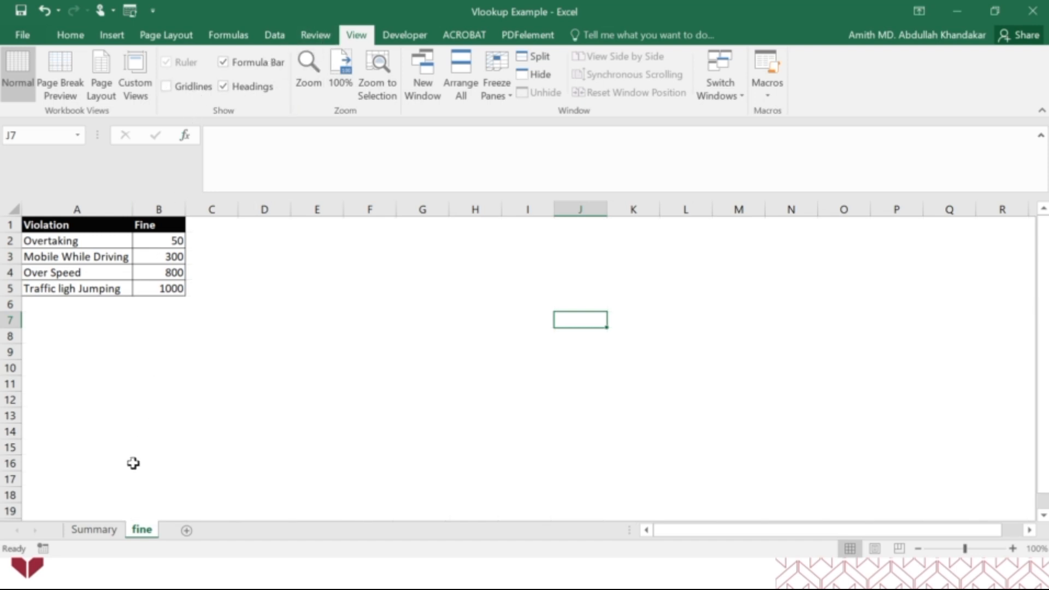
{"action": "left_click", "coordinate": [94, 530]}
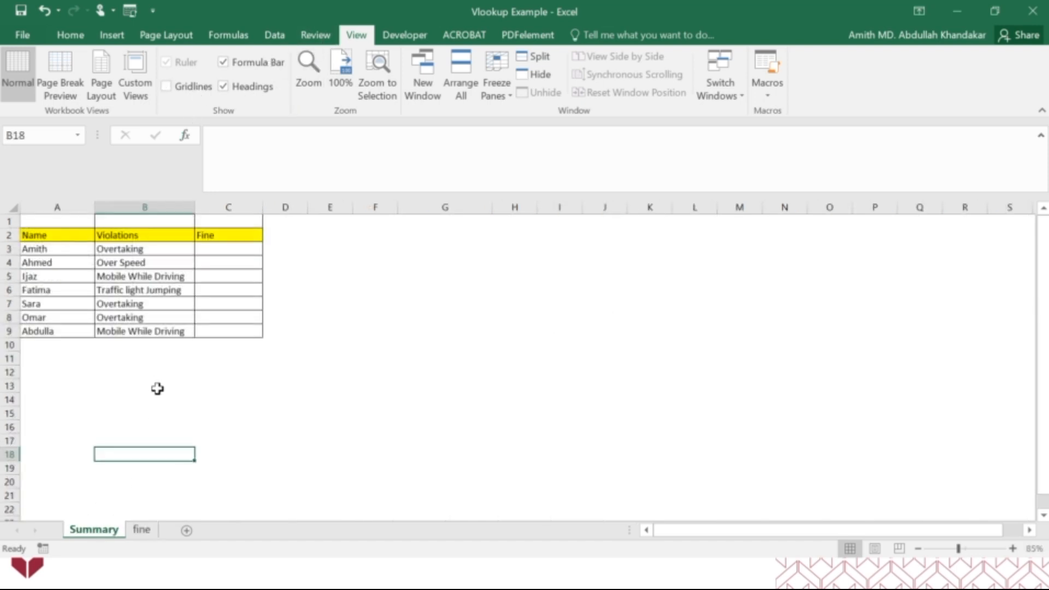
{"action": "left_click_drag", "start_coordinate": [64, 247], "coordinate": [146, 345]}
{"action": "left_click_drag", "start_coordinate": [53, 248], "coordinate": [48, 330]}
{"action": "left_click", "coordinate": [140, 248]}
{"action": "left_click_drag", "start_coordinate": [140, 248], "coordinate": [142, 329]}
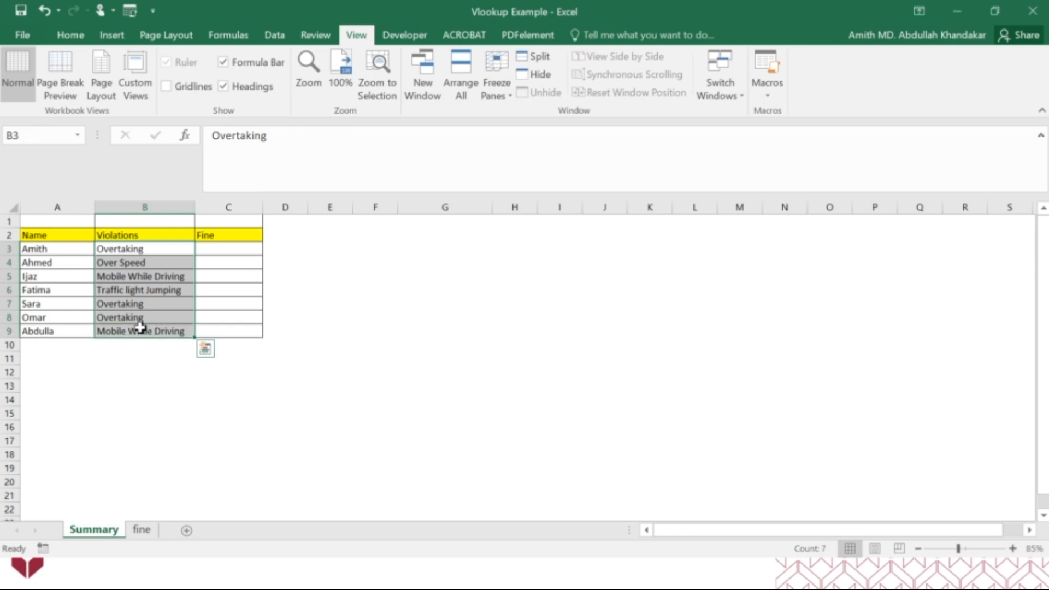
{"action": "left_click", "coordinate": [229, 249]}
{"action": "left_click_drag", "start_coordinate": [228, 250], "coordinate": [224, 329]}
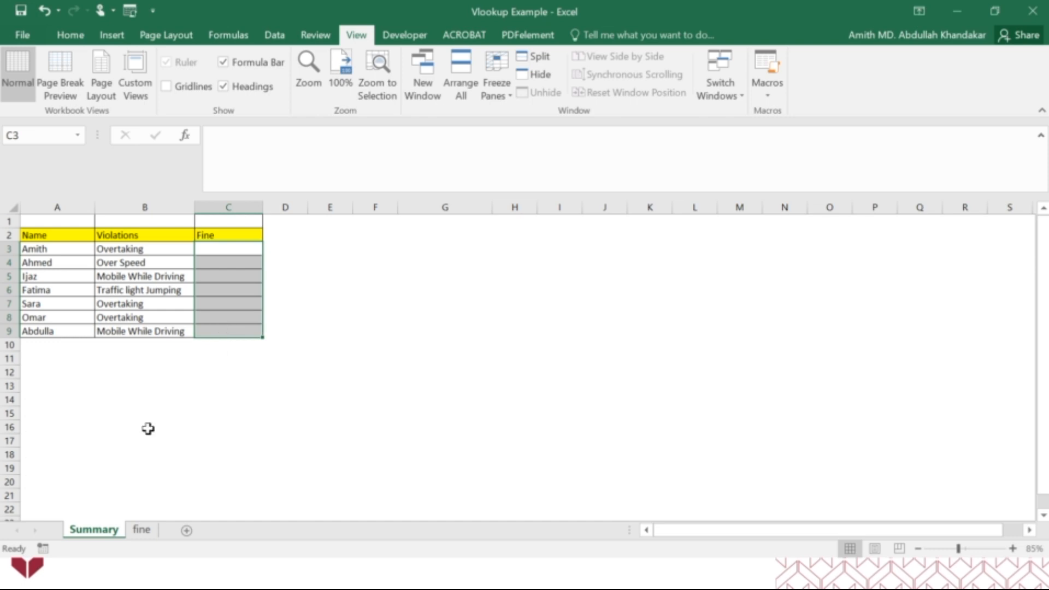
Correct the violation name in A5 of the fine sheet to read Traffic light Jumping
{"action": "left_click", "coordinate": [141, 530]}
{"action": "left_click_drag", "start_coordinate": [80, 245], "coordinate": [82, 286]}
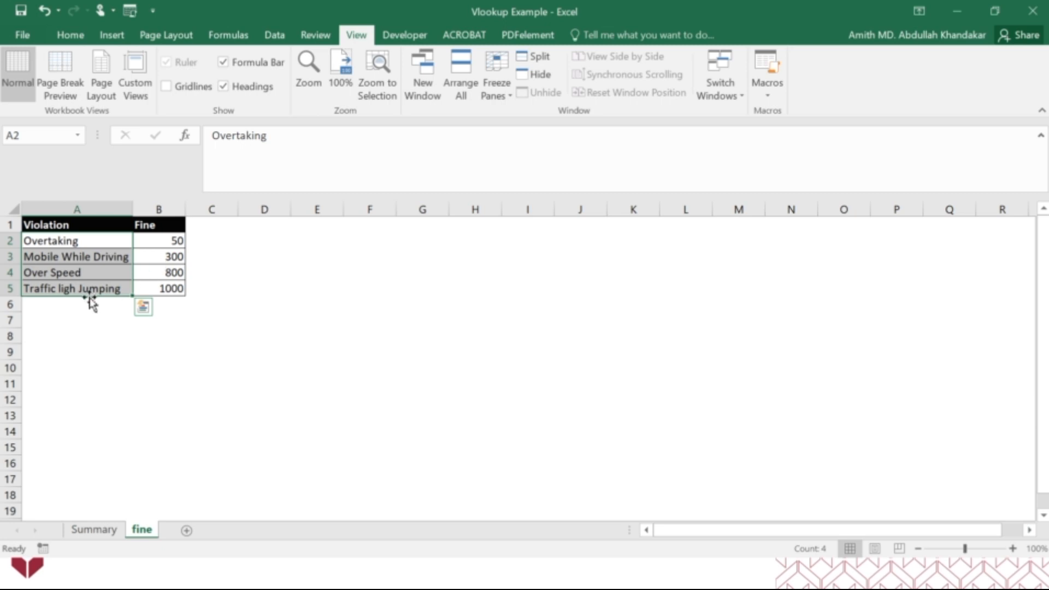
{"action": "left_click", "coordinate": [73, 287]}
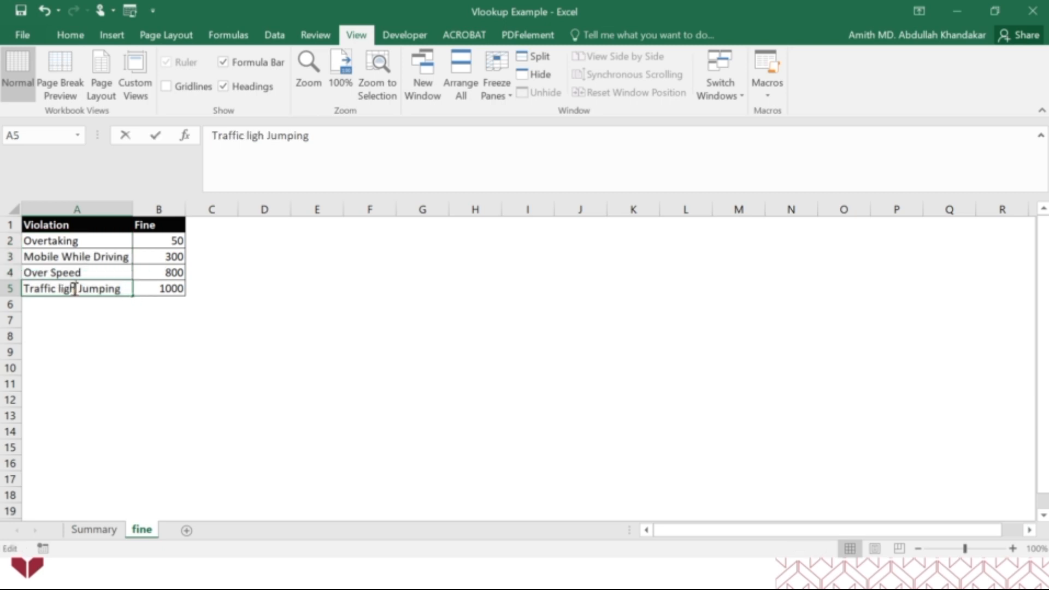
{"action": "left_click", "coordinate": [250, 154]}
{"action": "left_click", "coordinate": [264, 135]}
{"action": "type", "text": "t"}
{"action": "key", "text": "Return"}
Compare the violations on the Summary sheet with the fine sheet's table, checking the Overtaking entry and the note on its fine
{"action": "left_click", "coordinate": [93, 529]}
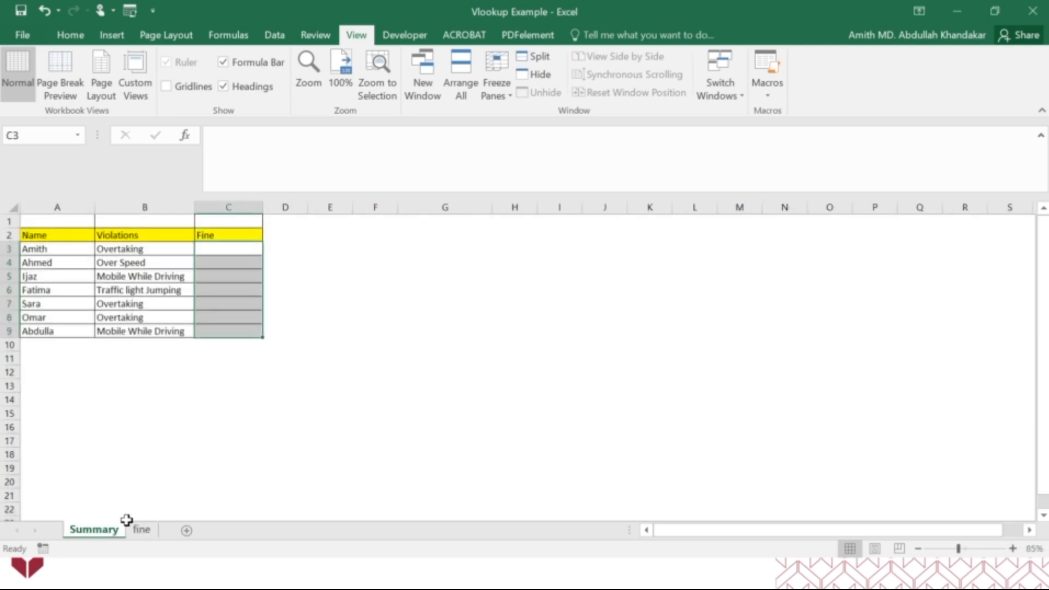
{"action": "left_click", "coordinate": [131, 480]}
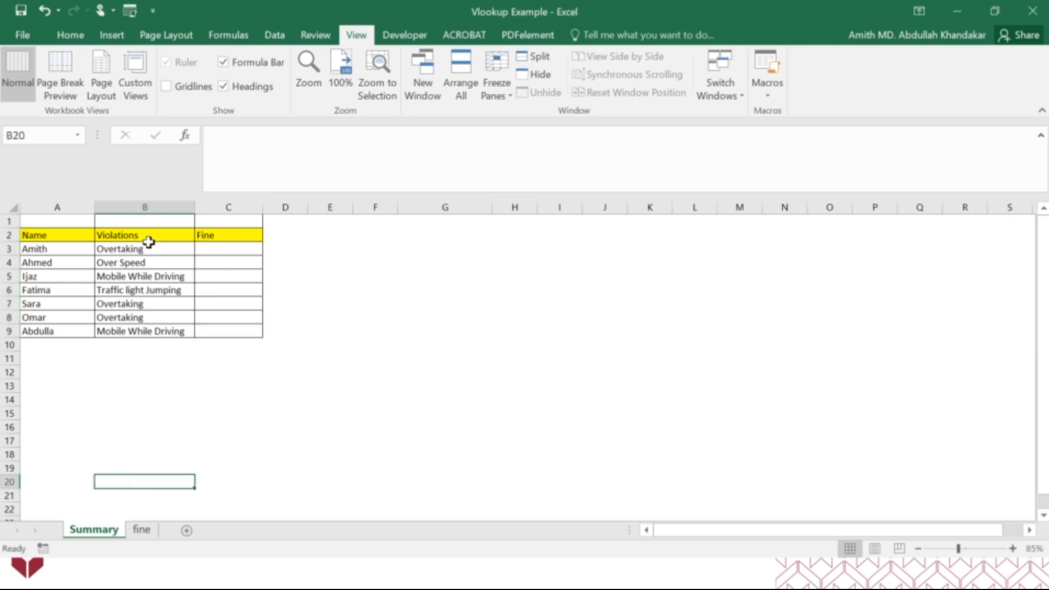
{"action": "left_click", "coordinate": [143, 529]}
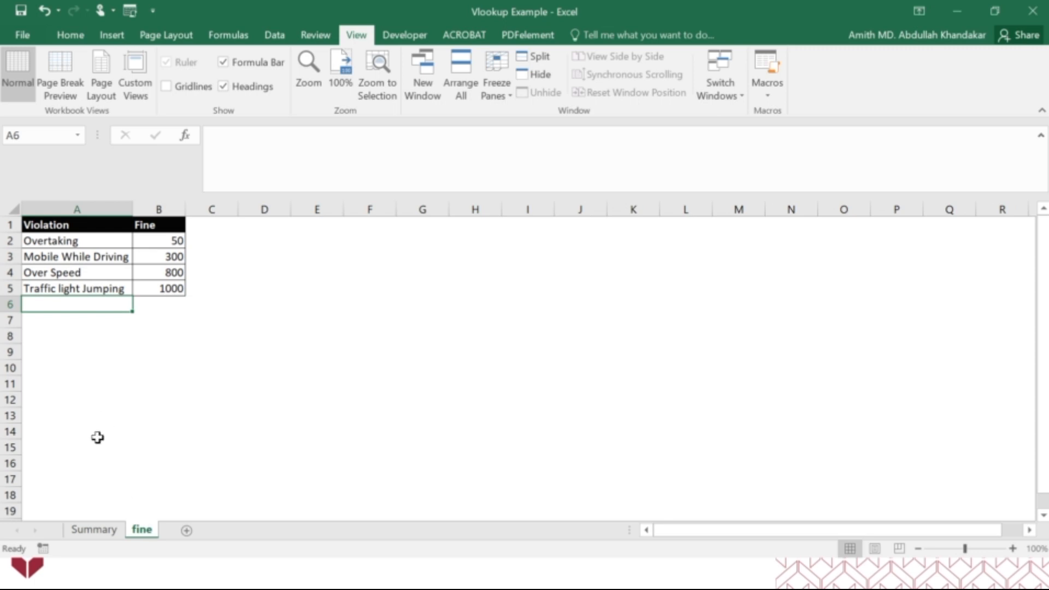
{"action": "left_click", "coordinate": [114, 531]}
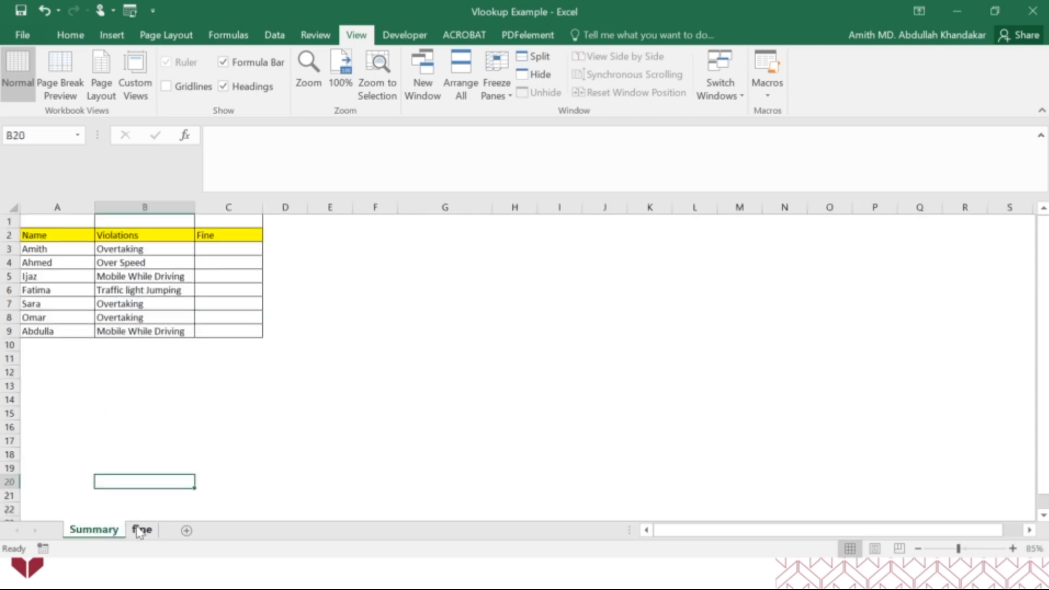
{"action": "left_click", "coordinate": [141, 529]}
{"action": "left_click", "coordinate": [115, 533]}
{"action": "left_click", "coordinate": [212, 248]}
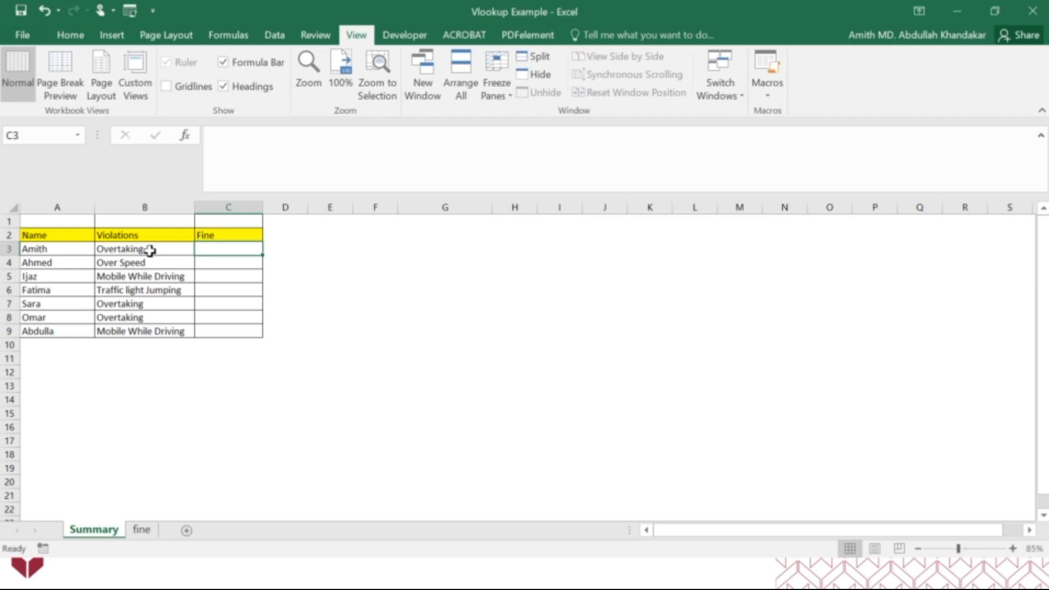
{"action": "left_click", "coordinate": [141, 529]}
{"action": "left_click", "coordinate": [99, 247]}
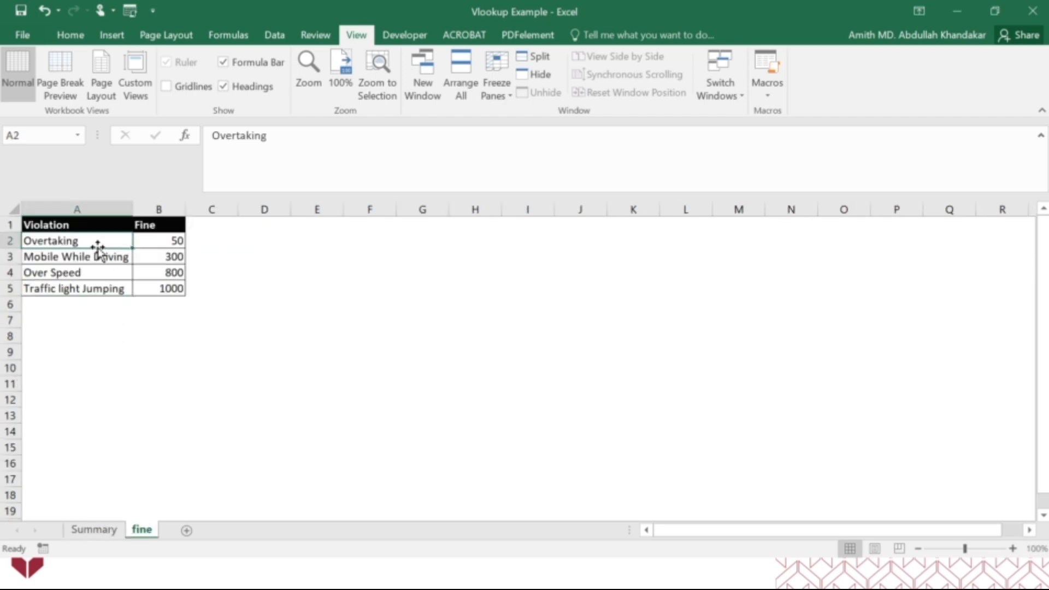
{"action": "left_click", "coordinate": [164, 240]}
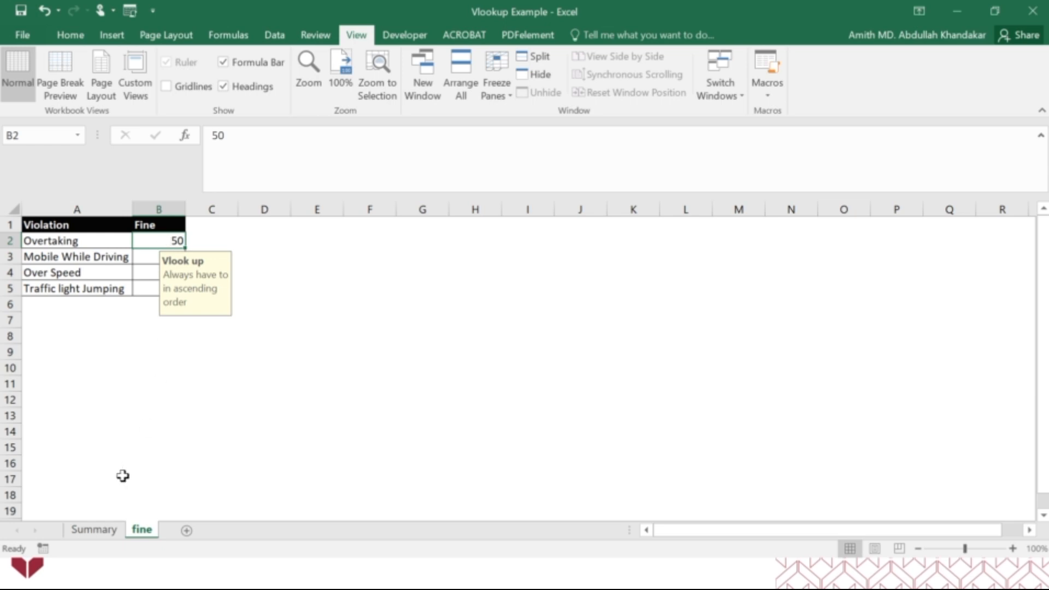
{"action": "left_click", "coordinate": [94, 529]}
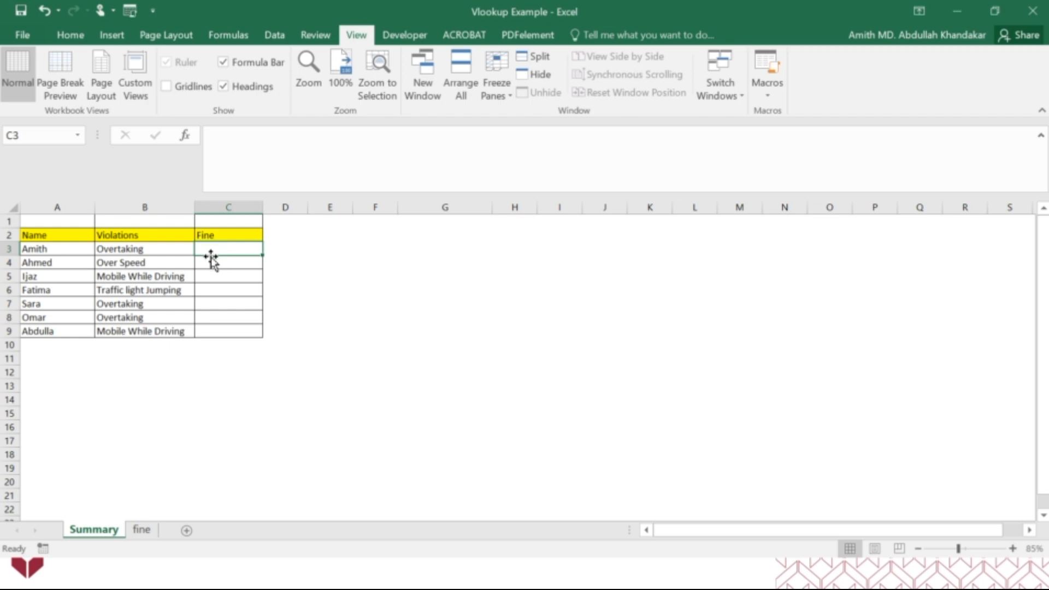
{"action": "left_click", "coordinate": [141, 529]}
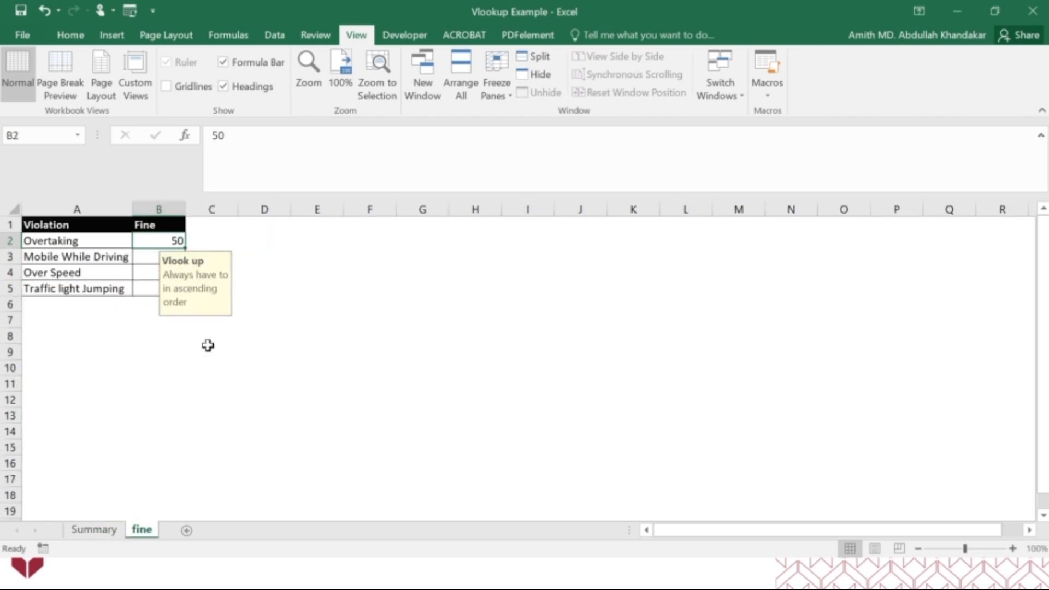
{"action": "left_click", "coordinate": [266, 382]}
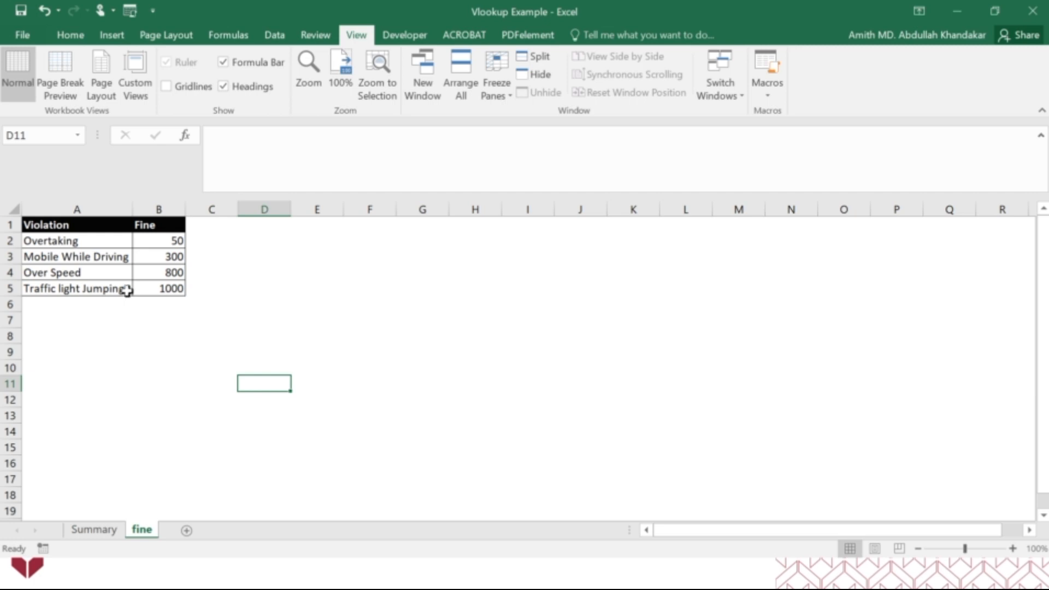
Sort the violation and fine rows A2:B5 on the fine sheet alphabetically from A to Z
{"action": "left_click", "coordinate": [78, 244]}
{"action": "left_click_drag", "start_coordinate": [78, 243], "coordinate": [168, 284]}
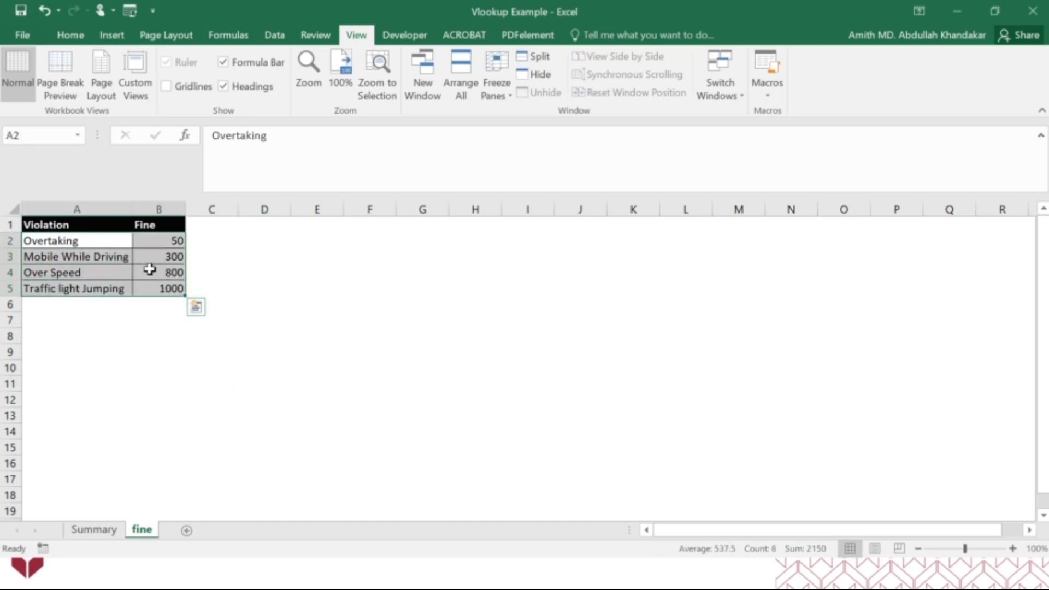
{"action": "left_click", "coordinate": [71, 35]}
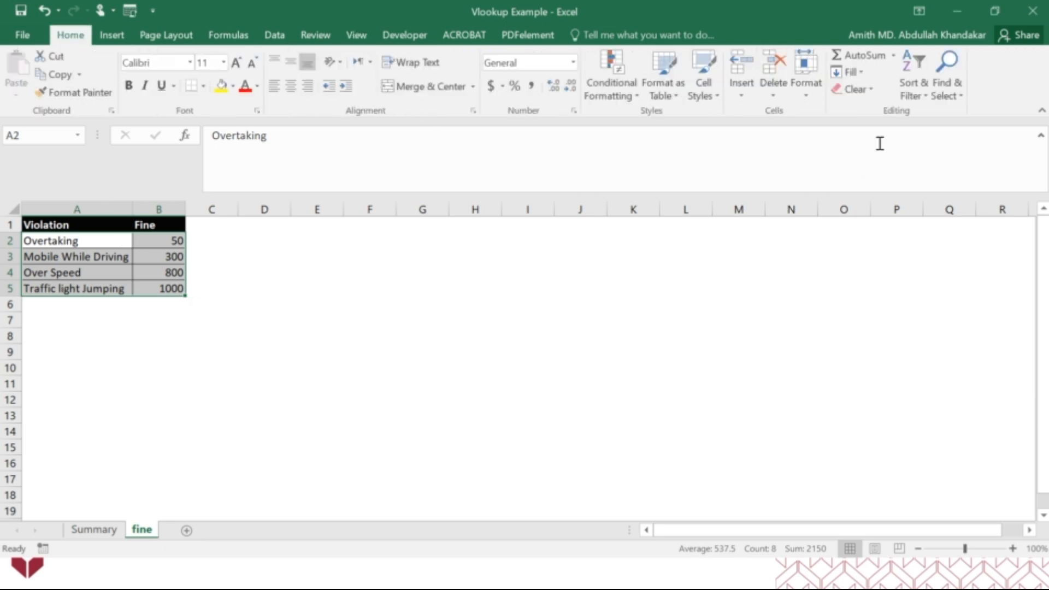
{"action": "left_click", "coordinate": [918, 96]}
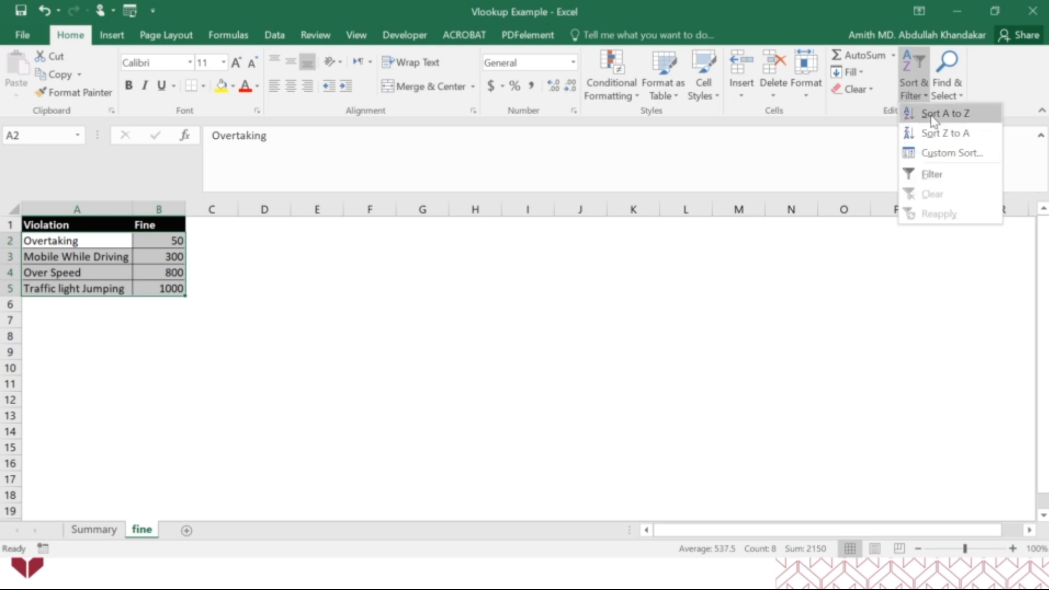
{"action": "left_click", "coordinate": [933, 114]}
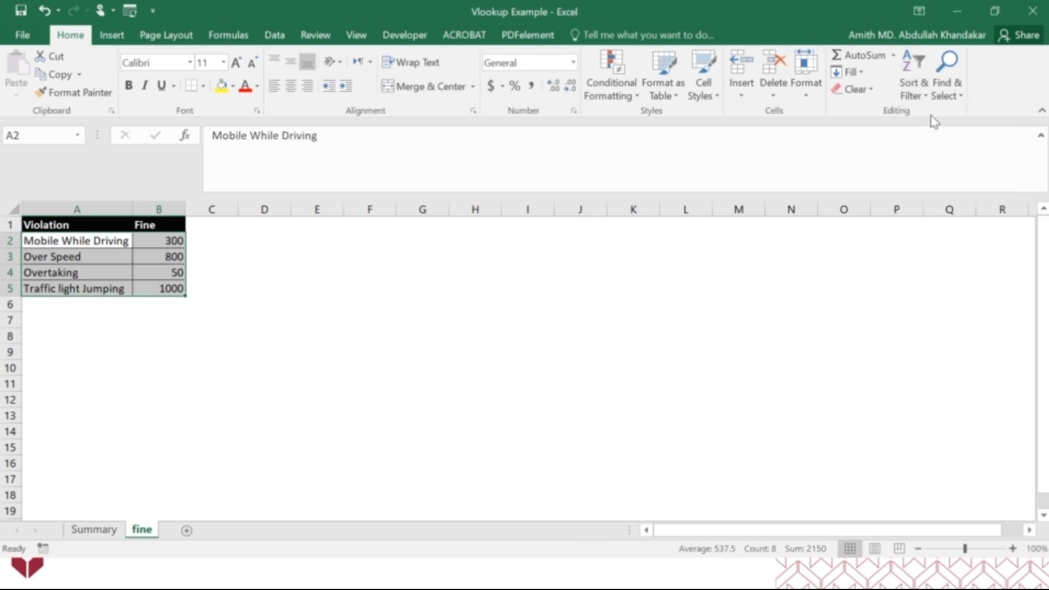
{"action": "left_click", "coordinate": [253, 270]}
{"action": "left_click_drag", "start_coordinate": [171, 241], "coordinate": [175, 292]}
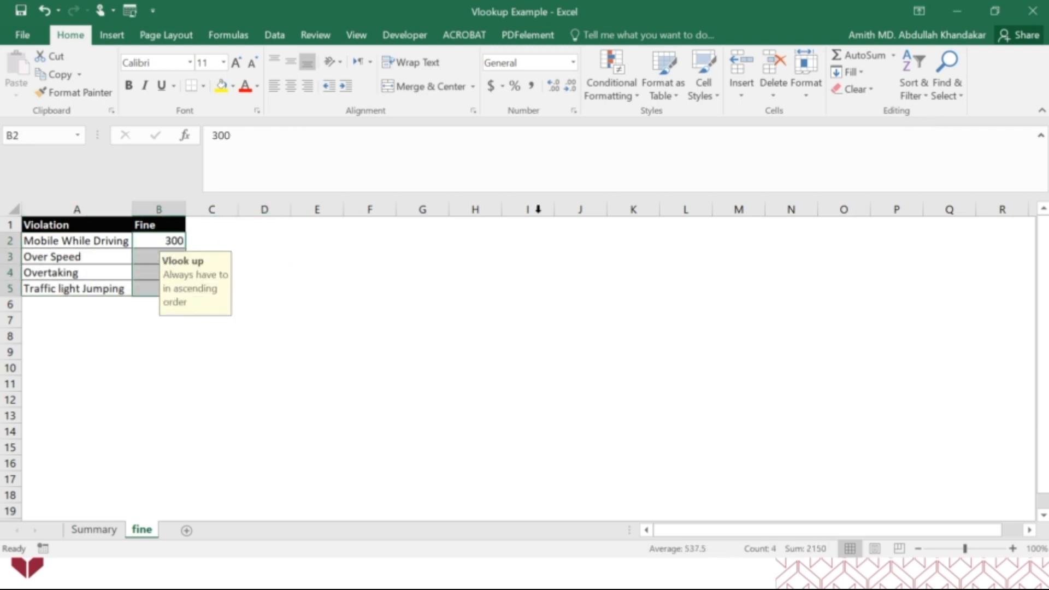
{"action": "left_click_drag", "start_coordinate": [150, 241], "coordinate": [156, 293]}
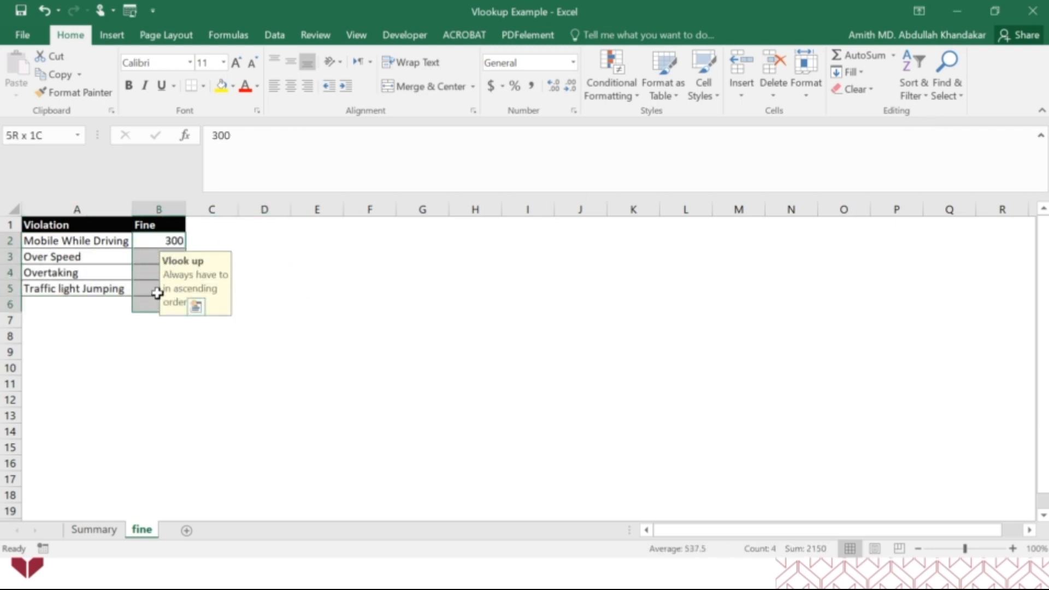
{"action": "left_click", "coordinate": [917, 70]}
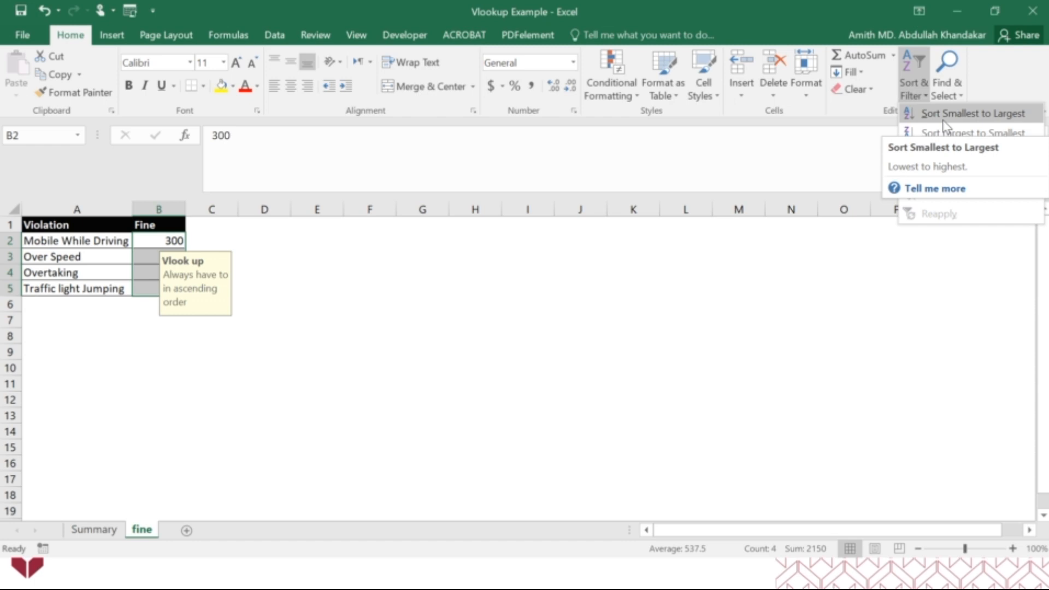
{"action": "left_click", "coordinate": [442, 336]}
Sort the violations in A2:A5 from A to Z, expanding the selection to include the adjacent fines
{"action": "left_click_drag", "start_coordinate": [66, 241], "coordinate": [72, 289]}
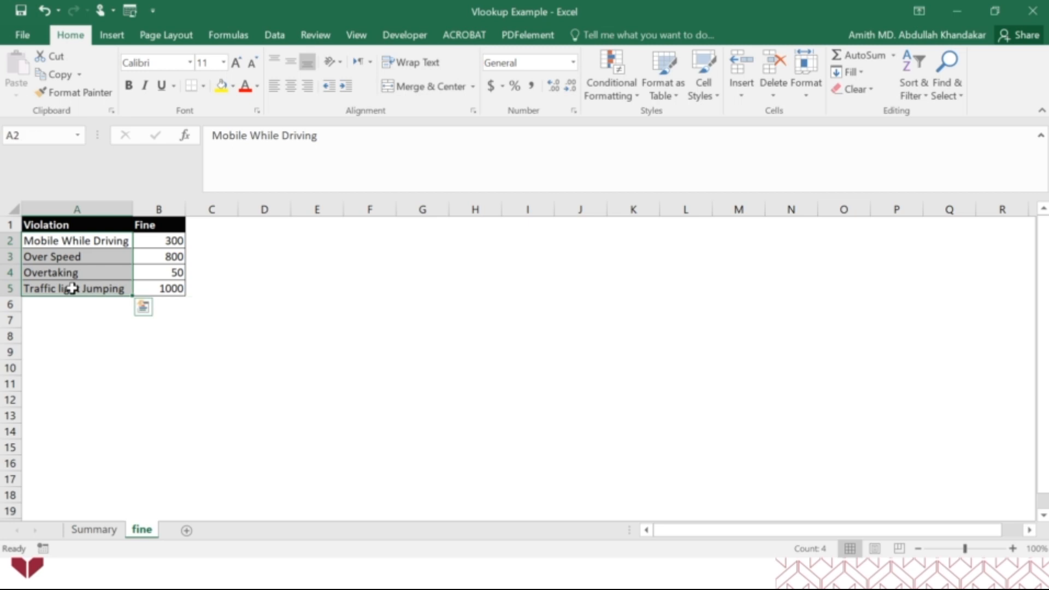
{"action": "left_click", "coordinate": [916, 79]}
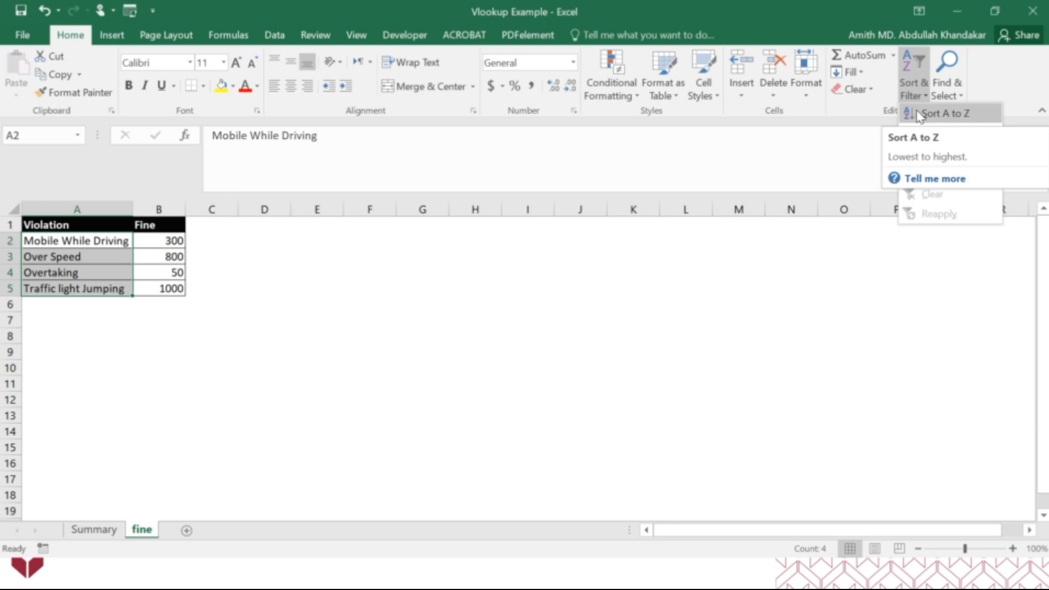
{"action": "left_click", "coordinate": [954, 116]}
{"action": "left_click", "coordinate": [589, 400]}
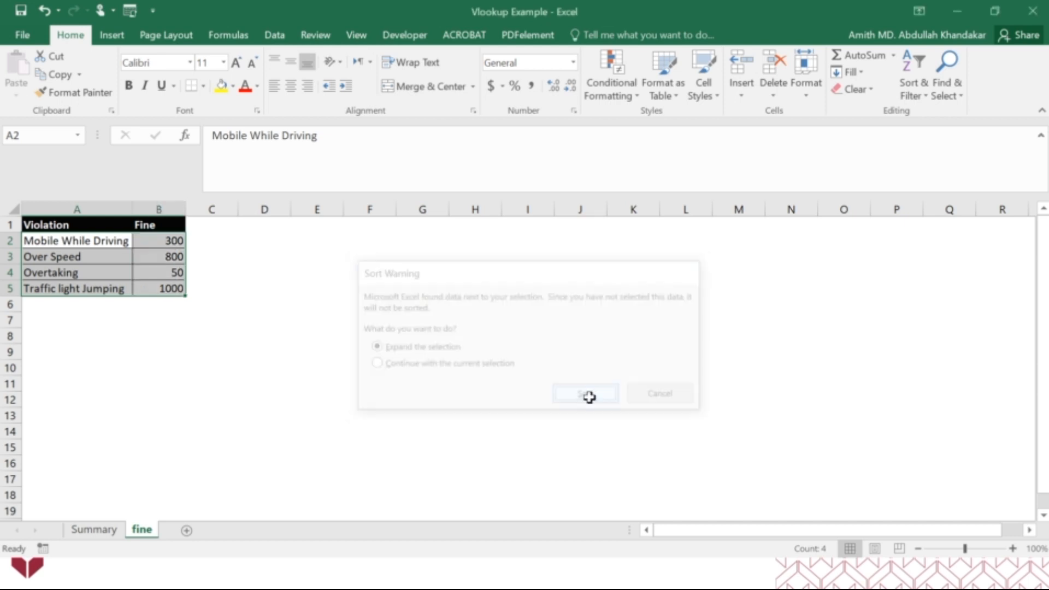
{"action": "left_click", "coordinate": [370, 365]}
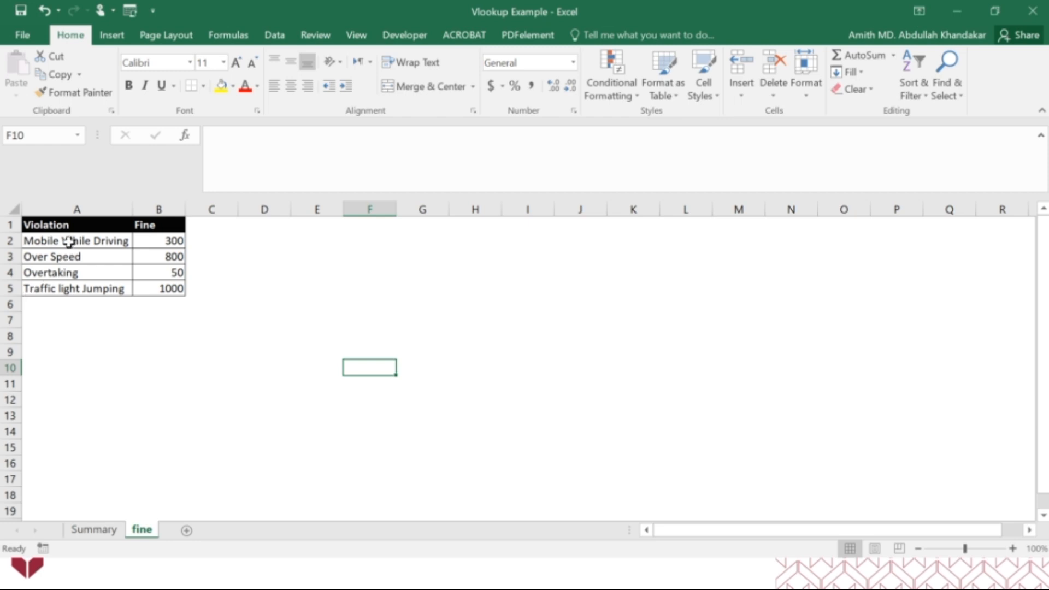
{"action": "left_click_drag", "start_coordinate": [68, 241], "coordinate": [72, 279]}
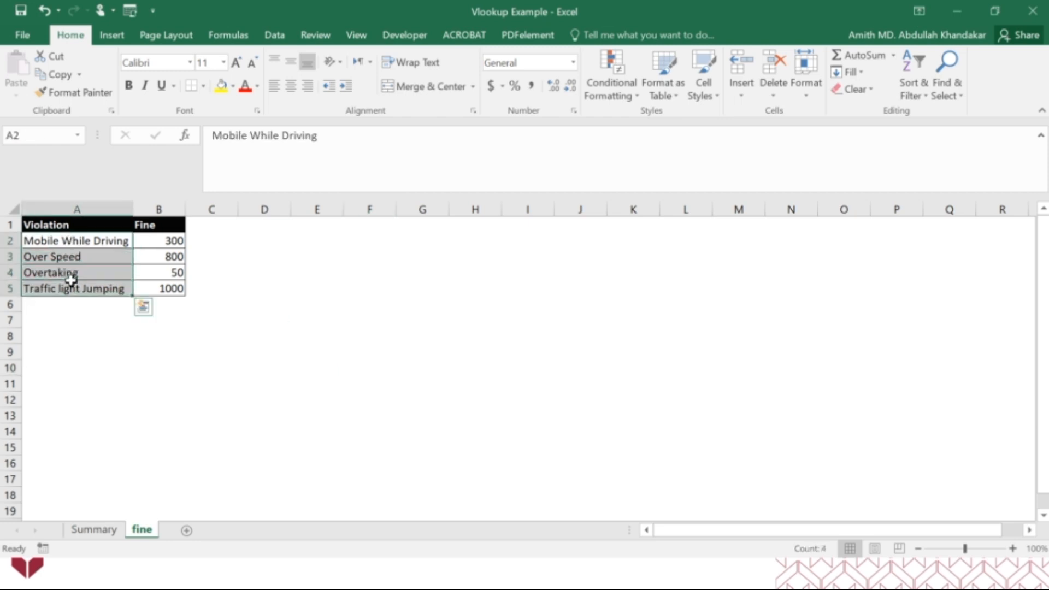
Start a VLOOKUP function in C3 of the Summary sheet and open its function arguments dialog, moved clear of the table
{"action": "left_click", "coordinate": [94, 529]}
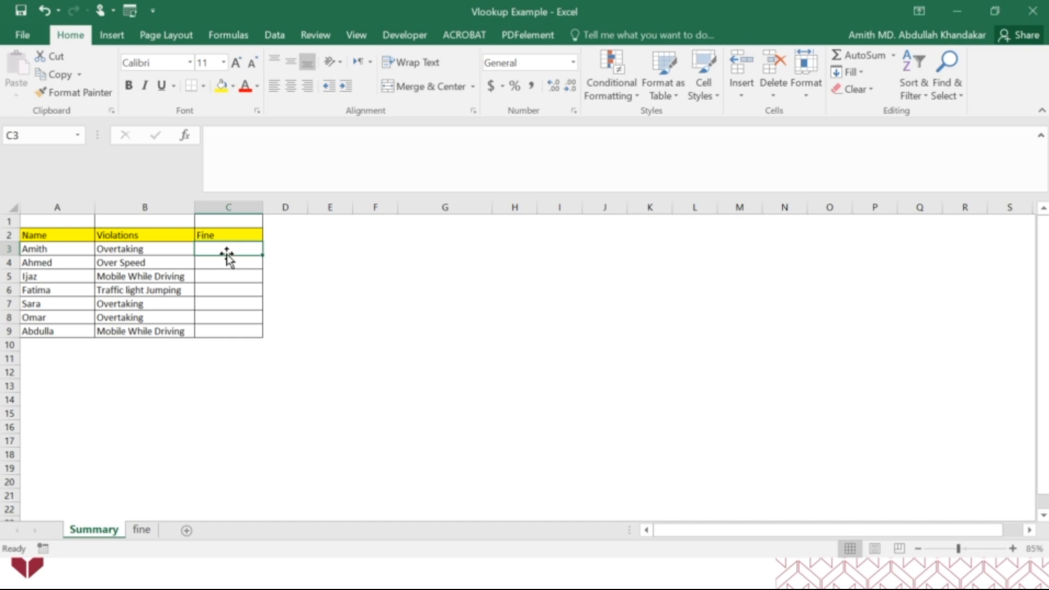
{"action": "left_click", "coordinate": [143, 529]}
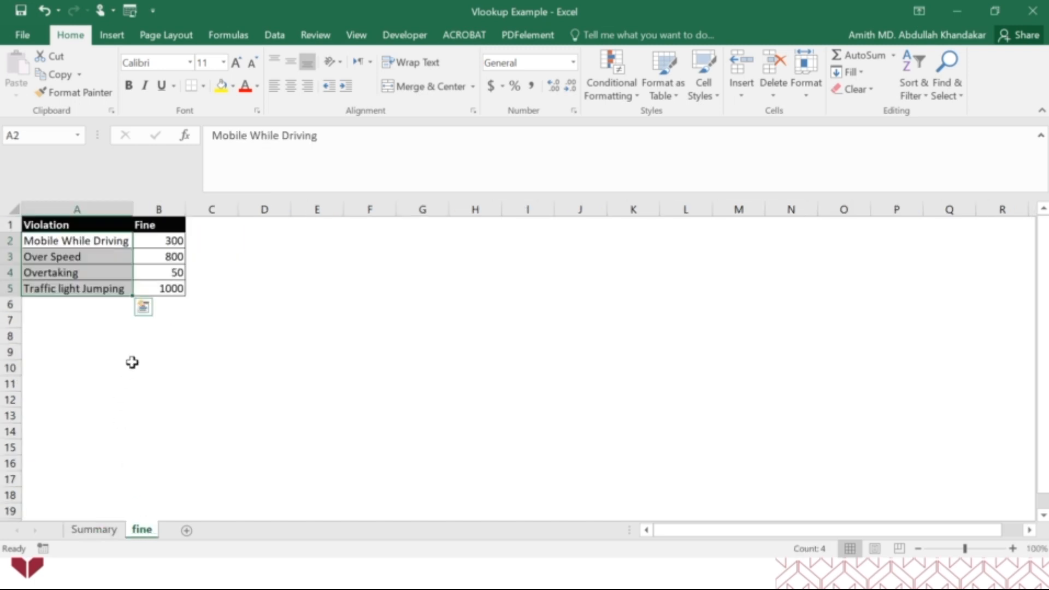
{"action": "left_click", "coordinate": [108, 530]}
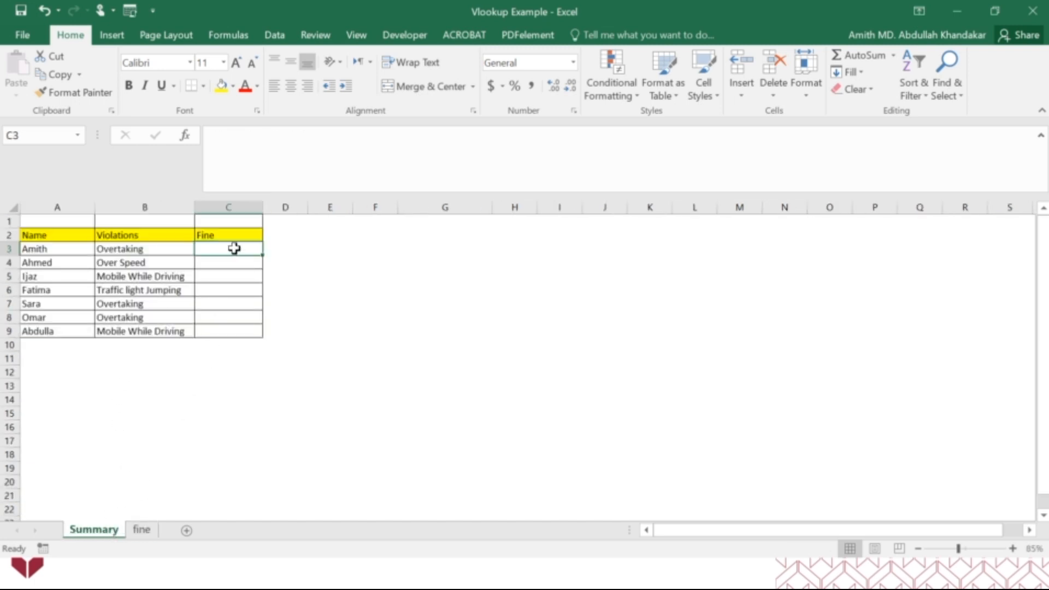
{"action": "type", "text": "=vl"}
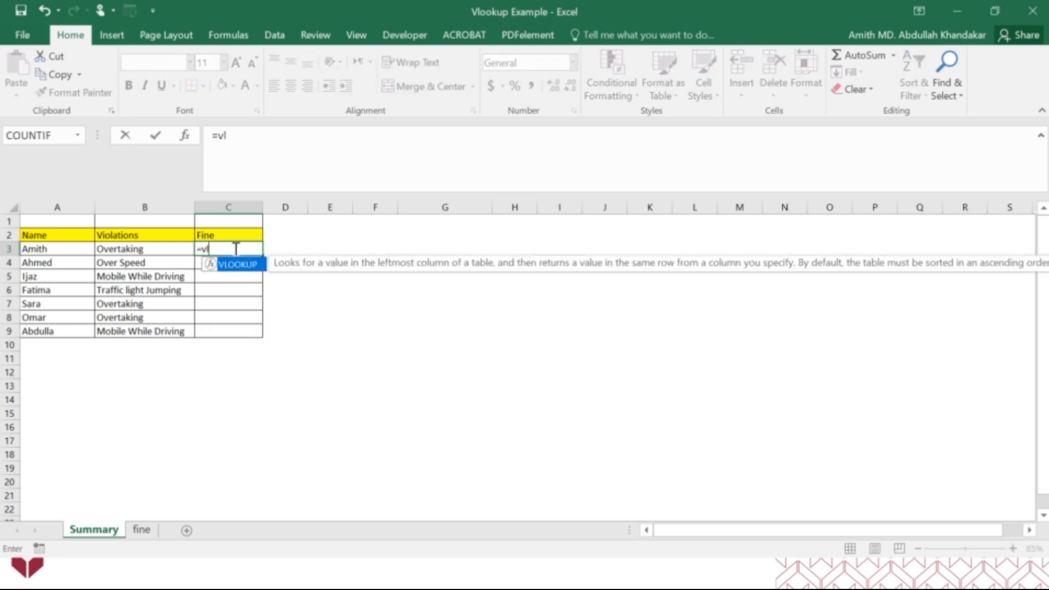
{"action": "type", "text": "ook"}
{"action": "double_click", "coordinate": [239, 265]}
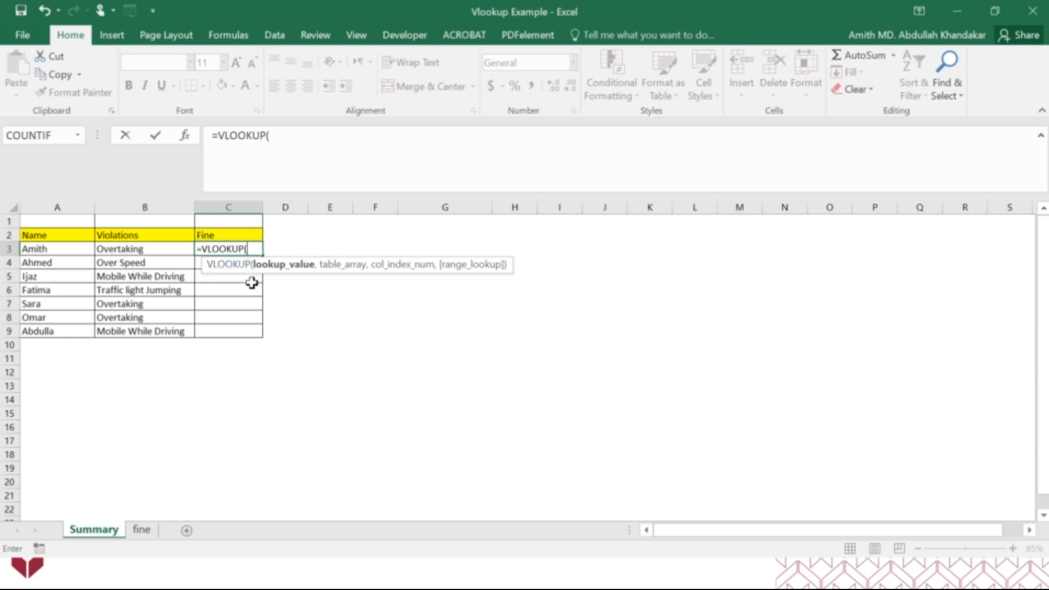
{"action": "left_click", "coordinate": [185, 143]}
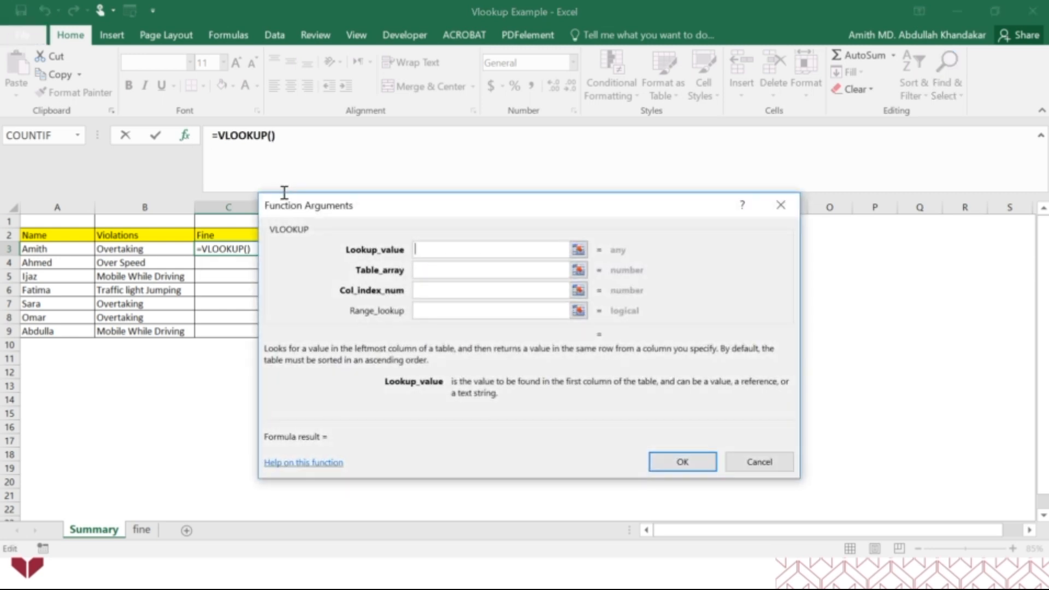
{"action": "left_click_drag", "start_coordinate": [421, 215], "coordinate": [568, 214]}
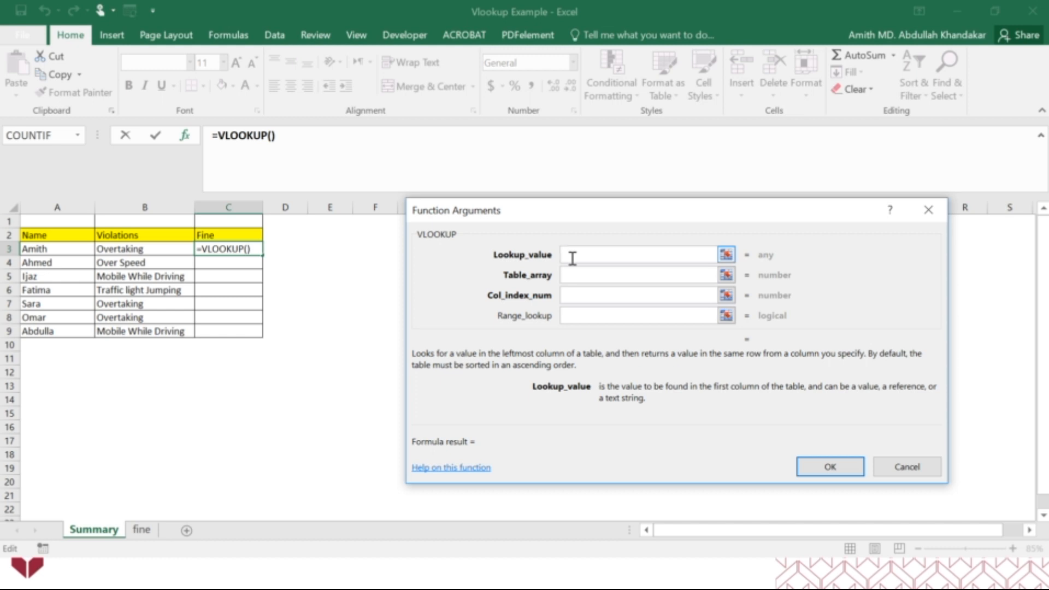
Set the VLOOKUP's Lookup_value to B3 and its Table_array to A2:B5 on the fine sheet, leaving out the header row
{"action": "left_click", "coordinate": [151, 250]}
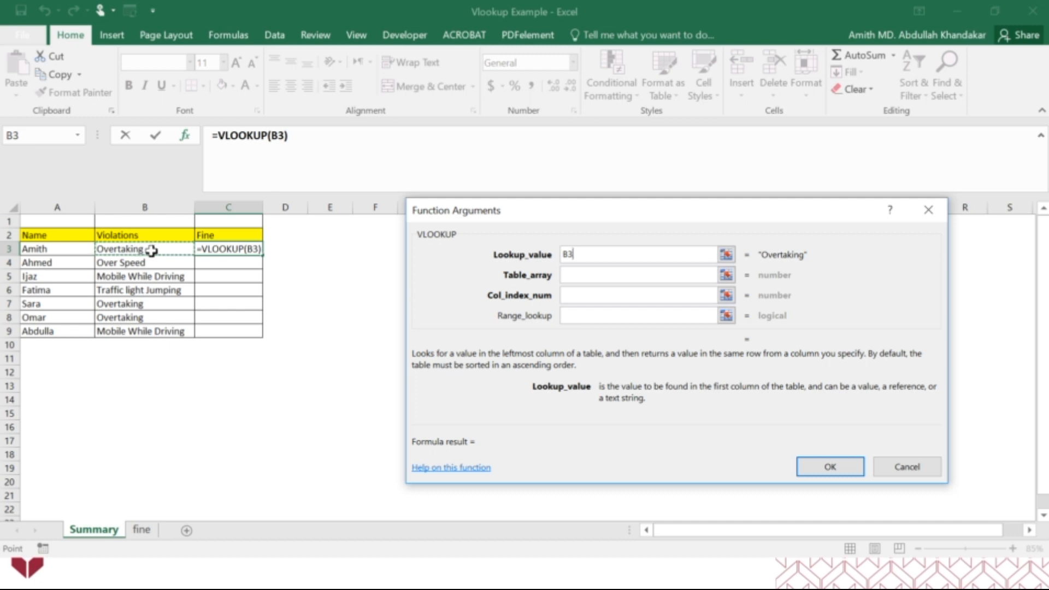
{"action": "left_click", "coordinate": [573, 274]}
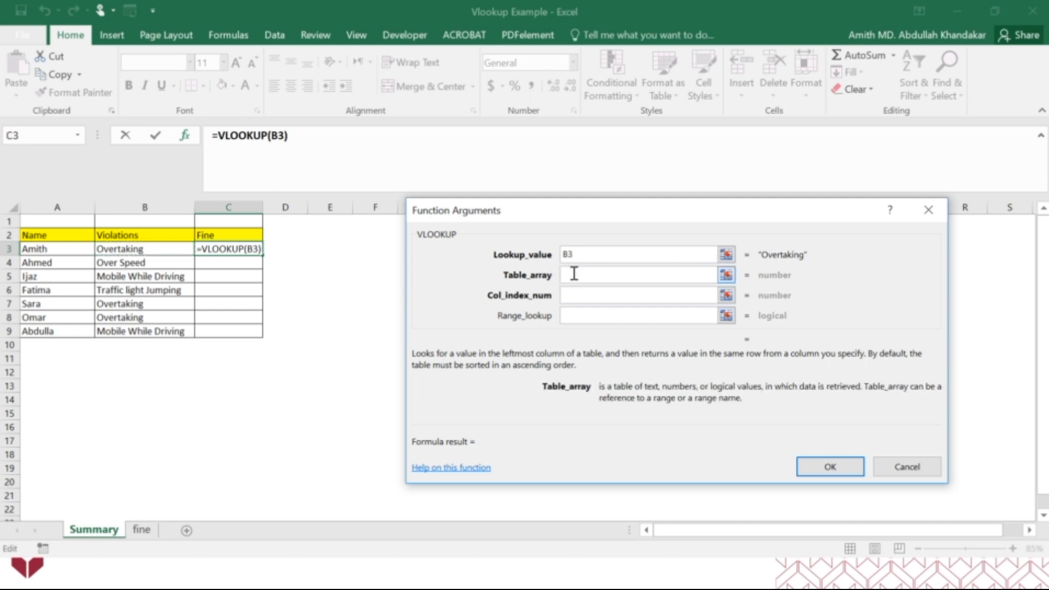
{"action": "left_click", "coordinate": [138, 534]}
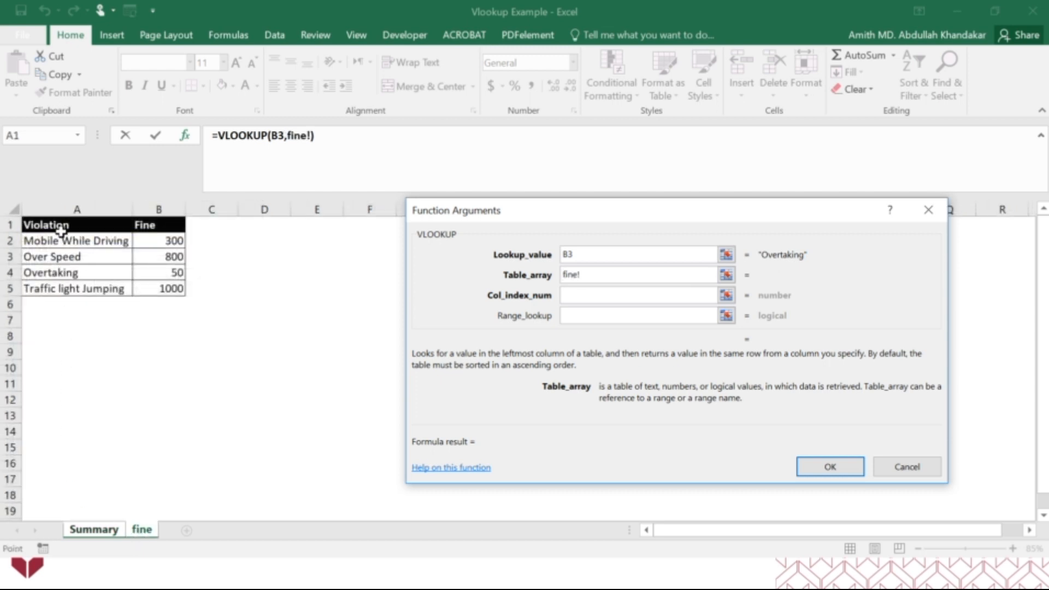
{"action": "left_click_drag", "start_coordinate": [60, 226], "coordinate": [164, 288]}
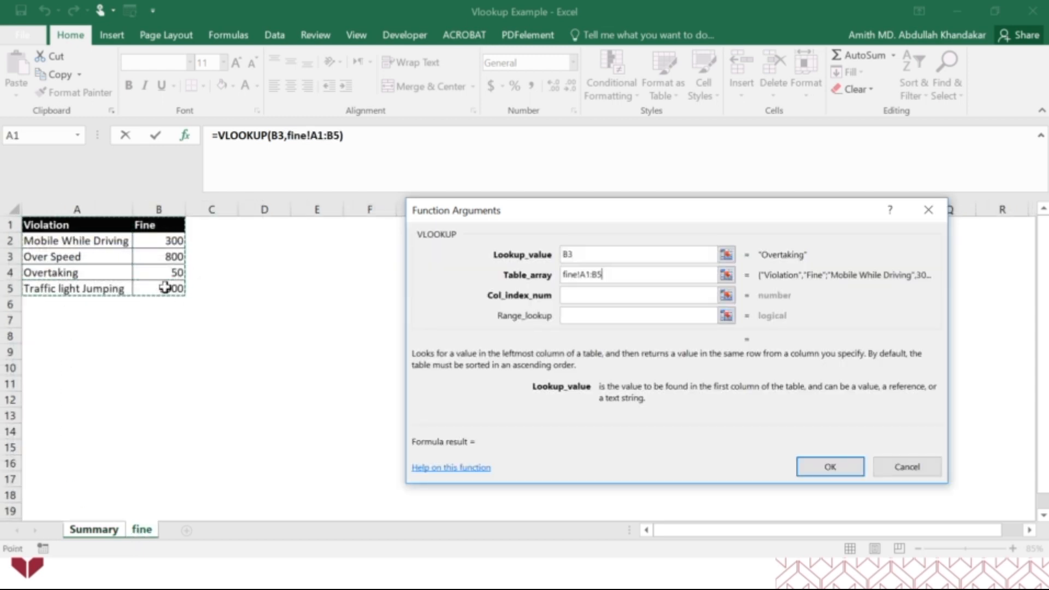
{"action": "left_click_drag", "start_coordinate": [47, 239], "coordinate": [160, 288]}
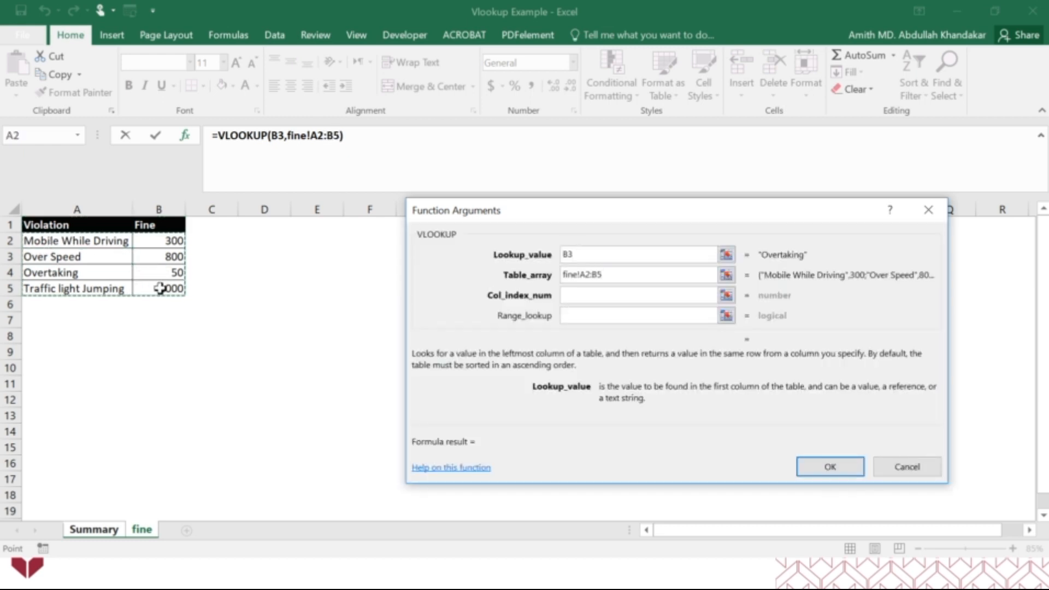
Complete the VLOOKUP with Col_index_num 2 and Range_lookup False, and check its result against the Overtaking fine on the fine sheet
{"action": "left_click", "coordinate": [596, 296]}
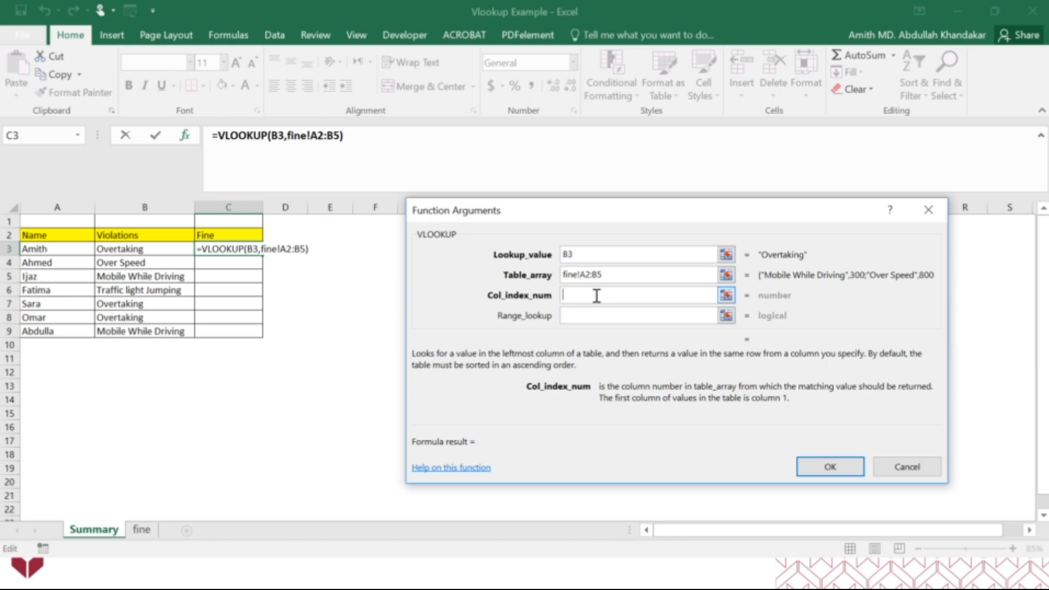
{"action": "type", "text": "2"}
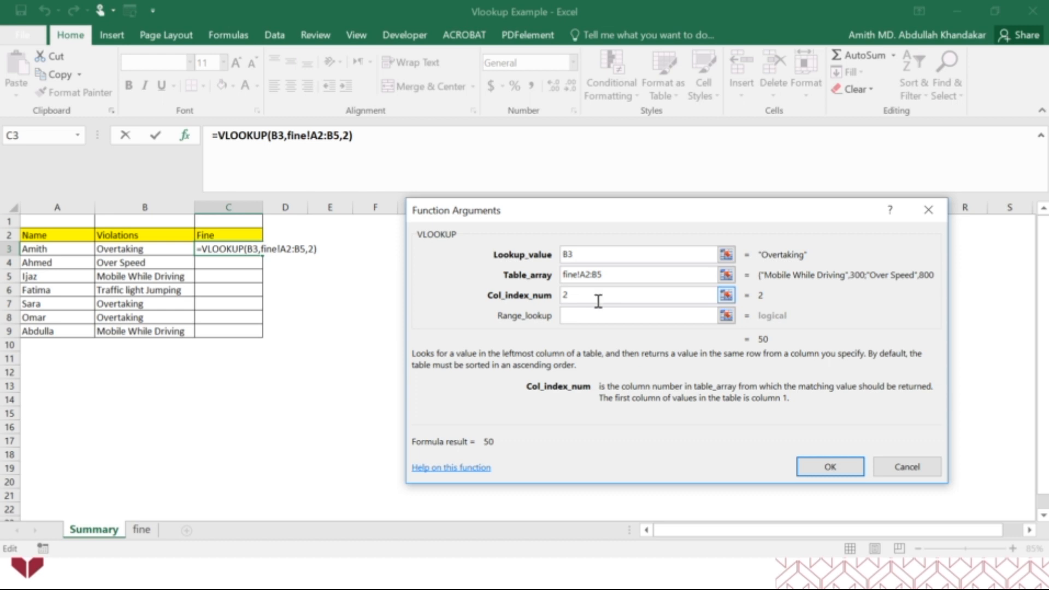
{"action": "left_click", "coordinate": [591, 316]}
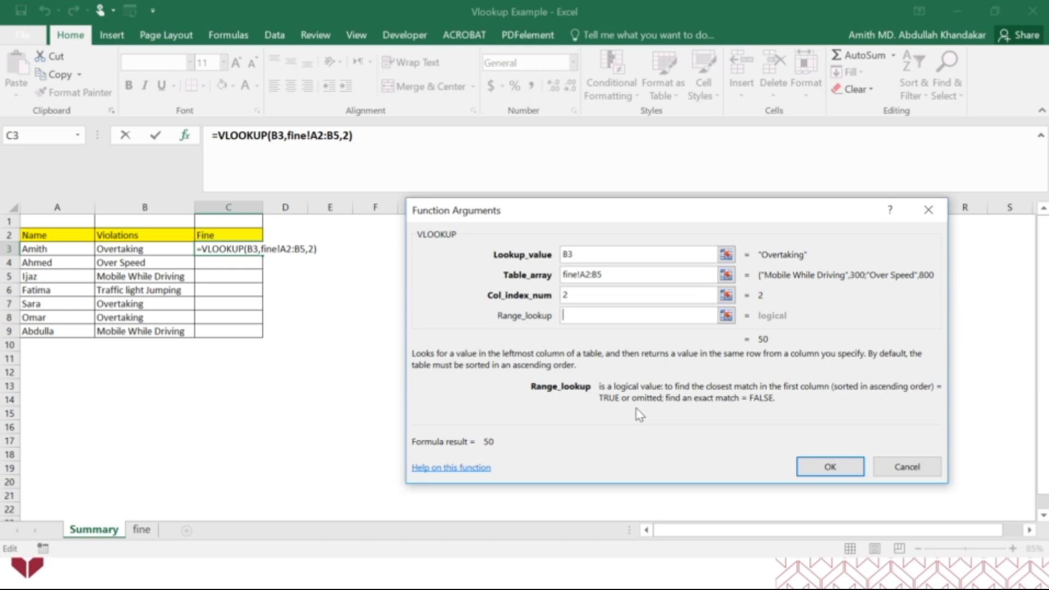
{"action": "type", "text": "False"}
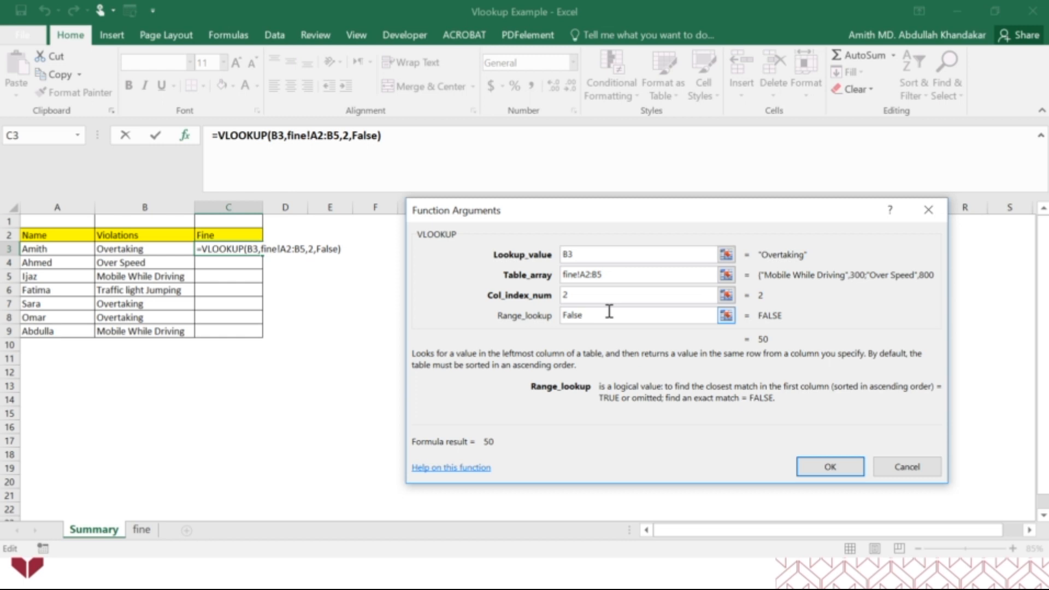
{"action": "key", "text": "Return"}
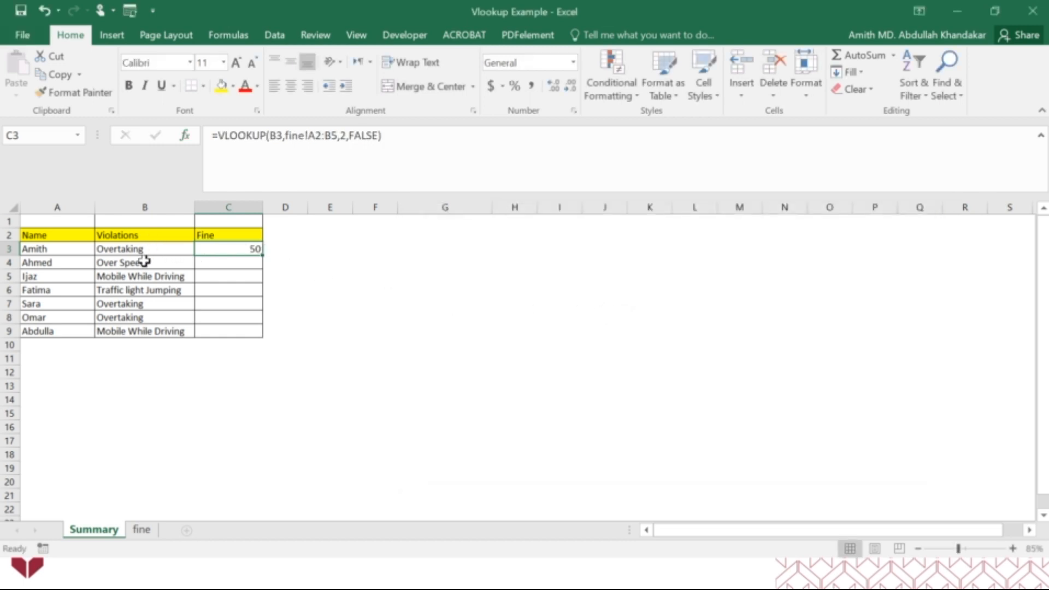
{"action": "left_click", "coordinate": [142, 529]}
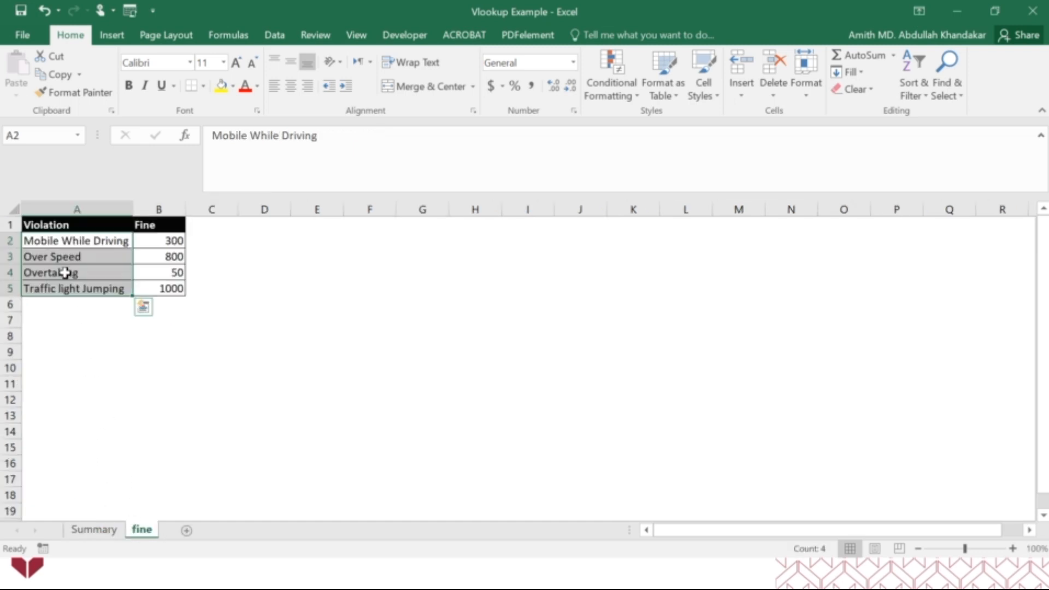
{"action": "left_click", "coordinate": [175, 272]}
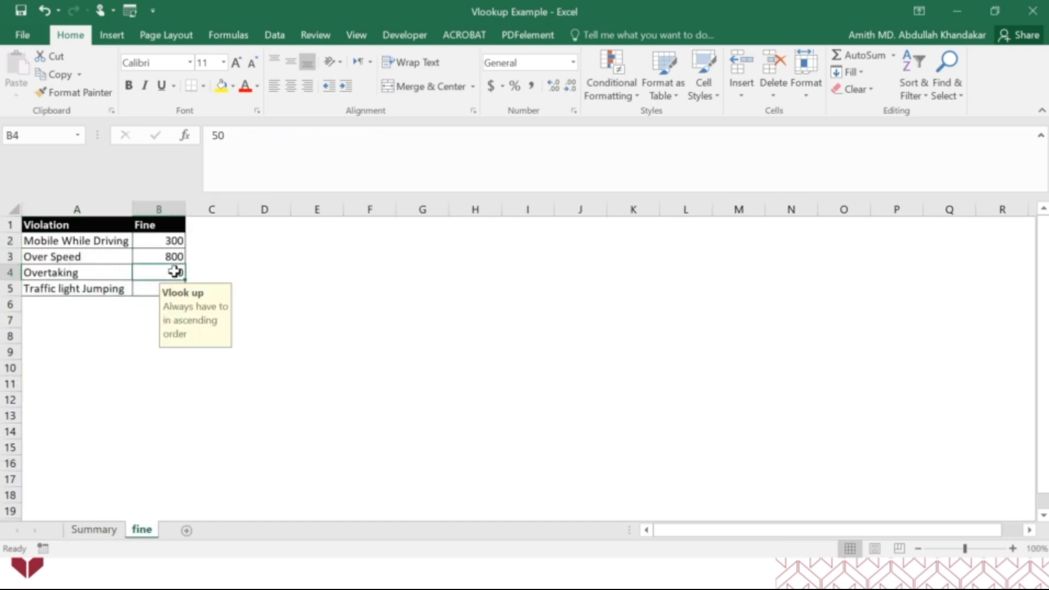
{"action": "left_click", "coordinate": [94, 529]}
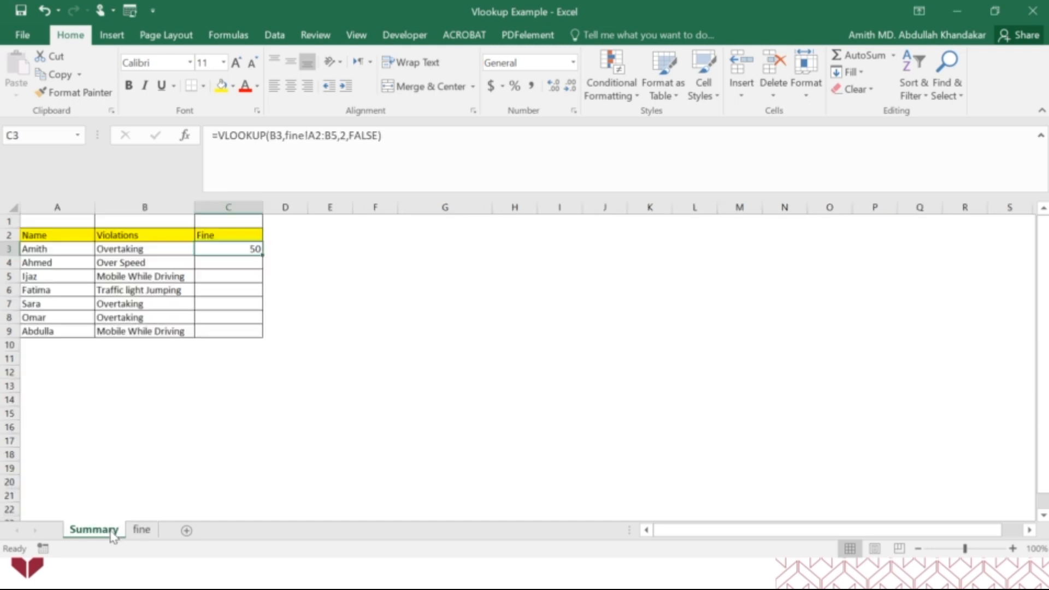
Edit the VLOOKUP arguments in C3 of the Summary sheet and set Range_lookup to True
{"action": "left_click", "coordinate": [187, 137]}
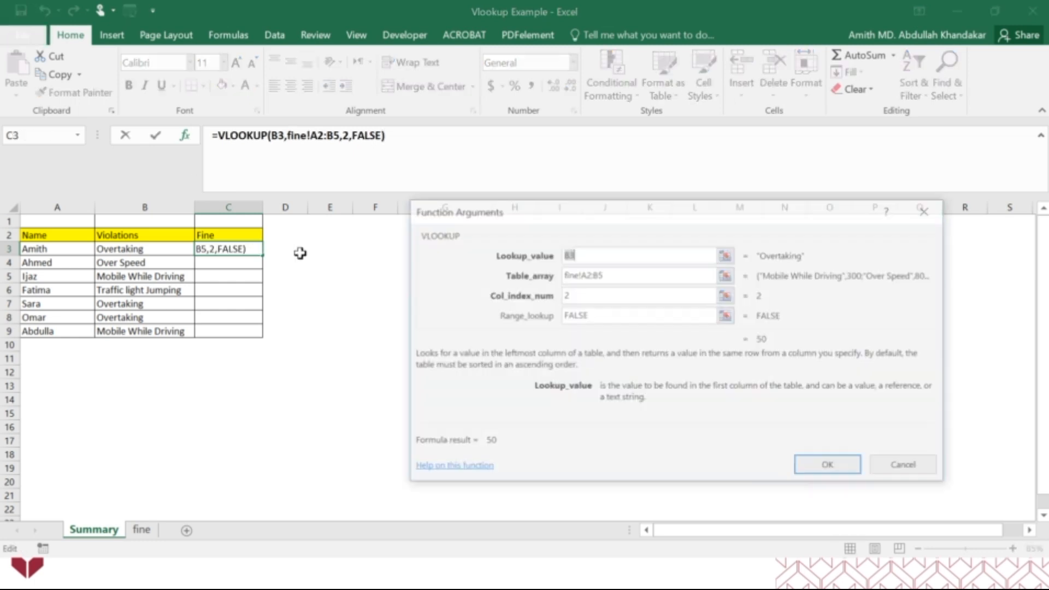
{"action": "double_click", "coordinate": [573, 315]}
{"action": "type", "text": "Tr"}
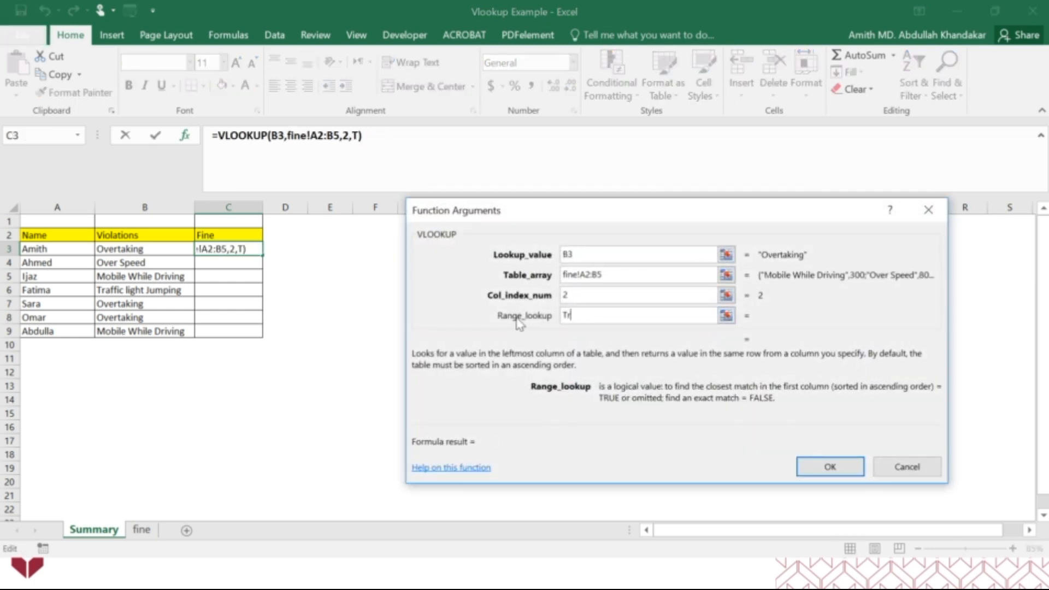
{"action": "type", "text": "ue"}
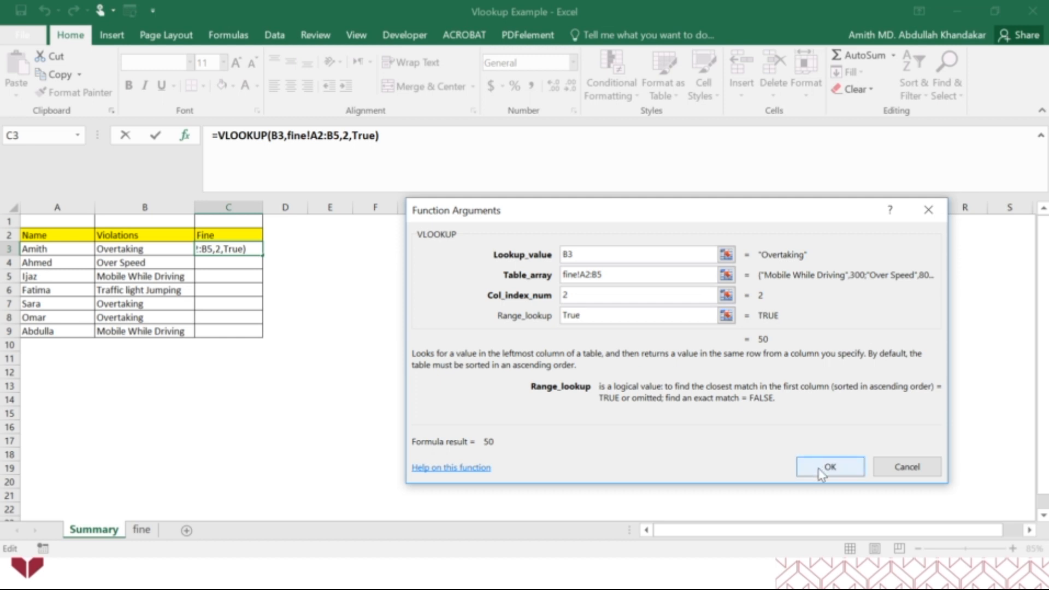
{"action": "left_click", "coordinate": [662, 298]}
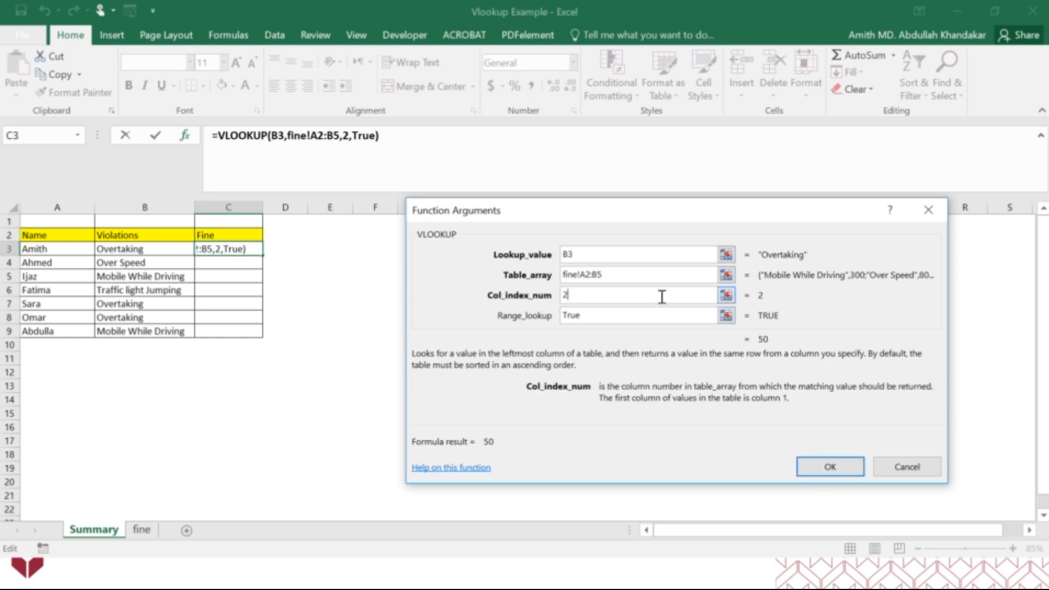
{"action": "left_click", "coordinate": [655, 317]}
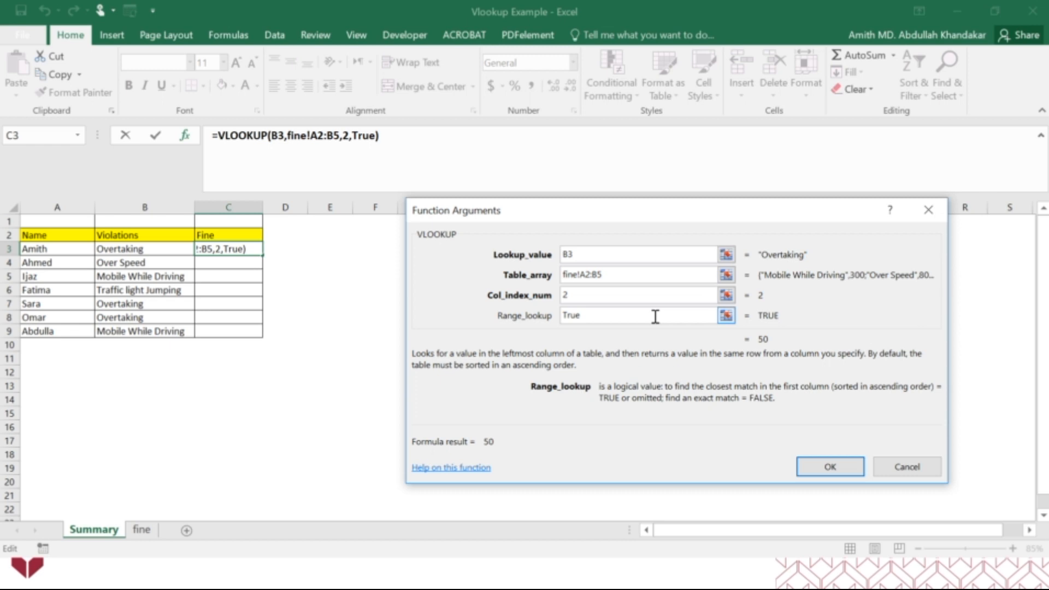
{"action": "left_click", "coordinate": [831, 468]}
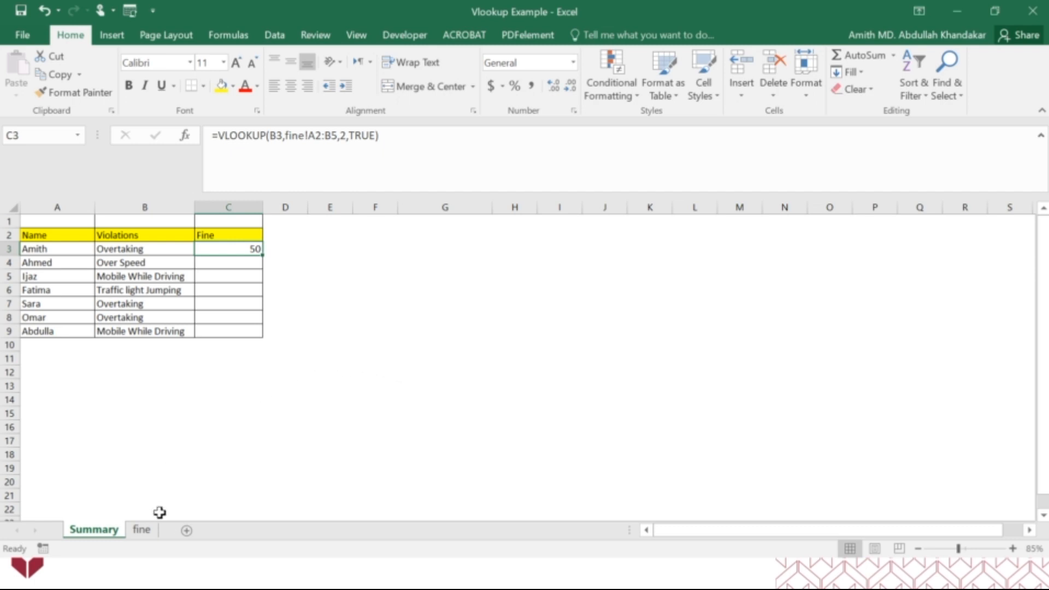
Copy the VLOOKUP formula from C3 down to C4 and compare the fines with the table on the fine sheet
{"action": "left_click", "coordinate": [141, 531]}
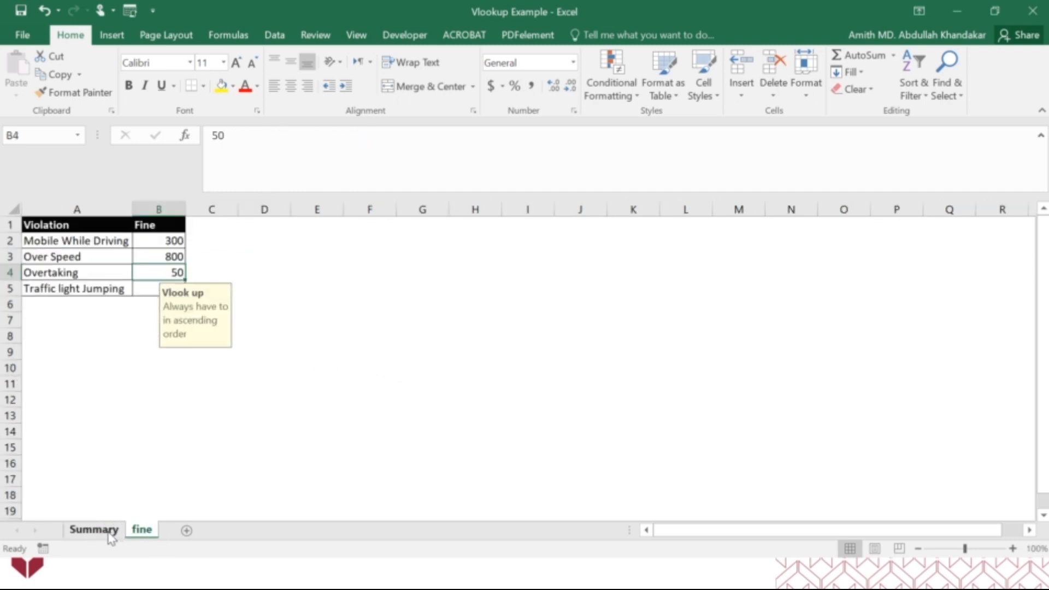
{"action": "left_click", "coordinate": [94, 530]}
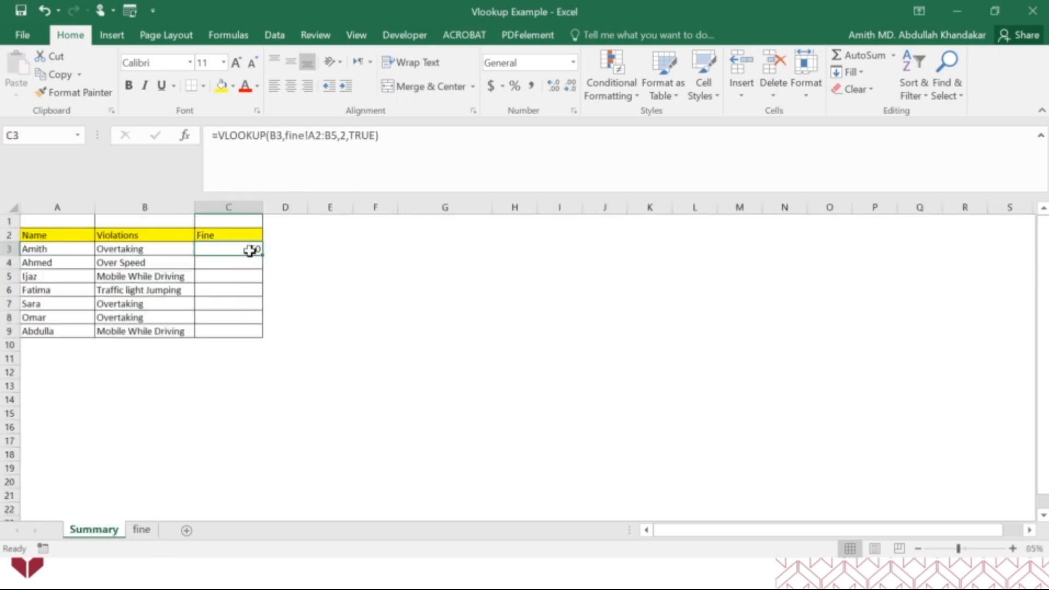
{"action": "left_click_drag", "start_coordinate": [261, 255], "coordinate": [262, 268]}
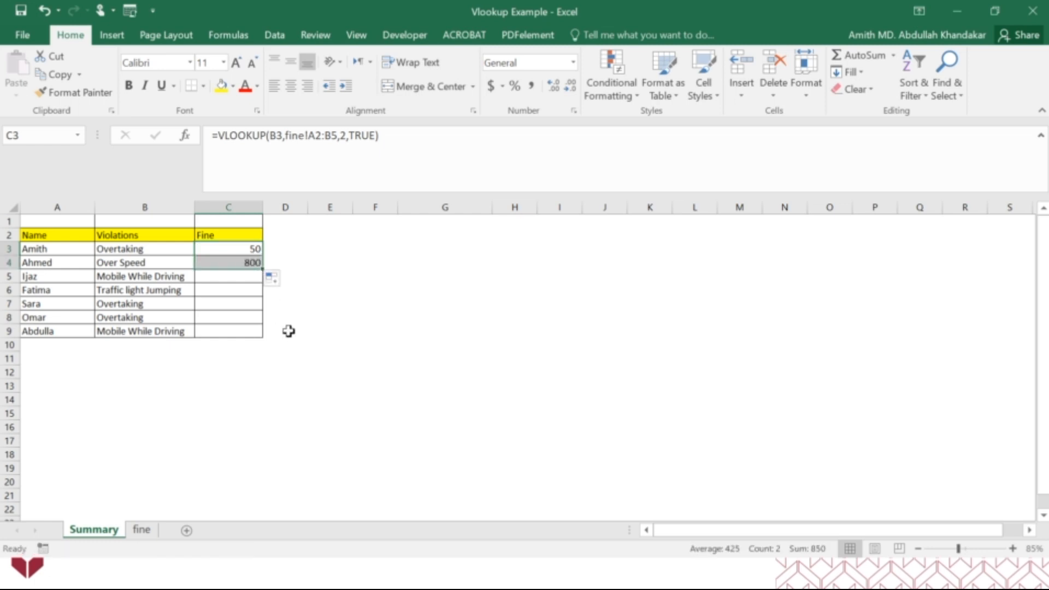
{"action": "left_click", "coordinate": [138, 531]}
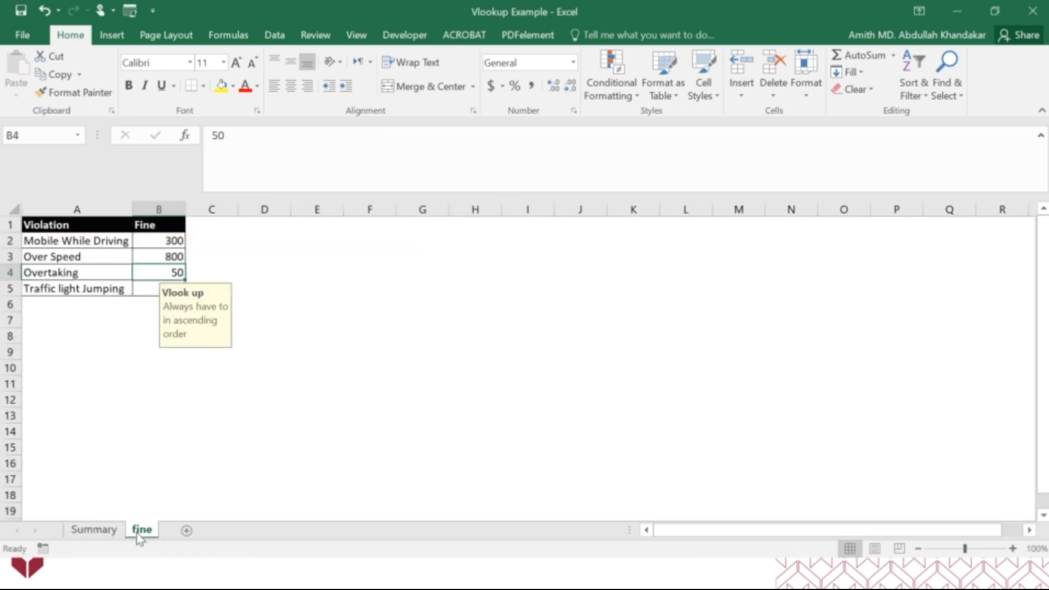
{"action": "left_click", "coordinate": [110, 532]}
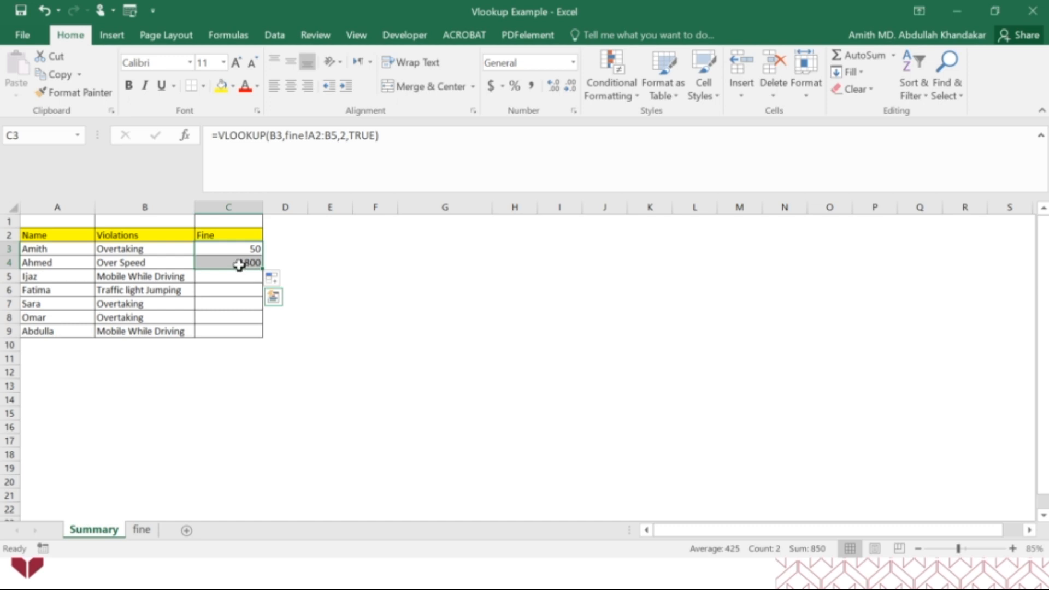
Try Range_lookup False in the VLOOKUP arguments of C3, and restore it to True before confirming
{"action": "left_click", "coordinate": [238, 250]}
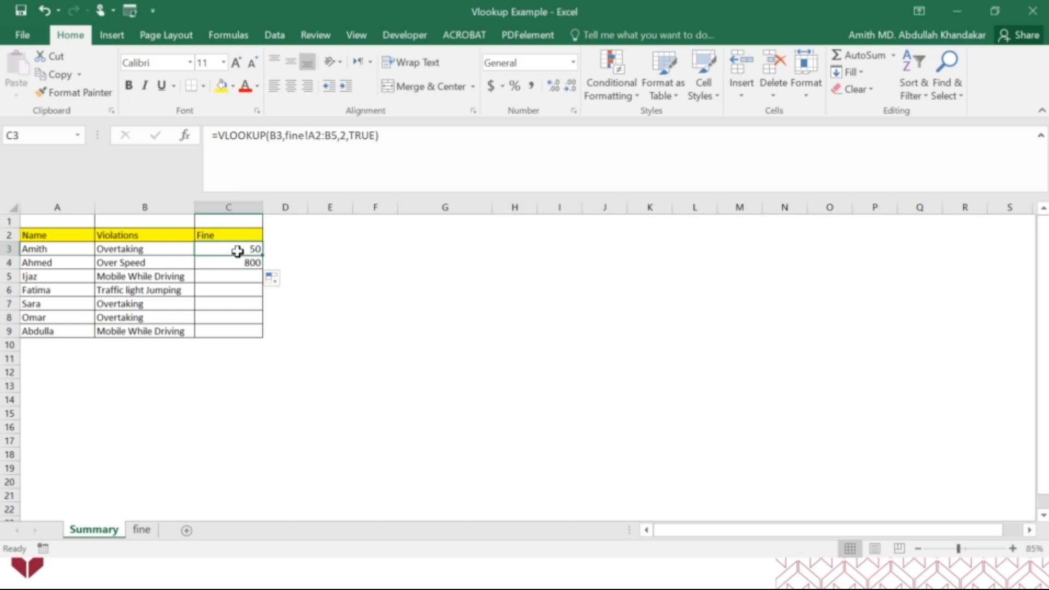
{"action": "left_click", "coordinate": [186, 137]}
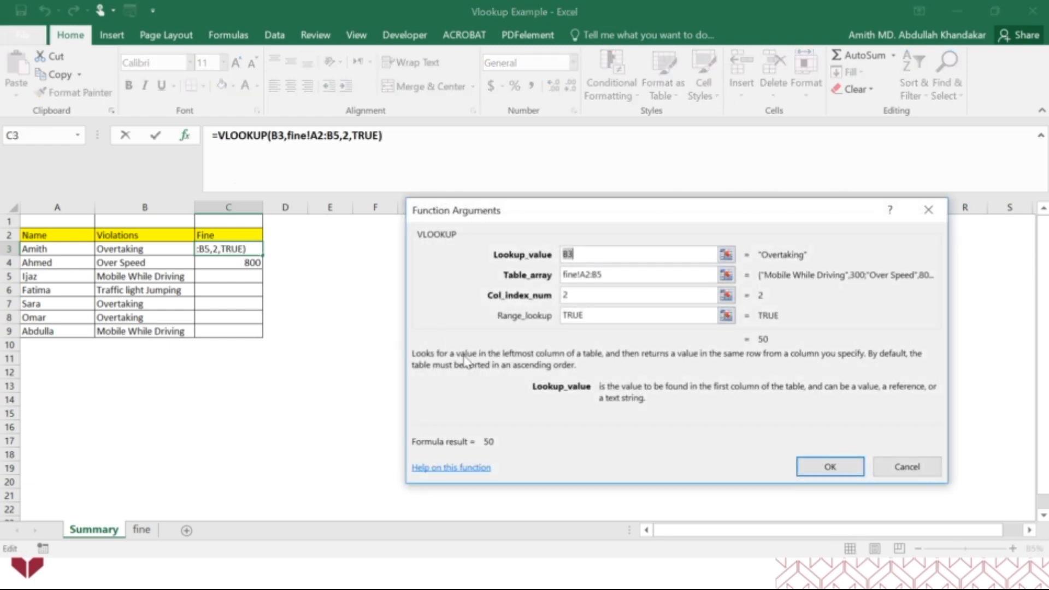
{"action": "left_click", "coordinate": [546, 319]}
{"action": "type", "text": "False"}
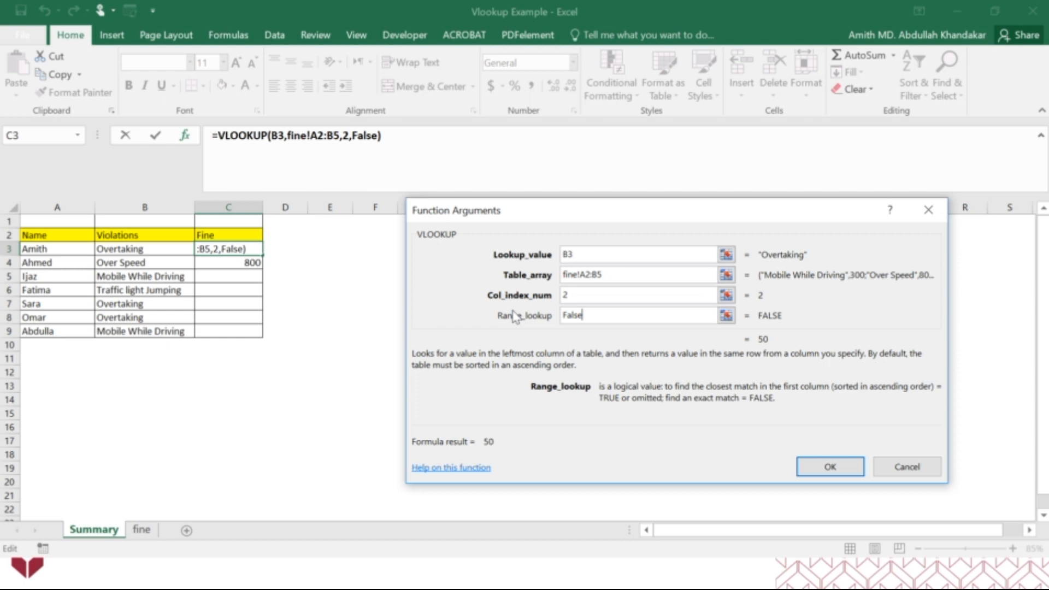
{"action": "key", "text": "BackSpace"}
{"action": "key", "text": "BackSpace"}
{"action": "key", "text": "BackSpace"}
{"action": "key", "text": "BackSpace"}
{"action": "key", "text": "BackSpace"}
{"action": "type", "text": "True"}
{"action": "key", "text": "Return"}
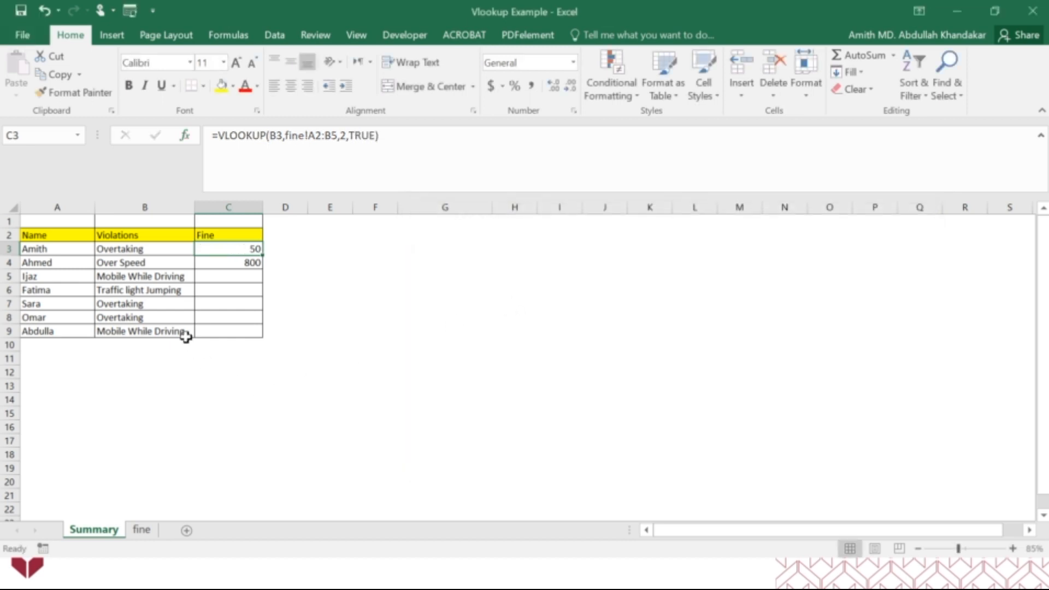
Change Overtaking to "Over taking" in B3 of the Summary sheet and in A4 of the fine sheet, and check the fine in C3
{"action": "double_click", "coordinate": [118, 249]}
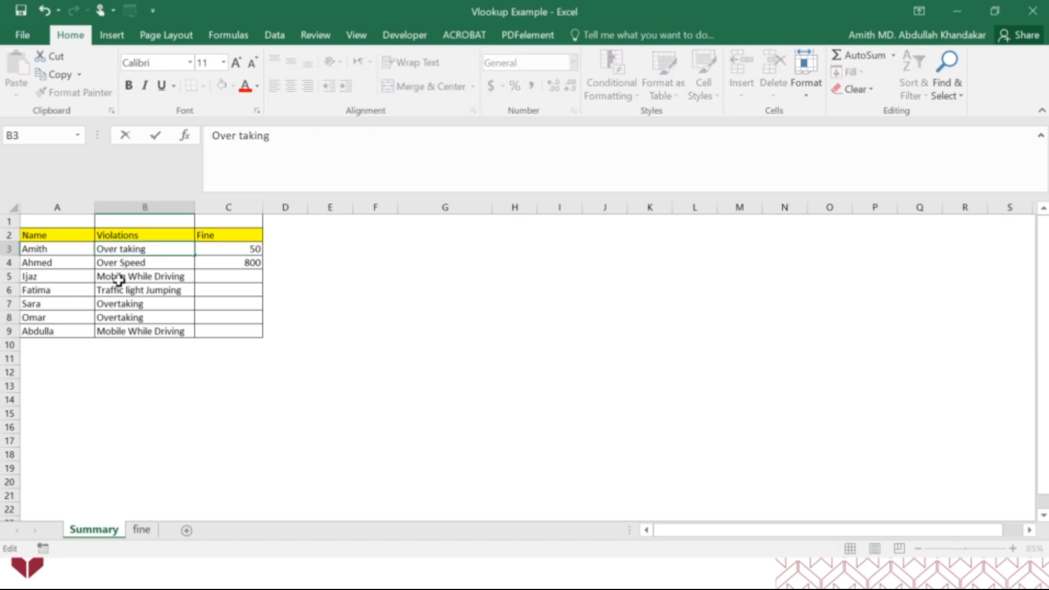
{"action": "key", "text": "Return"}
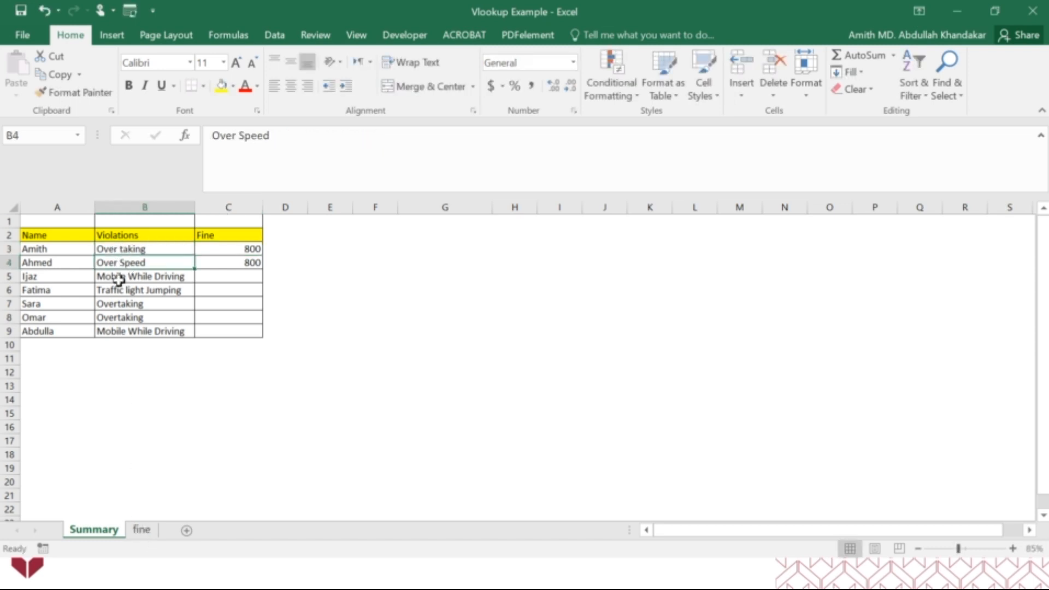
{"action": "left_click", "coordinate": [141, 529]}
{"action": "left_click", "coordinate": [49, 272]}
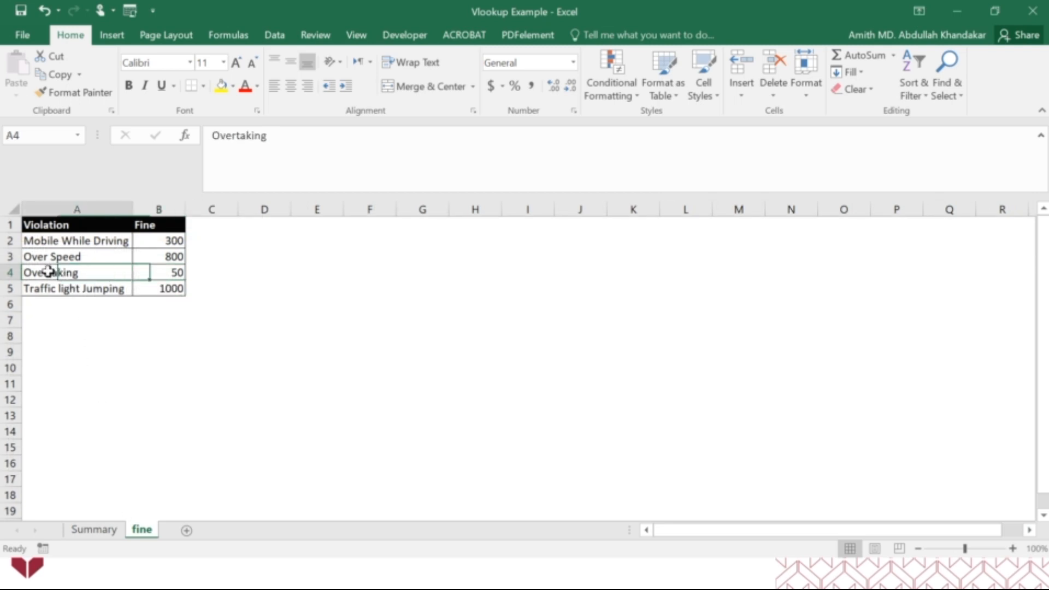
{"action": "double_click", "coordinate": [49, 271]}
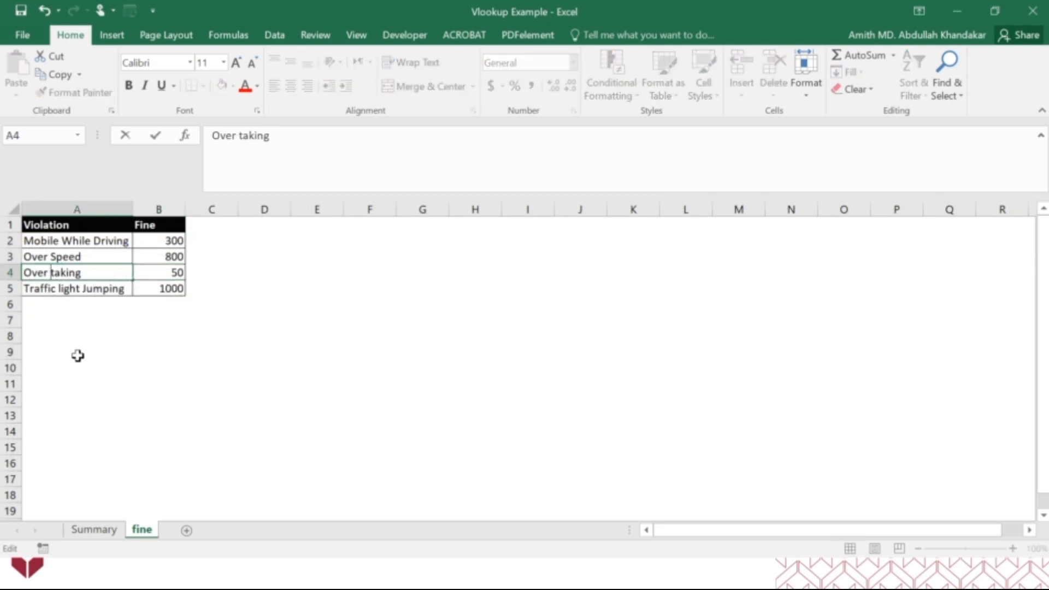
{"action": "key", "text": "Return"}
{"action": "left_click", "coordinate": [104, 530]}
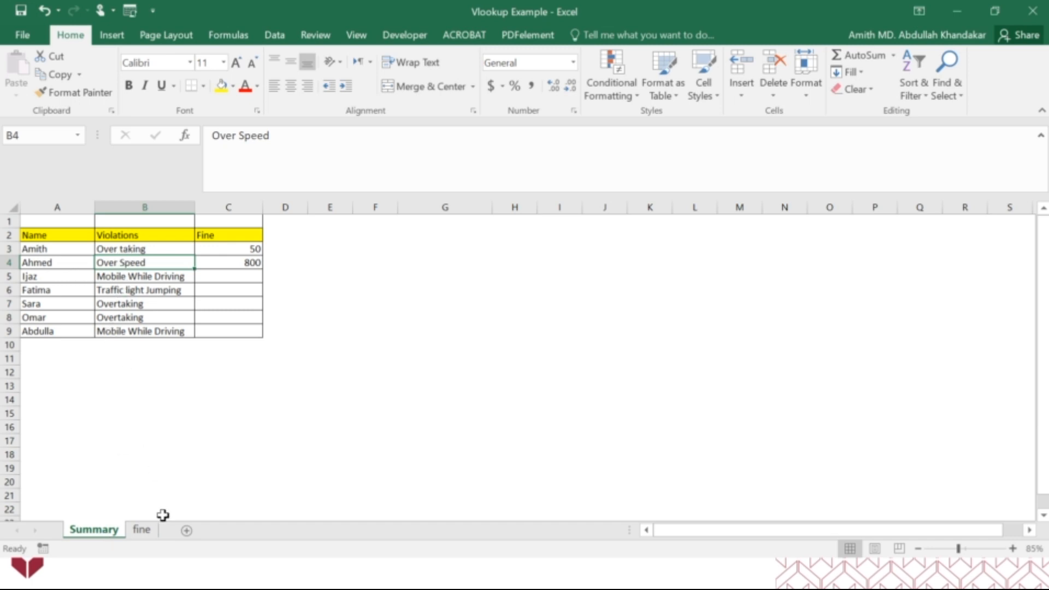
Change the violation in A4 of the fine sheet back to Overtaking
{"action": "left_click", "coordinate": [142, 529]}
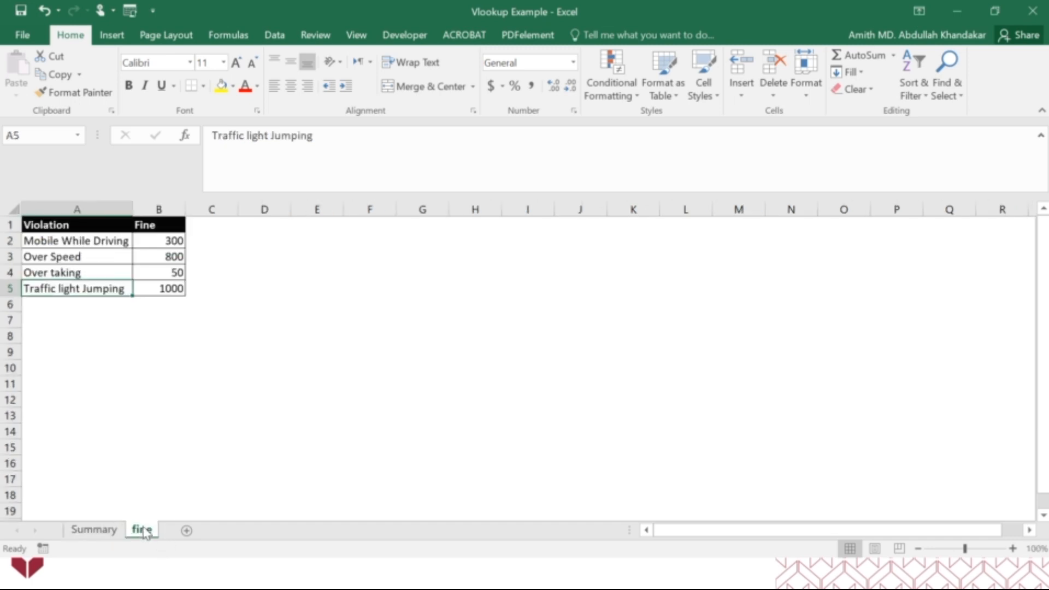
{"action": "double_click", "coordinate": [50, 272]}
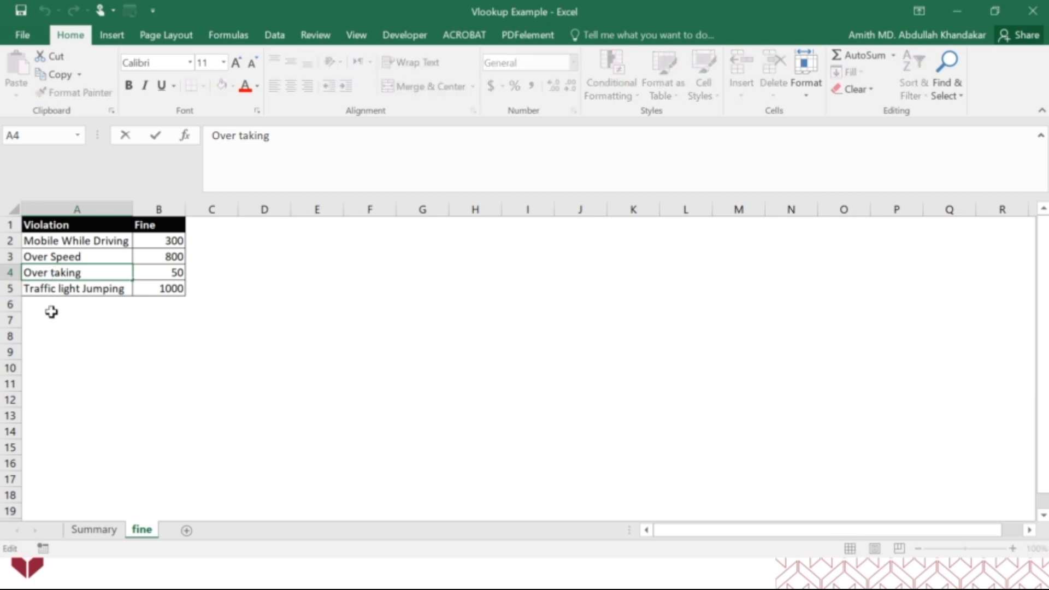
{"action": "key", "text": "BackSpace"}
{"action": "key", "text": "Return"}
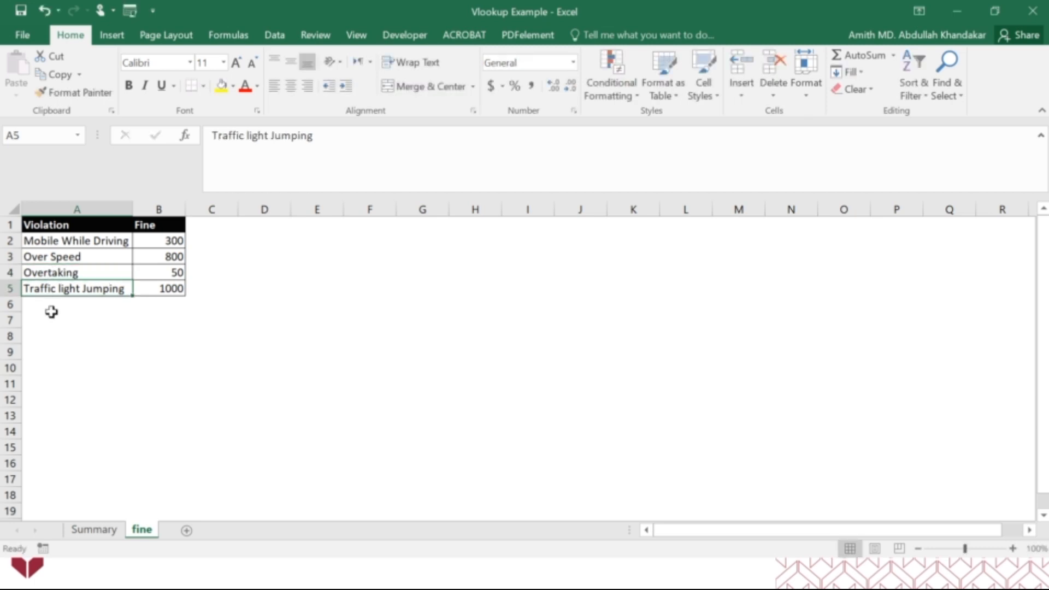
Compare the C3 fine and B3 violation on the Summary sheet with the Over Speed and Overtaking rows of the fine sheet
{"action": "left_click", "coordinate": [94, 529]}
{"action": "left_click", "coordinate": [249, 249]}
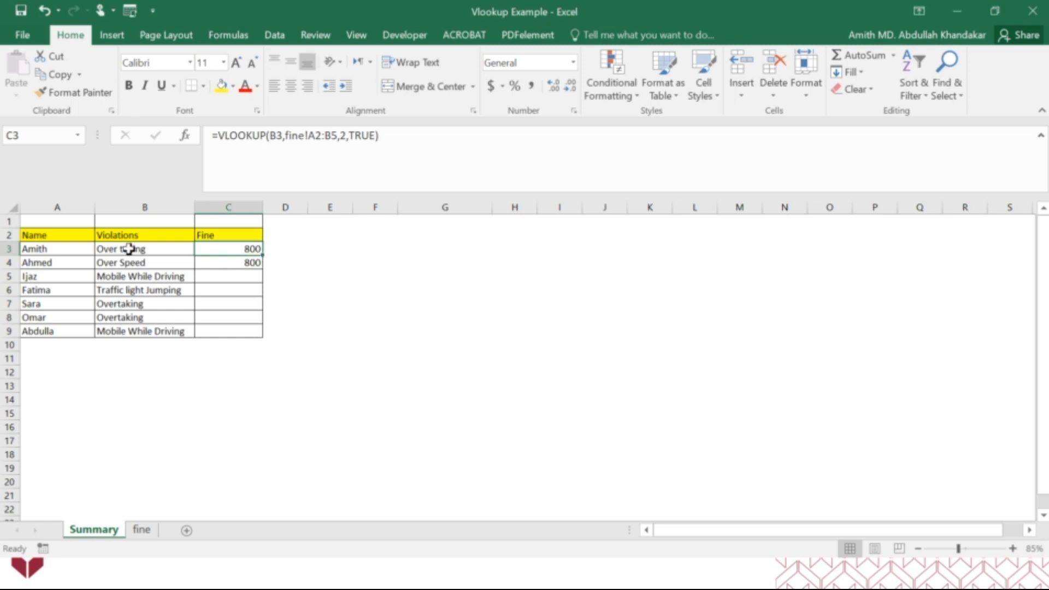
{"action": "left_click", "coordinate": [139, 533]}
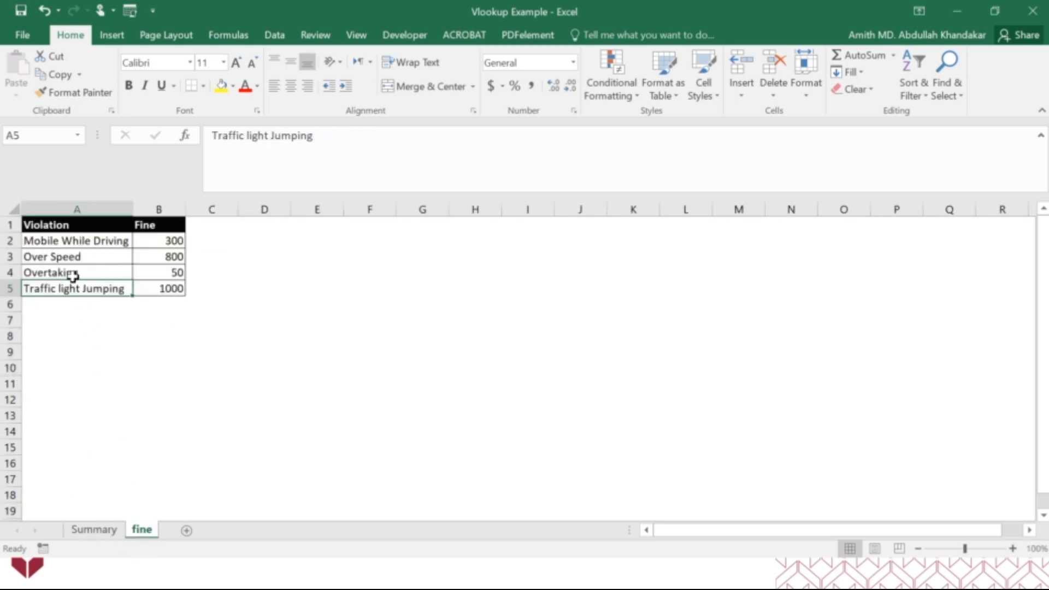
{"action": "left_click", "coordinate": [96, 529]}
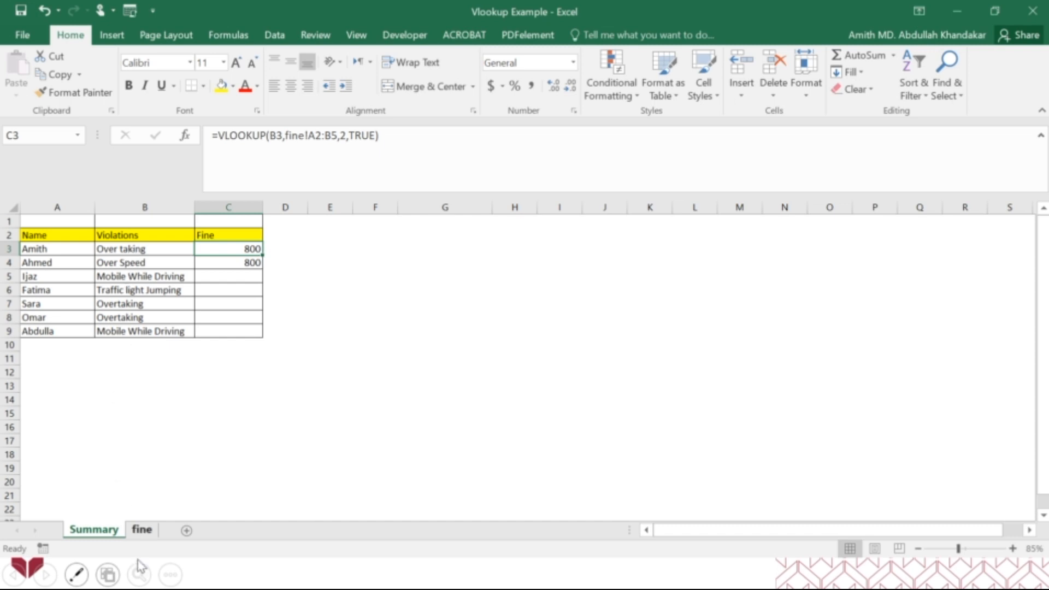
{"action": "left_click", "coordinate": [143, 530]}
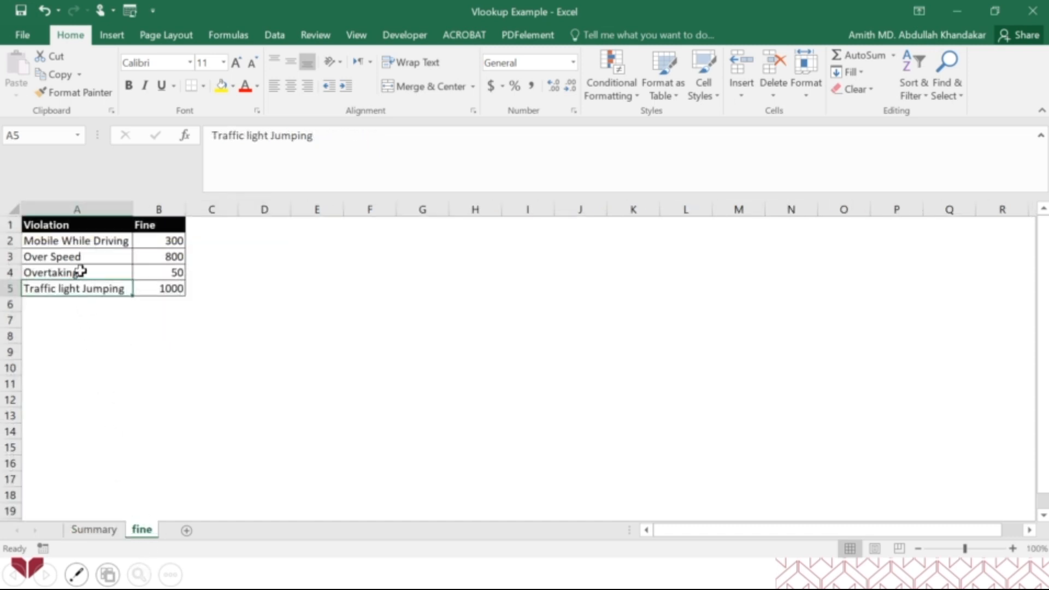
{"action": "left_click_drag", "start_coordinate": [75, 258], "coordinate": [154, 259]}
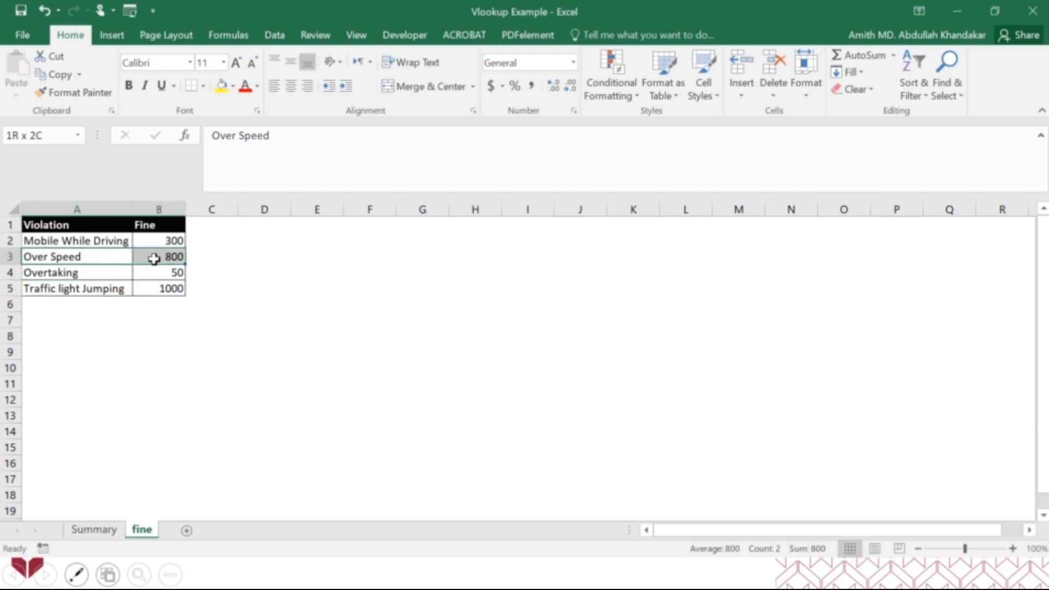
{"action": "left_click", "coordinate": [114, 530]}
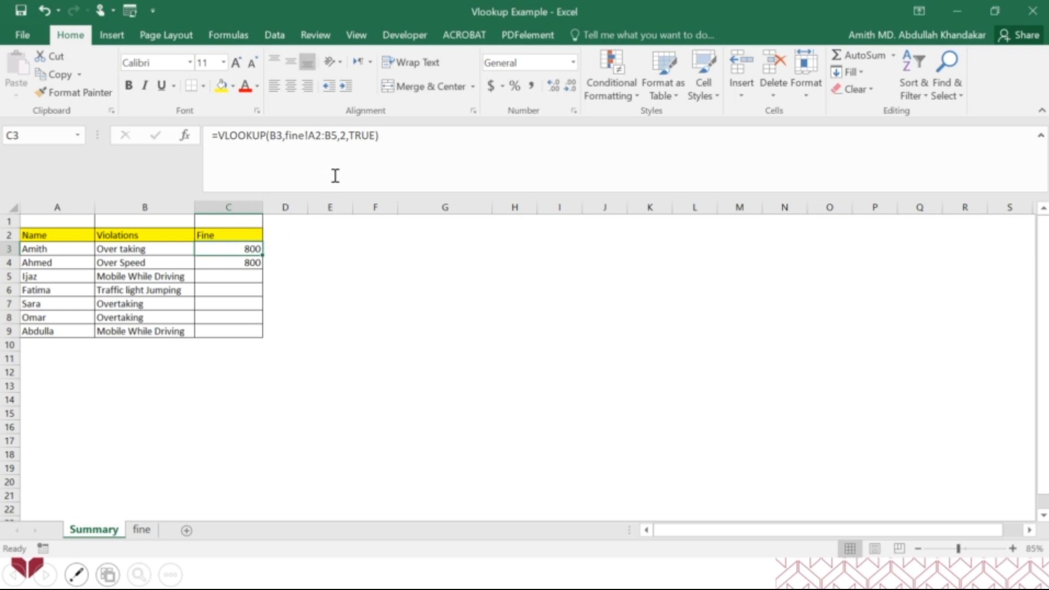
Set Range_lookup to False in the VLOOKUP arguments of C3 on the Summary sheet
{"action": "left_click_drag", "start_coordinate": [375, 135], "coordinate": [350, 135]}
{"action": "left_click", "coordinate": [186, 136]}
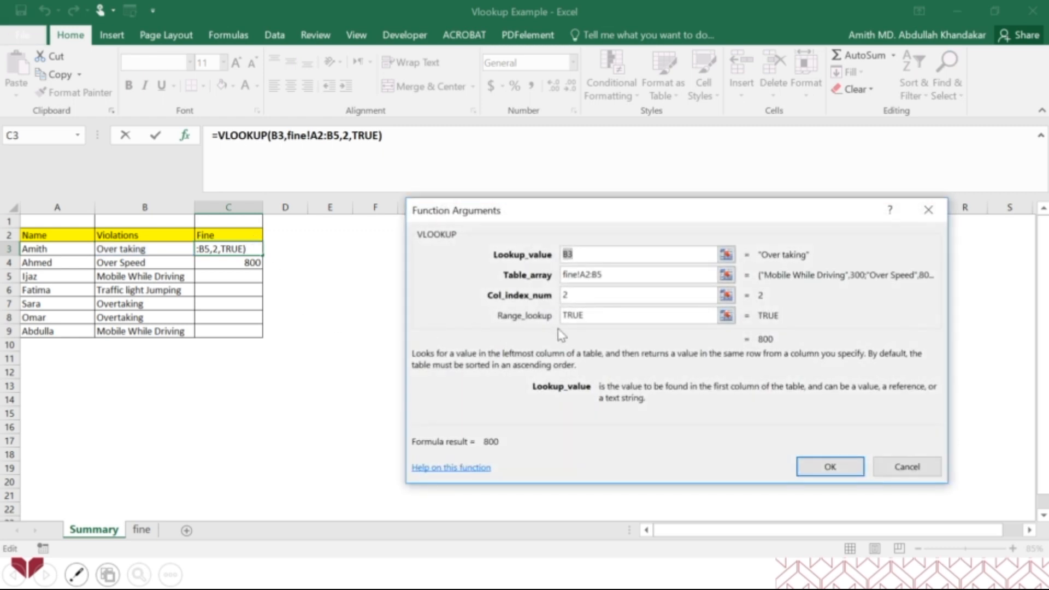
{"action": "double_click", "coordinate": [608, 315]}
{"action": "type", "text": "False"}
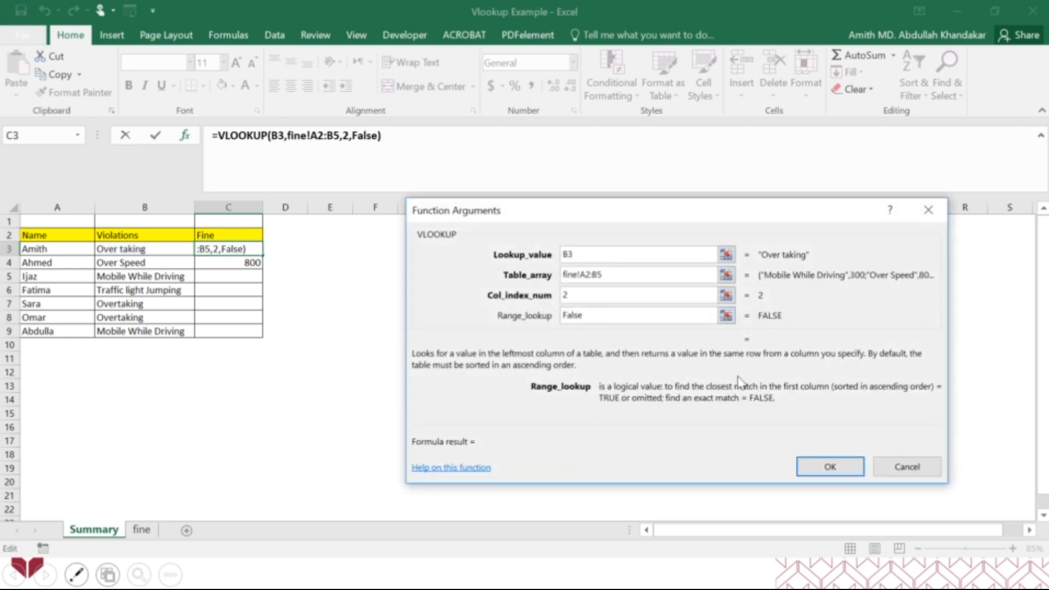
{"action": "left_click", "coordinate": [826, 466]}
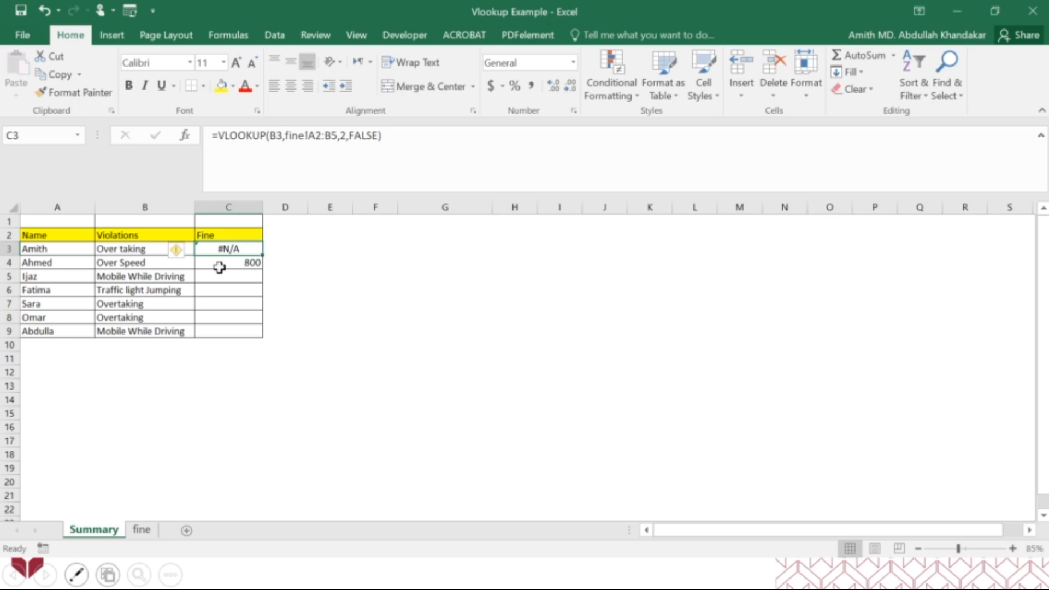
Change the violation in B3 of the Summary sheet back to Overtaking
{"action": "double_click", "coordinate": [120, 249]}
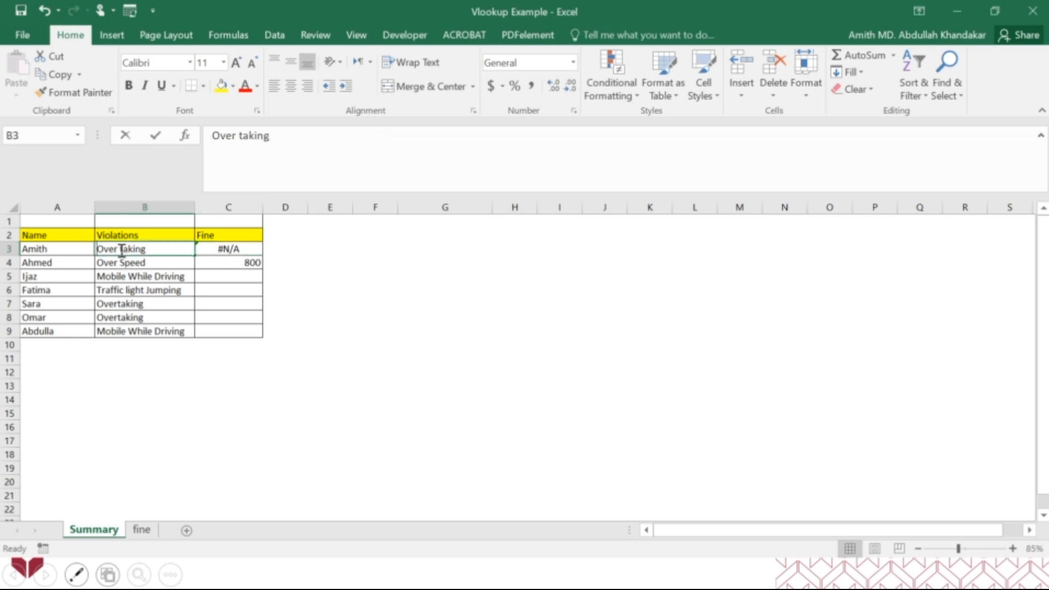
{"action": "key", "text": "BackSpace"}
{"action": "key", "text": "Return"}
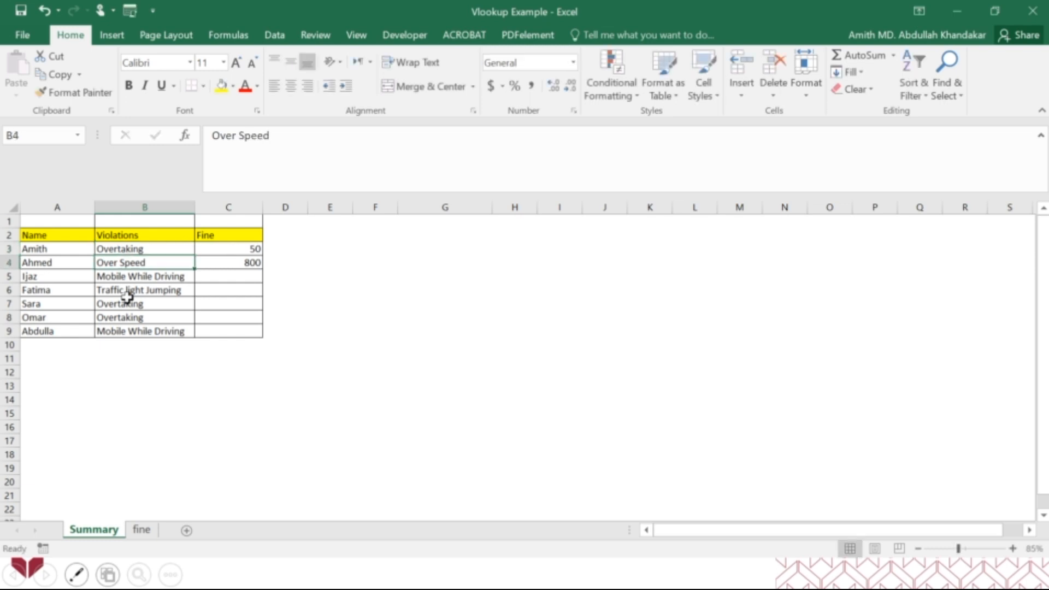
Review the VLOOKUP arguments of C3 and copy the formula with its relative table range down to C9
{"action": "left_click", "coordinate": [234, 249]}
{"action": "left_click", "coordinate": [193, 136]}
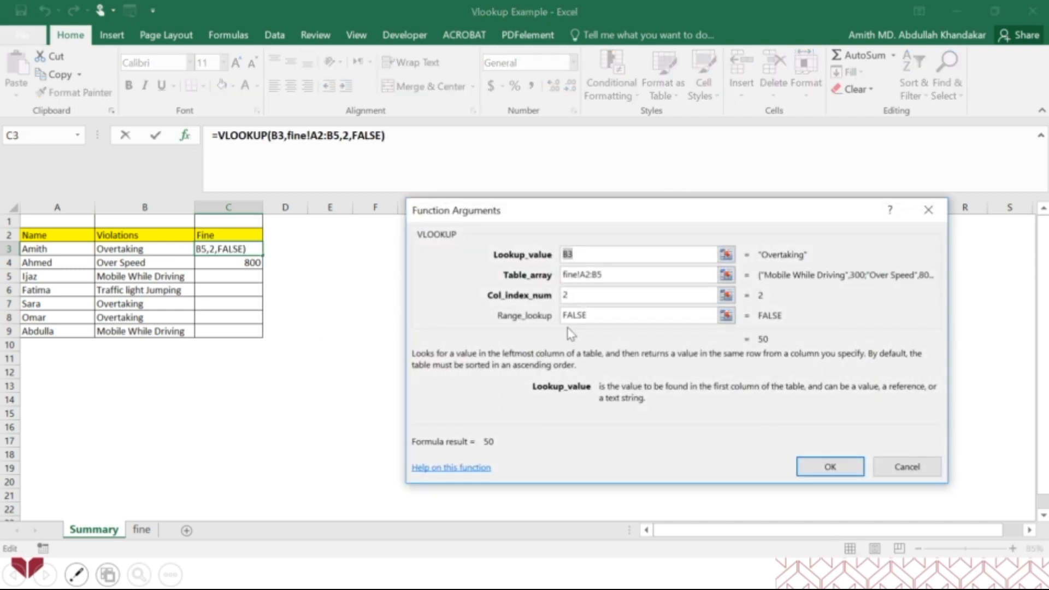
{"action": "left_click", "coordinate": [831, 472]}
{"action": "left_click_drag", "start_coordinate": [263, 255], "coordinate": [250, 336]}
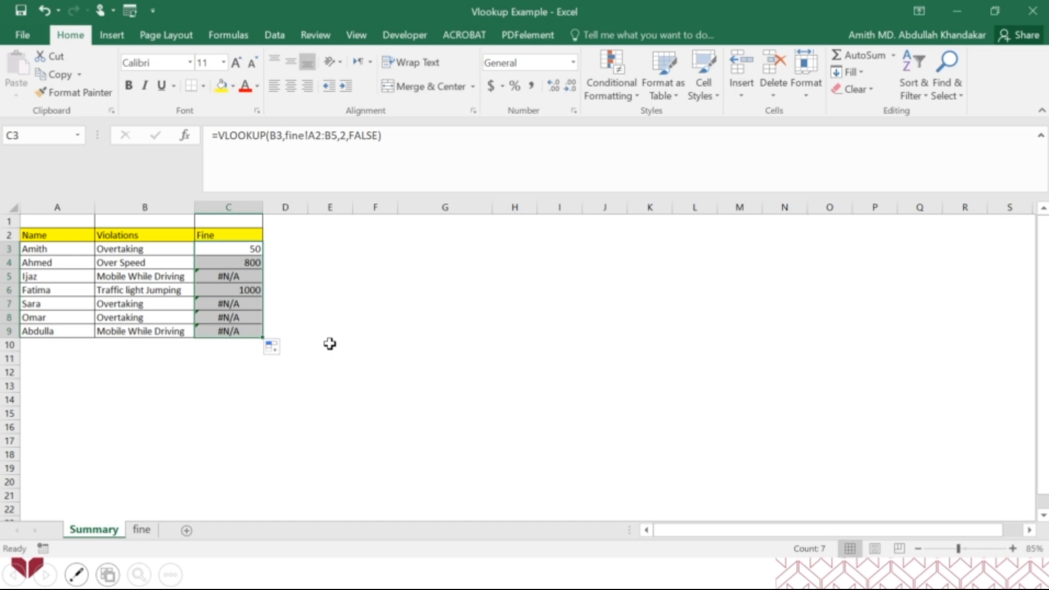
Examine the copied formulas in C3, C4 and C5, checking how C5's Table_array matches the table on the fine sheet
{"action": "left_click", "coordinate": [241, 250]}
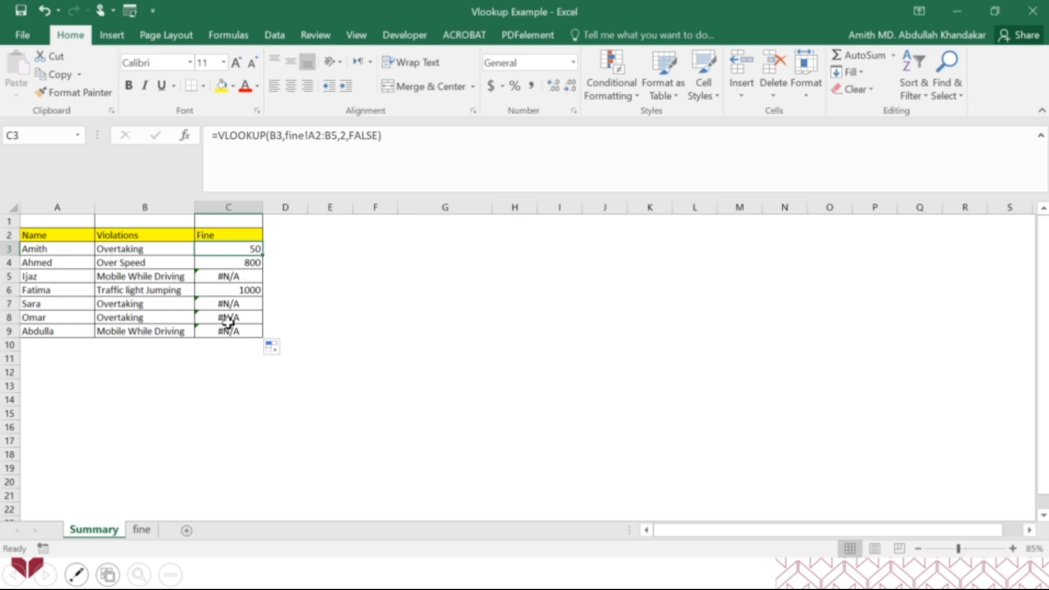
{"action": "left_click", "coordinate": [232, 262]}
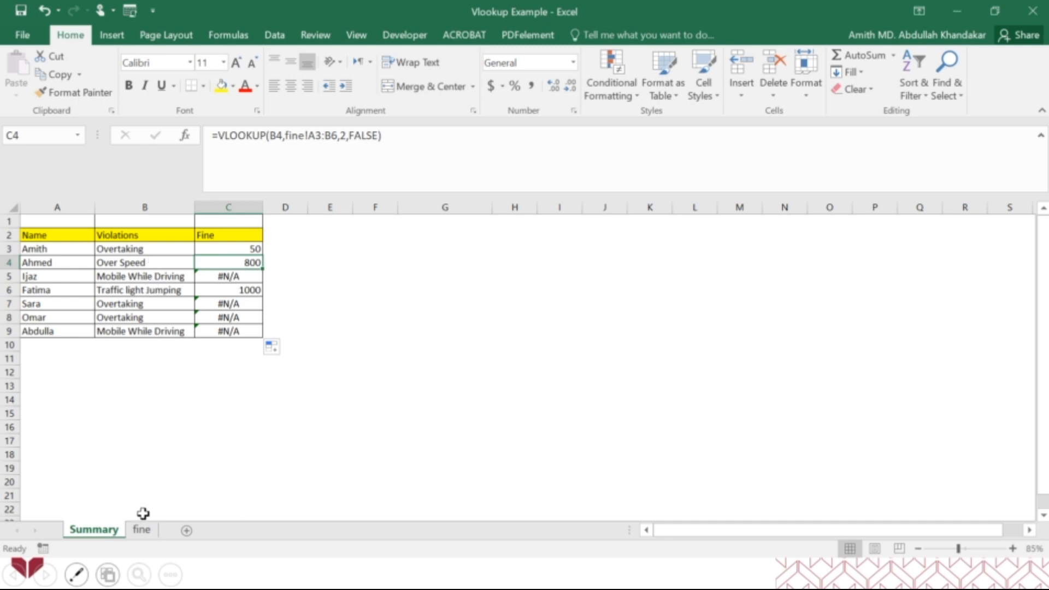
{"action": "left_click", "coordinate": [142, 529]}
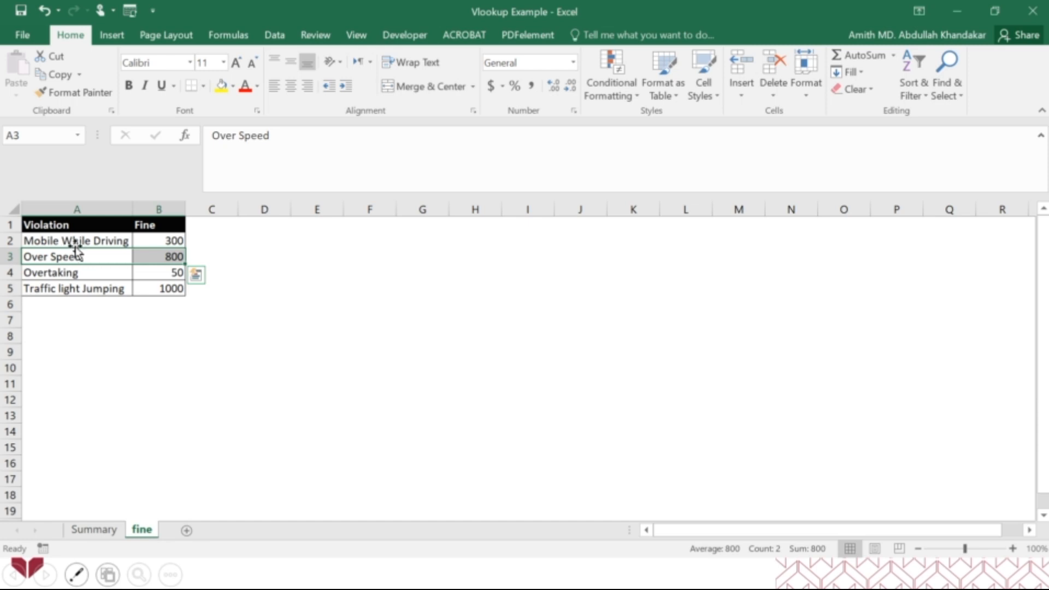
{"action": "left_click", "coordinate": [96, 530]}
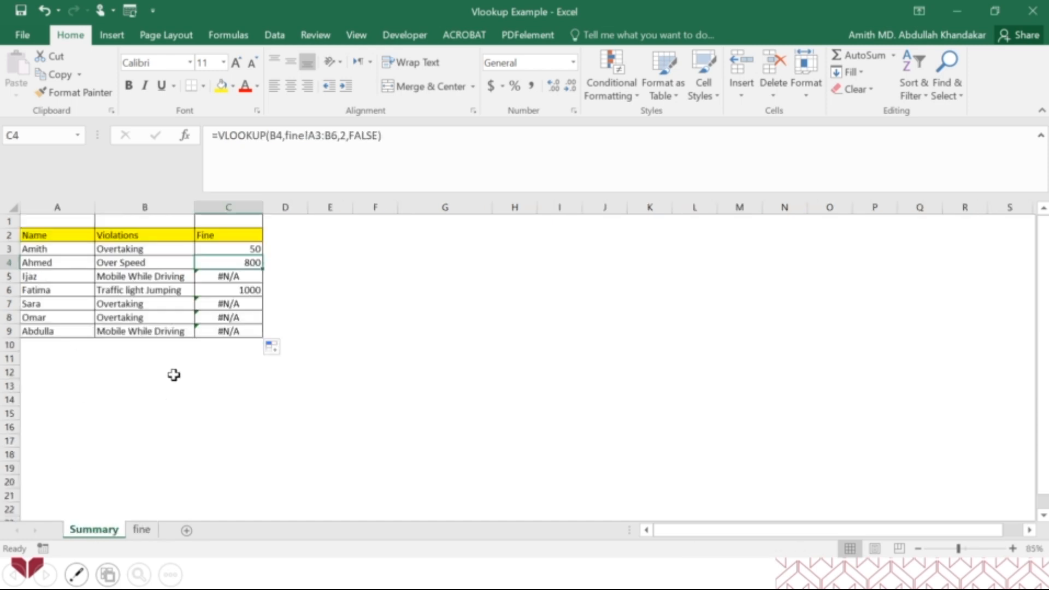
{"action": "left_click", "coordinate": [227, 277]}
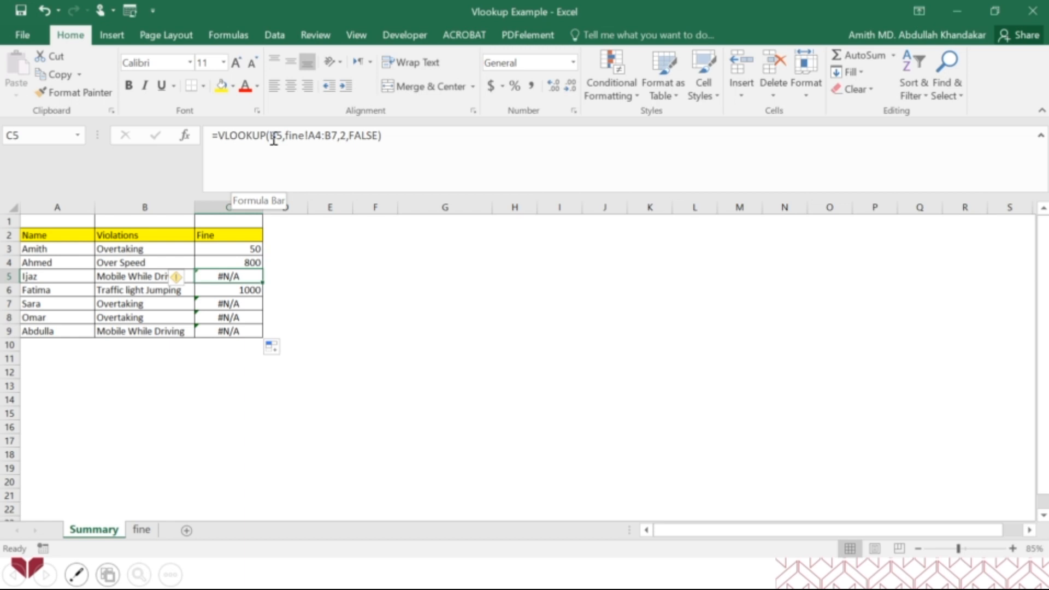
{"action": "left_click", "coordinate": [191, 137]}
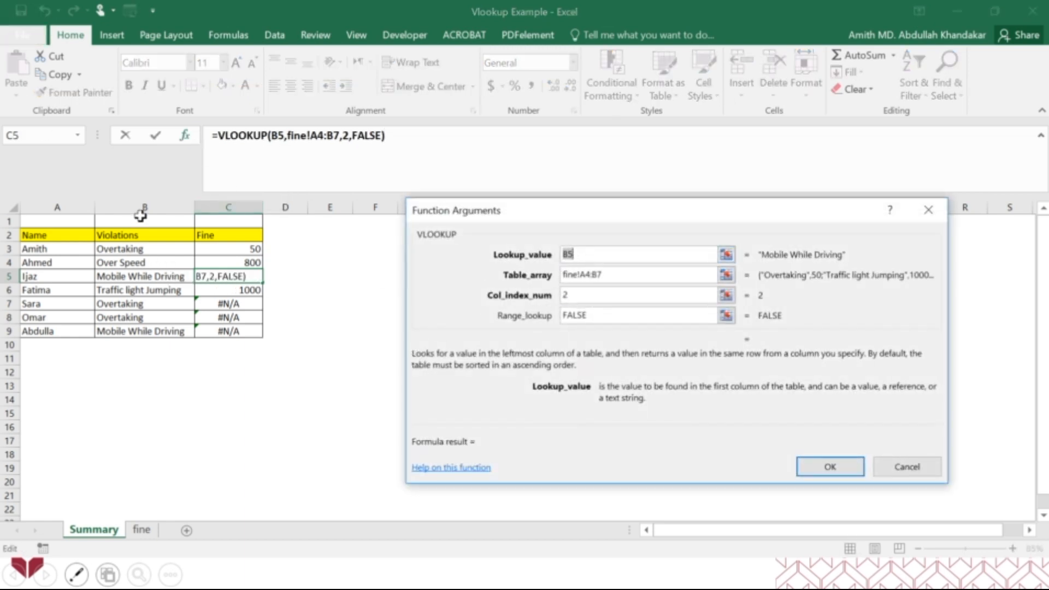
{"action": "left_click", "coordinate": [610, 276]}
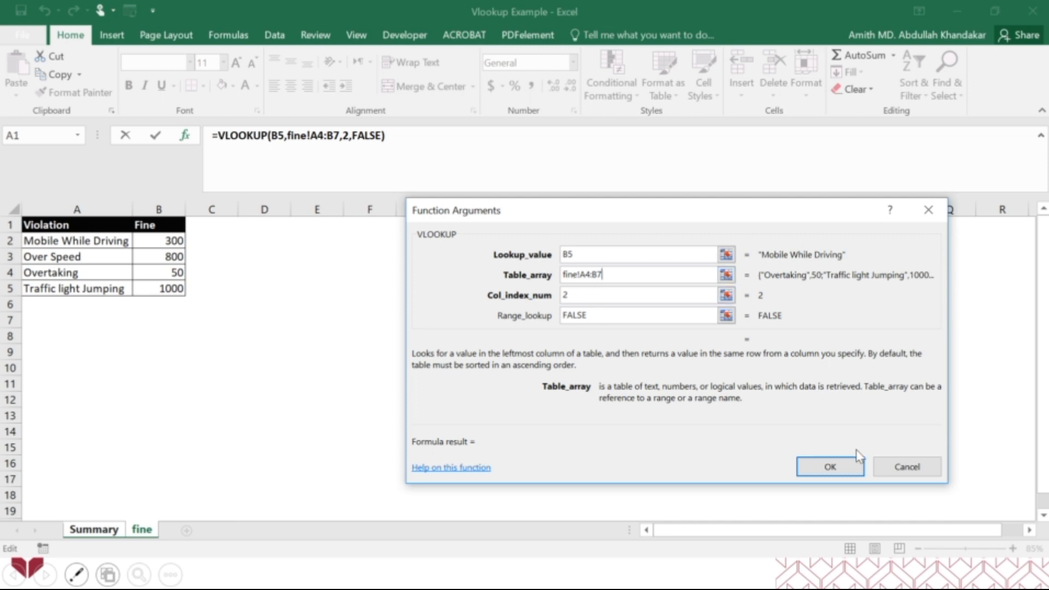
{"action": "left_click", "coordinate": [878, 468]}
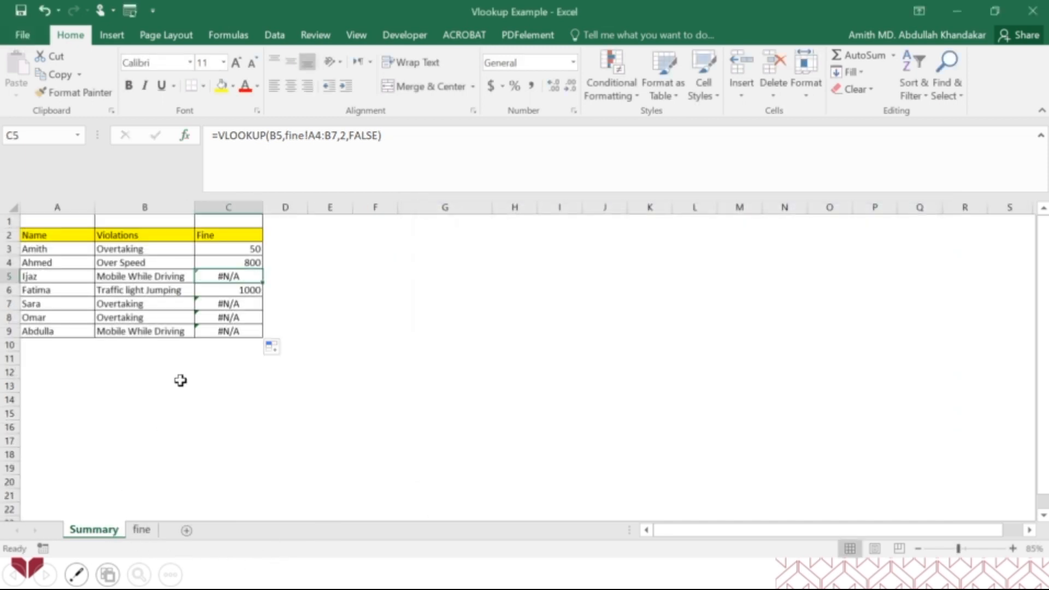
Make the Table_array in C3's VLOOKUP arguments absolute as fine!$A$2:$B$5
{"action": "left_click", "coordinate": [235, 248]}
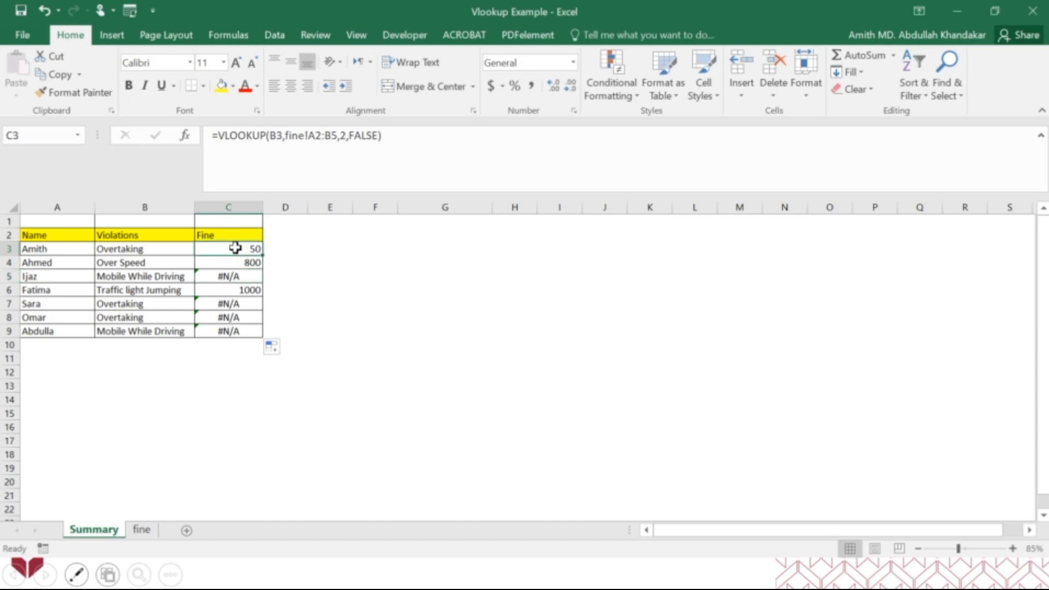
{"action": "left_click", "coordinate": [184, 137]}
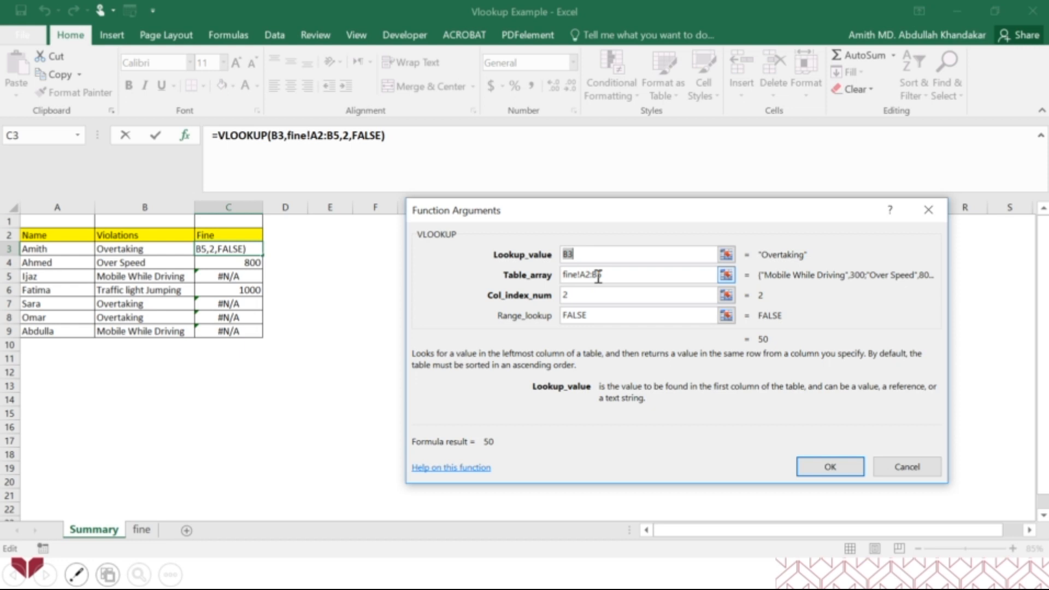
{"action": "left_click", "coordinate": [598, 276]}
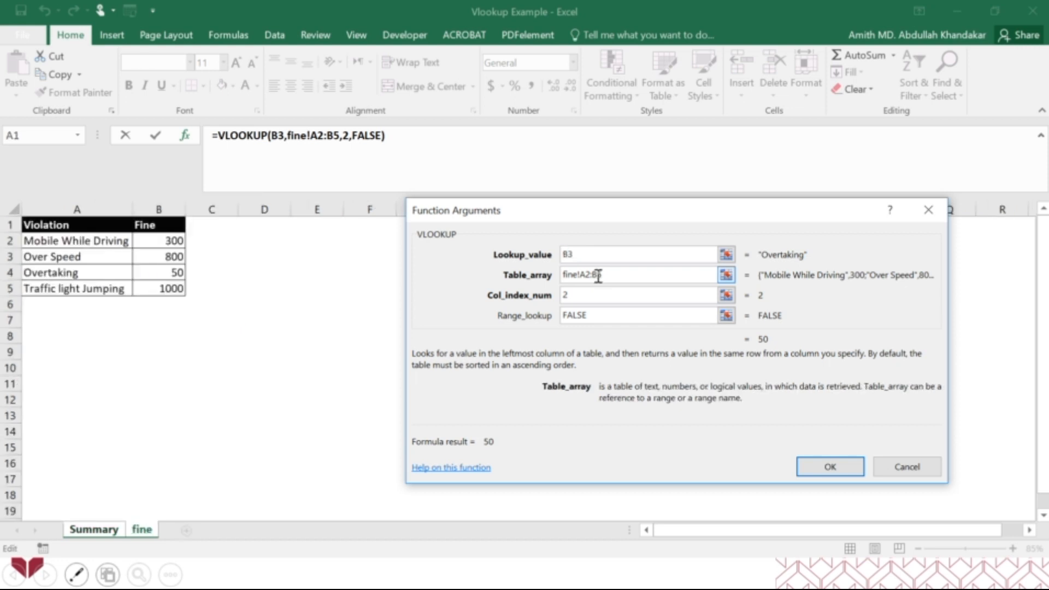
{"action": "key", "text": "F4"}
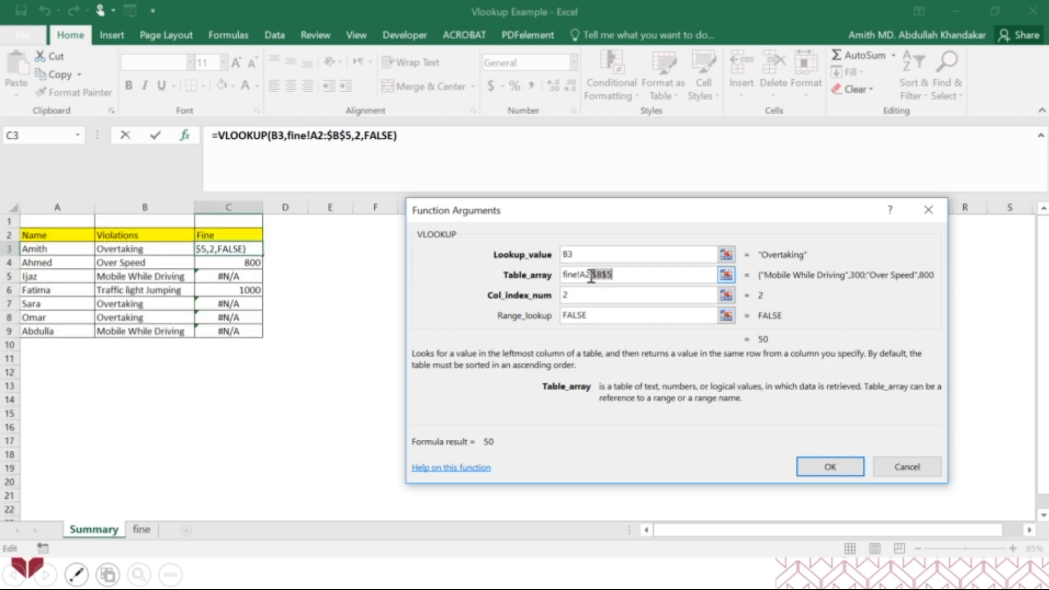
{"action": "left_click", "coordinate": [585, 274]}
{"action": "key", "text": "F4"}
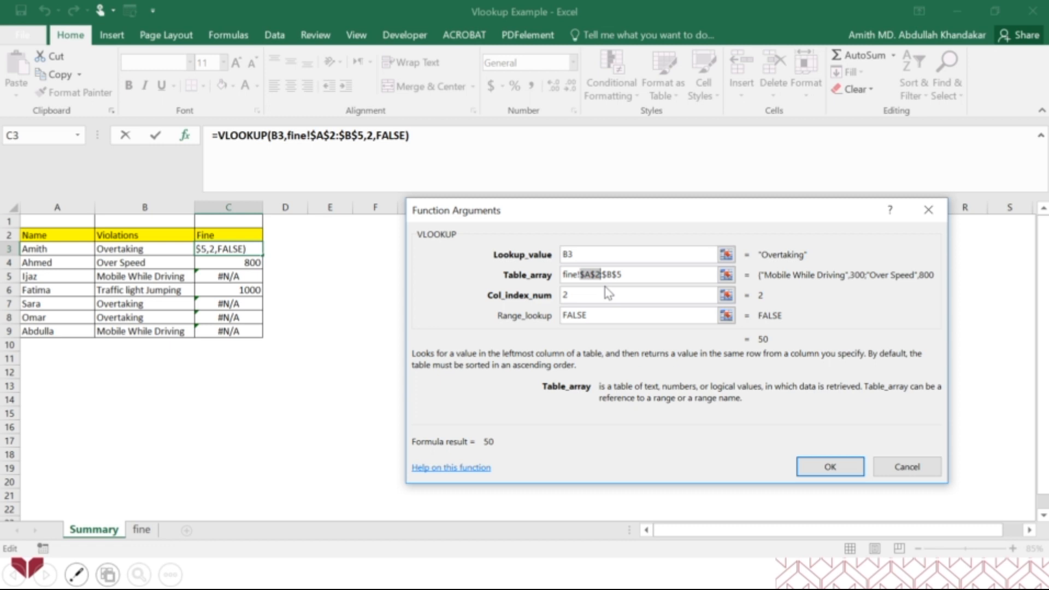
{"action": "left_click", "coordinate": [820, 472]}
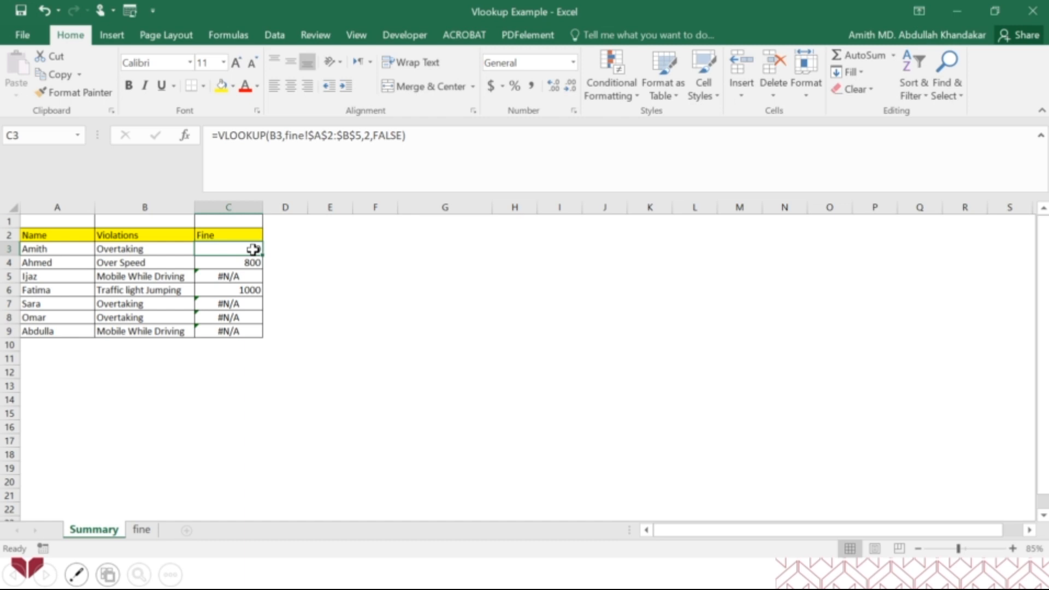
Copy the VLOOKUP formula from C3 down to C9 and compare the fines with the table on the fine sheet
{"action": "left_click_drag", "start_coordinate": [262, 255], "coordinate": [256, 334]}
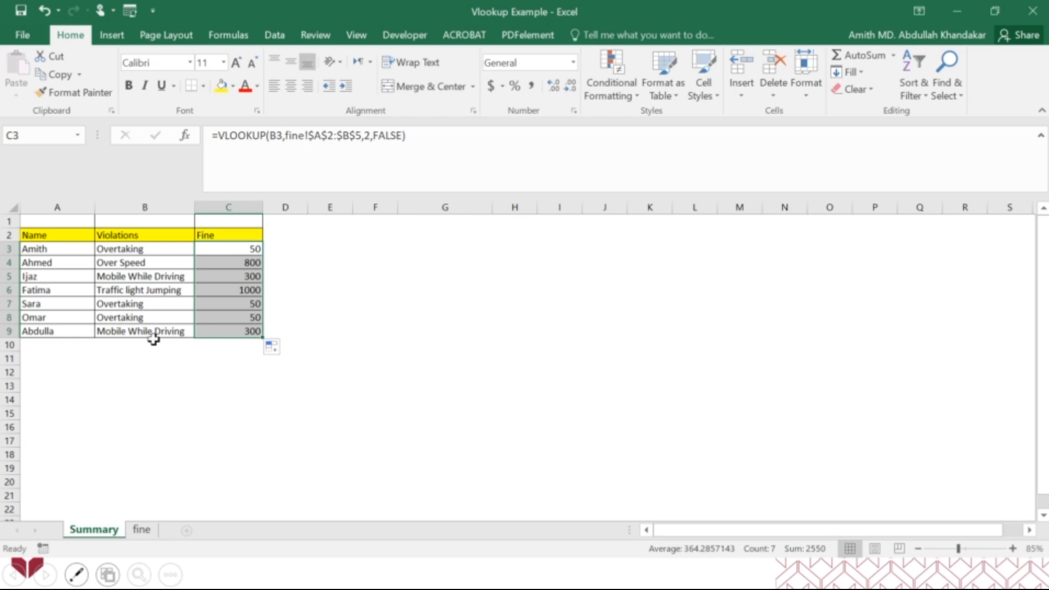
{"action": "left_click", "coordinate": [152, 279]}
{"action": "left_click", "coordinate": [141, 529]}
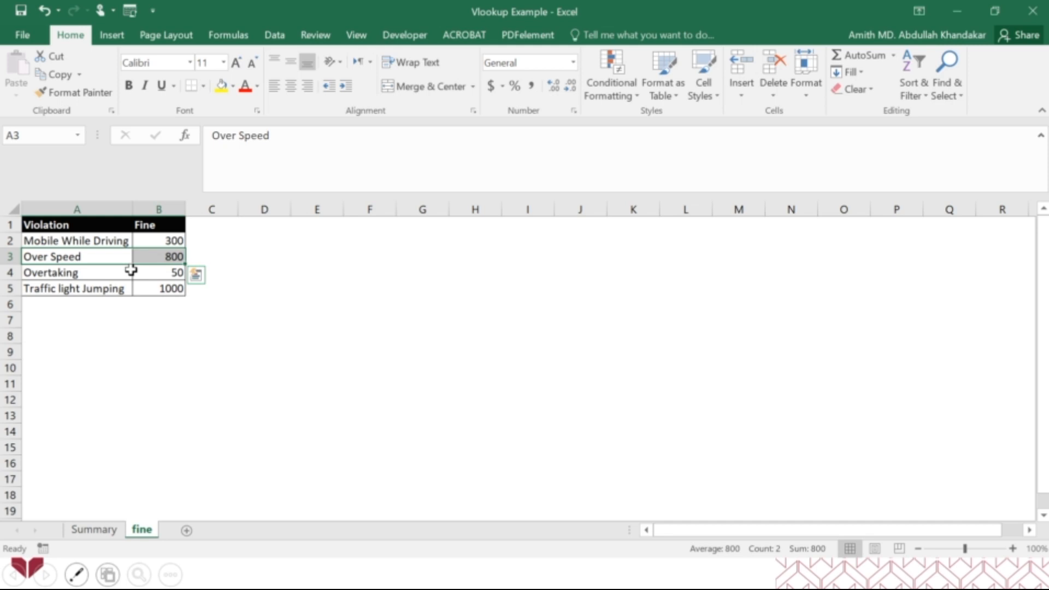
{"action": "left_click", "coordinate": [92, 527]}
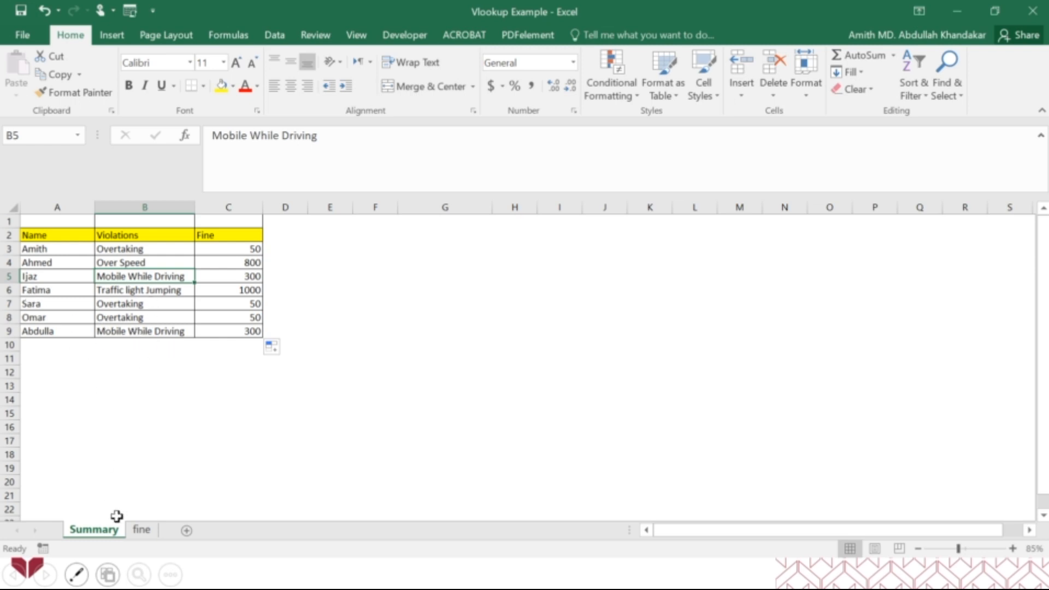
{"action": "left_click", "coordinate": [142, 531]}
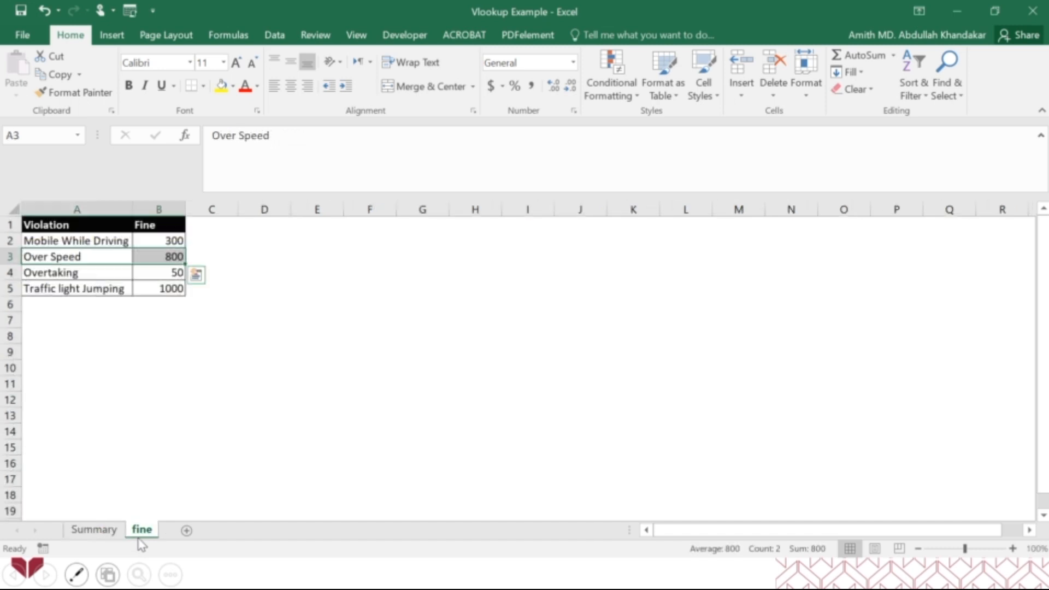
{"action": "left_click", "coordinate": [128, 415]}
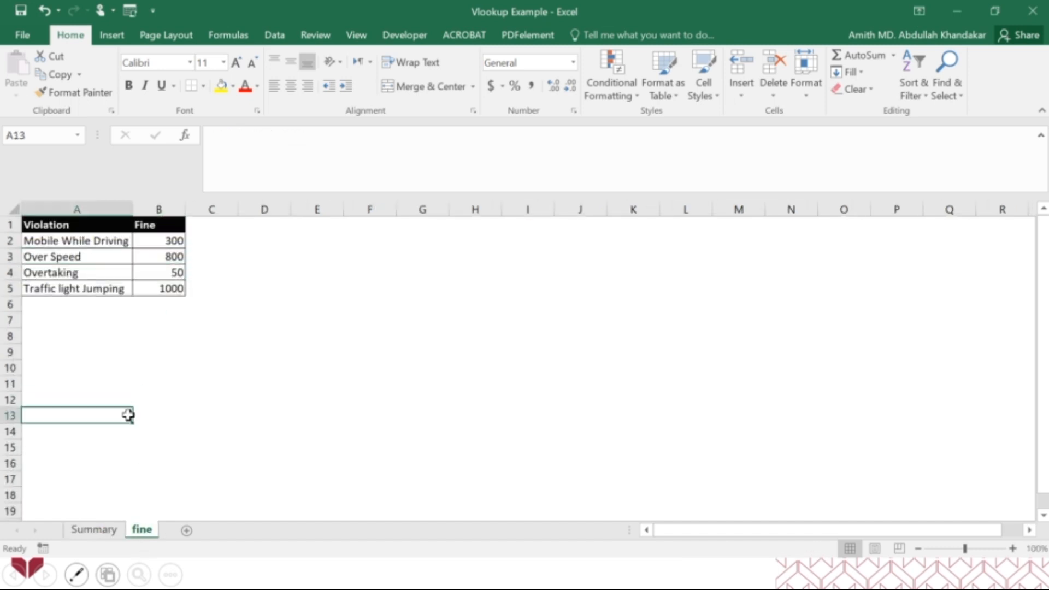
Set the Mobile While Driving fine in B2 of the fine sheet to 1500 and check row 5 on the Summary sheet
{"action": "left_click", "coordinate": [166, 242]}
{"action": "type", "text": "1500"}
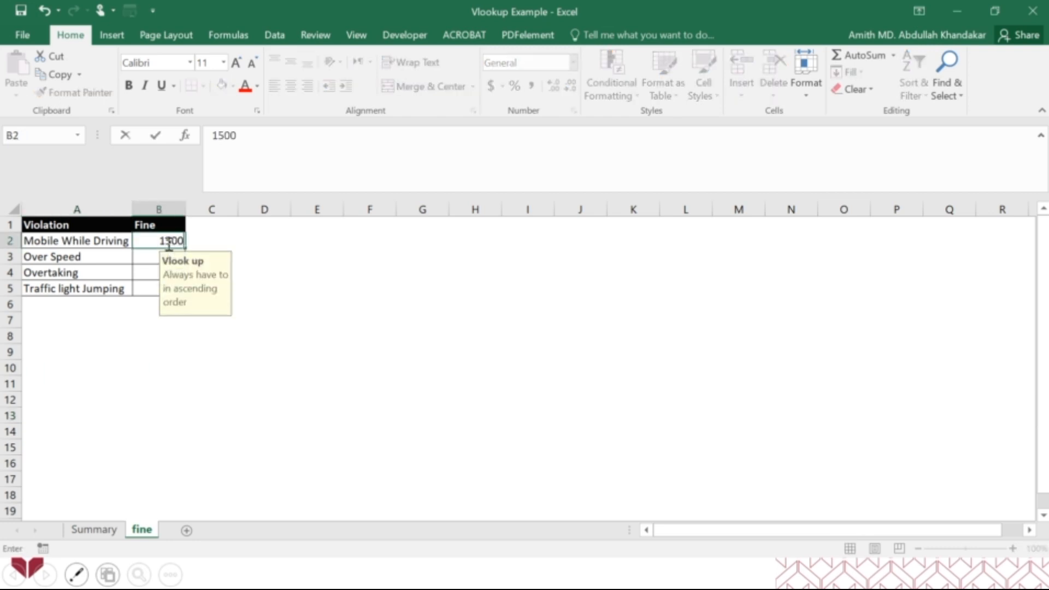
{"action": "key", "text": "Return"}
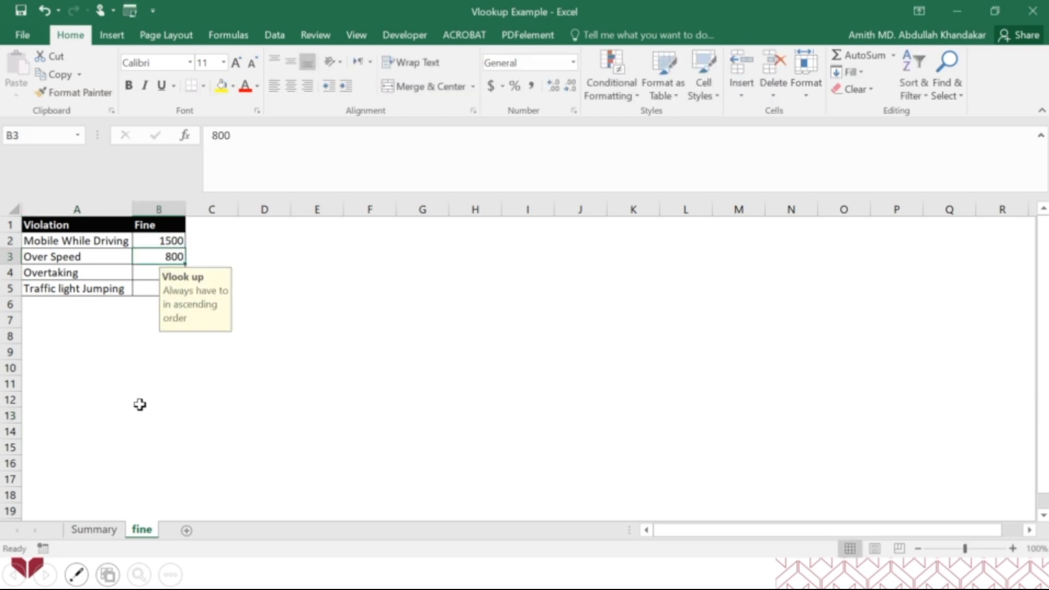
{"action": "left_click", "coordinate": [87, 536]}
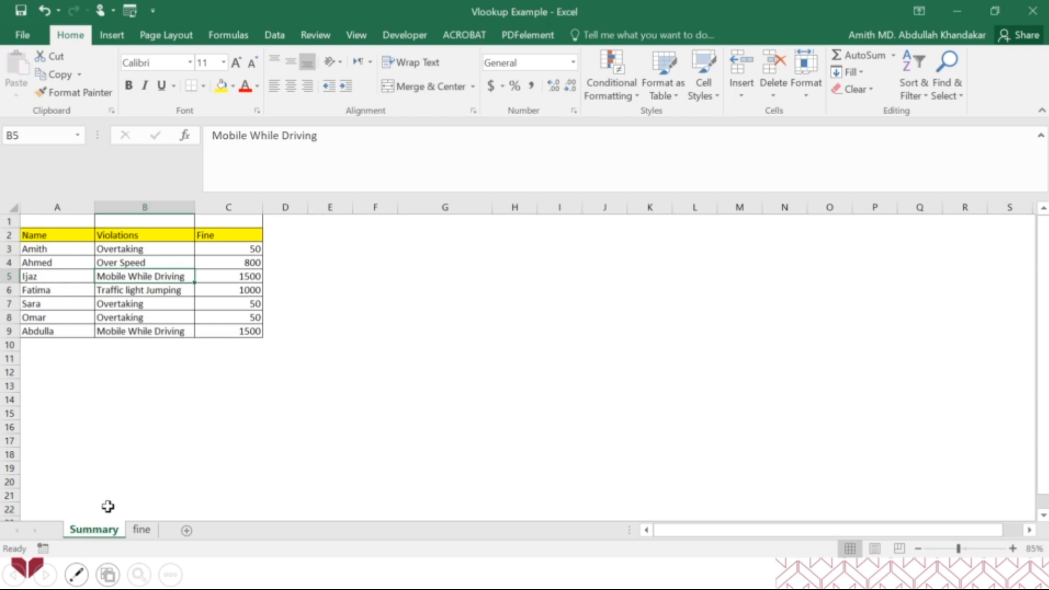
{"action": "mouse_move", "coordinate": [170, 278]}
{"action": "left_mouse_down"}
{"action": "mouse_move", "coordinate": [233, 289]}
{"action": "mouse_move", "coordinate": [243, 276]}
{"action": "left_mouse_up"}
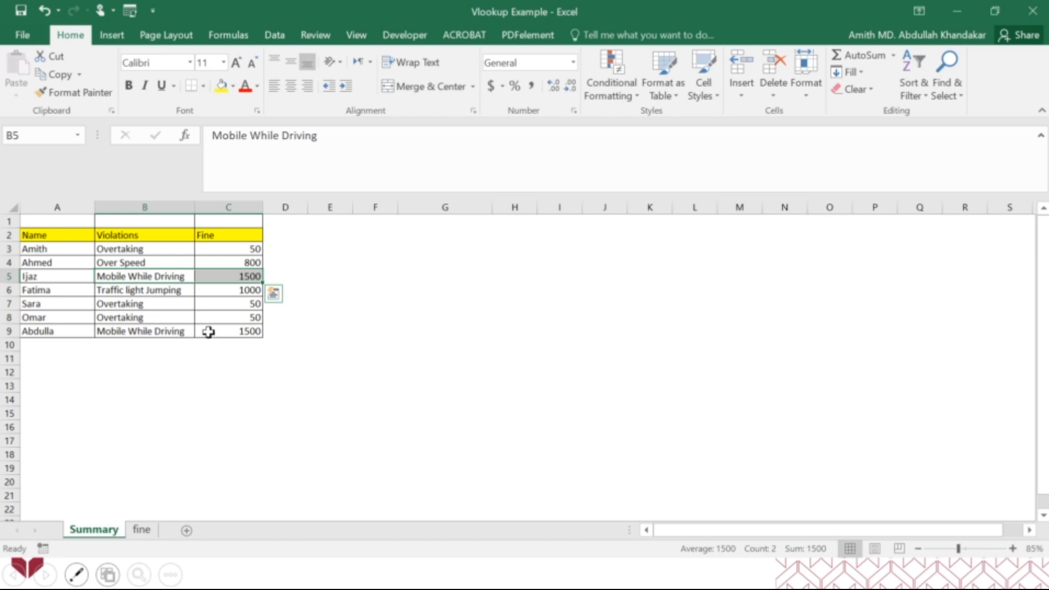
Move the Vlook up note on the fine sheet clear of the Fine column and return to the Summary sheet
{"action": "left_click", "coordinate": [141, 529]}
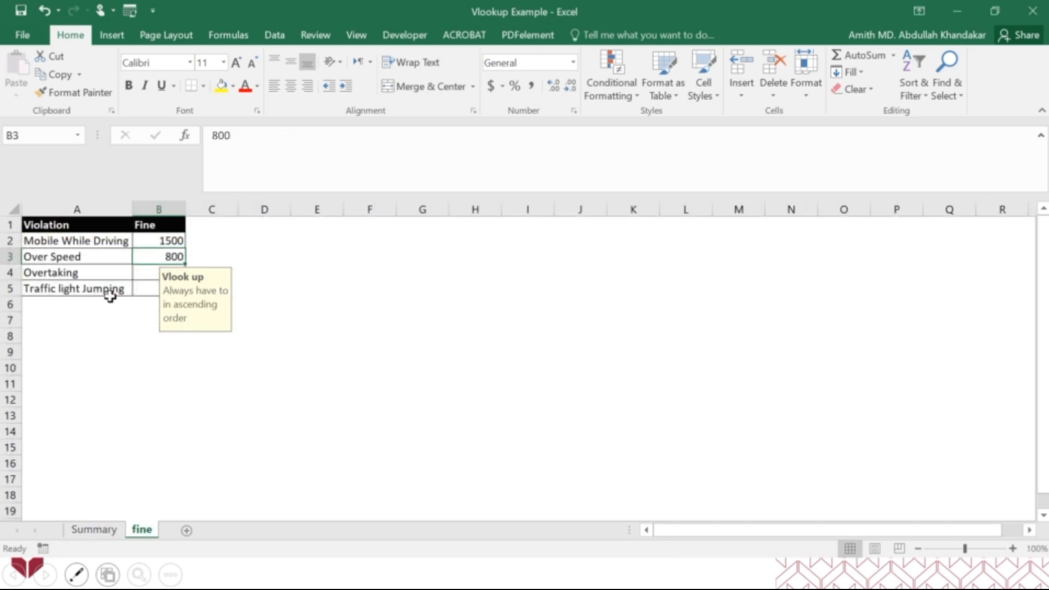
{"action": "left_click_drag", "start_coordinate": [192, 311], "coordinate": [290, 275]}
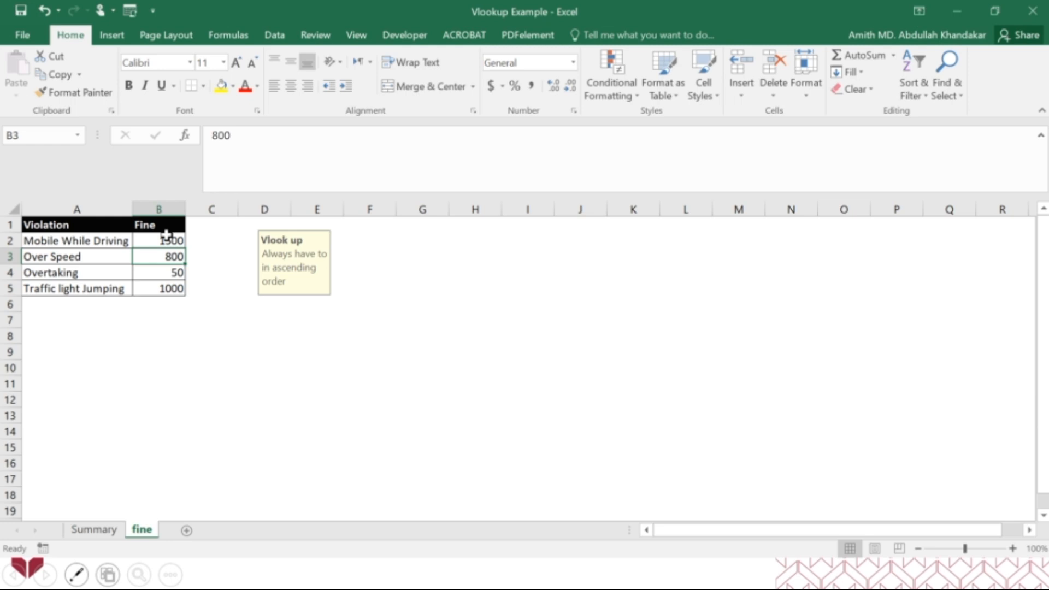
{"action": "left_click", "coordinate": [94, 528]}
{"action": "left_click", "coordinate": [142, 414]}
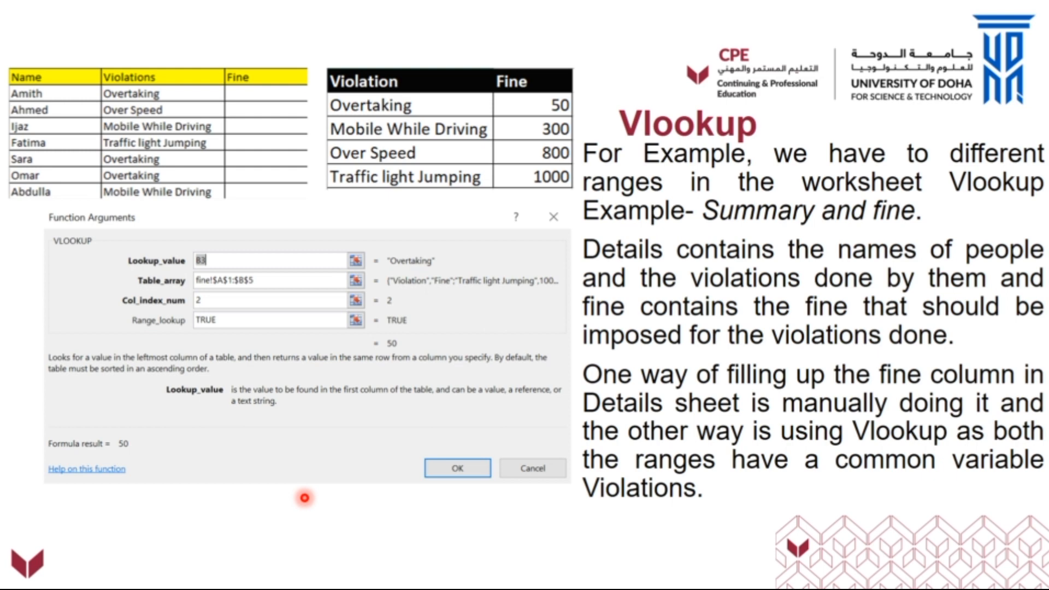
Open the HLOOKUP Example workbook from the Excel 02 folder and widen column C so the row 11 label fits
{"action": "key", "text": "alt+Tab"}
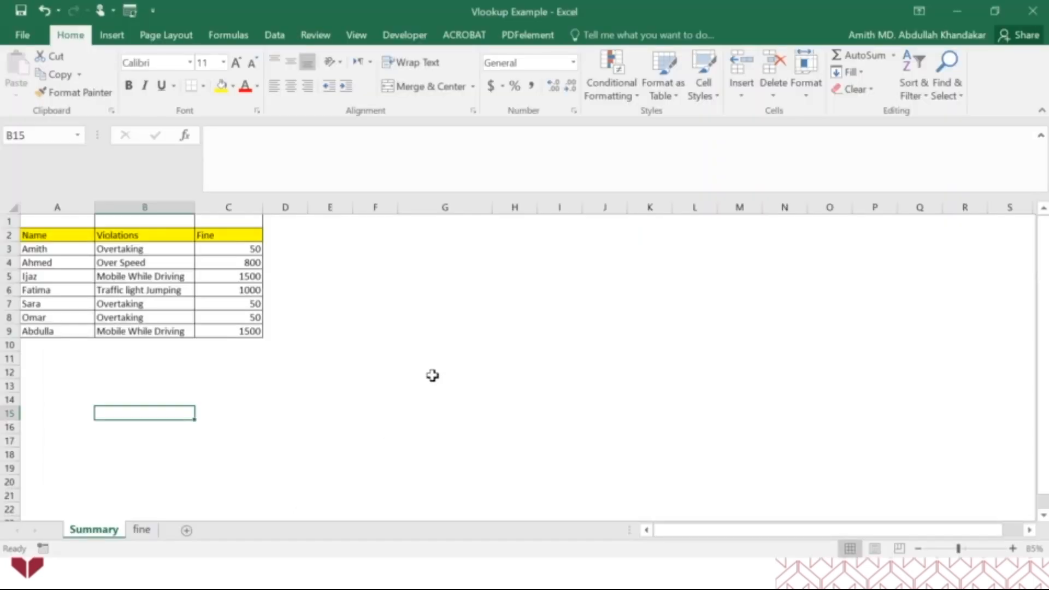
{"action": "key", "text": "alt+Tab"}
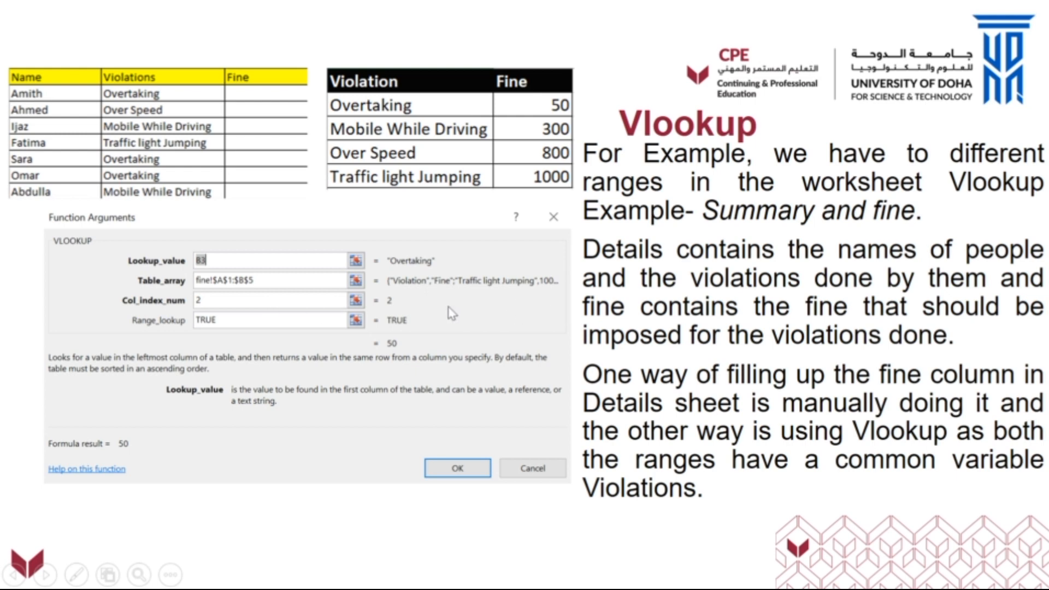
{"action": "key", "text": "alt+Tab"}
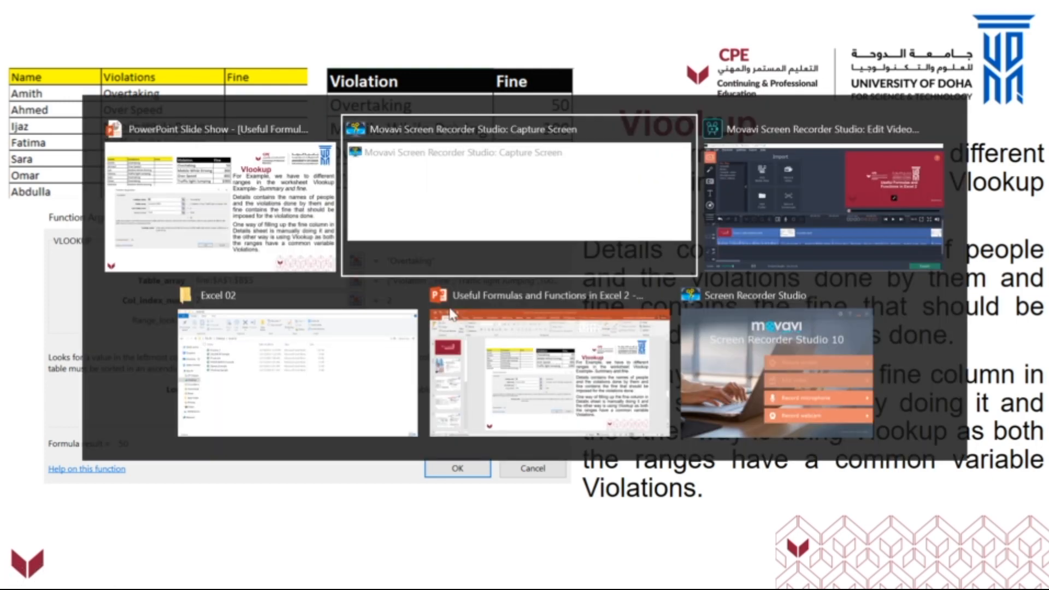
{"action": "key", "text": "alt+Tab"}
{"action": "key", "text": "alt+Tab"}
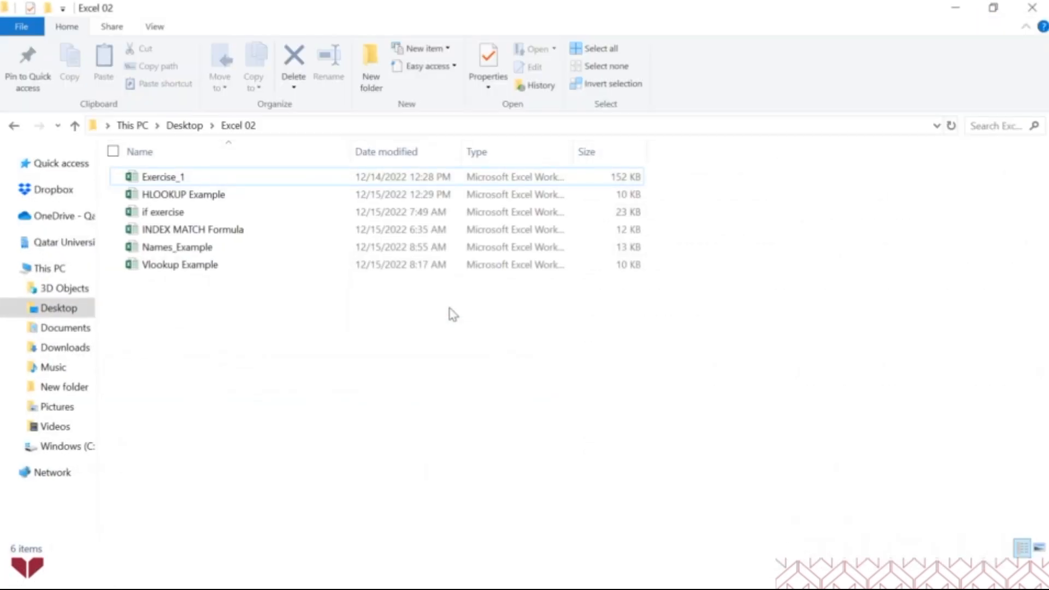
{"action": "double_click", "coordinate": [189, 197]}
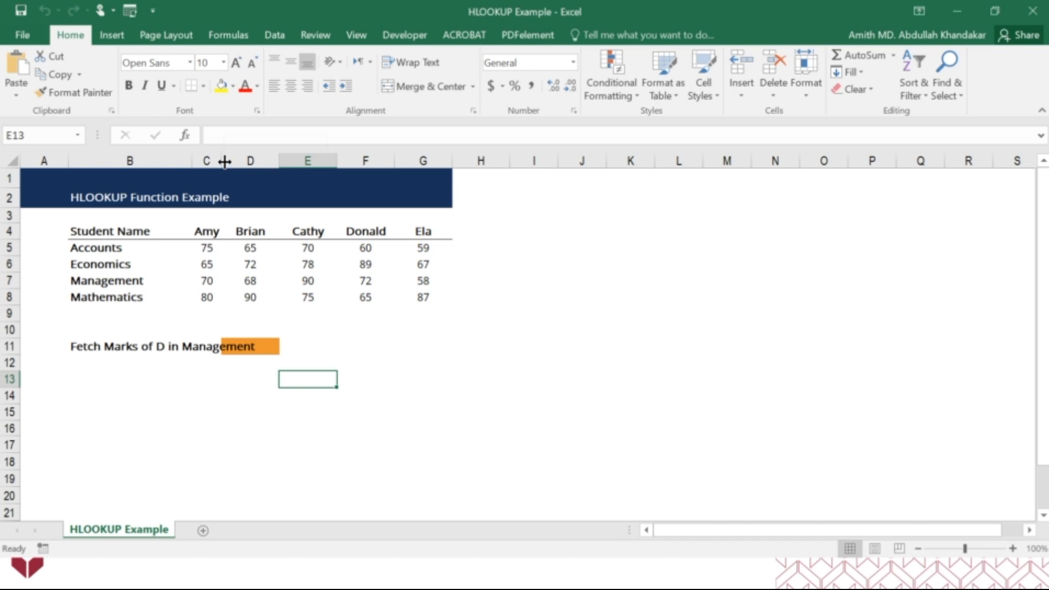
{"action": "left_click_drag", "start_coordinate": [224, 161], "coordinate": [264, 162]}
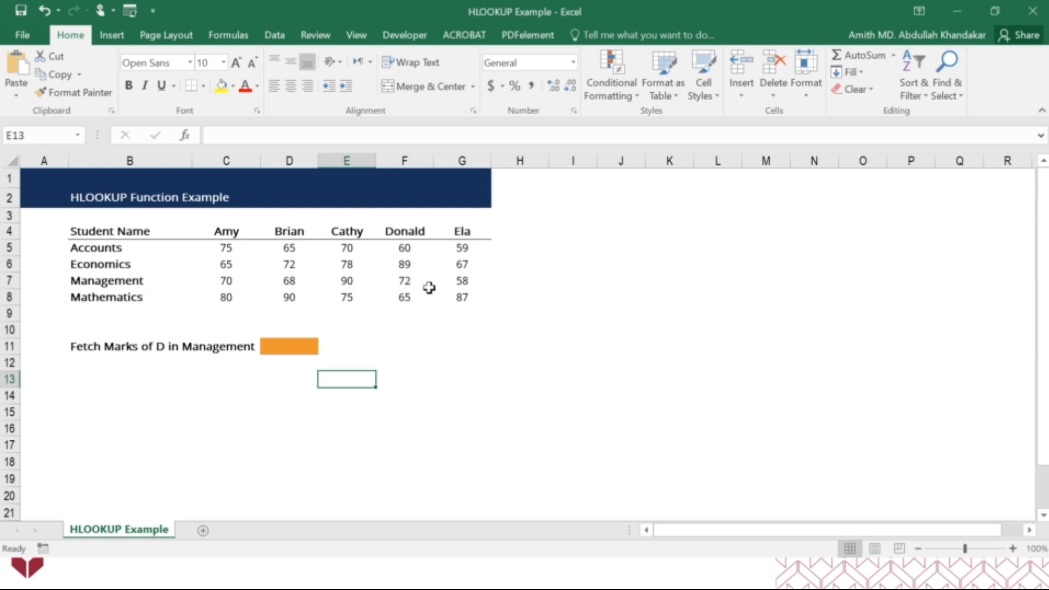
Start an HLOOKUP function in D11 and set its Lookup_value argument to "D*"
{"action": "left_click", "coordinate": [285, 346]}
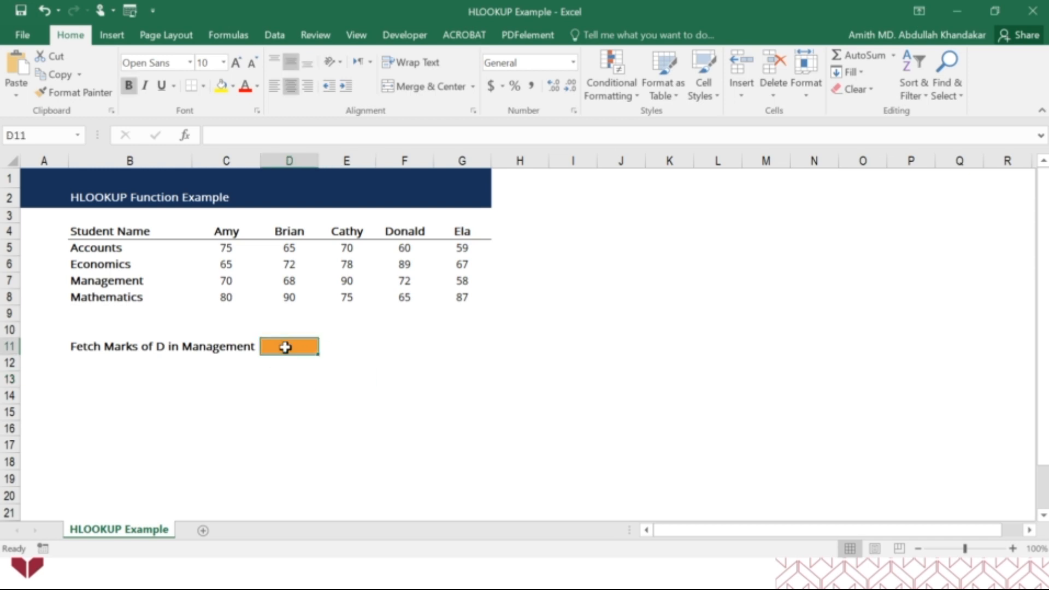
{"action": "type", "text": "="}
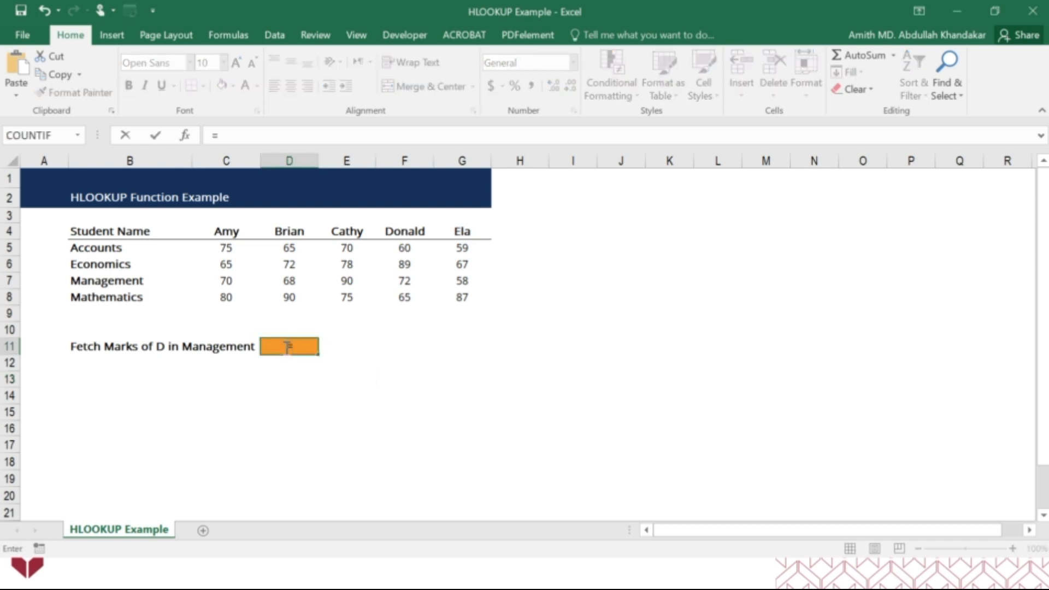
{"action": "type", "text": "hlook"}
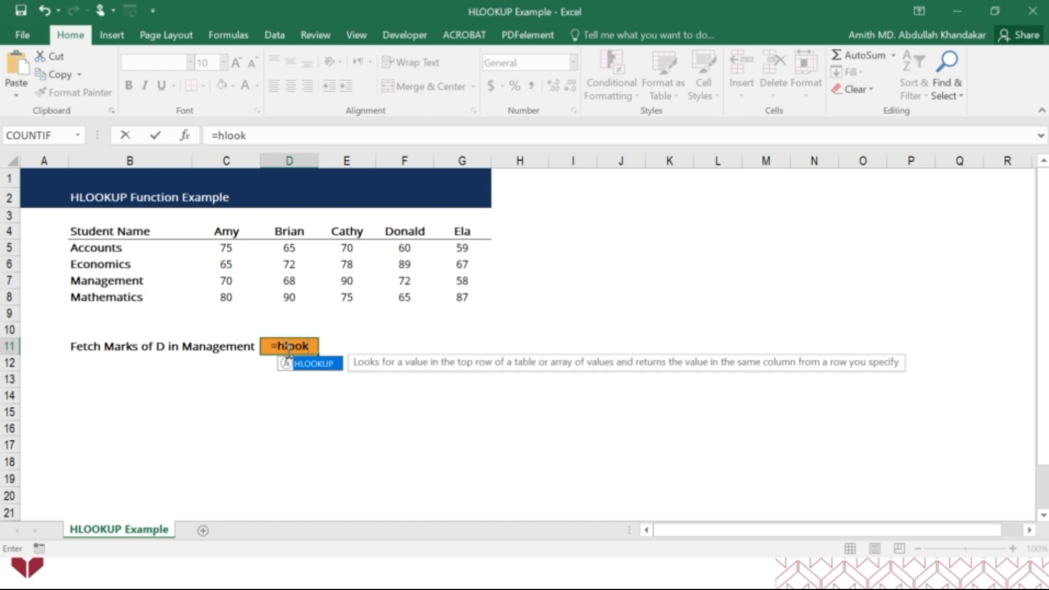
{"action": "double_click", "coordinate": [309, 364]}
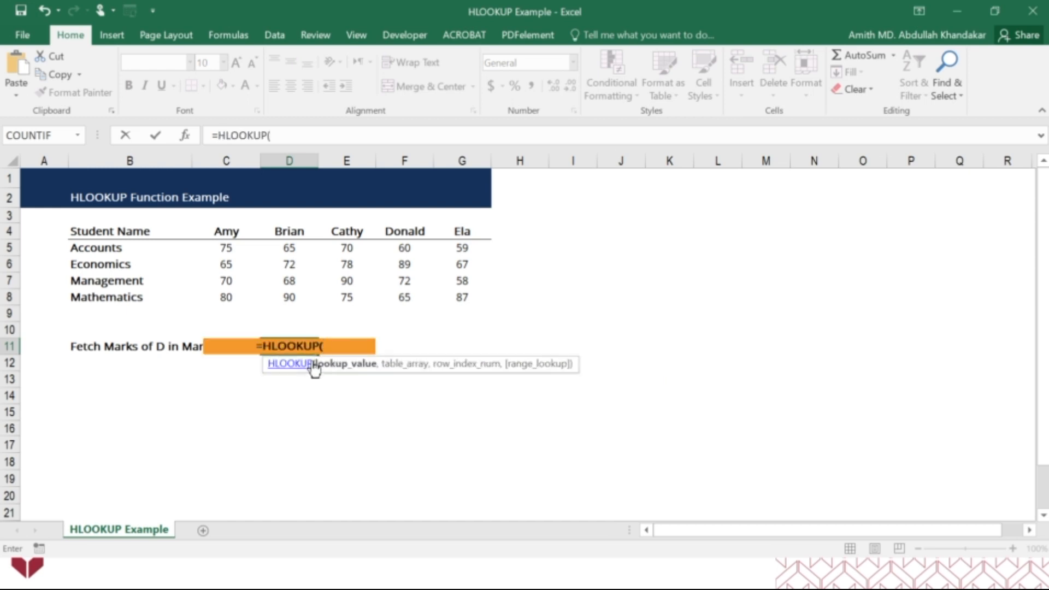
{"action": "left_click", "coordinate": [185, 135]}
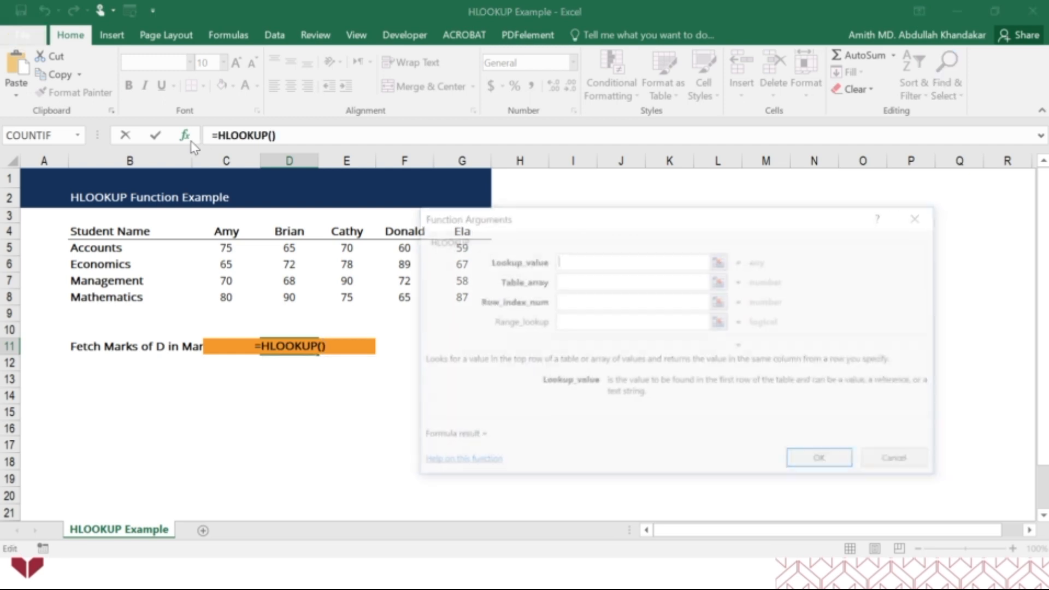
{"action": "left_click_drag", "start_coordinate": [665, 229], "coordinate": [667, 204]}
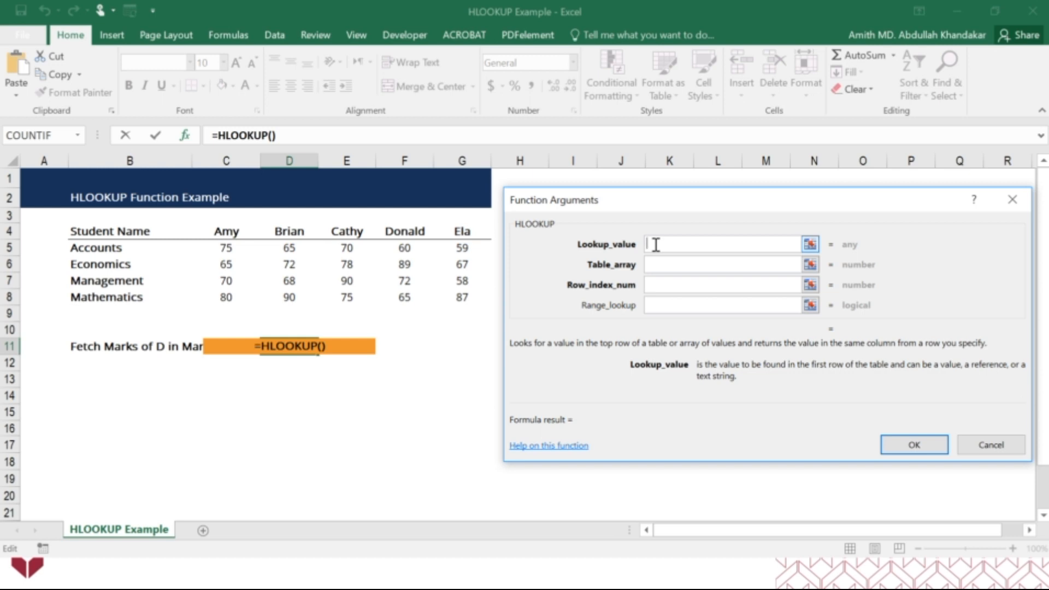
{"action": "type", "text": "\"D"}
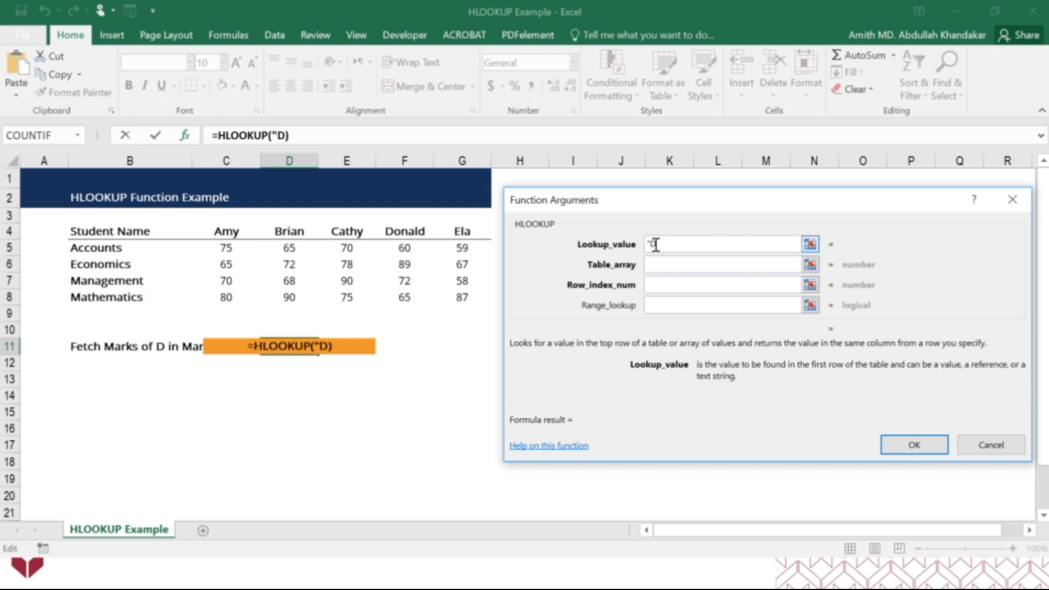
{"action": "type", "text": "*\""}
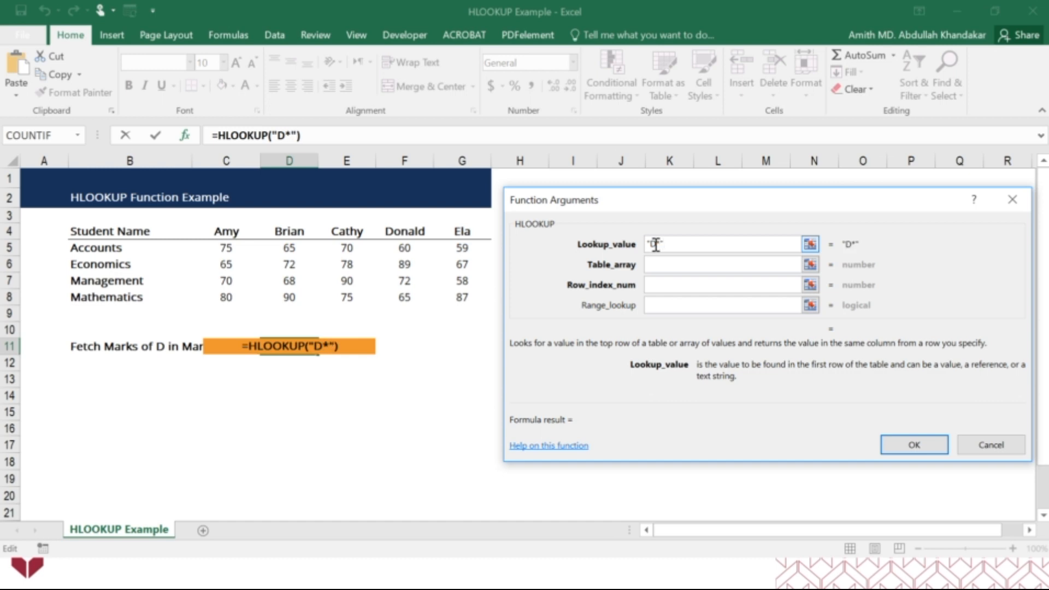
Set the HLOOKUP Table_array to the marks table as the absolute range $B$4:$G$8
{"action": "left_click", "coordinate": [652, 267]}
{"action": "left_click", "coordinate": [656, 265]}
{"action": "left_click_drag", "start_coordinate": [117, 229], "coordinate": [474, 298]}
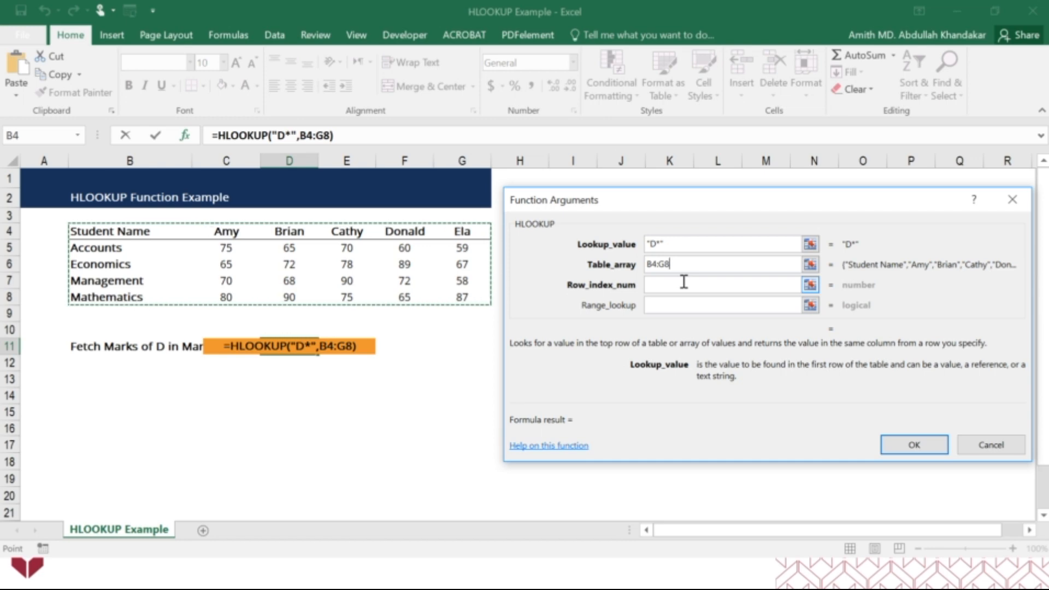
{"action": "key", "text": "F4"}
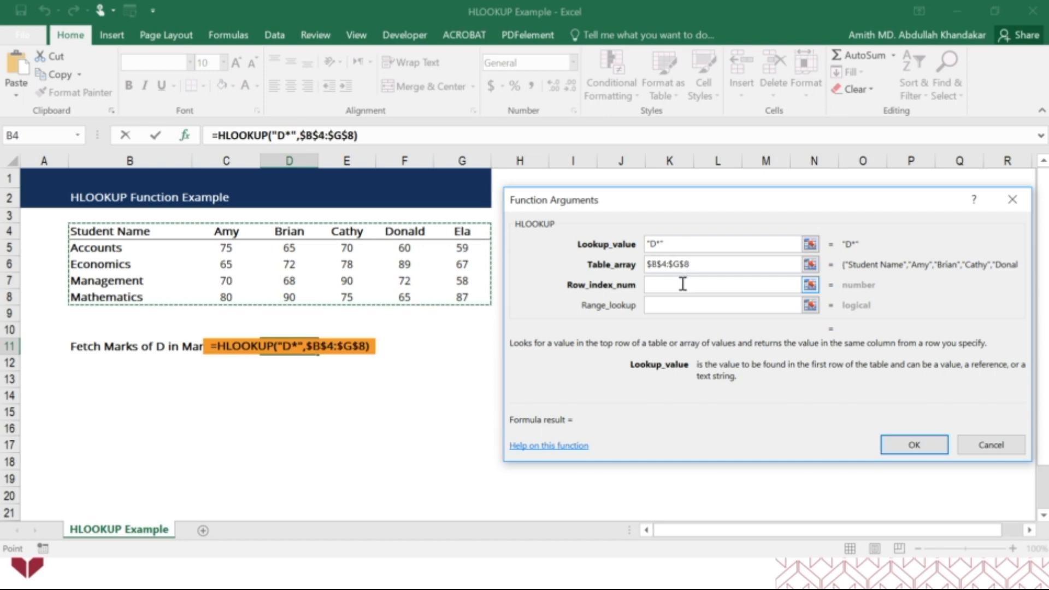
Complete the HLOOKUP with Row_index_num 4 and Range_lookup False for an exact match
{"action": "left_click", "coordinate": [682, 283]}
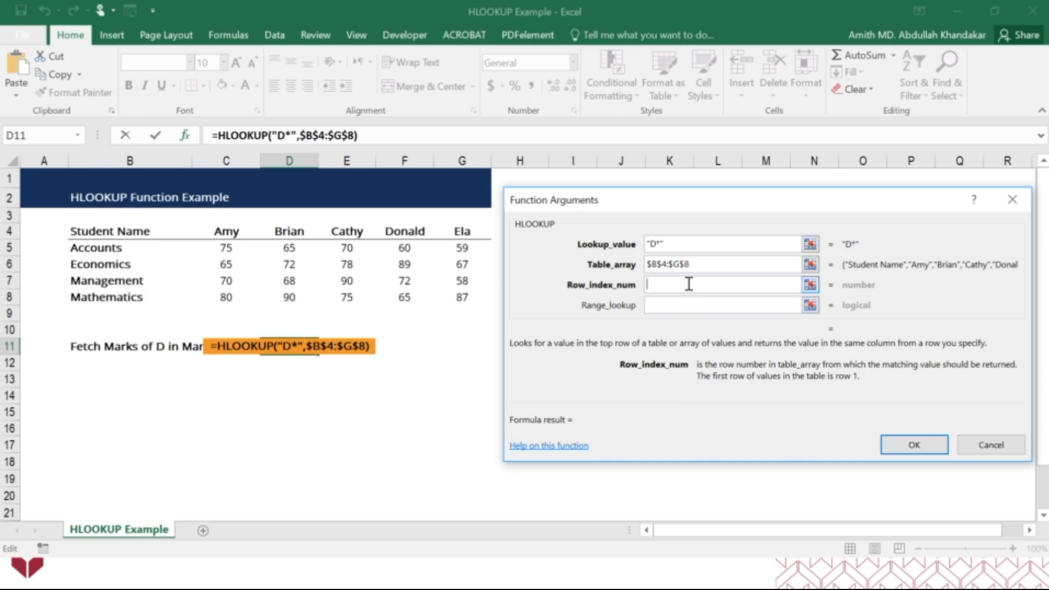
{"action": "type", "text": "4"}
{"action": "left_click", "coordinate": [677, 307]}
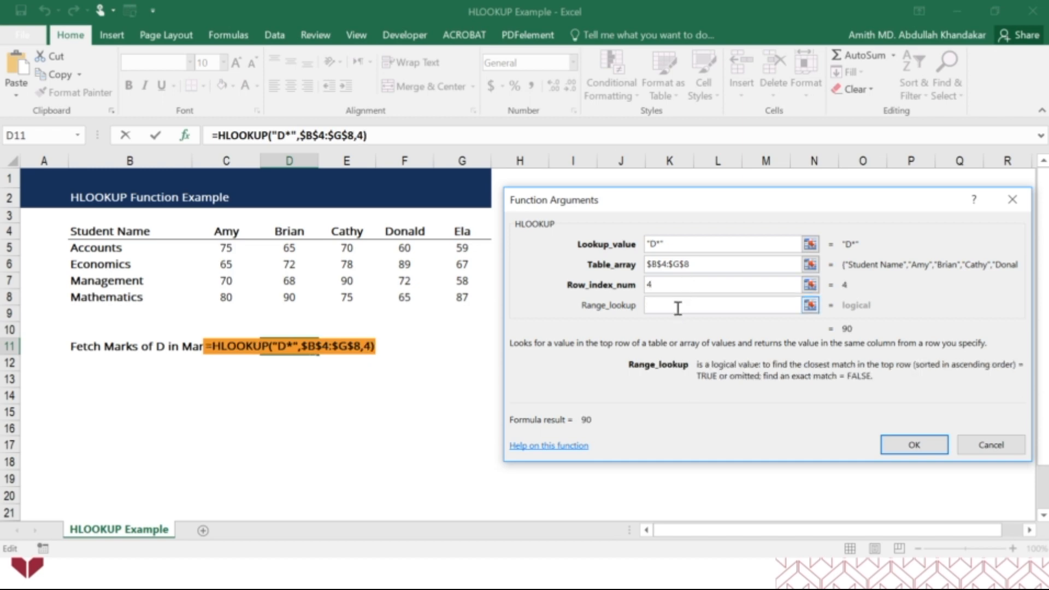
{"action": "type", "text": "False"}
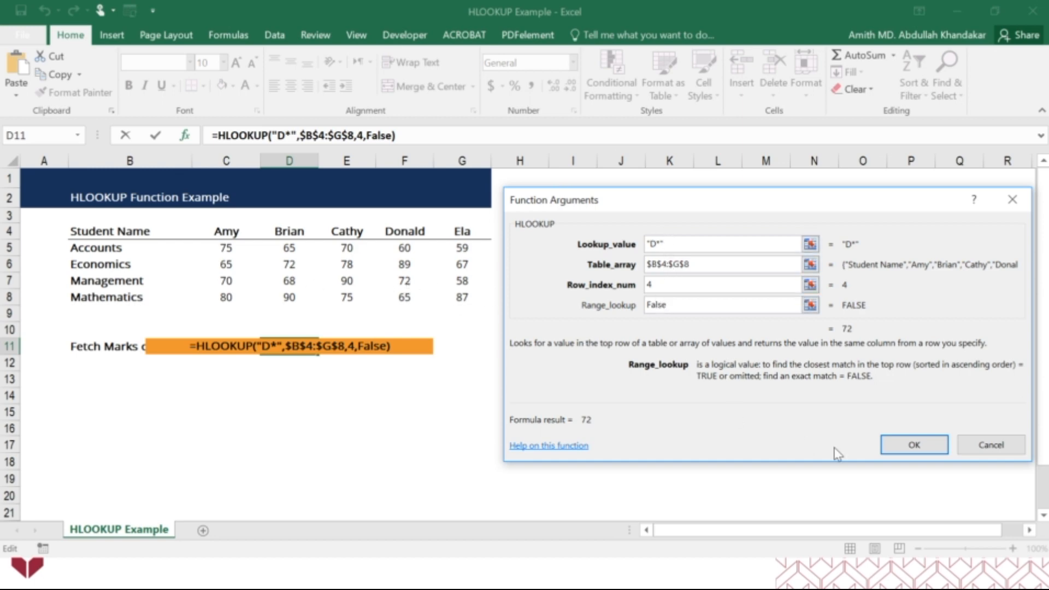
{"action": "left_click", "coordinate": [899, 448]}
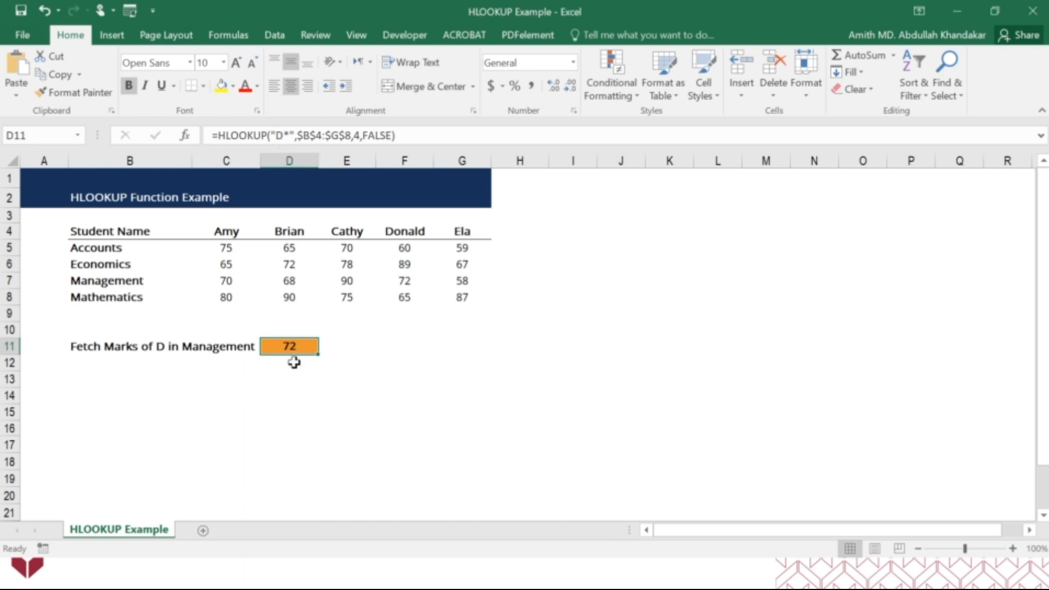
Change the lookup value in D11's HLOOKUP formula to "A*"
{"action": "left_click", "coordinate": [282, 134]}
{"action": "key", "text": "BackSpace"}
{"action": "type", "text": "A"}
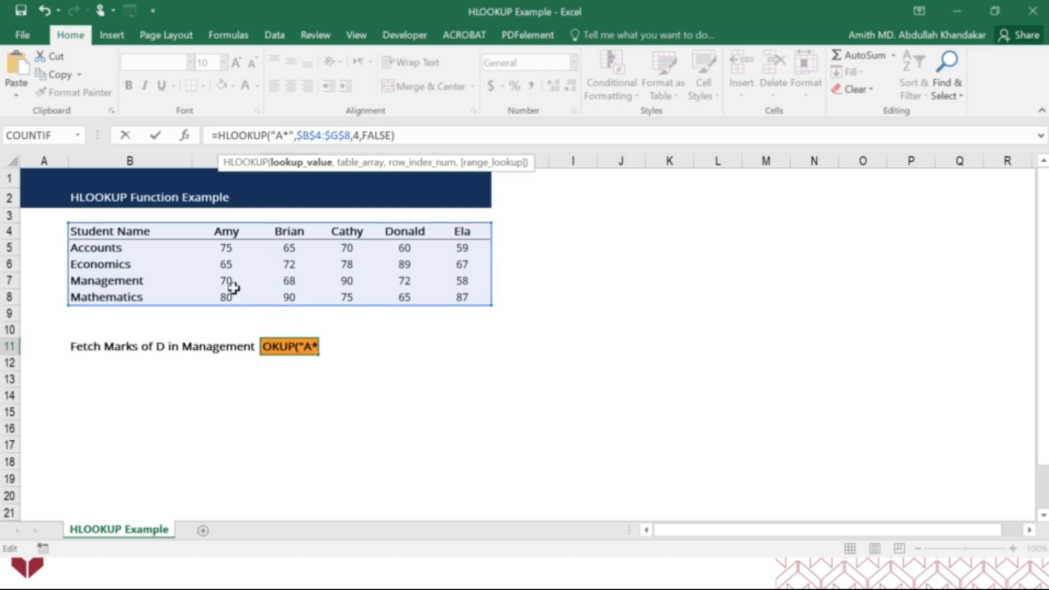
{"action": "key", "text": "Return"}
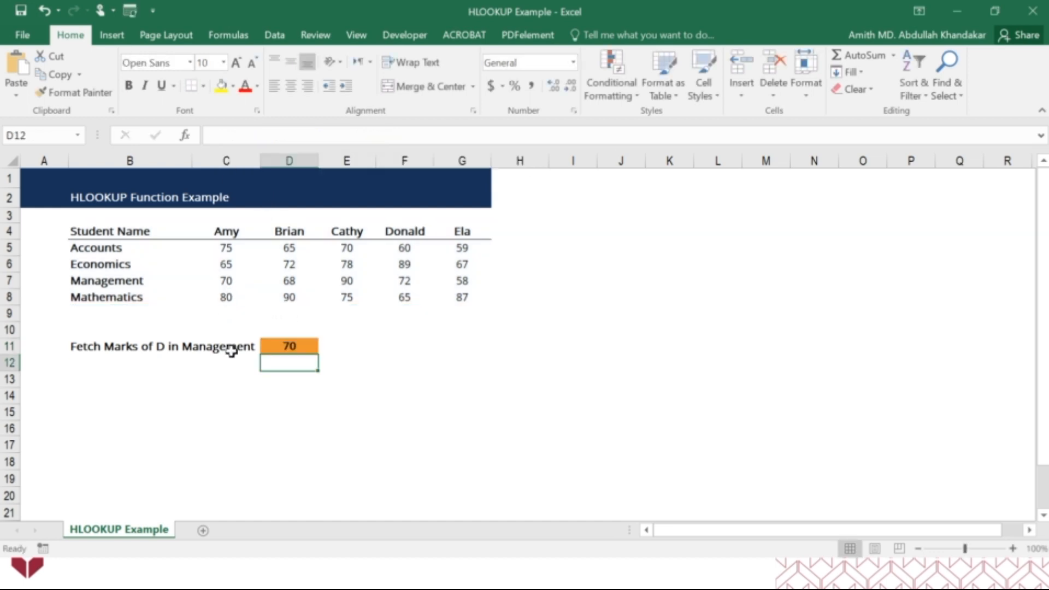
Change the row index number in D11's HLOOKUP formula to 2 to fetch the Accounts mark
{"action": "left_click", "coordinate": [270, 346]}
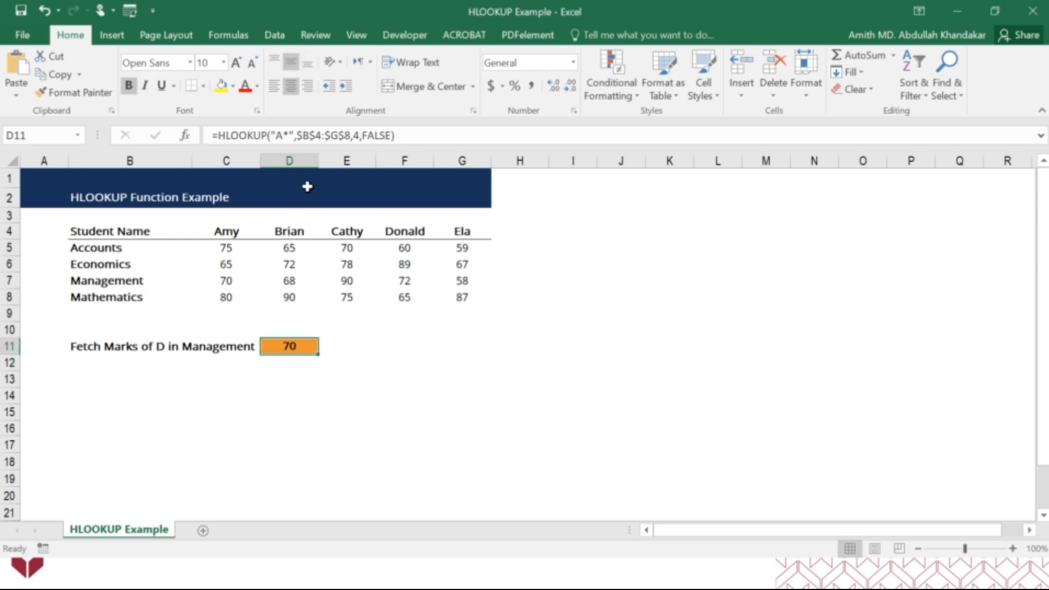
{"action": "left_click", "coordinate": [358, 135]}
{"action": "key", "text": "BackSpace"}
{"action": "type", "text": "2"}
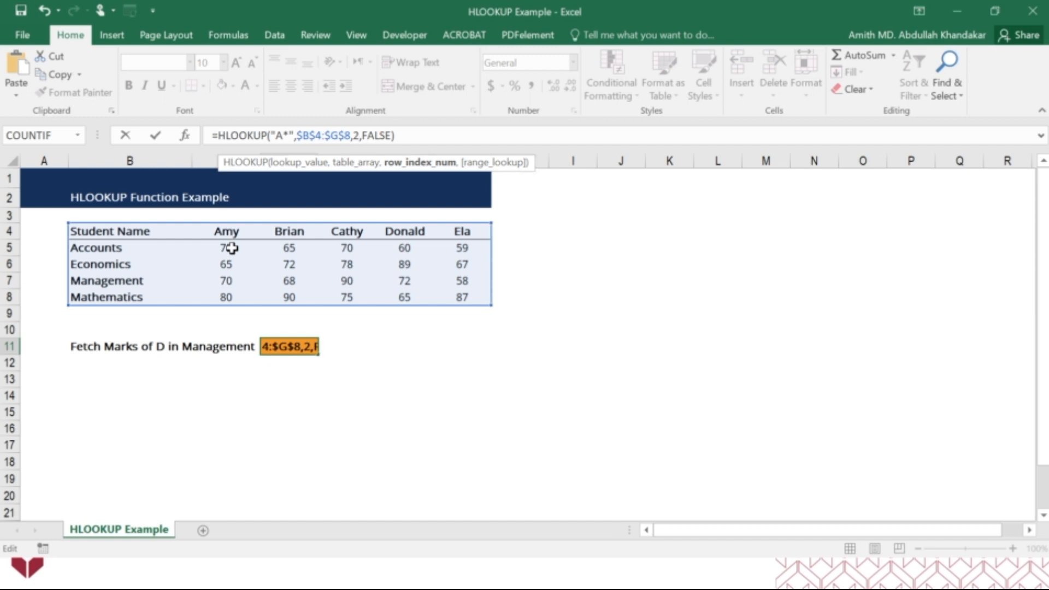
{"action": "key", "text": "Return"}
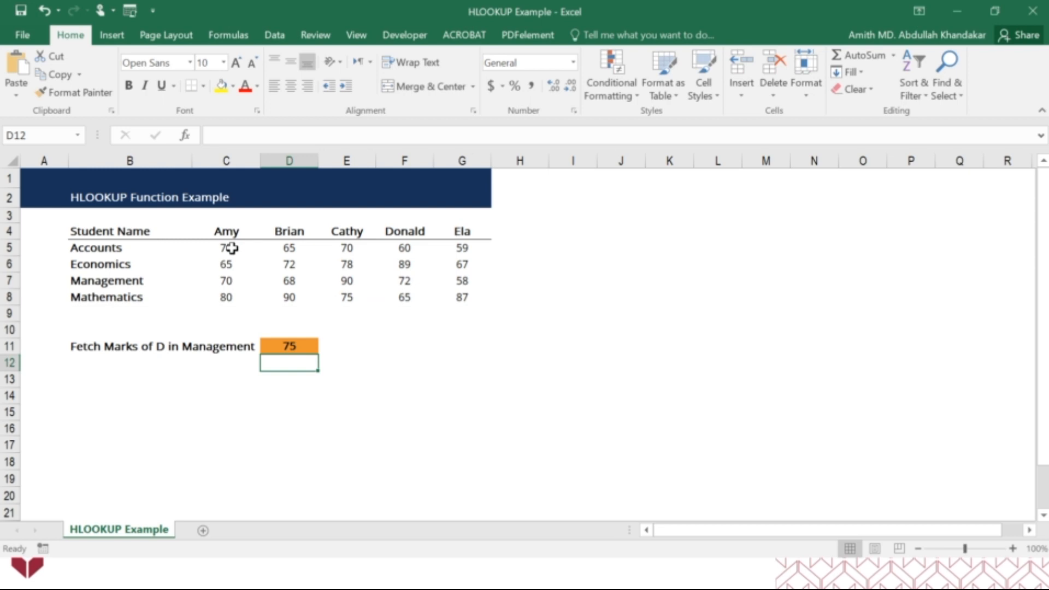
Review the HLOOKUP function arguments of D11 and close them without changes
{"action": "left_click", "coordinate": [270, 345]}
{"action": "left_click", "coordinate": [186, 135]}
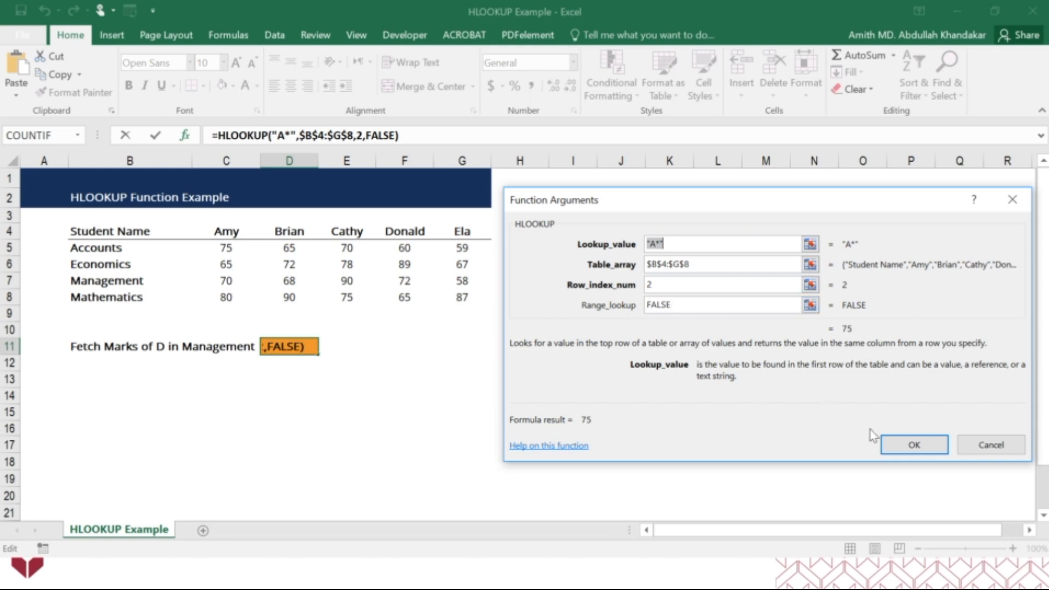
{"action": "left_click", "coordinate": [900, 447]}
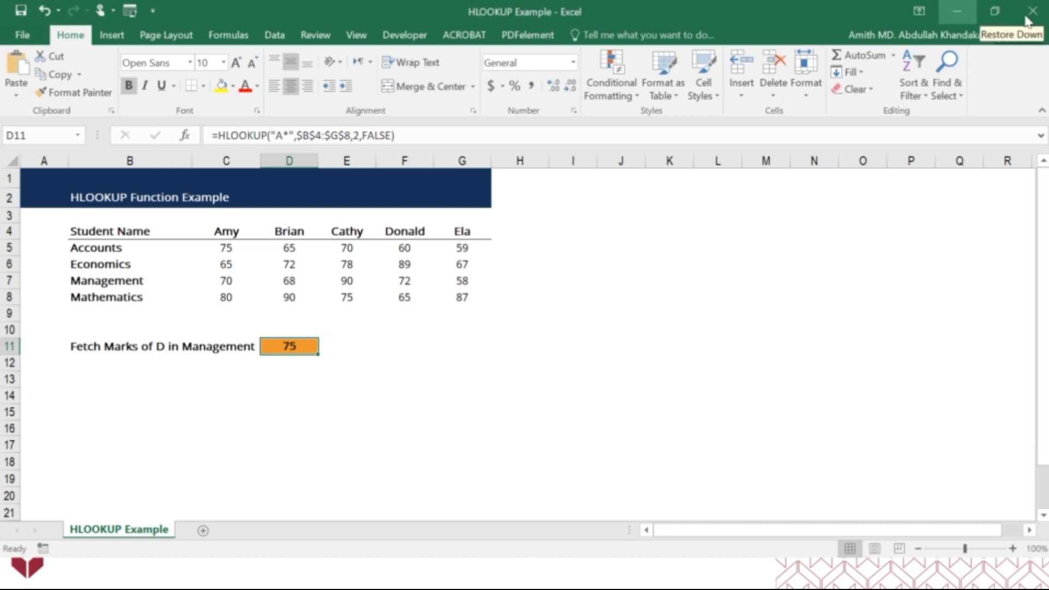
Close the HLOOKUP Example workbook with its changes saved and advance the PowerPoint slide show to the text functions slide
{"action": "left_click", "coordinate": [1044, 21]}
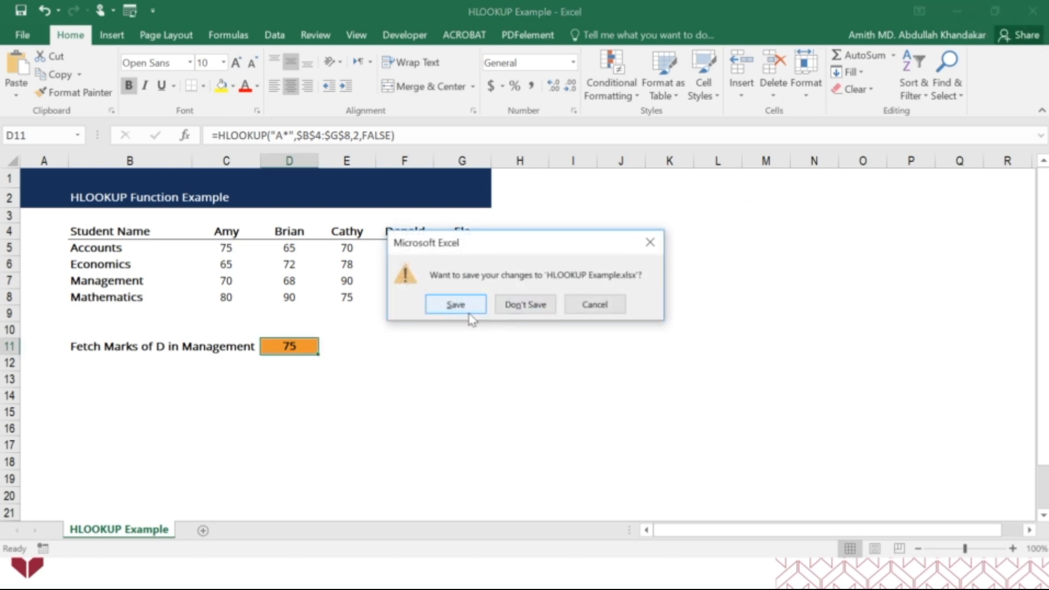
{"action": "left_click", "coordinate": [469, 316]}
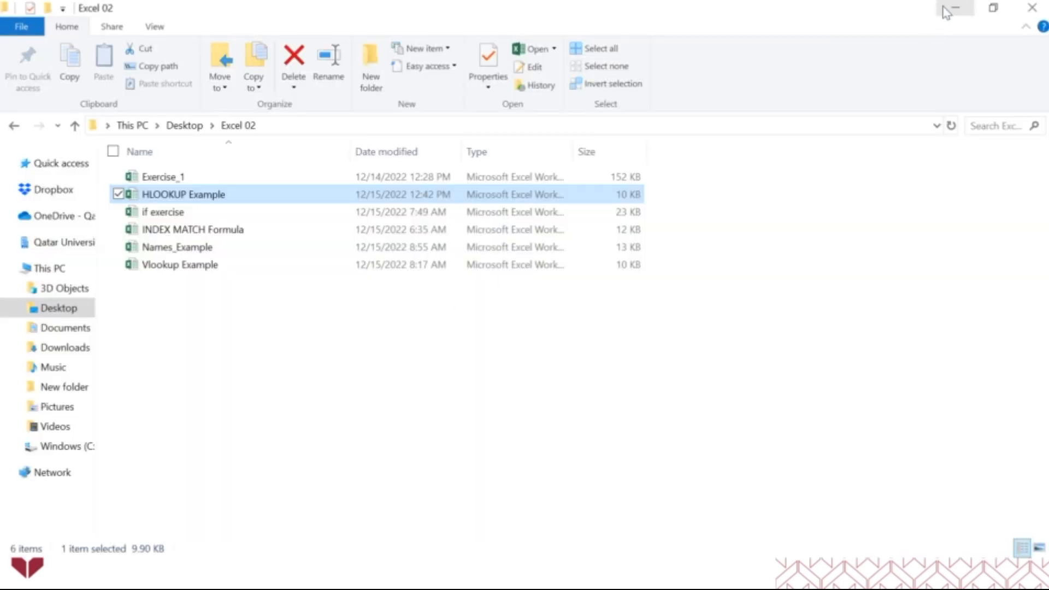
{"action": "key", "text": "alt+Tab"}
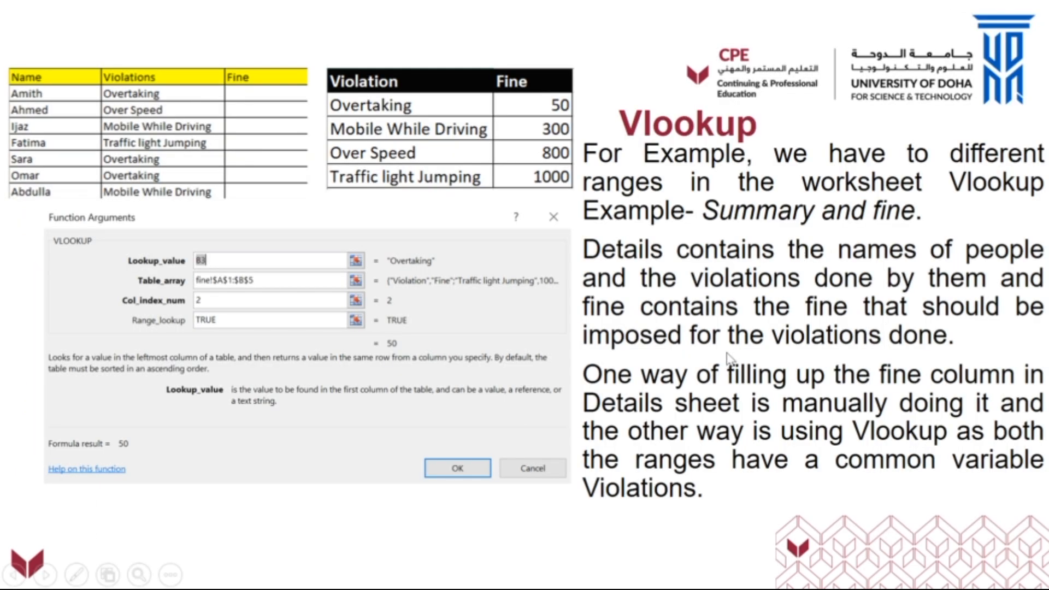
{"action": "left_click", "coordinate": [923, 402]}
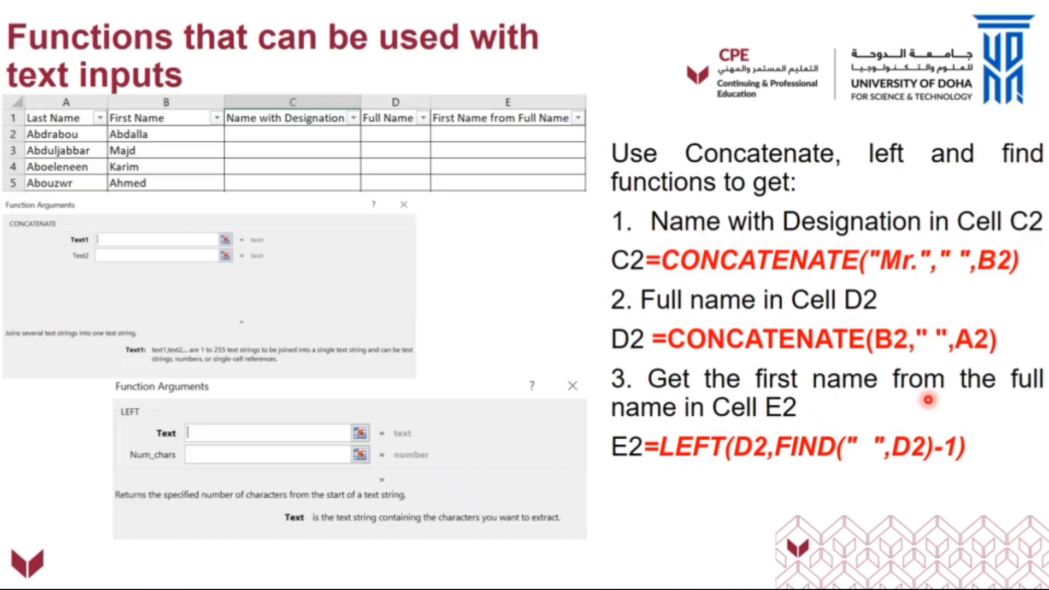
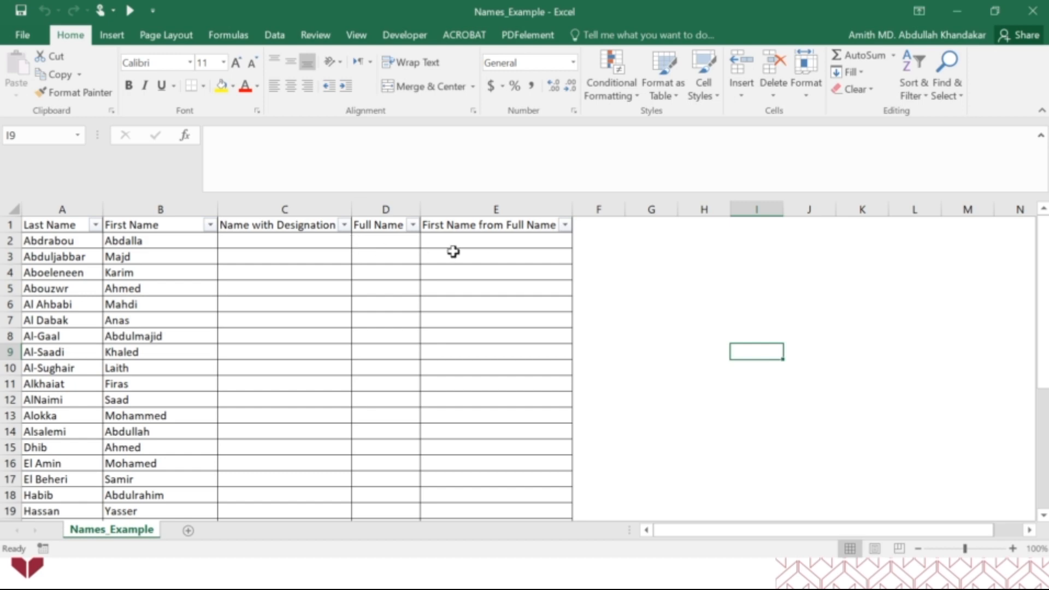
{"action": "left_click", "coordinate": [394, 211]}
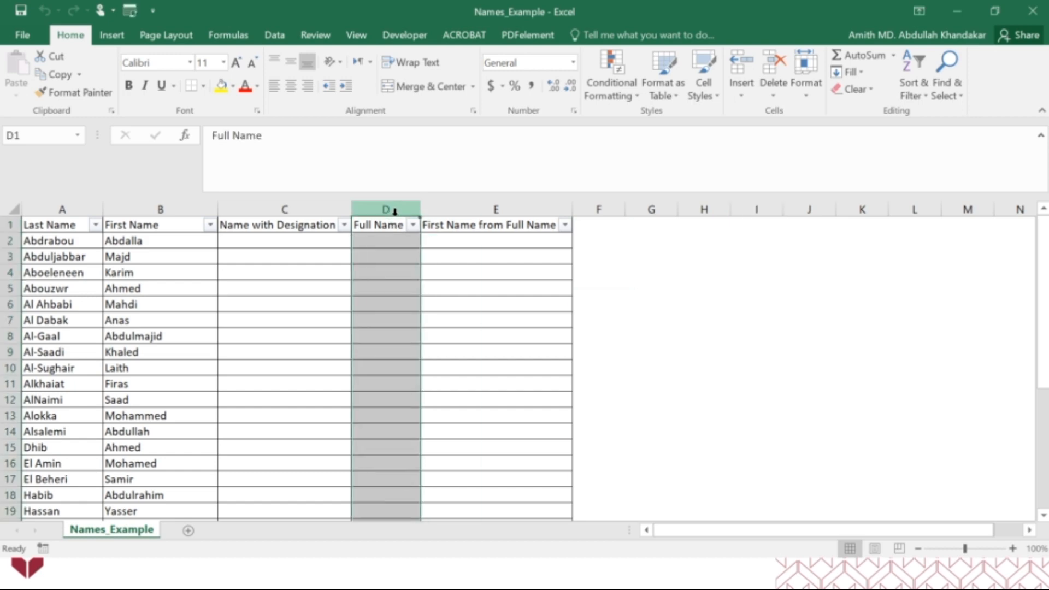
{"action": "left_click", "coordinate": [456, 239]}
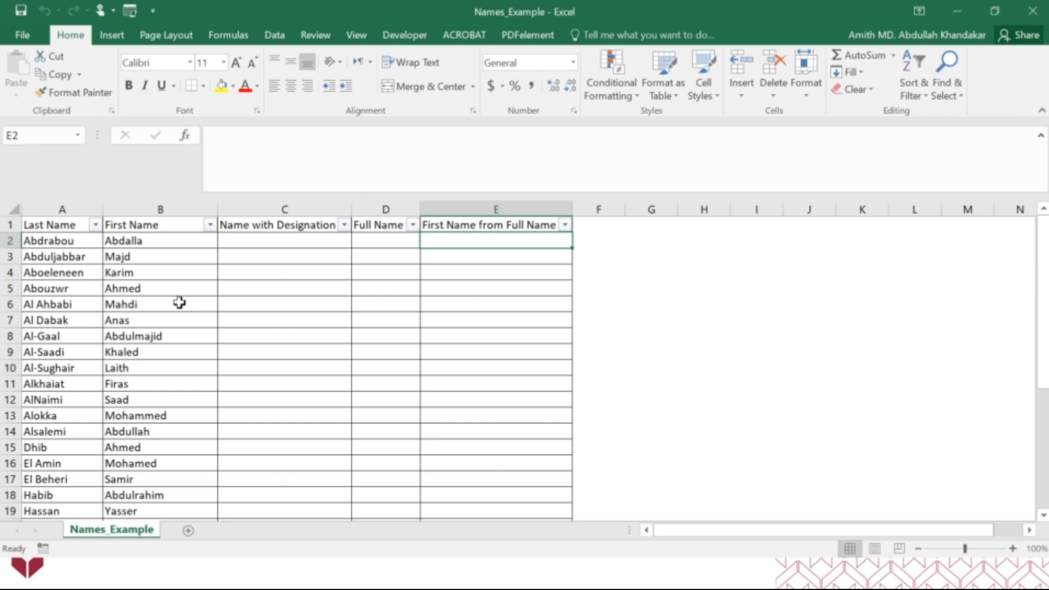
{"action": "left_click", "coordinate": [268, 244]}
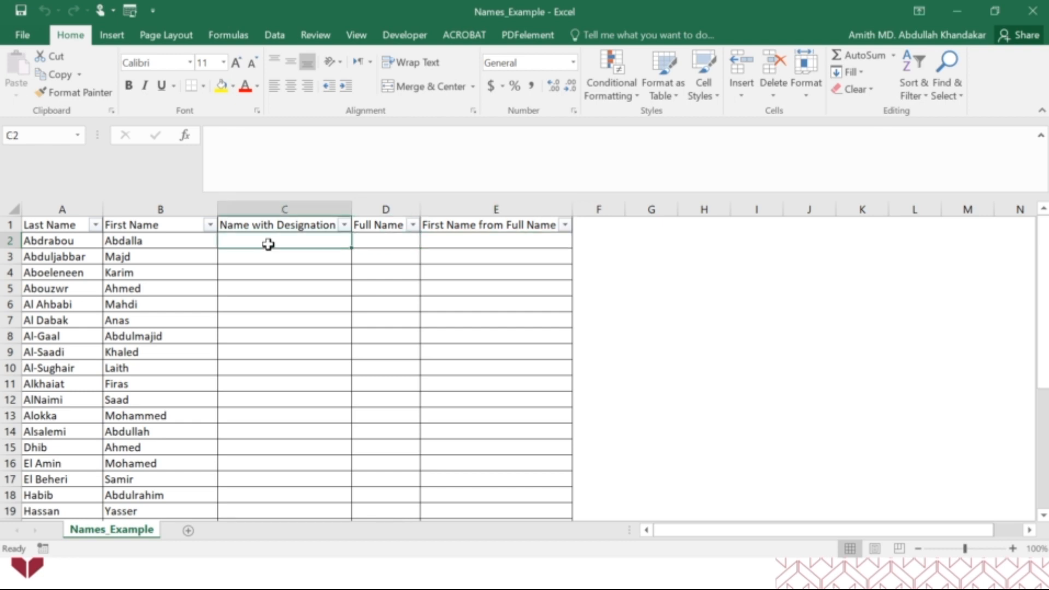
{"action": "type", "text": "="}
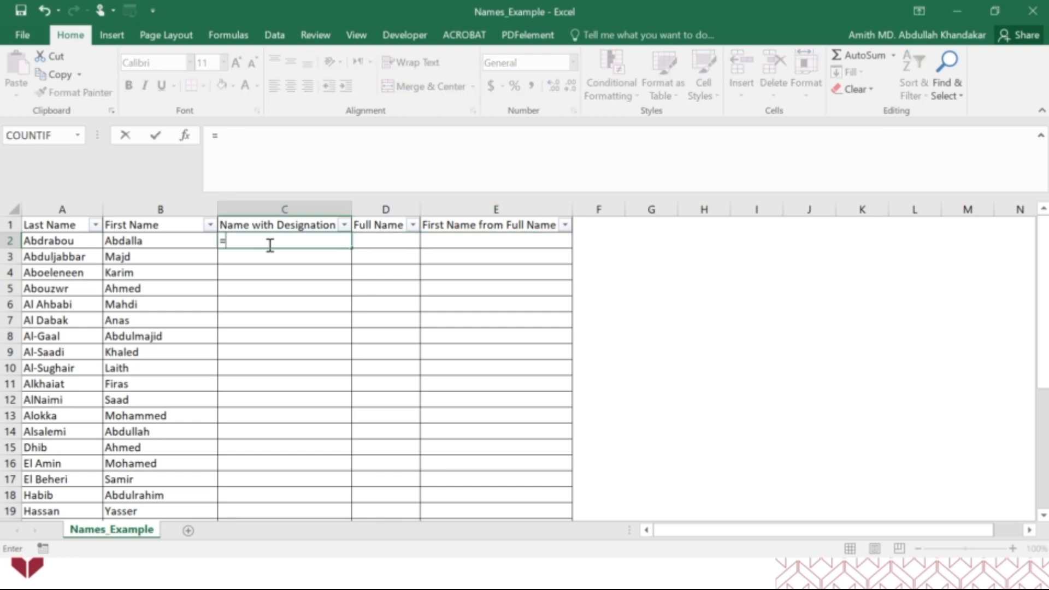
{"action": "type", "text": "con"}
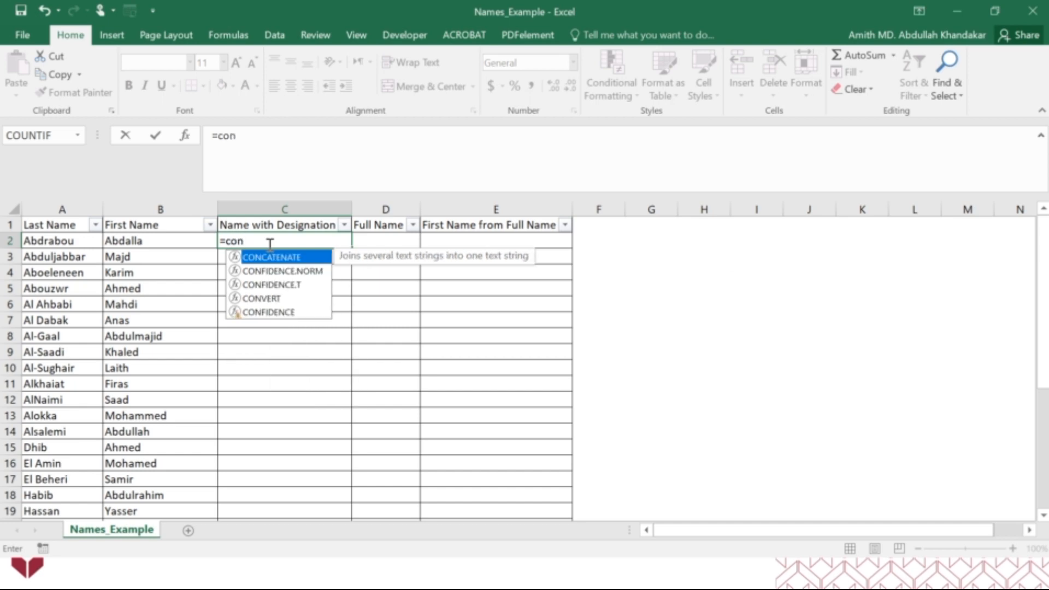
{"action": "type", "text": "c"}
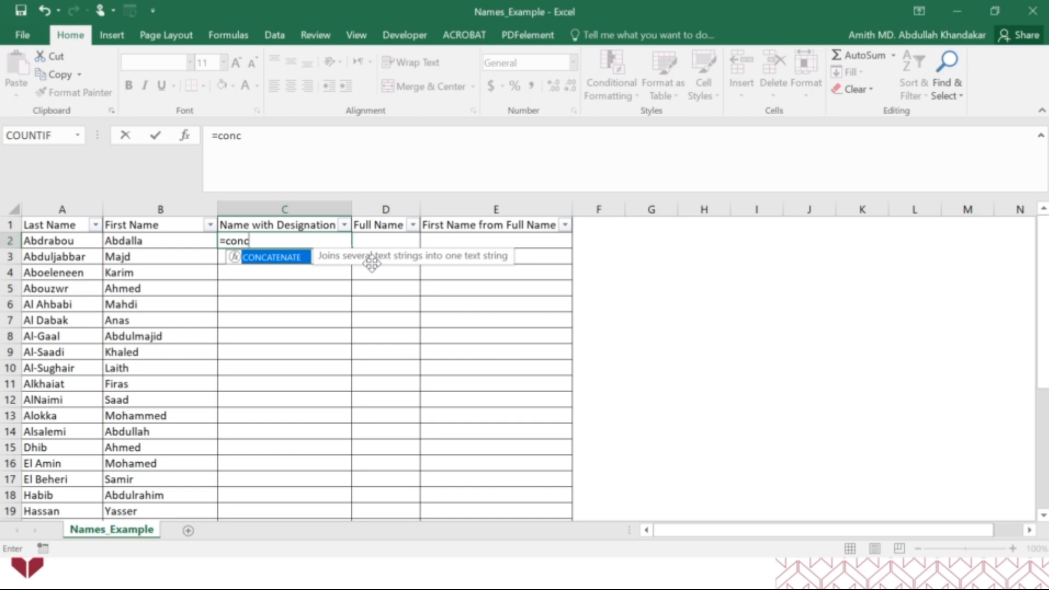
{"action": "double_click", "coordinate": [285, 260]}
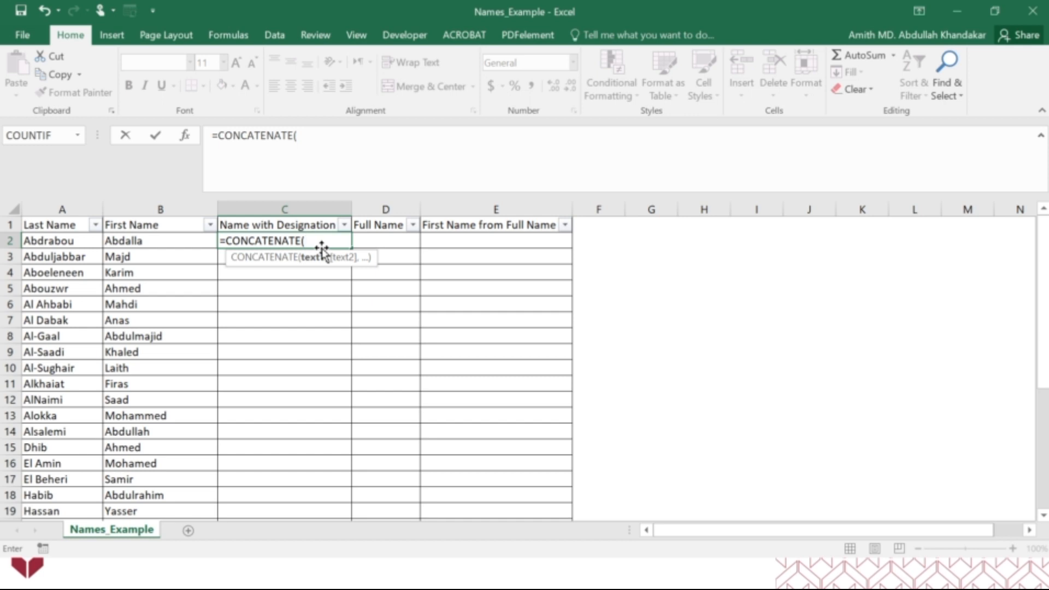
{"action": "key", "text": "Escape"}
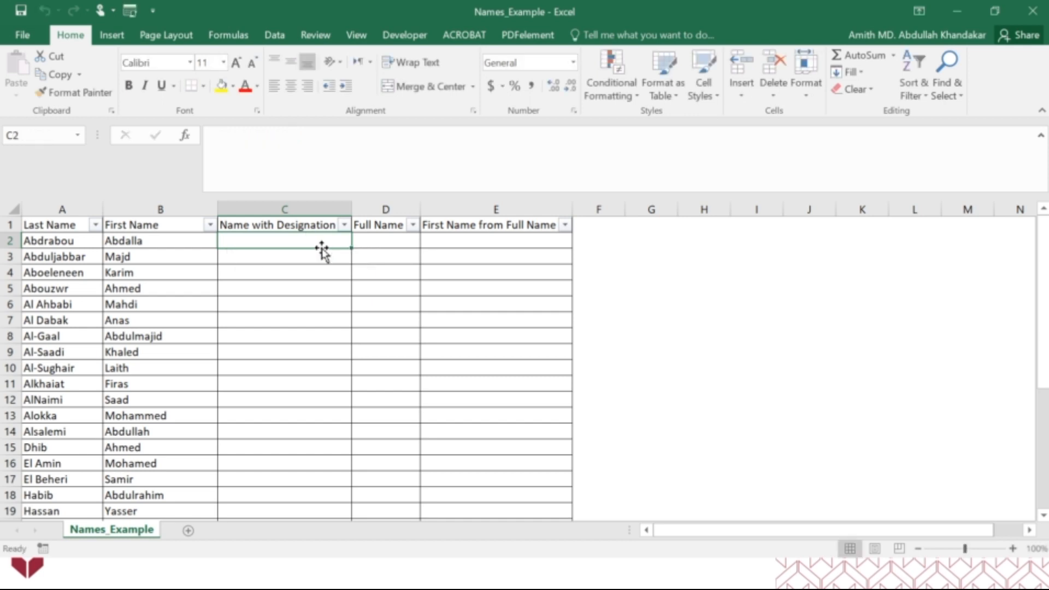
Widen the Full Name column and enter a CONCATENATE formula in D2 that joins B2 and A2
{"action": "left_click", "coordinate": [371, 239]}
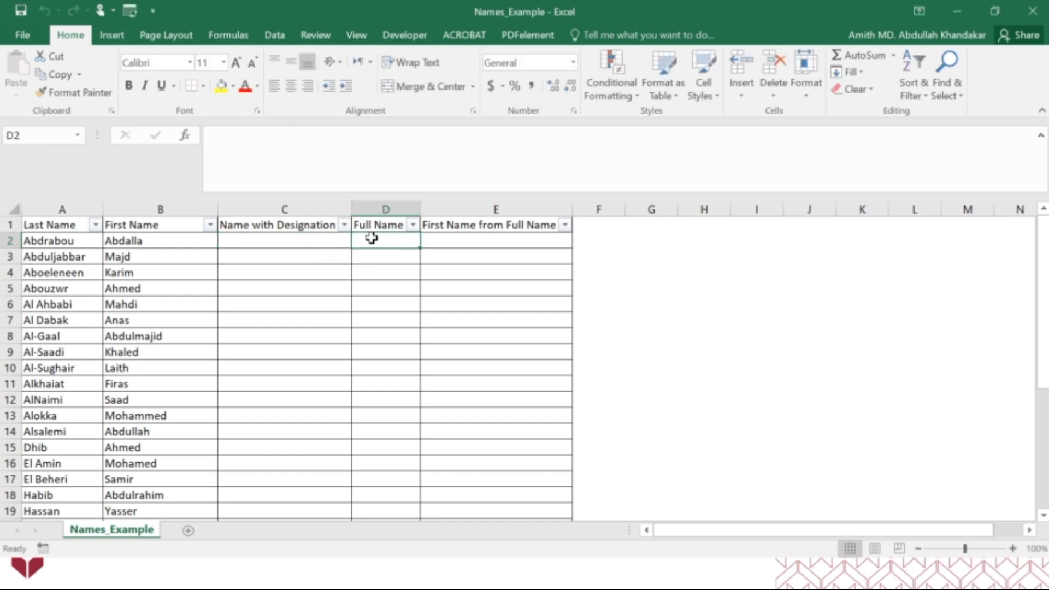
{"action": "left_click_drag", "start_coordinate": [420, 209], "coordinate": [506, 210]}
{"action": "double_click", "coordinate": [442, 239]}
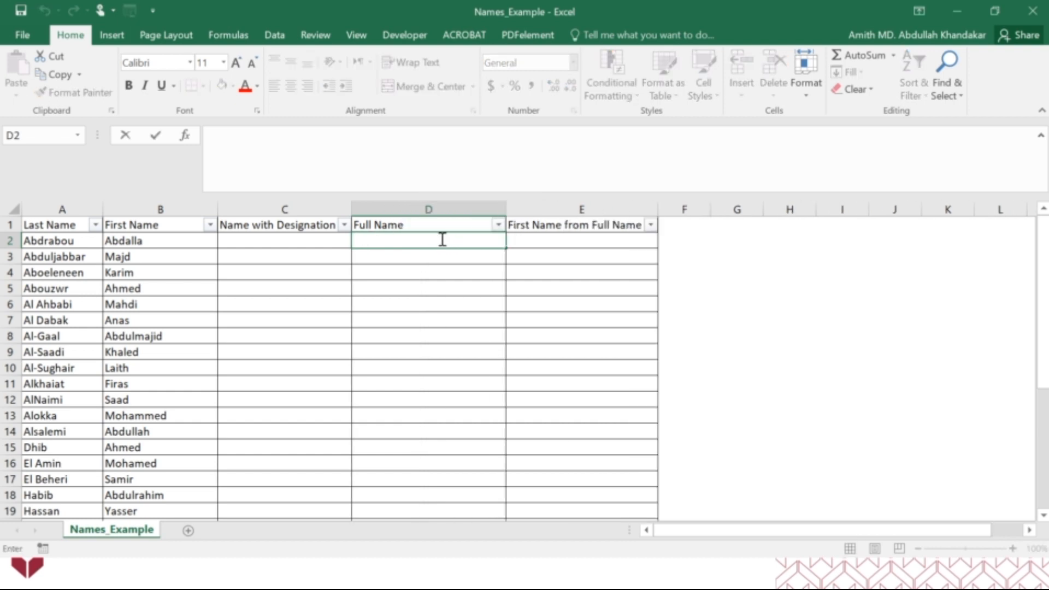
{"action": "type", "text": "=conca"}
{"action": "key", "text": "Tab"}
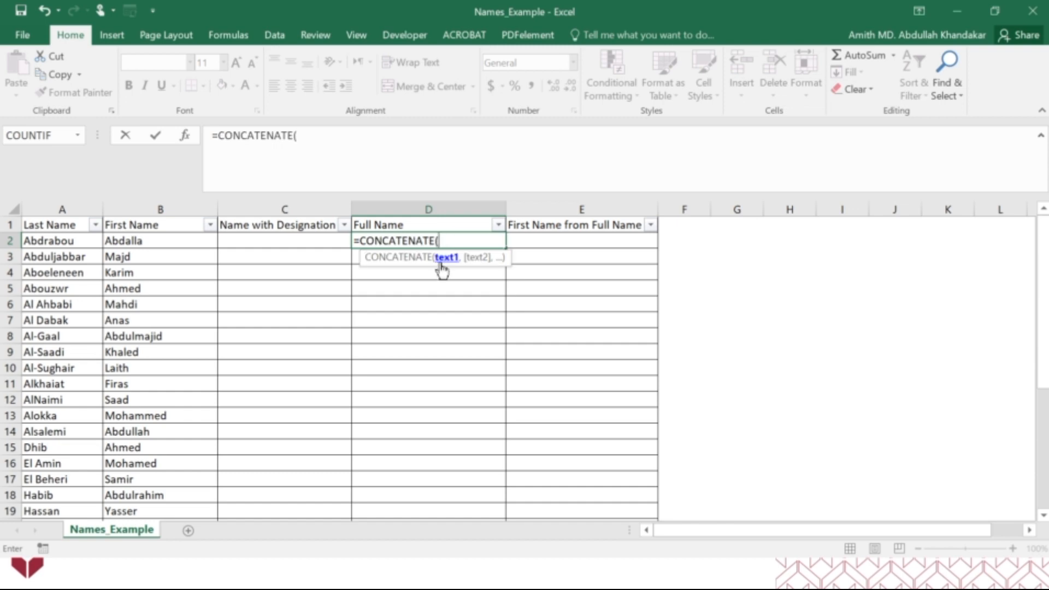
{"action": "left_click", "coordinate": [166, 241]}
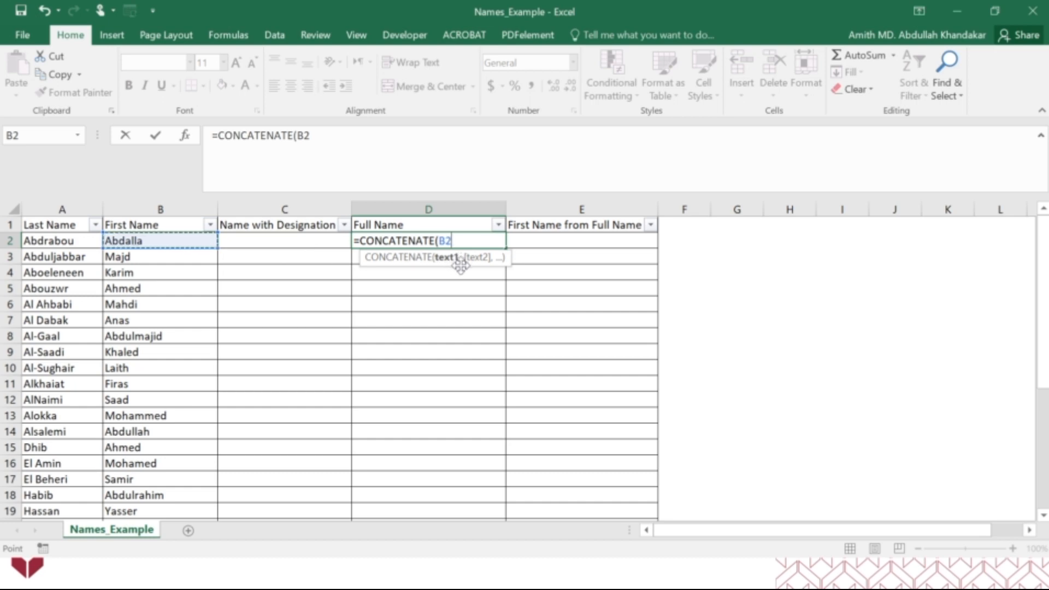
{"action": "type", "text": ","}
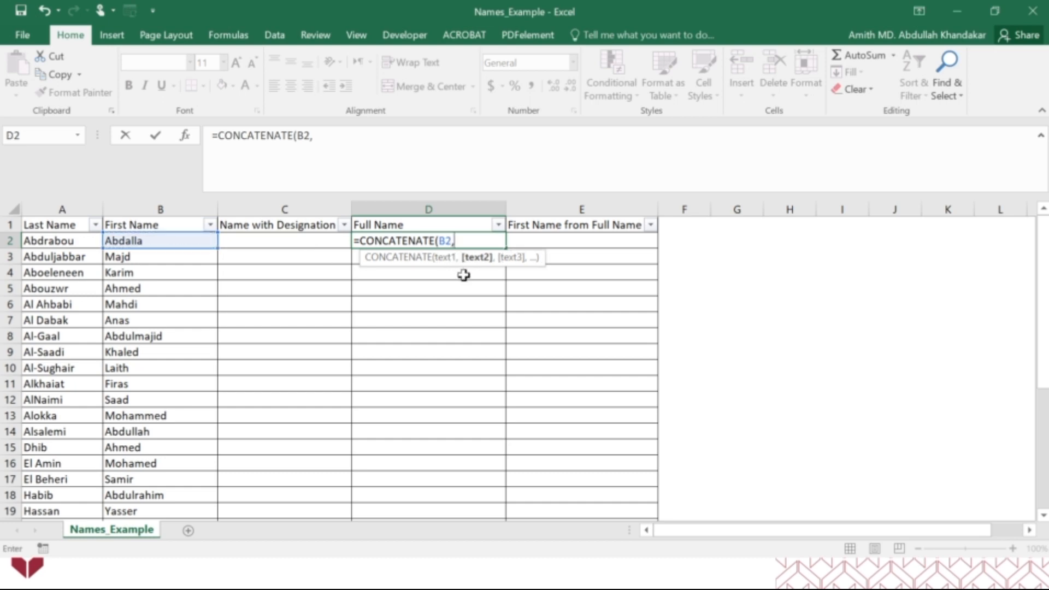
{"action": "left_click", "coordinate": [77, 243]}
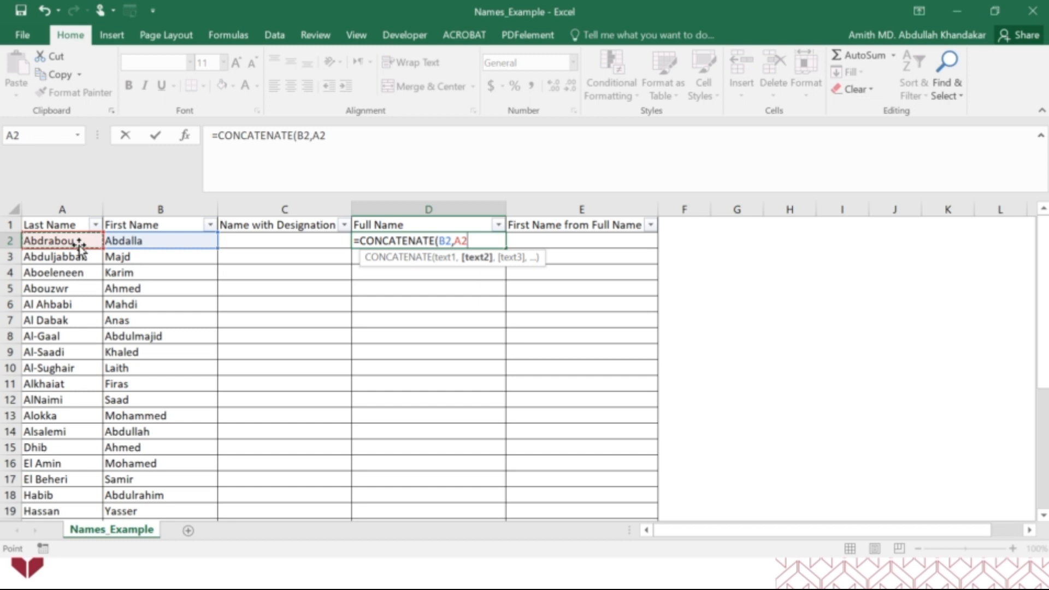
{"action": "type", "text": ")"}
{"action": "key", "text": "Return"}
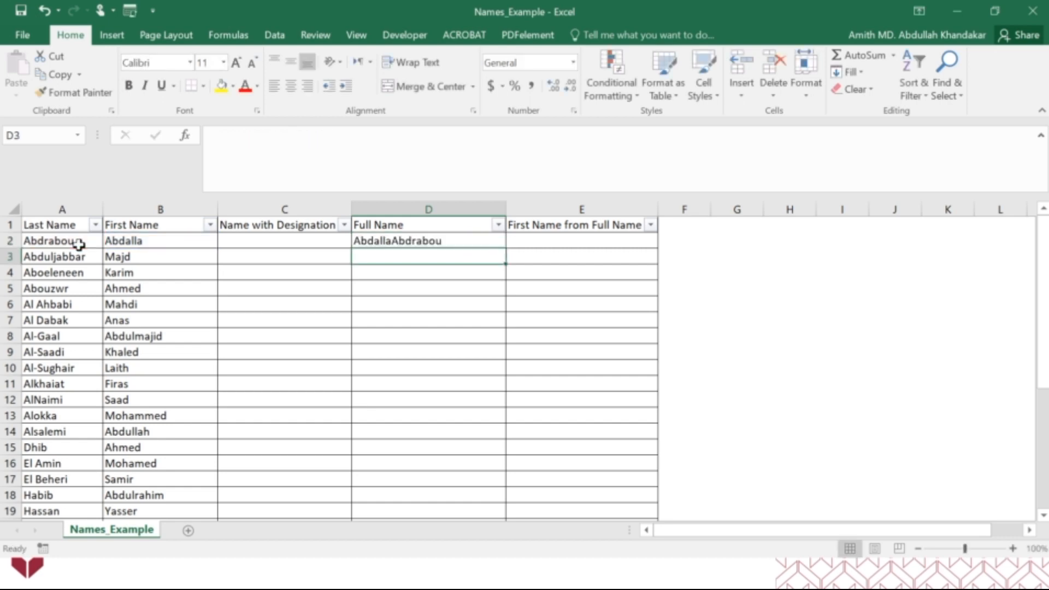
Add a space argument " " between B2 and A2 in D2's CONCATENATE formula
{"action": "left_click", "coordinate": [394, 241]}
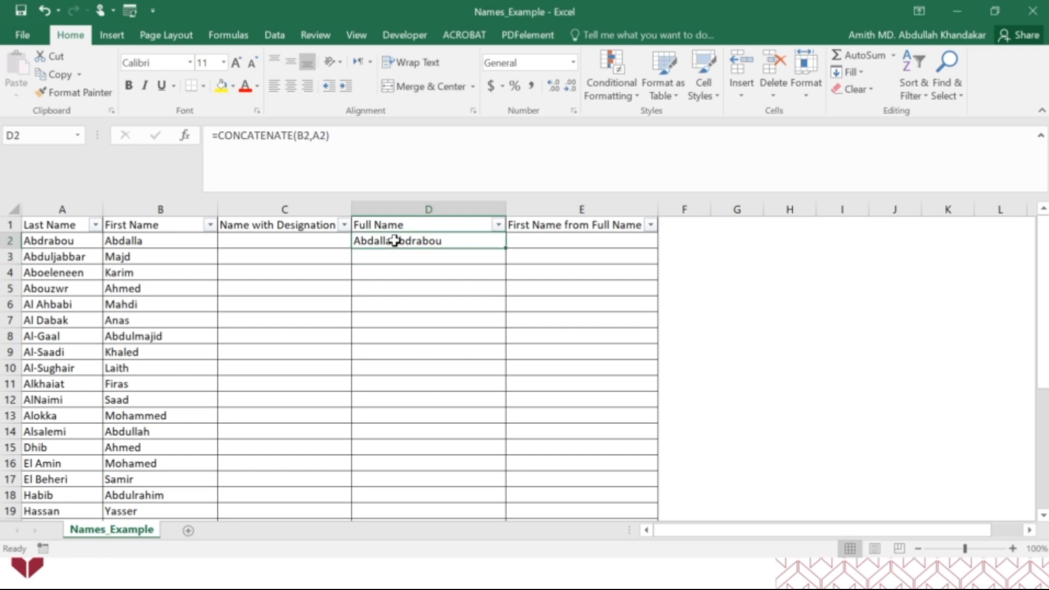
{"action": "left_click", "coordinate": [314, 139]}
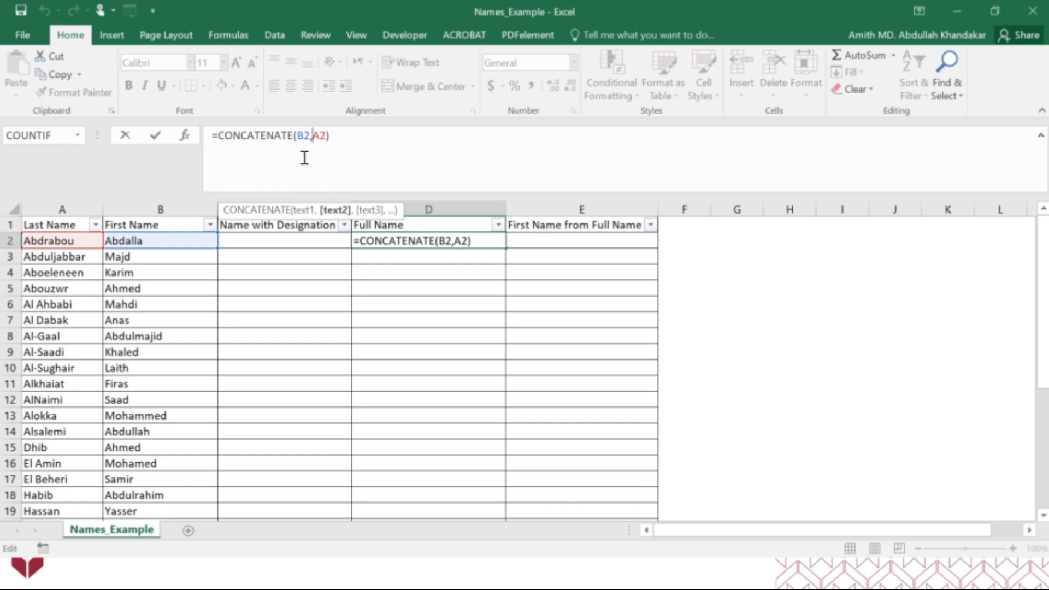
{"action": "type", "text": "\""}
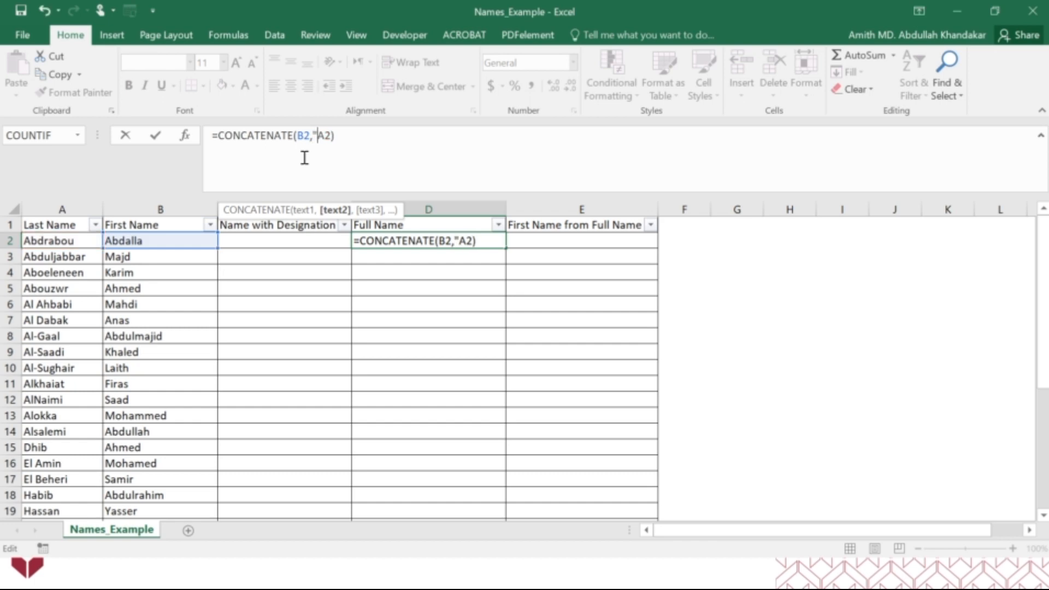
{"action": "type", "text": " \","}
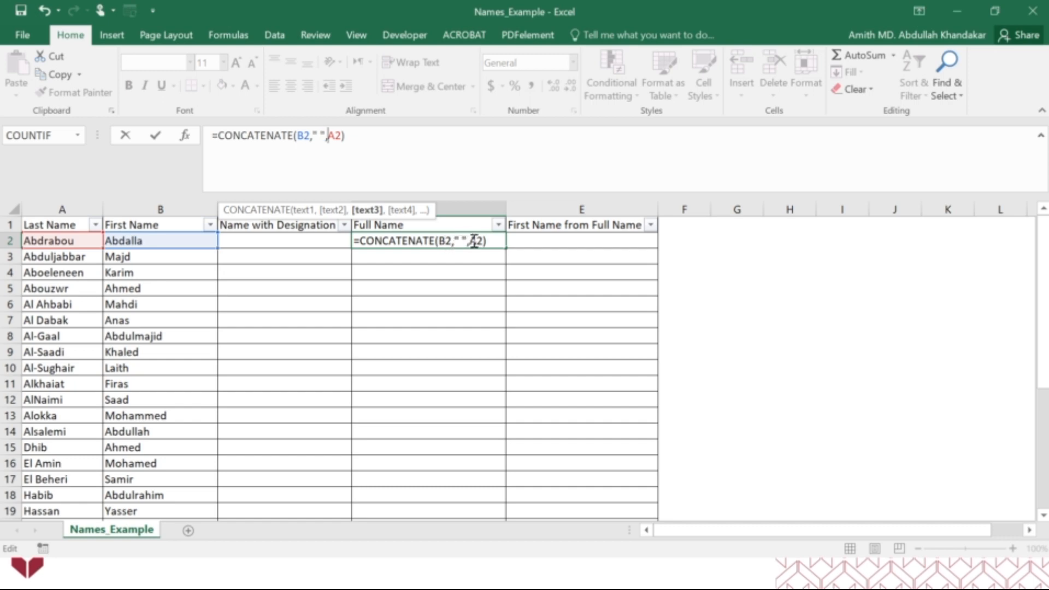
{"action": "key", "text": "Return"}
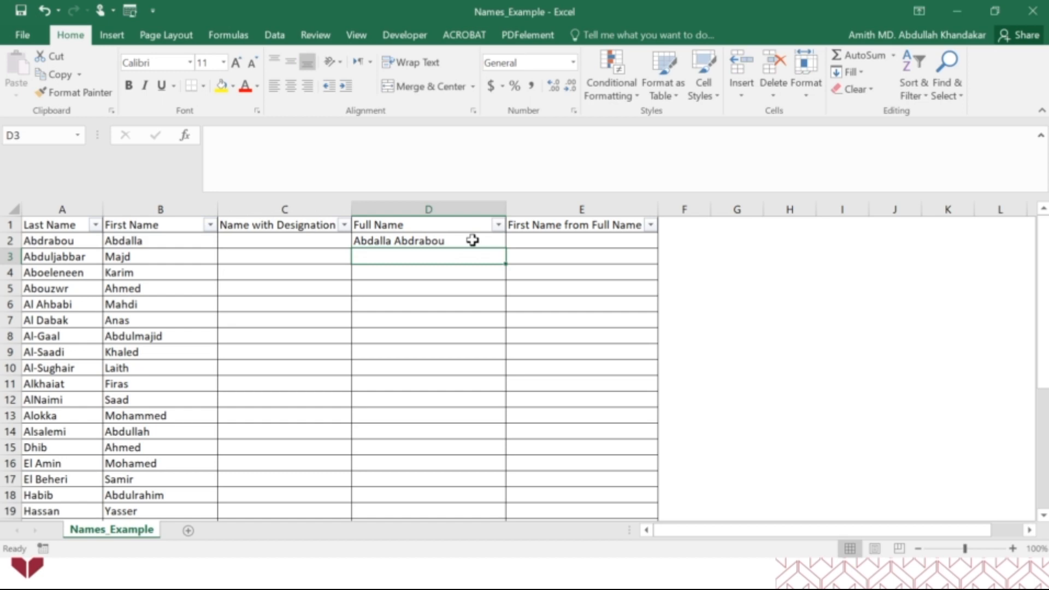
Fill D2's formula down the Full Name column through the last record and widen the column slightly more
{"action": "left_click", "coordinate": [473, 240]}
{"action": "left_click_drag", "start_coordinate": [505, 249], "coordinate": [506, 264]}
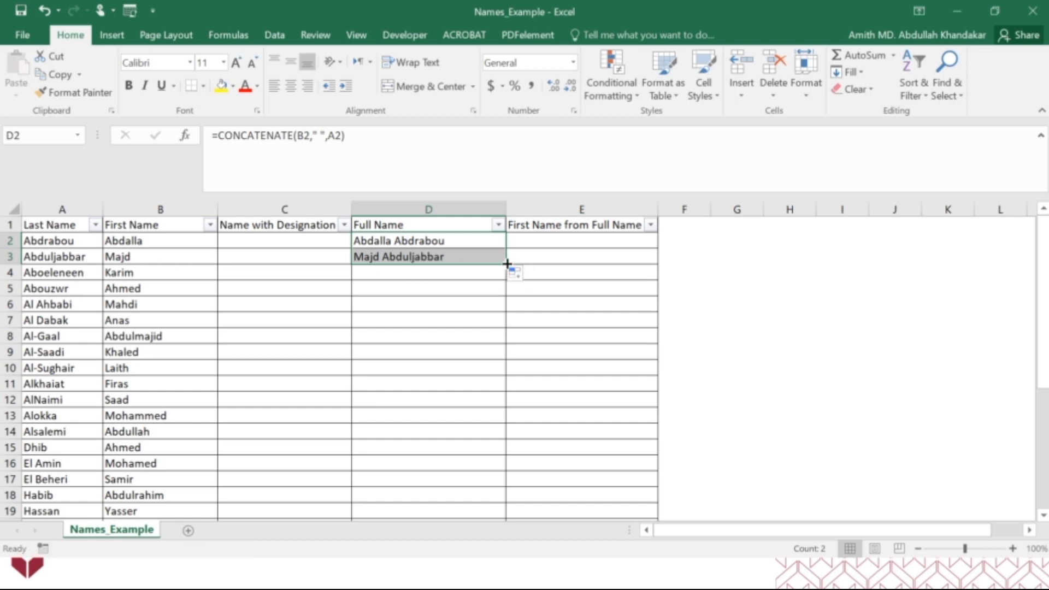
{"action": "left_click_drag", "start_coordinate": [506, 264], "coordinate": [495, 481]}
{"action": "scroll", "coordinate": [468, 396], "scroll_direction": "up", "scroll_amount": 5}
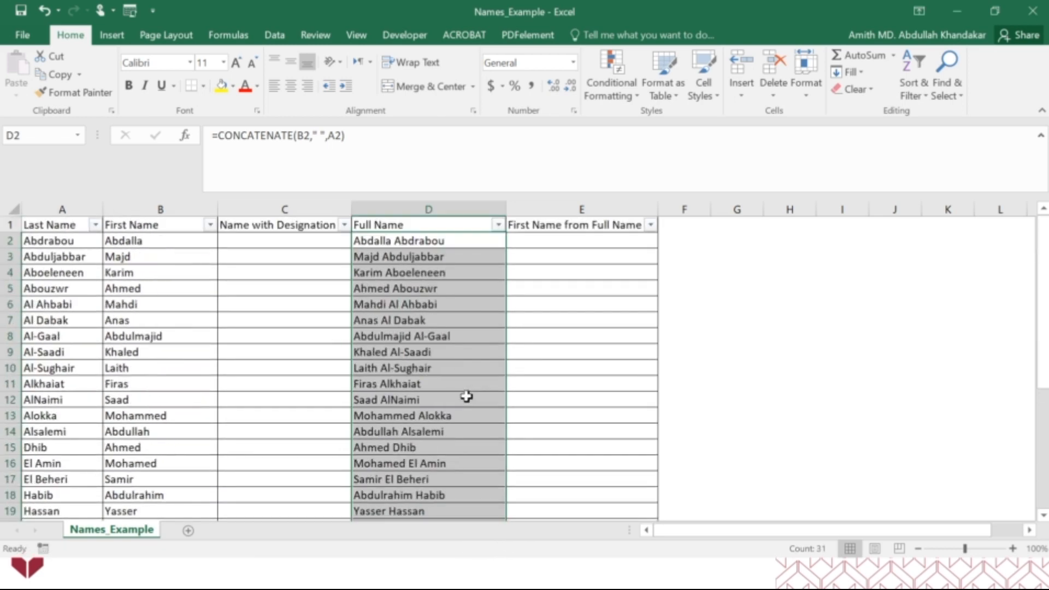
{"action": "left_click_drag", "start_coordinate": [506, 209], "coordinate": [536, 209]}
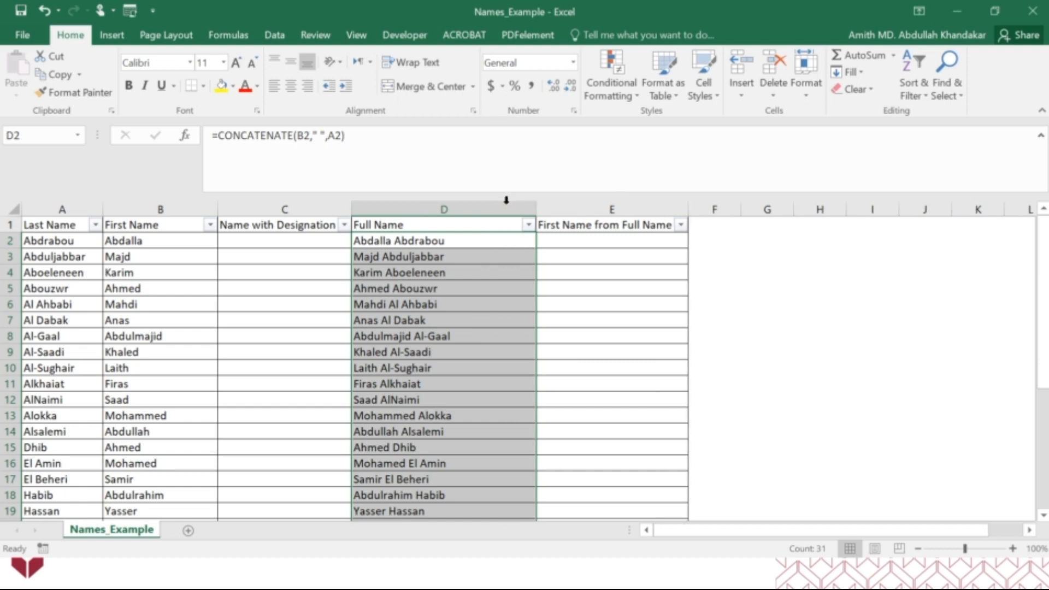
{"action": "left_click", "coordinate": [465, 353]}
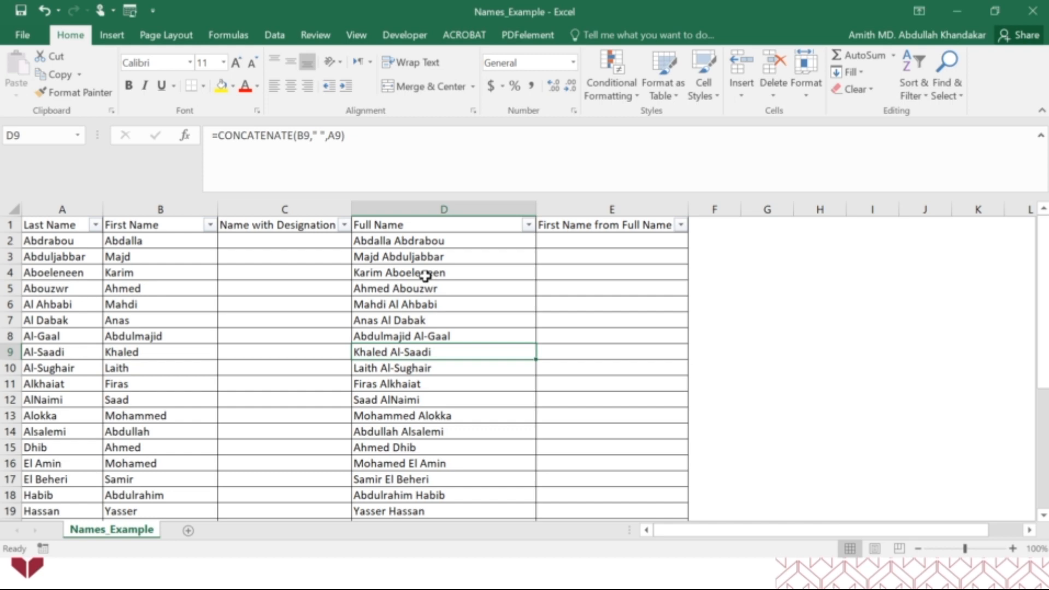
{"action": "left_click", "coordinate": [280, 244]}
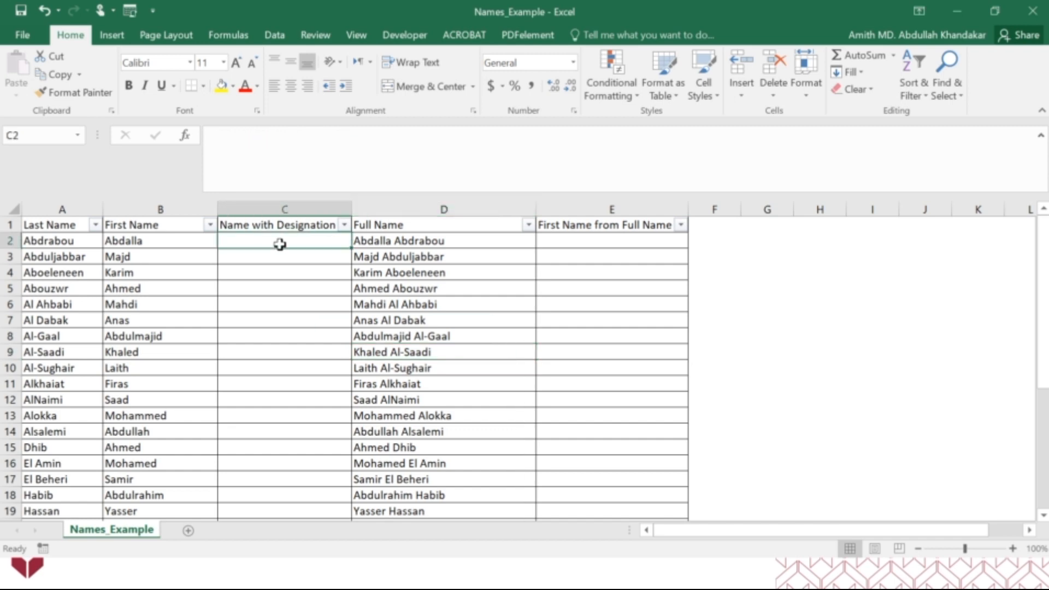
{"action": "type", "text": "="}
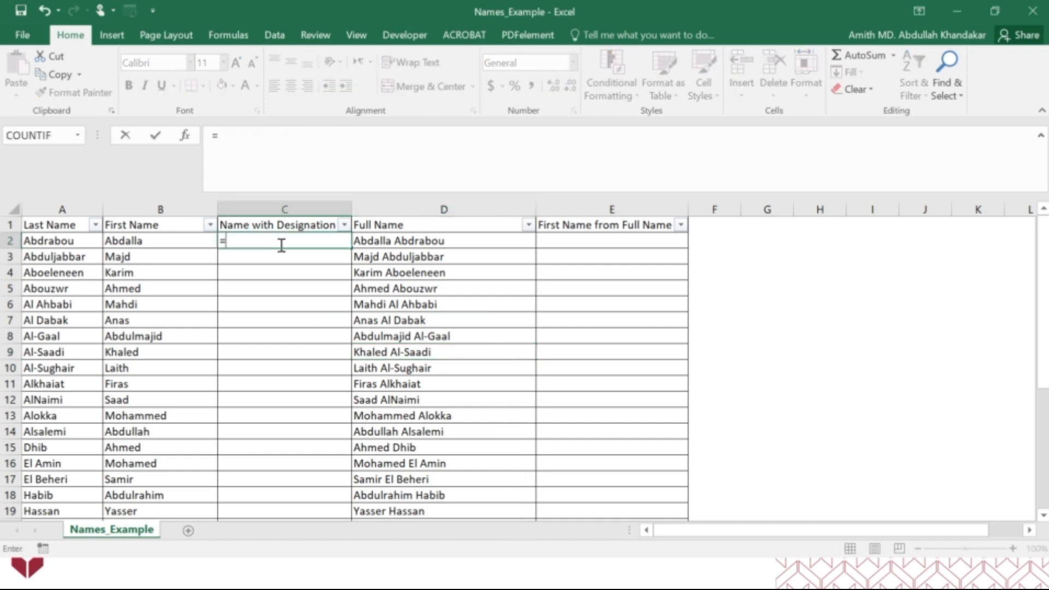
{"action": "type", "text": "con"}
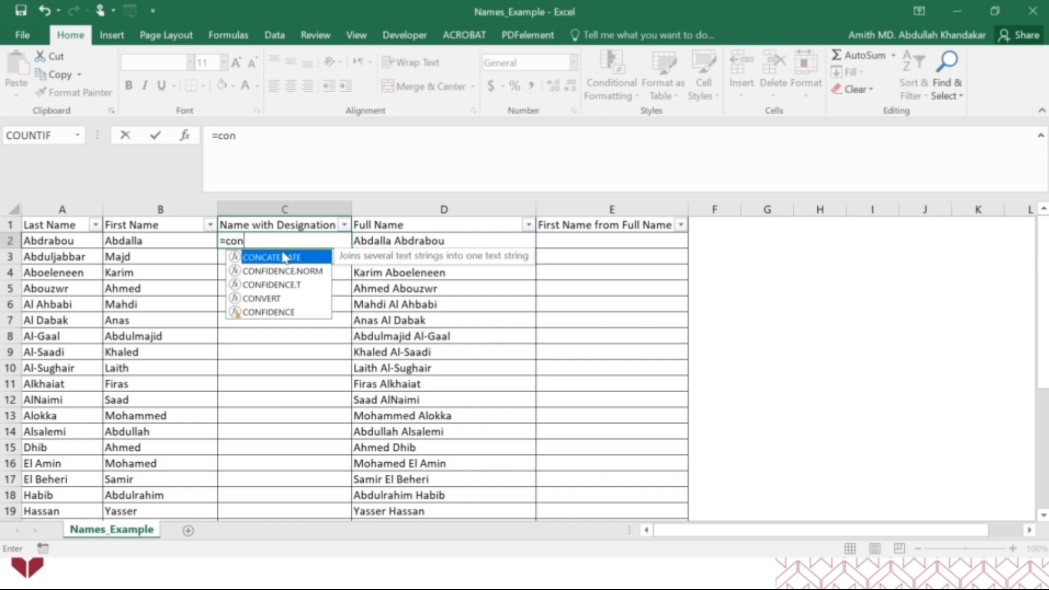
{"action": "double_click", "coordinate": [283, 257]}
{"action": "left_click", "coordinate": [354, 207]}
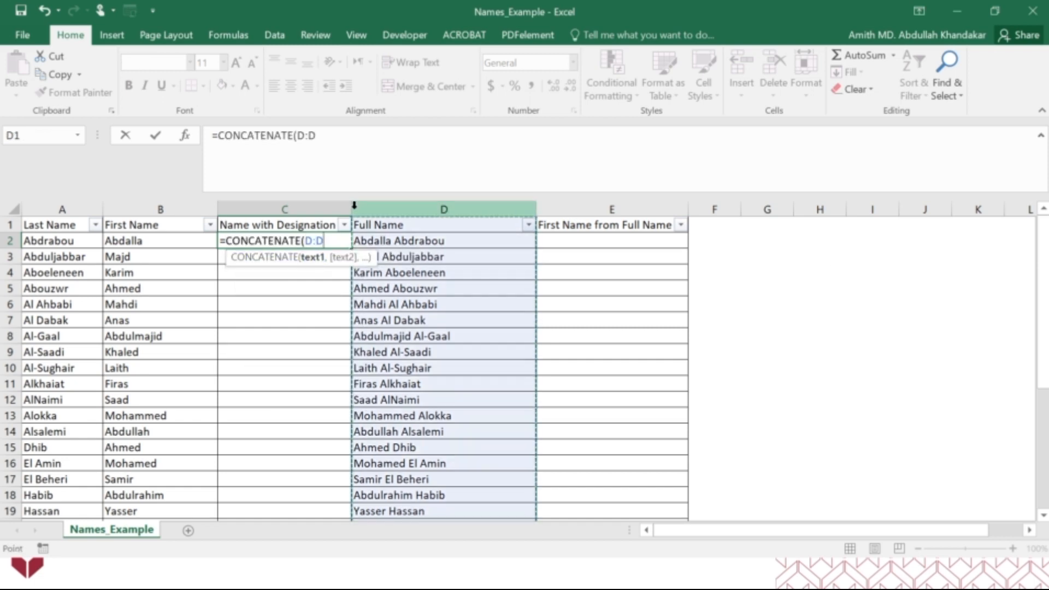
{"action": "key", "text": "Escape"}
Widen the Name with Designation column and enter =CONCATENATE("Mr."," ",B2) in C2
{"action": "left_click_drag", "start_coordinate": [353, 206], "coordinate": [473, 206]}
{"action": "double_click", "coordinate": [308, 240]}
{"action": "type", "text": "=conc"}
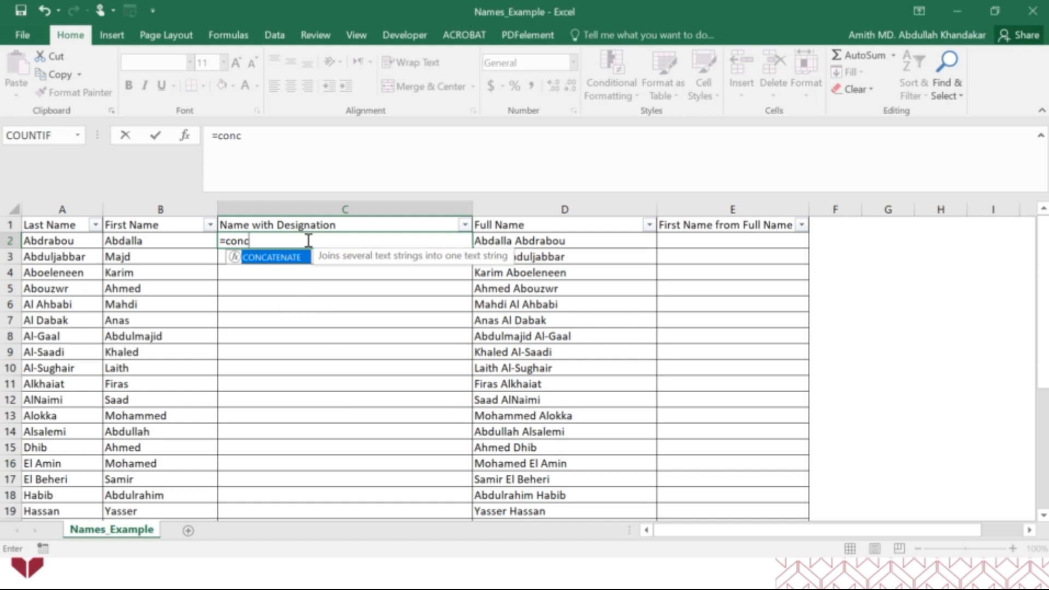
{"action": "key", "text": "Tab"}
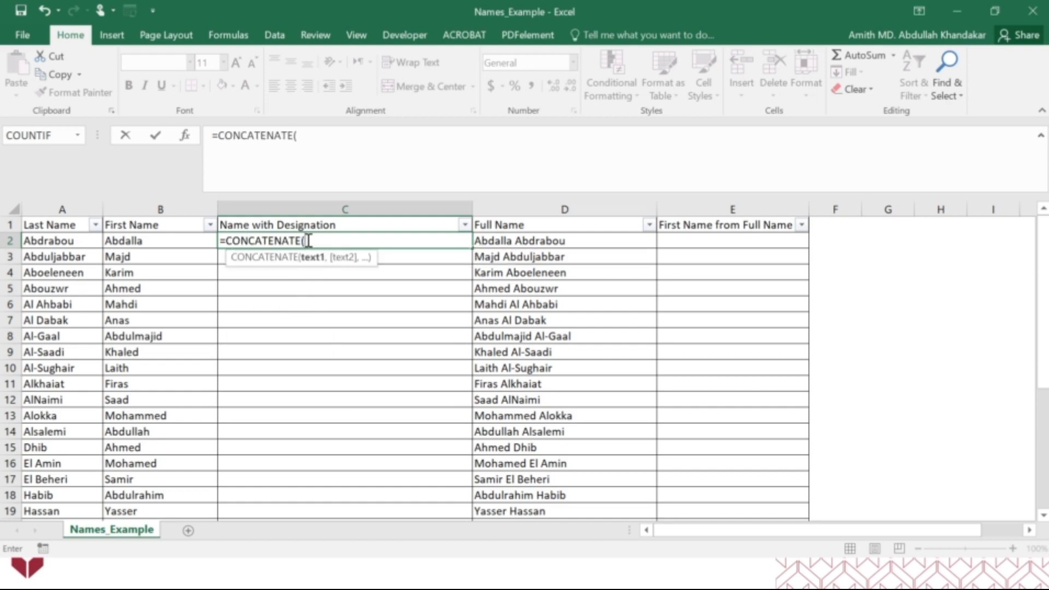
{"action": "type", "text": "\"Mr."}
{"action": "type", "text": "\", "}
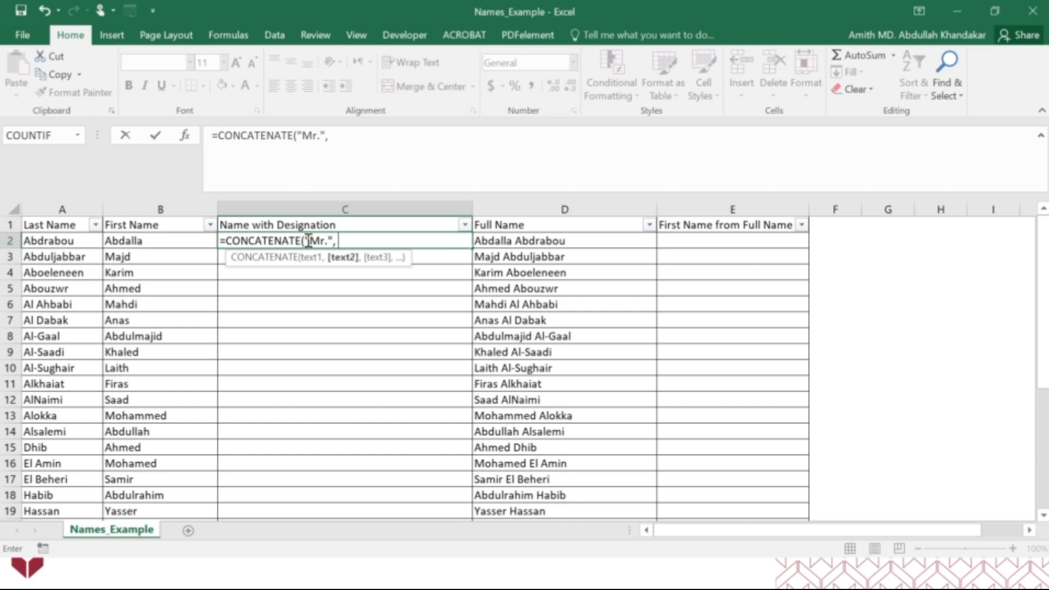
{"action": "type", "text": "\" \","}
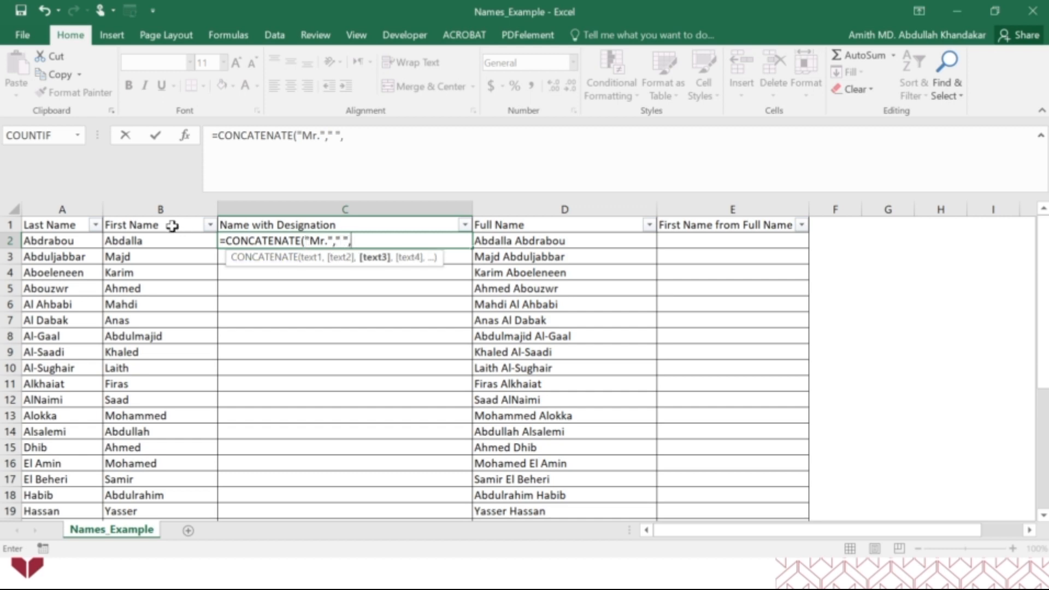
{"action": "left_click", "coordinate": [156, 238]}
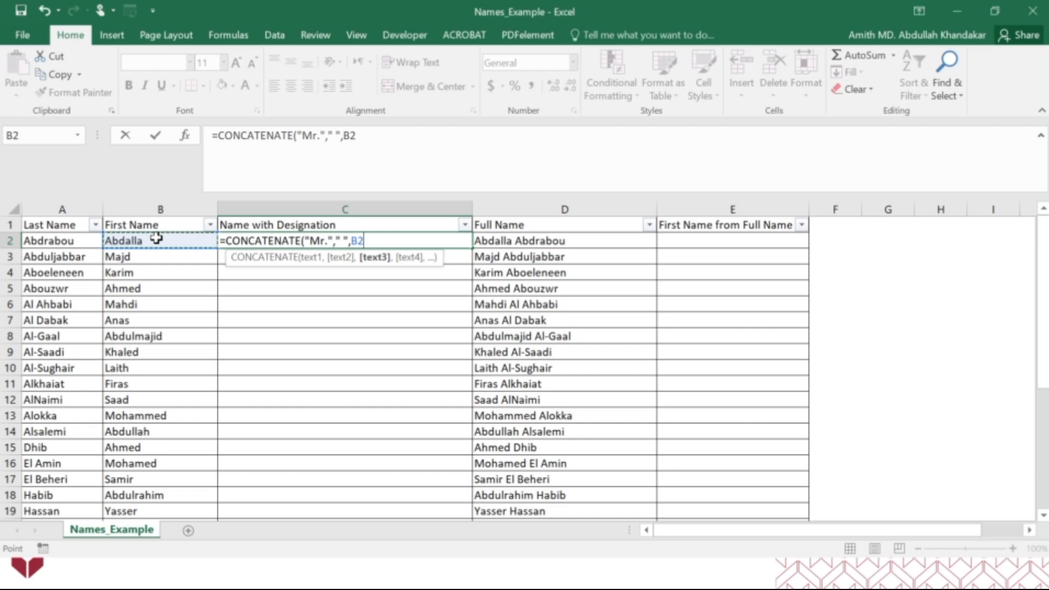
{"action": "type", "text": ")"}
{"action": "key", "text": "Return"}
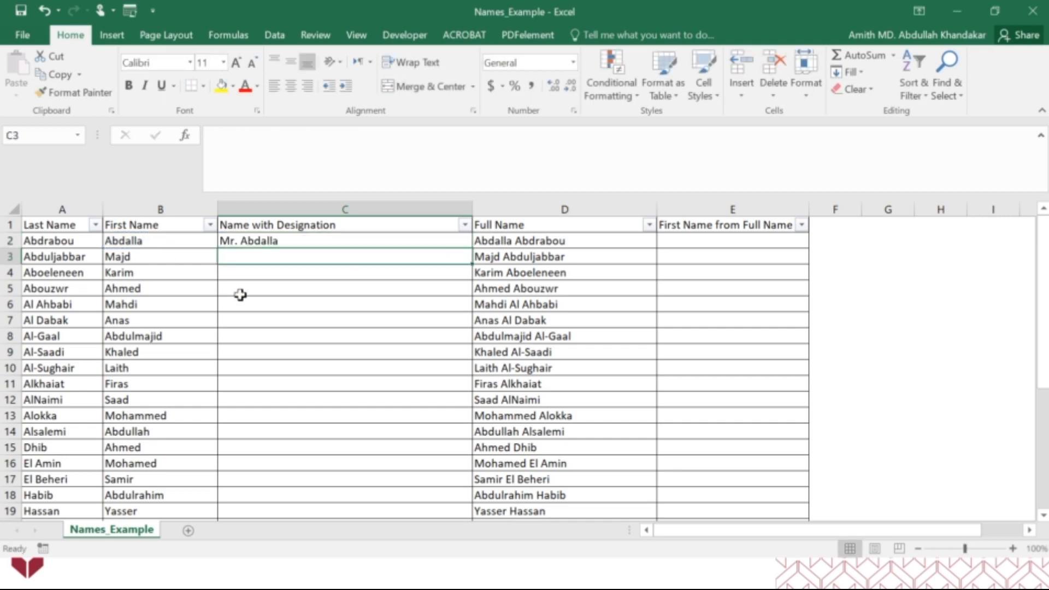
{"action": "left_click", "coordinate": [290, 241]}
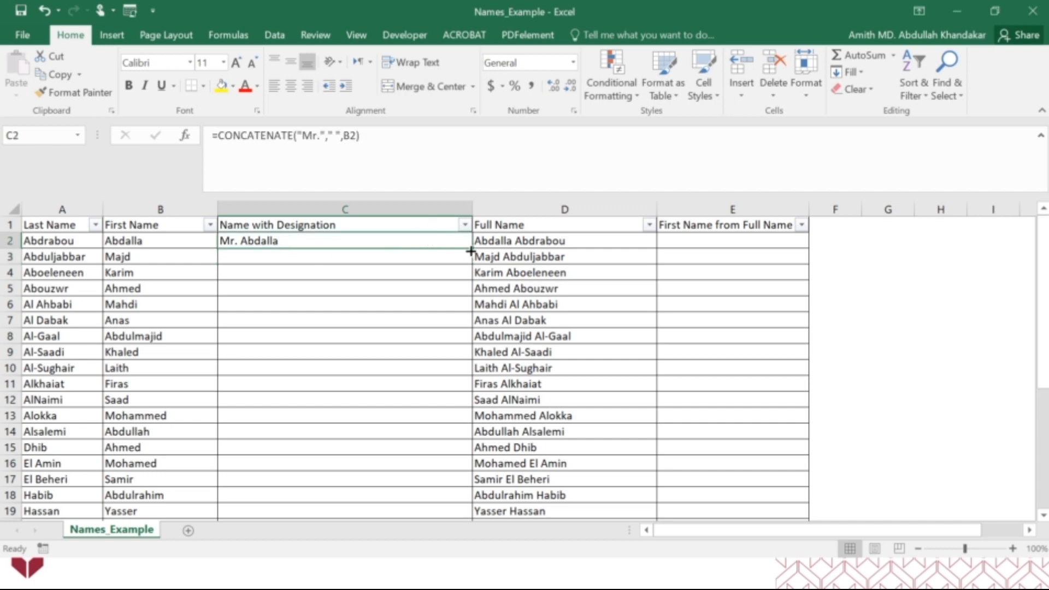
Fill C2's CONCATENATE formula down the Name with Designation column through the last record
{"action": "left_click_drag", "start_coordinate": [471, 254], "coordinate": [471, 263]}
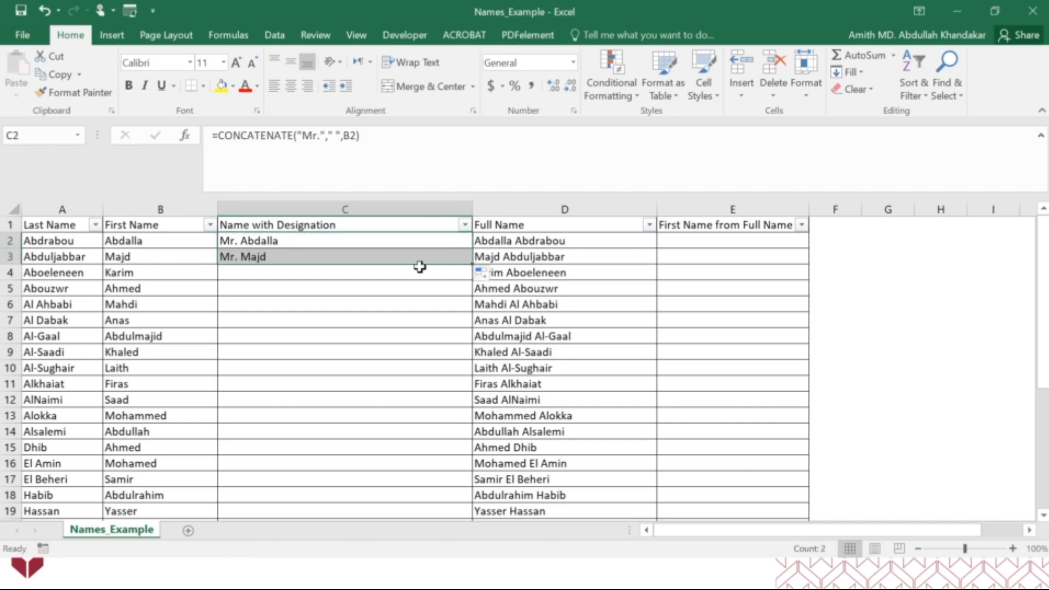
{"action": "left_click_drag", "start_coordinate": [471, 265], "coordinate": [442, 507]}
{"action": "scroll", "coordinate": [428, 427], "scroll_direction": "up", "scroll_amount": 5}
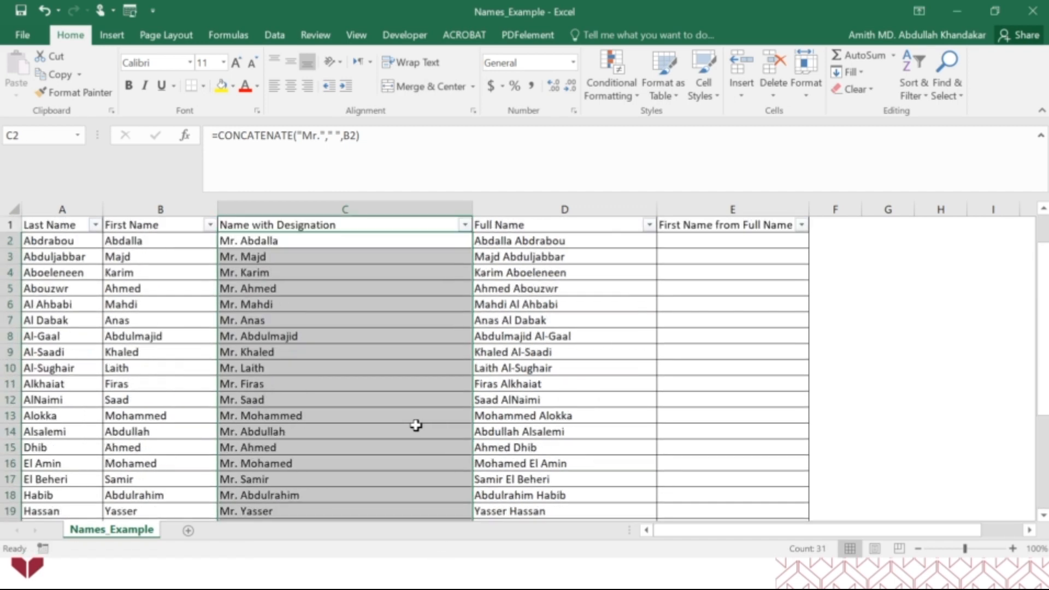
Remove the quotation marks around the space argument in C2's CONCATENATE formula, leaving an unquoted blank between "Mr." and B2
{"action": "left_click", "coordinate": [257, 240]}
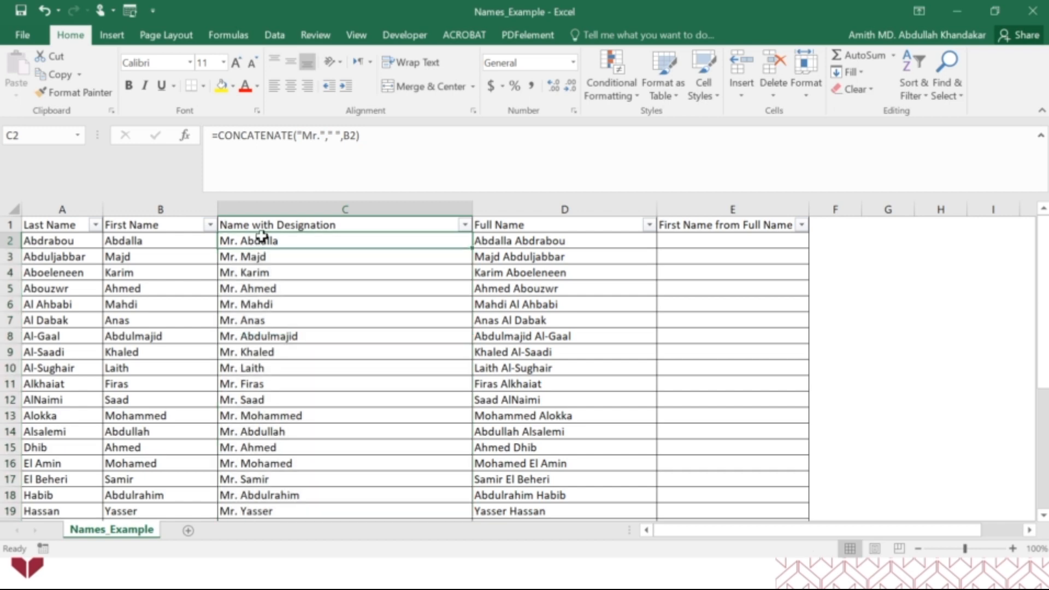
{"action": "left_click", "coordinate": [335, 136]}
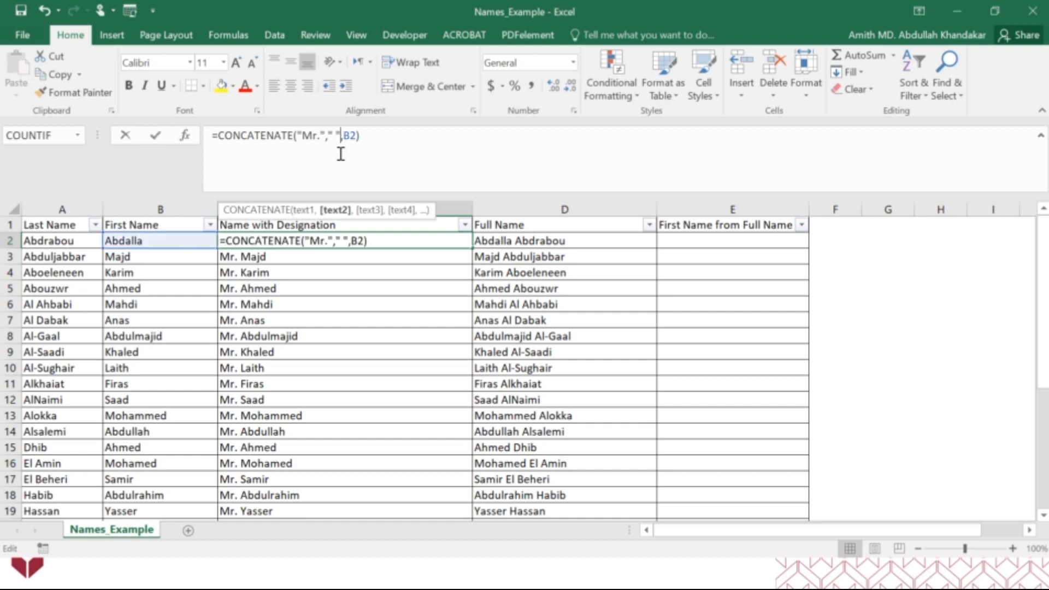
{"action": "key", "text": "BackSpace"}
{"action": "key", "text": "BackSpace"}
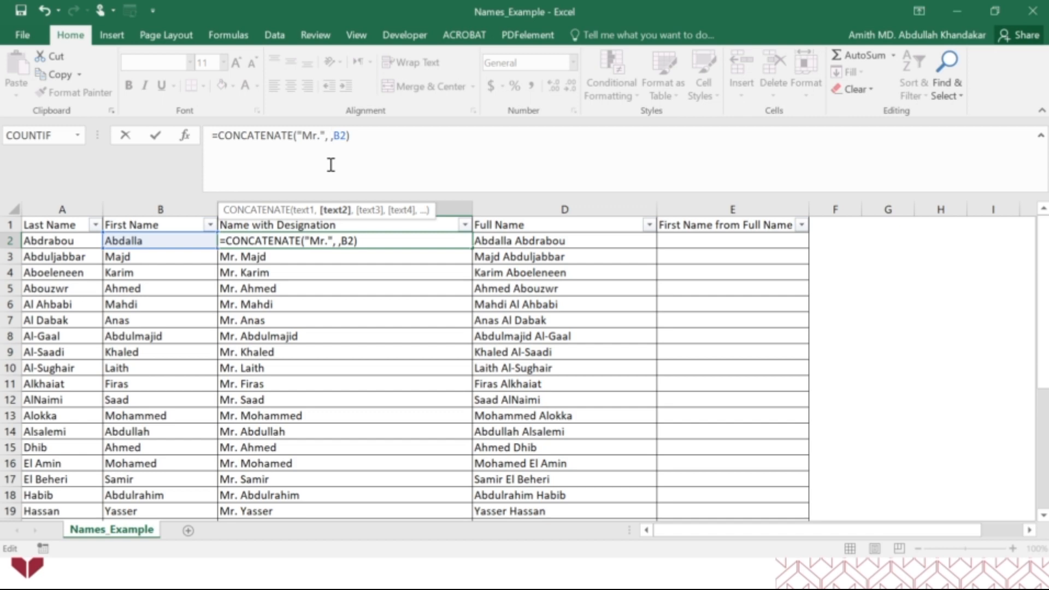
{"action": "left_click_drag", "start_coordinate": [331, 143], "coordinate": [343, 140]}
{"action": "type", "text": "\"\""}
{"action": "key", "text": "Return"}
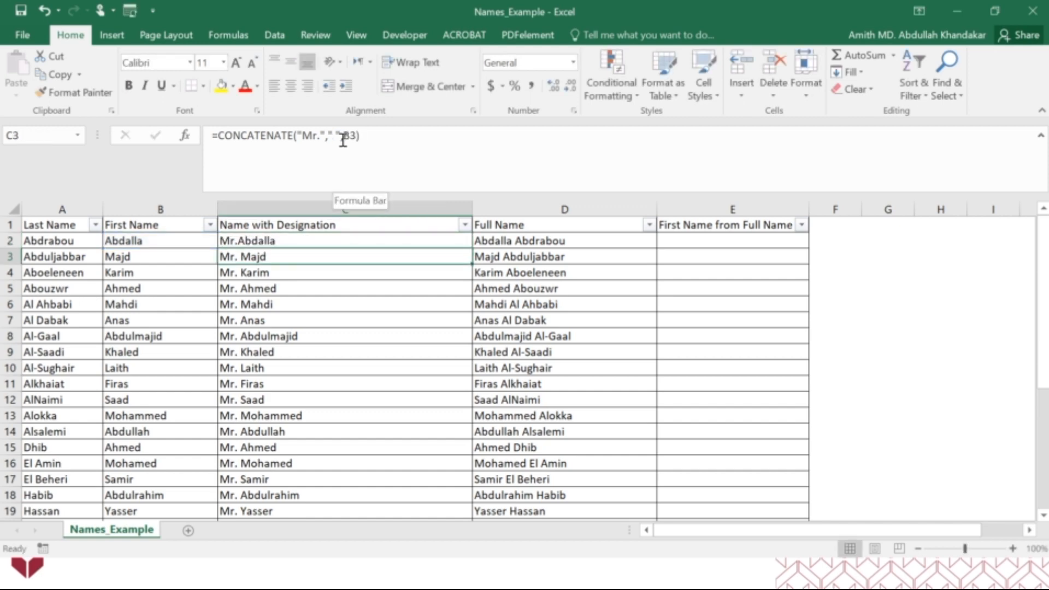
Rework the second argument of C2's CONCATENATE formula into several unquoted spaces between "Mr." and B2
{"action": "left_click", "coordinate": [284, 241]}
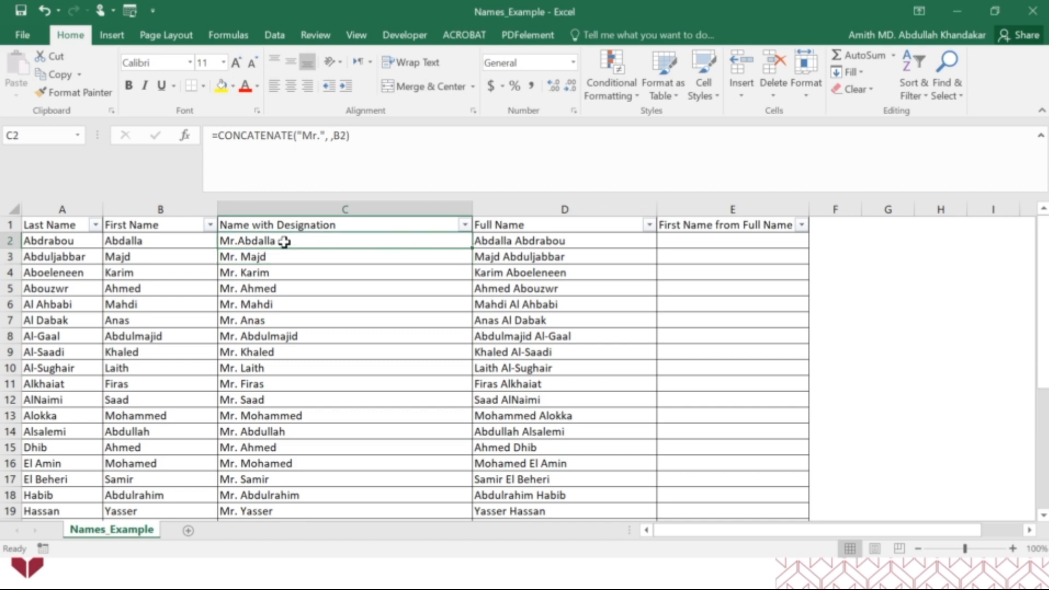
{"action": "left_click", "coordinate": [327, 136]}
{"action": "type", "text": ", \" \" ,"}
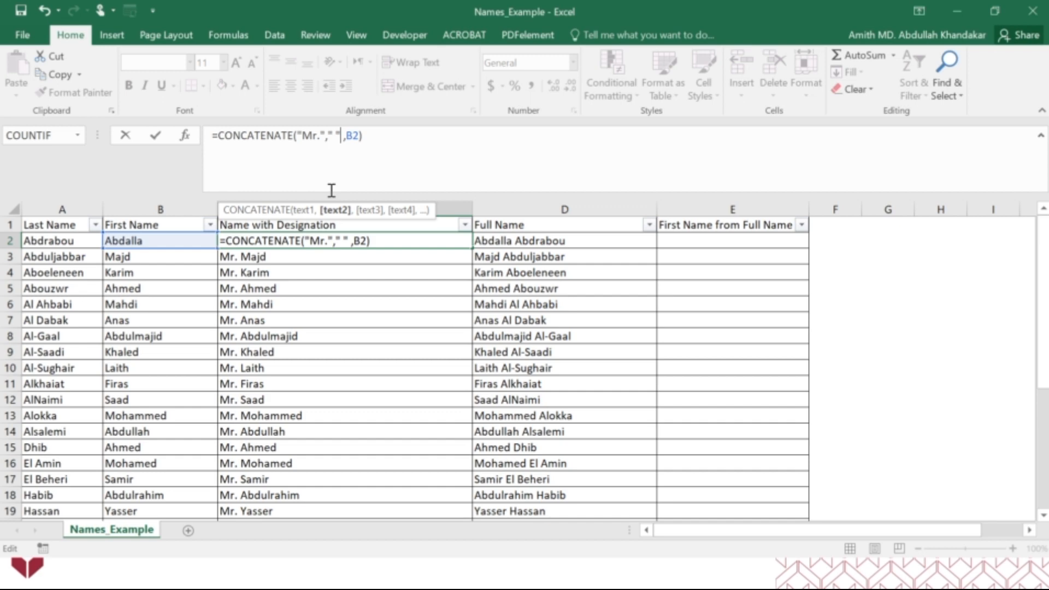
{"action": "key", "text": "Delete"}
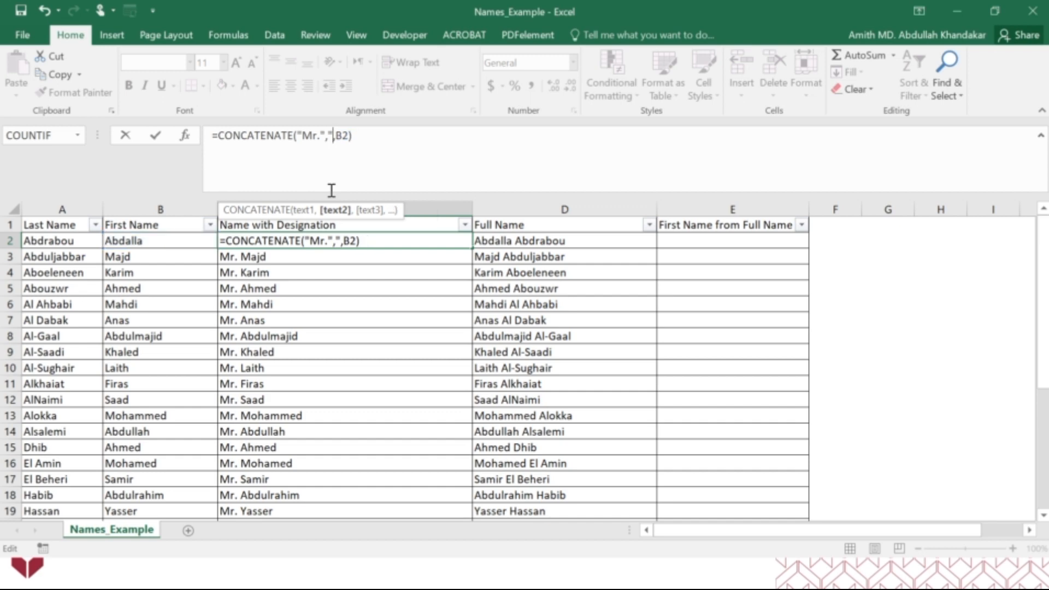
{"action": "key", "text": "Return"}
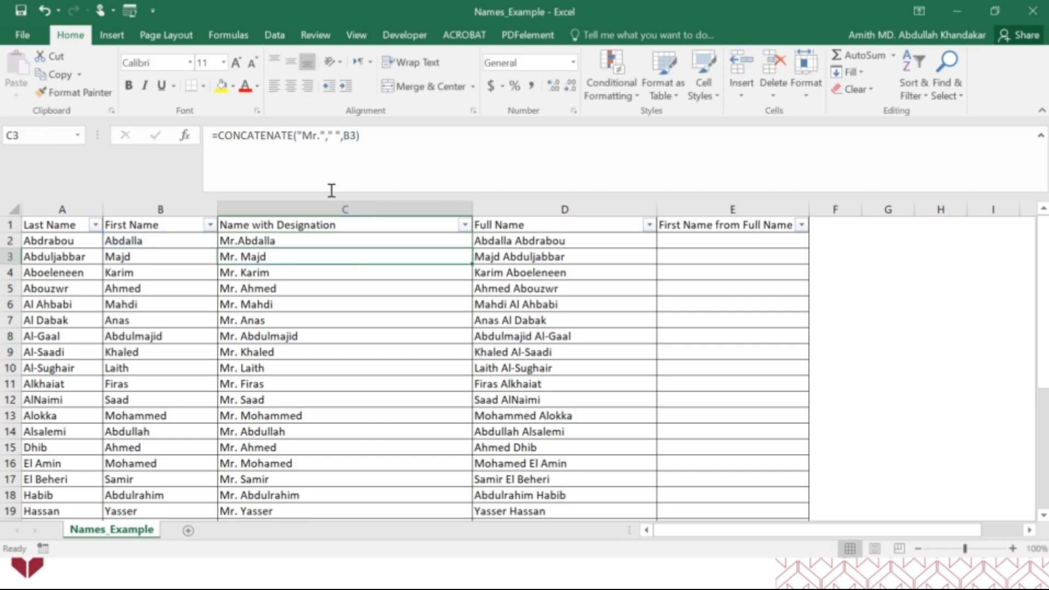
Restore the quoted space argument " " between "Mr." and B2 in C2's CONCATENATE formula
{"action": "left_click", "coordinate": [296, 239]}
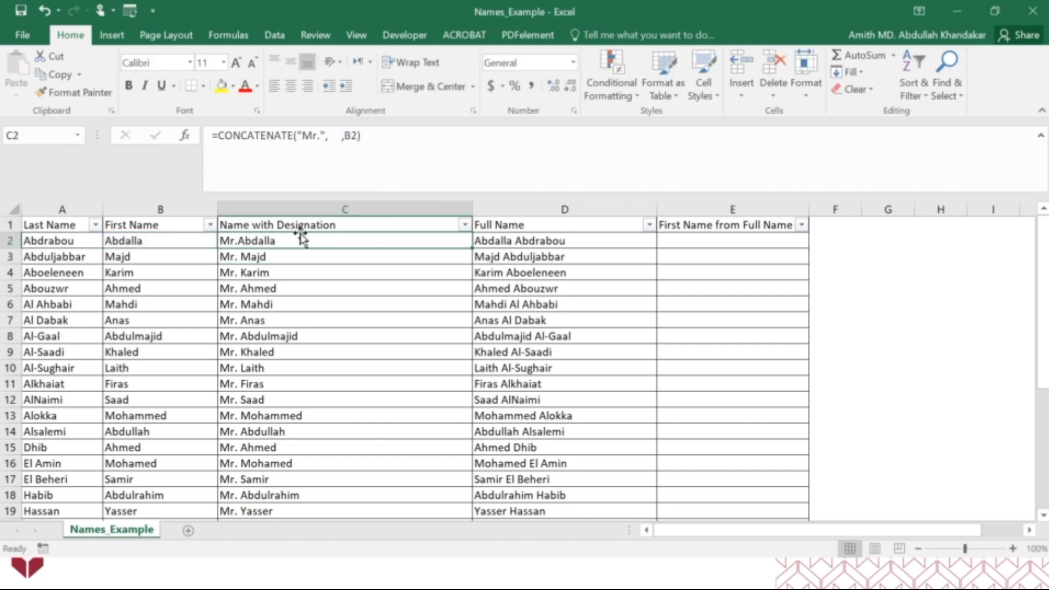
{"action": "left_click", "coordinate": [330, 136]}
{"action": "key", "text": "BackSpace"}
{"action": "key", "text": "BackSpace"}
{"action": "key", "text": "BackSpace"}
{"action": "key", "text": "BackSpace"}
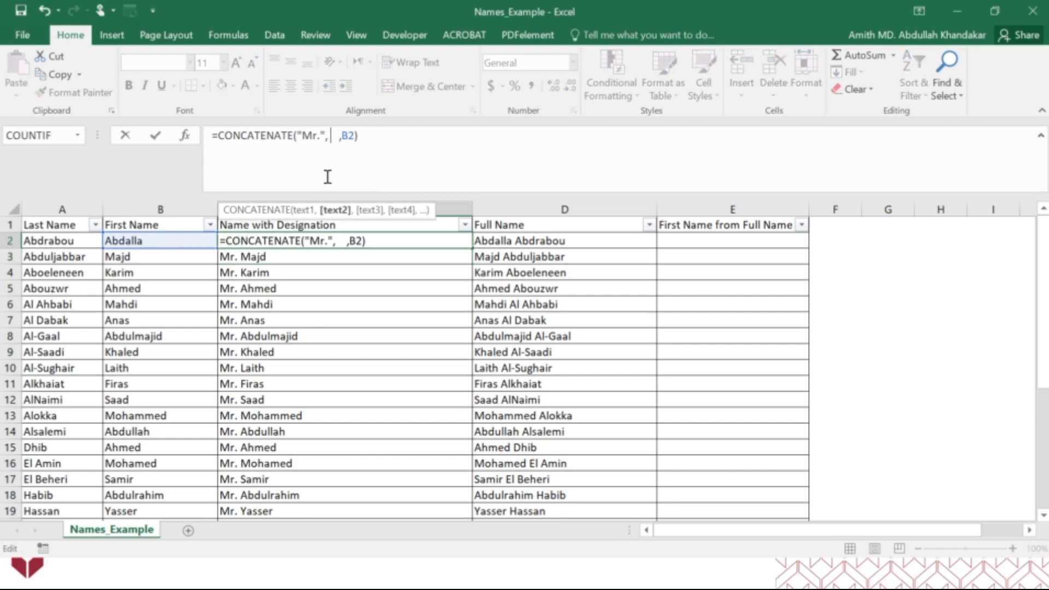
{"action": "type", "text": "\" \""}
{"action": "key", "text": "Return"}
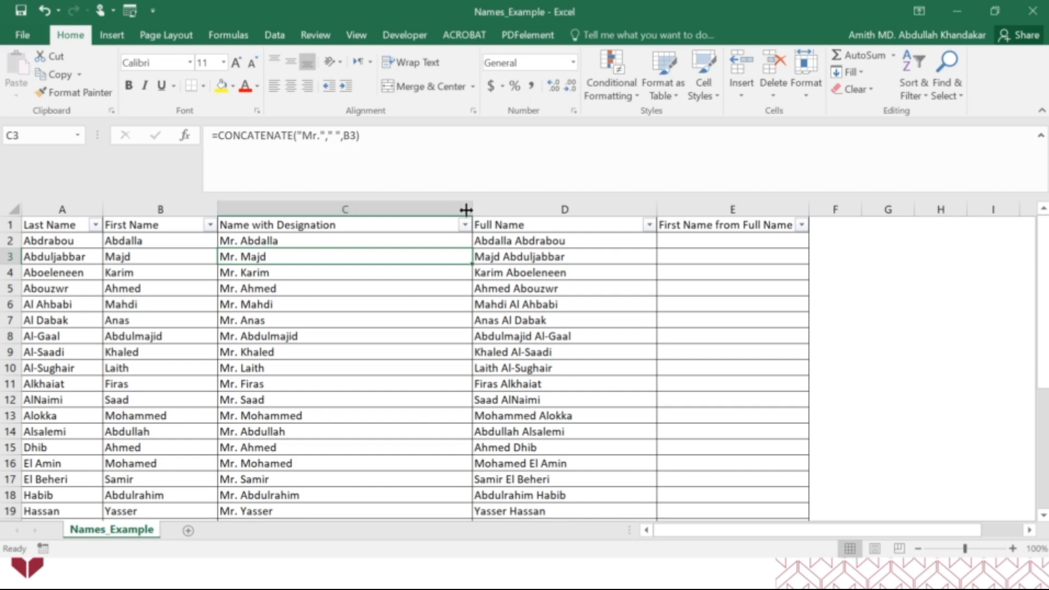
Narrow the Name with Designation column to about the width of its header
{"action": "left_click_drag", "start_coordinate": [471, 209], "coordinate": [348, 214]}
{"action": "left_click", "coordinate": [381, 207]}
{"action": "left_click", "coordinate": [342, 276]}
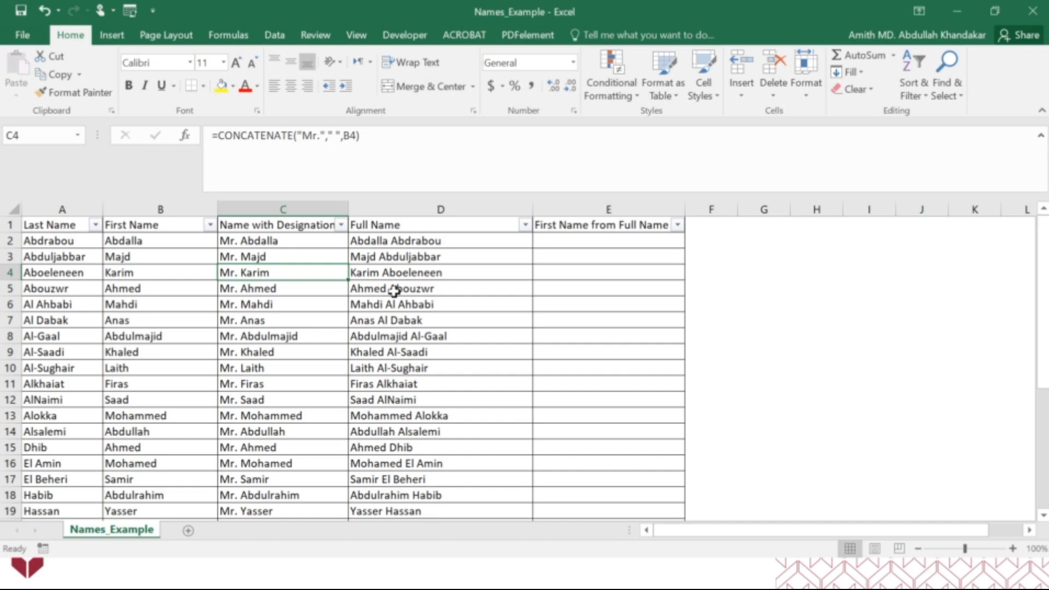
Hide columns A through C so that only Full Name and First Name from Full Name remain
{"action": "left_click", "coordinate": [582, 242]}
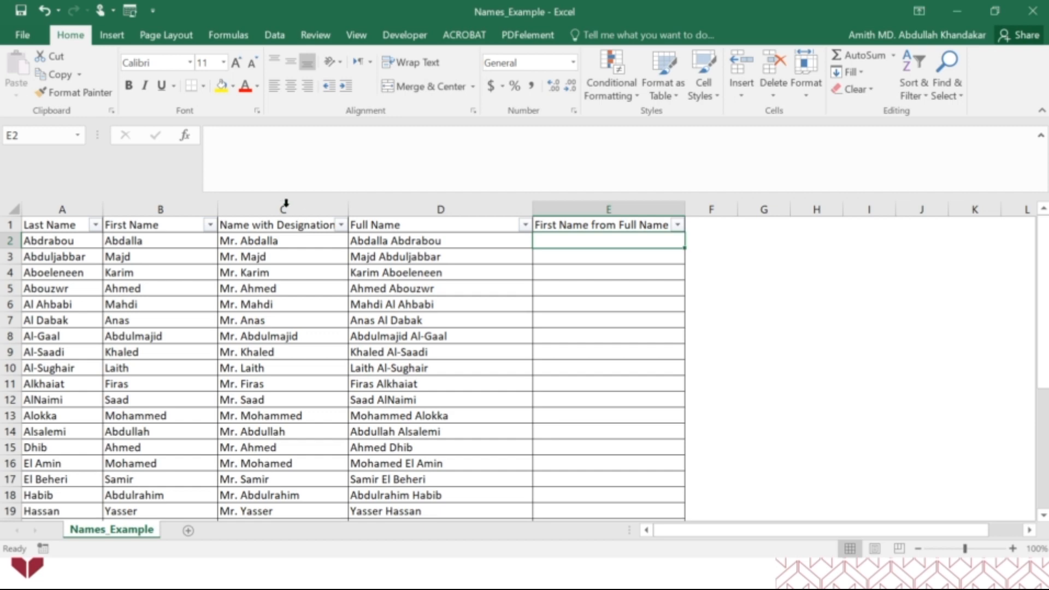
{"action": "left_click_drag", "start_coordinate": [285, 202], "coordinate": [70, 207]}
{"action": "right_click", "coordinate": [72, 209]}
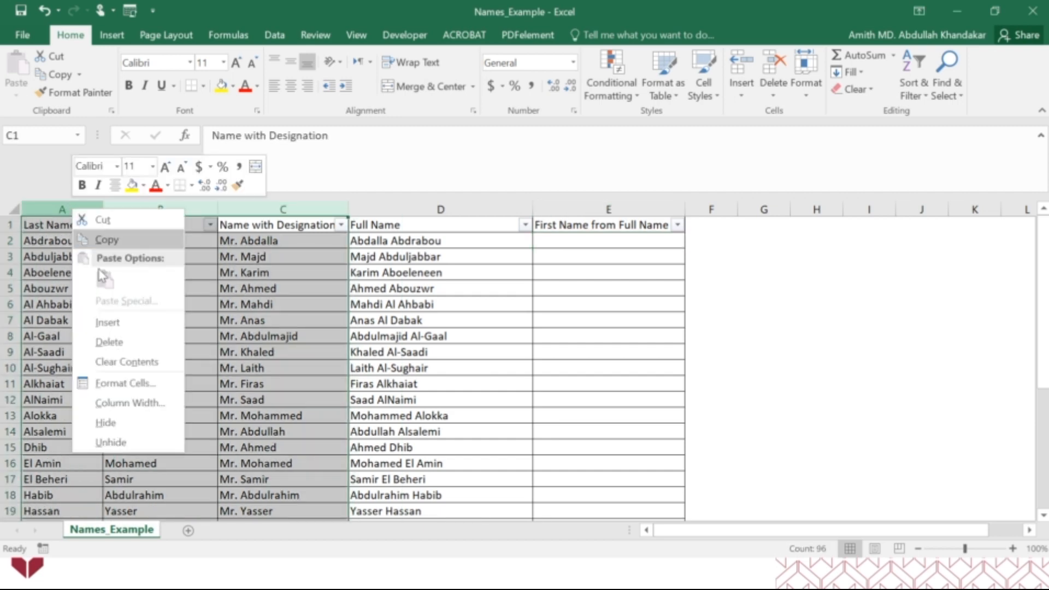
{"action": "left_click", "coordinate": [135, 424]}
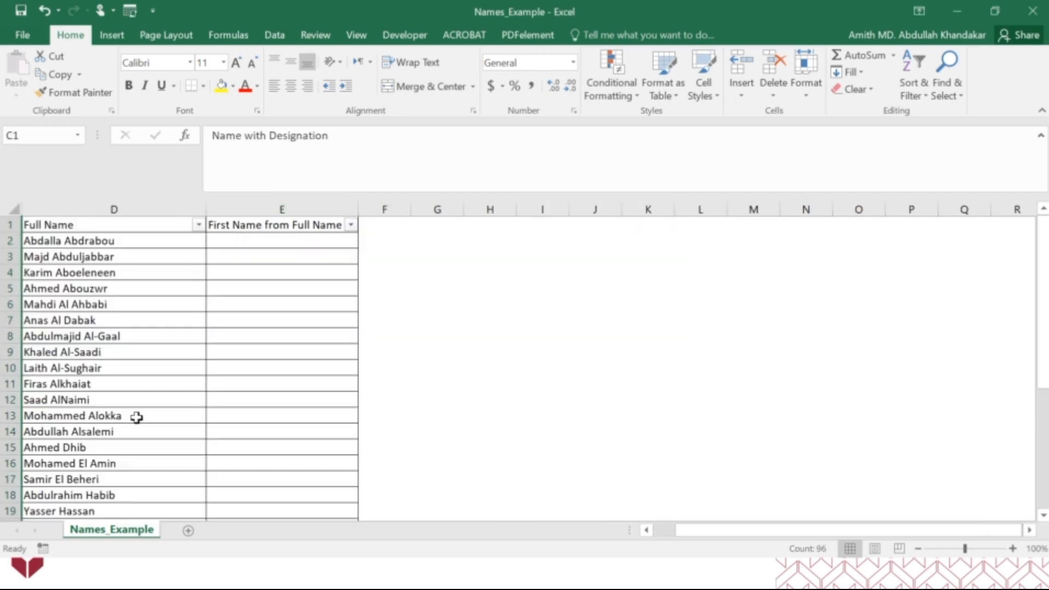
Enter =LEFT(D2,7) in E2 to extract the first name from the full name
{"action": "left_click", "coordinate": [234, 246]}
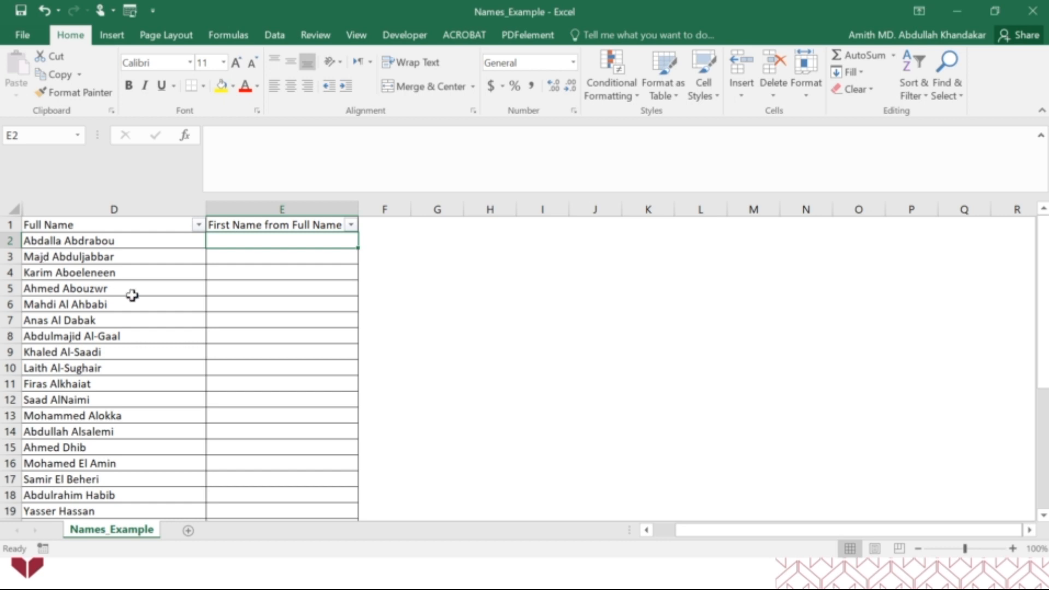
{"action": "scroll", "coordinate": [132, 295], "scroll_direction": "up", "scroll_amount": 1}
{"action": "scroll", "coordinate": [73, 267], "scroll_direction": "up", "scroll_amount": 1}
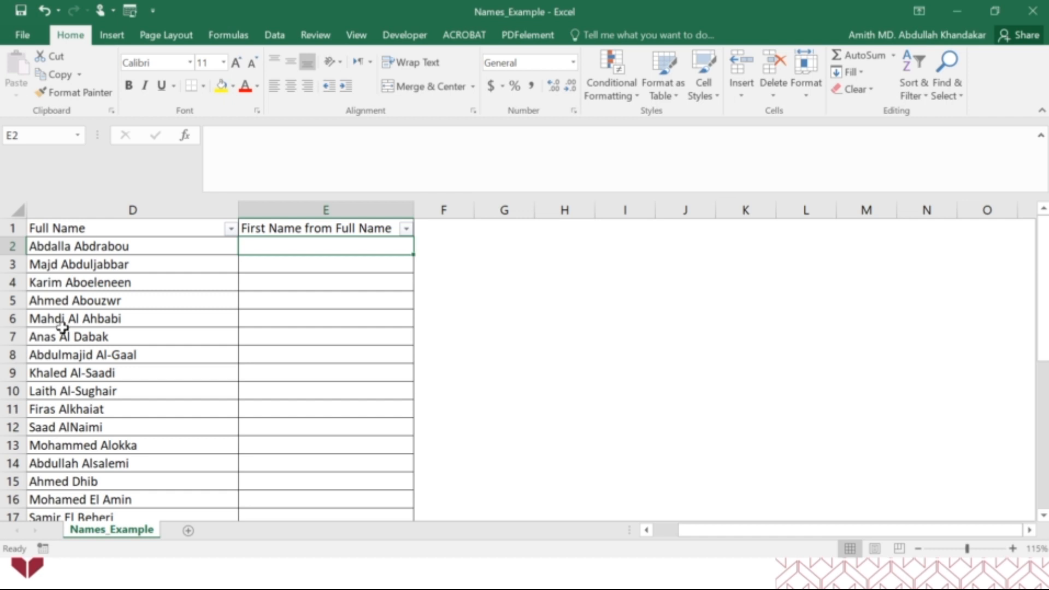
{"action": "scroll", "coordinate": [61, 326], "scroll_direction": "down", "scroll_amount": 9}
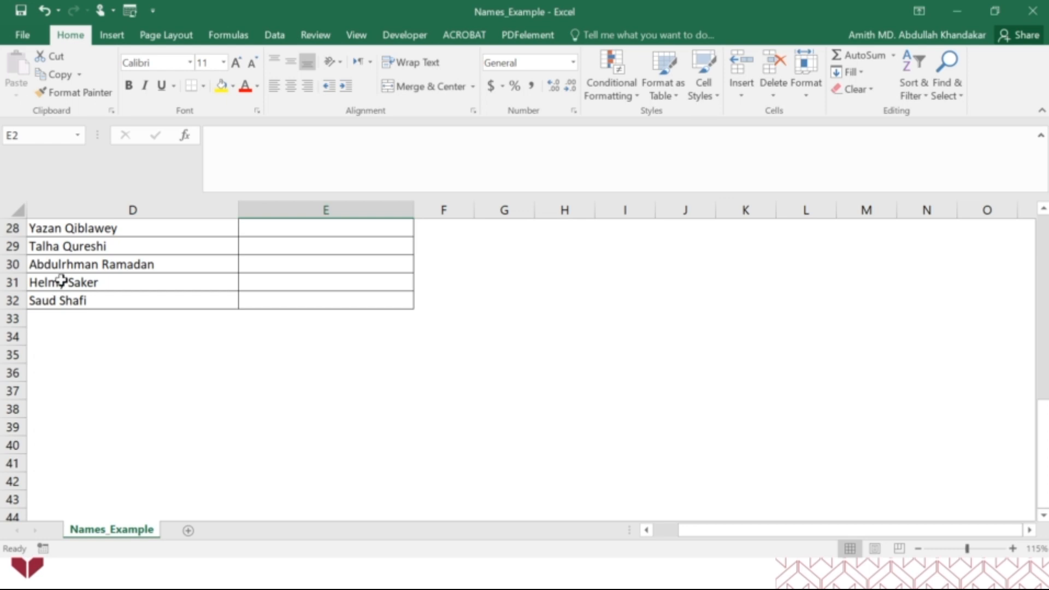
{"action": "scroll", "coordinate": [62, 280], "scroll_direction": "up", "scroll_amount": 9}
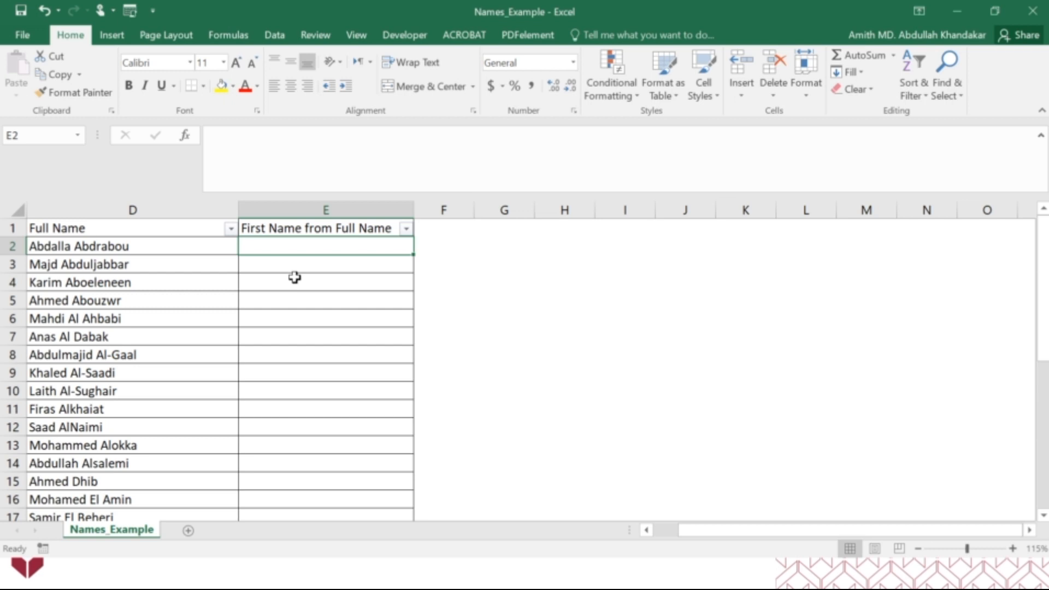
{"action": "type", "text": "=left"}
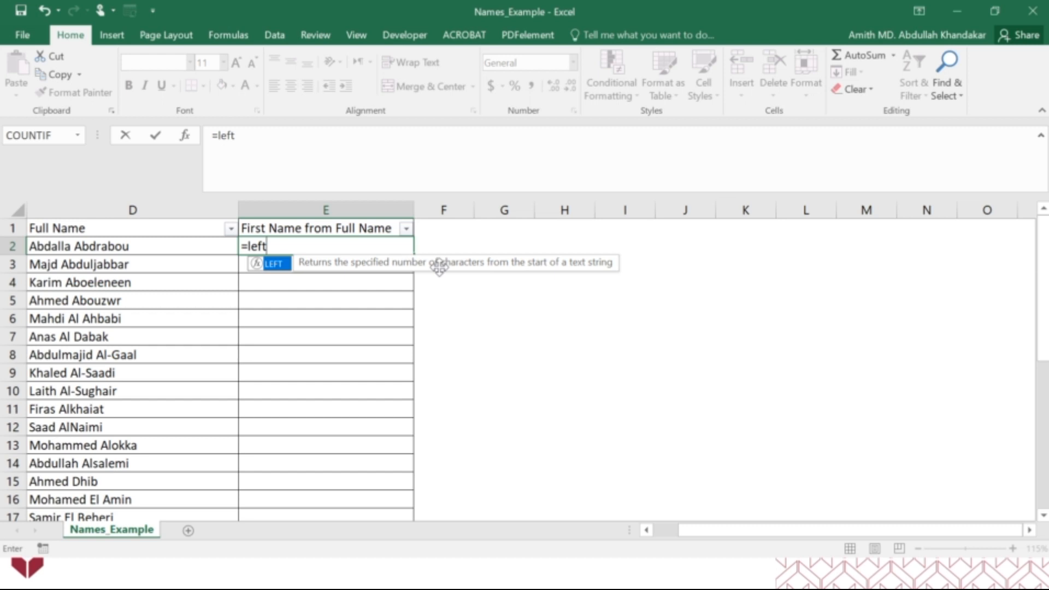
{"action": "double_click", "coordinate": [278, 265]}
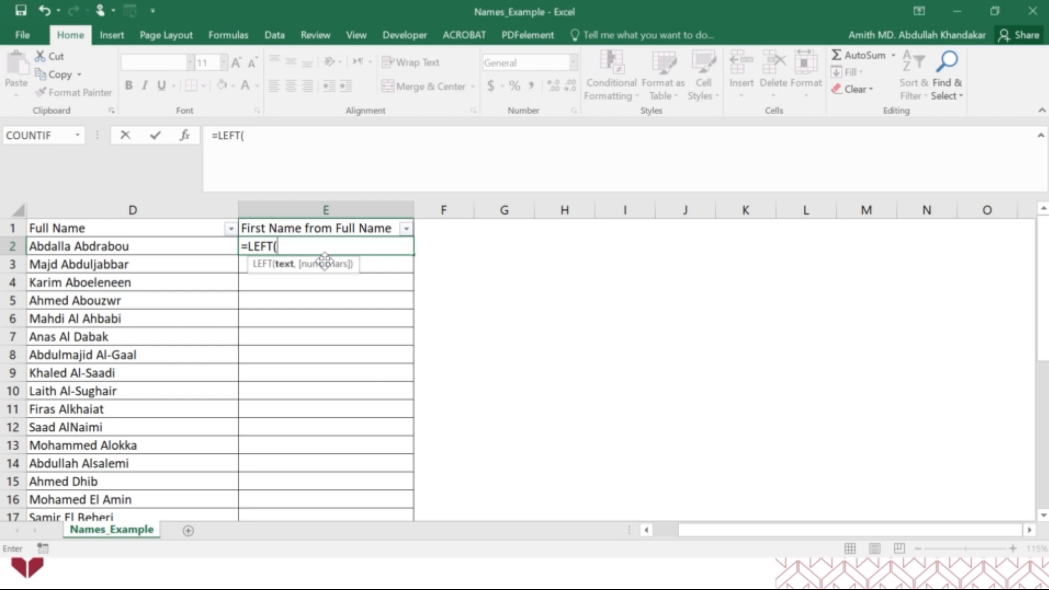
{"action": "left_click", "coordinate": [81, 250]}
{"action": "type", "text": ","}
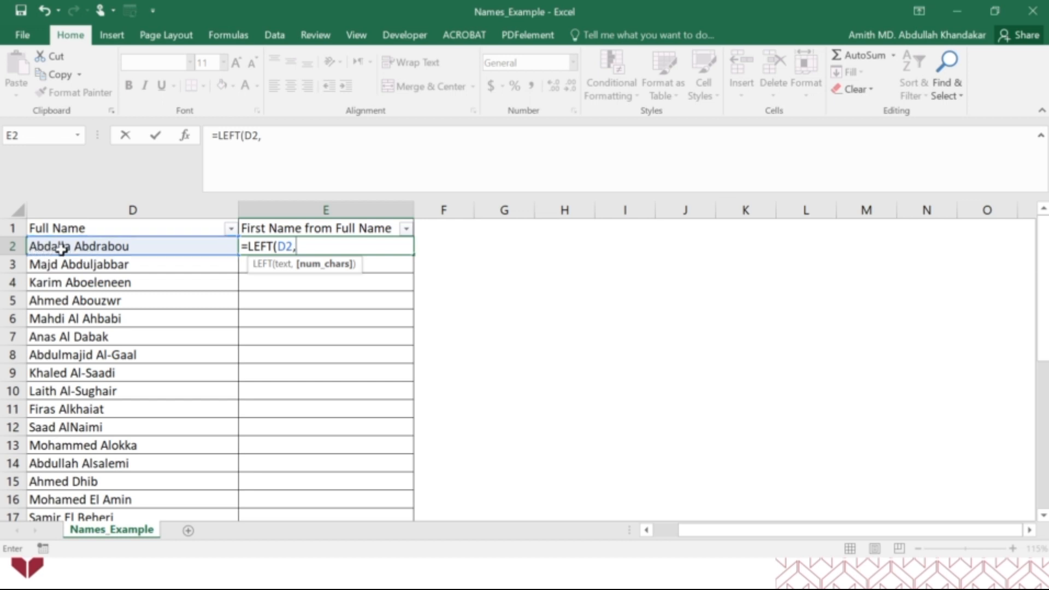
{"action": "type", "text": "7)"}
{"action": "key", "text": "Return"}
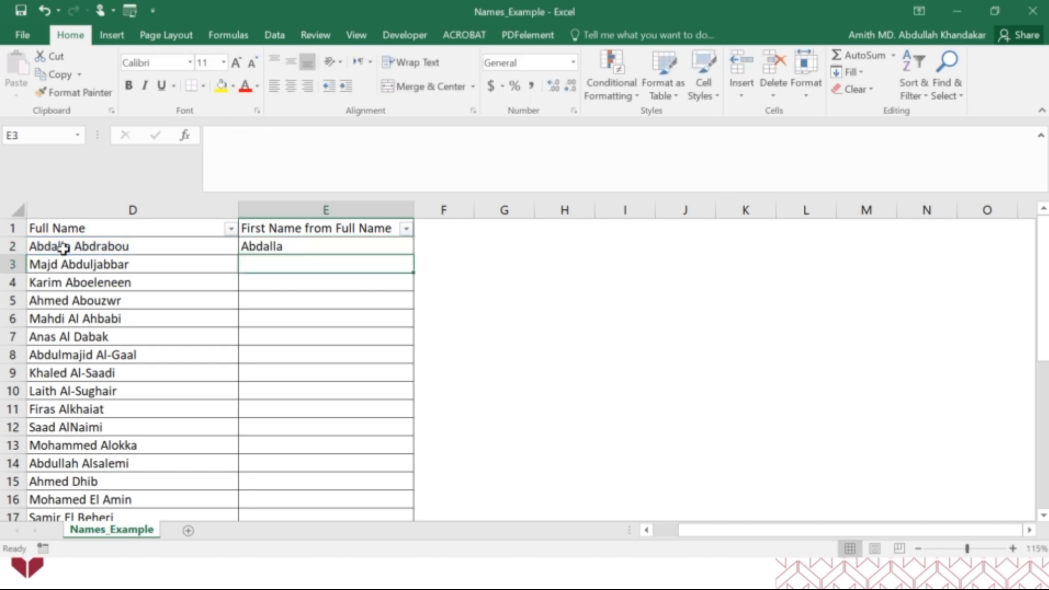
Fill E2's LEFT formula down into E3 as a test and clear E3 again
{"action": "left_click", "coordinate": [248, 244]}
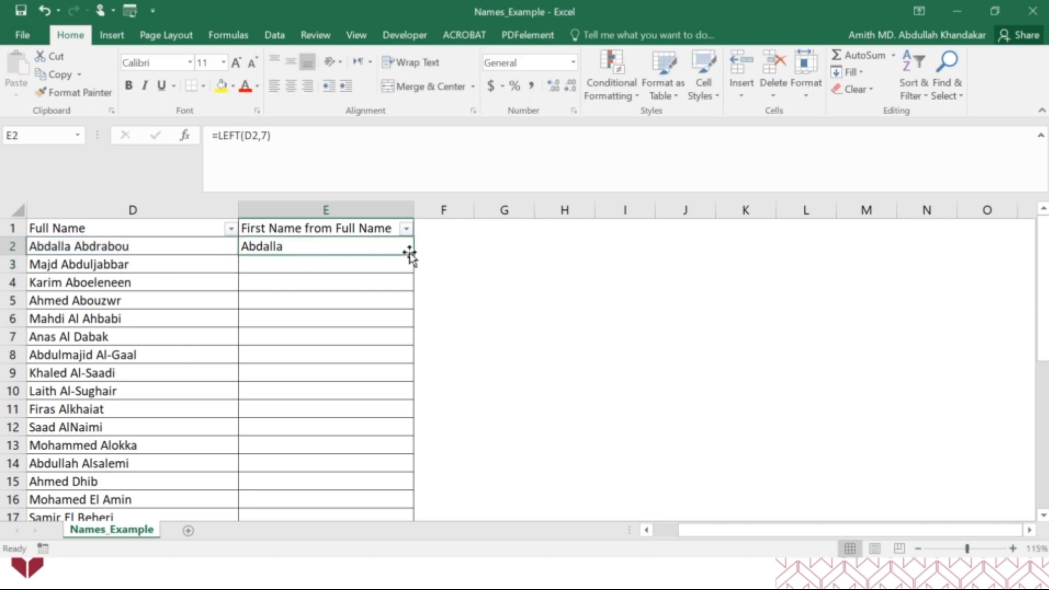
{"action": "left_click_drag", "start_coordinate": [409, 253], "coordinate": [407, 266]}
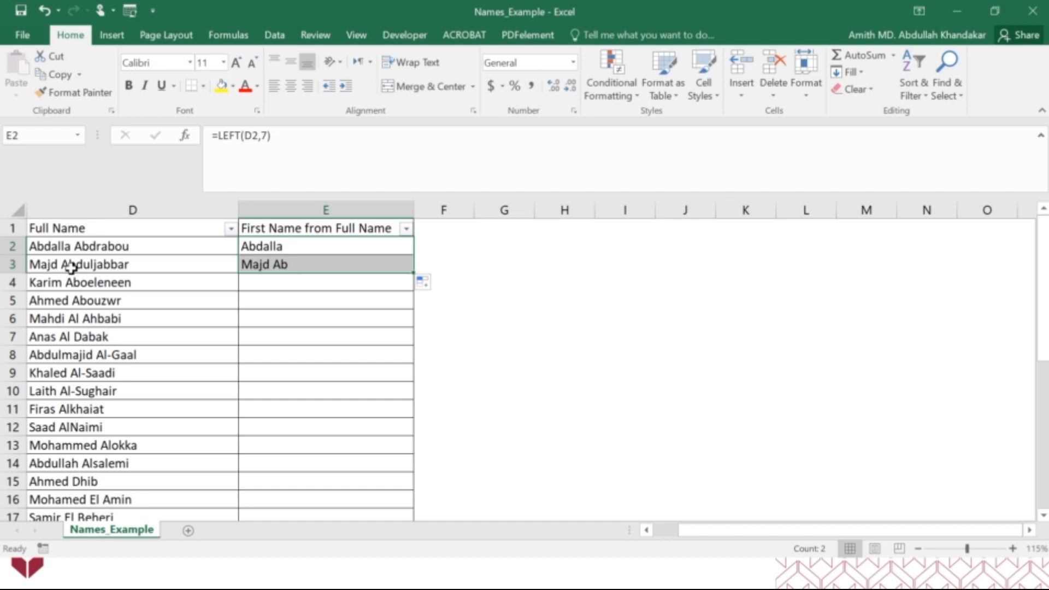
{"action": "left_click", "coordinate": [298, 266]}
{"action": "key", "text": "Delete"}
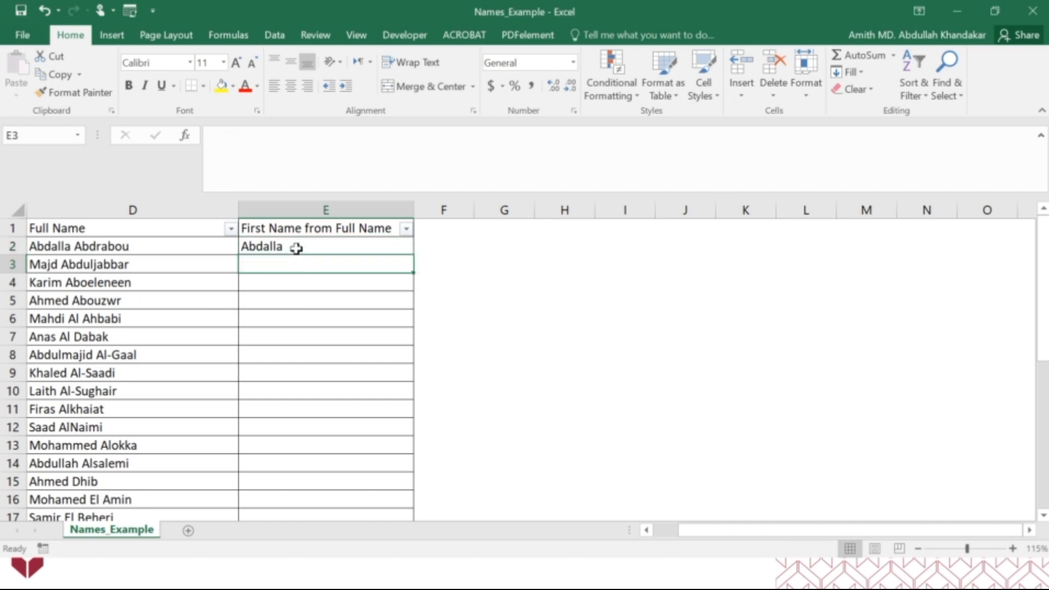
In E2's LEFT formula, replace the fixed character count 7 with FIND(" ",D2) to locate the space in the full name
{"action": "left_click", "coordinate": [295, 247]}
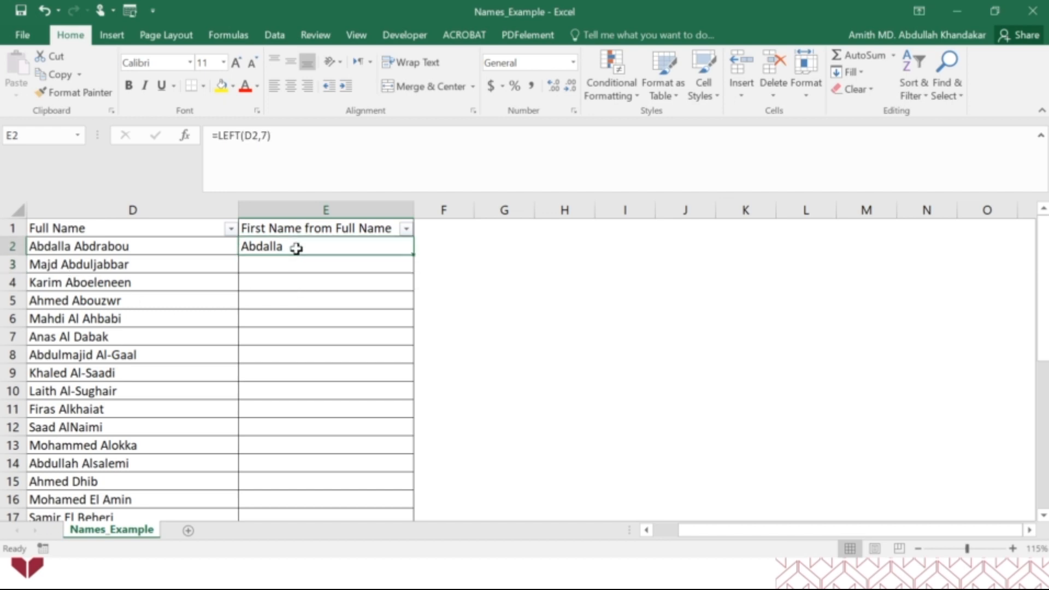
{"action": "left_click", "coordinate": [266, 137]}
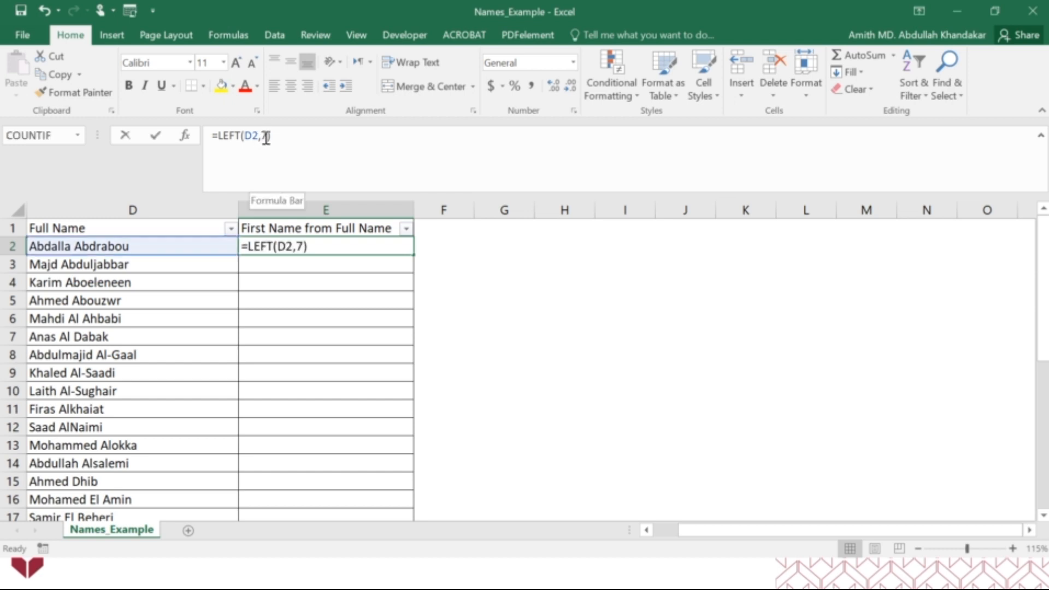
{"action": "double_click", "coordinate": [265, 136]}
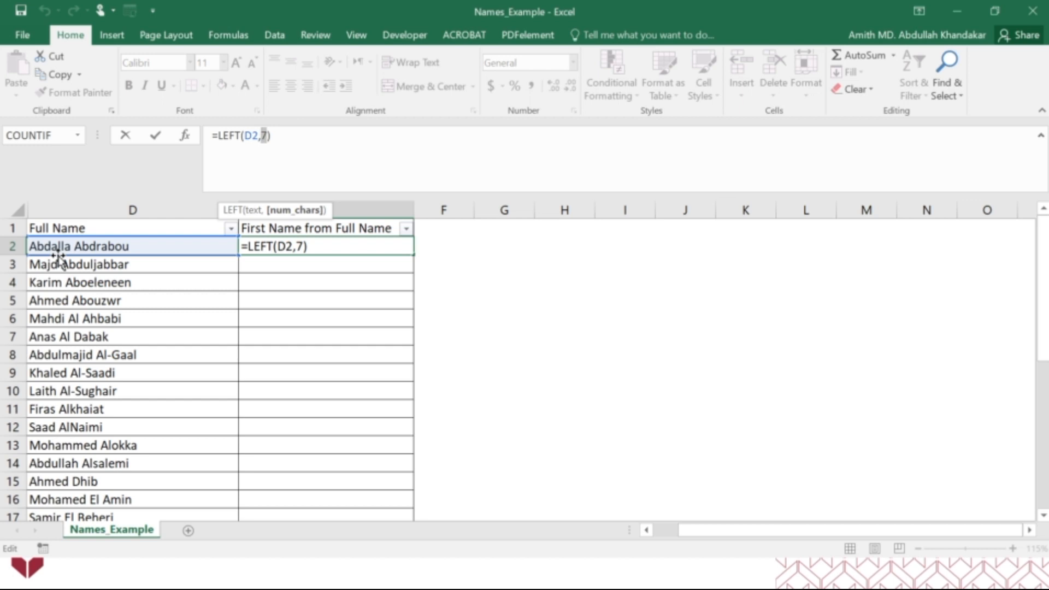
{"action": "key", "text": "BackSpace"}
{"action": "type", "text": "find"}
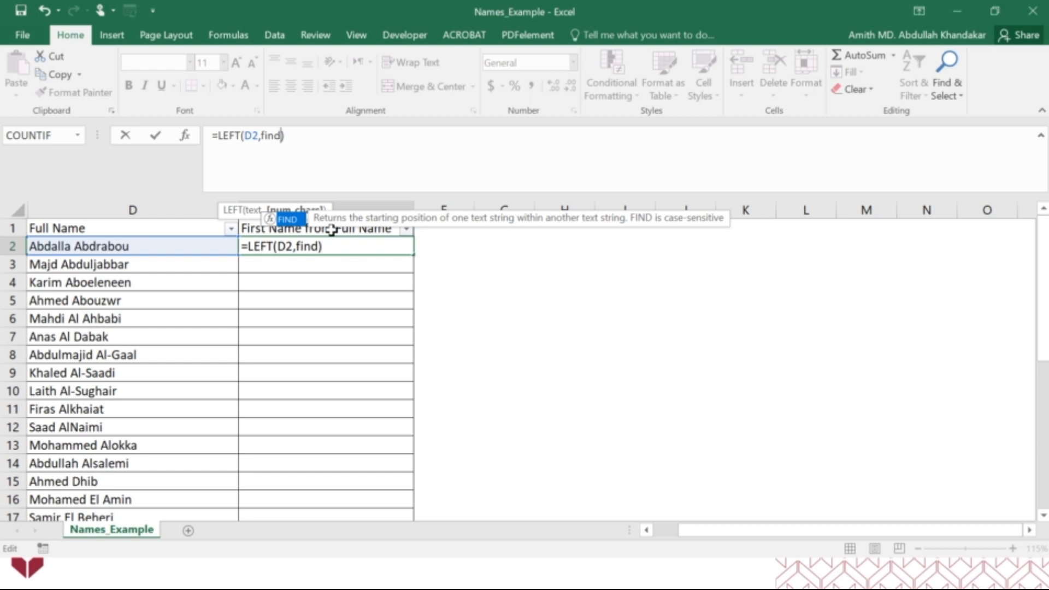
{"action": "double_click", "coordinate": [288, 219]}
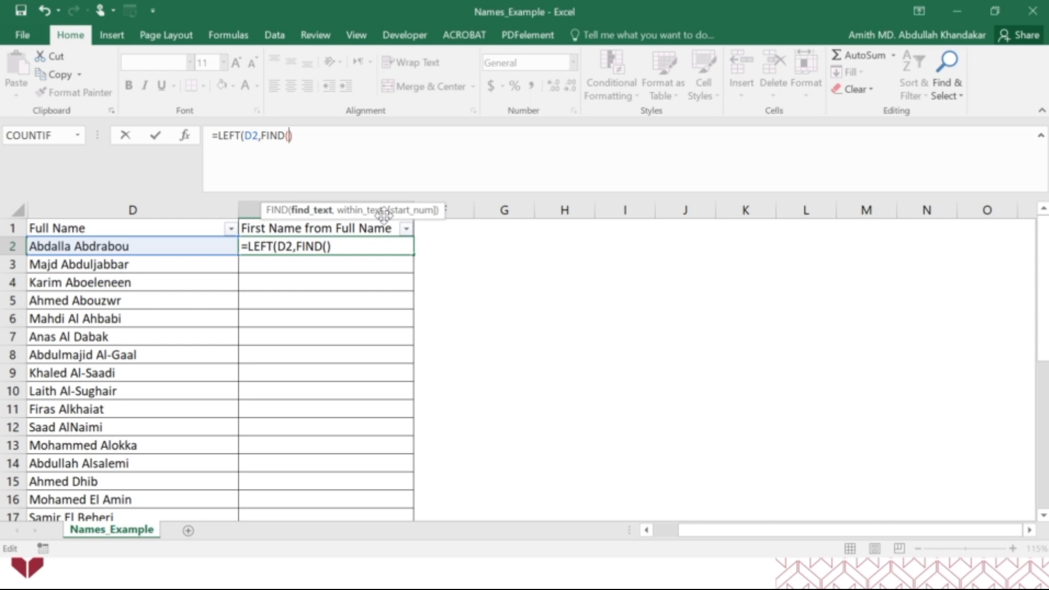
{"action": "type", "text": "\" \","}
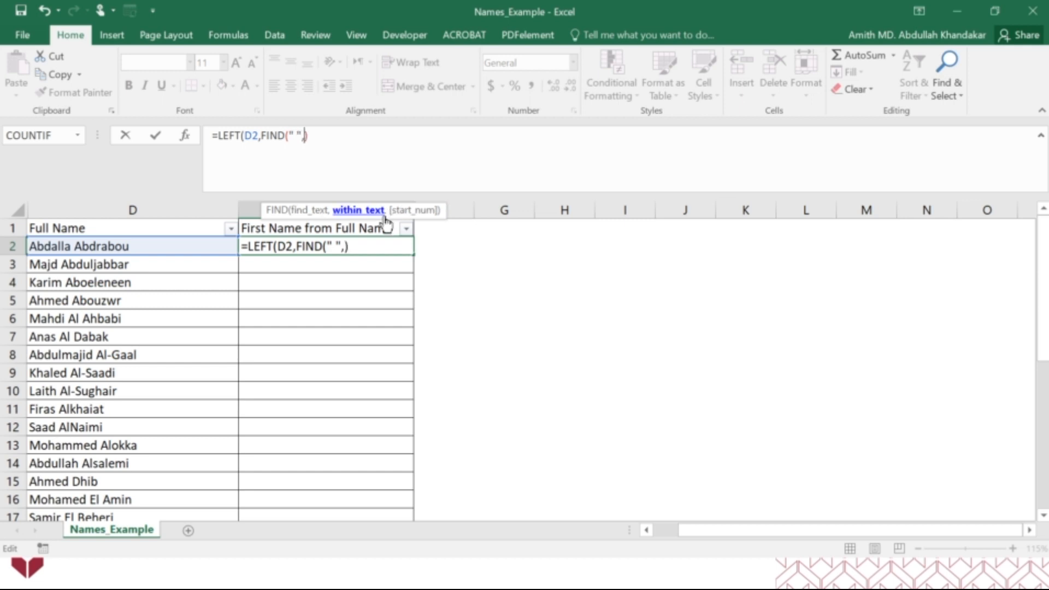
{"action": "left_click", "coordinate": [187, 242]}
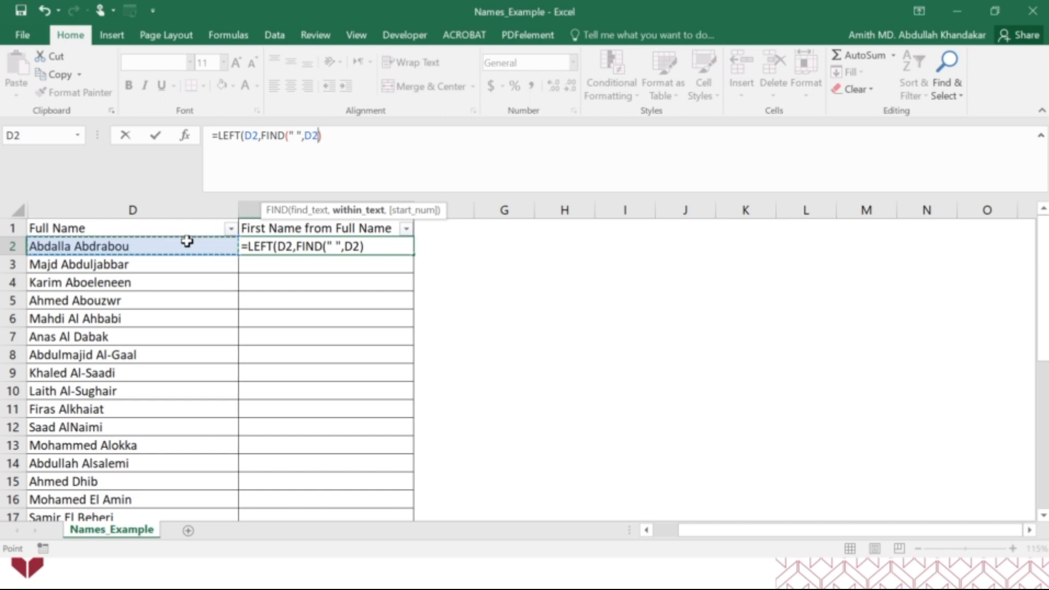
Set the Start_num argument of the FIND function in E2 to 1 using the Function Arguments dialog
{"action": "left_click", "coordinate": [190, 143]}
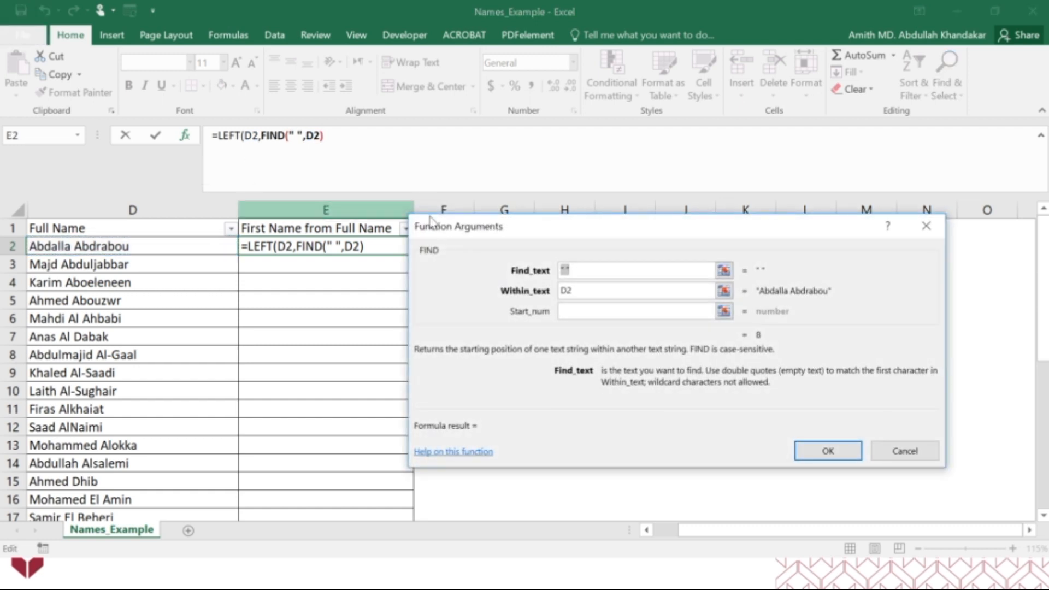
{"action": "left_click", "coordinate": [580, 312]}
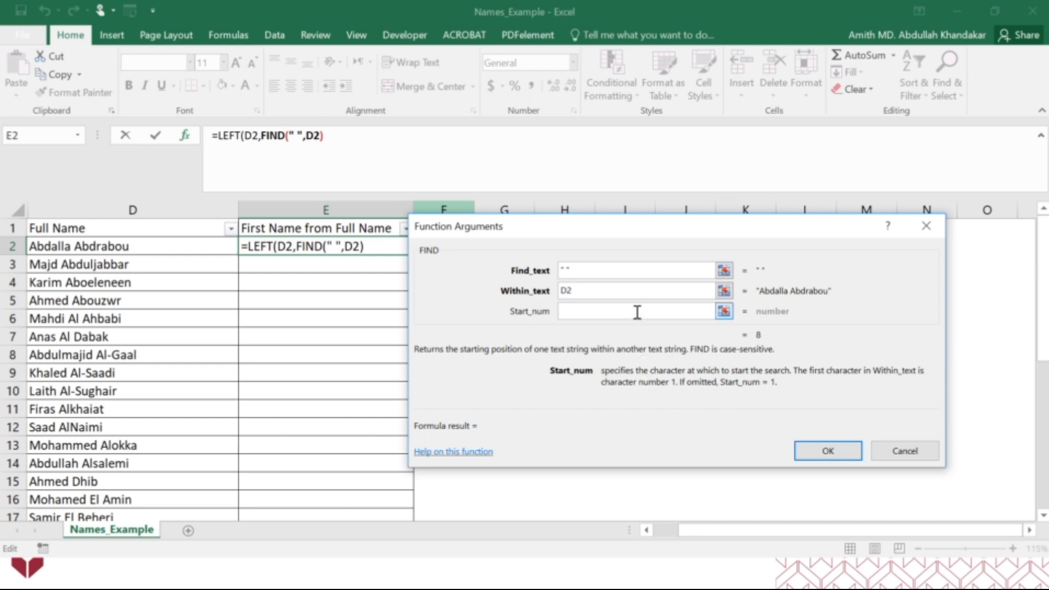
{"action": "type", "text": "1"}
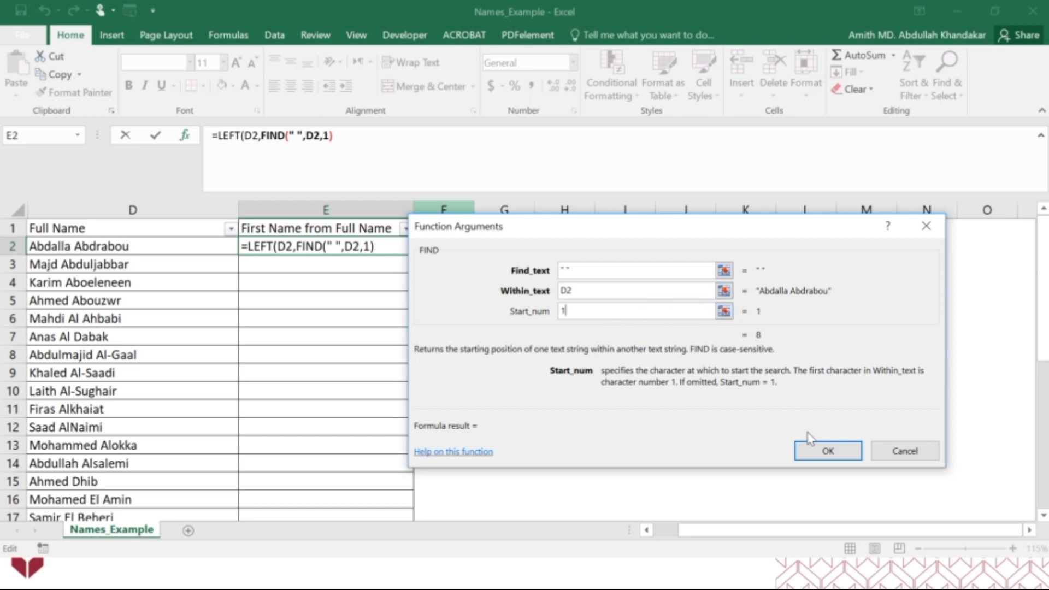
{"action": "left_click", "coordinate": [820, 450]}
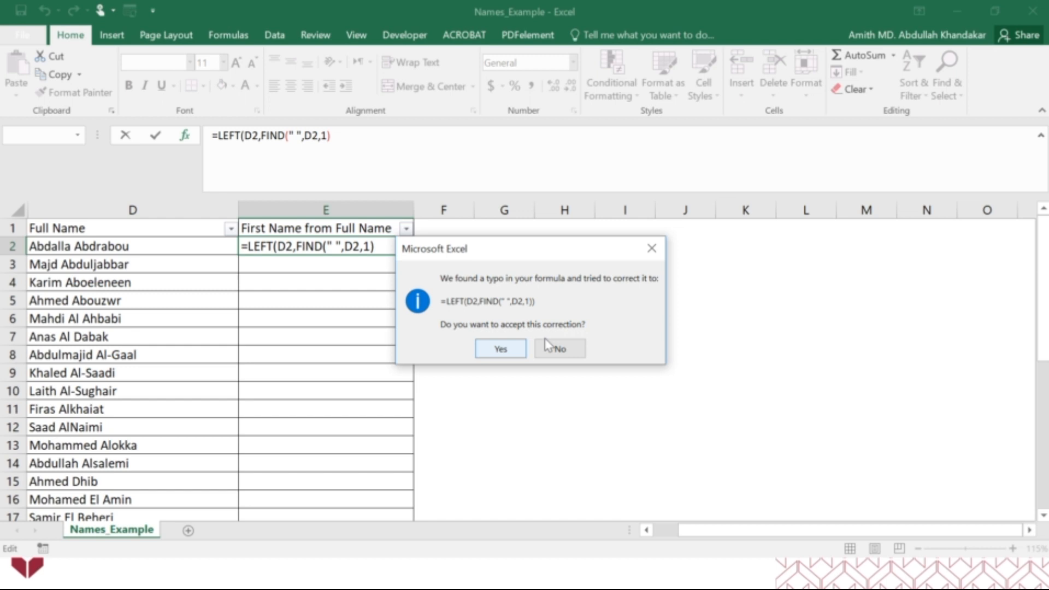
Decline the suggested correction and add the missing closing parenthesis so E2's formula reads =LEFT(D2,FIND(" ",D2,1))
{"action": "left_click", "coordinate": [650, 248]}
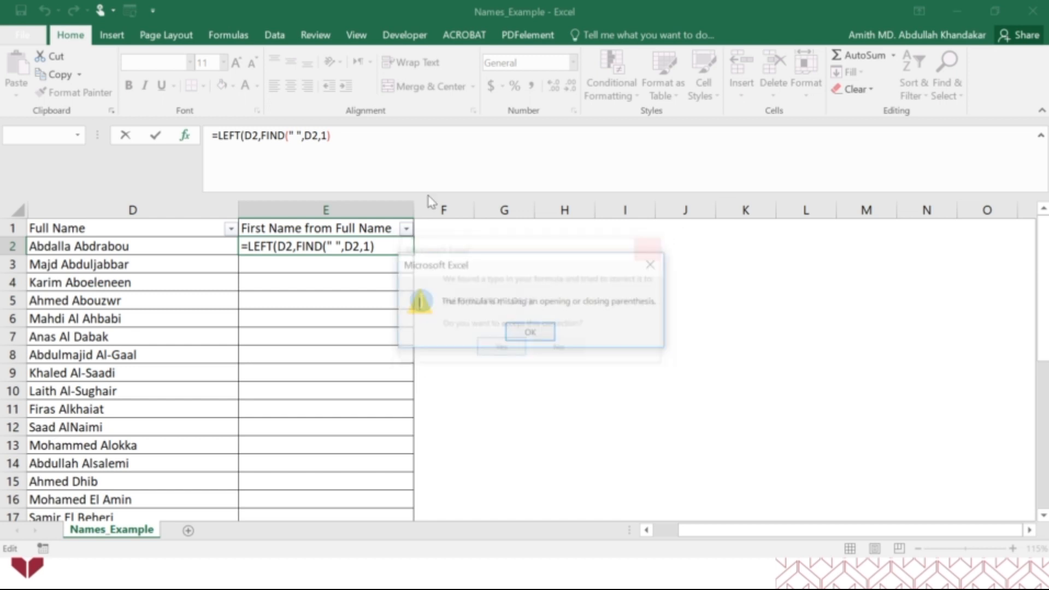
{"action": "left_click", "coordinate": [529, 331]}
{"action": "left_click", "coordinate": [349, 136]}
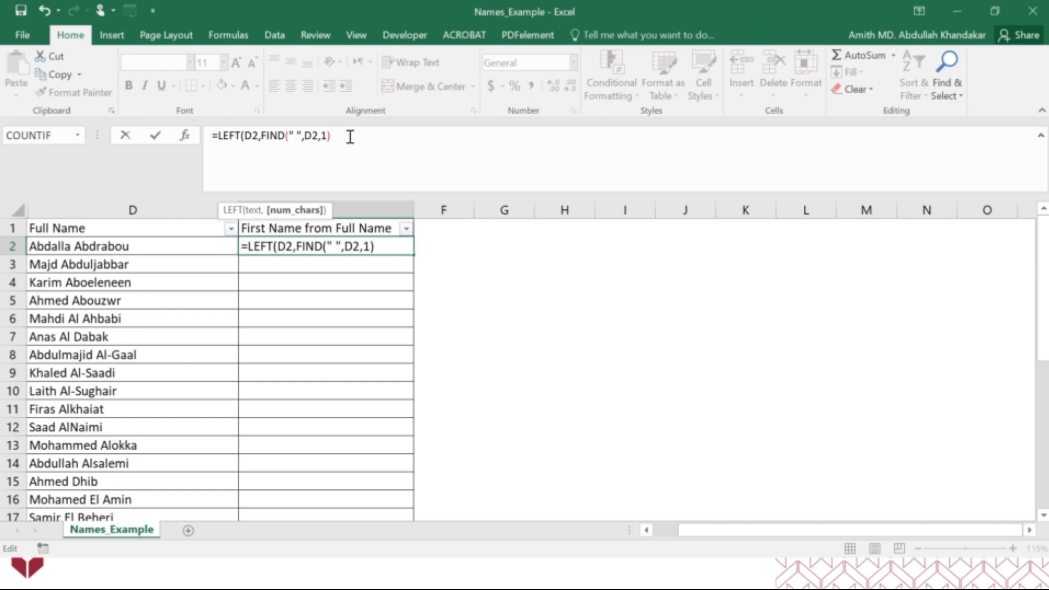
{"action": "type", "text": ")"}
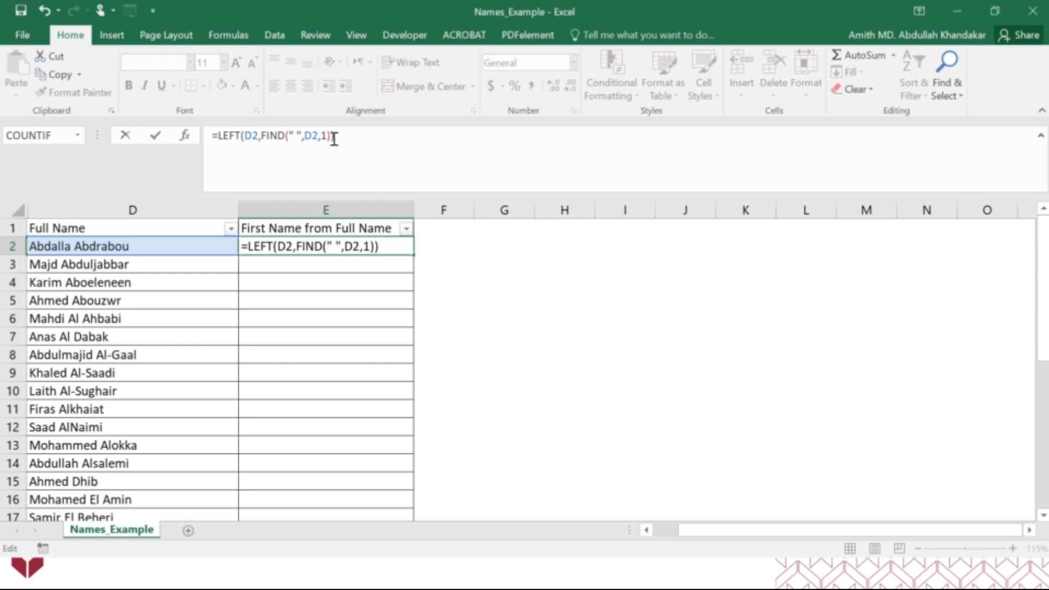
{"action": "key", "text": "Return"}
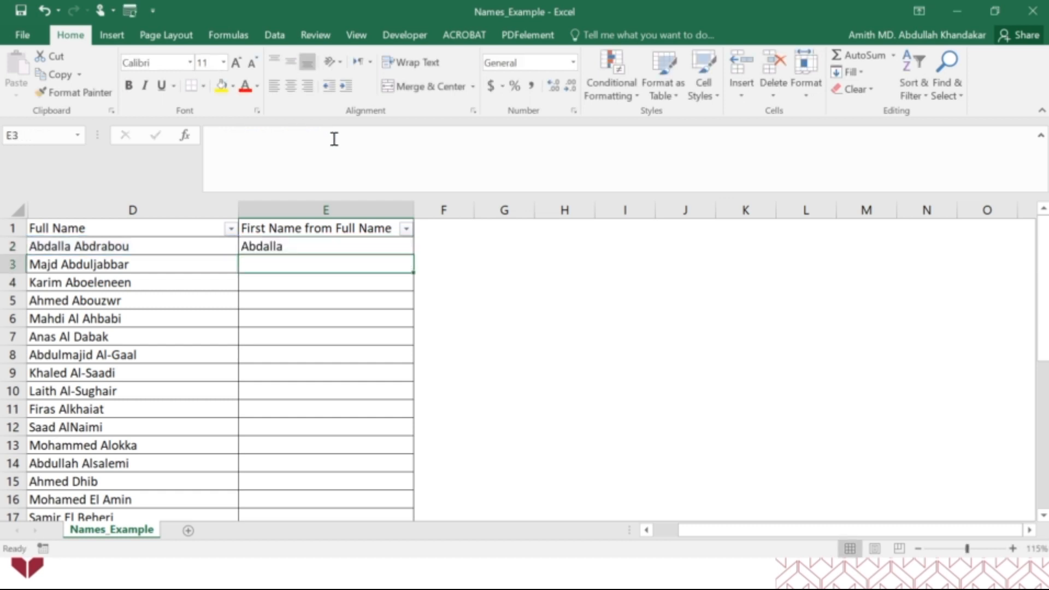
Fill E2's LEFT and FIND formula down to E6 and inspect E2's result for a trailing space
{"action": "left_click", "coordinate": [304, 245]}
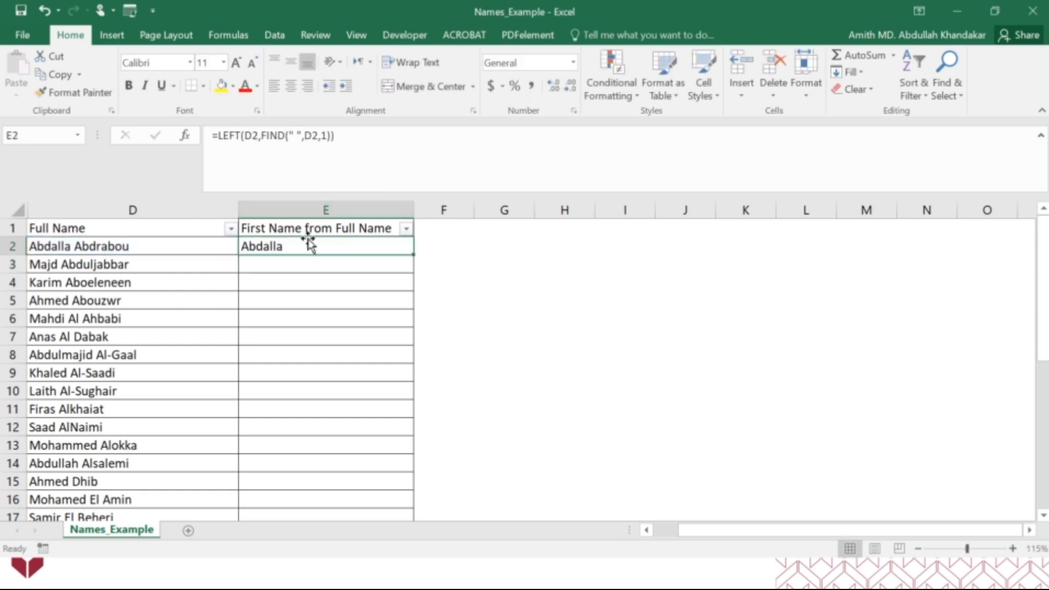
{"action": "left_click_drag", "start_coordinate": [414, 255], "coordinate": [417, 322]}
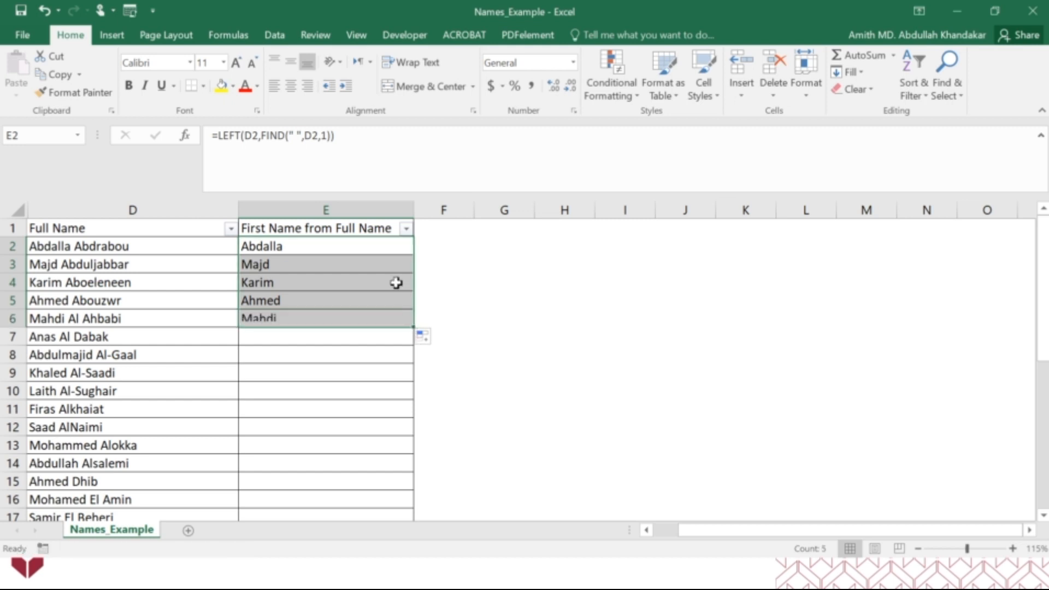
{"action": "double_click", "coordinate": [284, 245]}
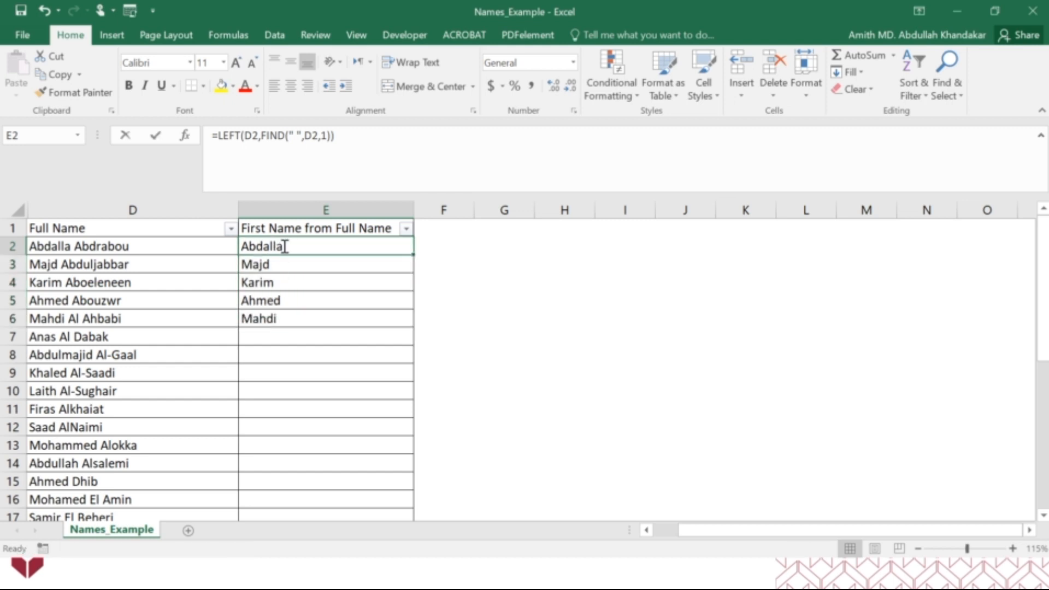
{"action": "key", "text": "Escape"}
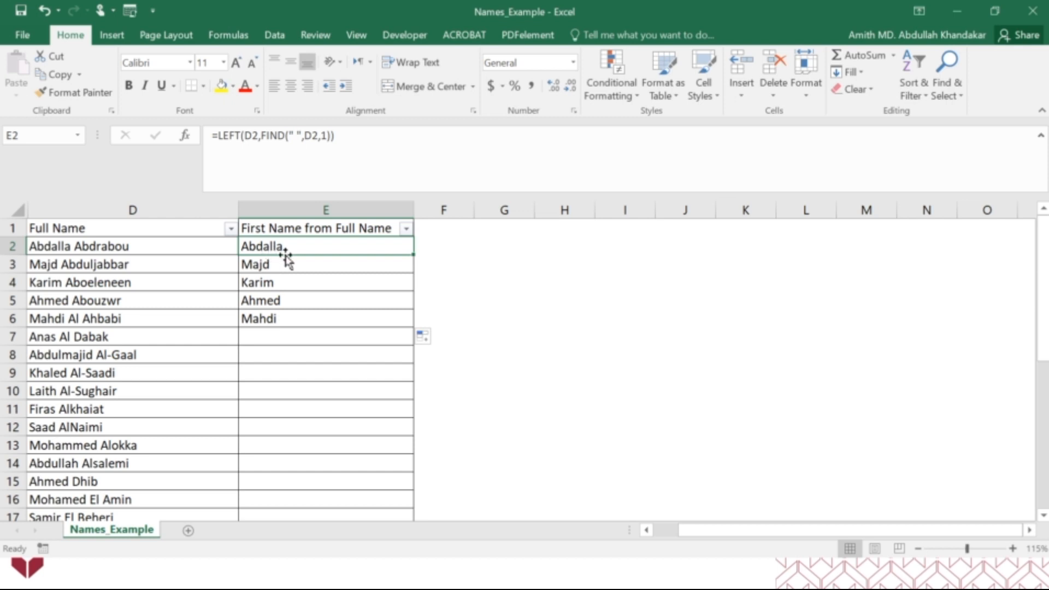
Add the header Length in F1 beside the First Name from Full Name column
{"action": "left_click", "coordinate": [439, 229]}
{"action": "type", "text": "Length"}
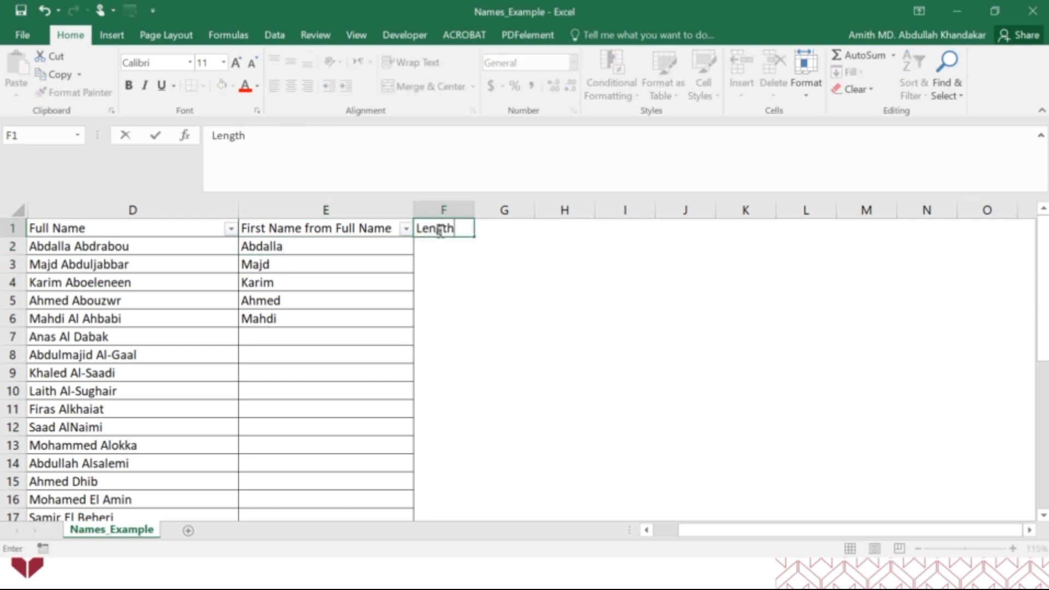
{"action": "key", "text": "Return"}
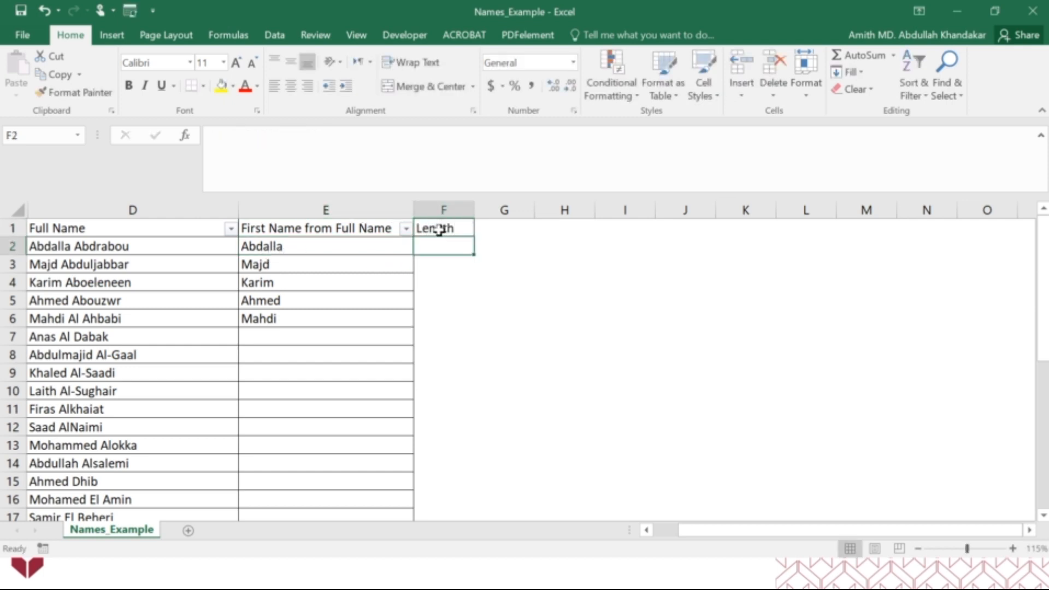
Enter =LEN(E2) in F2 to count the characters of the extracted first name
{"action": "key", "text": "Left"}
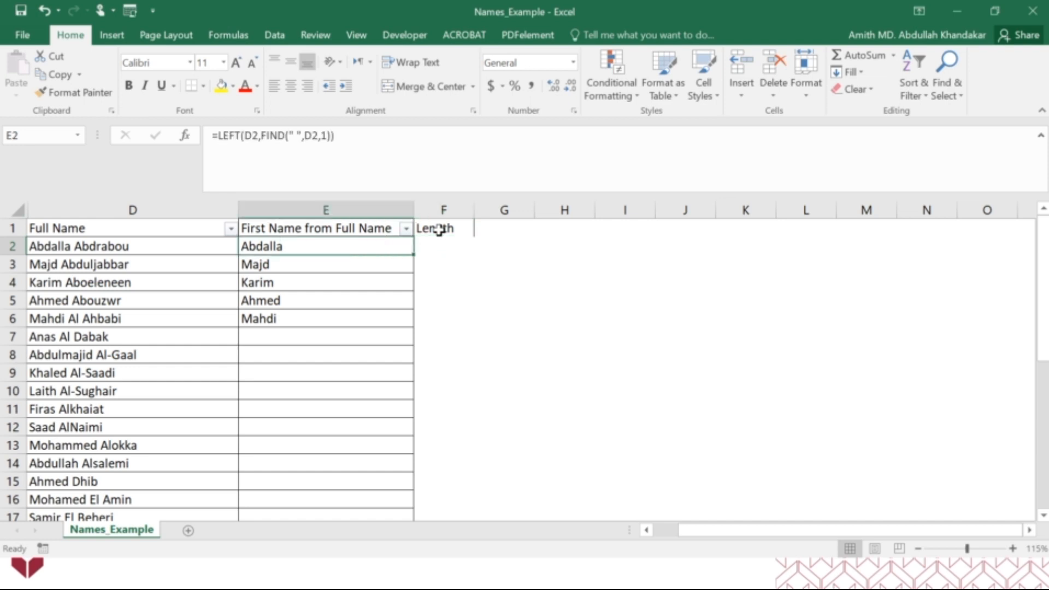
{"action": "key", "text": "Right"}
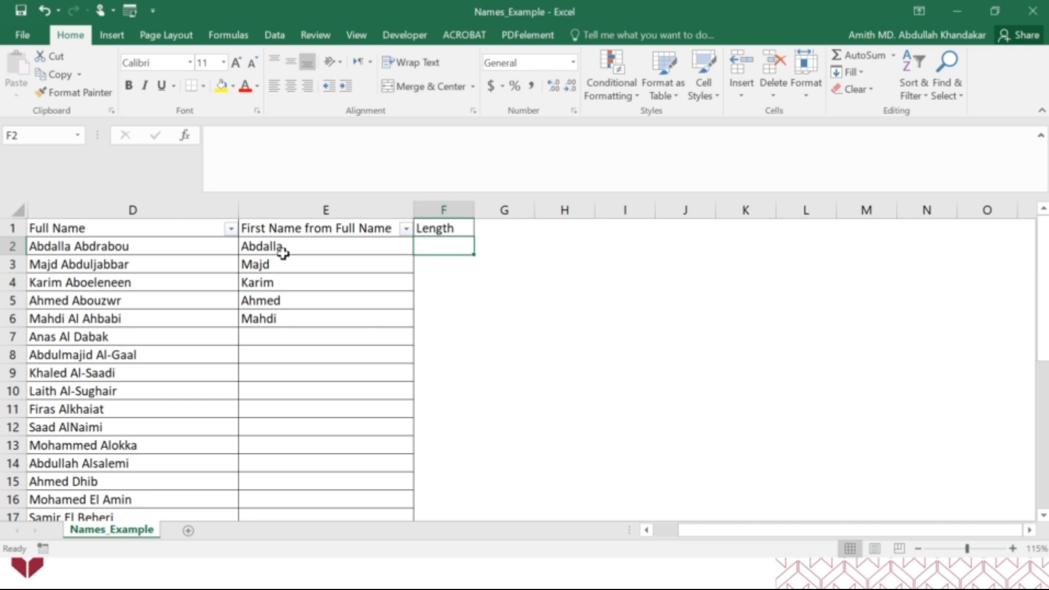
{"action": "type", "text": "=len"}
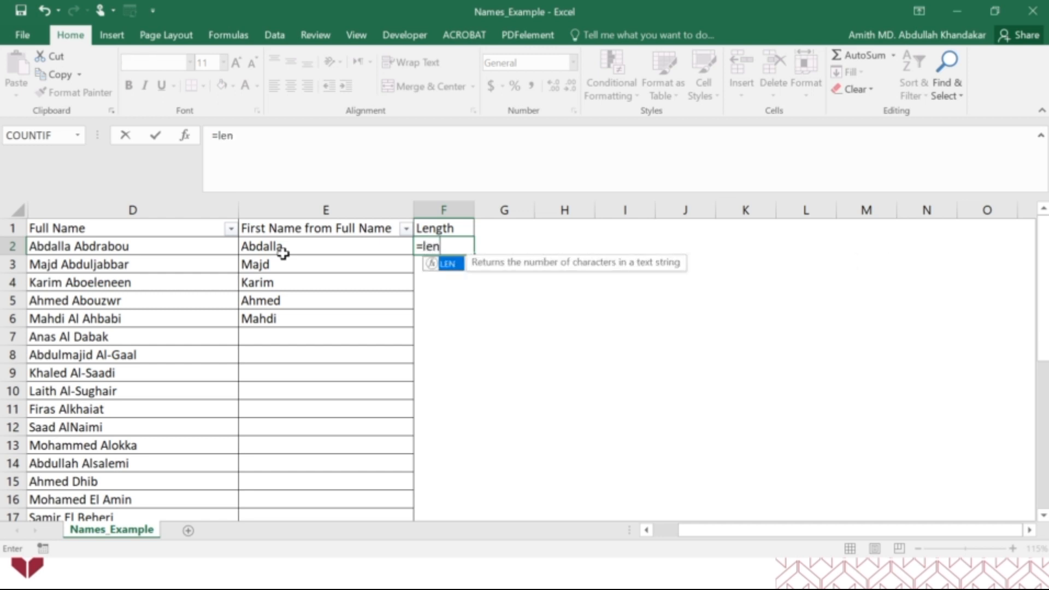
{"action": "double_click", "coordinate": [448, 266]}
{"action": "left_click", "coordinate": [303, 248]}
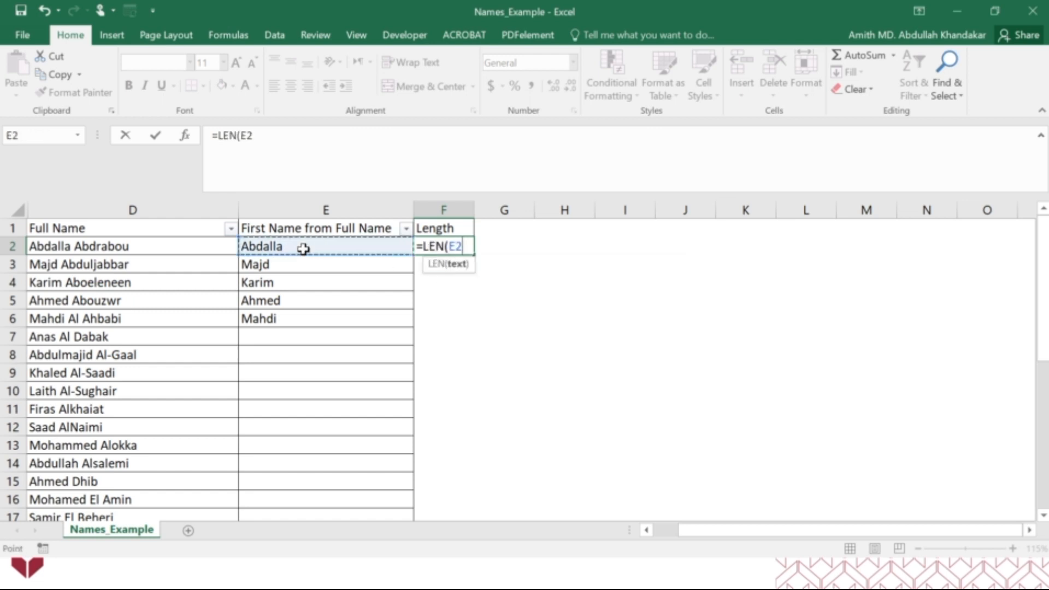
{"action": "type", "text": ")"}
{"action": "key", "text": "Return"}
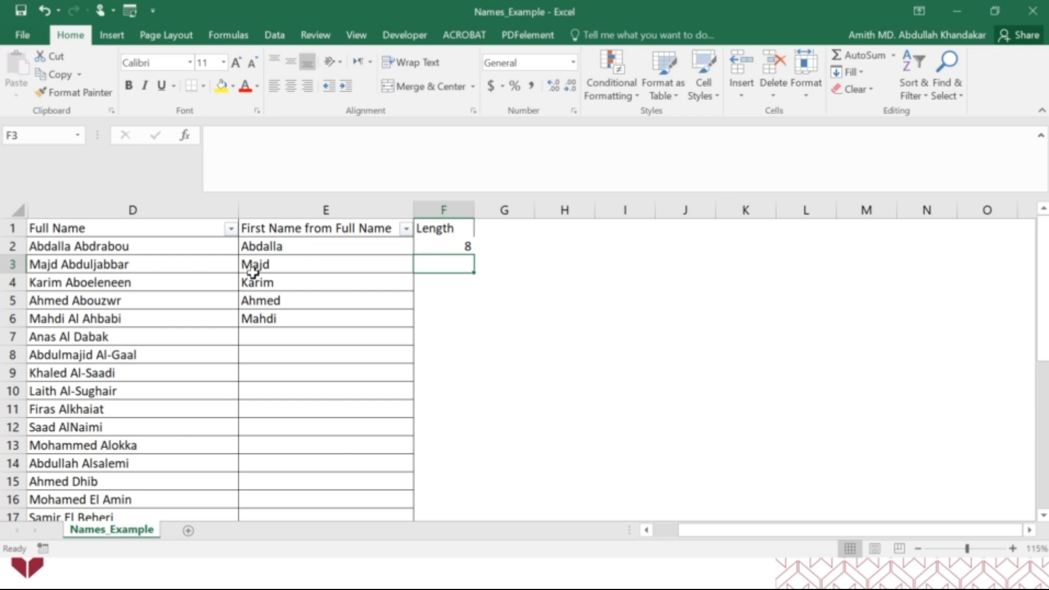
Fill the LEN formula from F2 down to F4
{"action": "left_click", "coordinate": [437, 247]}
{"action": "left_click_drag", "start_coordinate": [473, 254], "coordinate": [463, 280]}
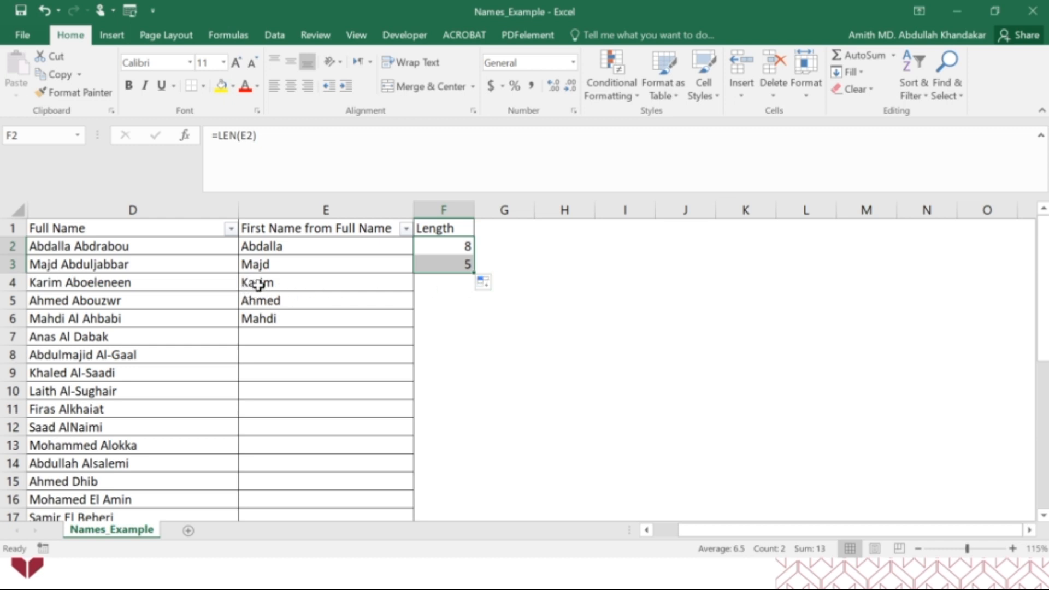
{"action": "left_click_drag", "start_coordinate": [476, 272], "coordinate": [474, 287]}
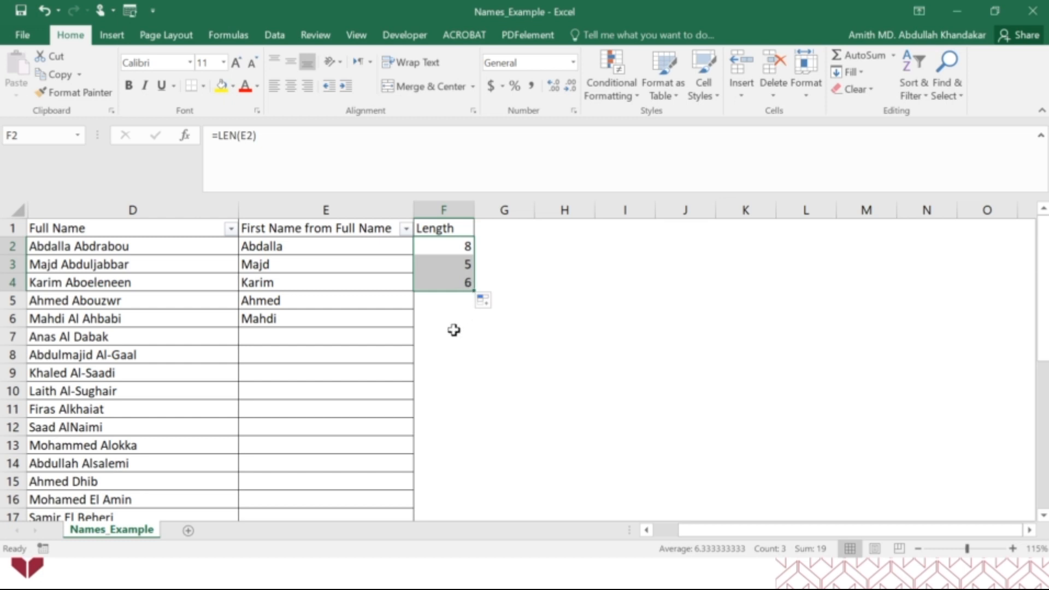
Subtract 1 from the FIND result in E2 so the formula reads =LEFT(D2,FIND(" ",D2,1)-1)
{"action": "left_click", "coordinate": [262, 249]}
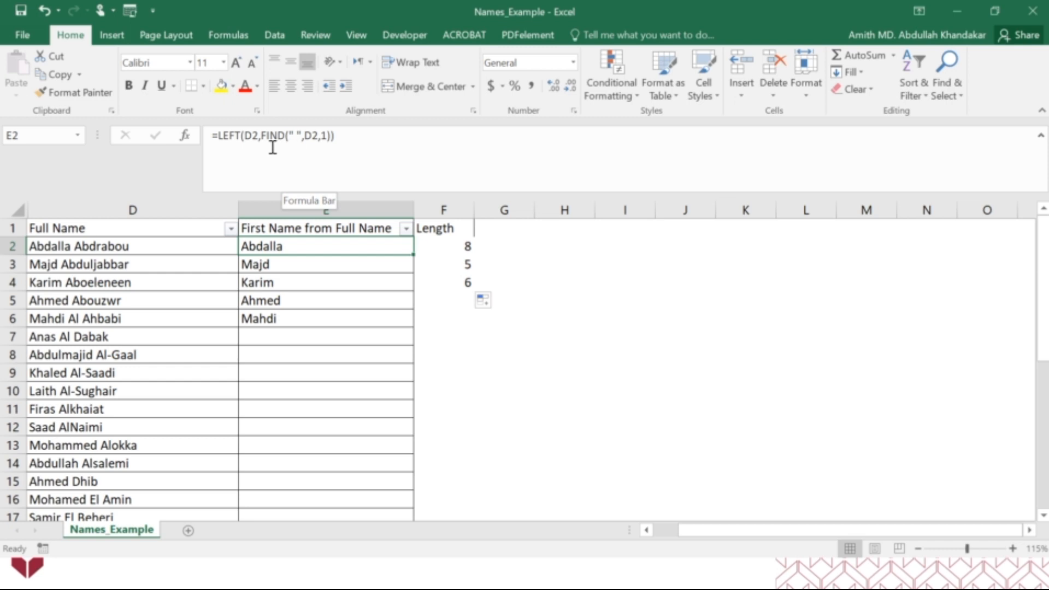
{"action": "left_click", "coordinate": [330, 139]}
{"action": "type", "text": "-1"}
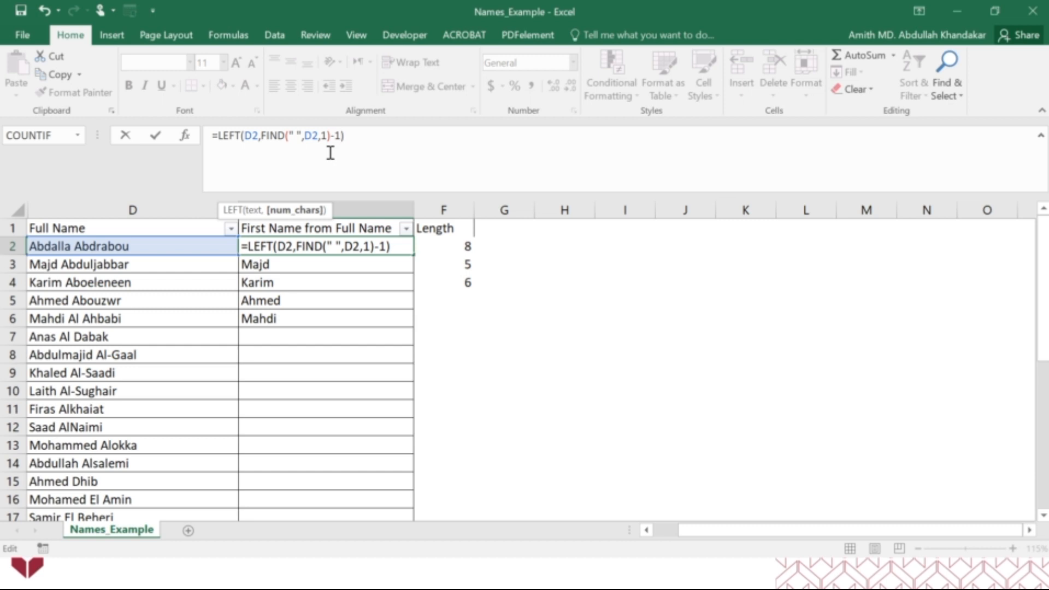
{"action": "key", "text": "Return"}
Fill E2's corrected first-name formula down the column to E32 and deselect the range
{"action": "left_click", "coordinate": [336, 243]}
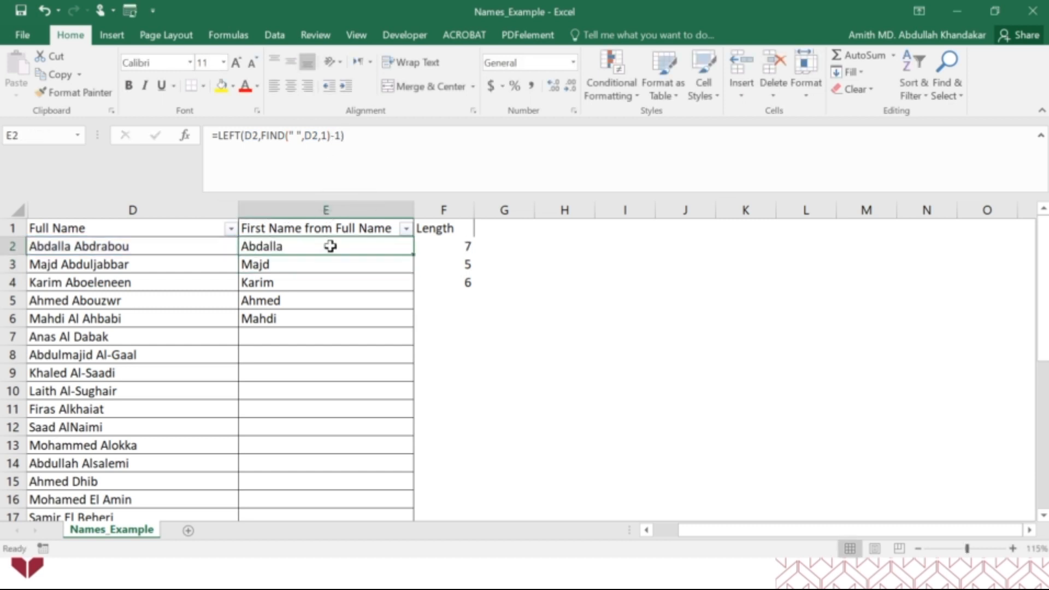
{"action": "left_click_drag", "start_coordinate": [412, 255], "coordinate": [410, 271]}
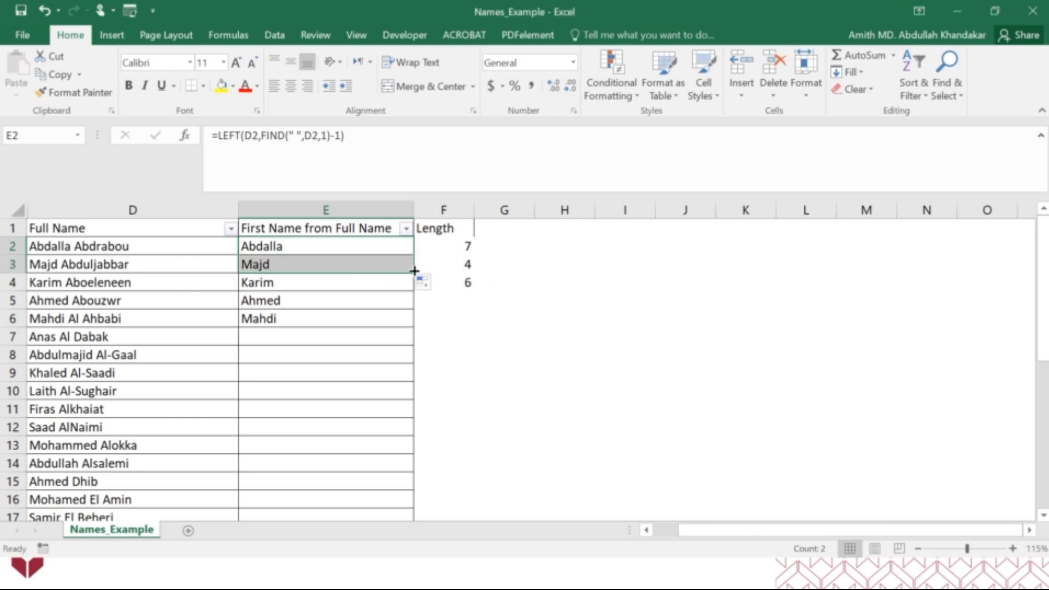
{"action": "double_click", "coordinate": [414, 272]}
{"action": "left_click_drag", "start_coordinate": [413, 327], "coordinate": [402, 478]}
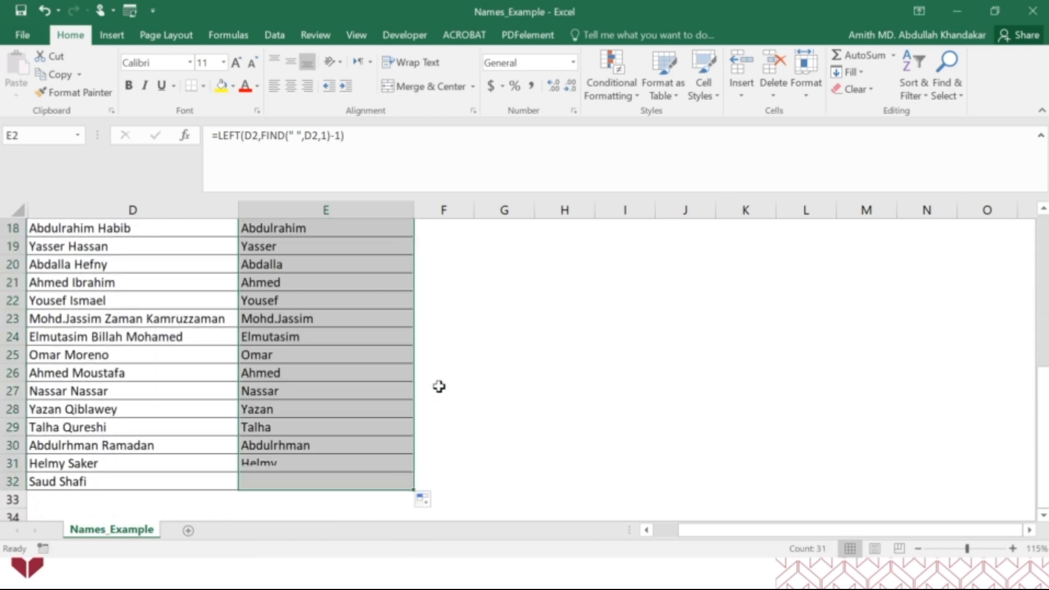
{"action": "scroll", "coordinate": [439, 386], "scroll_direction": "up", "scroll_amount": 5}
{"action": "scroll", "coordinate": [439, 386], "scroll_direction": "up", "scroll_amount": 1}
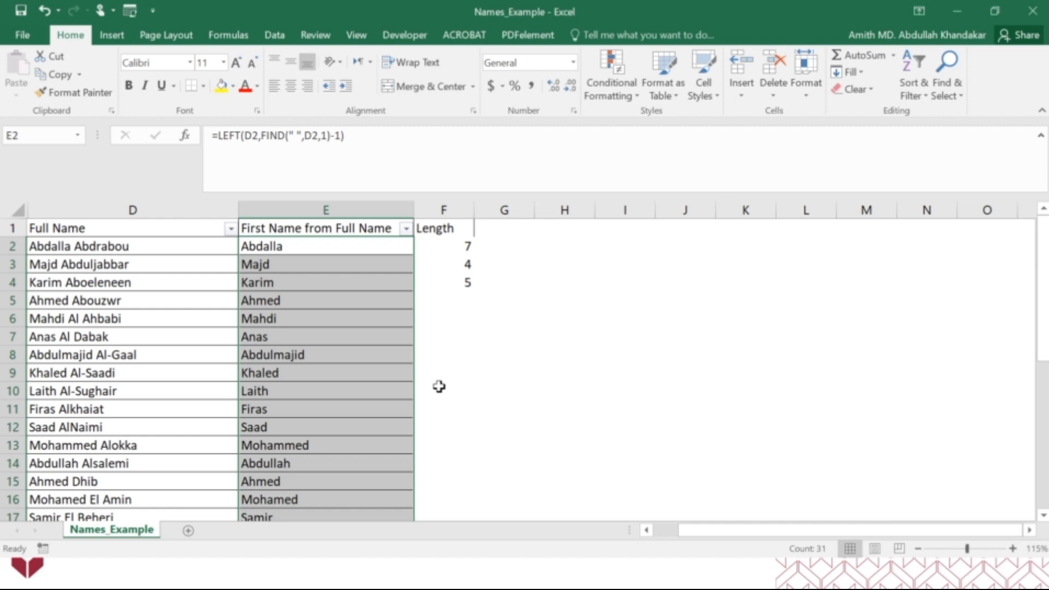
{"action": "left_click", "coordinate": [603, 337]}
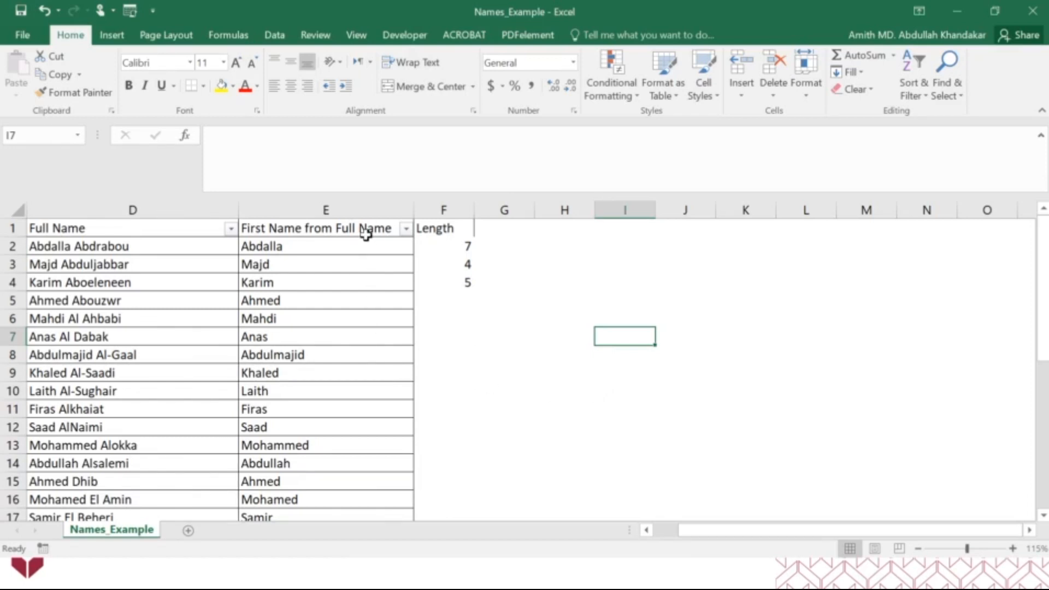
Delete the Length column F and copy E1's header text, First Name from Full Name, into F1
{"action": "right_click", "coordinate": [460, 210]}
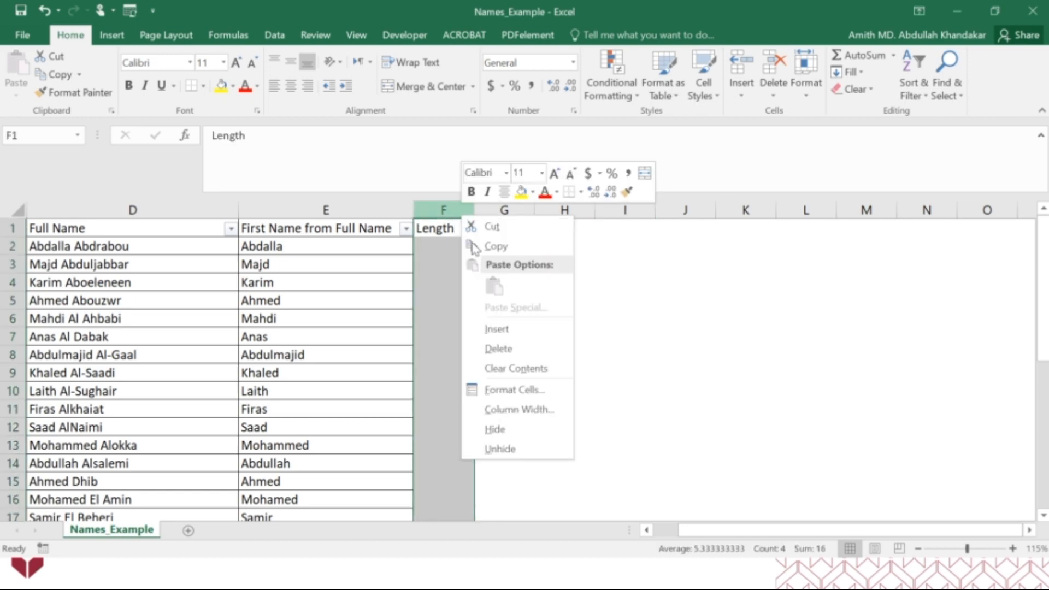
{"action": "left_click", "coordinate": [506, 342]}
{"action": "left_click", "coordinate": [344, 227]}
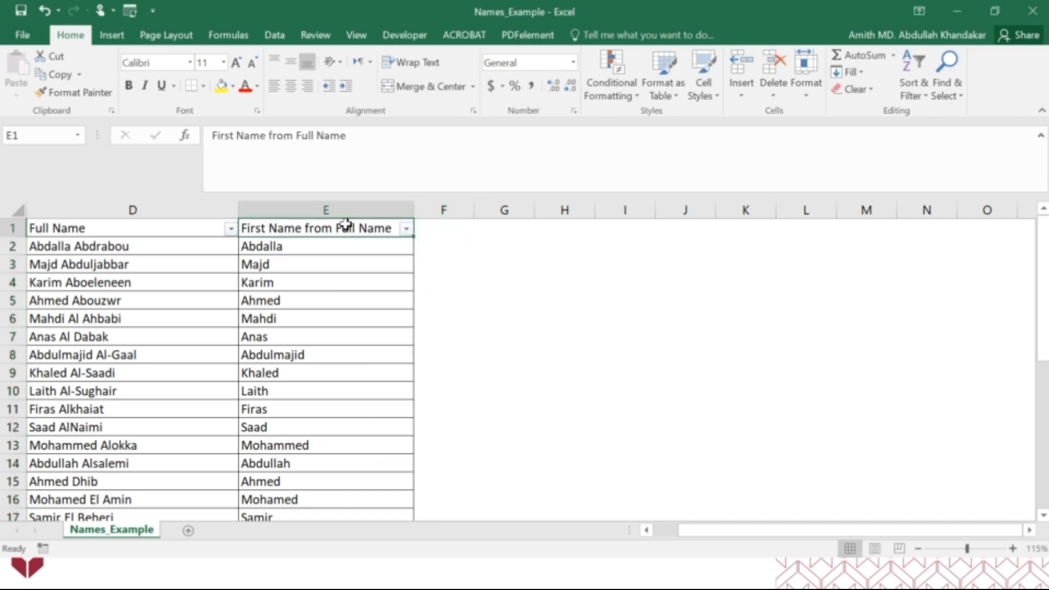
{"action": "left_click", "coordinate": [439, 229]}
{"action": "type", "text": "First Name from Full Name"}
{"action": "left_click", "coordinate": [445, 298]}
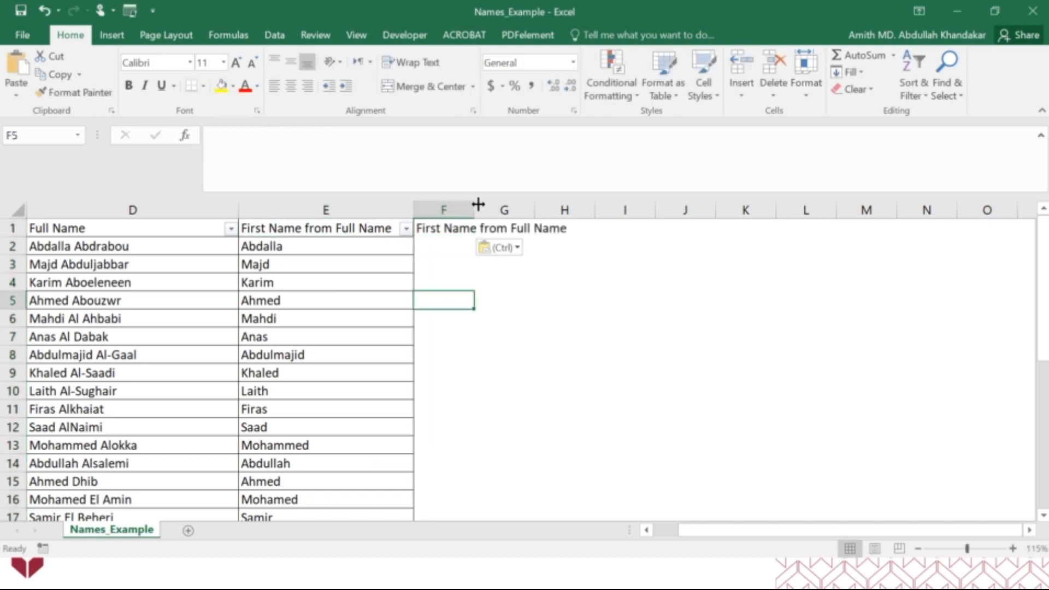
Autofit the width of column F and apply All Borders to the whole table
{"action": "double_click", "coordinate": [474, 202]}
{"action": "key", "text": "ctrl+a"}
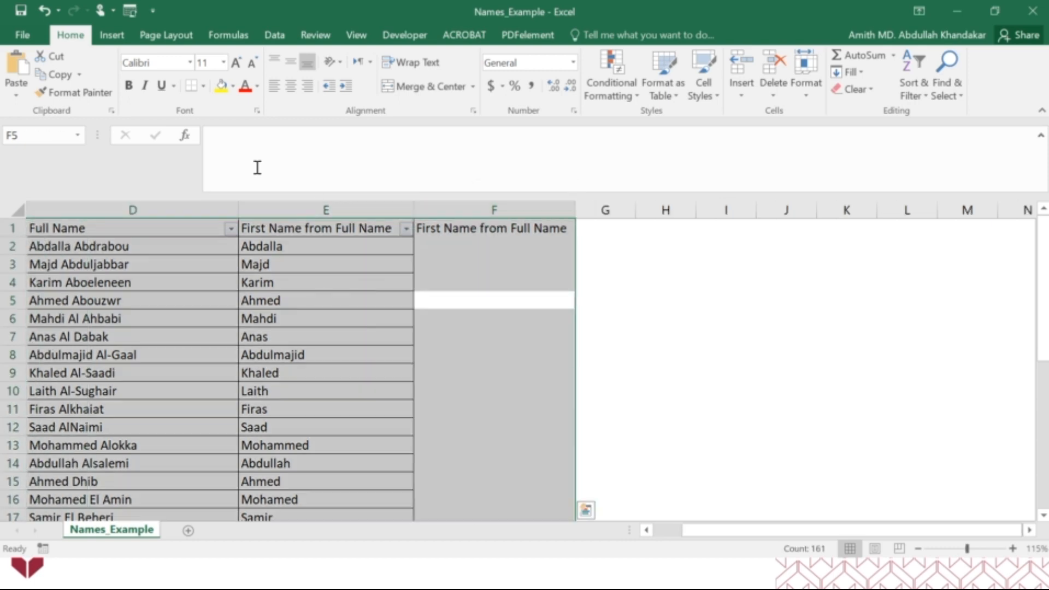
{"action": "left_click", "coordinate": [203, 86]}
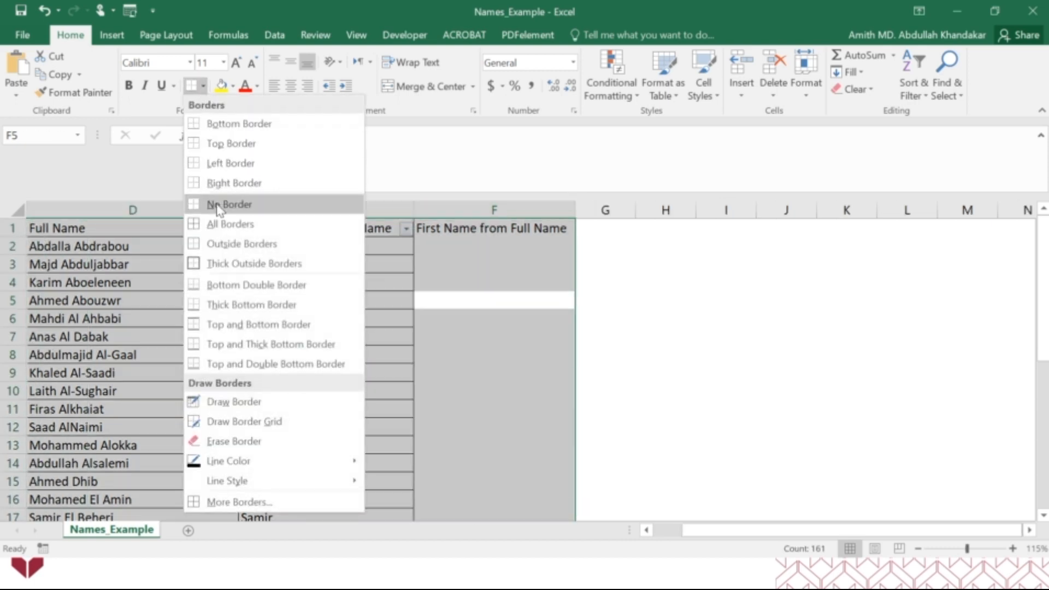
{"action": "left_click", "coordinate": [218, 224]}
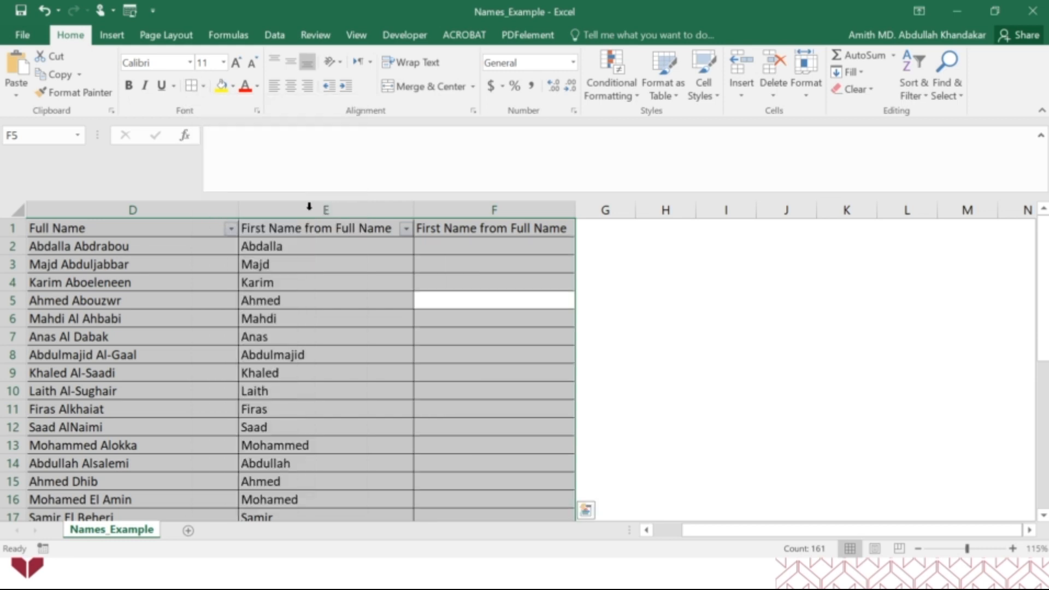
{"action": "left_click", "coordinate": [625, 303]}
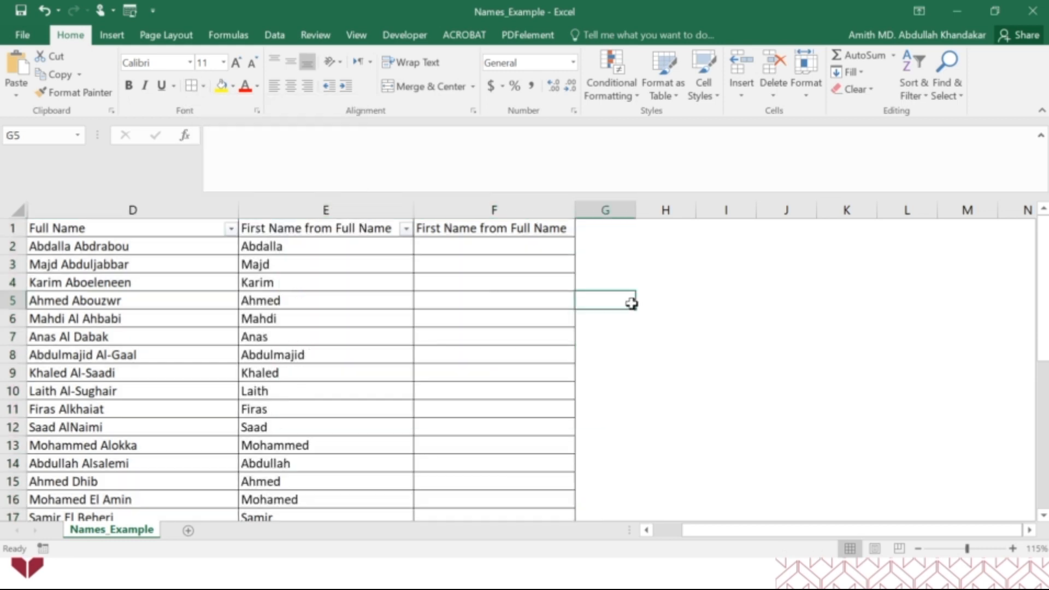
Turn the filter off and back on for the whole table to include column F's header
{"action": "left_click", "coordinate": [555, 228]}
{"action": "key", "text": "ctrl+a"}
{"action": "scroll", "coordinate": [673, 262], "scroll_direction": "up", "scroll_amount": 6}
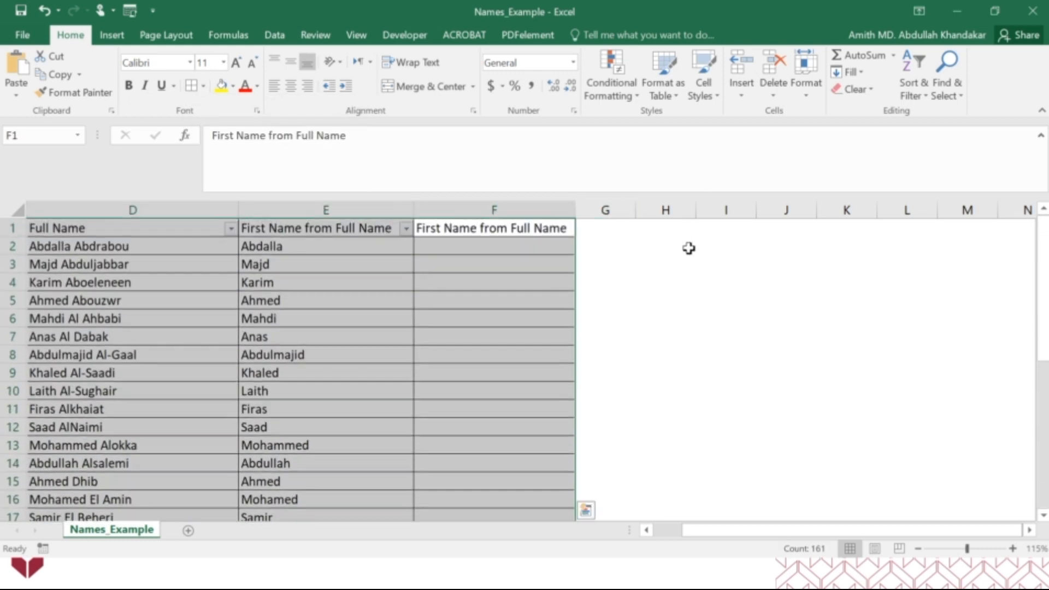
{"action": "left_click", "coordinate": [913, 85]}
{"action": "left_click", "coordinate": [931, 173]}
{"action": "left_click", "coordinate": [913, 90]}
{"action": "left_click", "coordinate": [932, 174]}
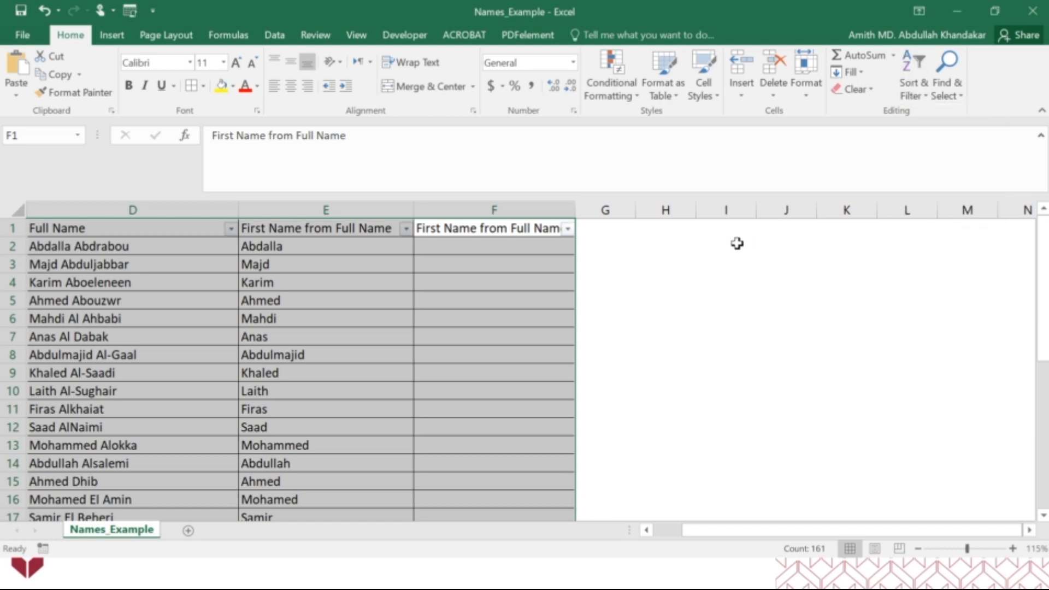
{"action": "left_click", "coordinate": [735, 243]}
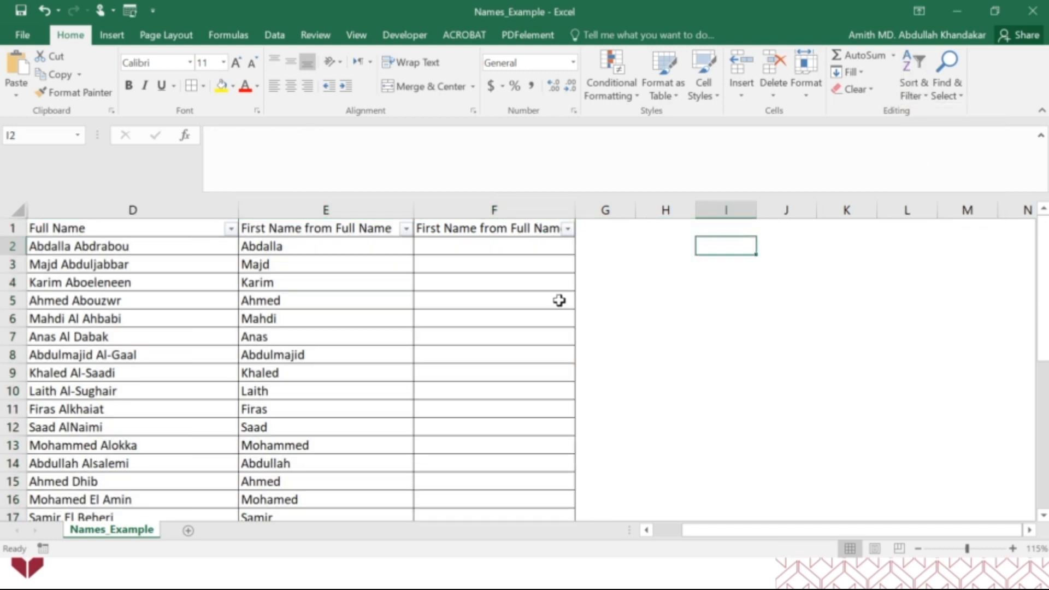
Change the F1 header to Last Name from Full Name
{"action": "double_click", "coordinate": [442, 228]}
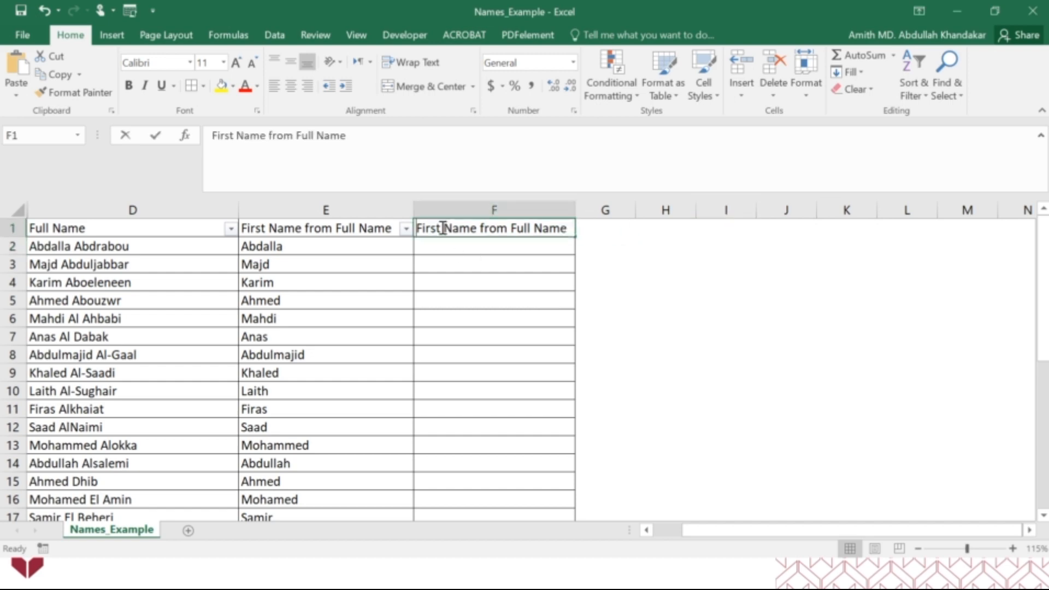
{"action": "key", "text": "BackSpace"}
{"action": "key", "text": "BackSpace"}
{"action": "key", "text": "BackSpace"}
{"action": "key", "text": "BackSpace"}
{"action": "key", "text": "BackSpace"}
{"action": "type", "text": "Last"}
{"action": "key", "text": "Return"}
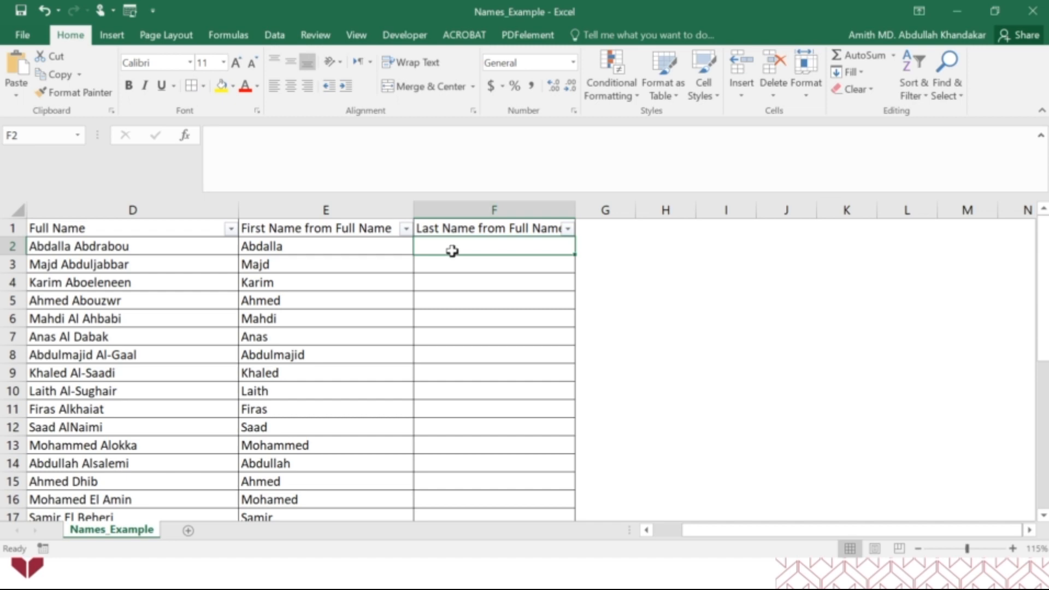
Enter =RIGHT(D2,FIND(" ",D2)) in F2 to extract the last name from the full name
{"action": "left_click", "coordinate": [330, 243]}
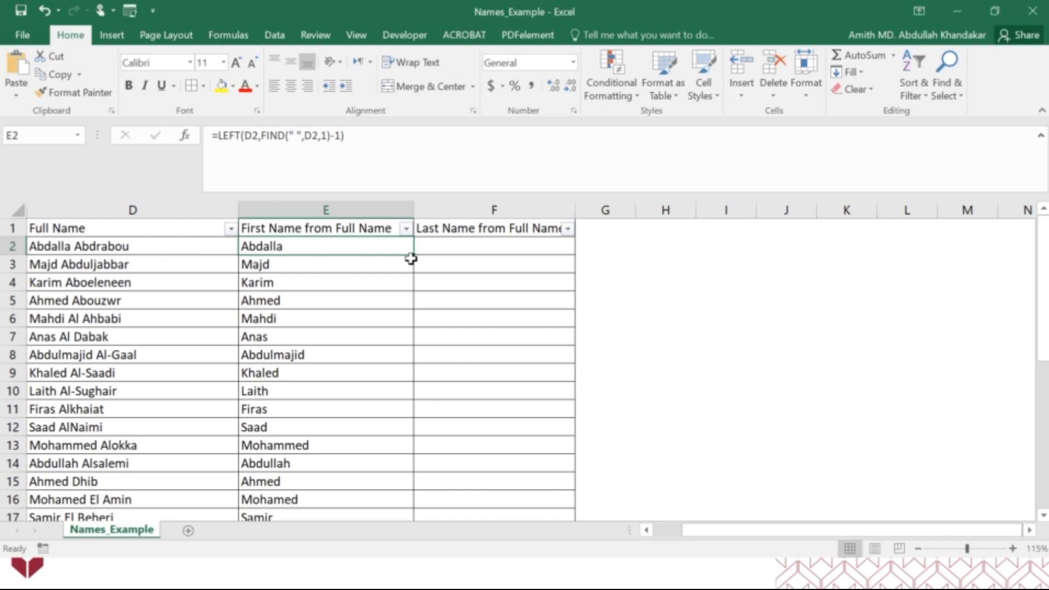
{"action": "left_click", "coordinate": [440, 250]}
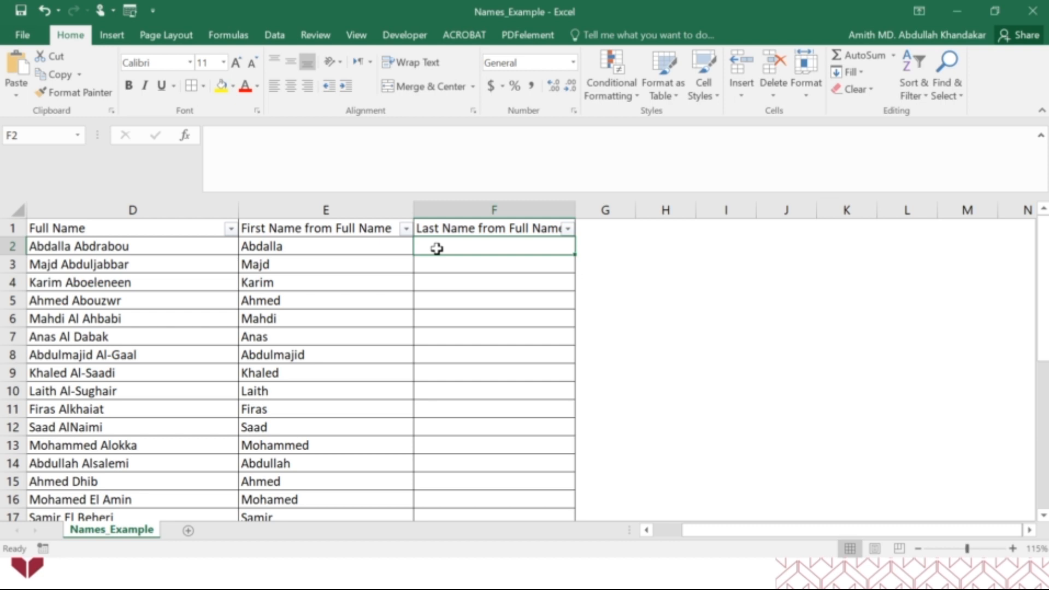
{"action": "type", "text": "="}
{"action": "key", "text": "Escape"}
{"action": "type", "text": "=righ"}
{"action": "key", "text": "Tab"}
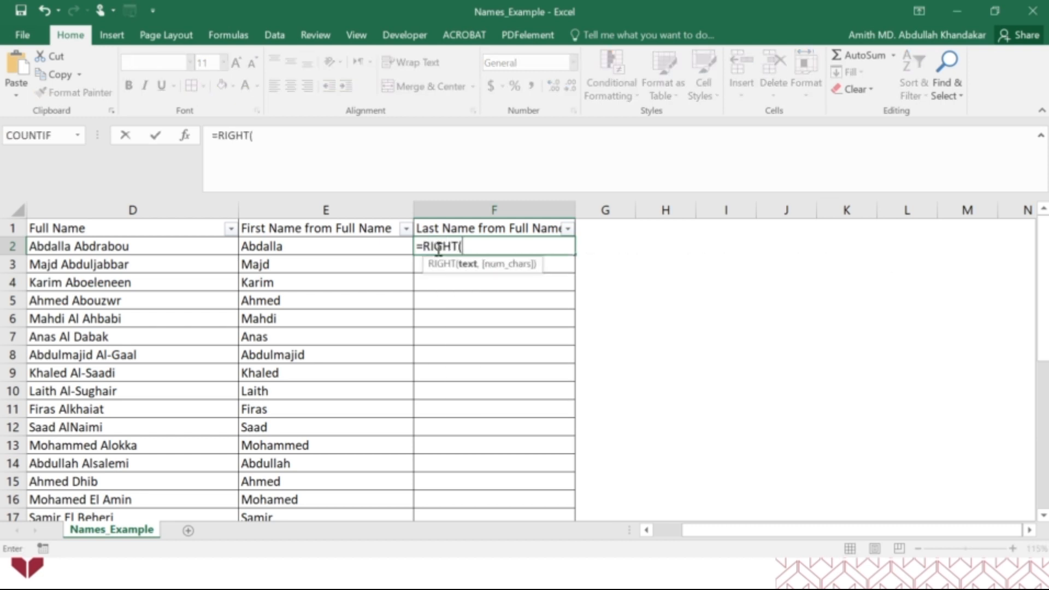
{"action": "left_click", "coordinate": [142, 245]}
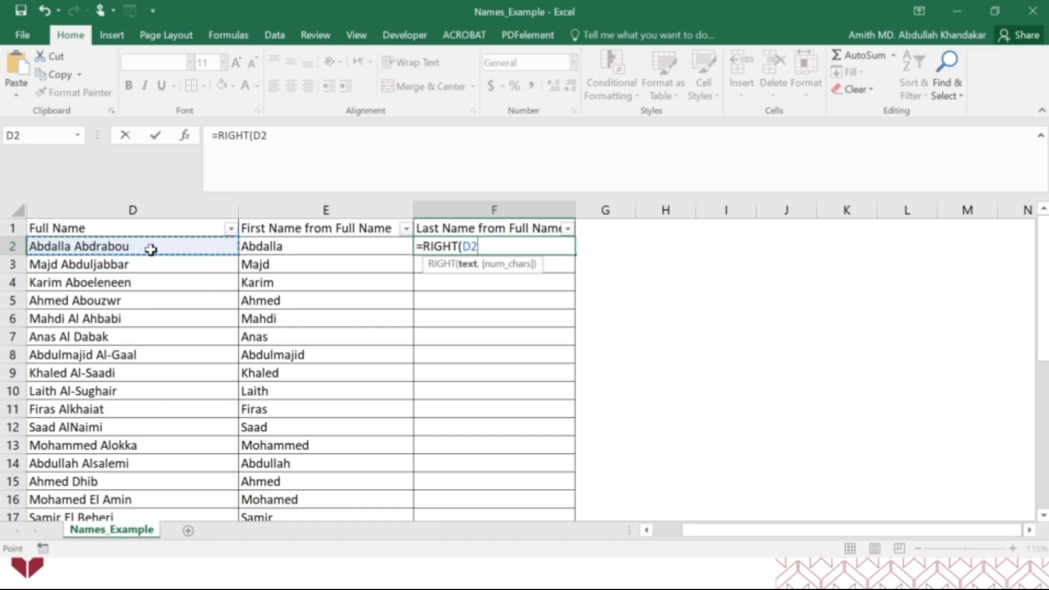
{"action": "type", "text": ",find"}
{"action": "key", "text": "Tab"}
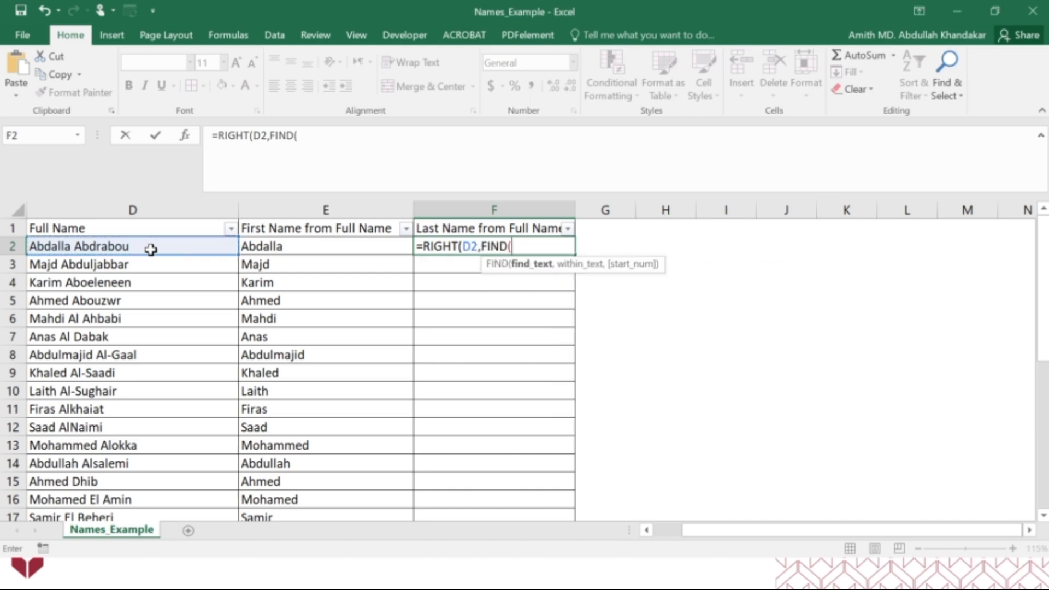
{"action": "type", "text": "\" \","}
{"action": "left_click", "coordinate": [151, 249]}
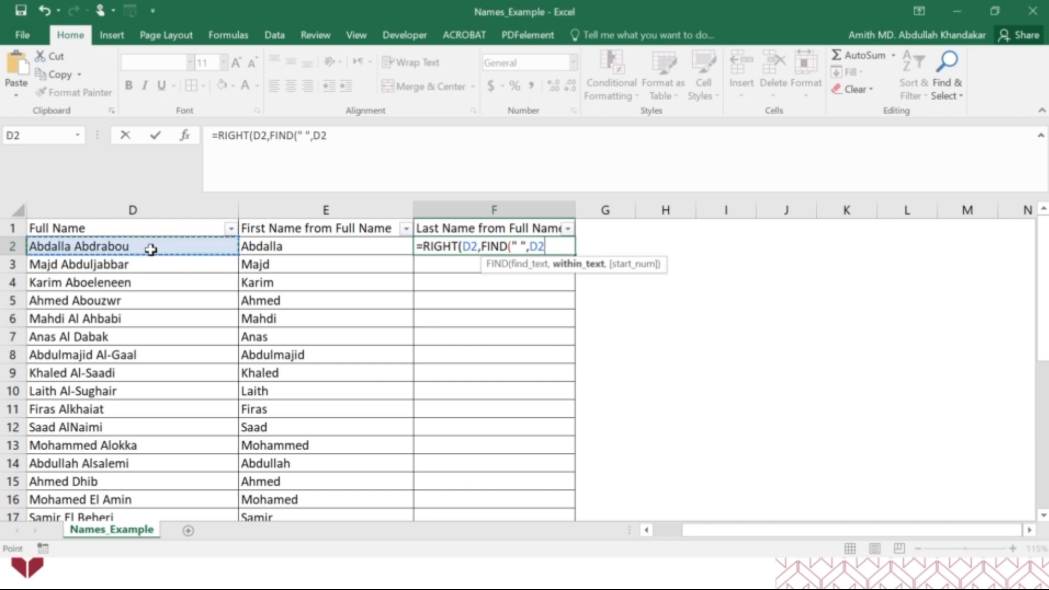
{"action": "type", "text": "))"}
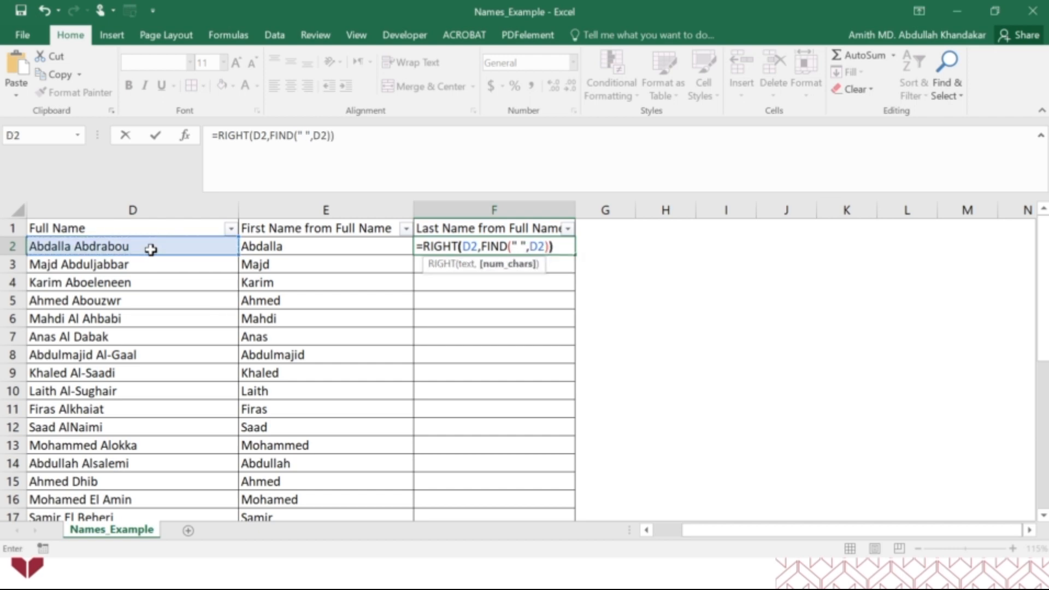
{"action": "key", "text": "Return"}
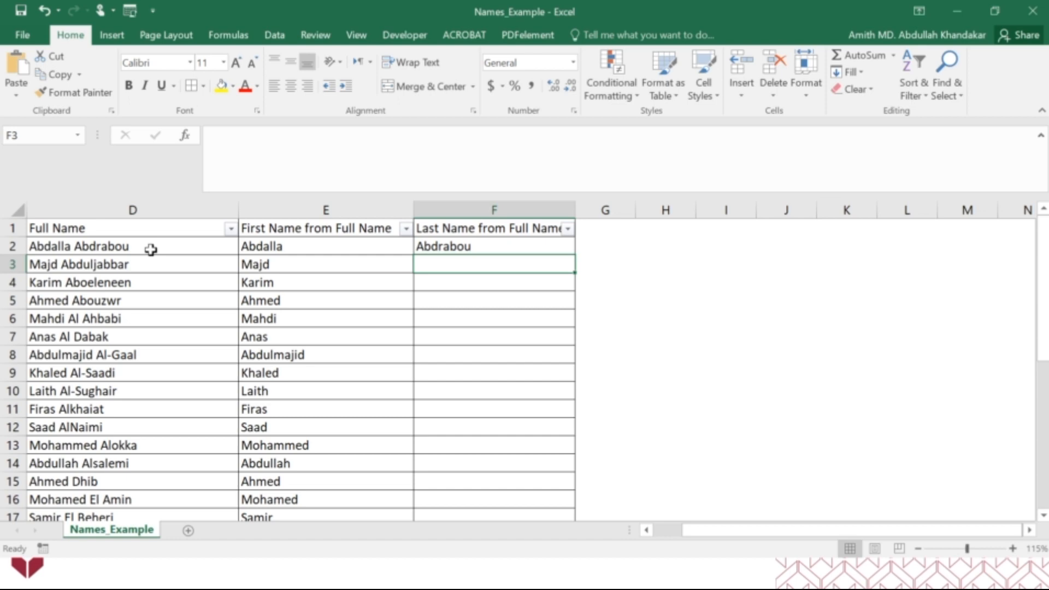
Fill the RIGHT formula from F2 down to F3
{"action": "left_click", "coordinate": [547, 240]}
{"action": "left_click_drag", "start_coordinate": [575, 255], "coordinate": [573, 275]}
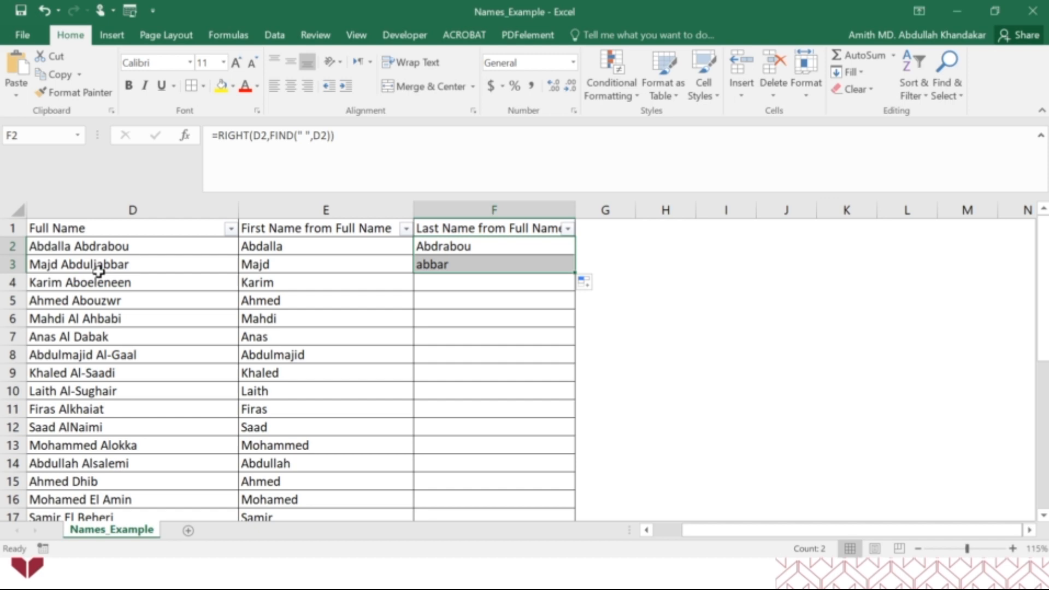
Insert LEN(D2)- before FIND in F2 so the formula reads =RIGHT(D2,LEN(D2)-FIND(" ",D2))
{"action": "left_click", "coordinate": [454, 247]}
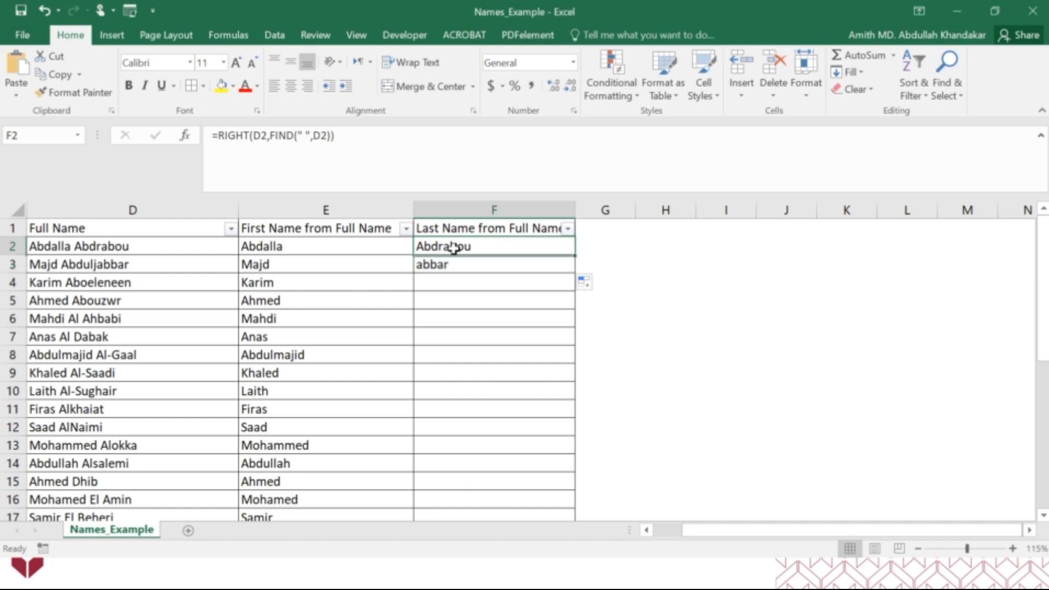
{"action": "left_click", "coordinate": [270, 136]}
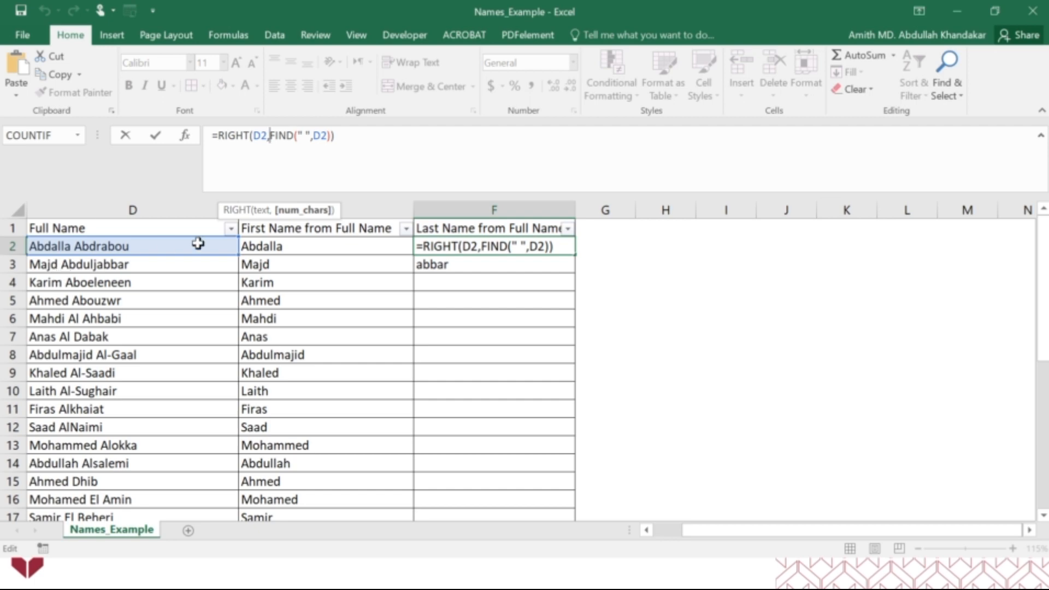
{"action": "type", "text": "len"}
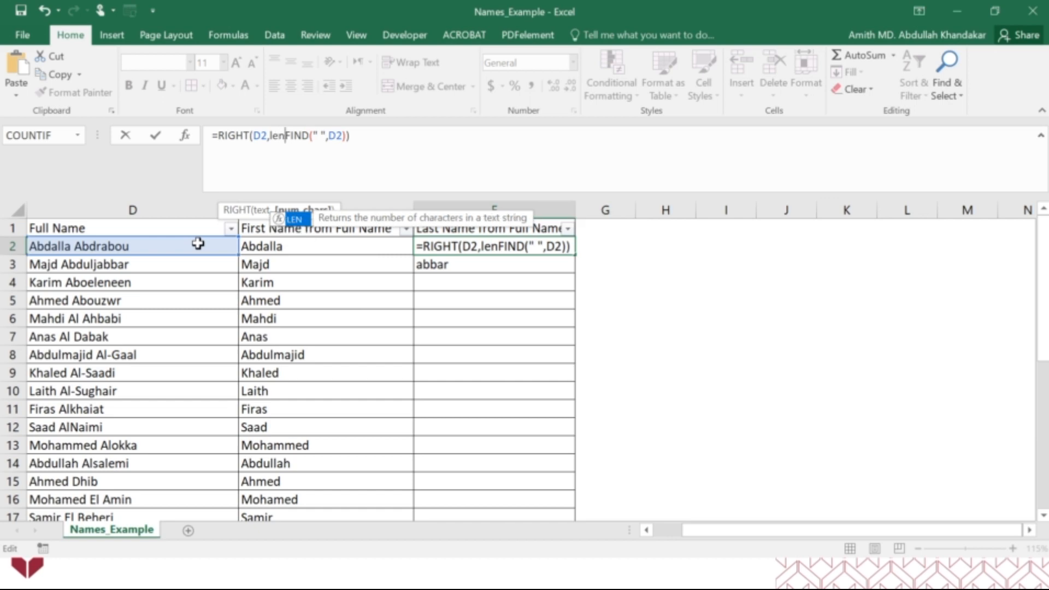
{"action": "double_click", "coordinate": [295, 219]}
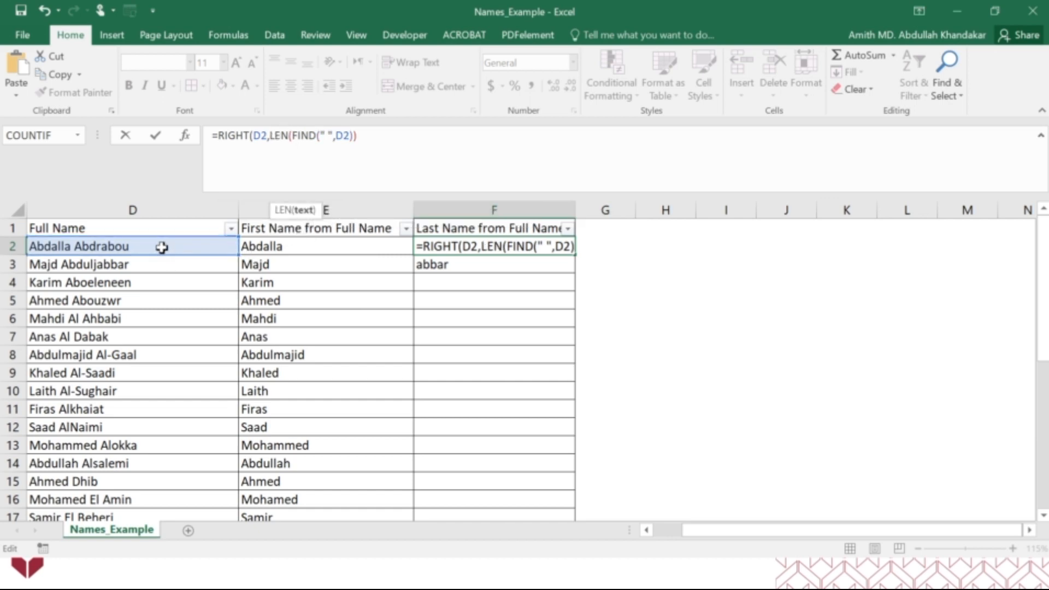
{"action": "left_click", "coordinate": [162, 247]}
{"action": "type", "text": ")"}
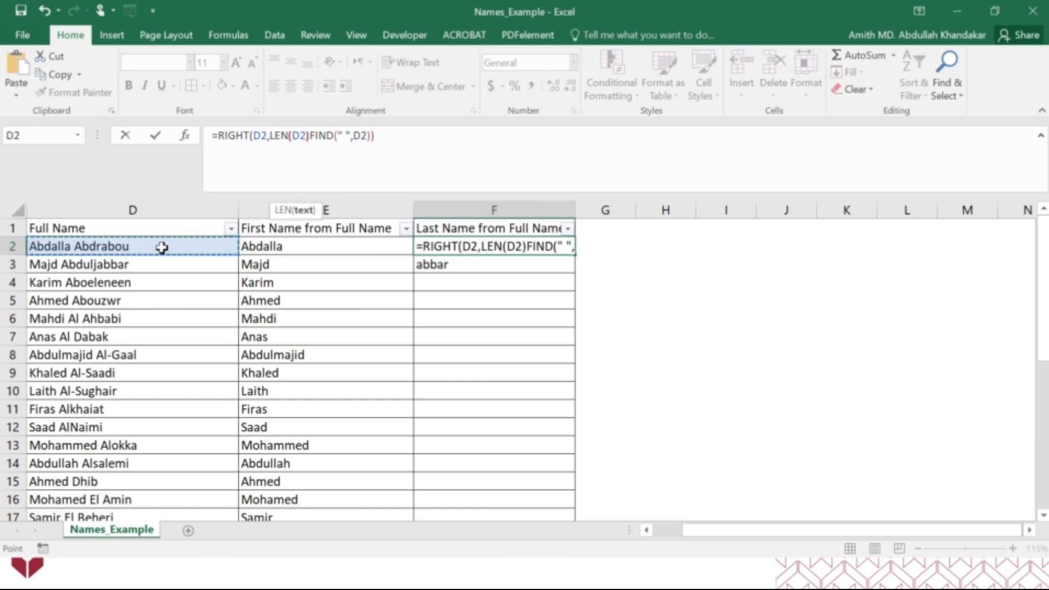
{"action": "type", "text": "-"}
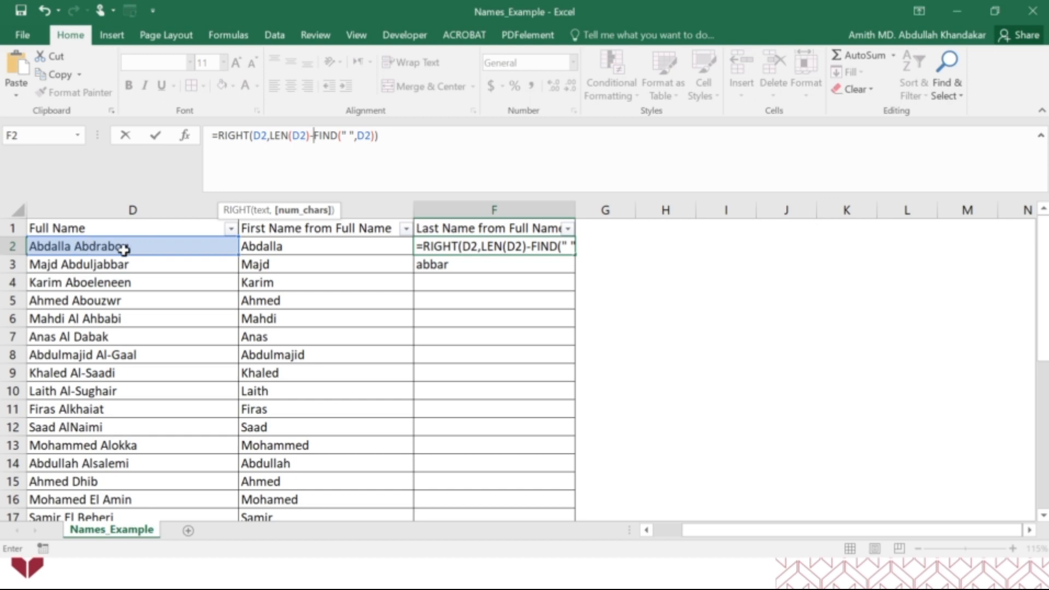
{"action": "left_click", "coordinate": [404, 138]}
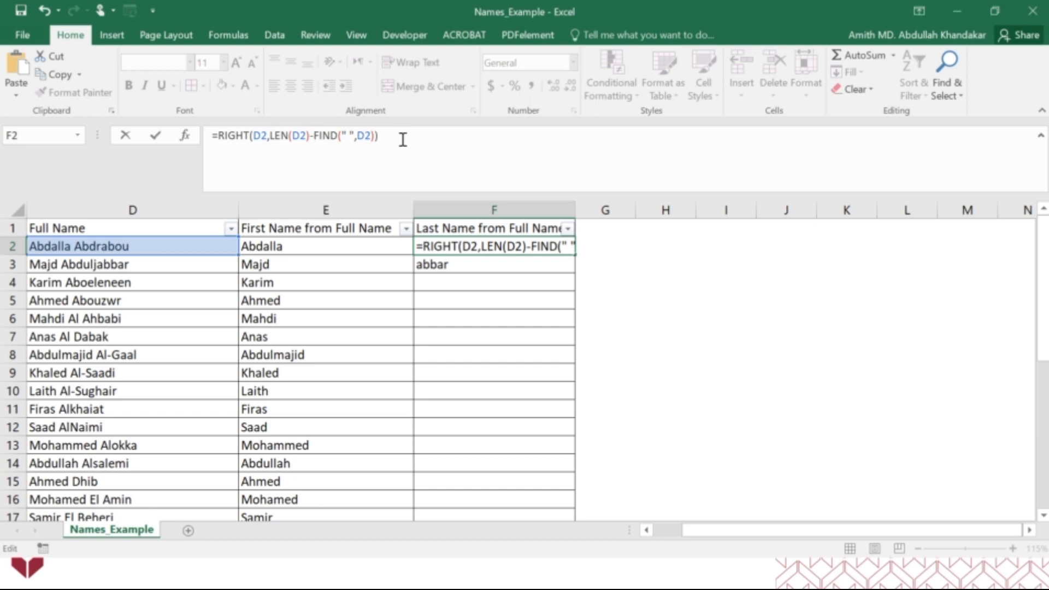
{"action": "left_click_drag", "start_coordinate": [270, 138], "coordinate": [374, 136]}
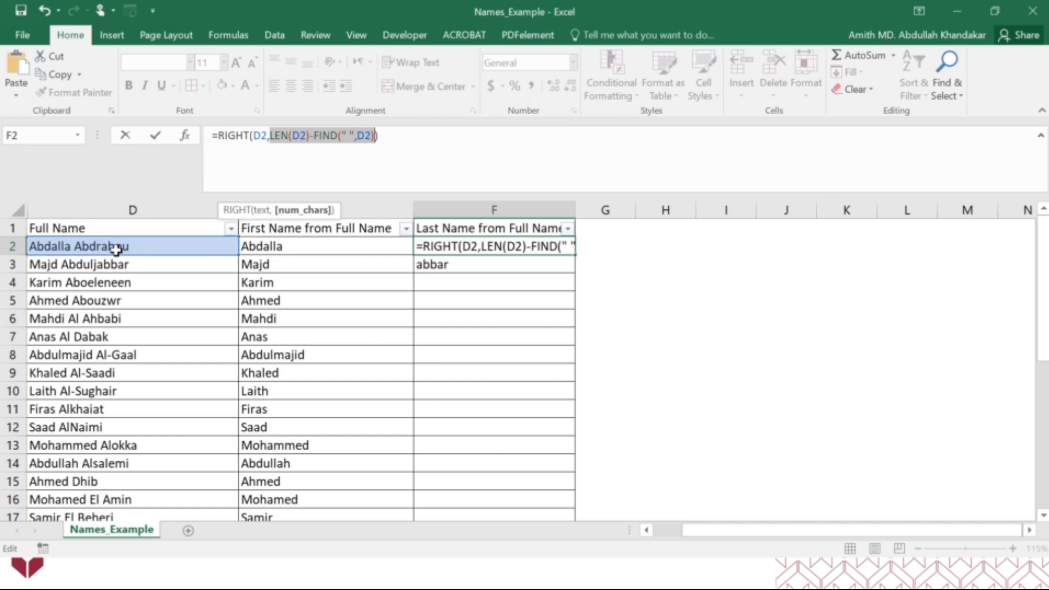
{"action": "key", "text": "Return"}
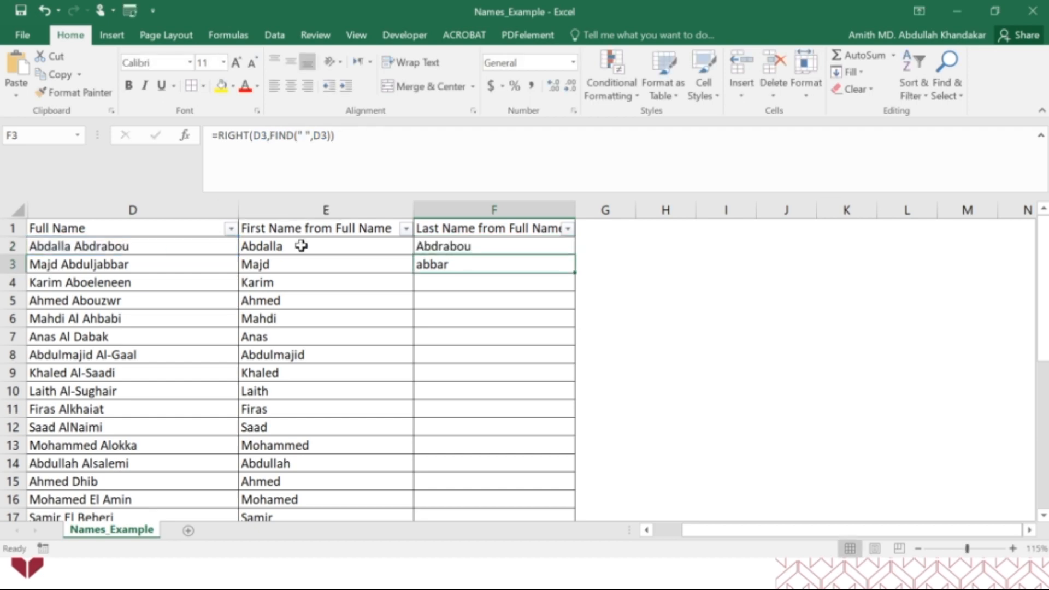
Fill F2's corrected last-name formula down the column to F32 and reselect F2
{"action": "left_click", "coordinate": [443, 252]}
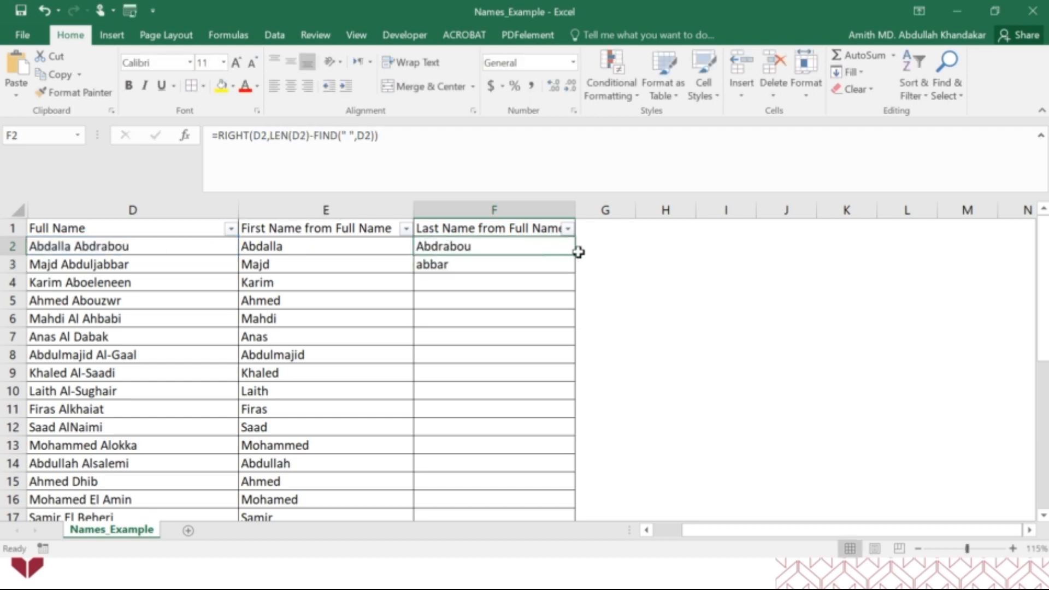
{"action": "left_click_drag", "start_coordinate": [577, 255], "coordinate": [571, 323]}
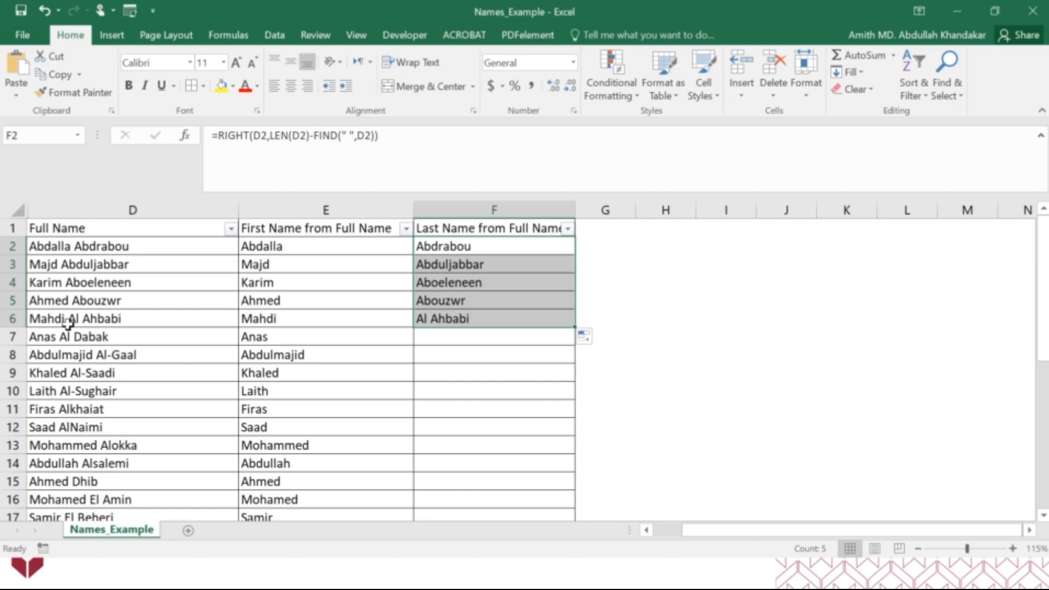
{"action": "mouse_move", "coordinate": [573, 328]}
{"action": "left_mouse_down"}
{"action": "mouse_move", "coordinate": [564, 475]}
{"action": "mouse_move", "coordinate": [572, 549]}
{"action": "mouse_move", "coordinate": [565, 483]}
{"action": "left_mouse_up"}
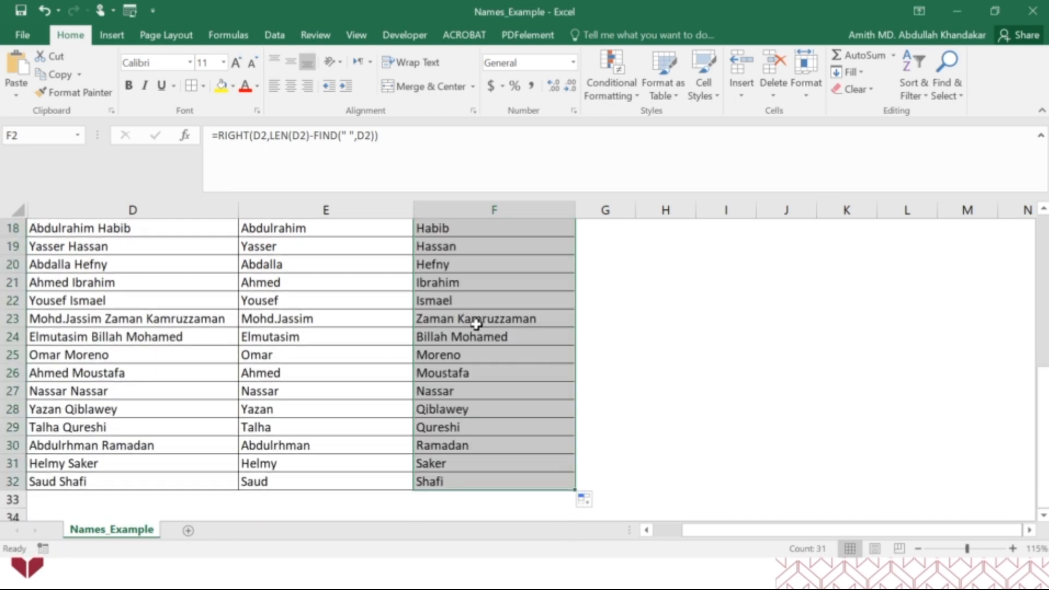
{"action": "scroll", "coordinate": [477, 323], "scroll_direction": "up", "scroll_amount": 6}
{"action": "left_click", "coordinate": [475, 246]}
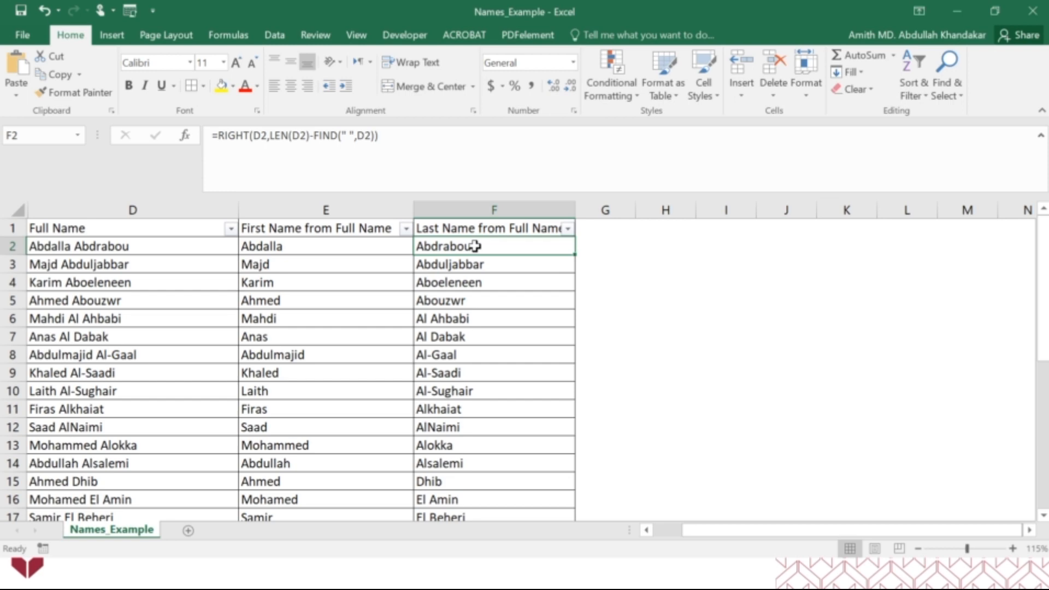
Switch to File Explorer and look inside the 5_Excel Functions Sample and 6_Excel Functions in Detail folders, returning to their parent folder
{"action": "key", "text": "alt+Tab"}
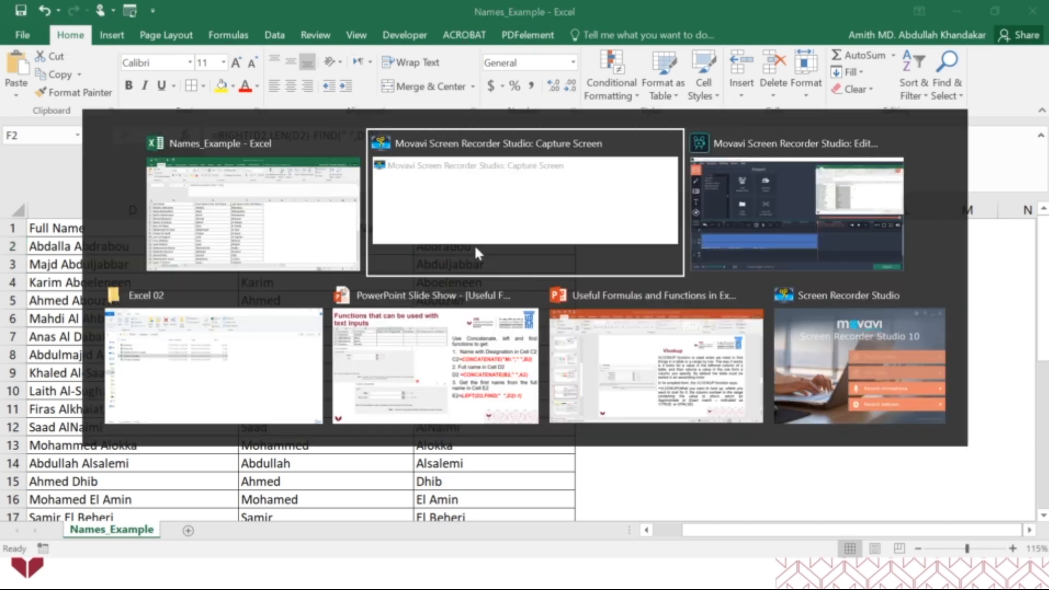
{"action": "left_click", "coordinate": [234, 321]}
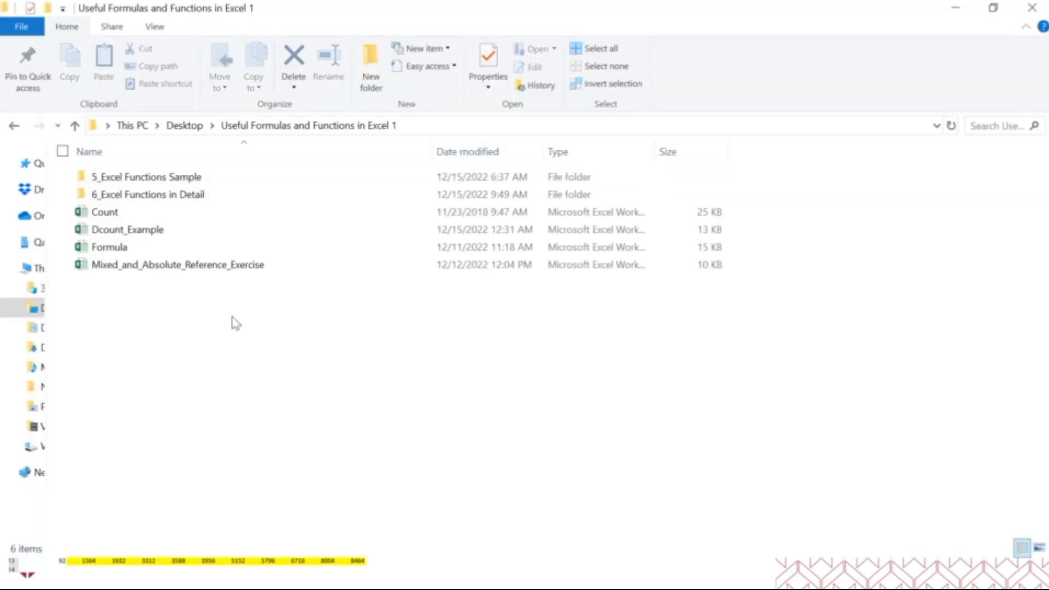
{"action": "double_click", "coordinate": [162, 182]}
{"action": "left_click", "coordinate": [334, 126]}
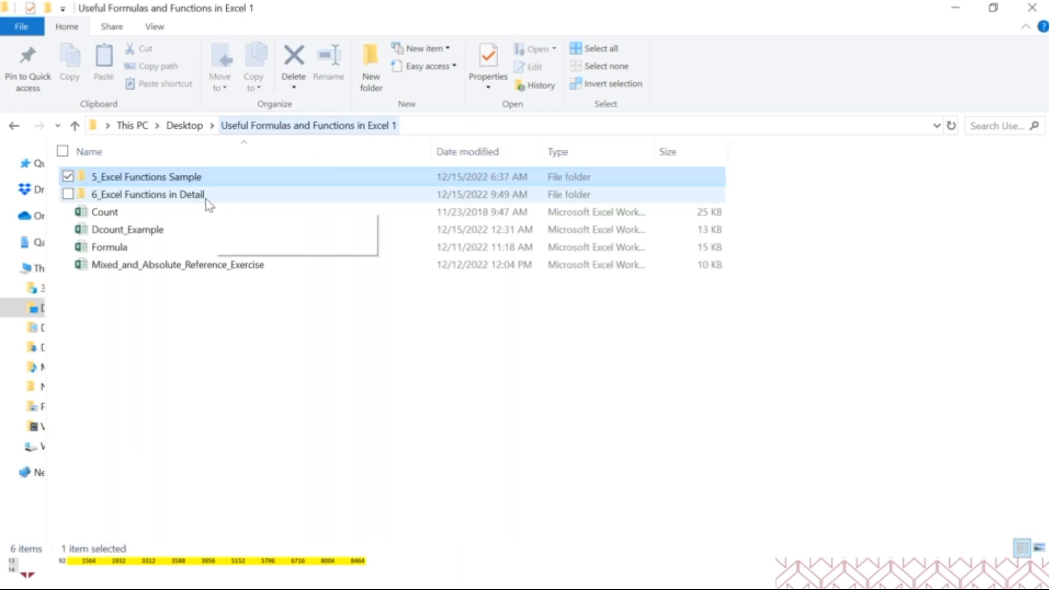
{"action": "double_click", "coordinate": [176, 199]}
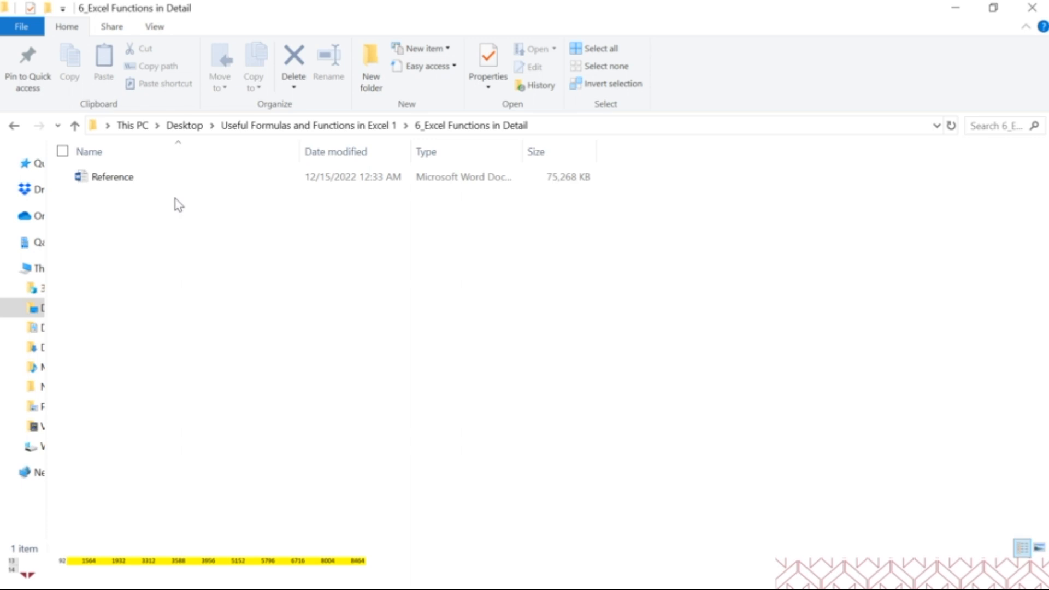
{"action": "left_click", "coordinate": [340, 126]}
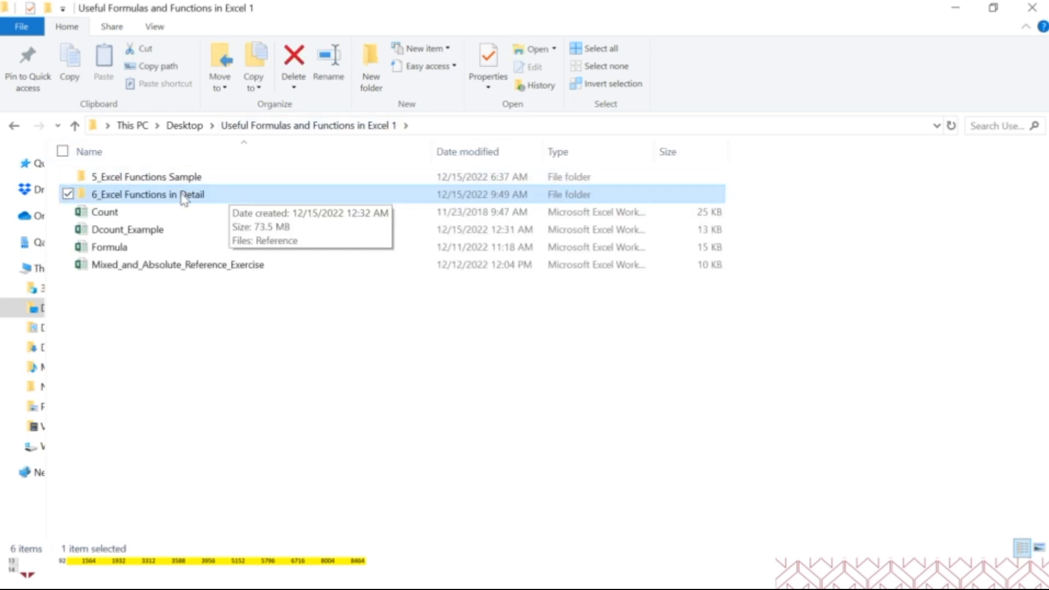
Browse the function workbooks in the 5_Excel Functions Sample folder and select all of them
{"action": "double_click", "coordinate": [174, 180]}
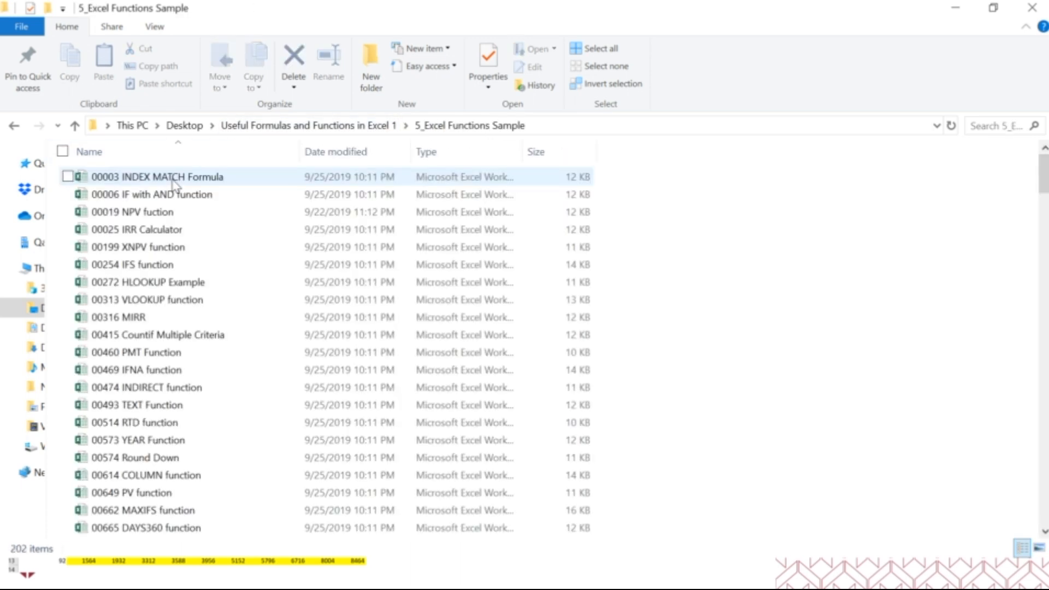
{"action": "scroll", "coordinate": [208, 260], "scroll_direction": "down", "scroll_amount": 20}
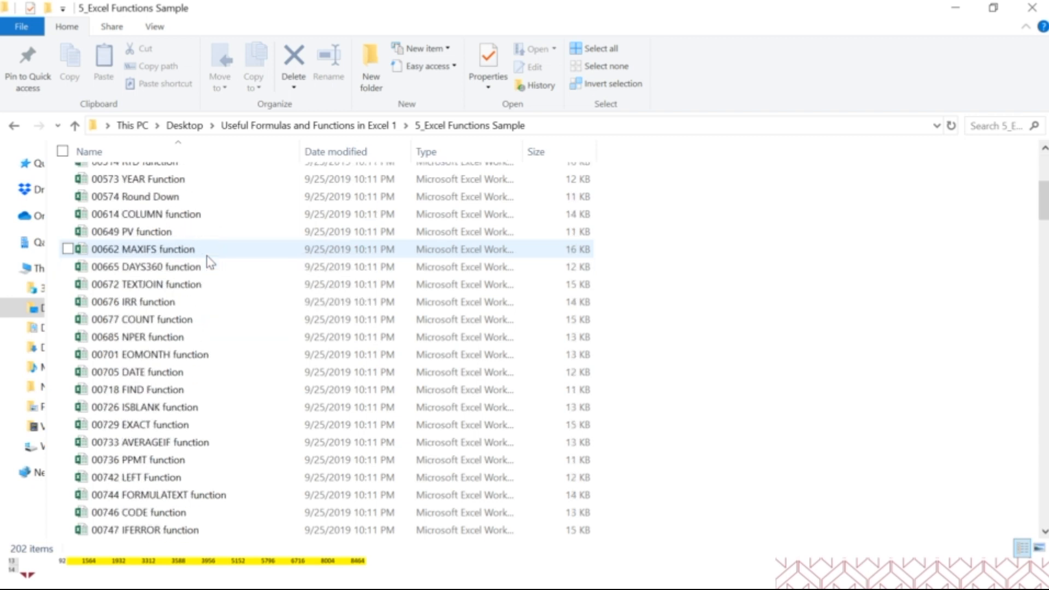
{"action": "scroll", "coordinate": [208, 260], "scroll_direction": "down", "scroll_amount": 7}
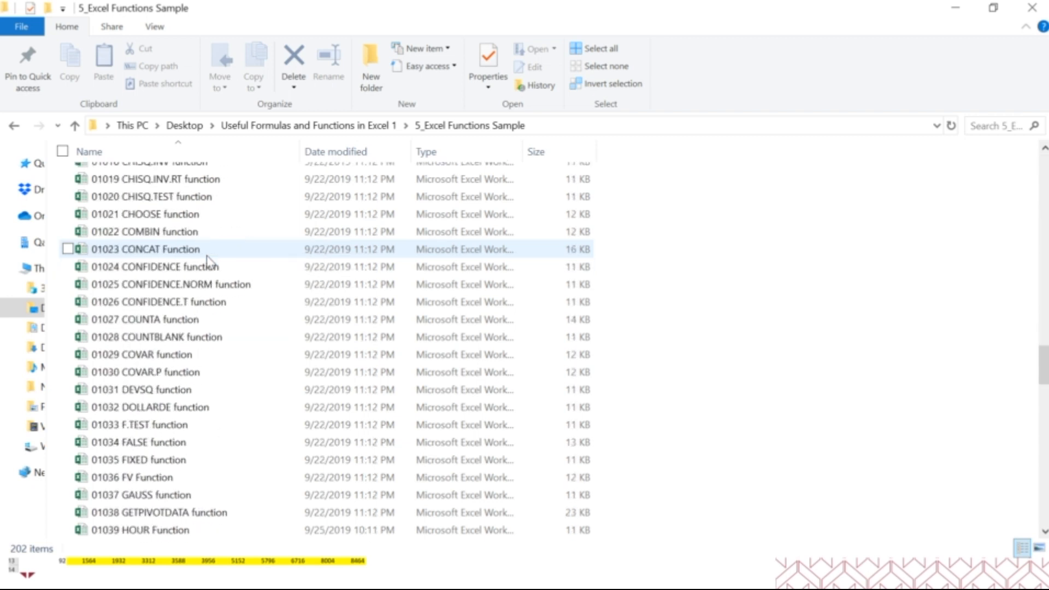
{"action": "key", "text": "ctrl+a"}
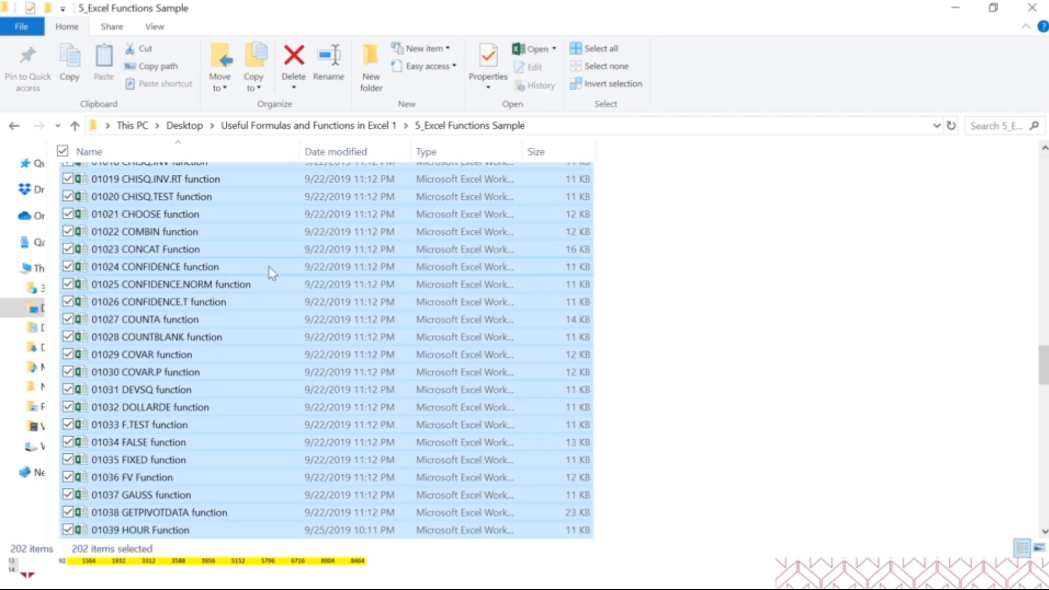
Open the Reference document from the 6_Excel Functions in Detail folder in Word
{"action": "left_click", "coordinate": [362, 126]}
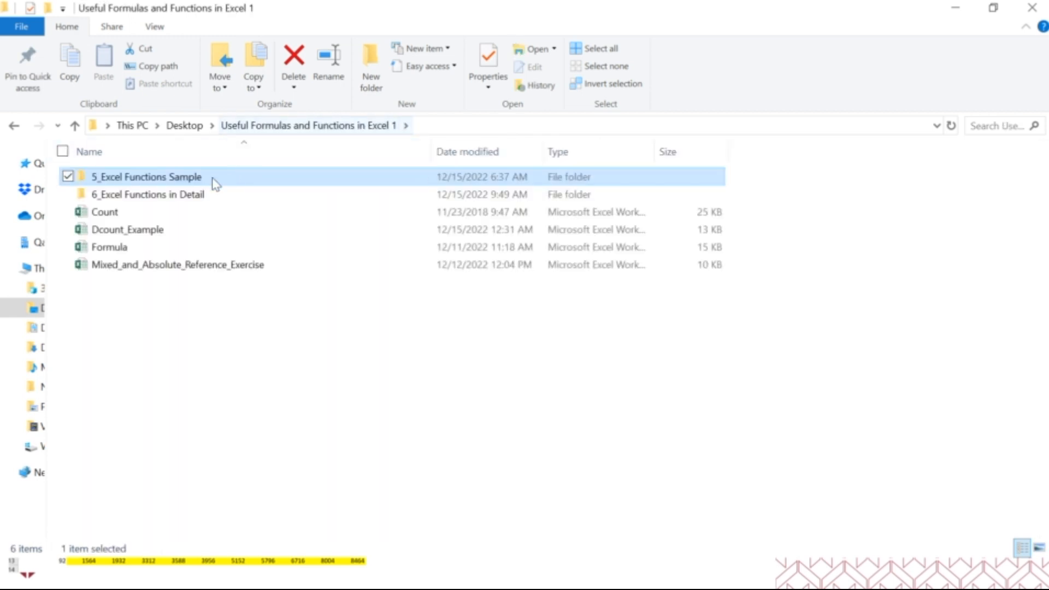
{"action": "double_click", "coordinate": [172, 197]}
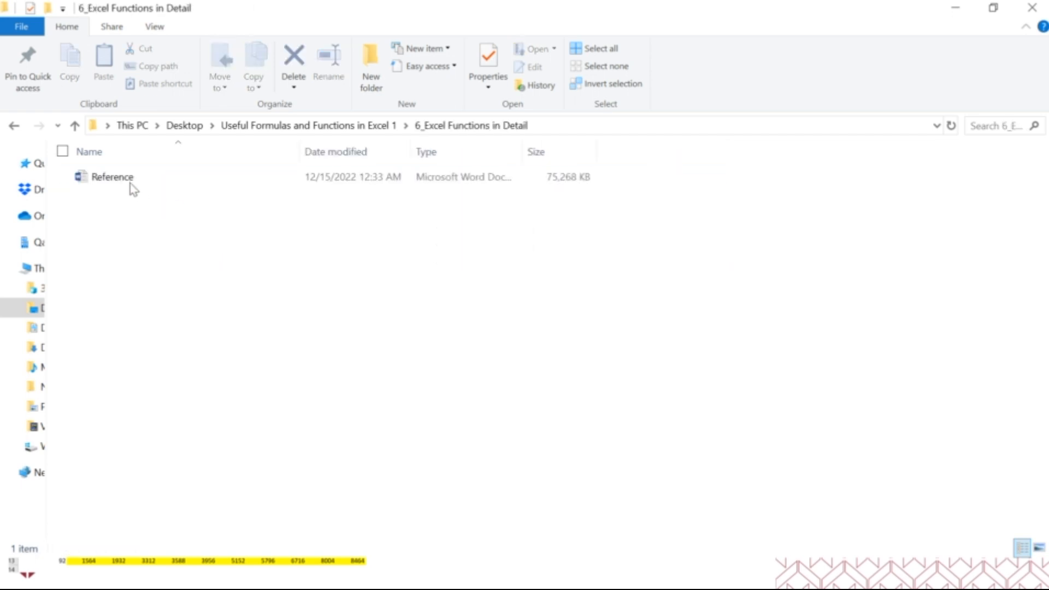
{"action": "double_click", "coordinate": [124, 183]}
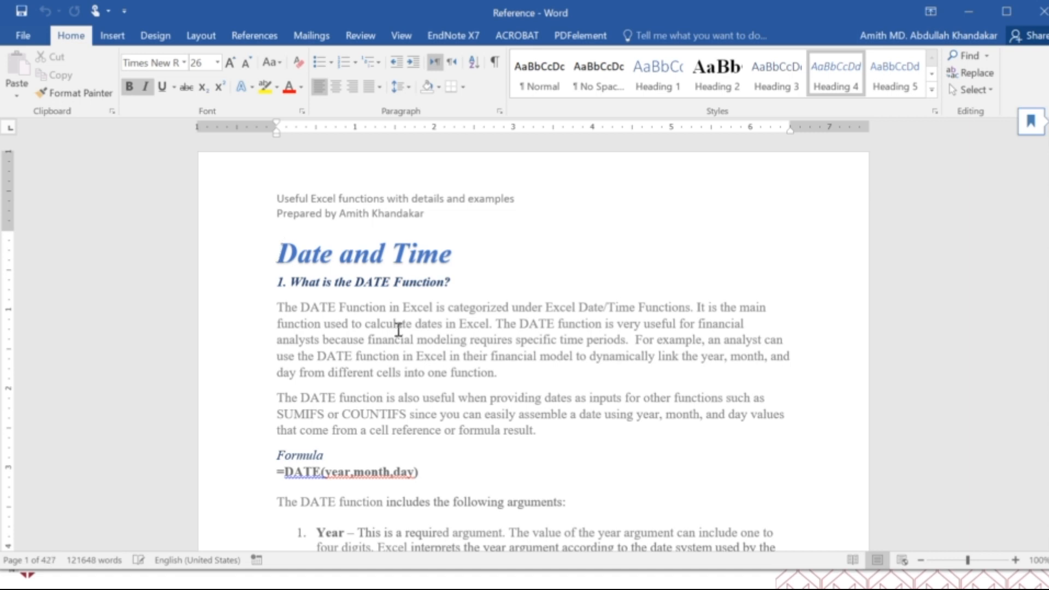
Read the DATE function section, examining its description, formula syntax and the year, month and day arguments
{"action": "scroll", "coordinate": [398, 328], "scroll_direction": "down", "scroll_amount": 2}
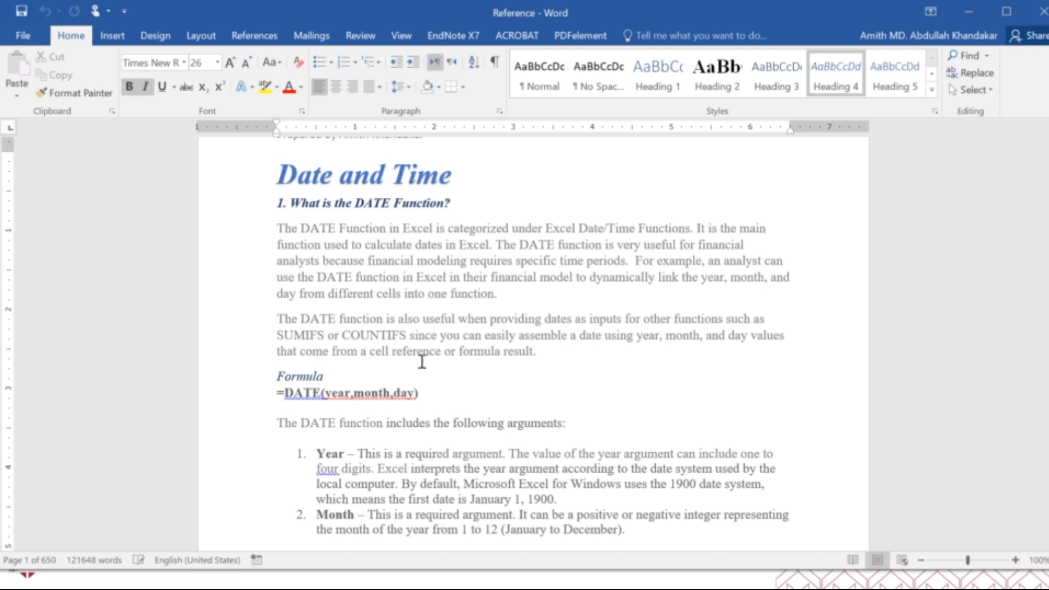
{"action": "scroll", "coordinate": [421, 362], "scroll_direction": "down", "scroll_amount": 3}
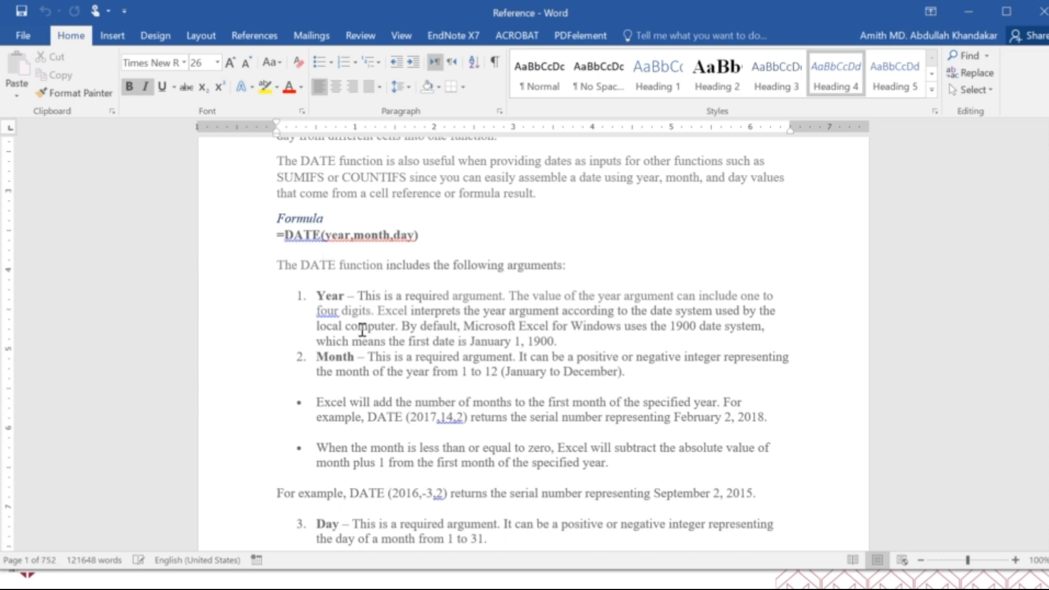
{"action": "scroll", "coordinate": [363, 330], "scroll_direction": "down", "scroll_amount": 2}
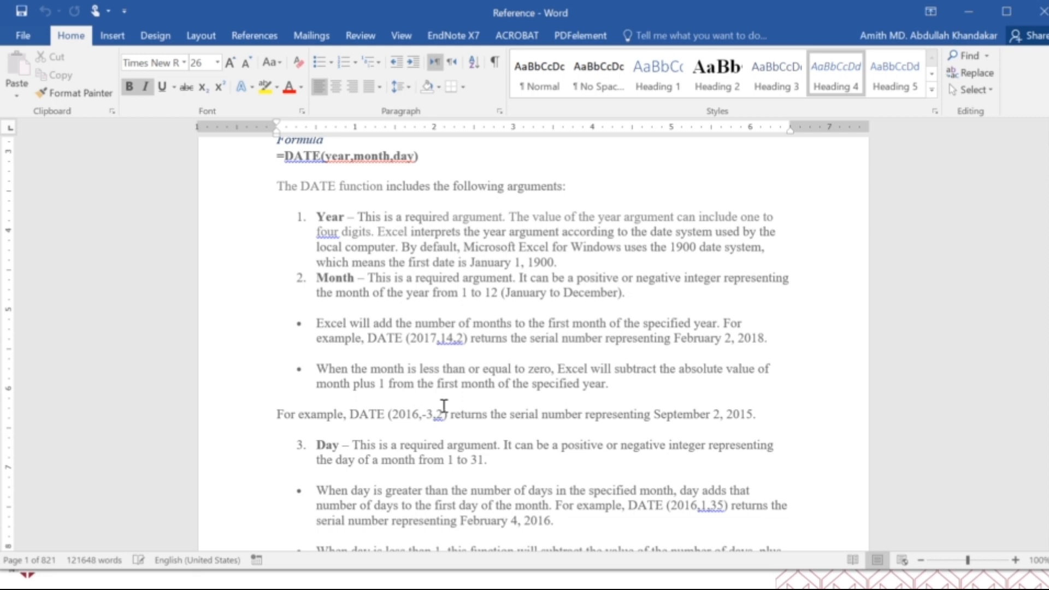
{"action": "scroll", "coordinate": [444, 405], "scroll_direction": "down", "scroll_amount": 3}
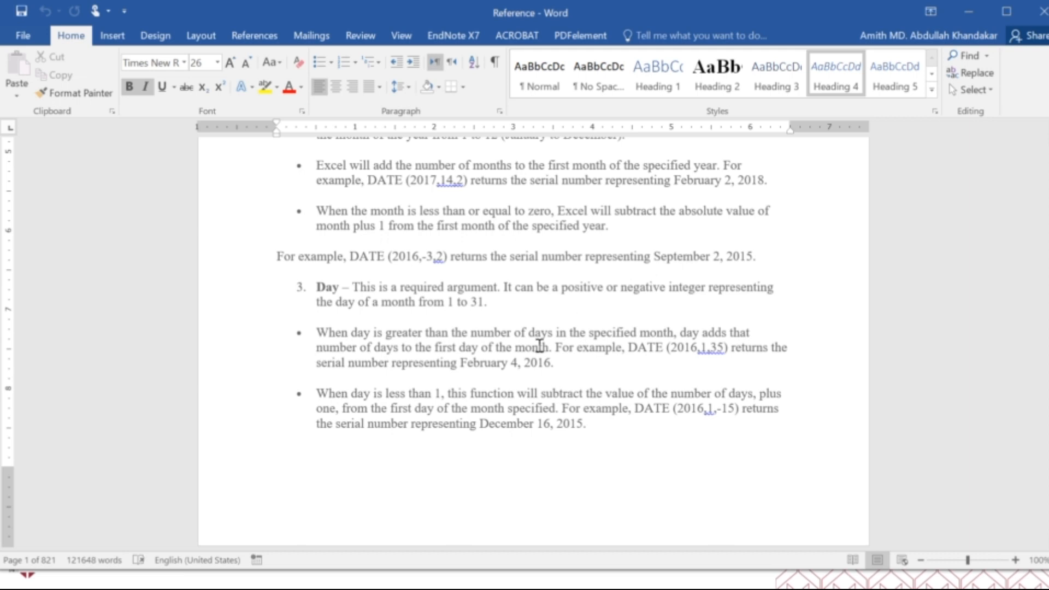
{"action": "scroll", "coordinate": [541, 353], "scroll_direction": "down", "scroll_amount": 4}
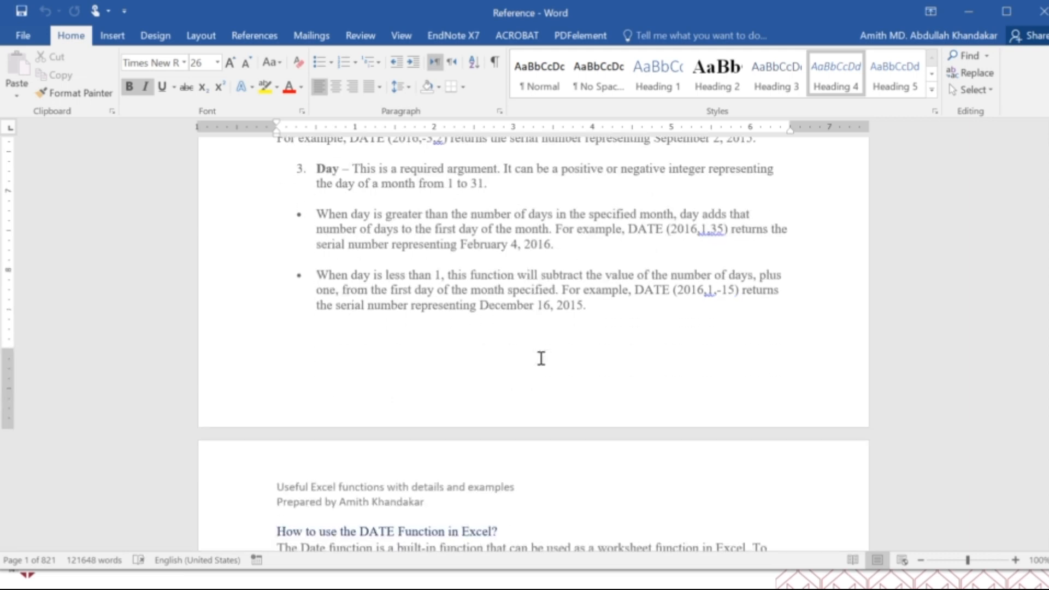
{"action": "scroll", "coordinate": [538, 361], "scroll_direction": "down", "scroll_amount": 5}
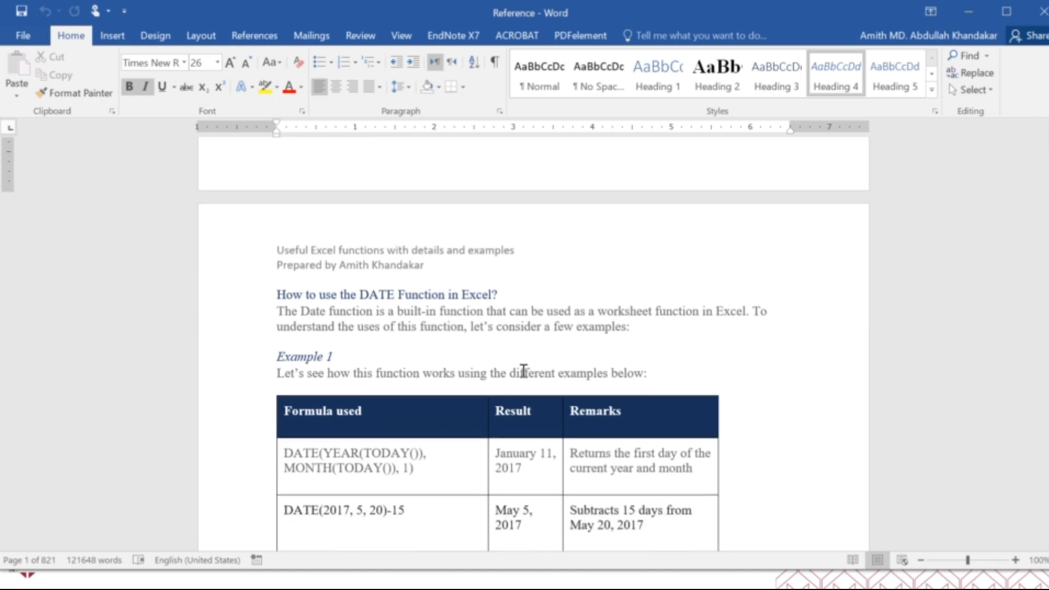
{"action": "scroll", "coordinate": [526, 385], "scroll_direction": "down", "scroll_amount": 15}
{"action": "scroll", "coordinate": [526, 386], "scroll_direction": "up", "scroll_amount": 8}
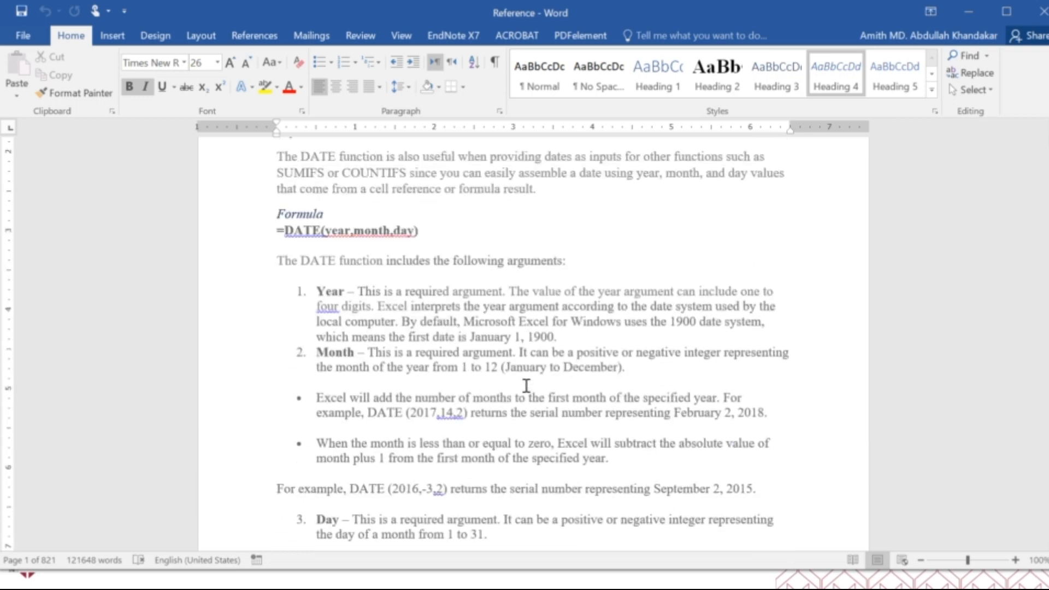
{"action": "scroll", "coordinate": [526, 386], "scroll_direction": "up", "scroll_amount": 4}
{"action": "scroll", "coordinate": [524, 391], "scroll_direction": "down", "scroll_amount": 2}
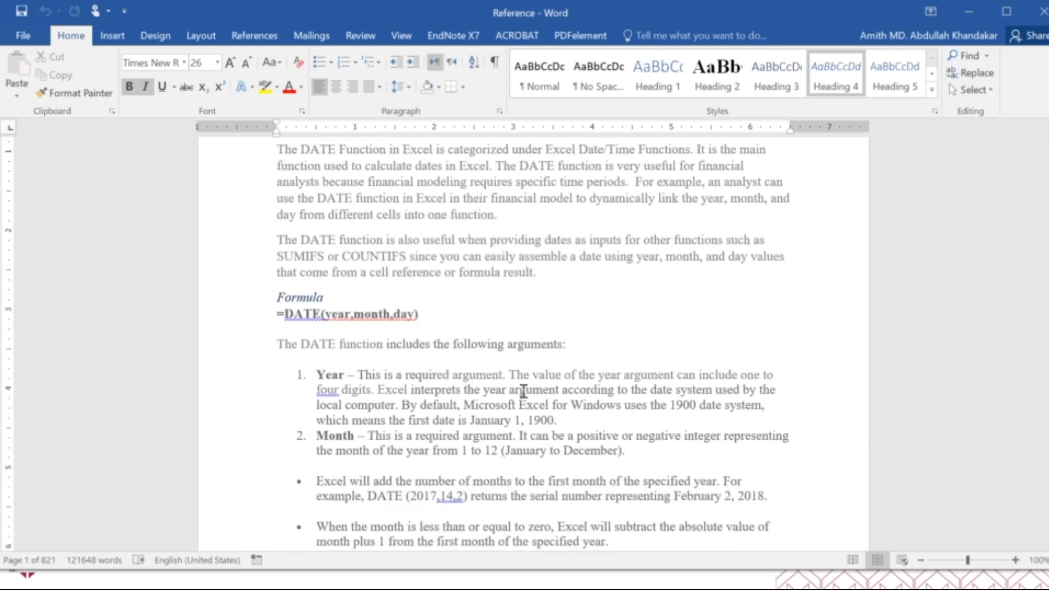
{"action": "scroll", "coordinate": [523, 391], "scroll_direction": "down", "scroll_amount": 2}
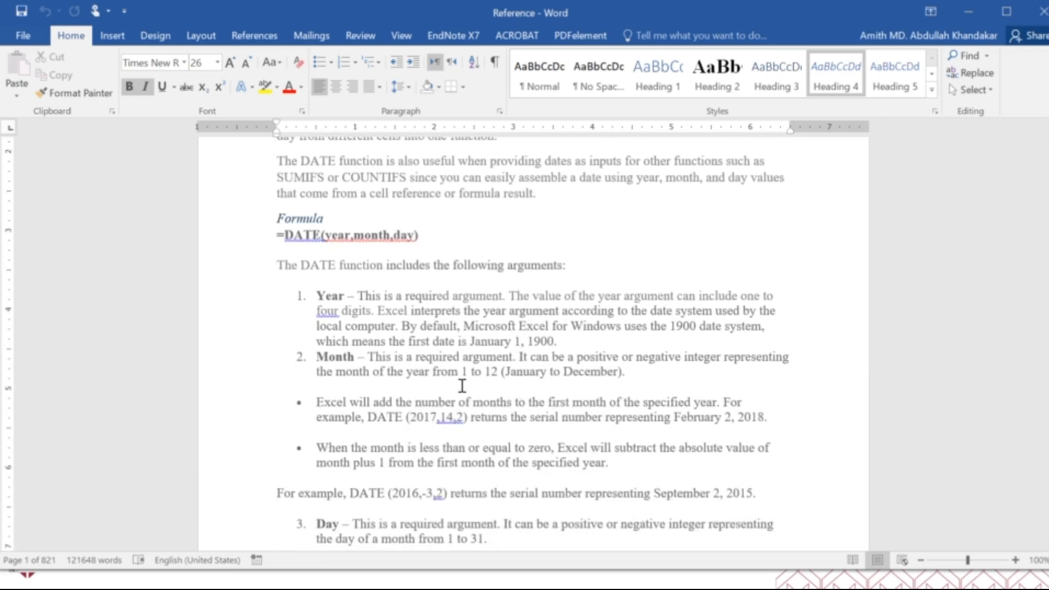
{"action": "scroll", "coordinate": [399, 344], "scroll_direction": "down", "scroll_amount": 5}
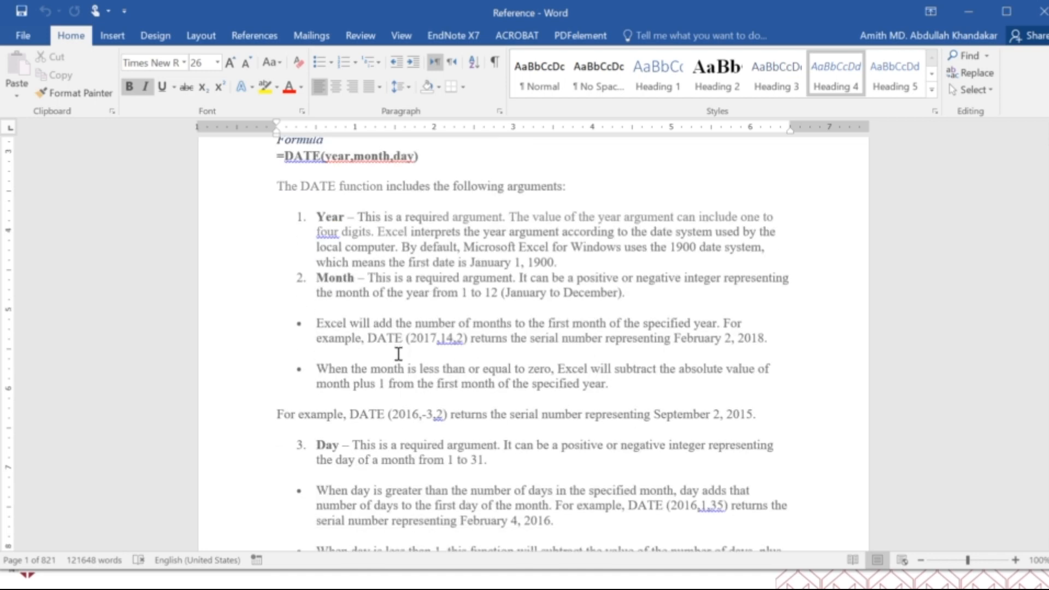
Examine the DATE function's usage examples, including the formula table and the YEARFRAC example, and its closing notes
{"action": "scroll", "coordinate": [401, 350], "scroll_direction": "down", "scroll_amount": 7}
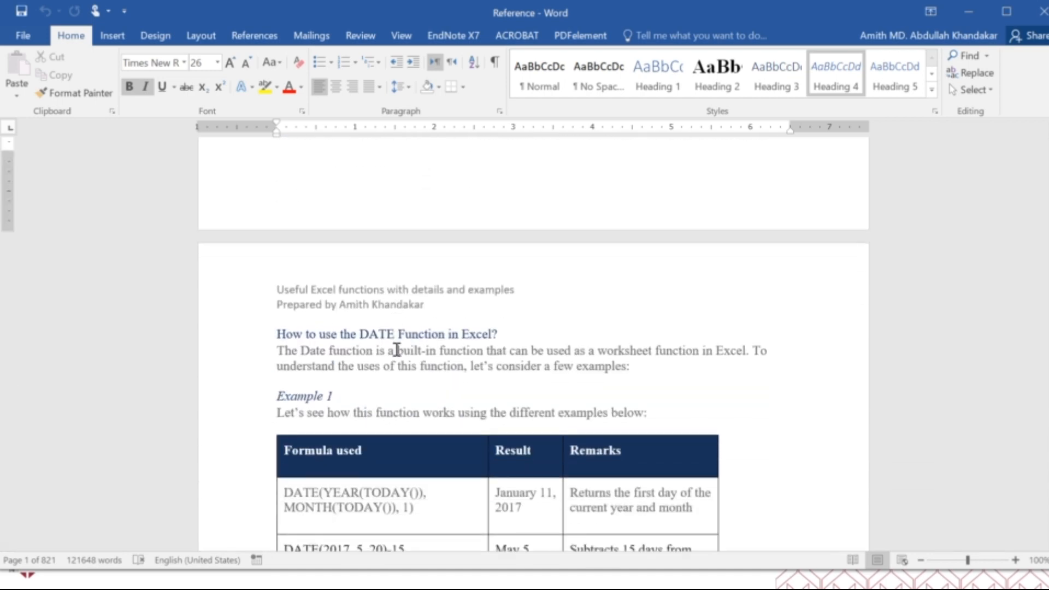
{"action": "scroll", "coordinate": [397, 349], "scroll_direction": "down", "scroll_amount": 4}
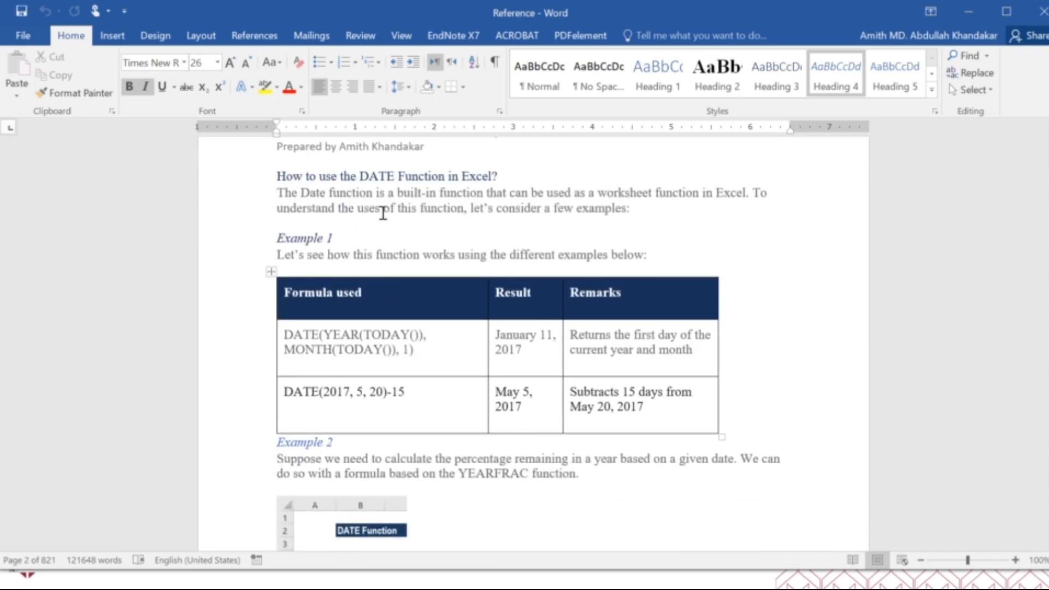
{"action": "scroll", "coordinate": [360, 304], "scroll_direction": "down", "scroll_amount": 5}
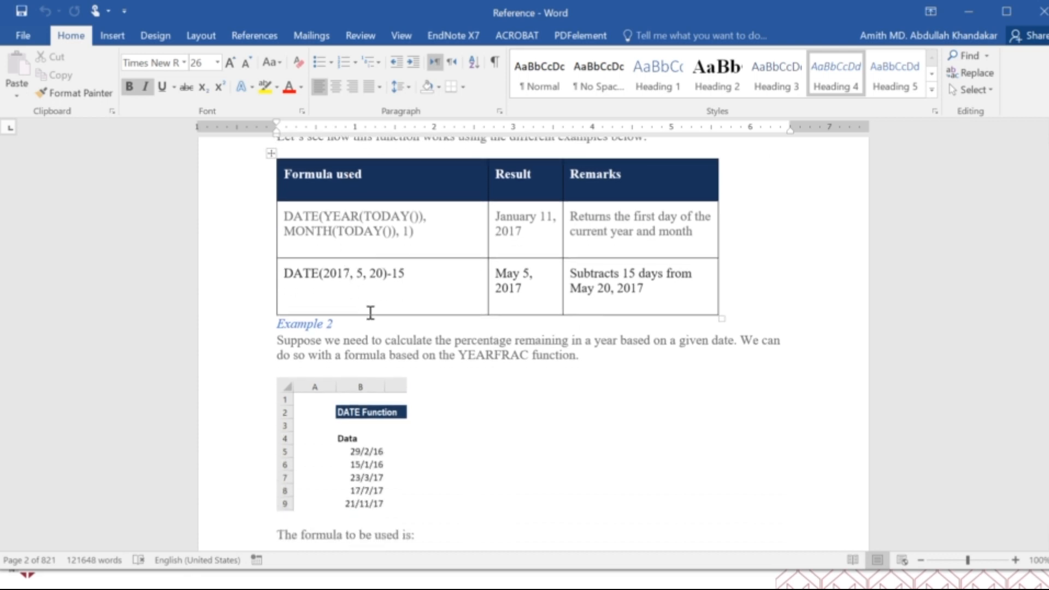
{"action": "scroll", "coordinate": [436, 328], "scroll_direction": "down", "scroll_amount": 8}
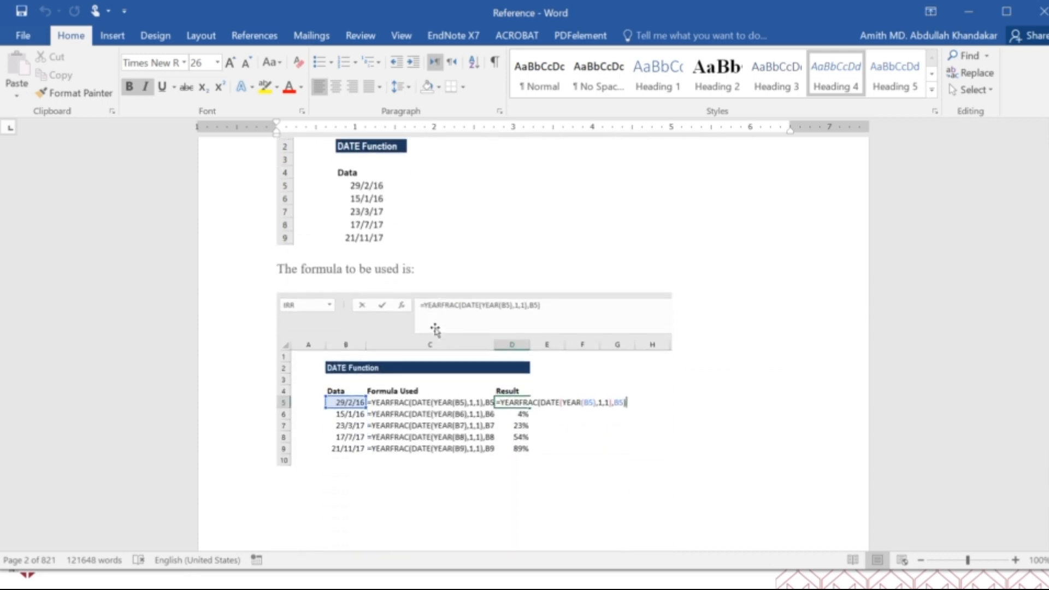
{"action": "scroll", "coordinate": [436, 328], "scroll_direction": "down", "scroll_amount": 9}
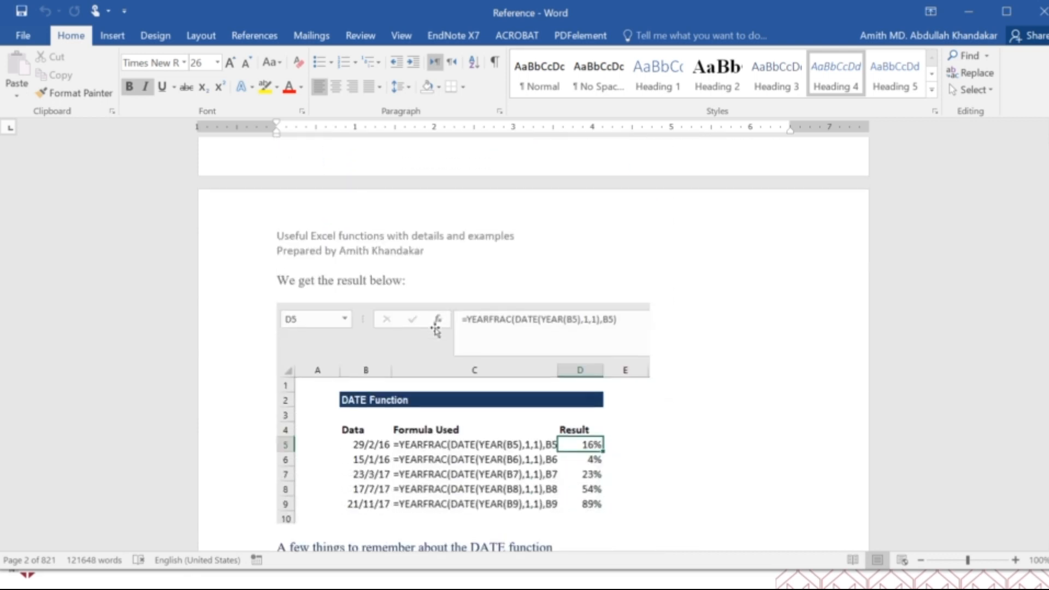
{"action": "scroll", "coordinate": [435, 329], "scroll_direction": "down", "scroll_amount": 8}
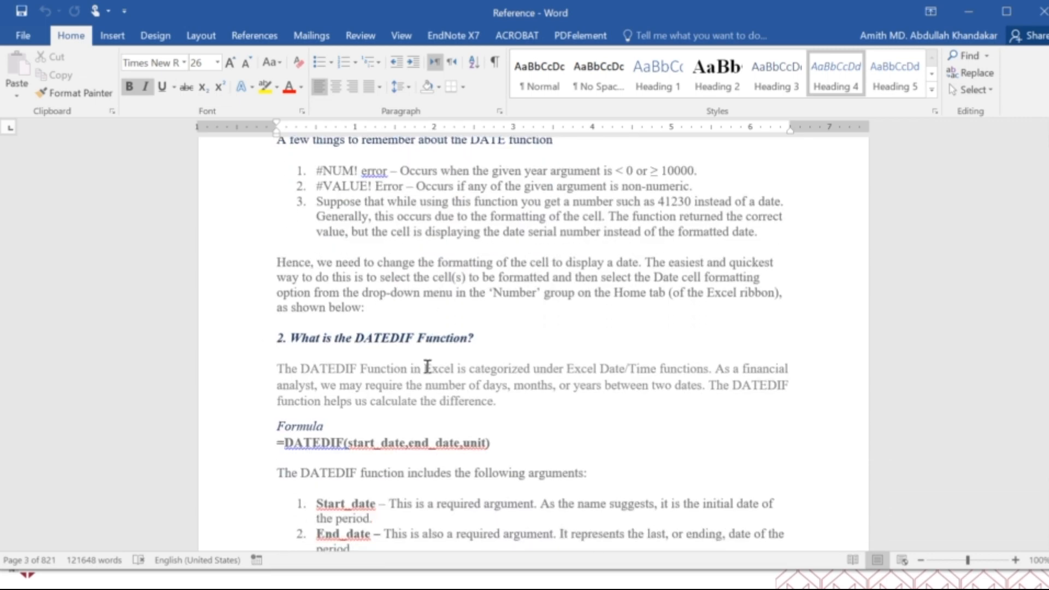
Examine the DATEDIF function section with its arguments, worked examples and notes, up to the DATEVALUE section
{"action": "scroll", "coordinate": [426, 370], "scroll_direction": "down", "scroll_amount": 16}
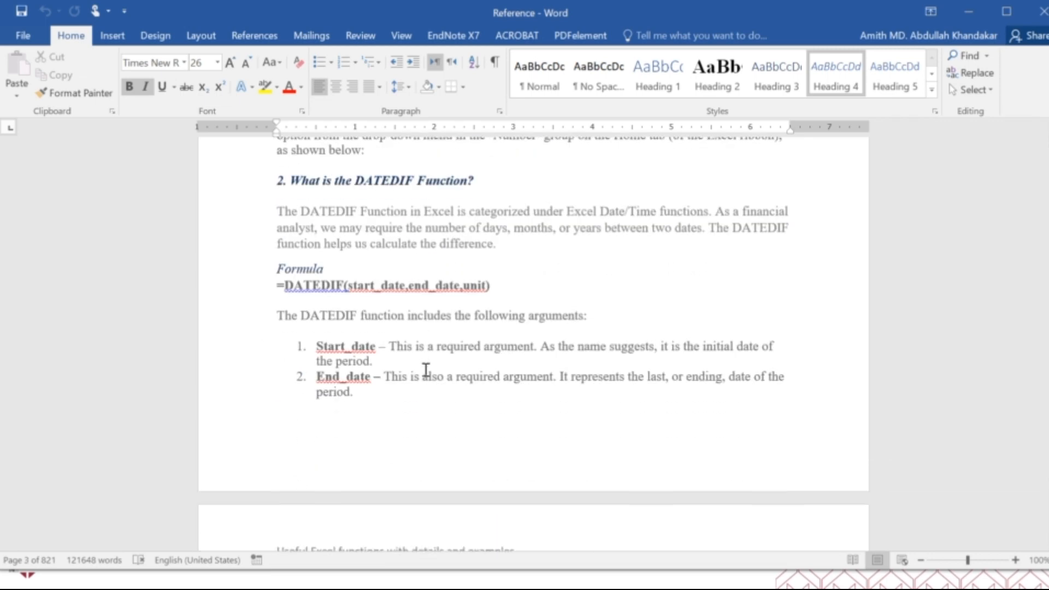
{"action": "scroll", "coordinate": [425, 373], "scroll_direction": "down", "scroll_amount": 20}
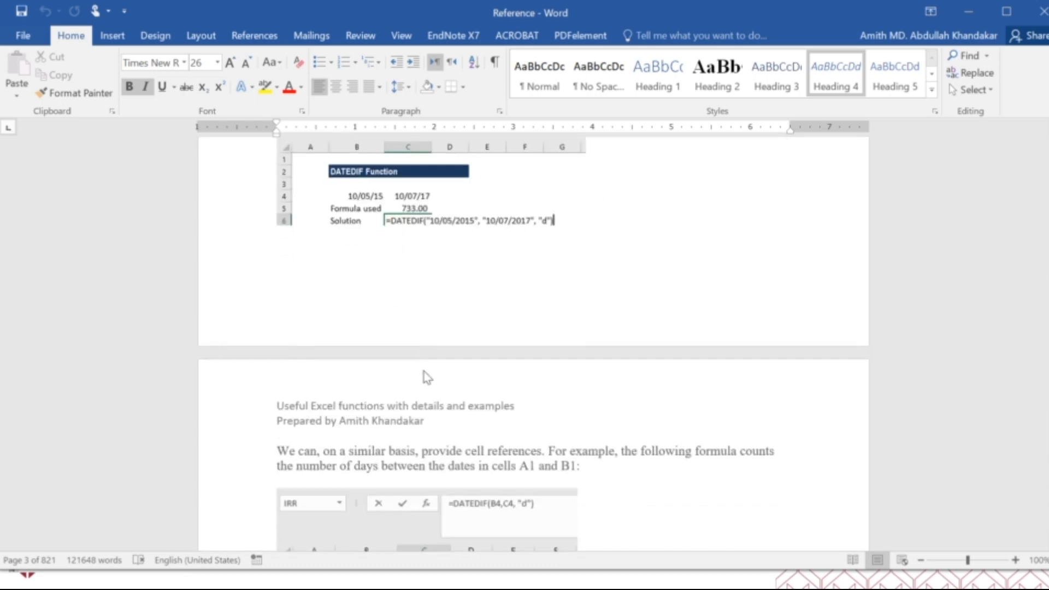
{"action": "scroll", "coordinate": [423, 371], "scroll_direction": "down", "scroll_amount": 20}
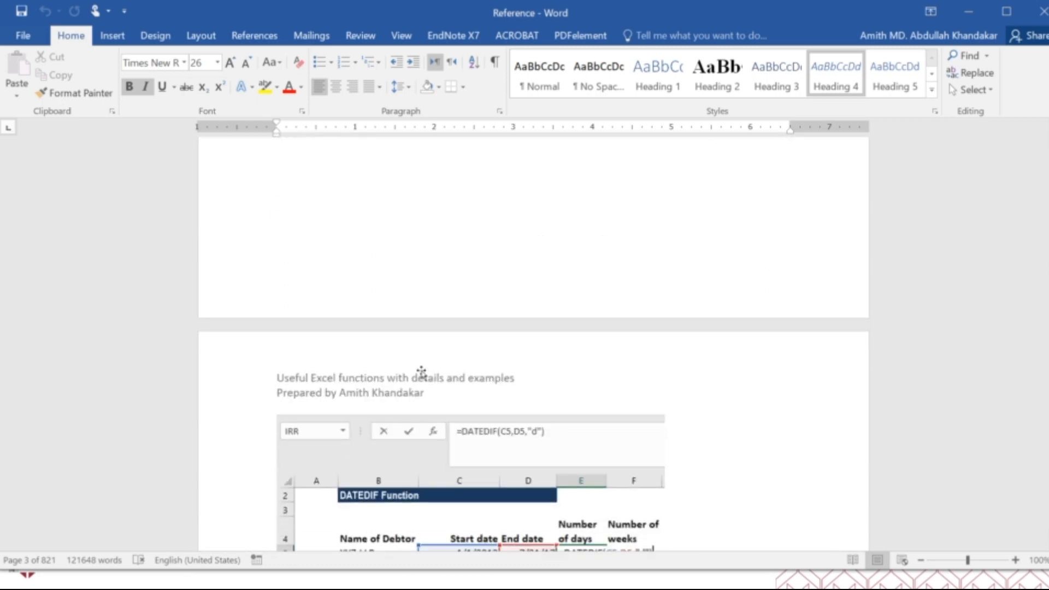
{"action": "scroll", "coordinate": [419, 373], "scroll_direction": "down", "scroll_amount": 20}
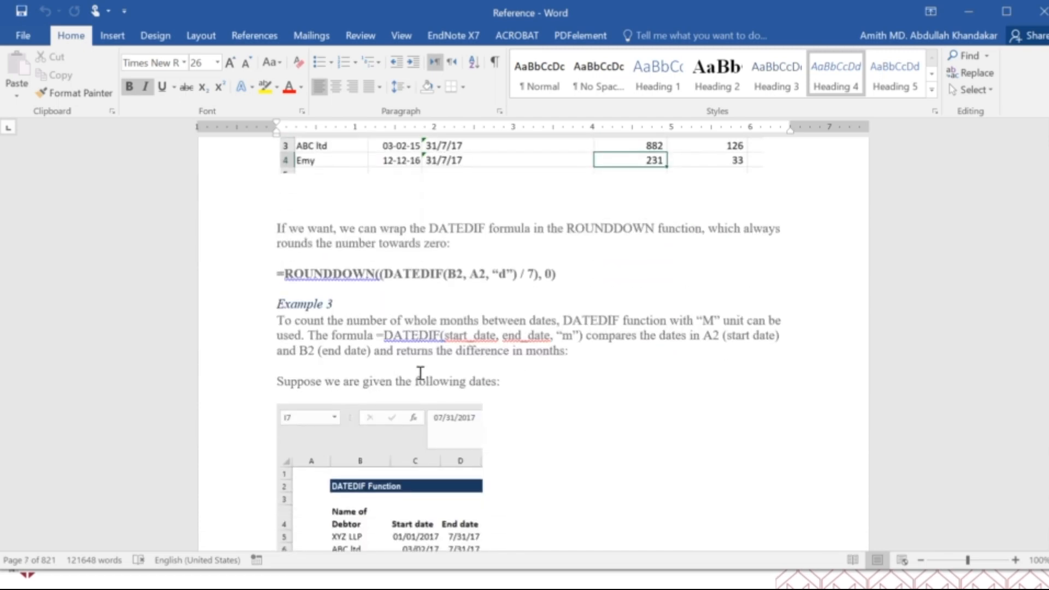
{"action": "scroll", "coordinate": [418, 376], "scroll_direction": "down", "scroll_amount": 20}
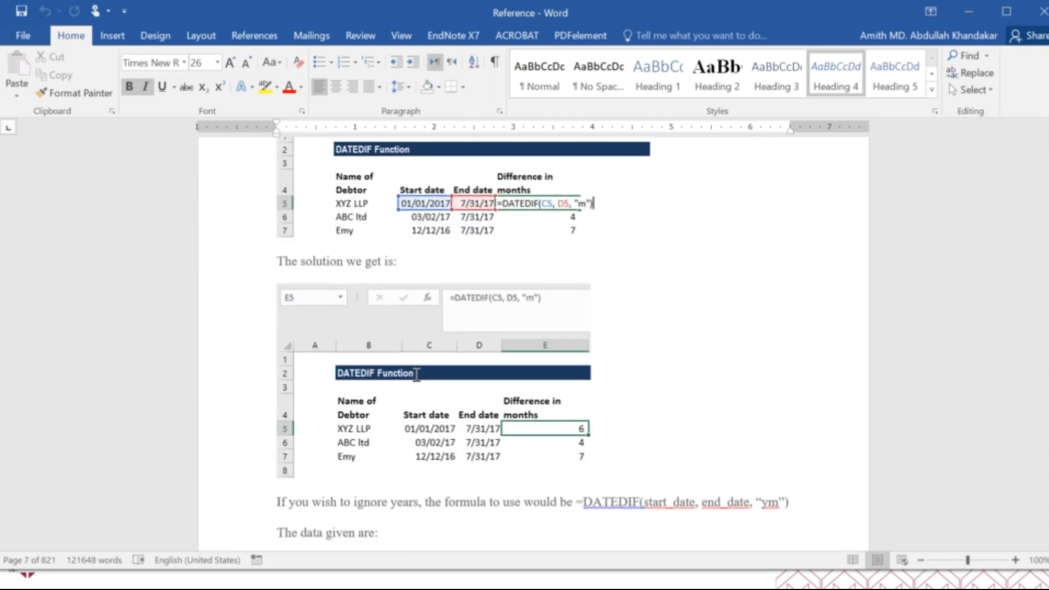
{"action": "scroll", "coordinate": [416, 377], "scroll_direction": "down", "scroll_amount": 20}
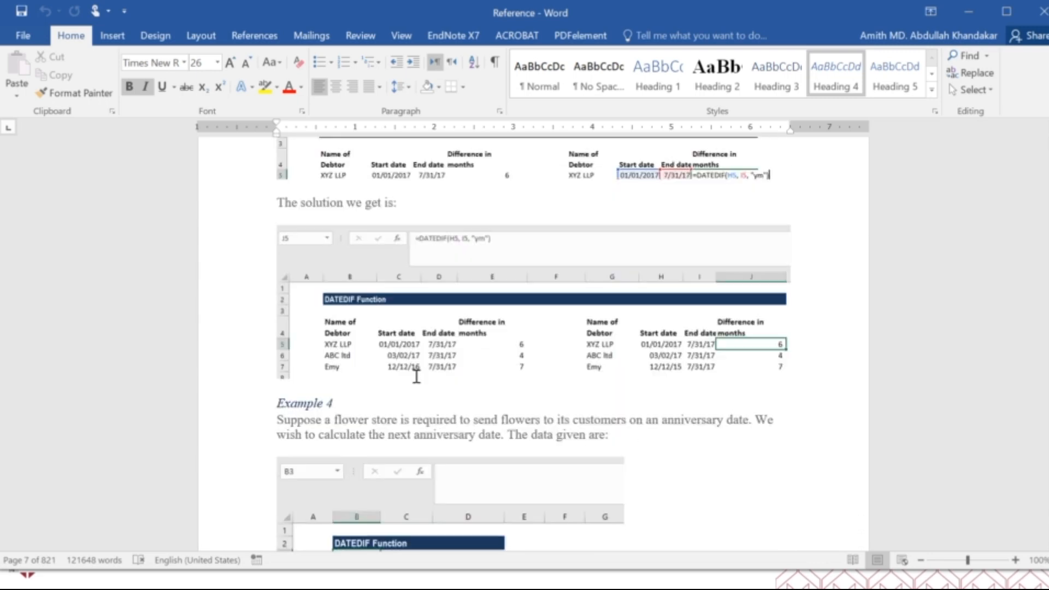
{"action": "scroll", "coordinate": [414, 377], "scroll_direction": "down", "scroll_amount": 20}
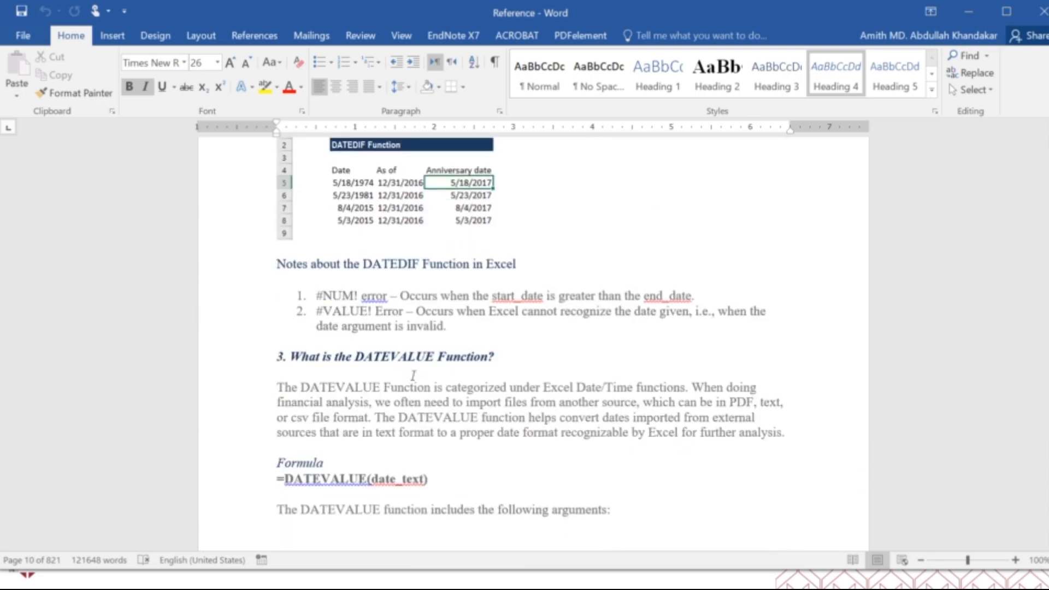
Read the DATEVALUE function section, covering its date_text argument, text-date examples, date formatting and the combined day, month and year formula
{"action": "scroll", "coordinate": [407, 370], "scroll_direction": "down", "scroll_amount": 20}
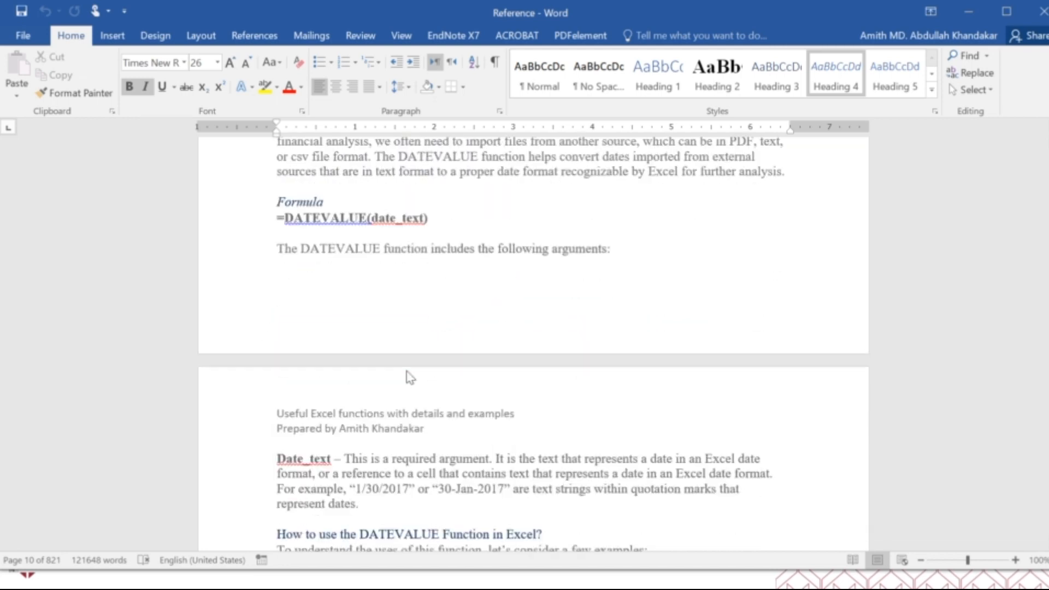
{"action": "scroll", "coordinate": [407, 371], "scroll_direction": "down", "scroll_amount": 20}
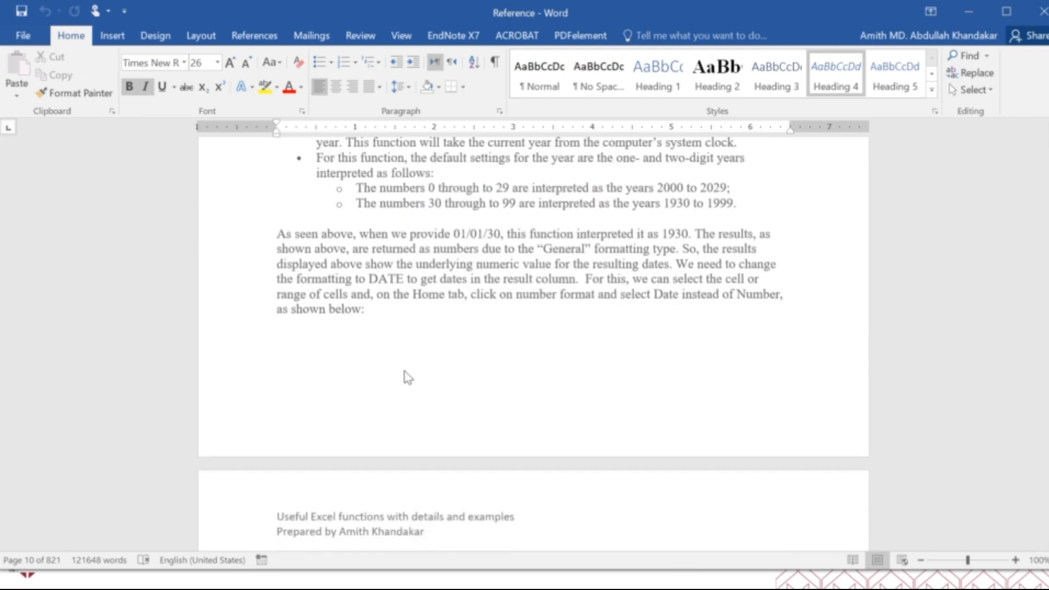
{"action": "scroll", "coordinate": [404, 370], "scroll_direction": "down", "scroll_amount": 5}
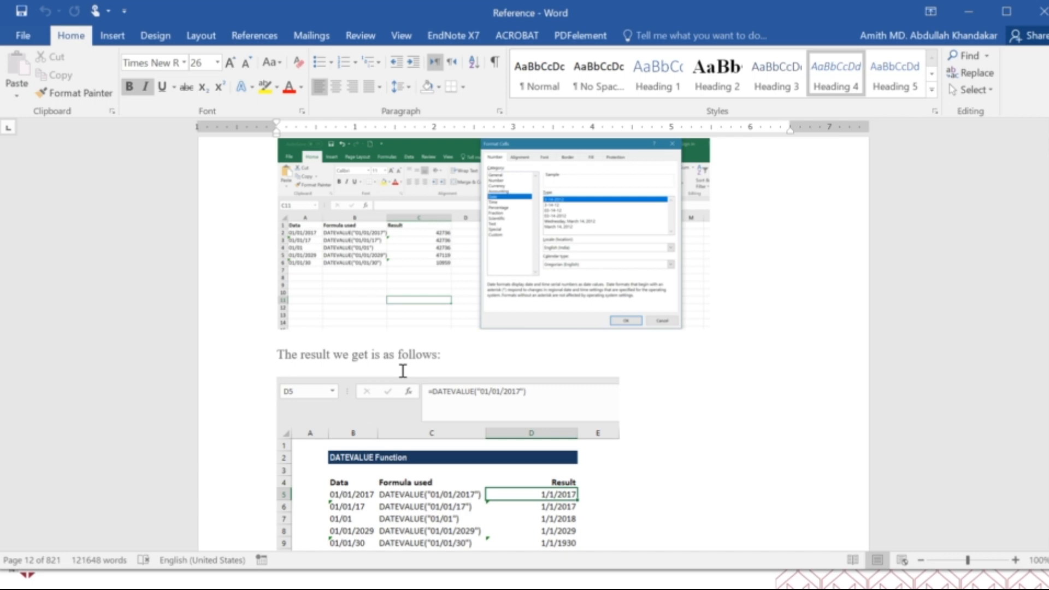
{"action": "scroll", "coordinate": [410, 369], "scroll_direction": "down", "scroll_amount": 20}
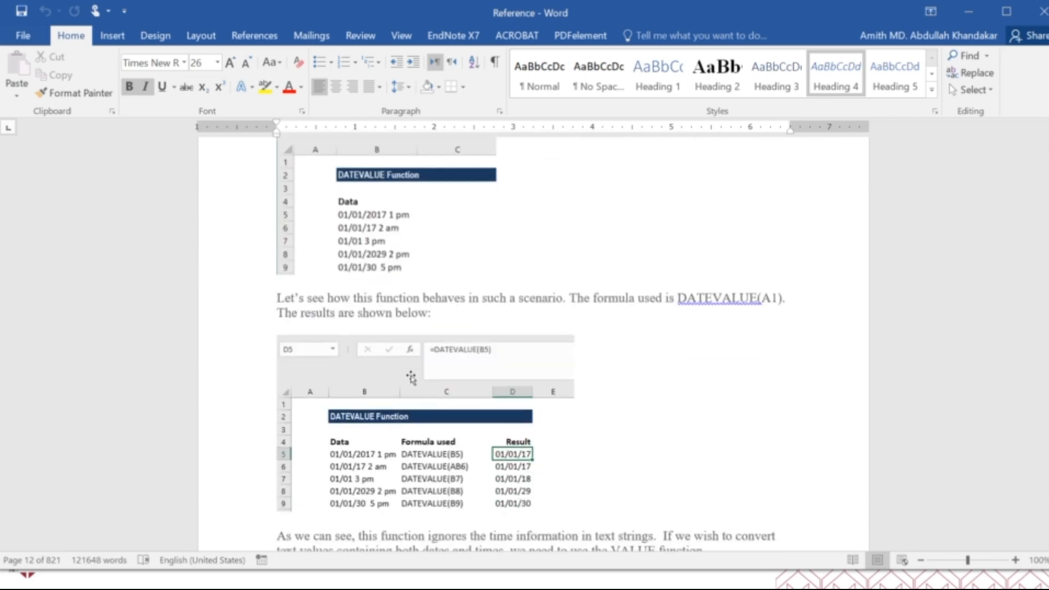
{"action": "scroll", "coordinate": [410, 379], "scroll_direction": "down", "scroll_amount": 20}
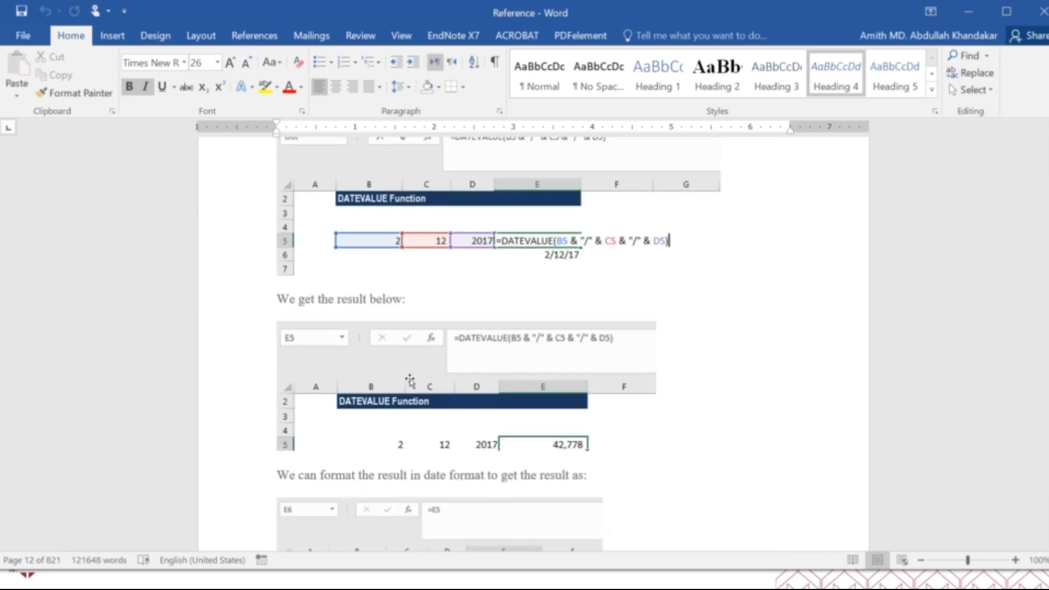
Review the DAY function's formula and serial_number argument, along with its examples for adding years and finding the first of the month
{"action": "scroll", "coordinate": [410, 379], "scroll_direction": "down", "scroll_amount": 20}
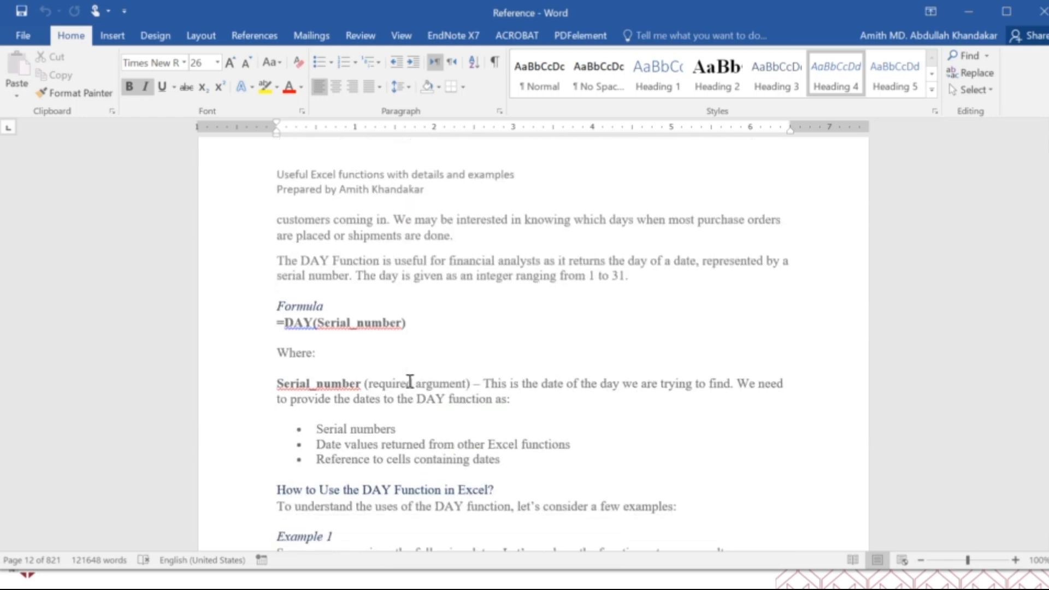
{"action": "scroll", "coordinate": [409, 382], "scroll_direction": "down", "scroll_amount": 20}
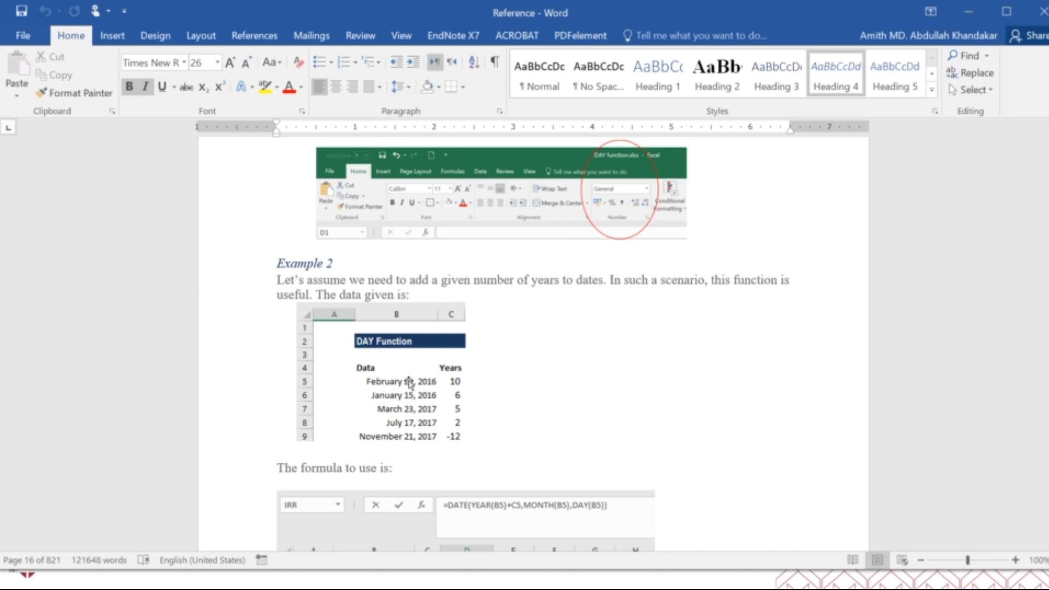
{"action": "scroll", "coordinate": [409, 382], "scroll_direction": "down", "scroll_amount": 20}
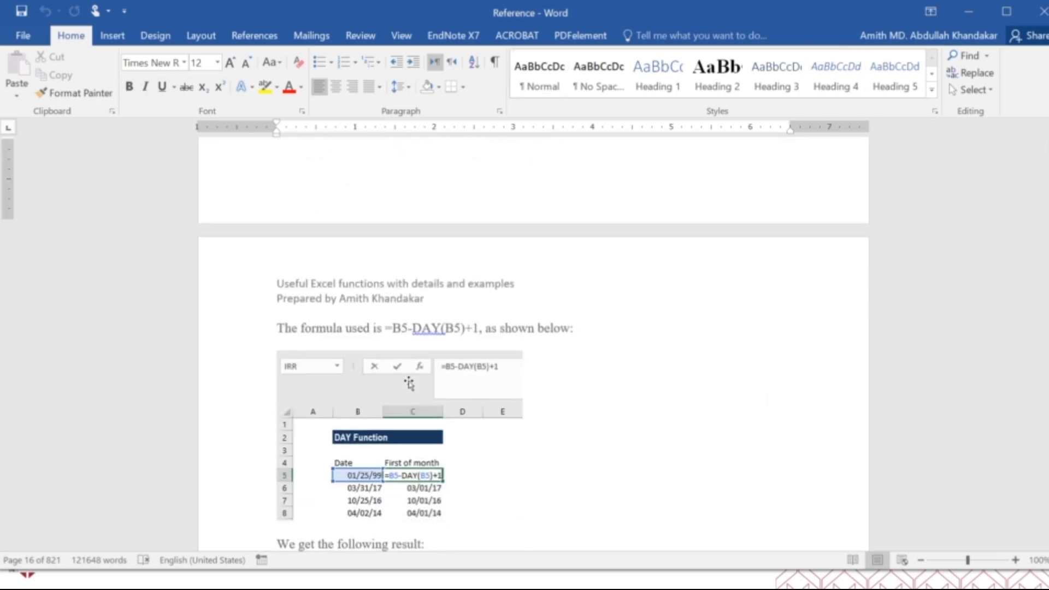
Skim the DAYS function's examples and tips and the DAYS360 function's method argument, year-difference example and notes
{"action": "scroll", "coordinate": [409, 382], "scroll_direction": "down", "scroll_amount": 20}
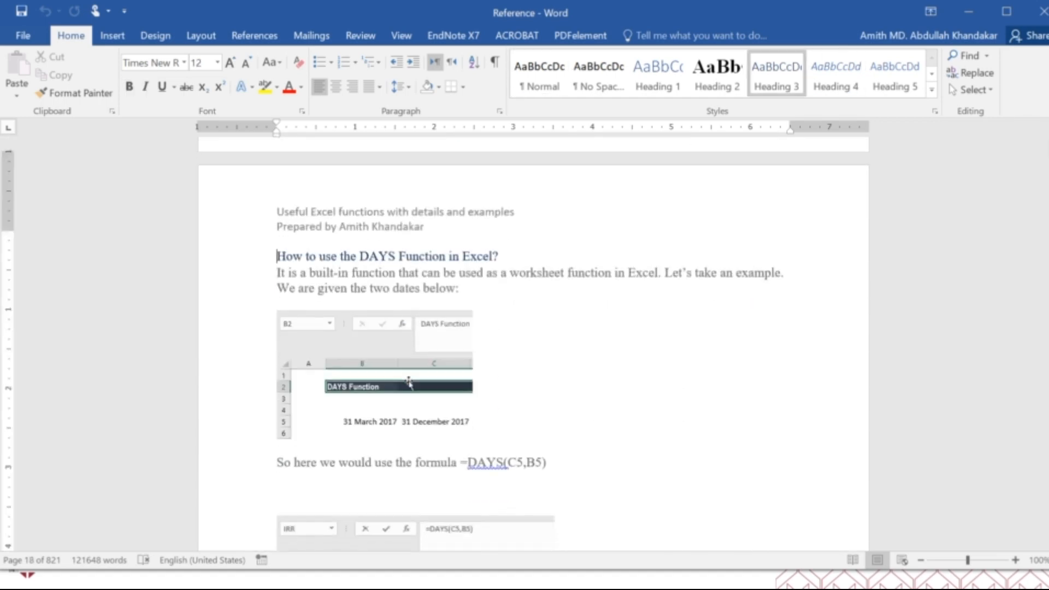
{"action": "scroll", "coordinate": [409, 383], "scroll_direction": "down", "scroll_amount": 20}
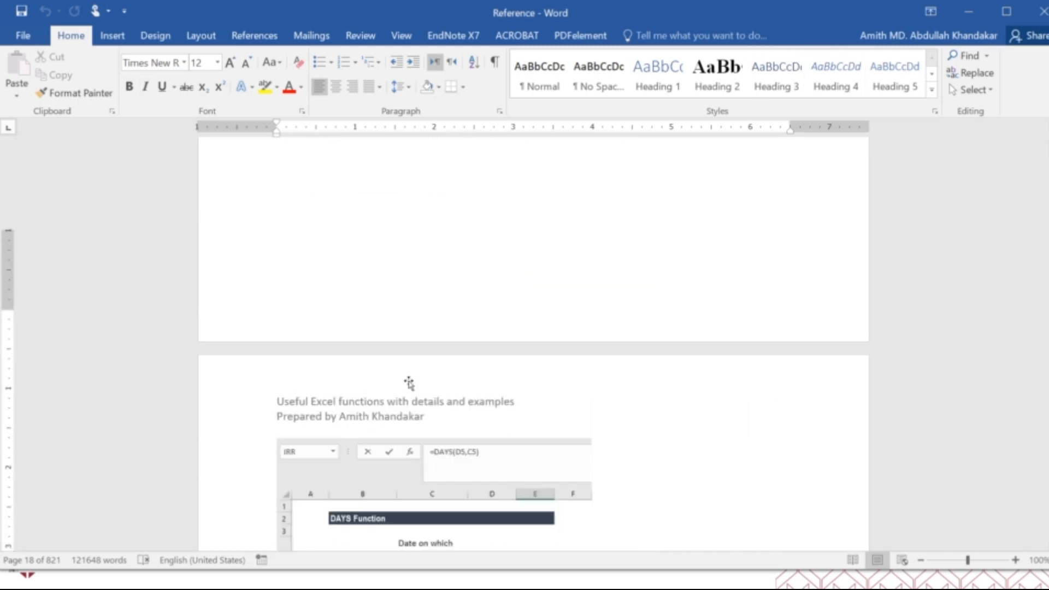
{"action": "scroll", "coordinate": [411, 384], "scroll_direction": "down", "scroll_amount": 20}
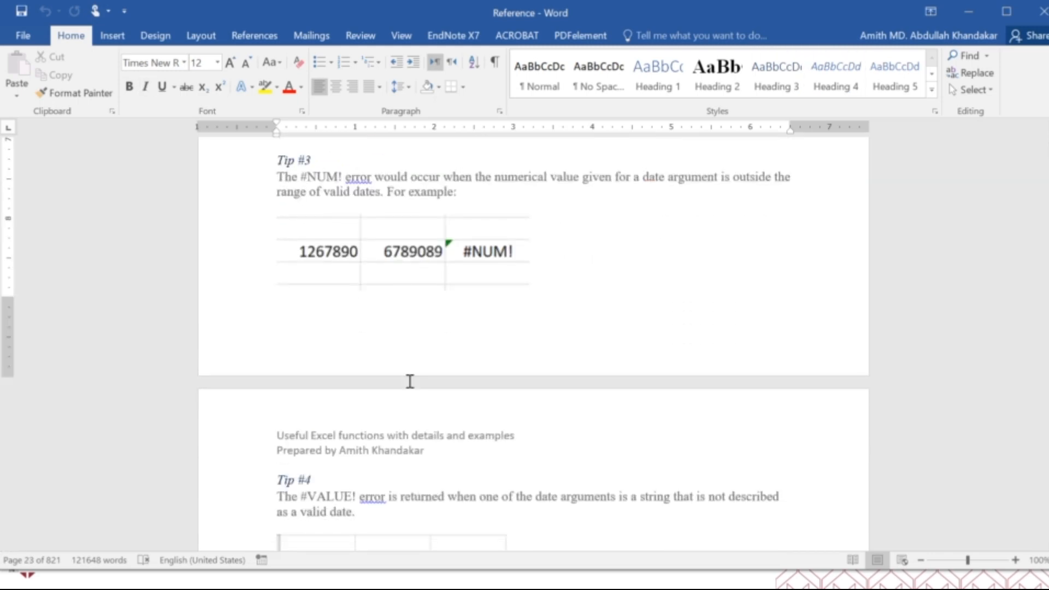
{"action": "scroll", "coordinate": [410, 380], "scroll_direction": "down", "scroll_amount": 20}
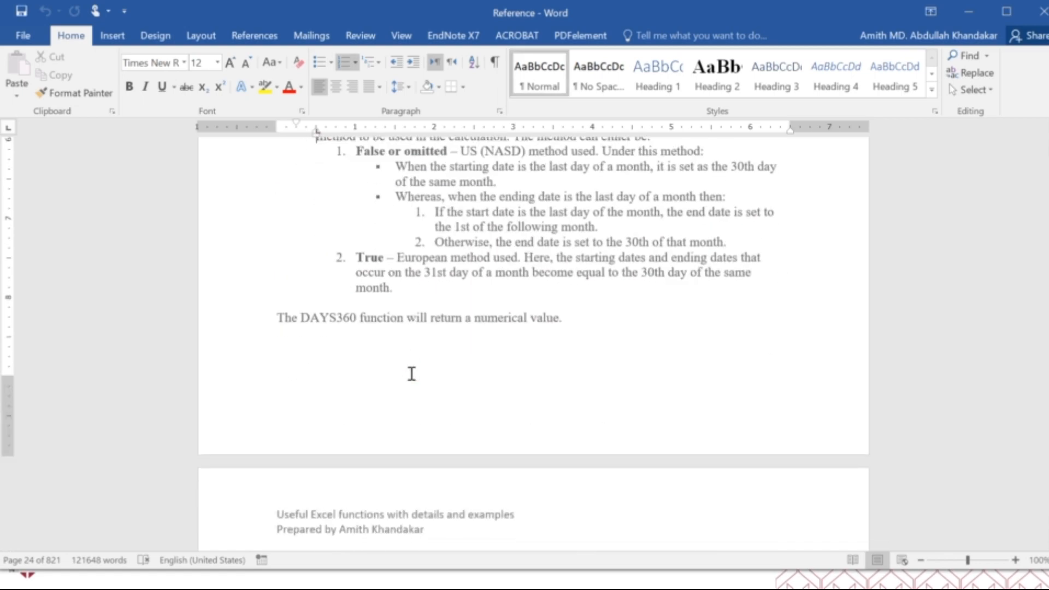
{"action": "scroll", "coordinate": [411, 373], "scroll_direction": "down", "scroll_amount": 20}
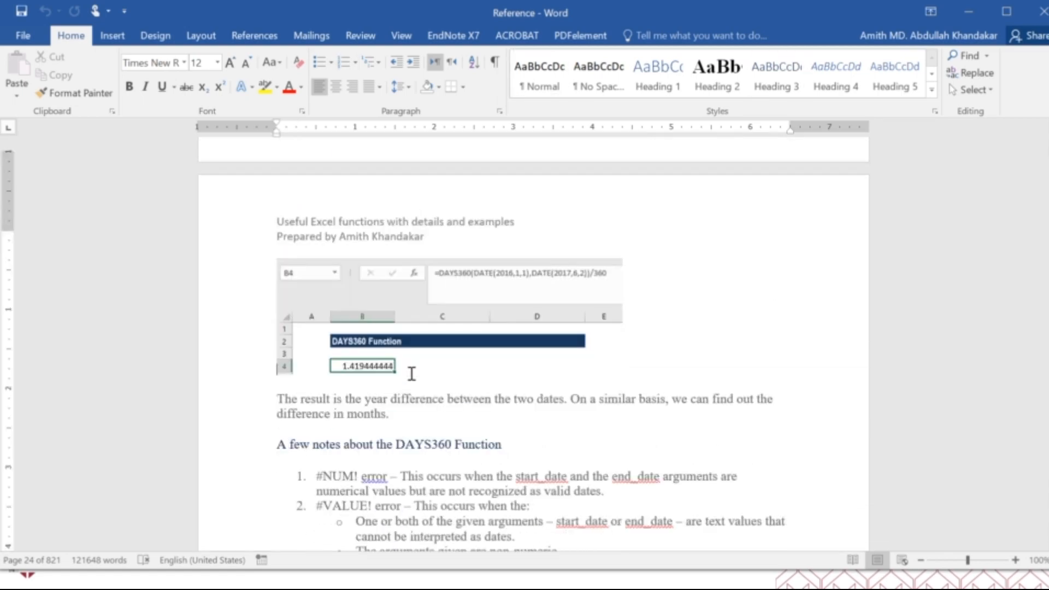
Examine the EOMONTH function's arguments and SUMIFS monthly revenue example, along with the HOUR function's example table
{"action": "scroll", "coordinate": [410, 376], "scroll_direction": "down", "scroll_amount": 15}
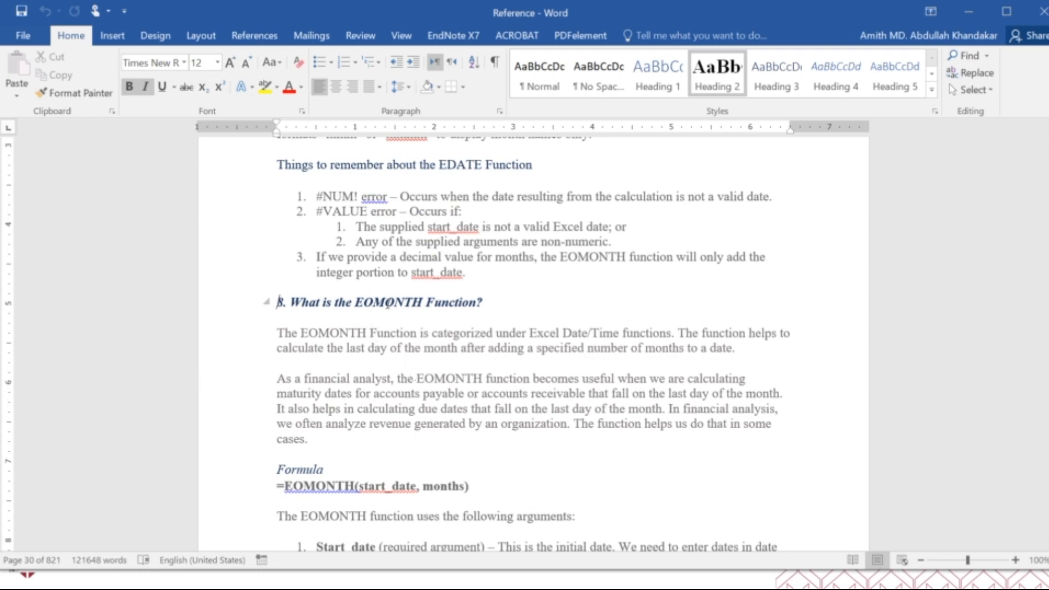
{"action": "scroll", "coordinate": [433, 374], "scroll_direction": "down", "scroll_amount": 15}
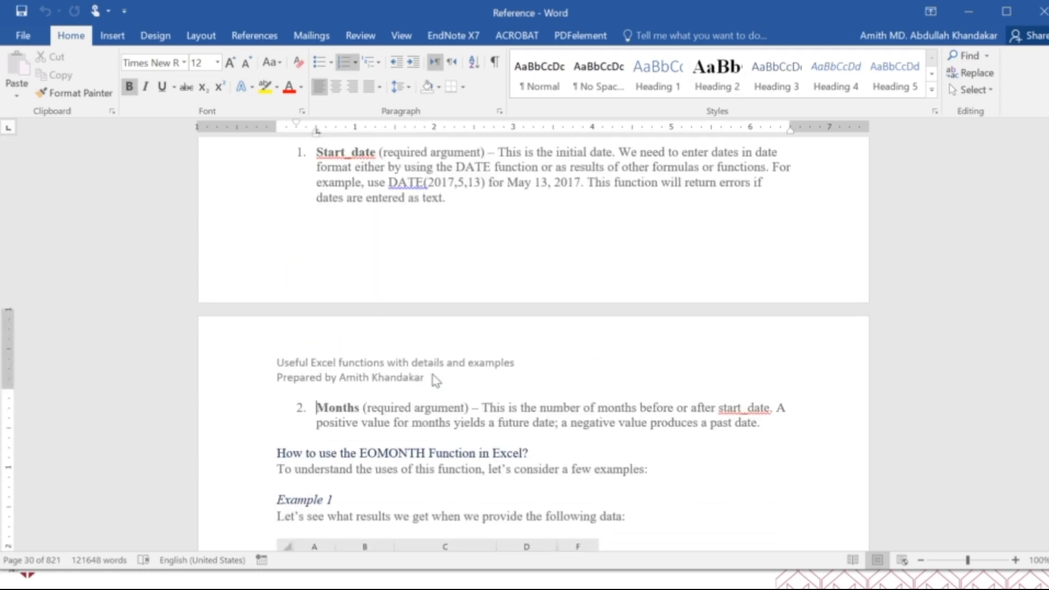
{"action": "scroll", "coordinate": [433, 374], "scroll_direction": "down", "scroll_amount": 15}
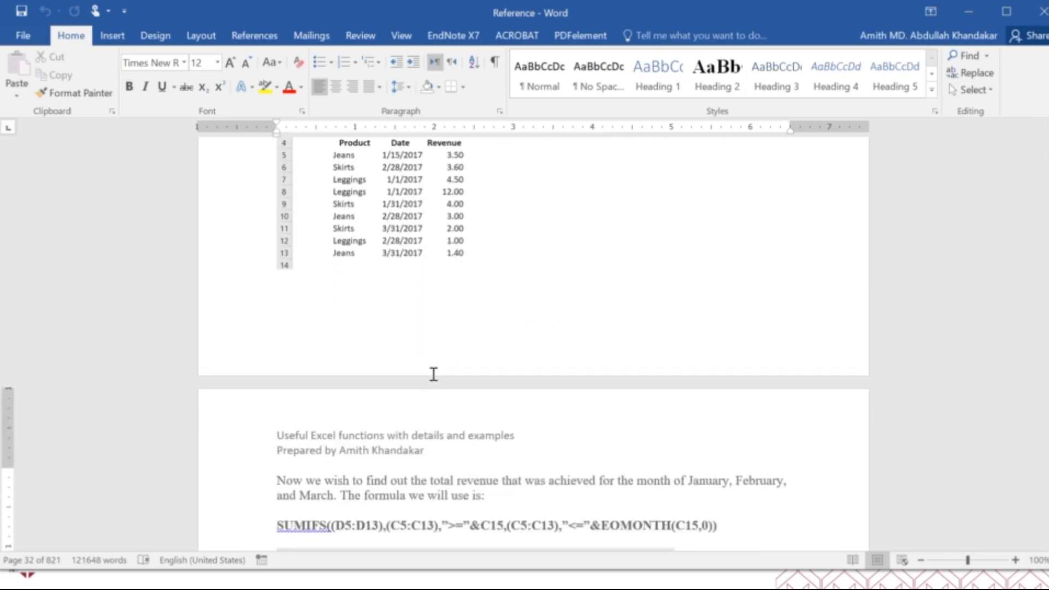
{"action": "scroll", "coordinate": [433, 374], "scroll_direction": "down", "scroll_amount": 20}
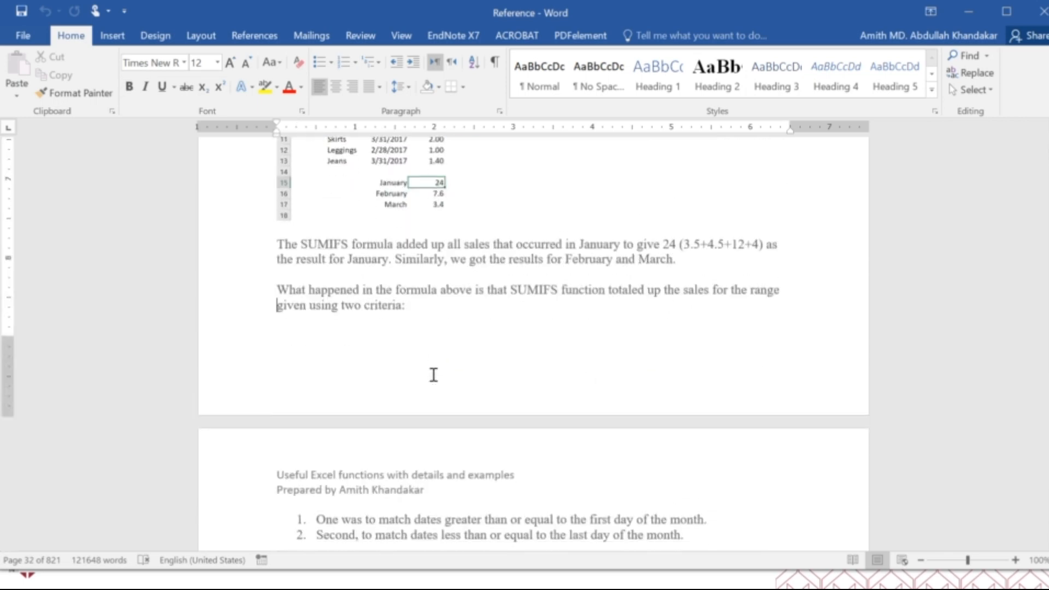
{"action": "scroll", "coordinate": [433, 375], "scroll_direction": "down", "scroll_amount": 8}
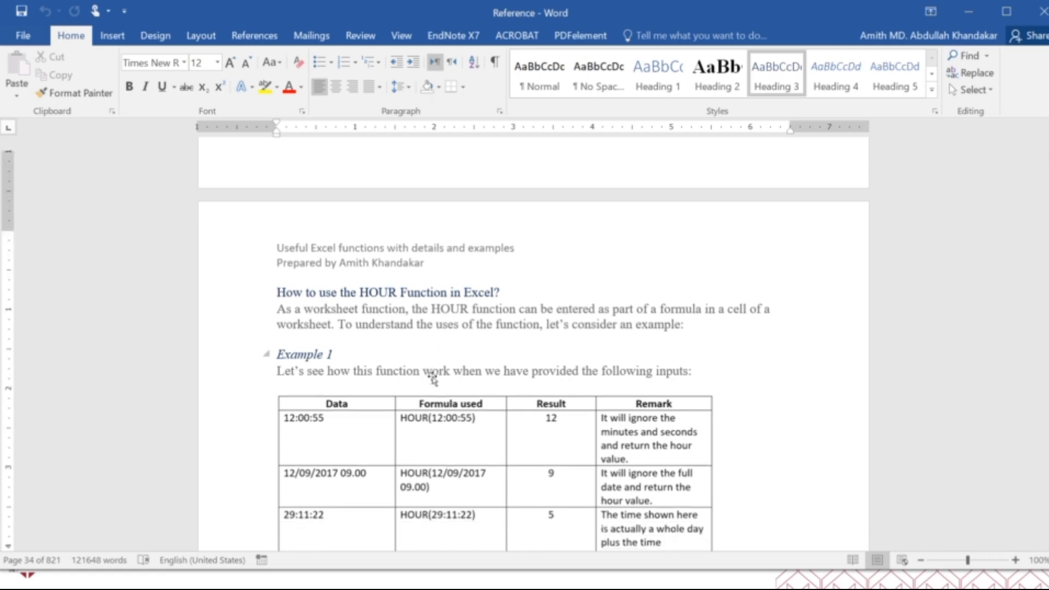
{"action": "scroll", "coordinate": [431, 380], "scroll_direction": "down", "scroll_amount": 15}
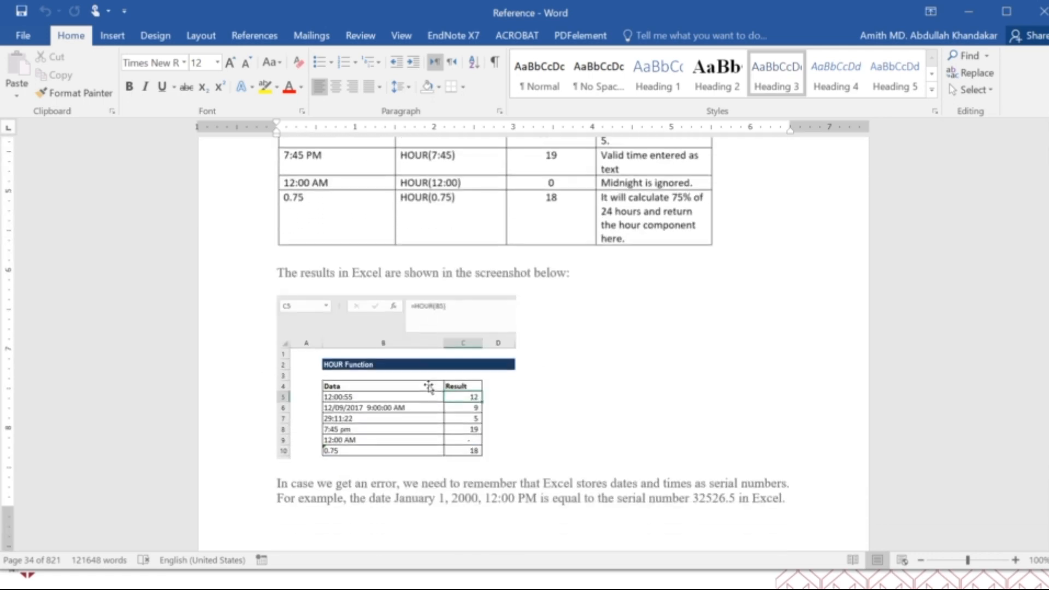
Read the ISOWEEKNUM function section, covering its description, date argument and worked week-number examples
{"action": "scroll", "coordinate": [428, 386], "scroll_direction": "down", "scroll_amount": 6}
{"action": "left_click", "coordinate": [428, 386]}
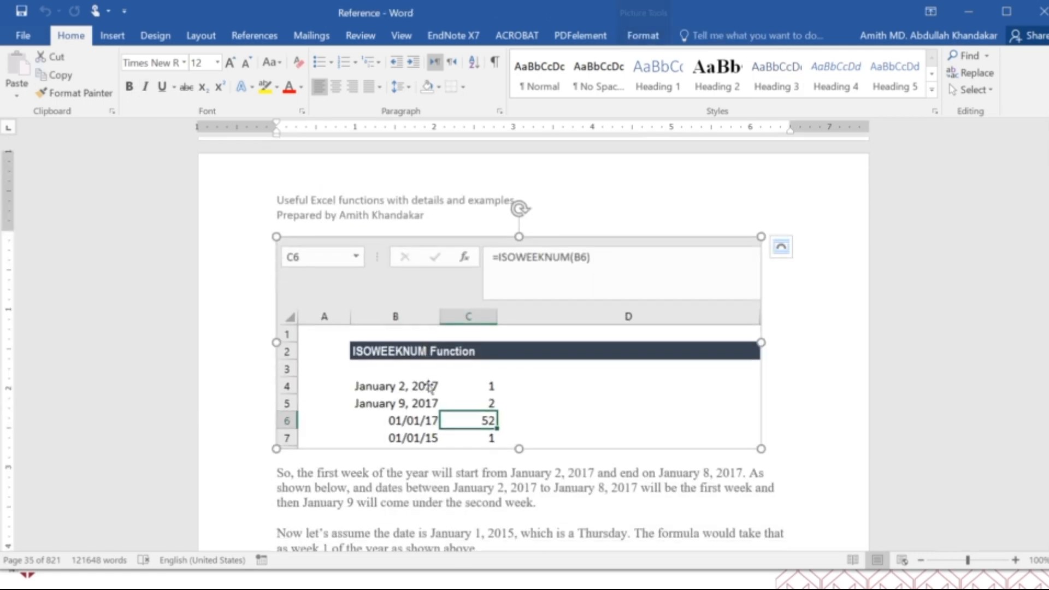
{"action": "scroll", "coordinate": [428, 386], "scroll_direction": "up", "scroll_amount": 9}
{"action": "scroll", "coordinate": [427, 390], "scroll_direction": "up", "scroll_amount": 8}
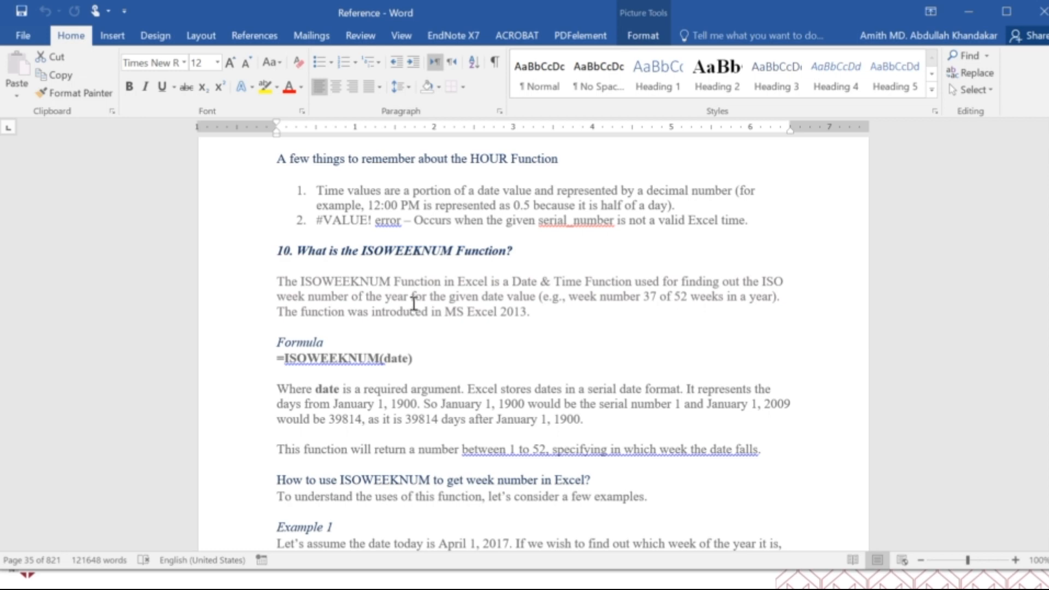
{"action": "scroll", "coordinate": [415, 304], "scroll_direction": "down", "scroll_amount": 5}
{"action": "scroll", "coordinate": [418, 311], "scroll_direction": "down", "scroll_amount": 20}
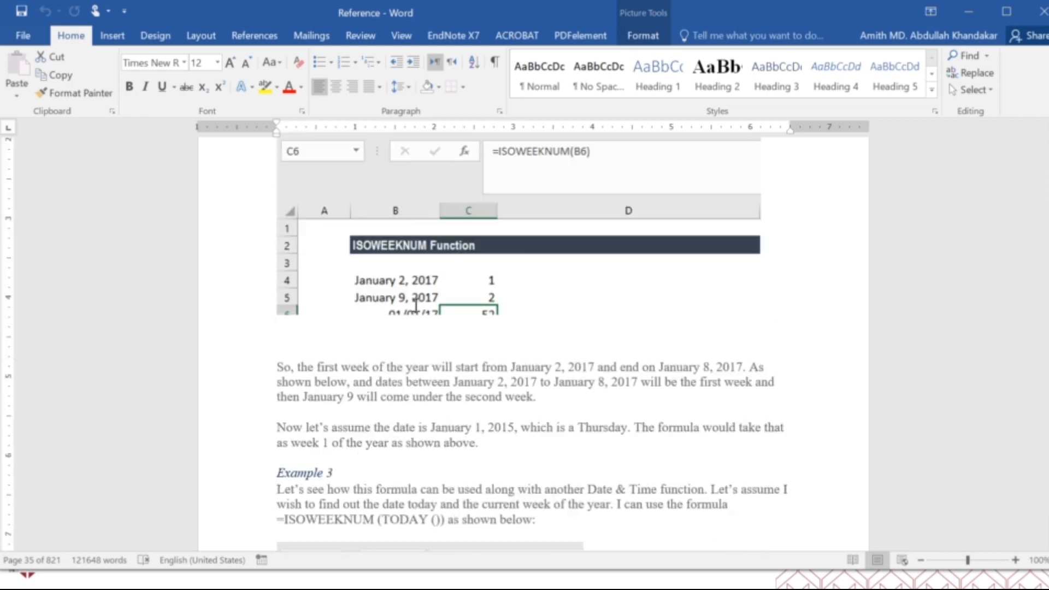
Review the MINUTE function's syntax and argument forms, and the MONTH function's description, date comparison and month-name conversion examples
{"action": "scroll", "coordinate": [415, 305], "scroll_direction": "down", "scroll_amount": 15}
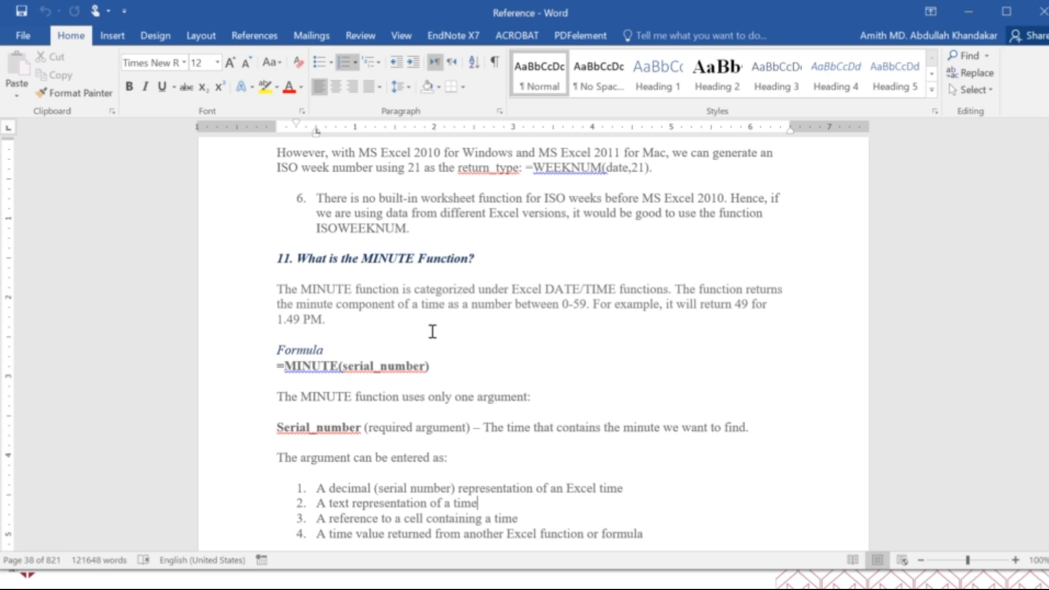
{"action": "scroll", "coordinate": [432, 331], "scroll_direction": "down", "scroll_amount": 20}
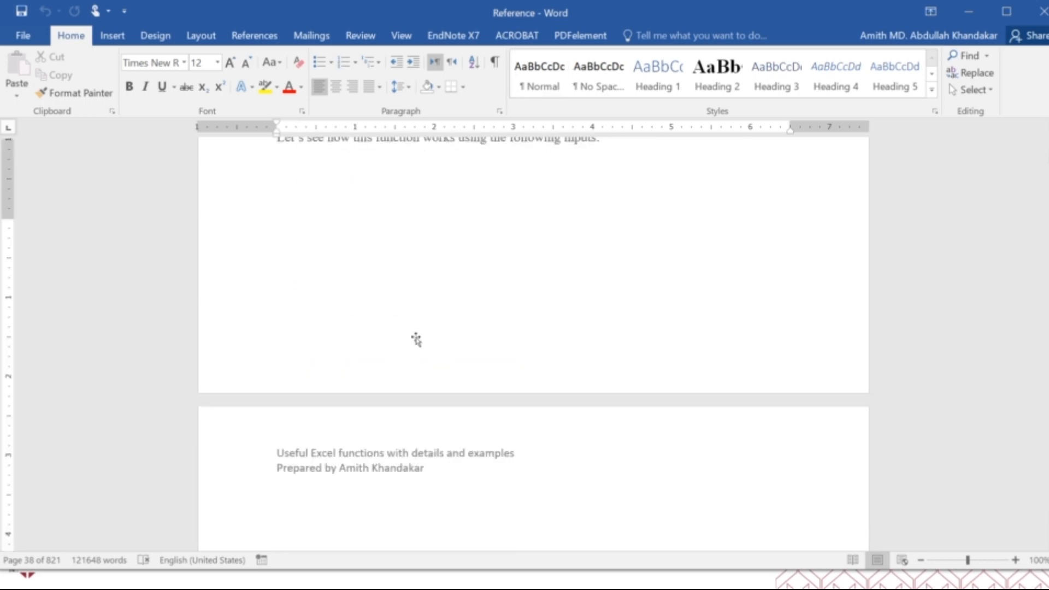
{"action": "scroll", "coordinate": [416, 340], "scroll_direction": "down", "scroll_amount": 15}
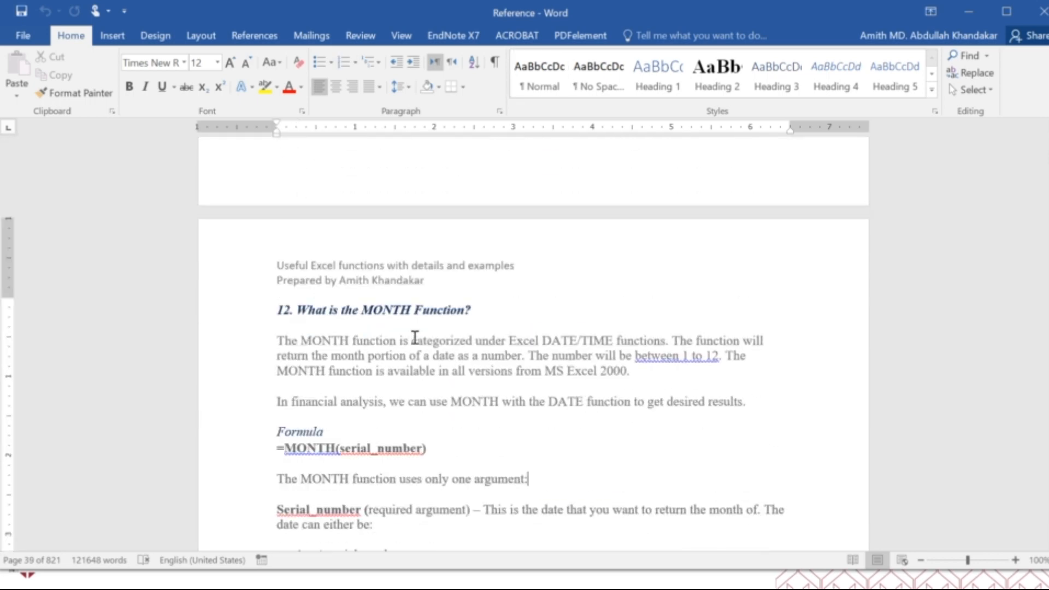
{"action": "scroll", "coordinate": [415, 337], "scroll_direction": "down", "scroll_amount": 20}
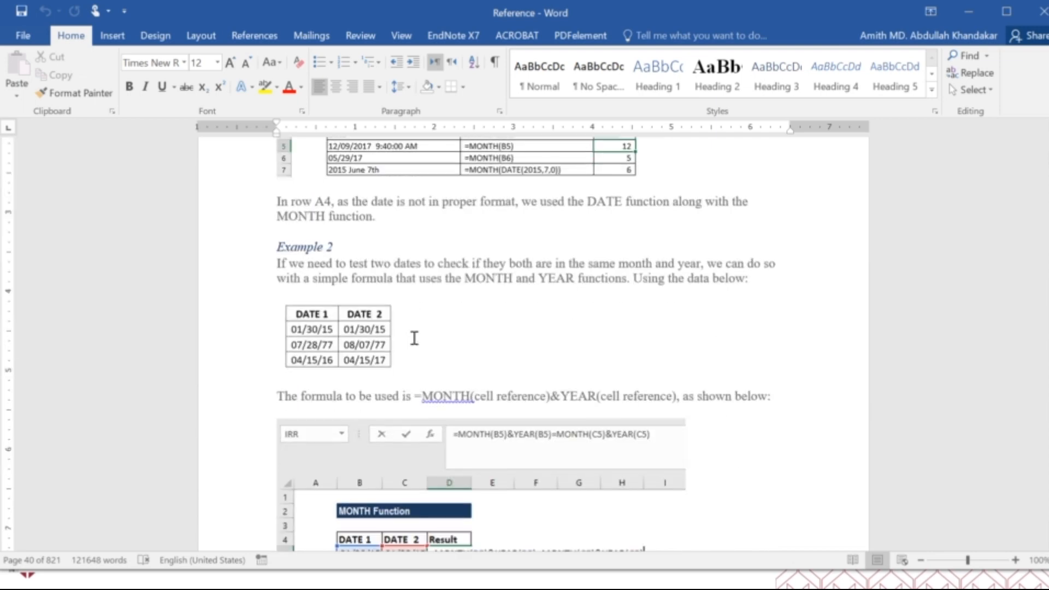
{"action": "scroll", "coordinate": [414, 338], "scroll_direction": "down", "scroll_amount": 10}
{"action": "scroll", "coordinate": [414, 339], "scroll_direction": "down", "scroll_amount": 20}
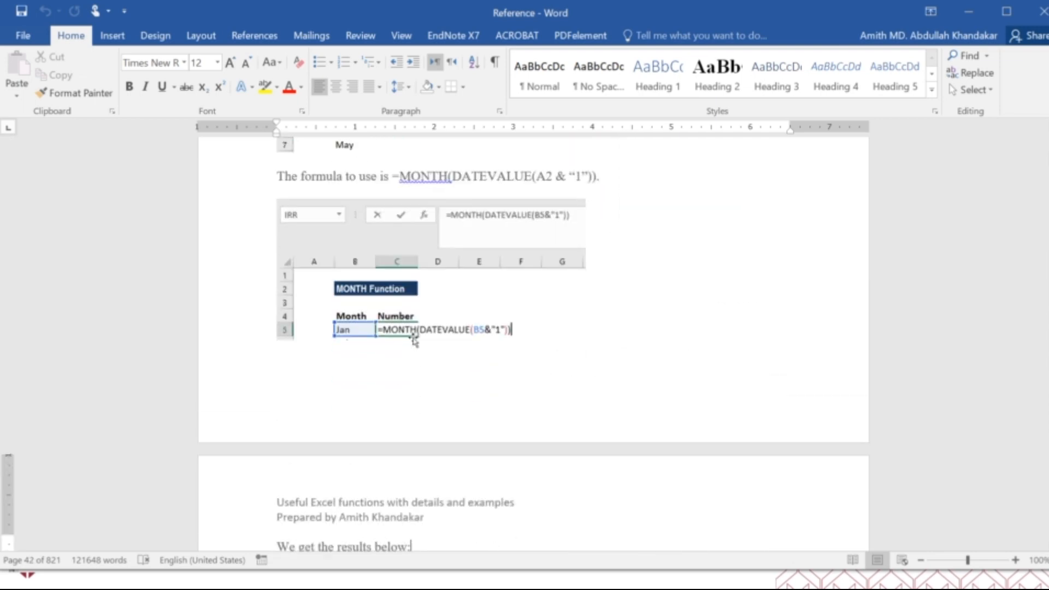
Skim the NETWORKDAYS holiday example, the NETWORKDAYS.INTL weekend codes and example, and the NOW function's current-date and appointment examples
{"action": "scroll", "coordinate": [415, 338], "scroll_direction": "down", "scroll_amount": 20}
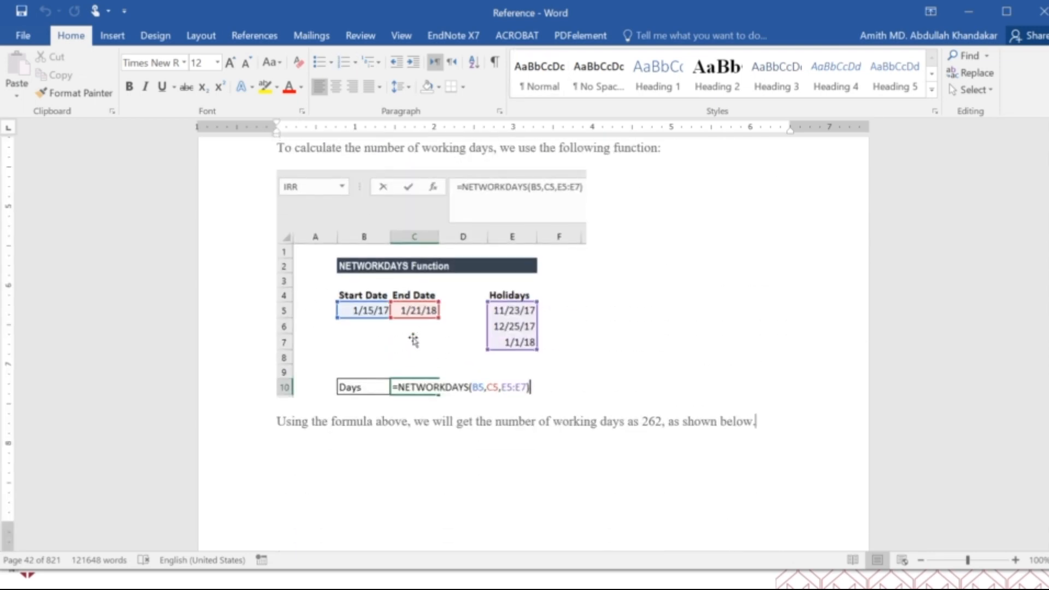
{"action": "scroll", "coordinate": [415, 341], "scroll_direction": "down", "scroll_amount": 20}
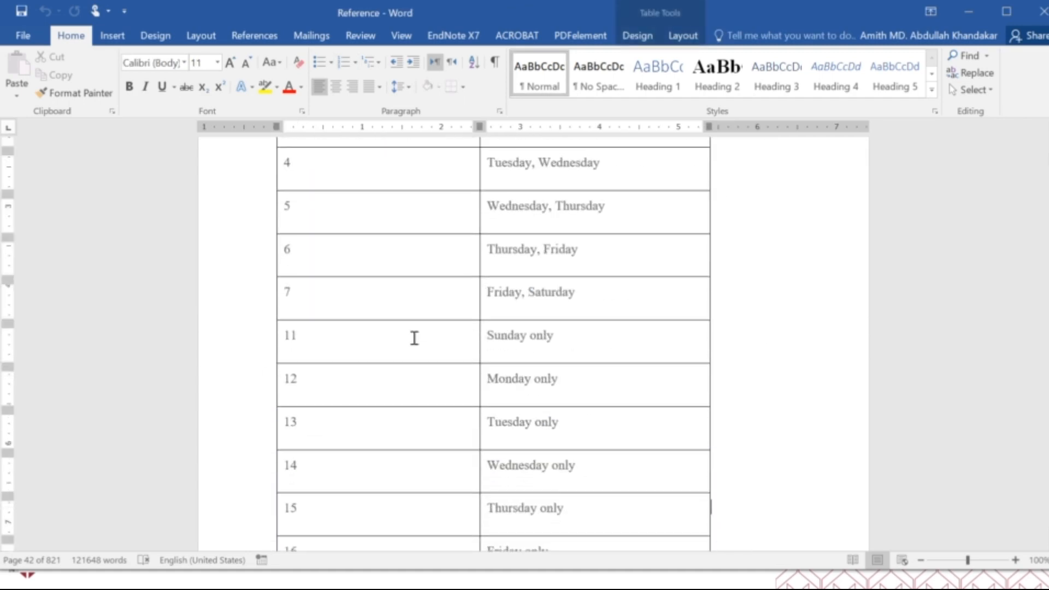
{"action": "scroll", "coordinate": [414, 338], "scroll_direction": "down", "scroll_amount": 20}
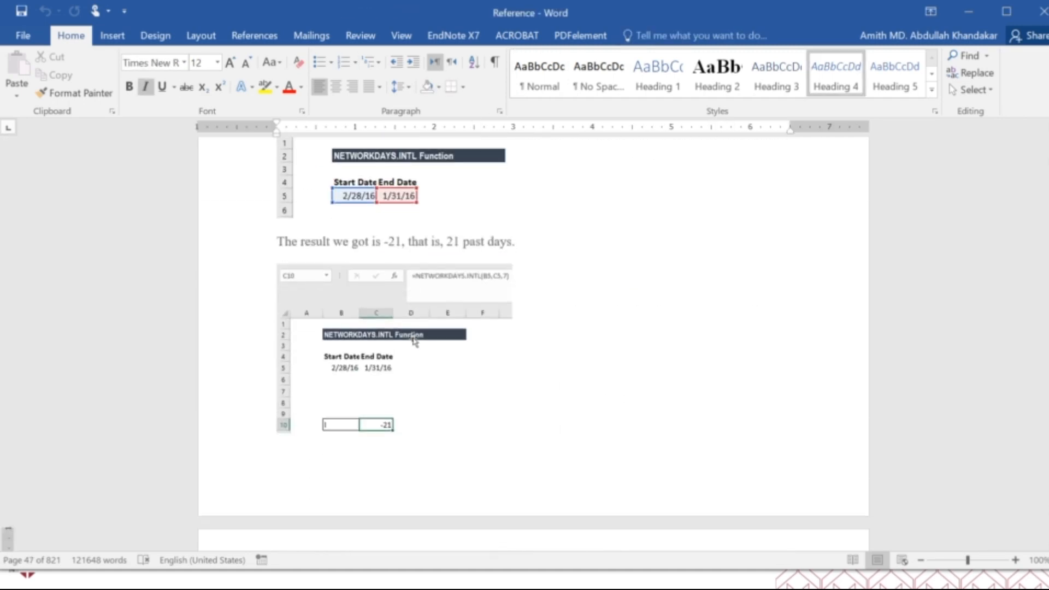
{"action": "scroll", "coordinate": [414, 338], "scroll_direction": "down", "scroll_amount": 20}
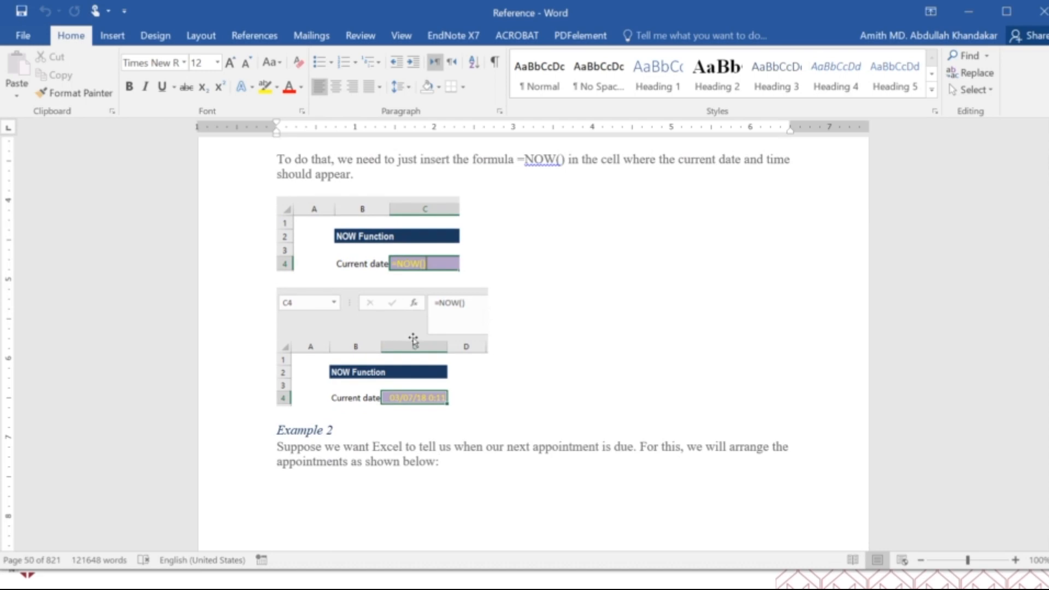
{"action": "scroll", "coordinate": [414, 338], "scroll_direction": "down", "scroll_amount": 20}
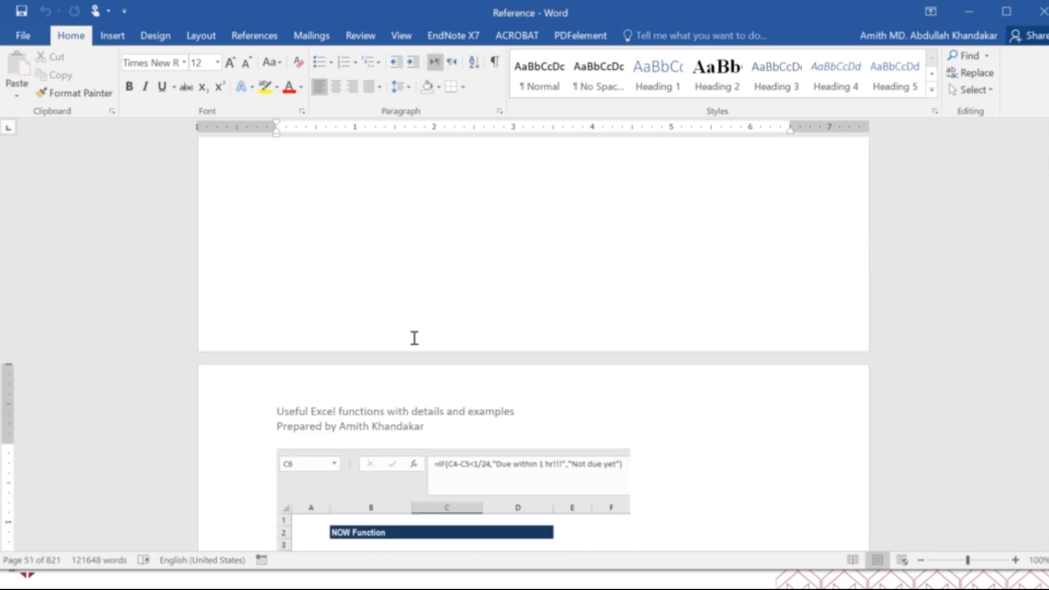
Examine the SECOND function's argument and example table, and the TIME function's example and hour, minute and second arguments
{"action": "scroll", "coordinate": [414, 338], "scroll_direction": "down", "scroll_amount": 20}
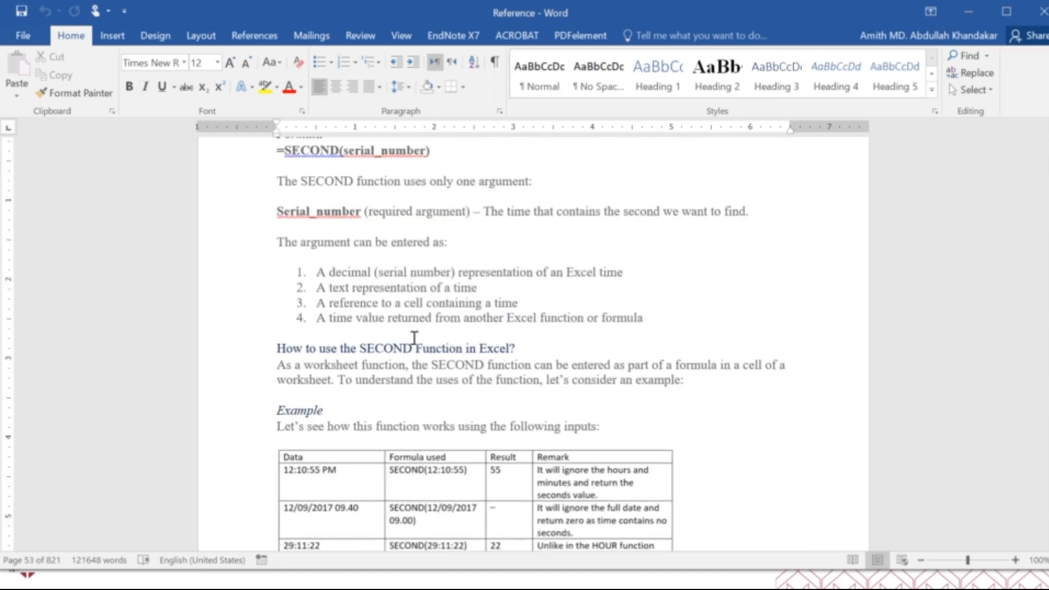
{"action": "scroll", "coordinate": [414, 338], "scroll_direction": "down", "scroll_amount": 20}
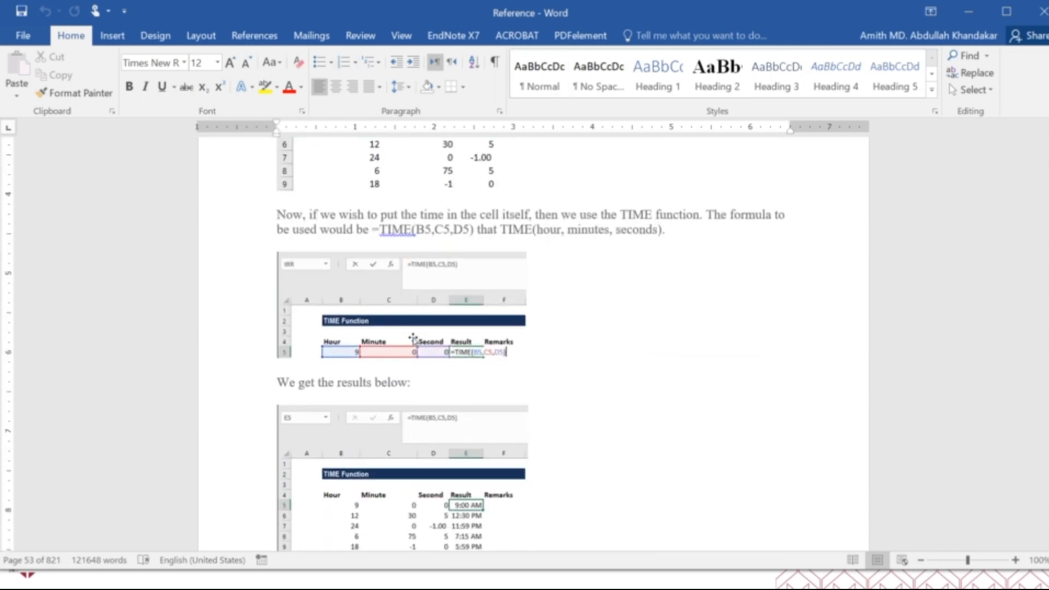
{"action": "scroll", "coordinate": [414, 338], "scroll_direction": "up", "scroll_amount": 1}
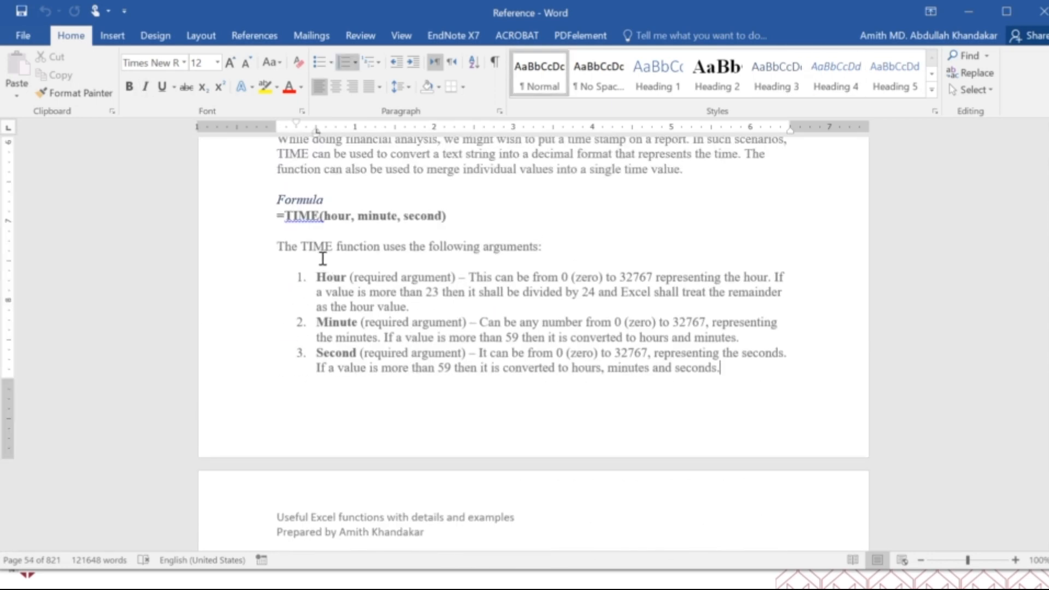
Skim the TIME function's PDF-data example and the TIMEVALUE function's description, formula and time_text argument
{"action": "scroll", "coordinate": [323, 259], "scroll_direction": "down", "scroll_amount": 7}
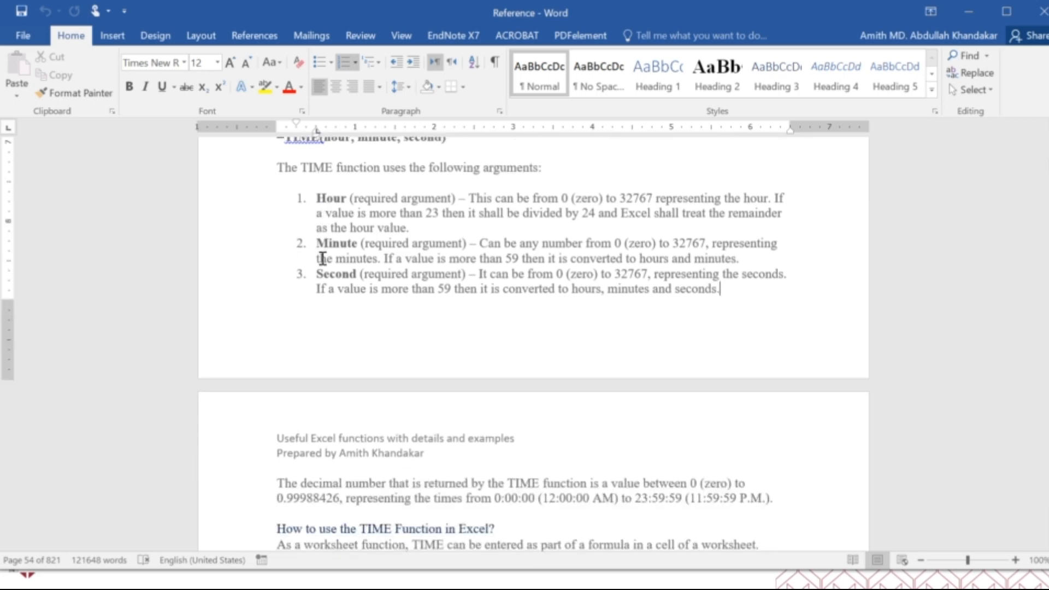
{"action": "scroll", "coordinate": [323, 258], "scroll_direction": "down", "scroll_amount": 15}
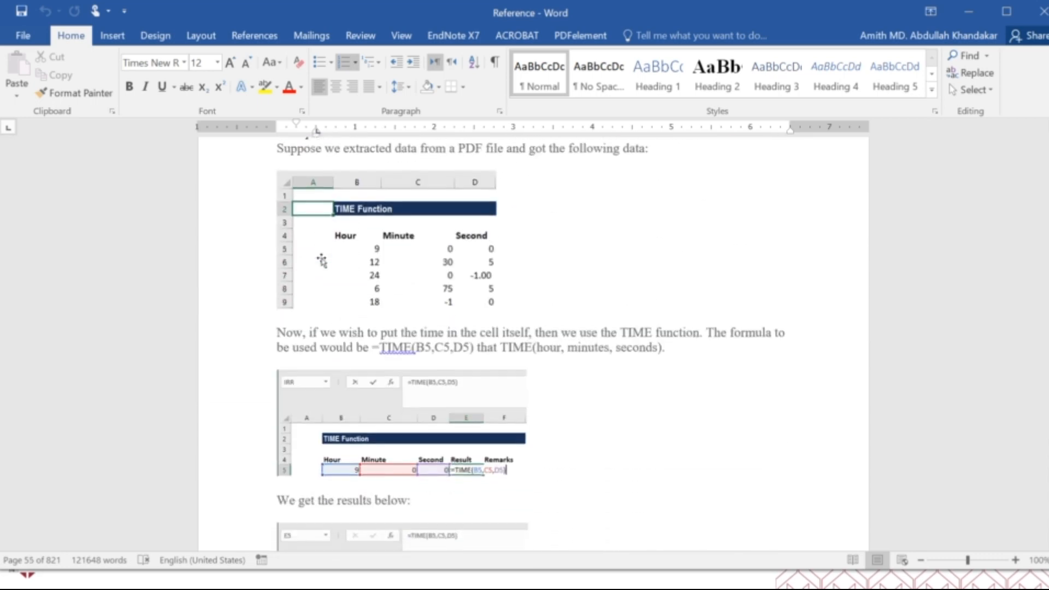
{"action": "scroll", "coordinate": [322, 258], "scroll_direction": "down", "scroll_amount": 20}
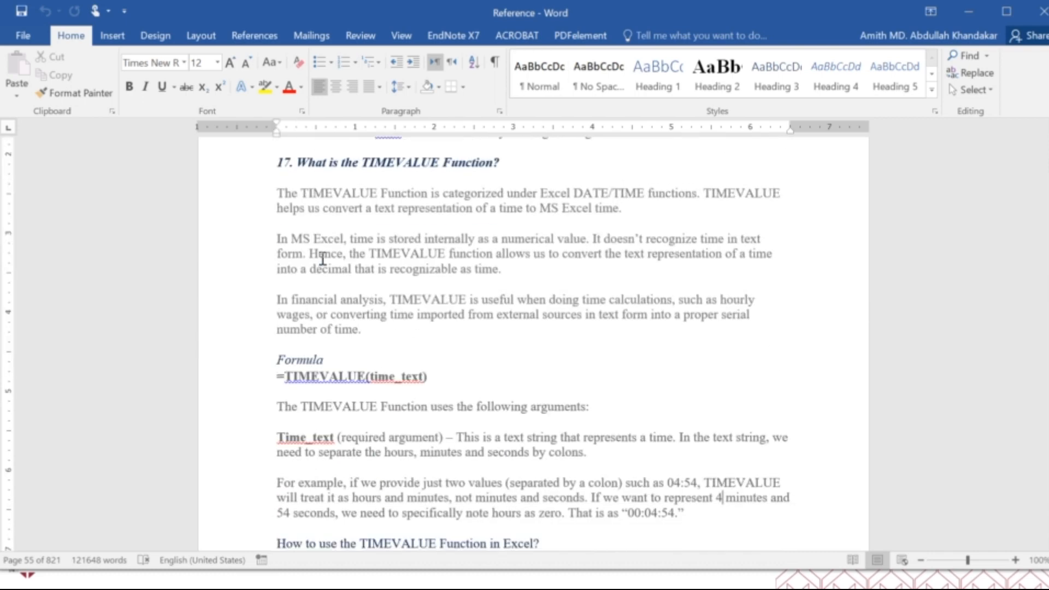
{"action": "scroll", "coordinate": [322, 259], "scroll_direction": "down", "scroll_amount": 20}
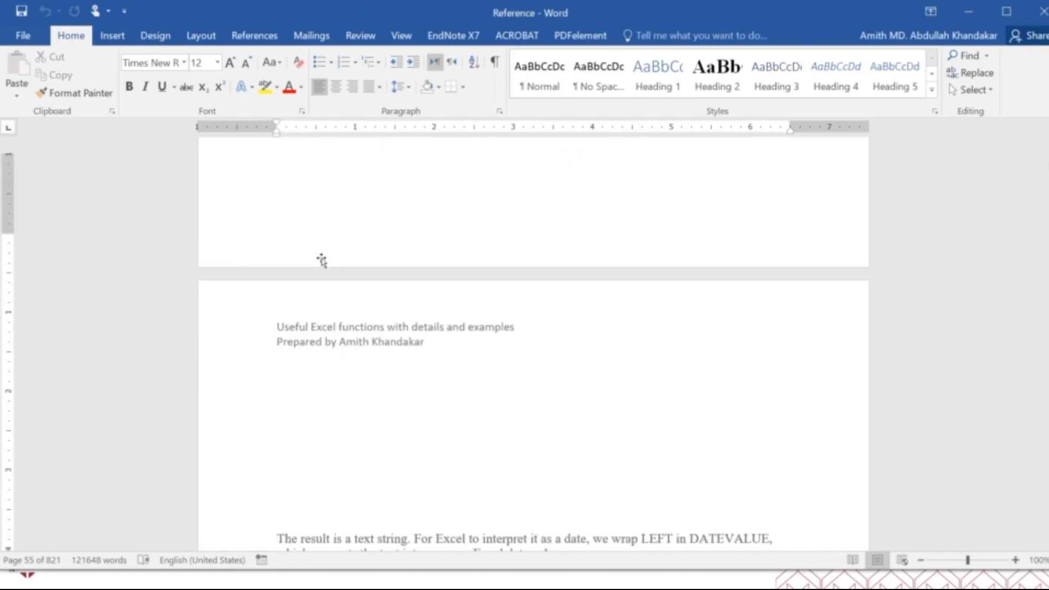
Review the TODAY function's formula examples and its data validation rule for dates within the next 30 days
{"action": "scroll", "coordinate": [321, 257], "scroll_direction": "down", "scroll_amount": 20}
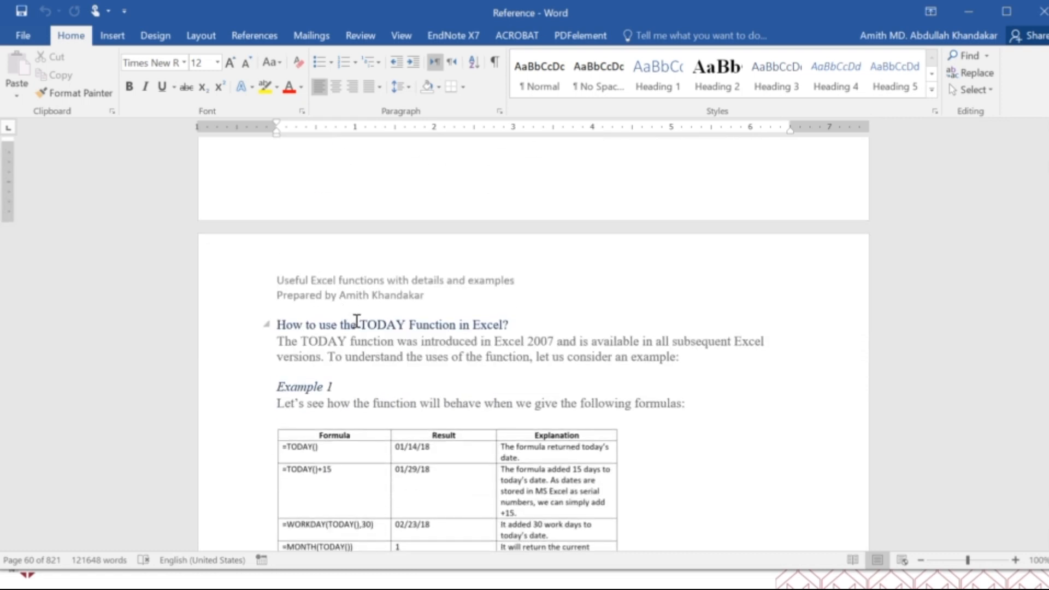
{"action": "scroll", "coordinate": [356, 320], "scroll_direction": "down", "scroll_amount": 3}
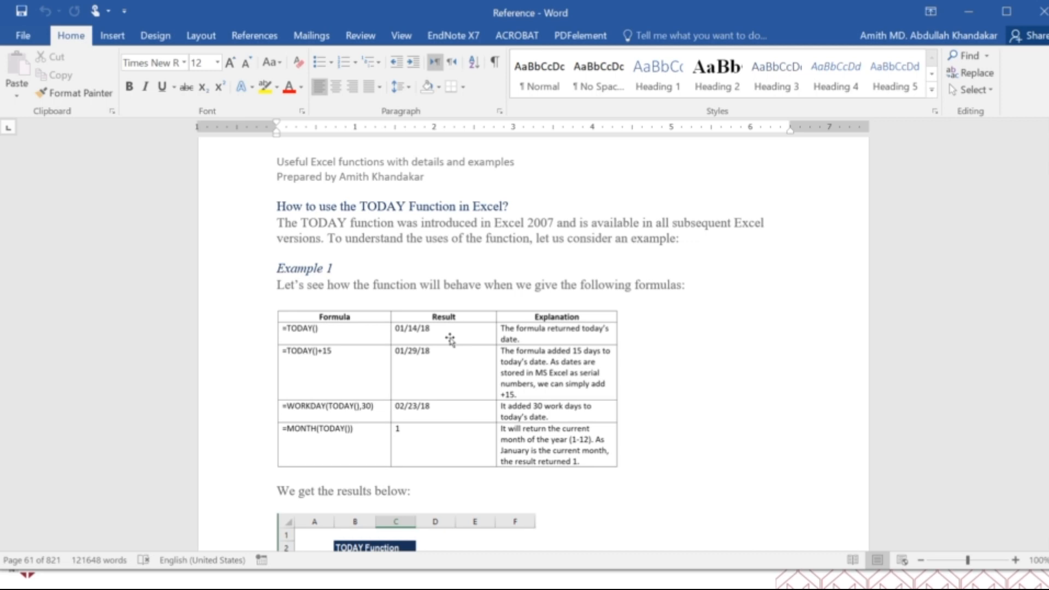
{"action": "scroll", "coordinate": [449, 343], "scroll_direction": "down", "scroll_amount": 8}
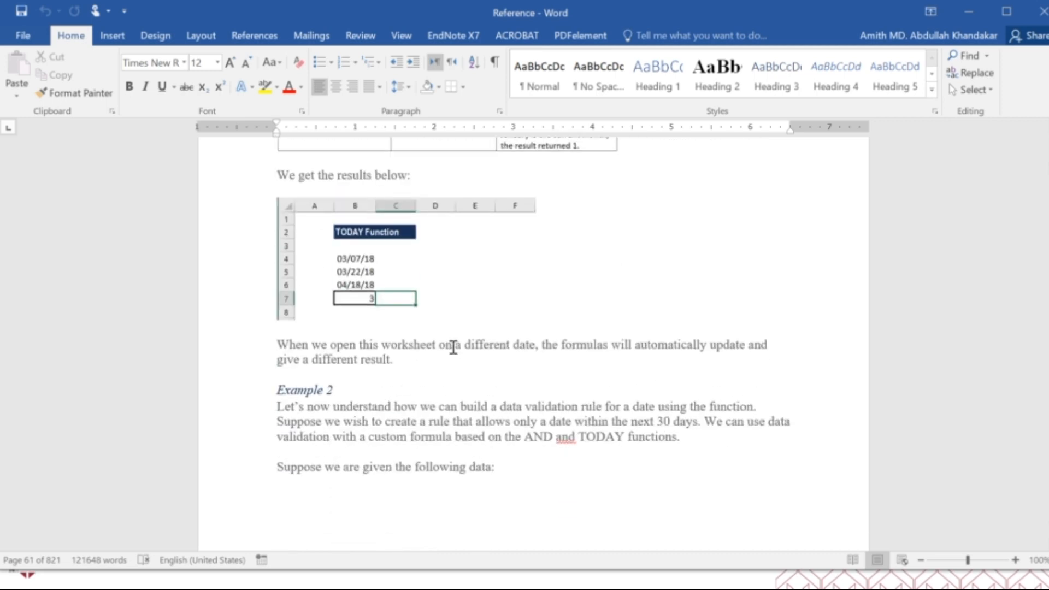
{"action": "scroll", "coordinate": [452, 348], "scroll_direction": "down", "scroll_amount": 15}
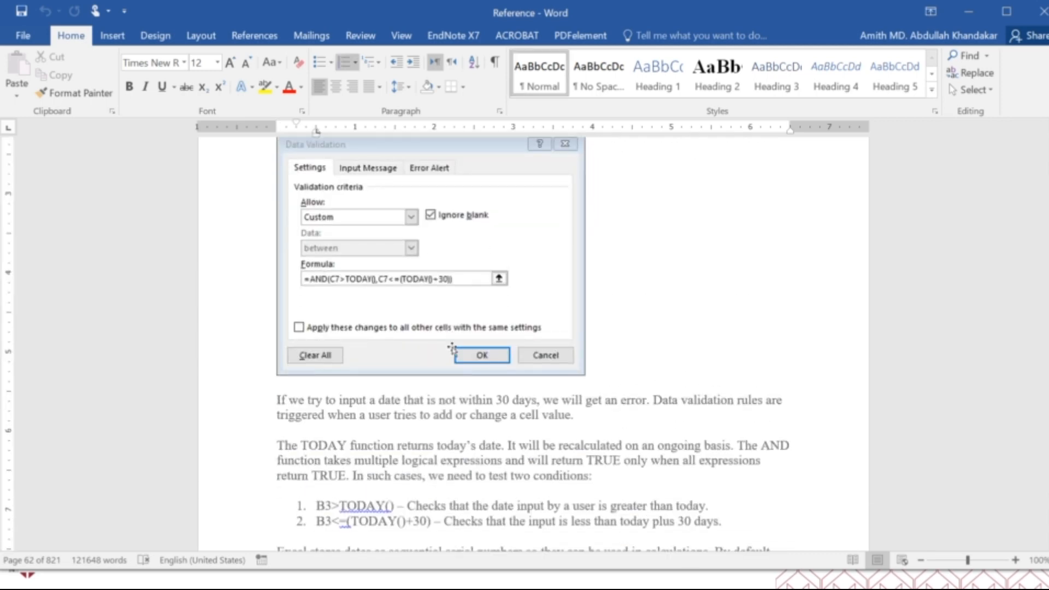
Skim the WEEKDAY, WEEKNUM and WORKDAY examples, the weekend number table, and the YEAR function's validation example
{"action": "scroll", "coordinate": [452, 349], "scroll_direction": "down", "scroll_amount": 20}
{"action": "scroll", "coordinate": [452, 347], "scroll_direction": "down", "scroll_amount": 20}
{"action": "scroll", "coordinate": [453, 348], "scroll_direction": "down", "scroll_amount": 20}
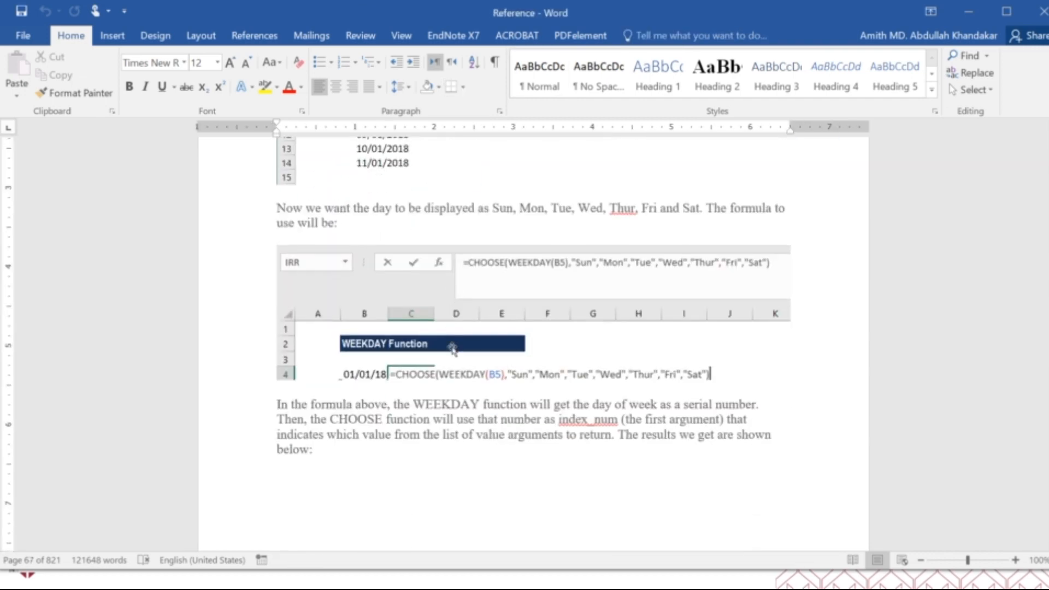
{"action": "scroll", "coordinate": [453, 348], "scroll_direction": "down", "scroll_amount": 20}
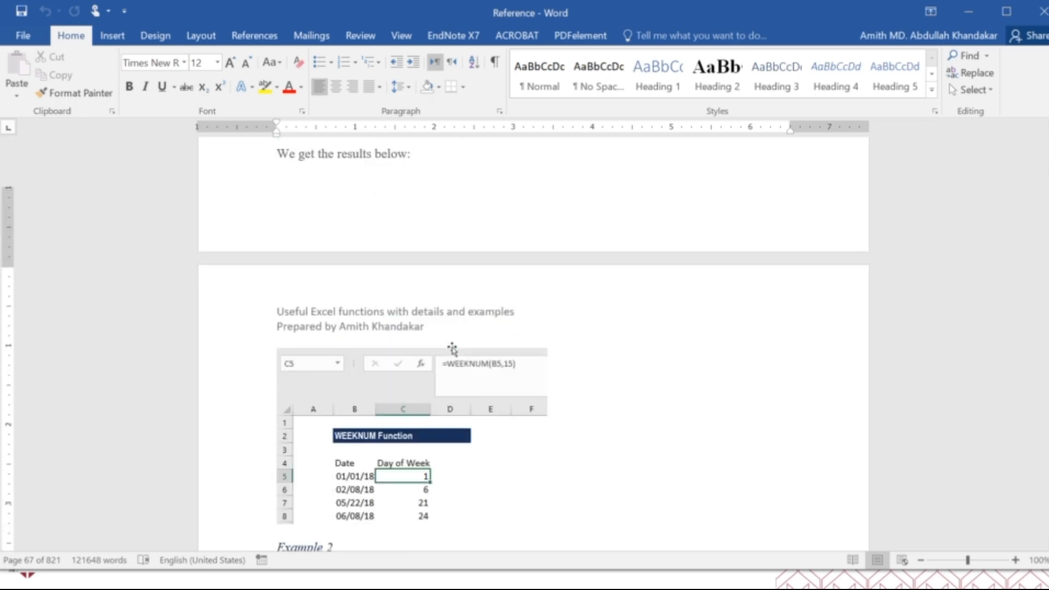
{"action": "scroll", "coordinate": [453, 347], "scroll_direction": "down", "scroll_amount": 20}
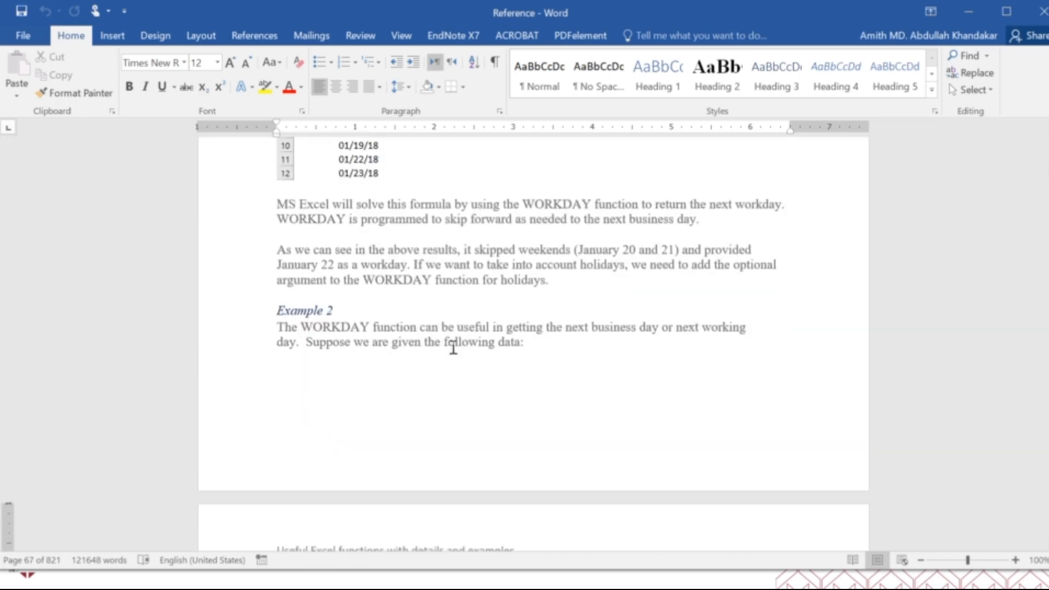
{"action": "scroll", "coordinate": [452, 347], "scroll_direction": "down", "scroll_amount": 20}
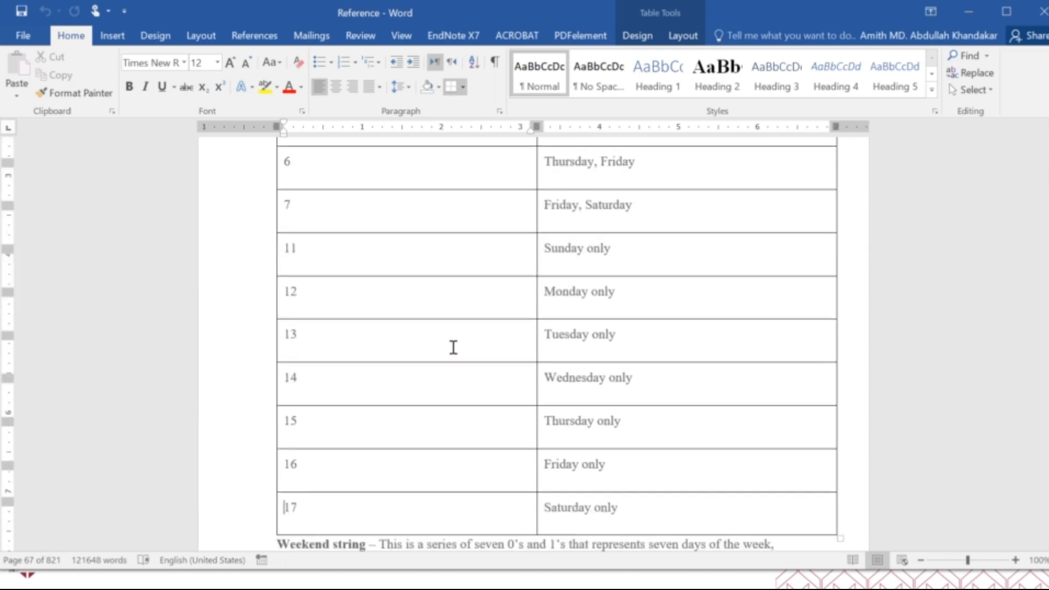
{"action": "scroll", "coordinate": [452, 347], "scroll_direction": "down", "scroll_amount": 20}
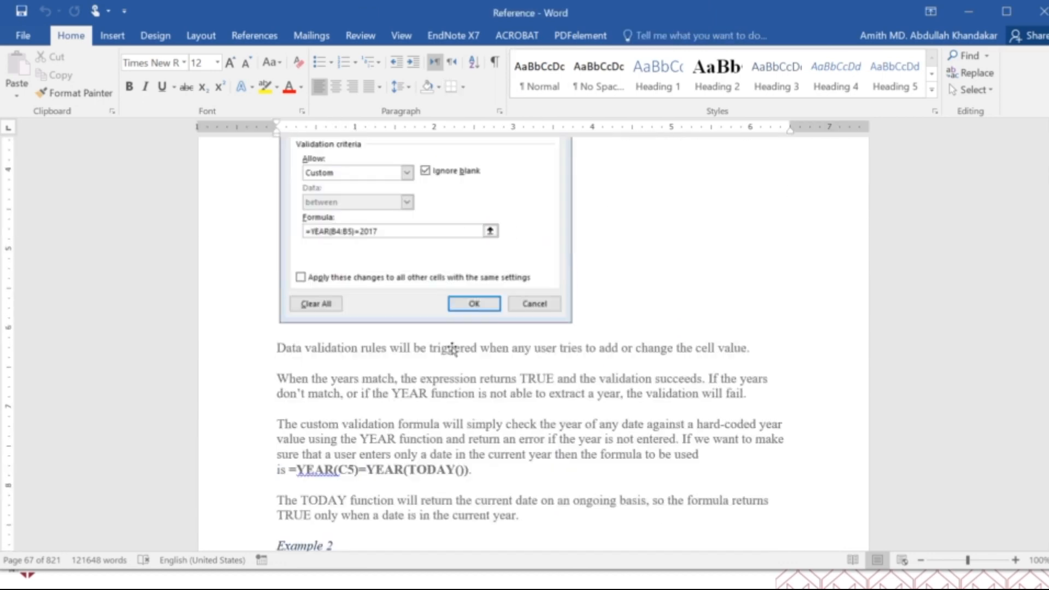
Skim the YEARFRAC arguments and the financial functions ACCRINT, ACCRINTM and CUMIPMT with their examples and error notes
{"action": "scroll", "coordinate": [452, 347], "scroll_direction": "down", "scroll_amount": 20}
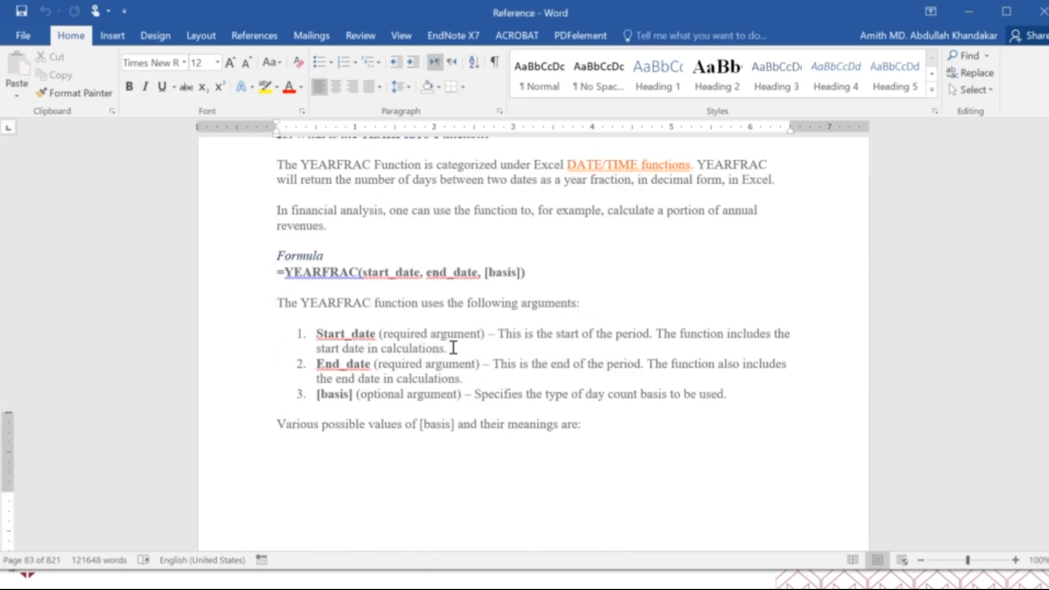
{"action": "scroll", "coordinate": [453, 348], "scroll_direction": "down", "scroll_amount": 20}
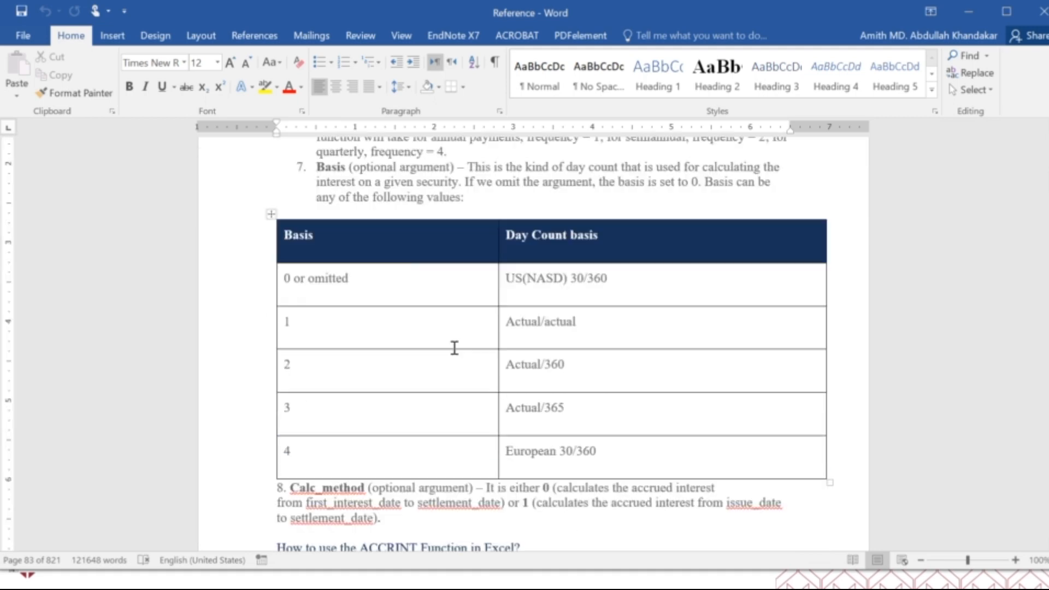
{"action": "scroll", "coordinate": [454, 347], "scroll_direction": "down", "scroll_amount": 20}
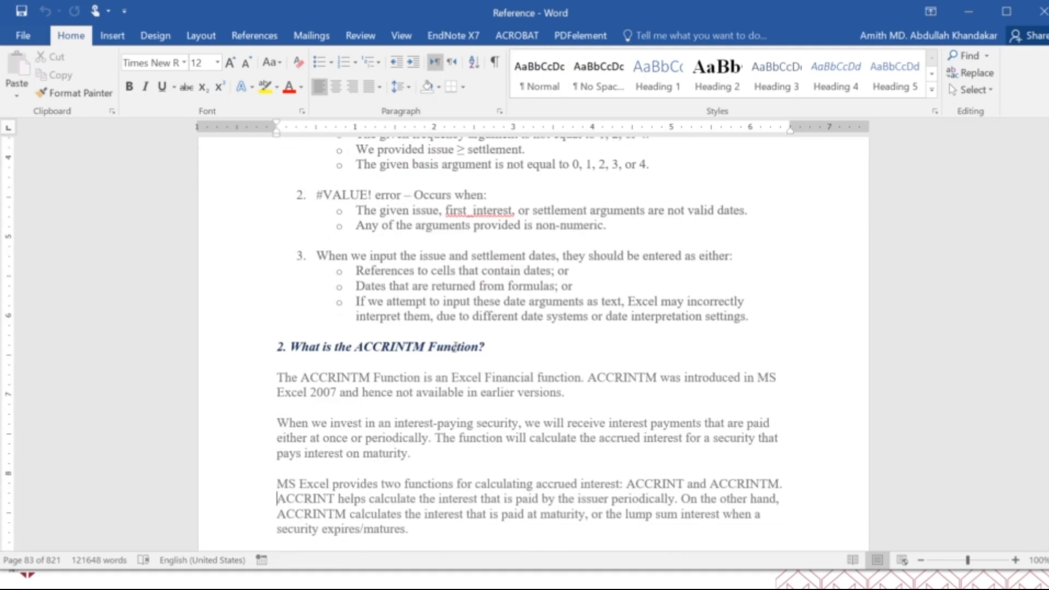
{"action": "scroll", "coordinate": [455, 349], "scroll_direction": "down", "scroll_amount": 1}
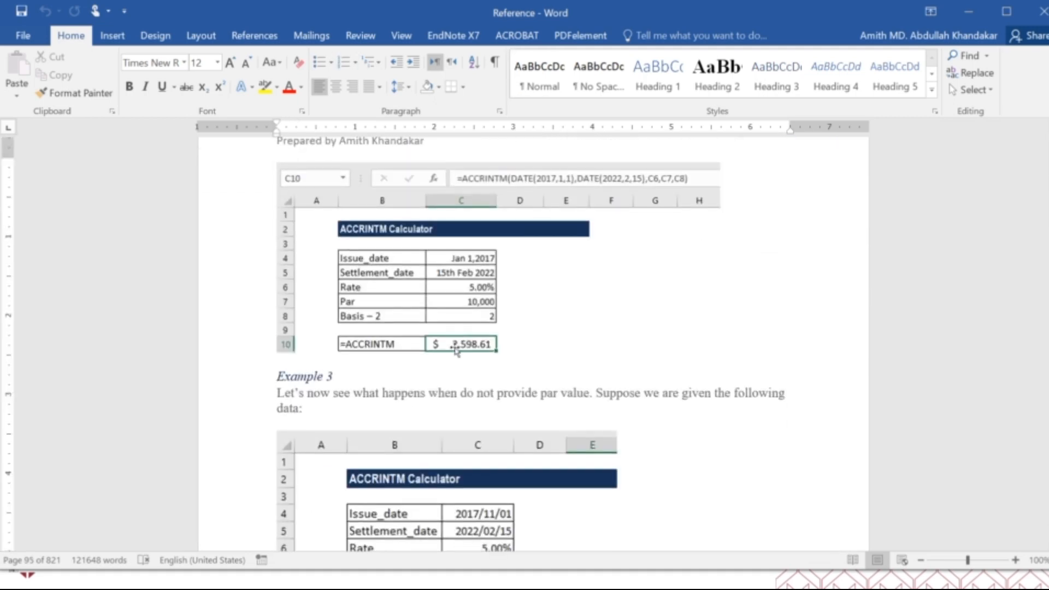
{"action": "scroll", "coordinate": [455, 350], "scroll_direction": "down", "scroll_amount": 12}
{"action": "scroll", "coordinate": [454, 349], "scroll_direction": "down", "scroll_amount": 20}
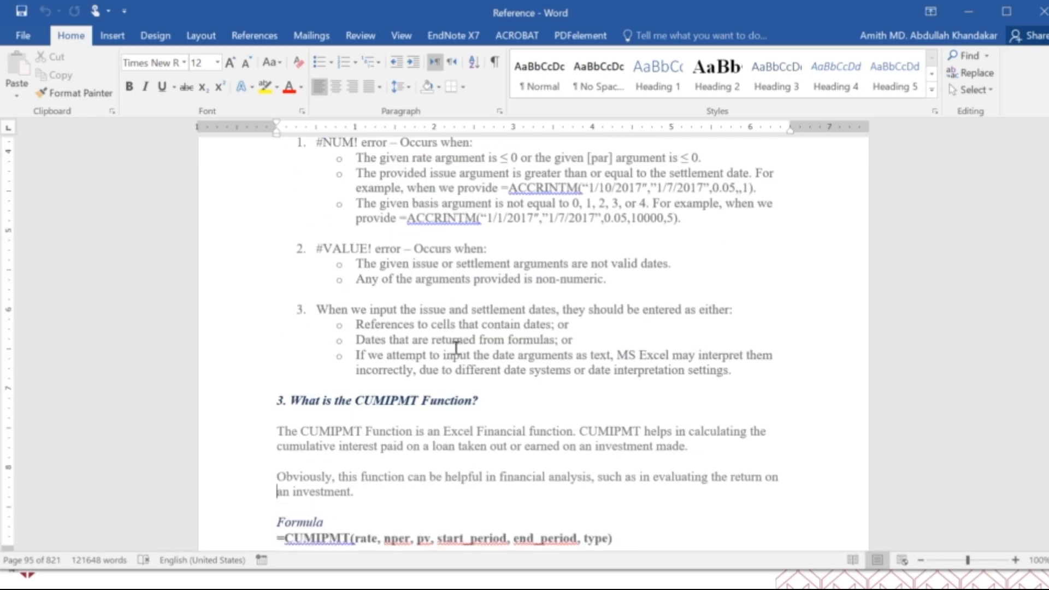
{"action": "scroll", "coordinate": [454, 348], "scroll_direction": "down", "scroll_amount": 5}
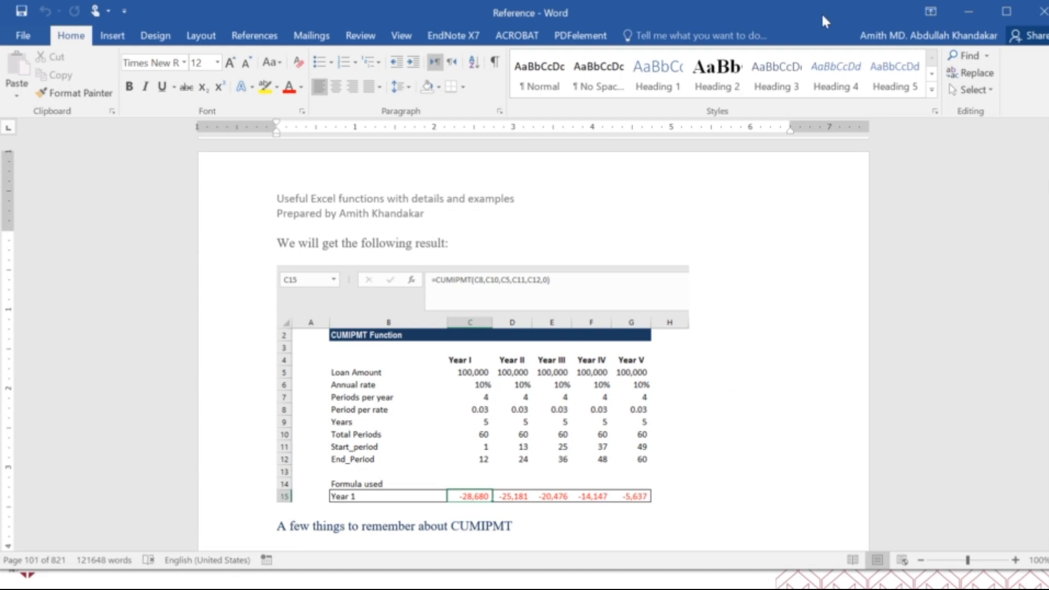
Close the Reference document and browse the sample workbooks in the 5_Excel Functions Sample folder
{"action": "left_click", "coordinate": [1042, 11]}
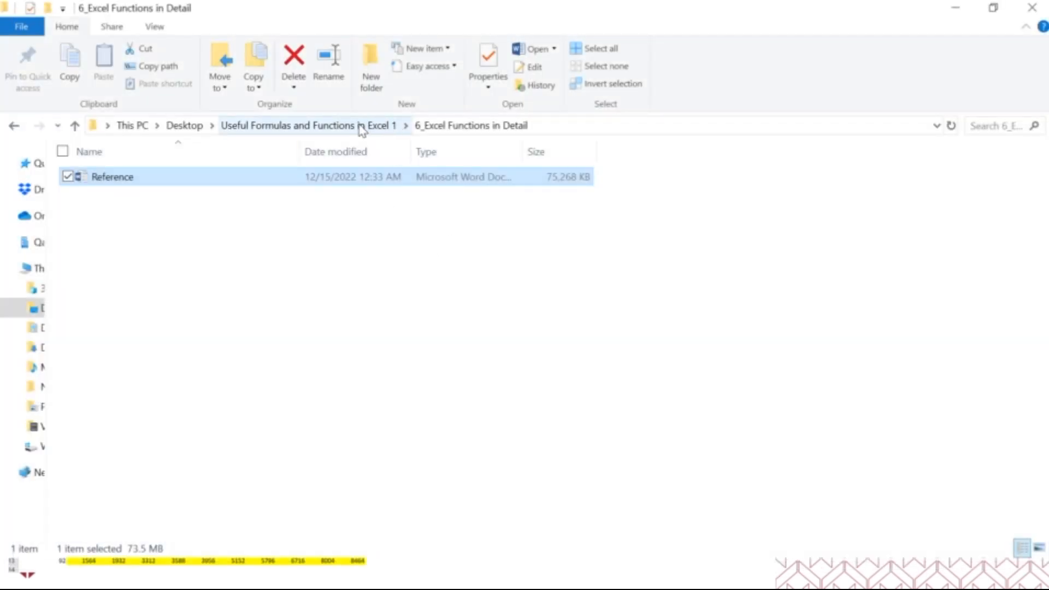
{"action": "left_click", "coordinate": [360, 127]}
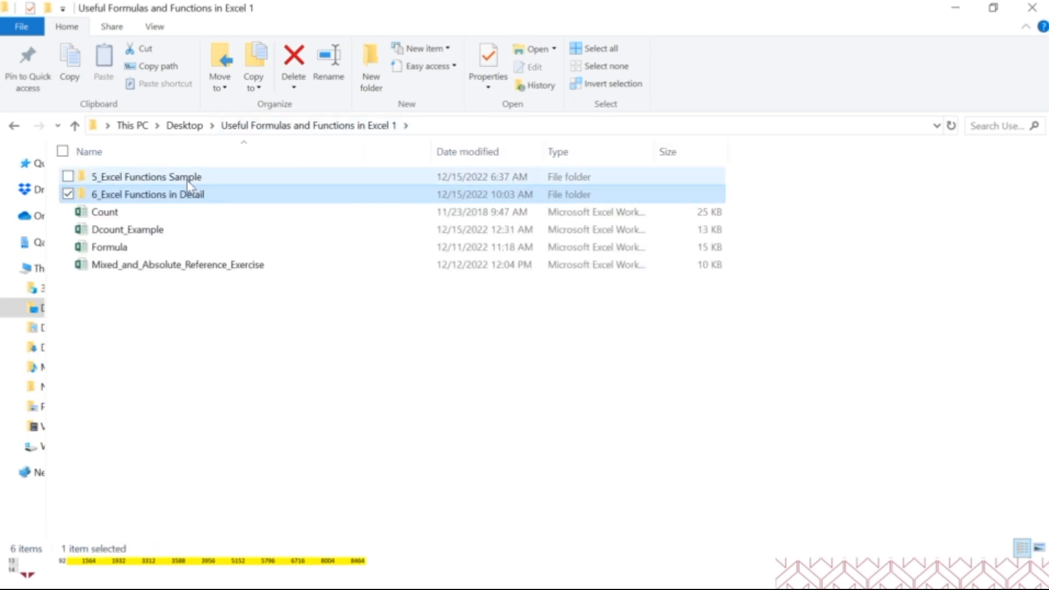
{"action": "double_click", "coordinate": [188, 180]}
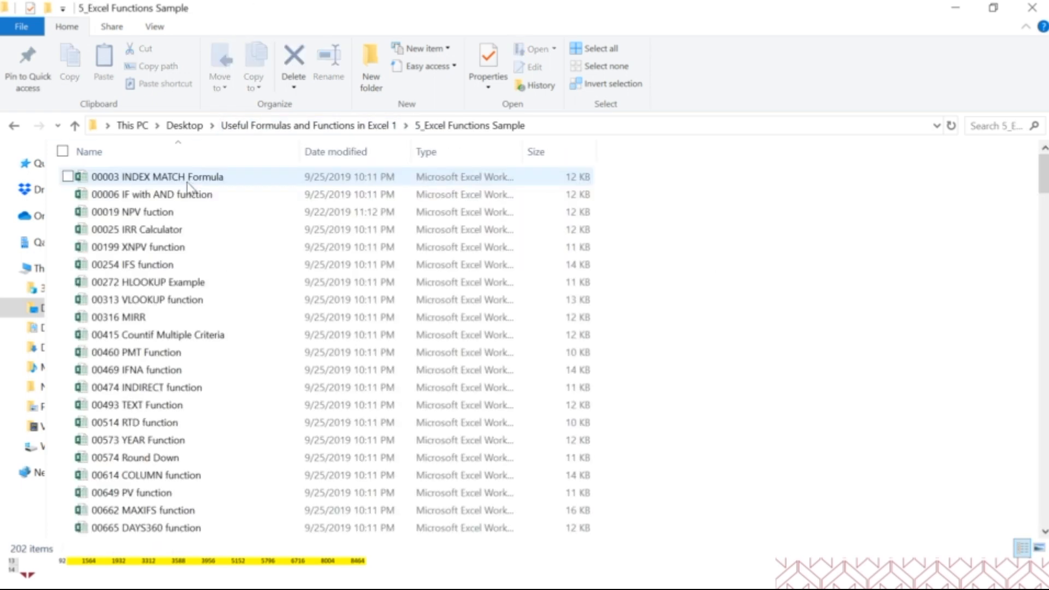
{"action": "scroll", "coordinate": [200, 428], "scroll_direction": "down", "scroll_amount": 14}
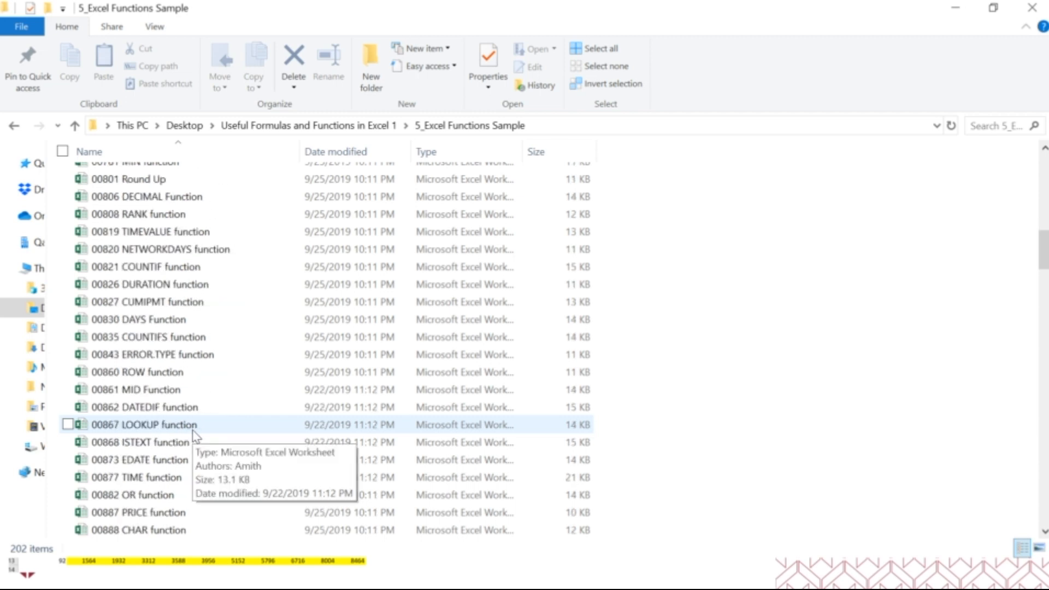
{"action": "scroll", "coordinate": [194, 431], "scroll_direction": "down", "scroll_amount": 8}
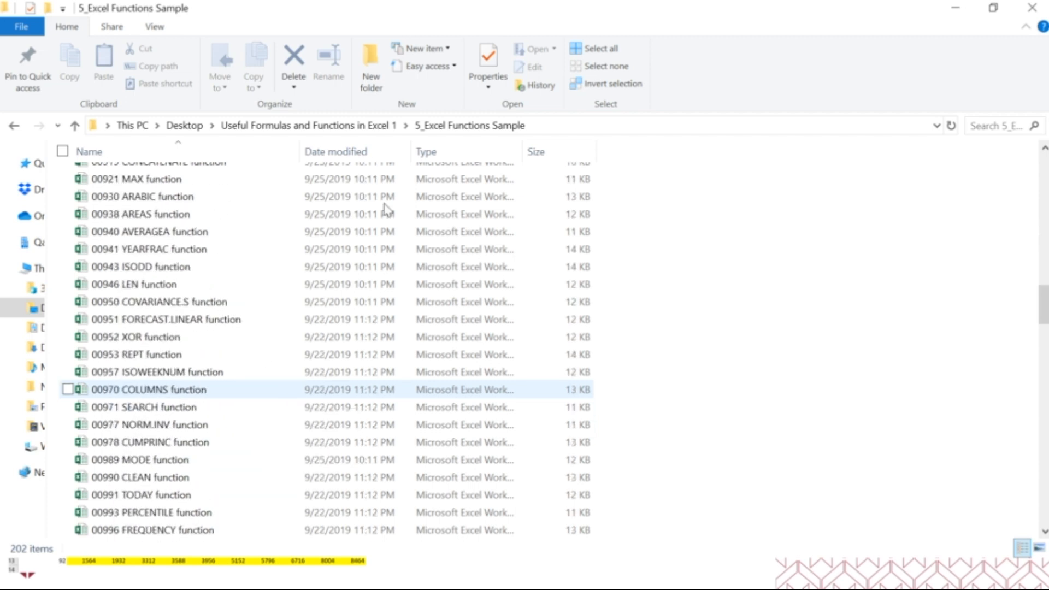
Go back to the Useful Formulas and Functions in Excel 1 folder, minimize its window to reveal the slide show, and start switching windows
{"action": "left_click", "coordinate": [363, 125]}
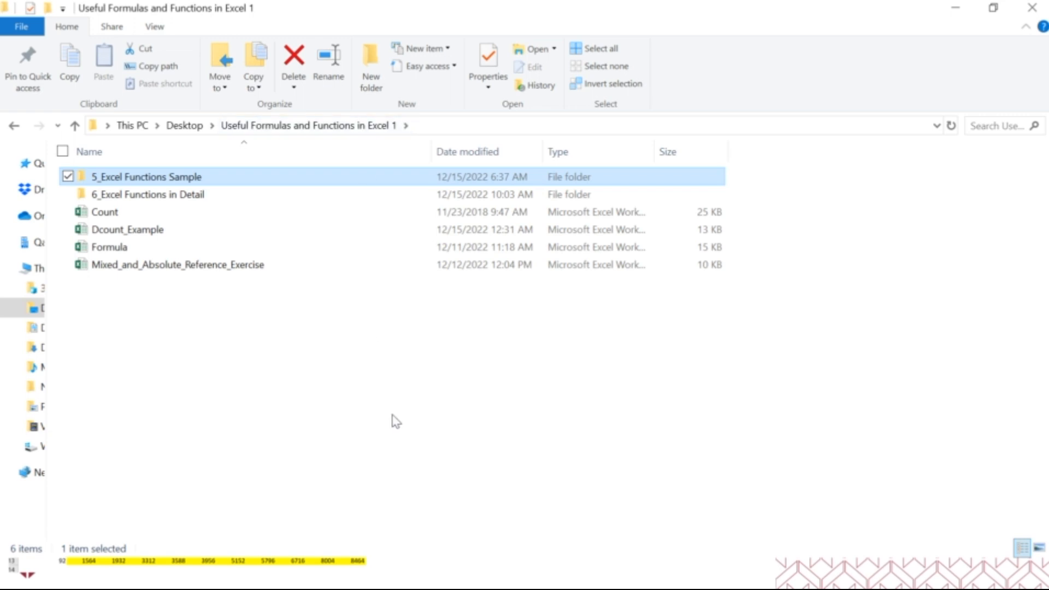
{"action": "left_click", "coordinate": [953, 9]}
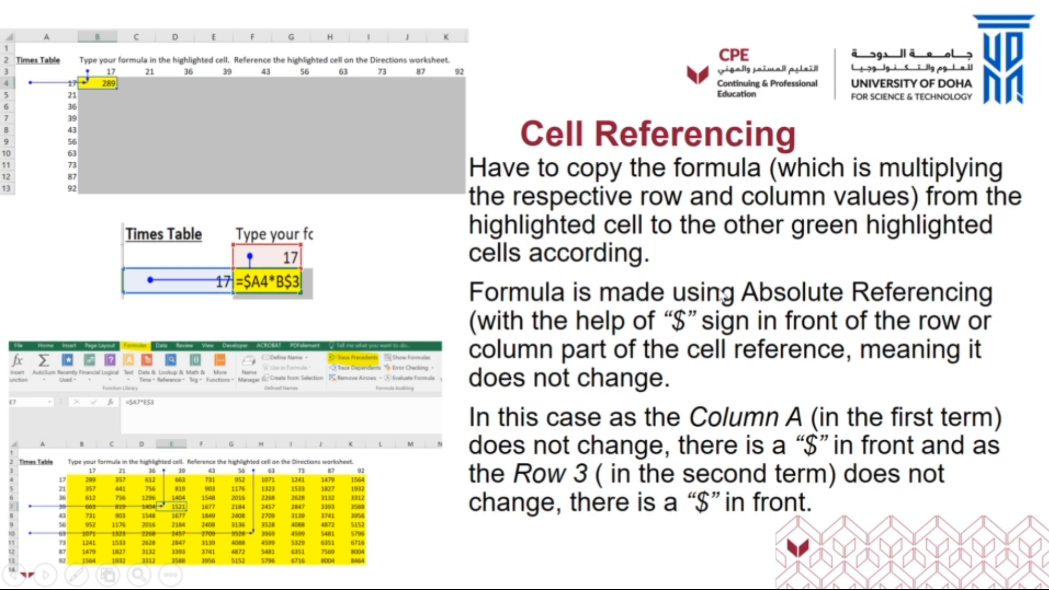
{"action": "key", "text": "alt+Tab"}
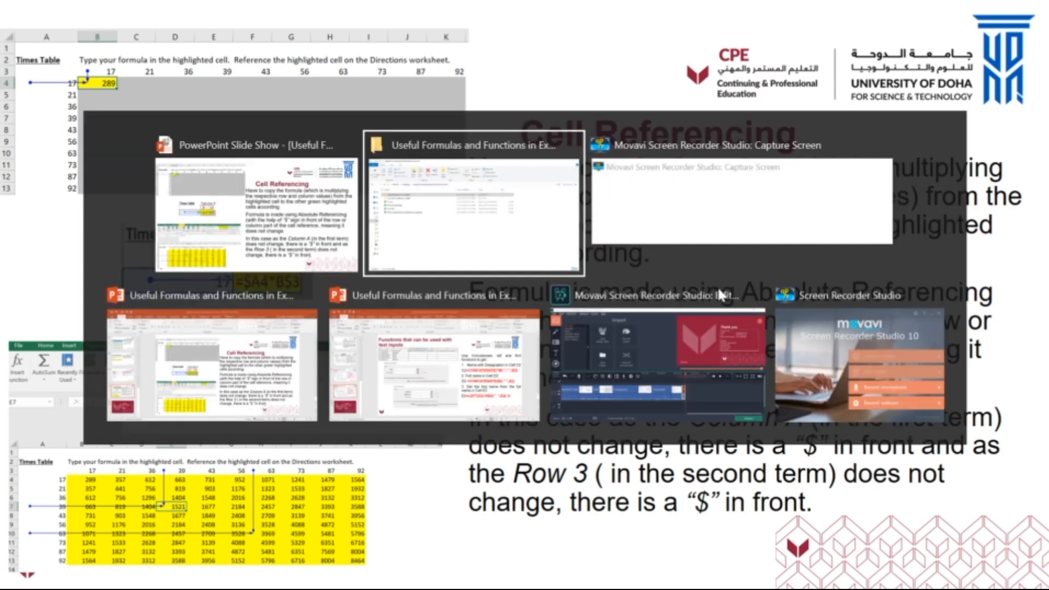